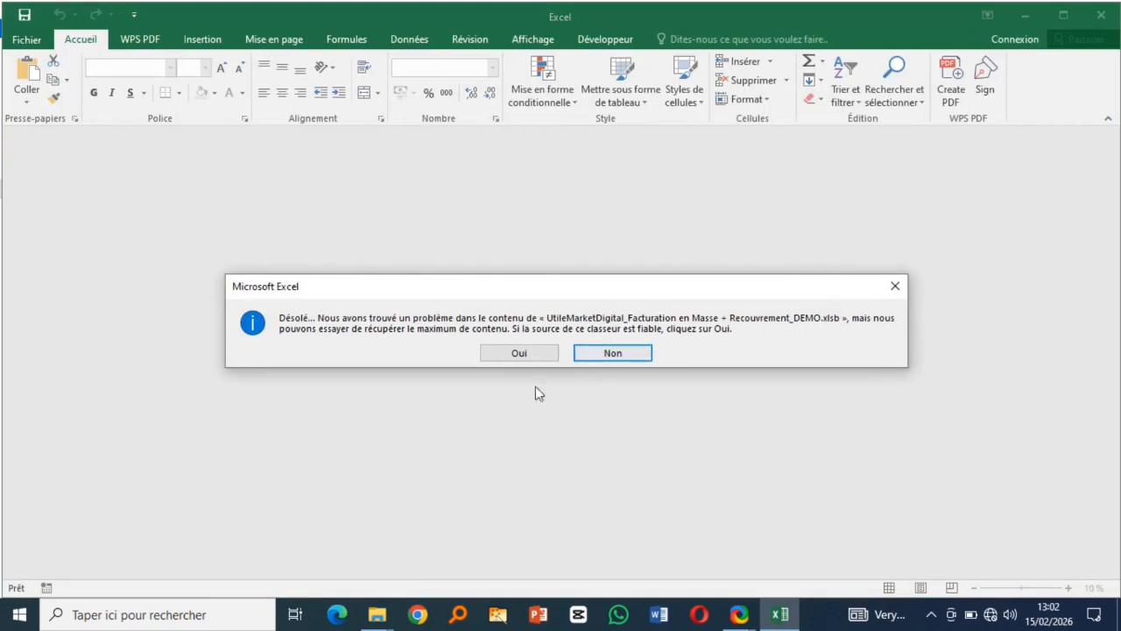
- Let Excel repair the corrupted UtileMarket billing workbook and close the repair report
click(517, 354)
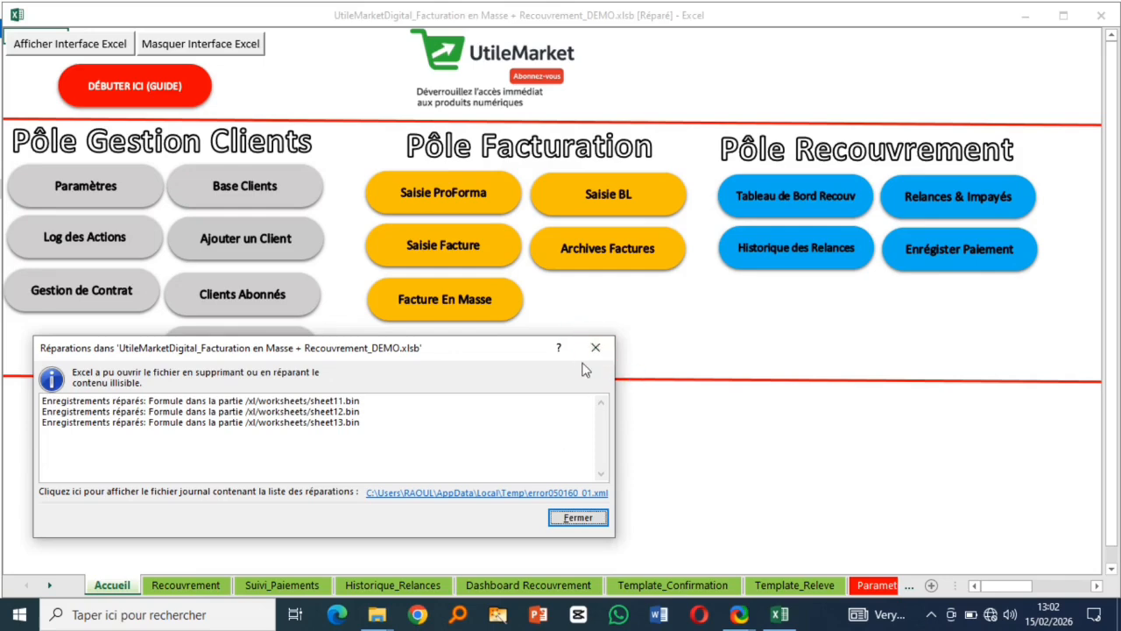
click(593, 349)
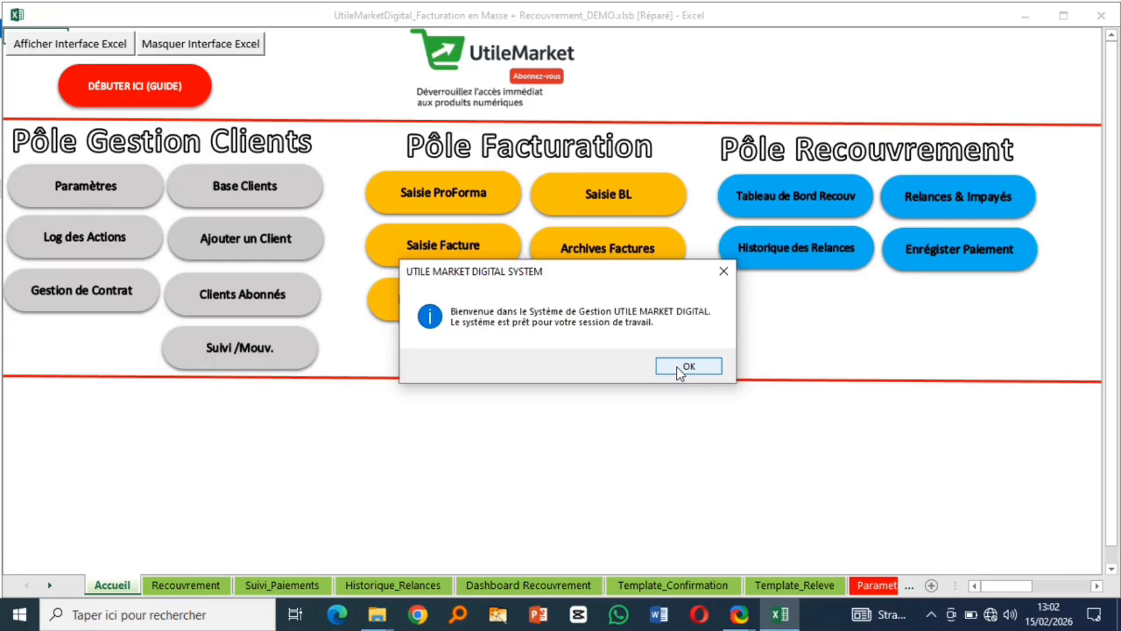
- Acknowledge the welcome and billing-status messages
click(684, 368)
click(657, 370)
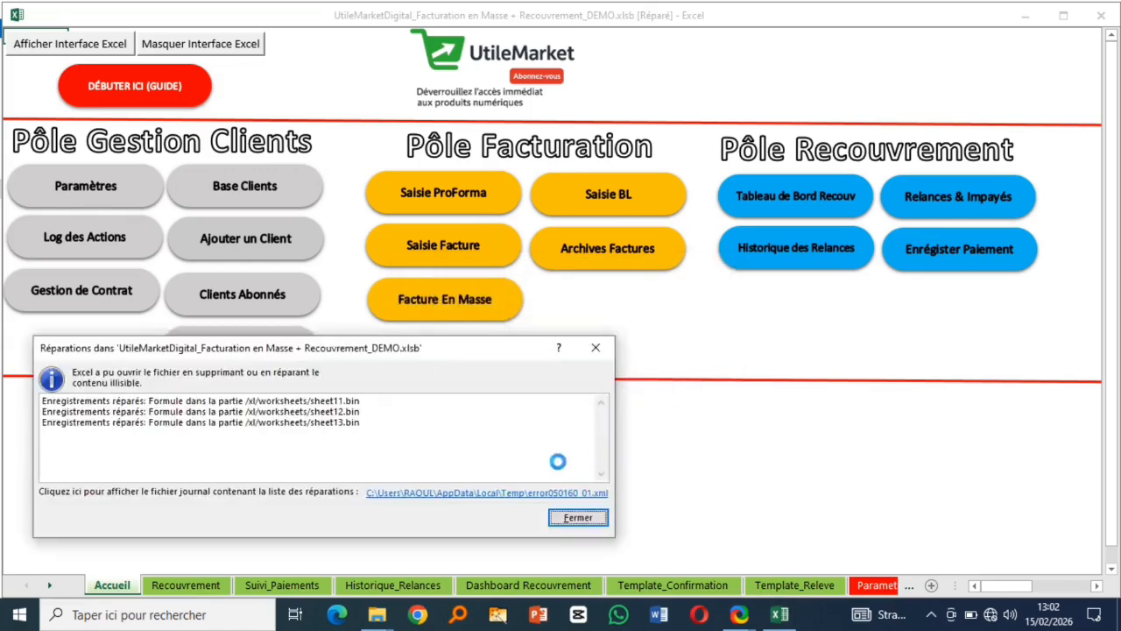
key(Return)
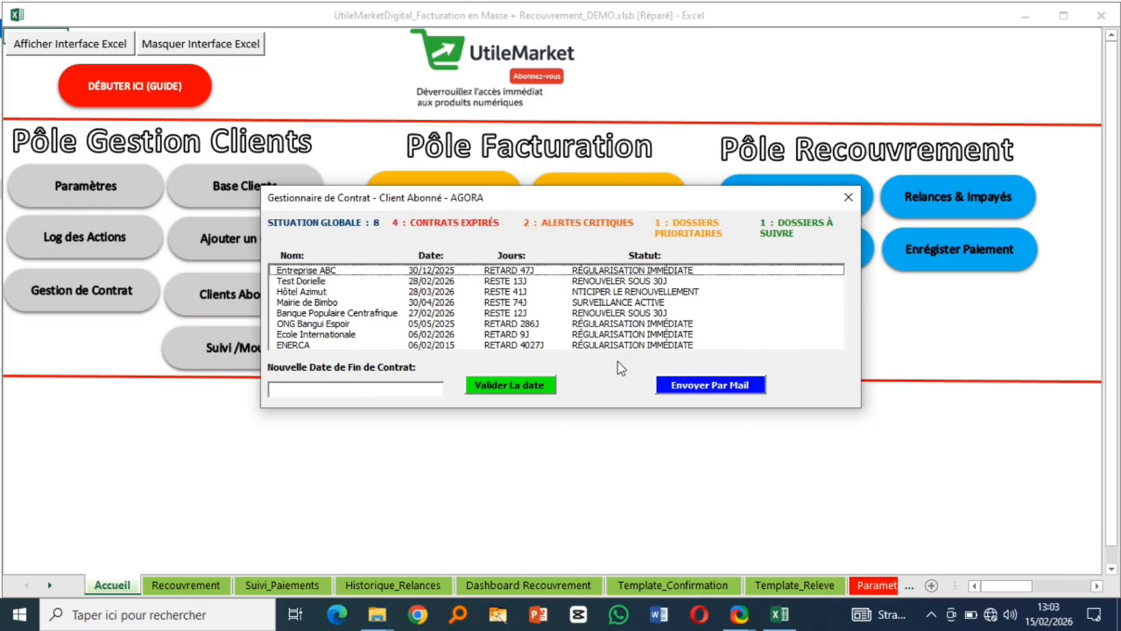
- Close the Gestionnaire de Contrat form and the repair report, then go to Parametres
click(848, 197)
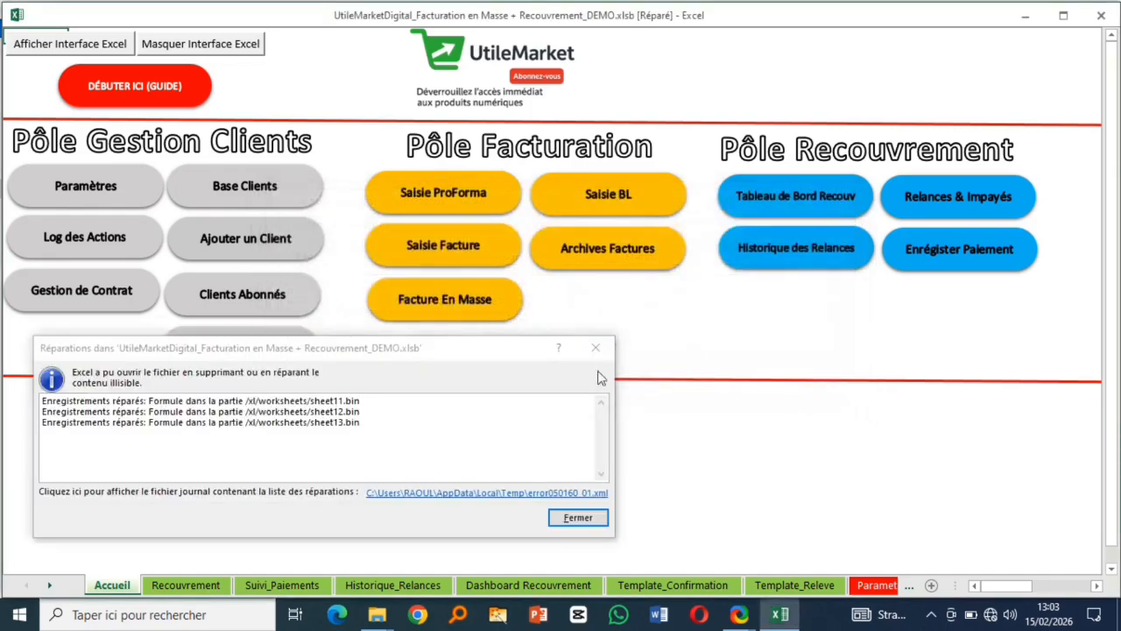
click(581, 518)
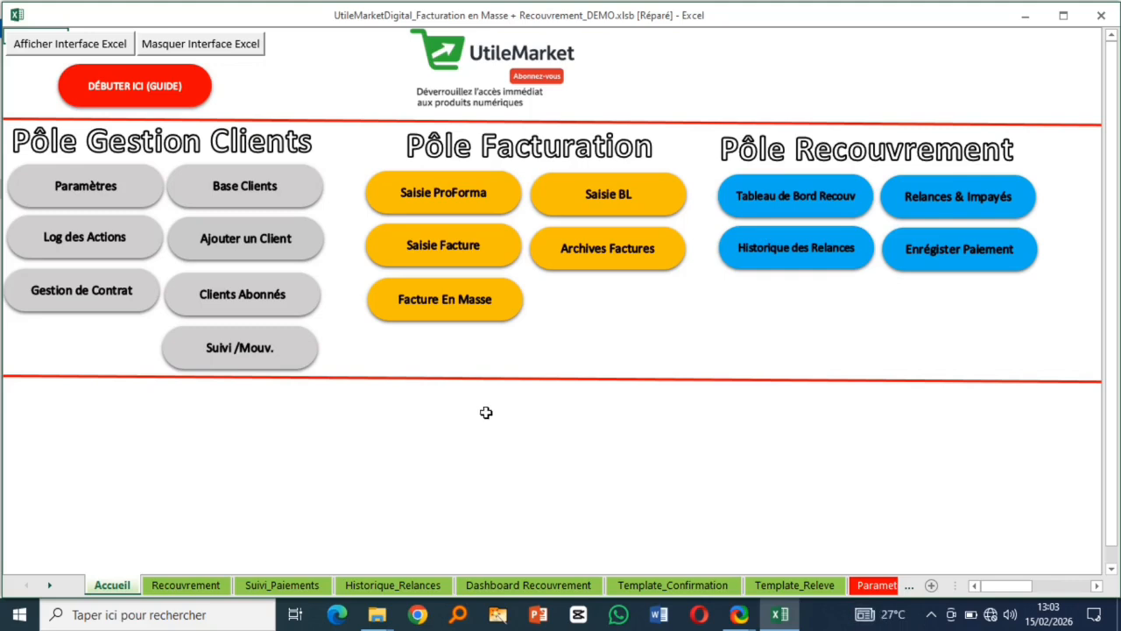
click(88, 186)
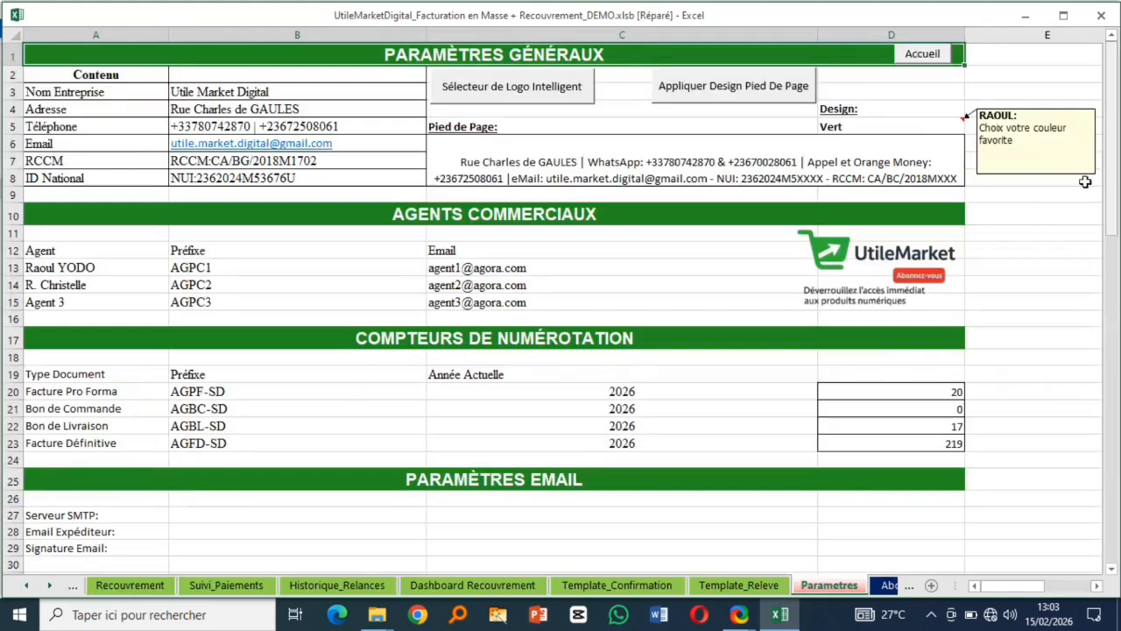
- Review the company name, address, phone numbers, RCCM value and footer text on Parametres
click(304, 94)
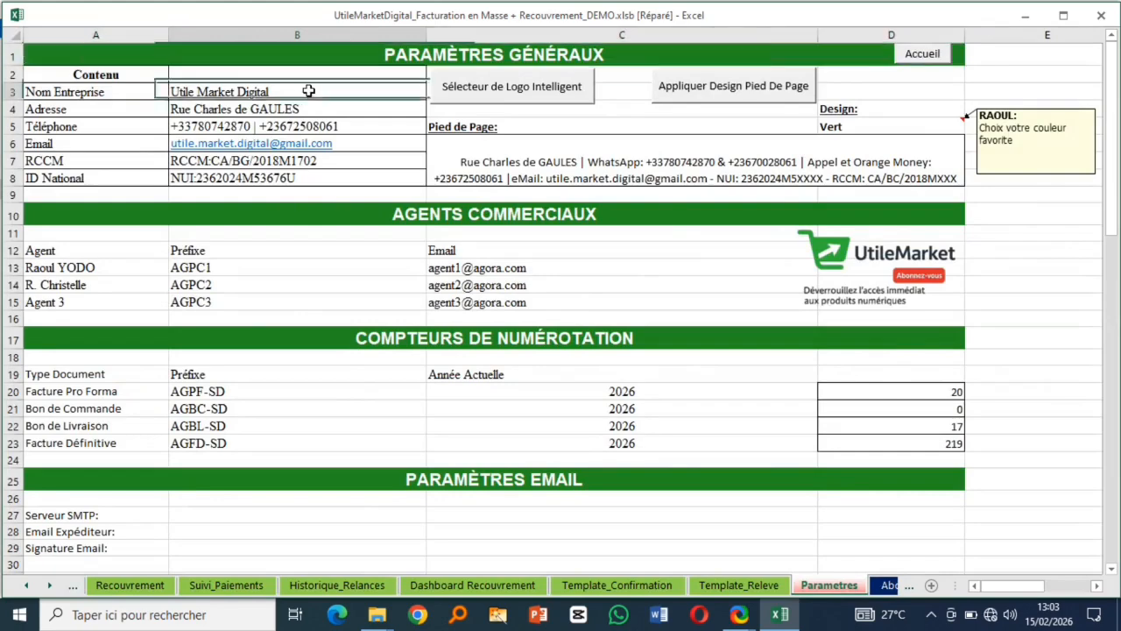
click(340, 110)
click(371, 126)
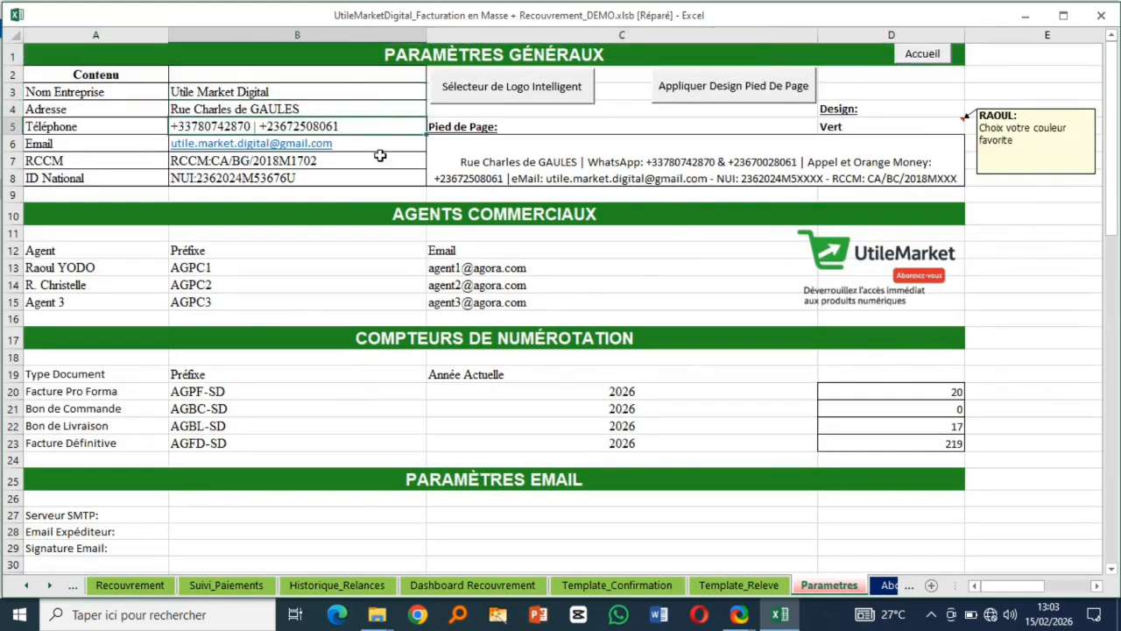
click(305, 91)
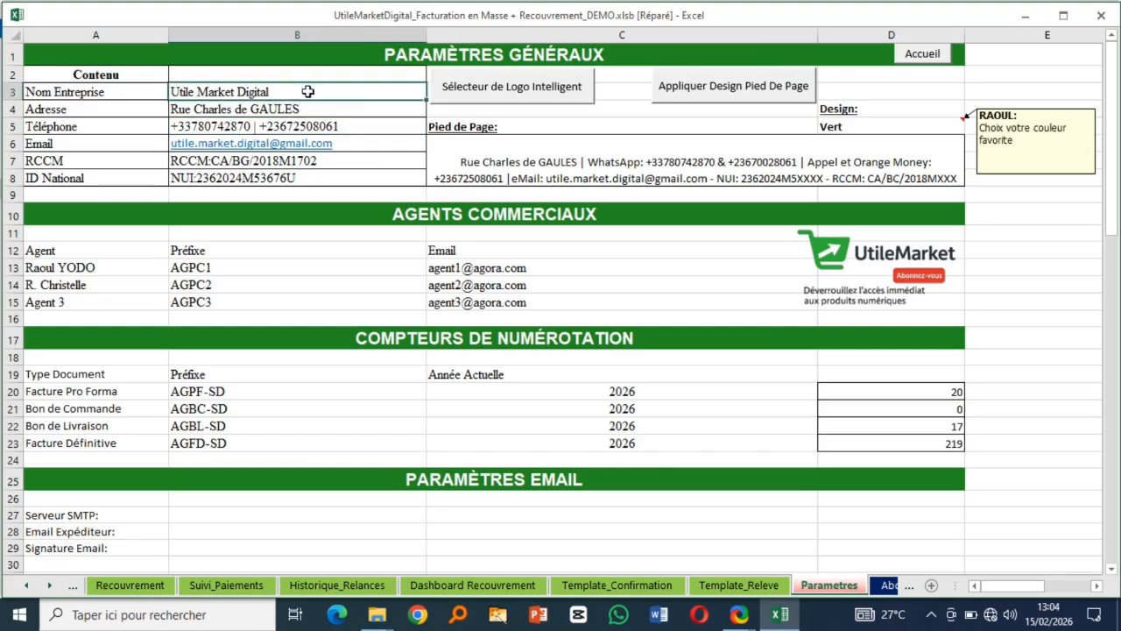
click(345, 112)
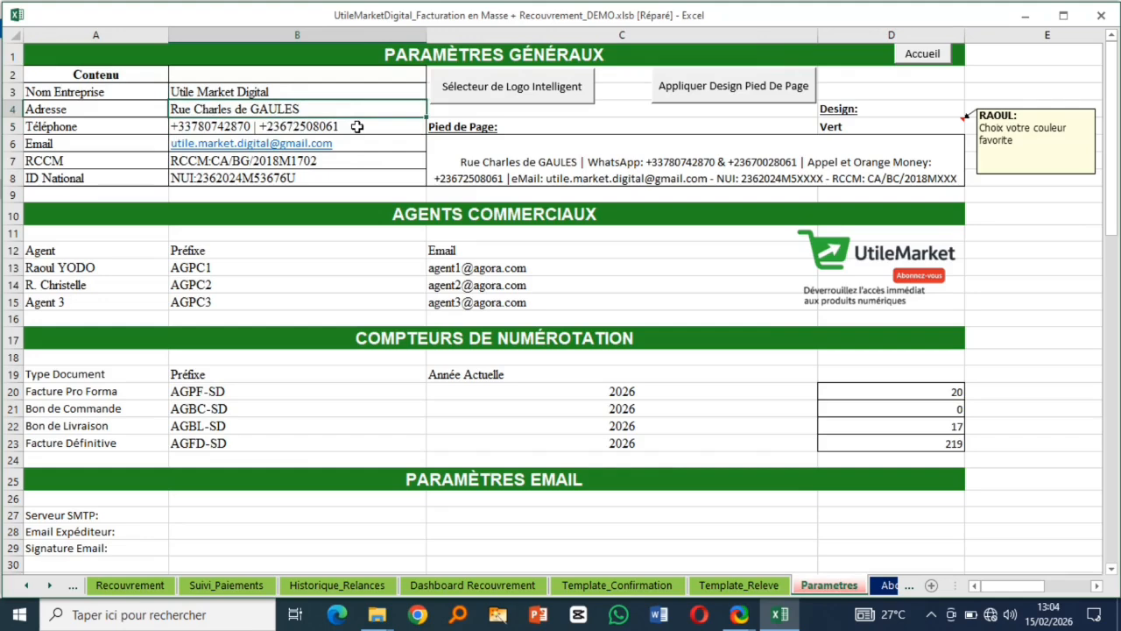
click(356, 126)
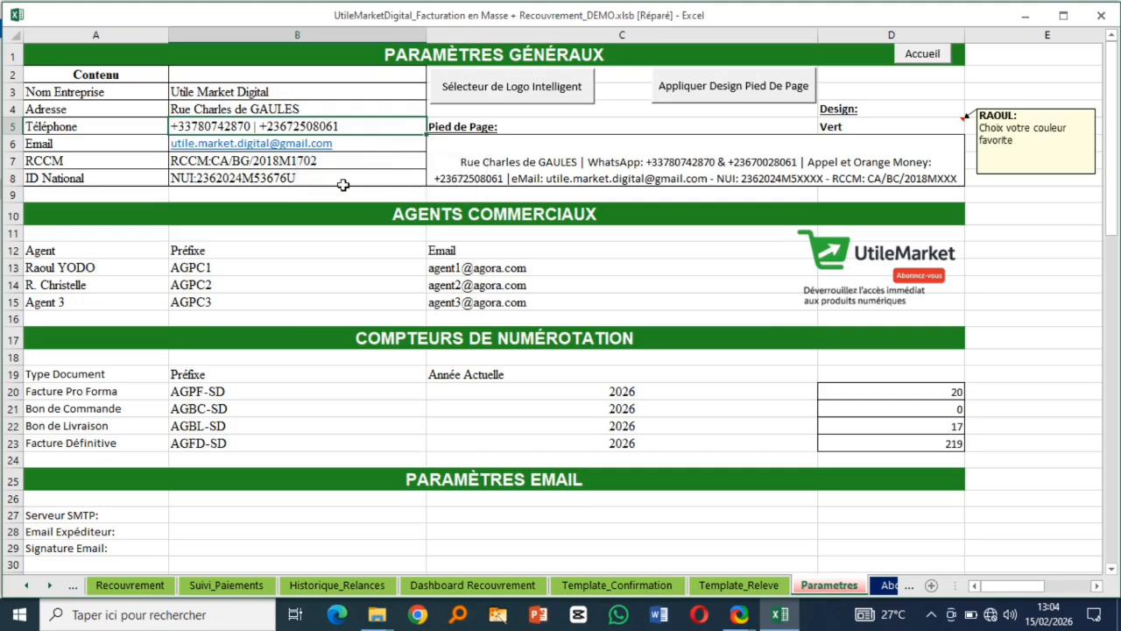
click(322, 162)
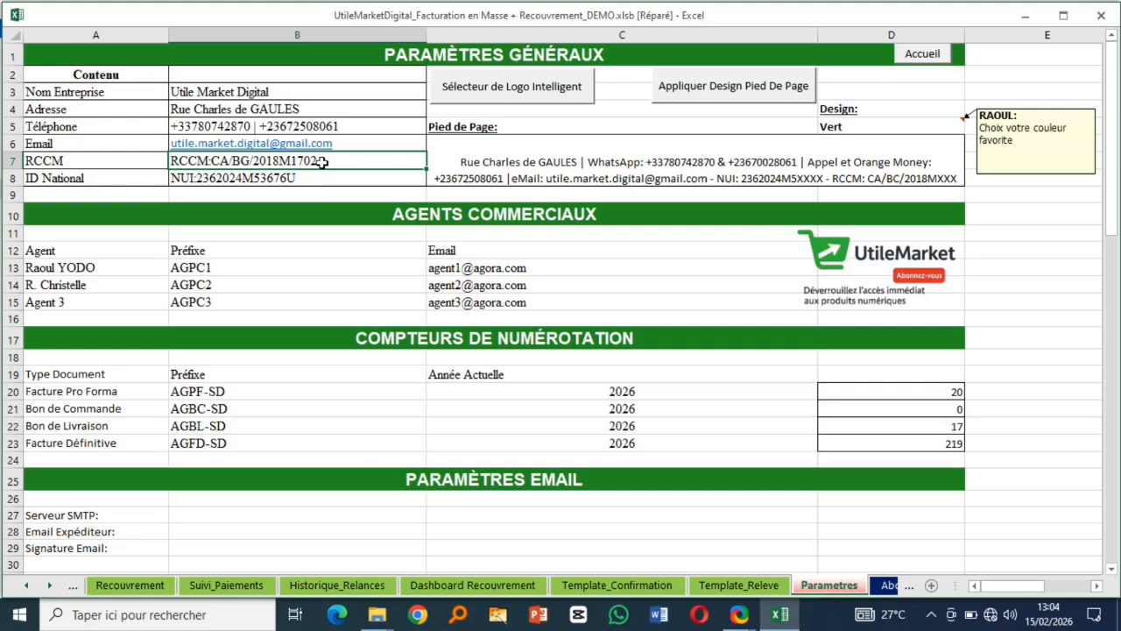
click(586, 162)
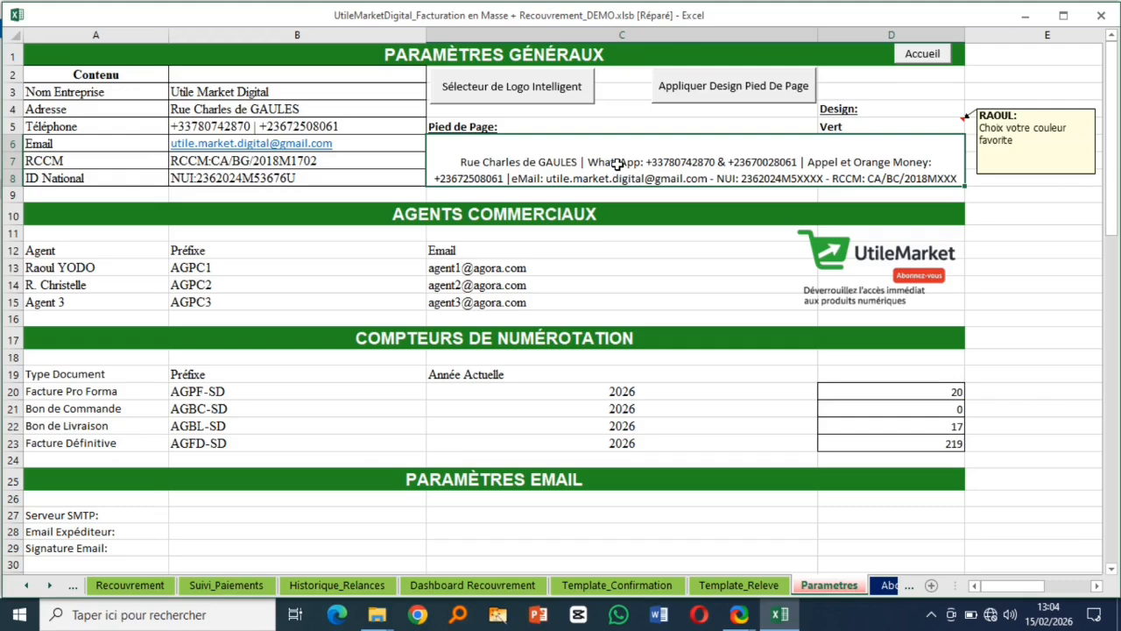
drag(50, 268, 67, 295)
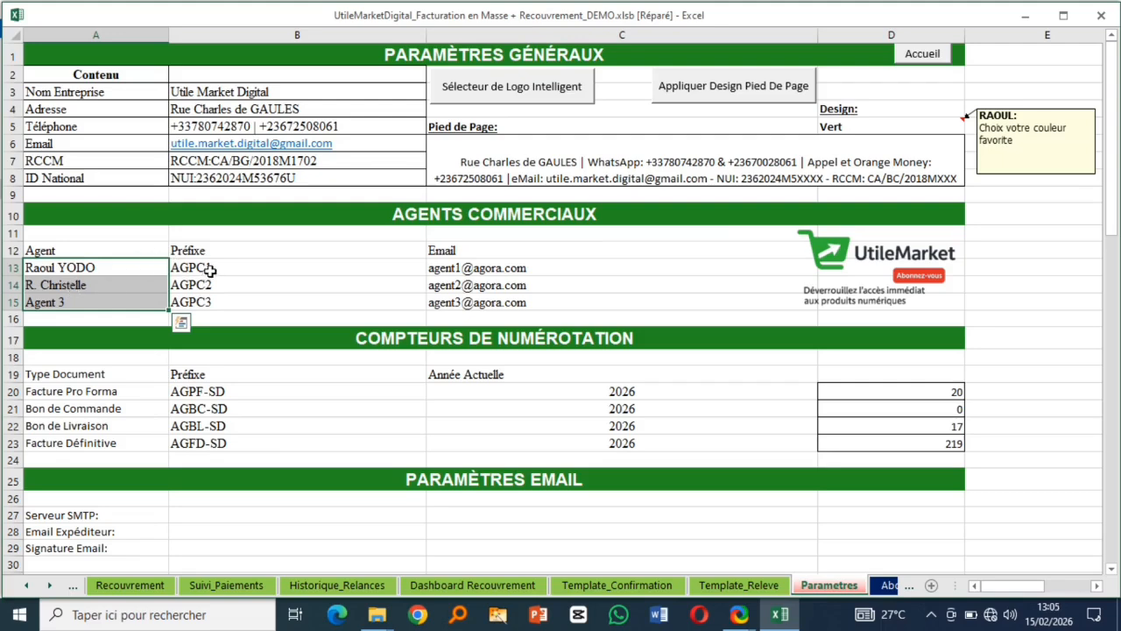
drag(216, 270, 214, 300)
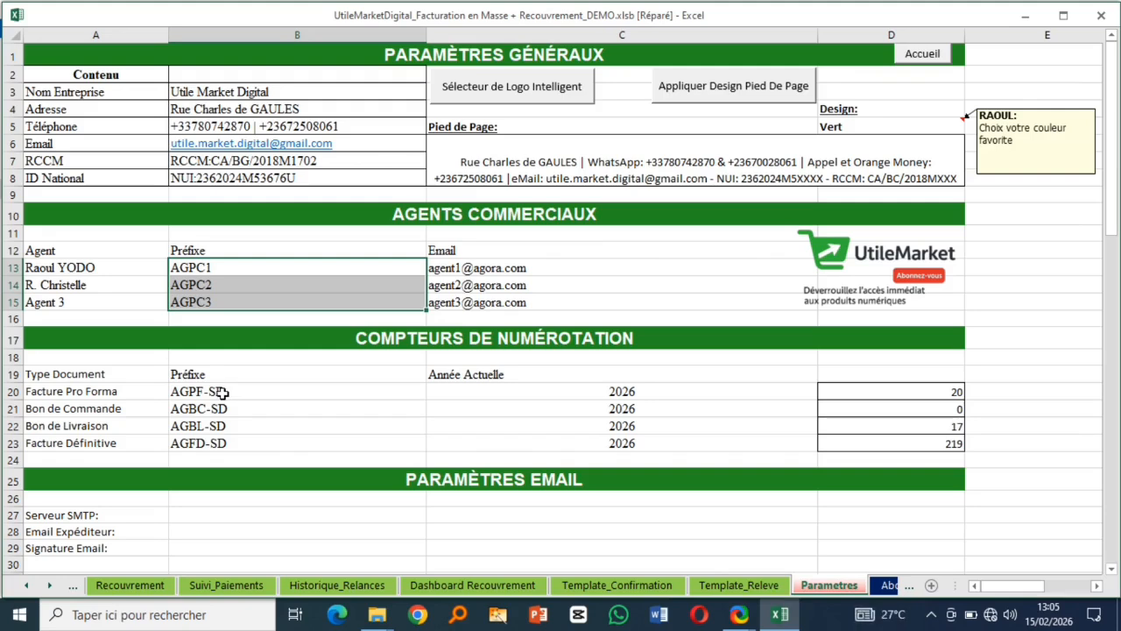
- Inspect the AGPF-SD and AGBC-SD prefixes and the current-year column of the counters
click(223, 392)
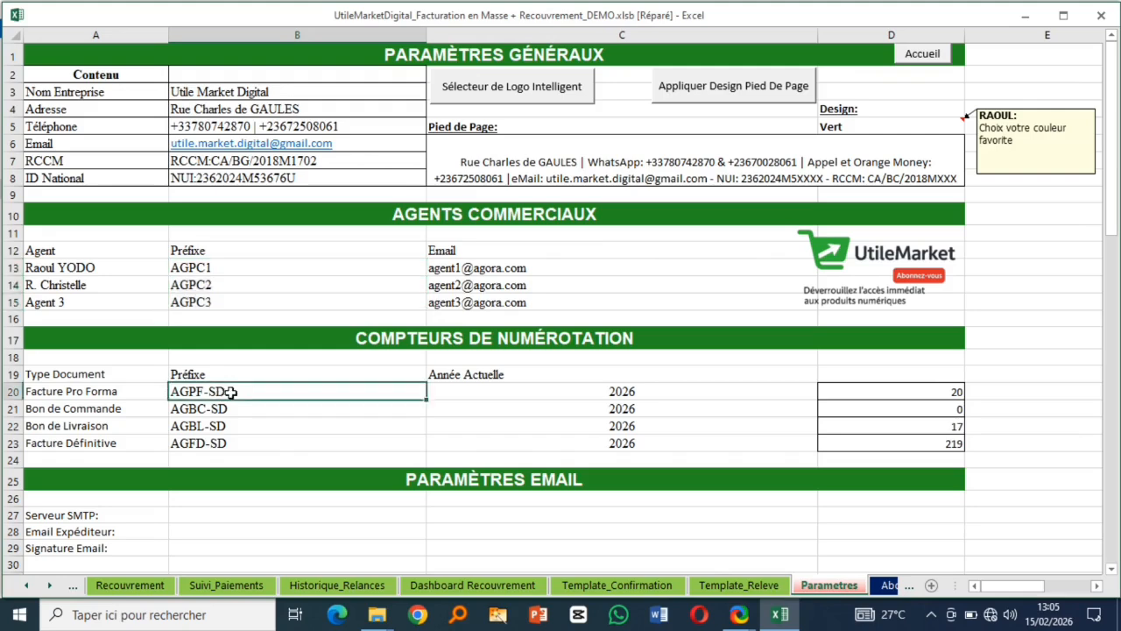
click(239, 413)
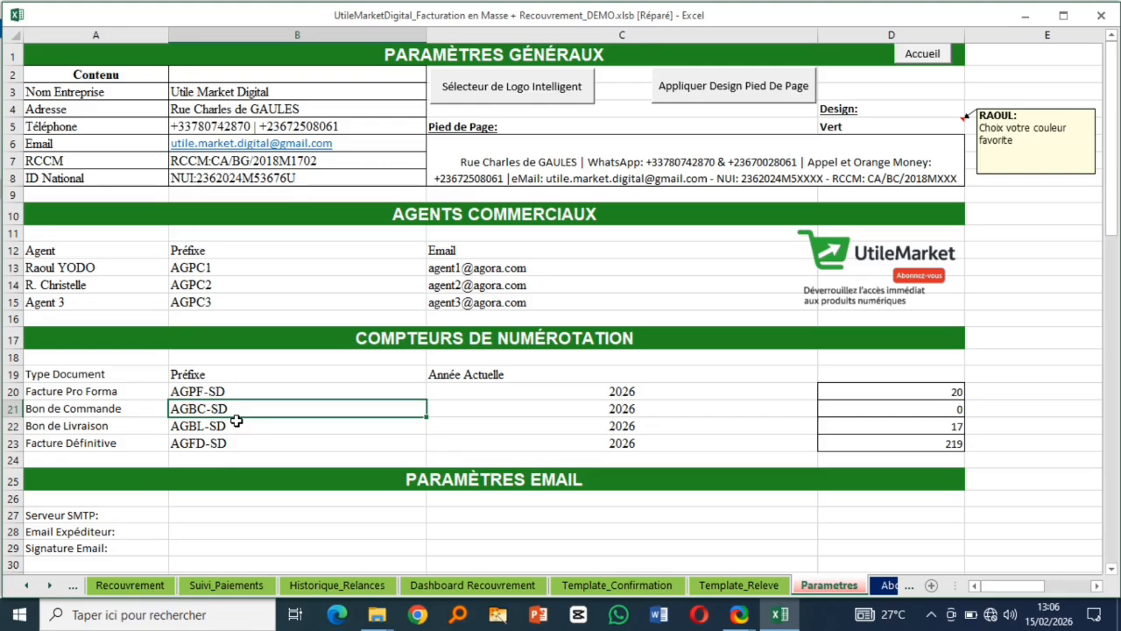
click(630, 394)
click(633, 410)
click(627, 441)
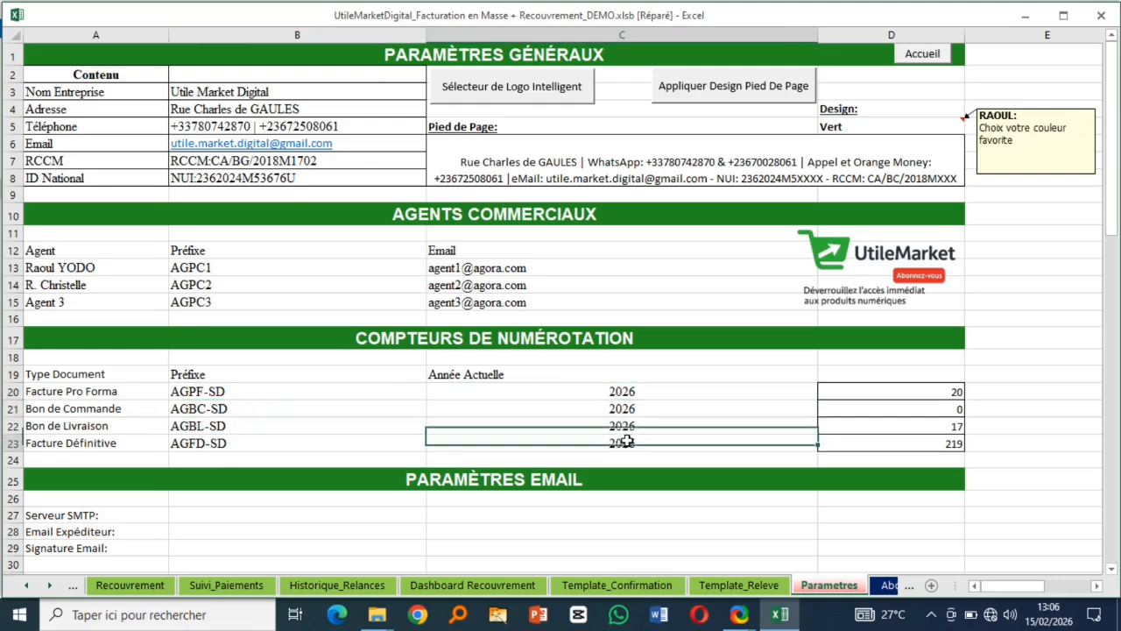
click(638, 413)
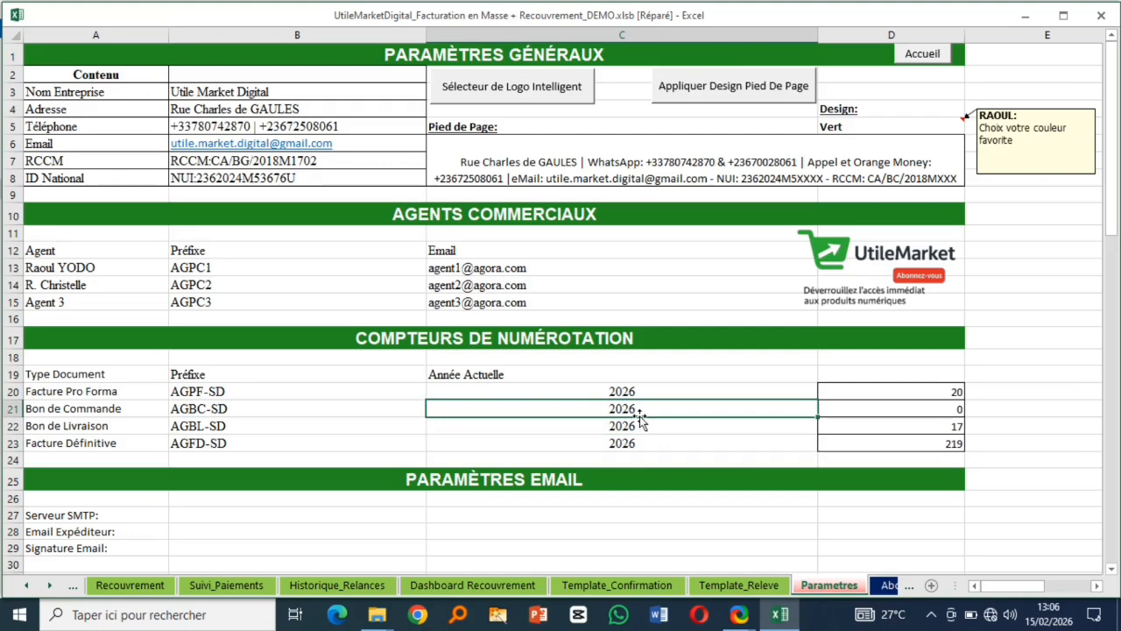
- Reset the Pro Forma (20), Bon de Livraison and Facture Définitive counters to 0
click(944, 395)
text(0)
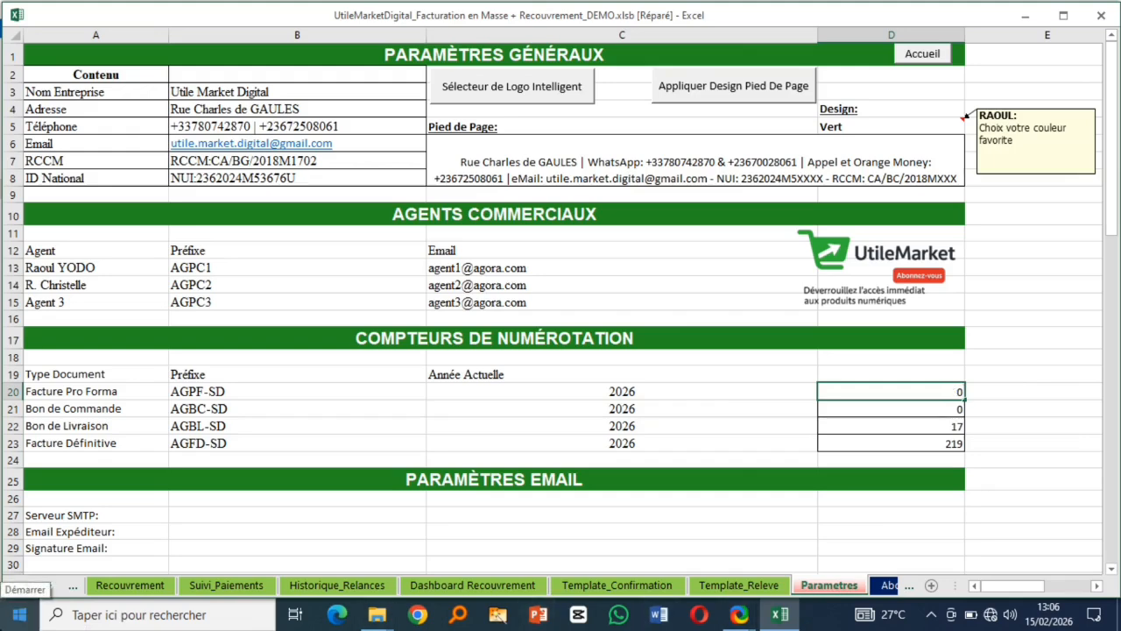
click(933, 422)
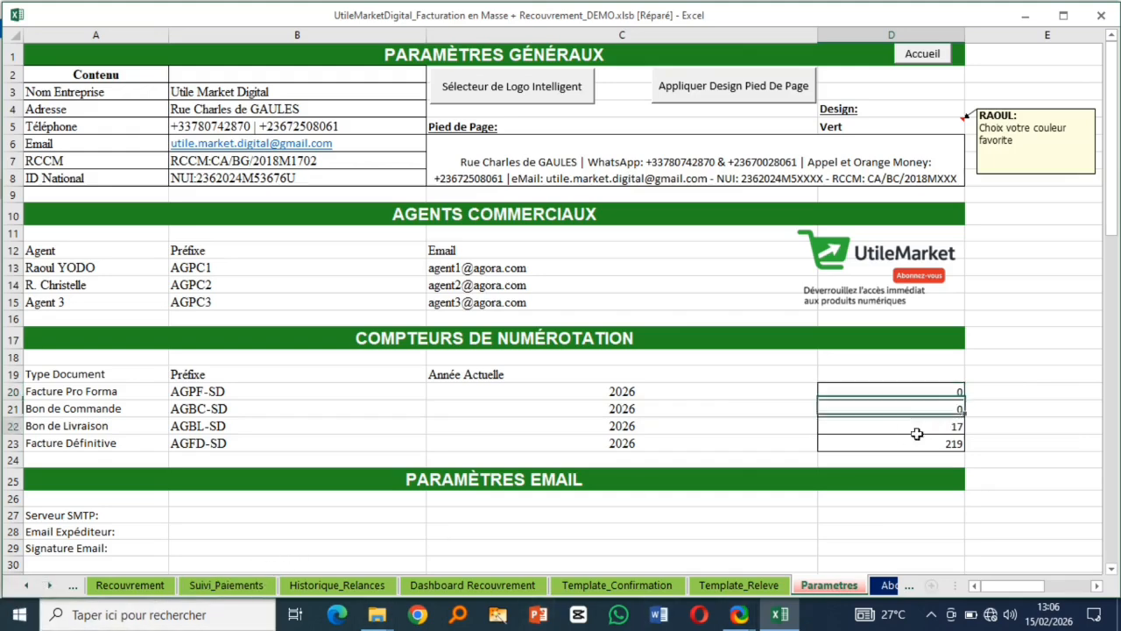
text(0)
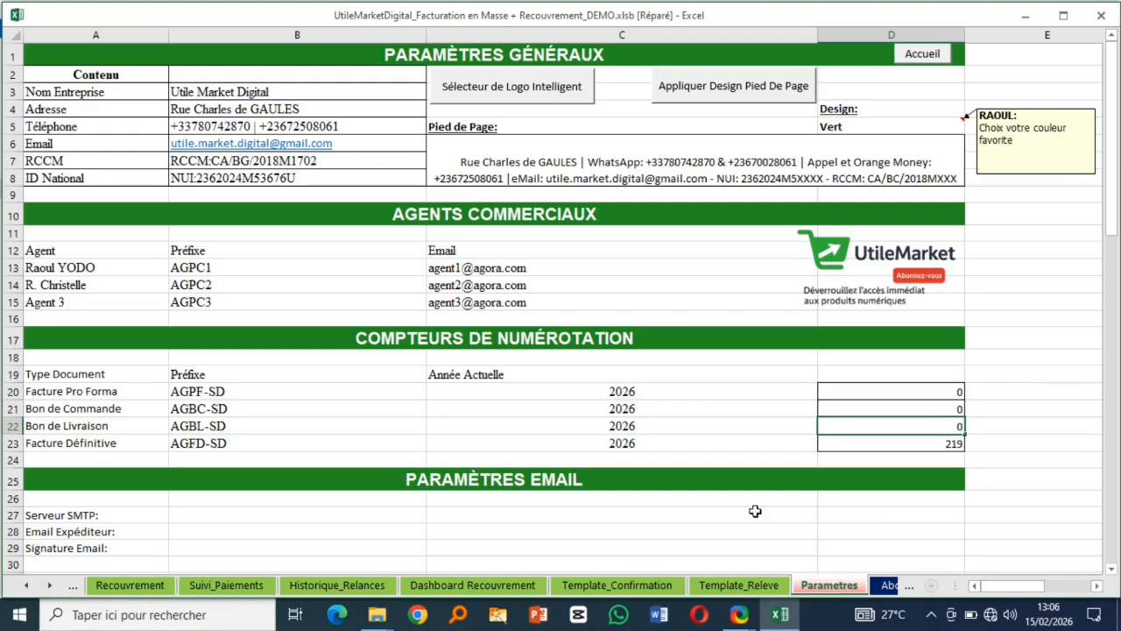
click(930, 445)
text(0)
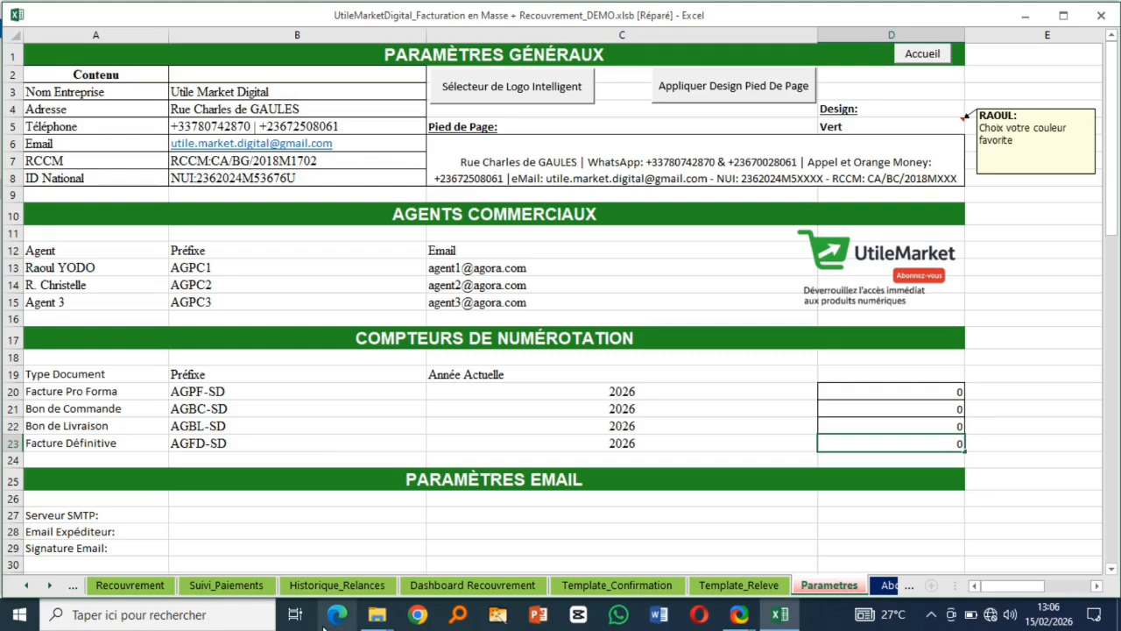
scroll(471, 465, down, 4)
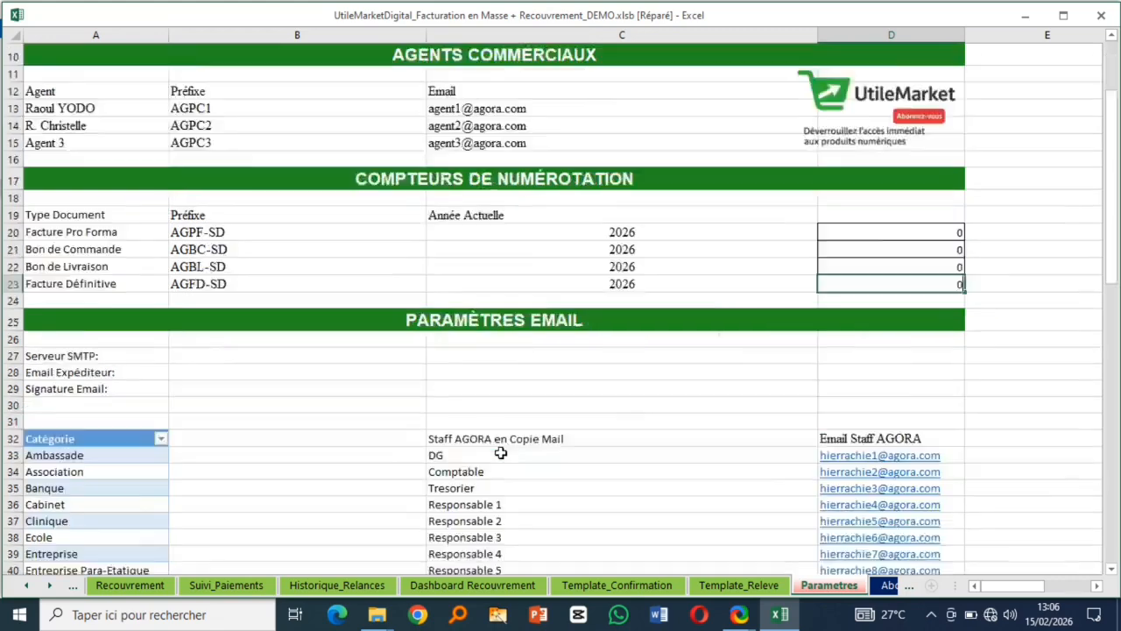
scroll(187, 398, down, 3)
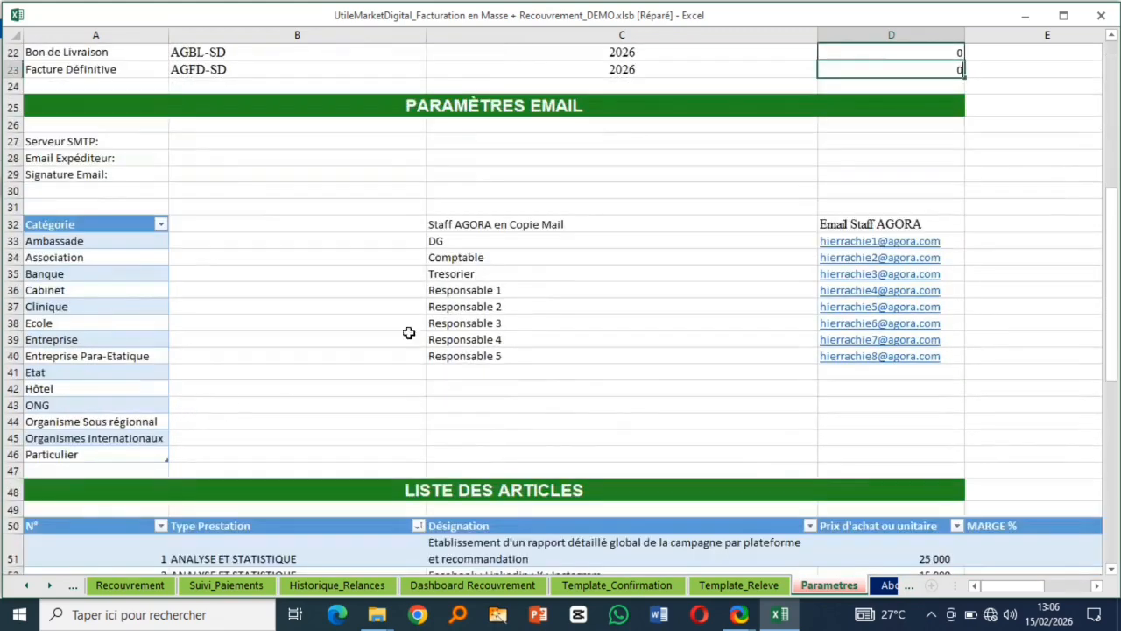
drag(539, 240, 540, 340)
click(531, 239)
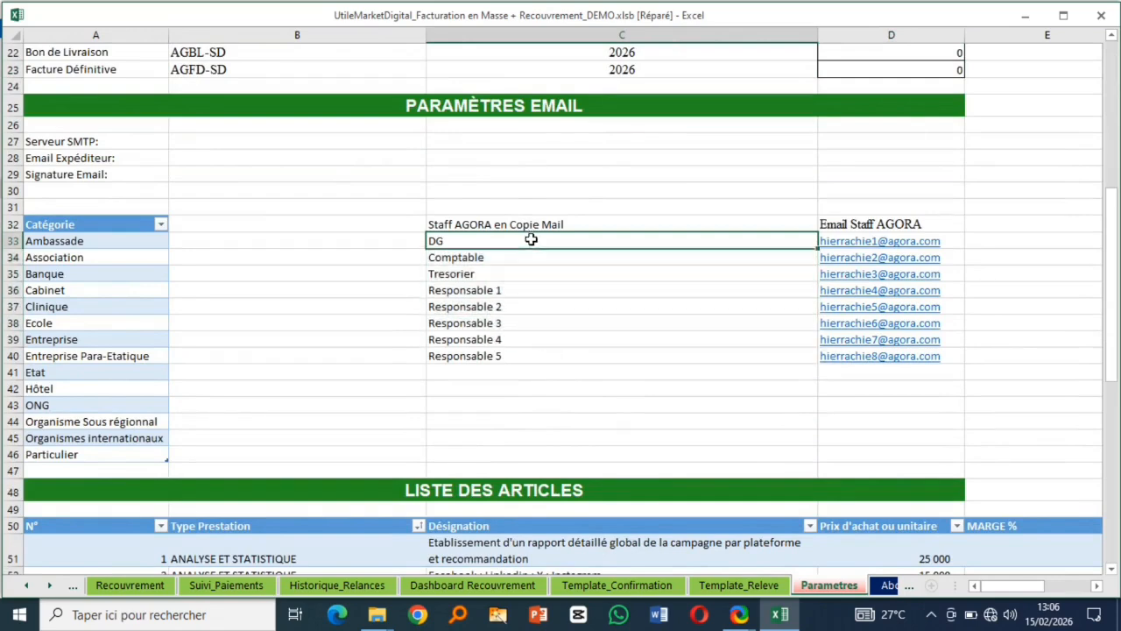
click(527, 262)
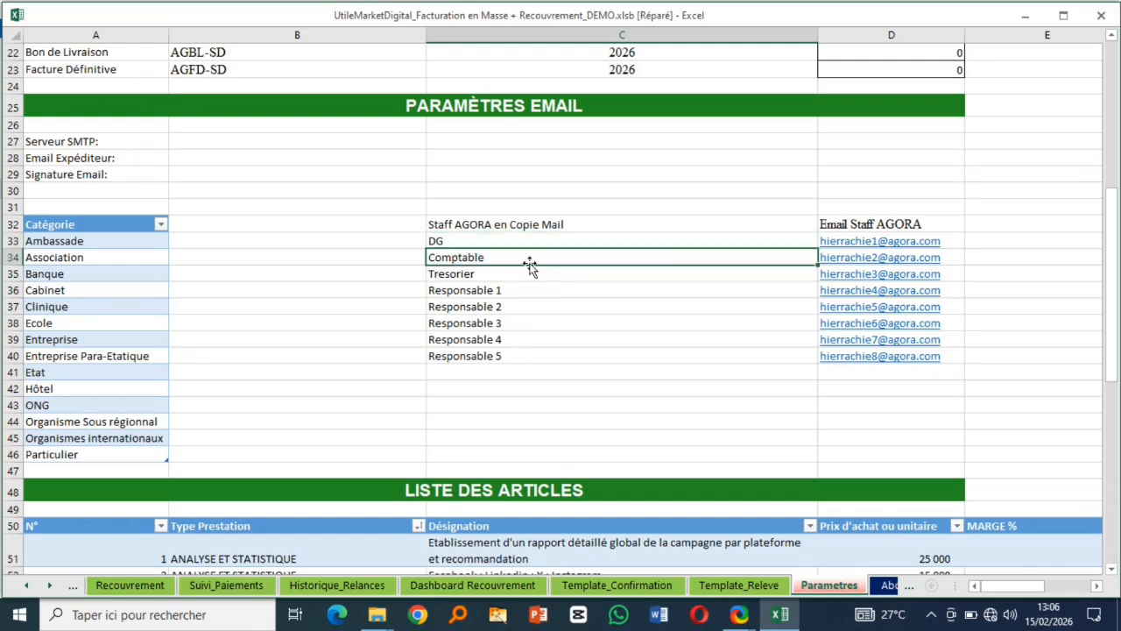
click(540, 237)
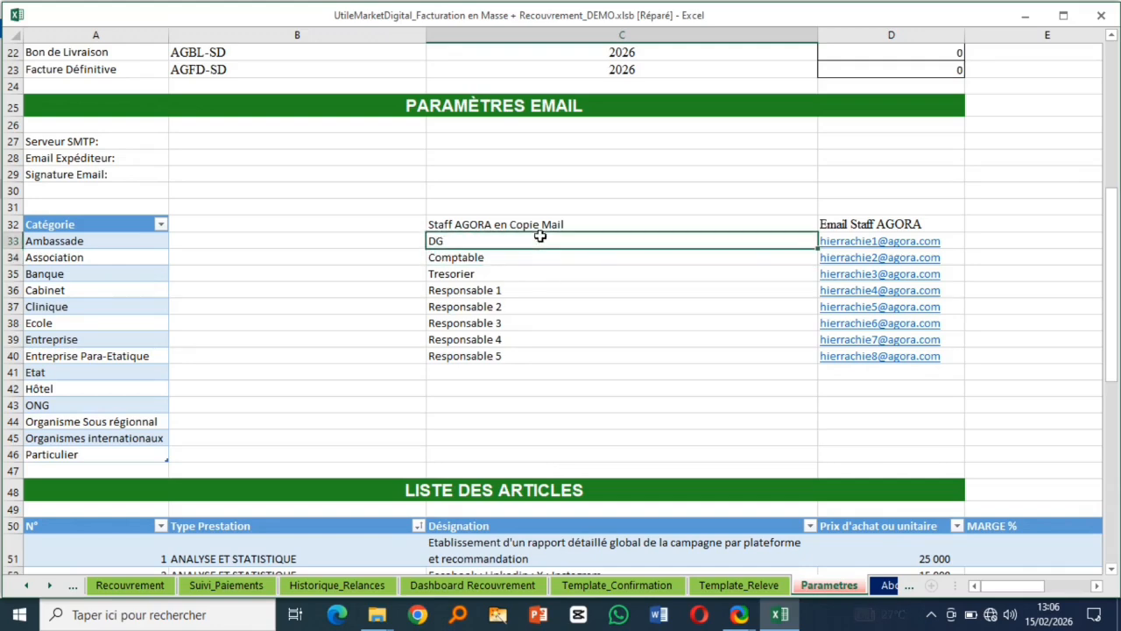
click(531, 274)
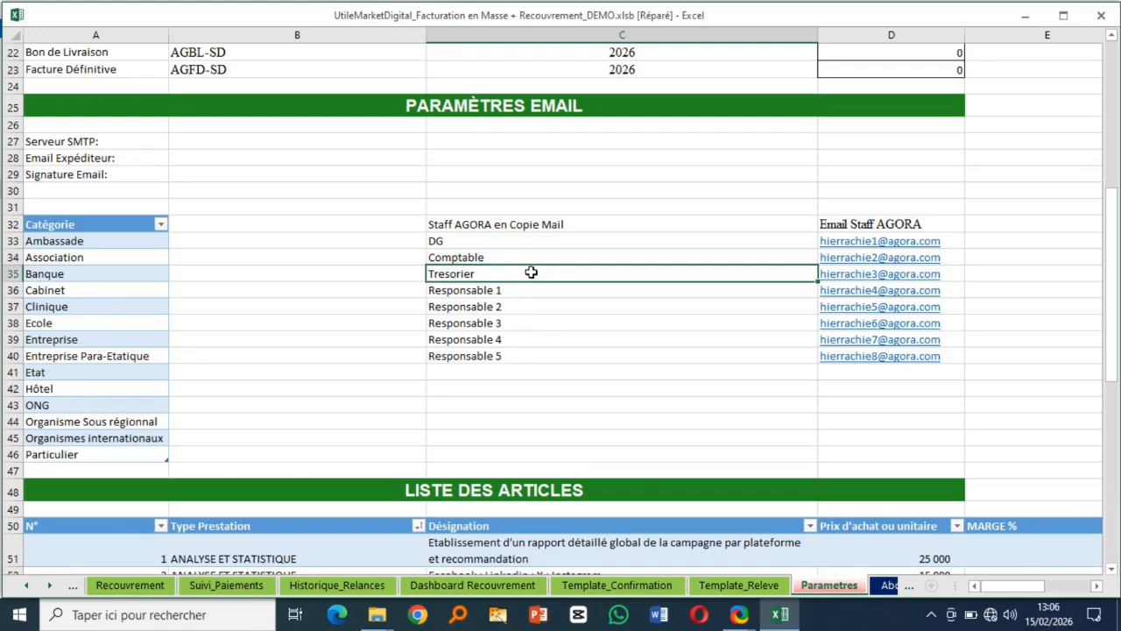
drag(528, 289, 536, 354)
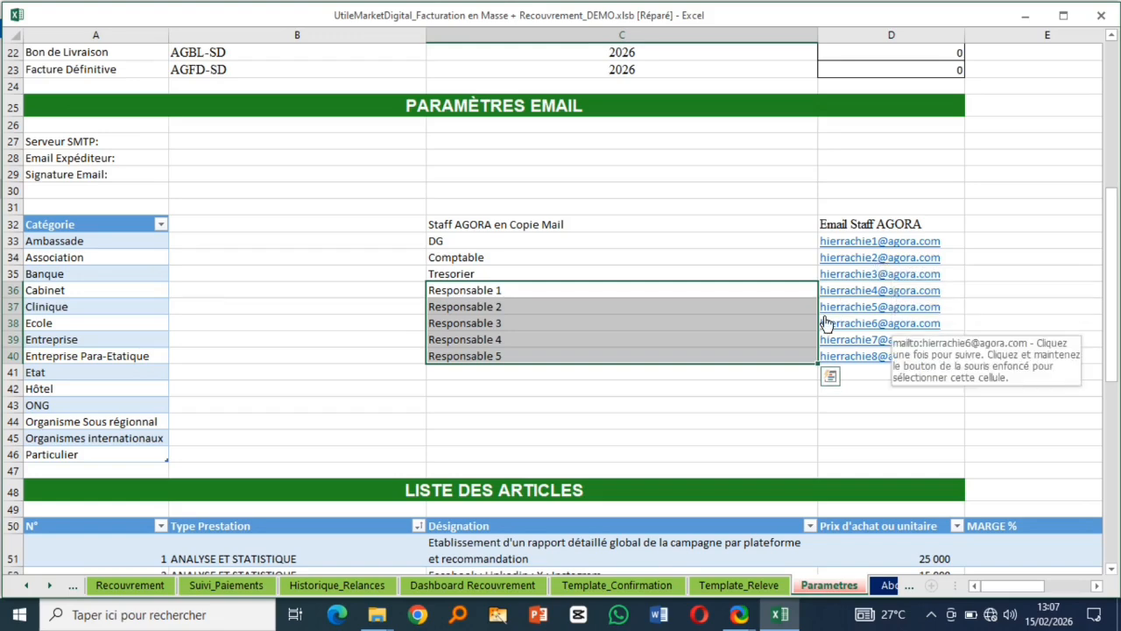
scroll(824, 315, down, 1)
scroll(825, 316, down, 5)
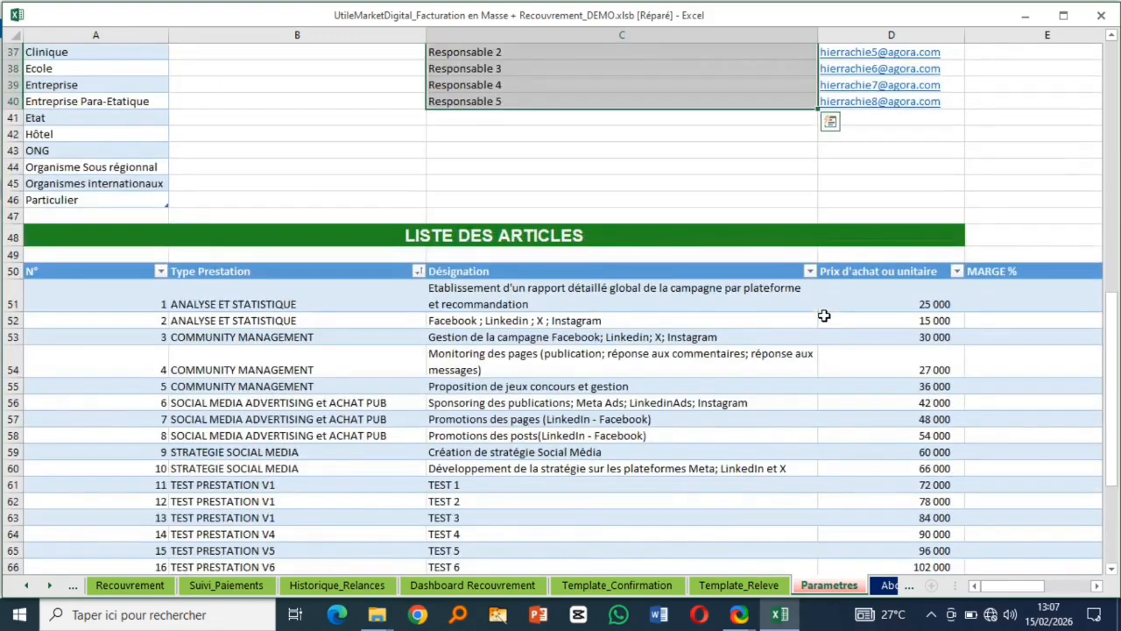
click(282, 296)
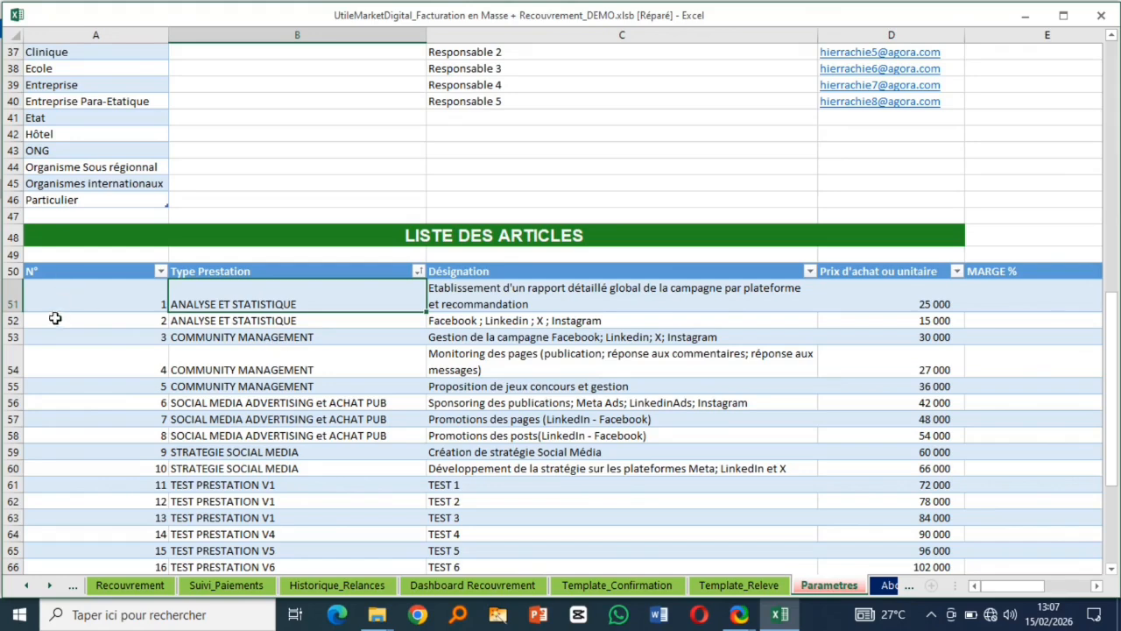
click(85, 302)
click(252, 302)
mouse_move(55, 297)
mouse_down()
mouse_move(418, 318)
mouse_move(1016, 391)
mouse_up()
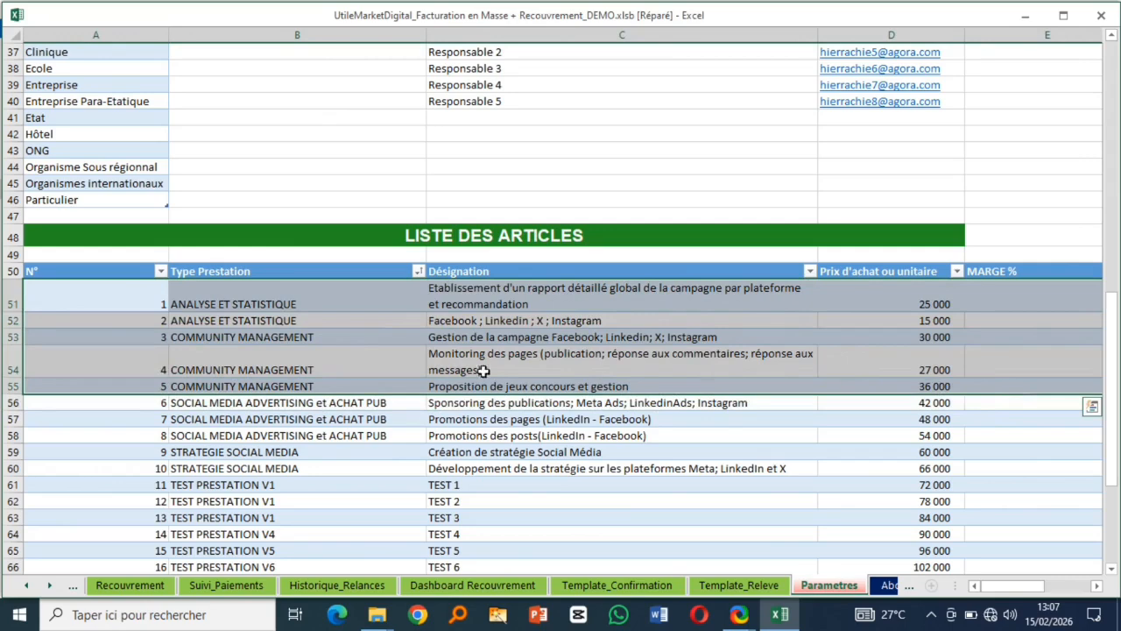
drag(171, 325, 1091, 363)
click(118, 301)
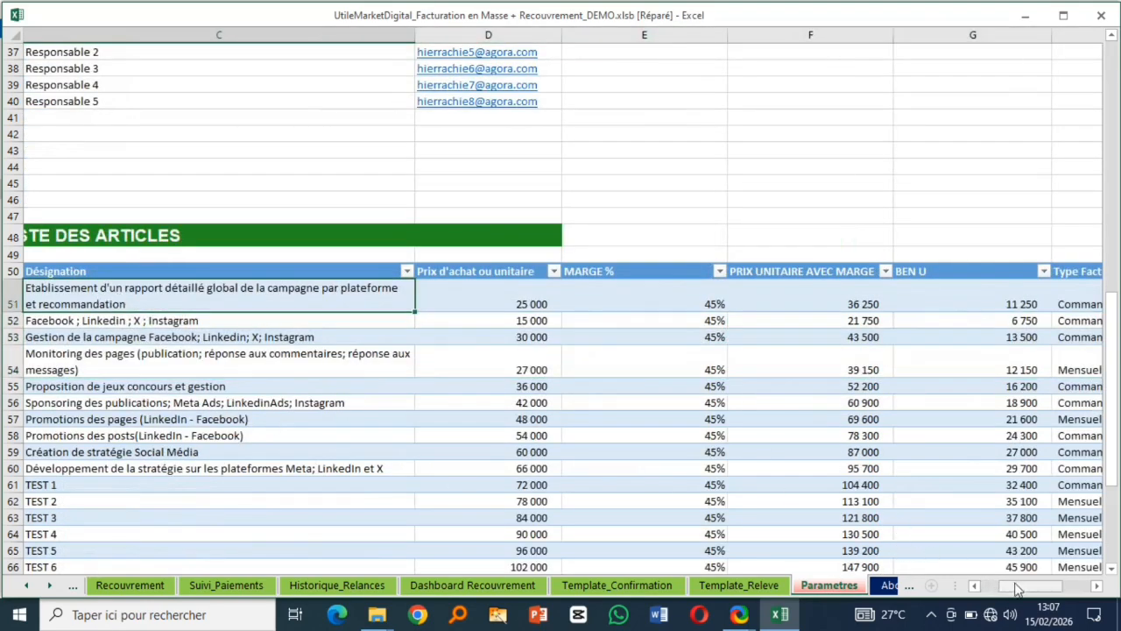
drag(1016, 588, 1006, 588)
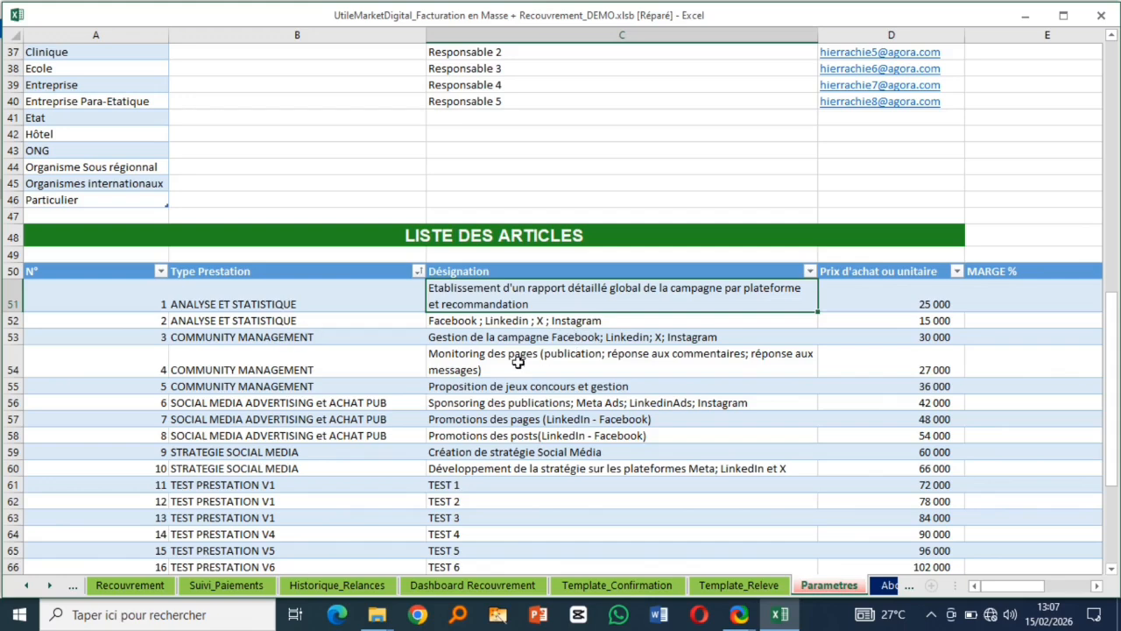
drag(268, 304, 282, 394)
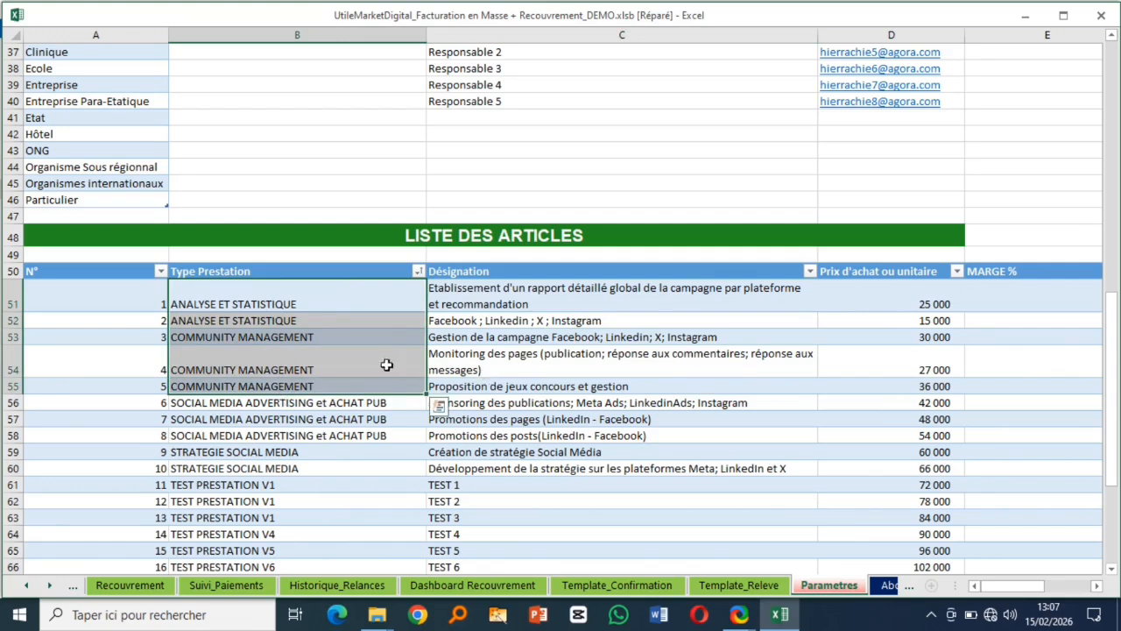
drag(336, 298, 337, 431)
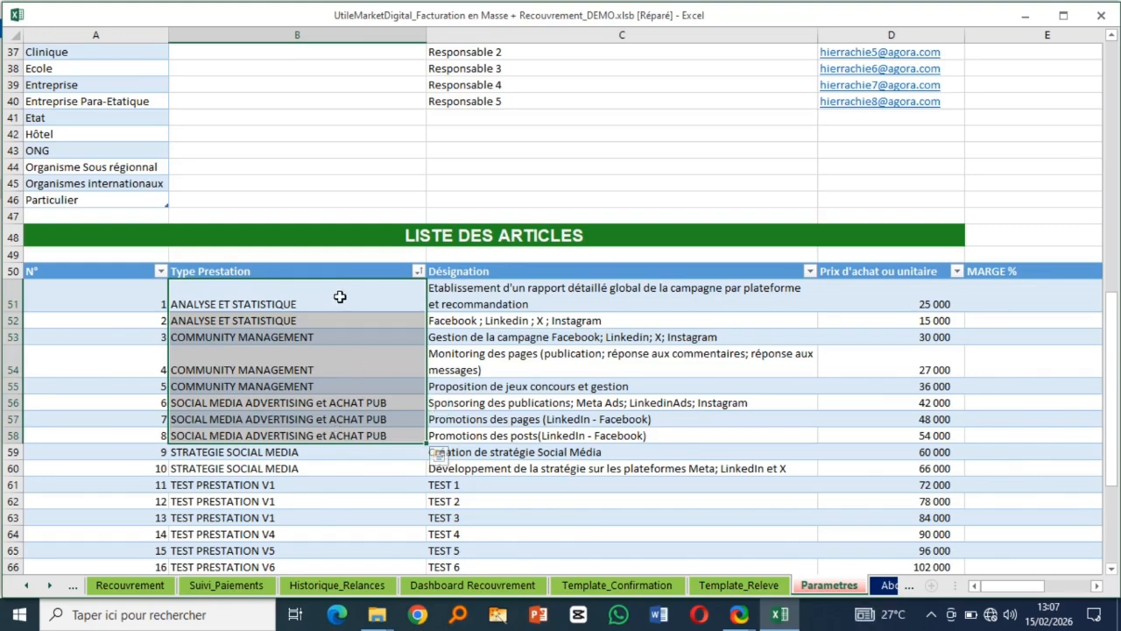
drag(338, 298, 352, 398)
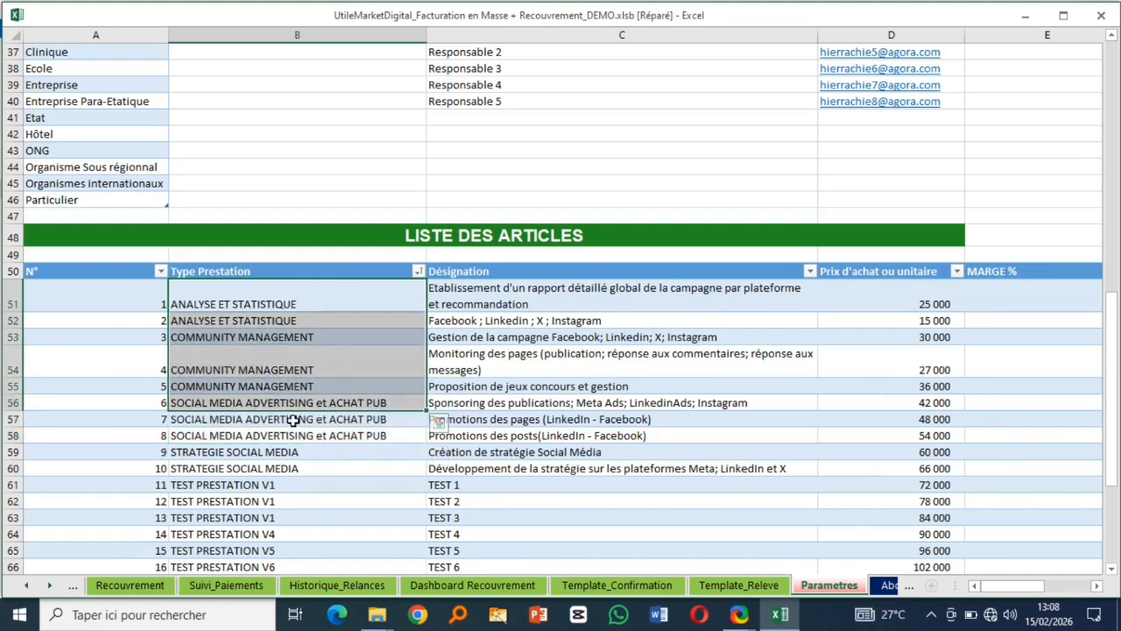
click(492, 296)
drag(508, 320, 512, 434)
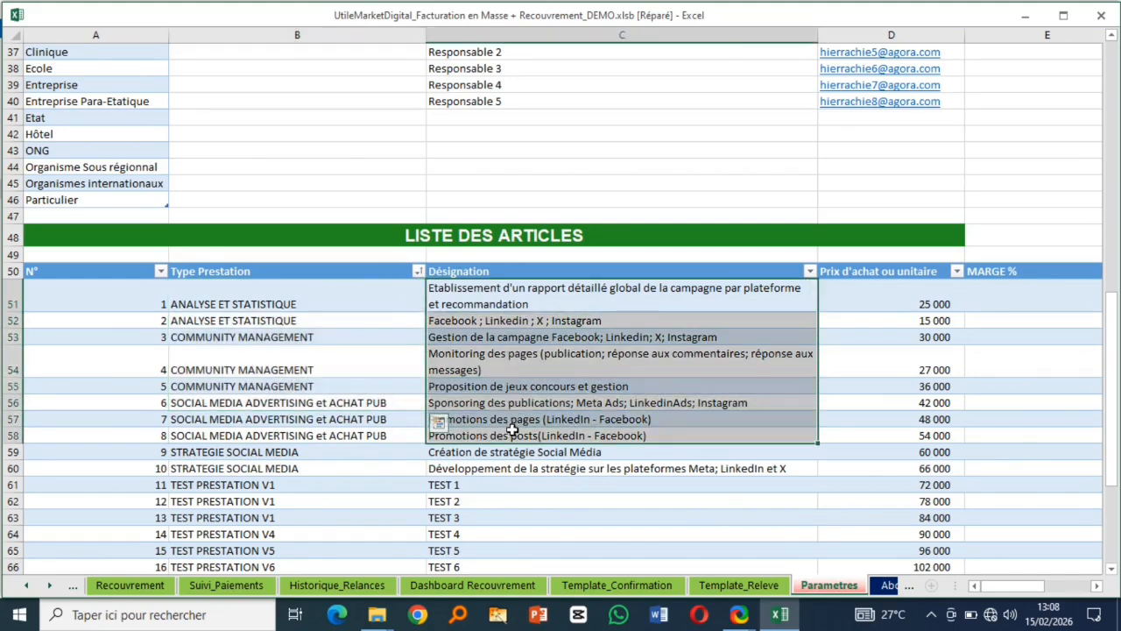
drag(1039, 588, 1049, 588)
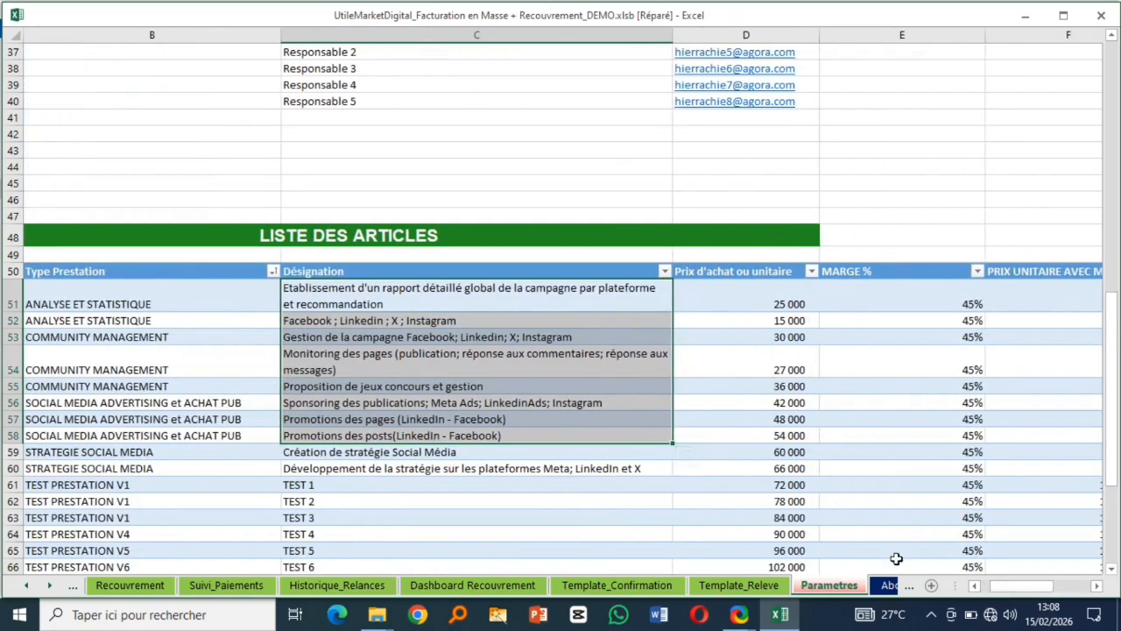
drag(1019, 593, 1029, 592)
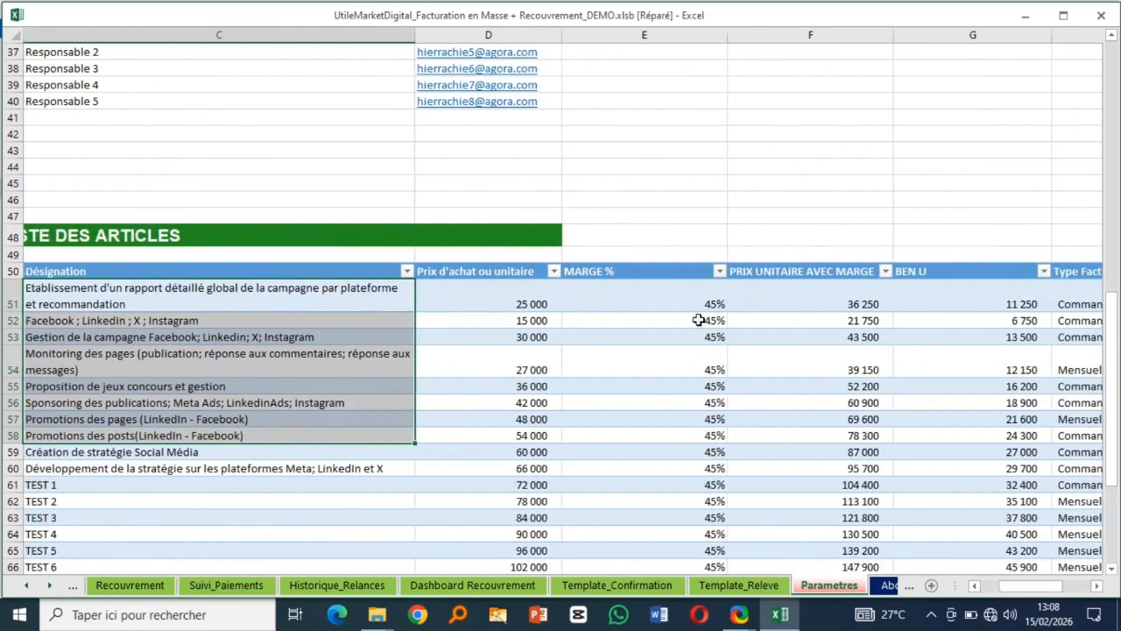
click(693, 308)
click(846, 302)
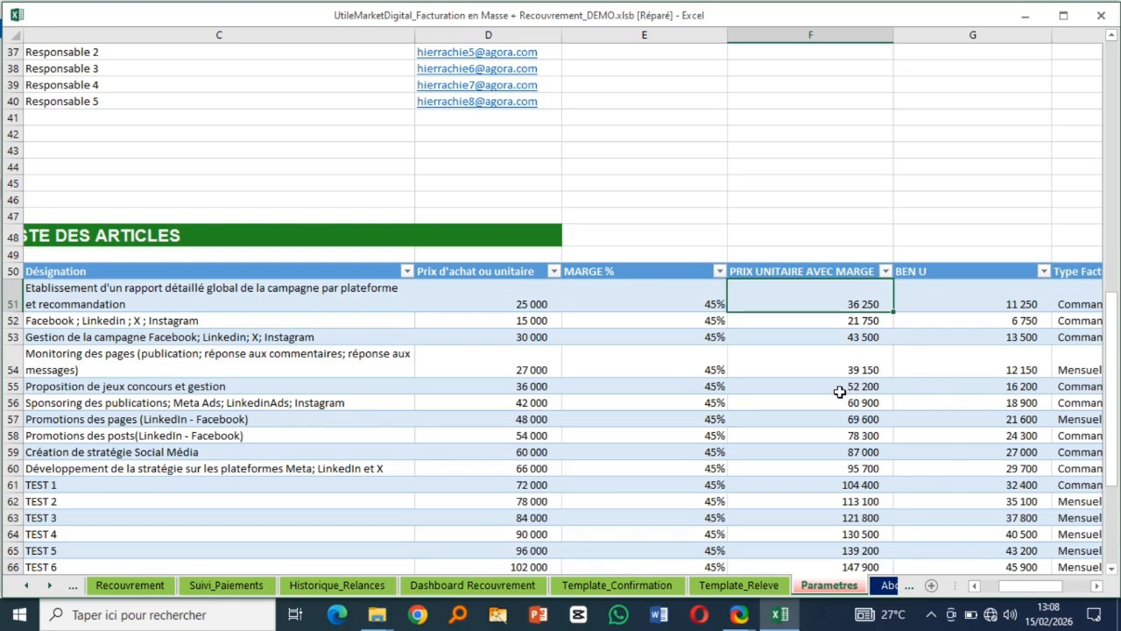
click(503, 297)
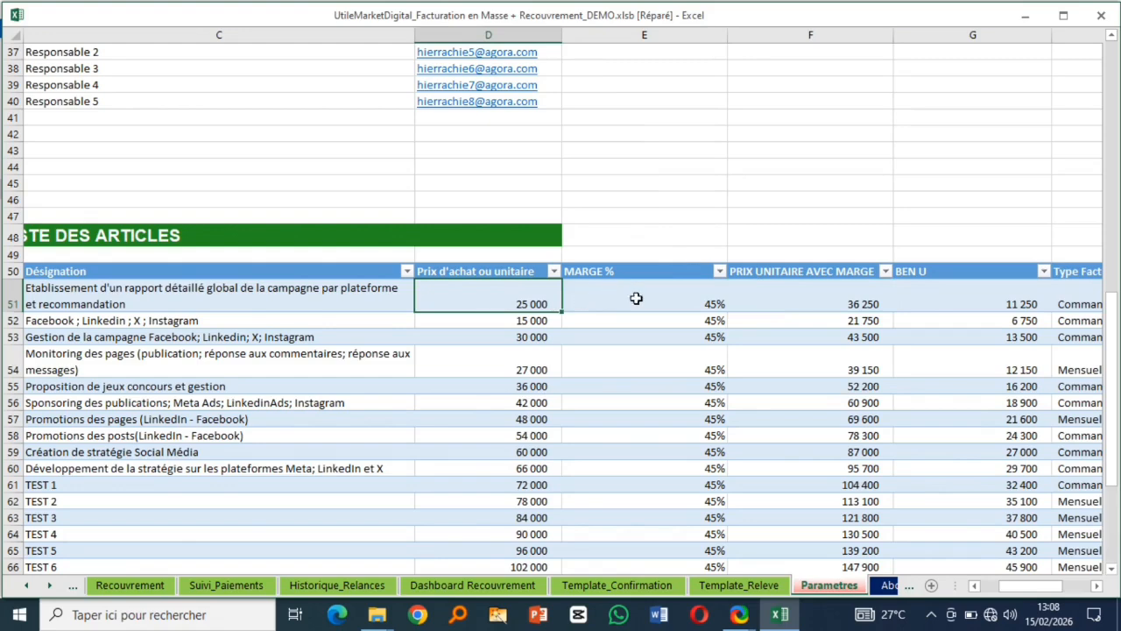
click(815, 297)
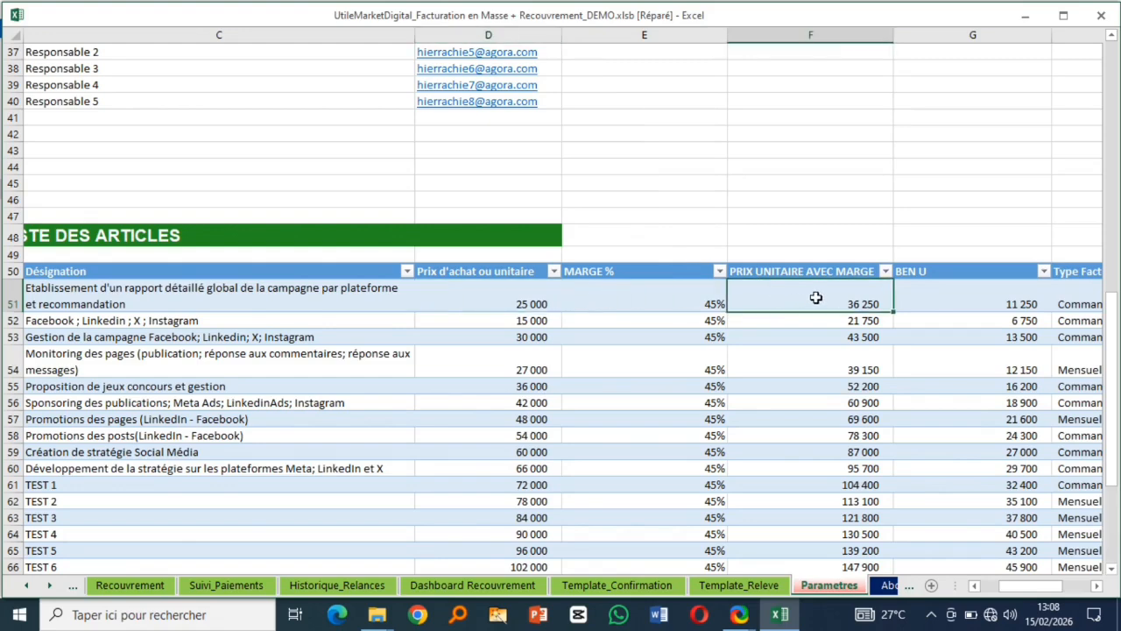
click(1018, 299)
- Clear the Type Facturation and codes prestations cells H51:I74 for all listed articles
click(1099, 587)
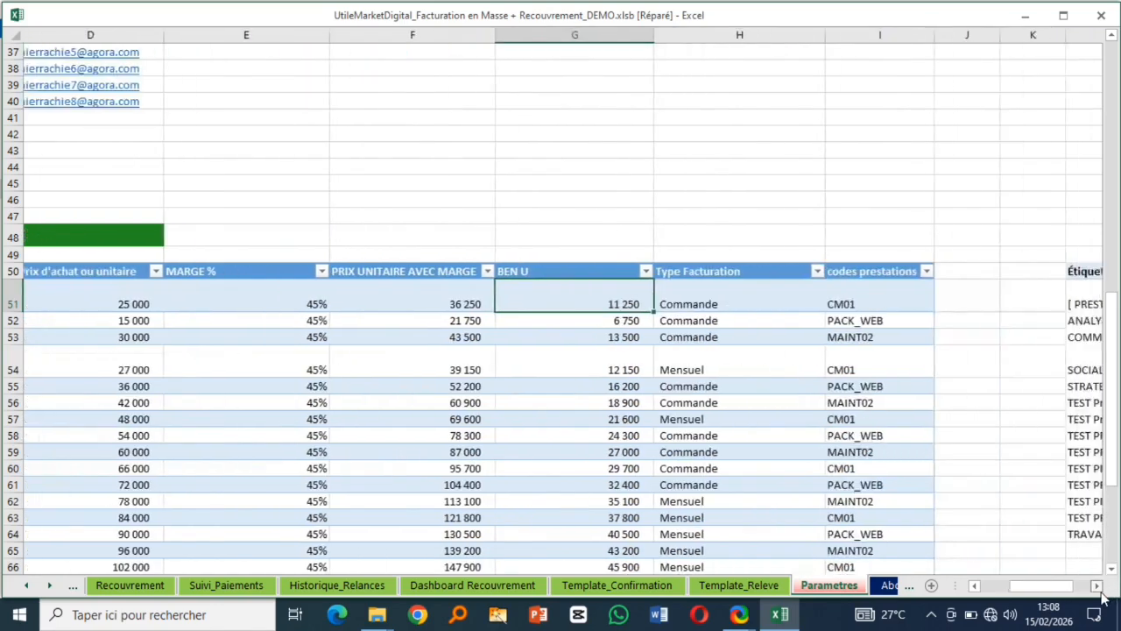
click(1099, 588)
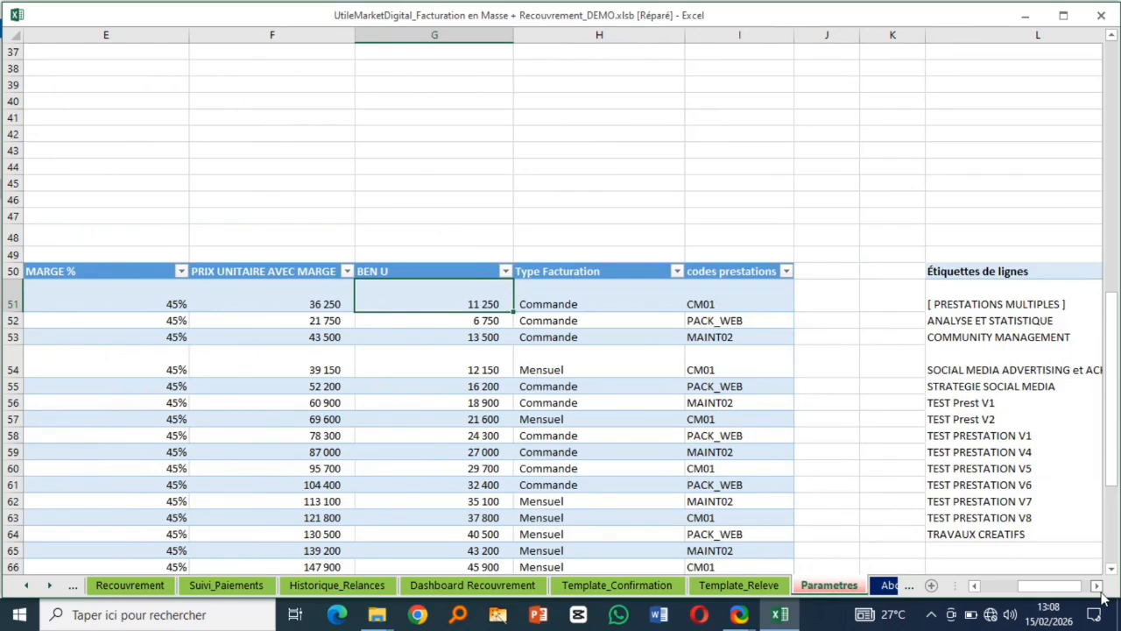
click(587, 301)
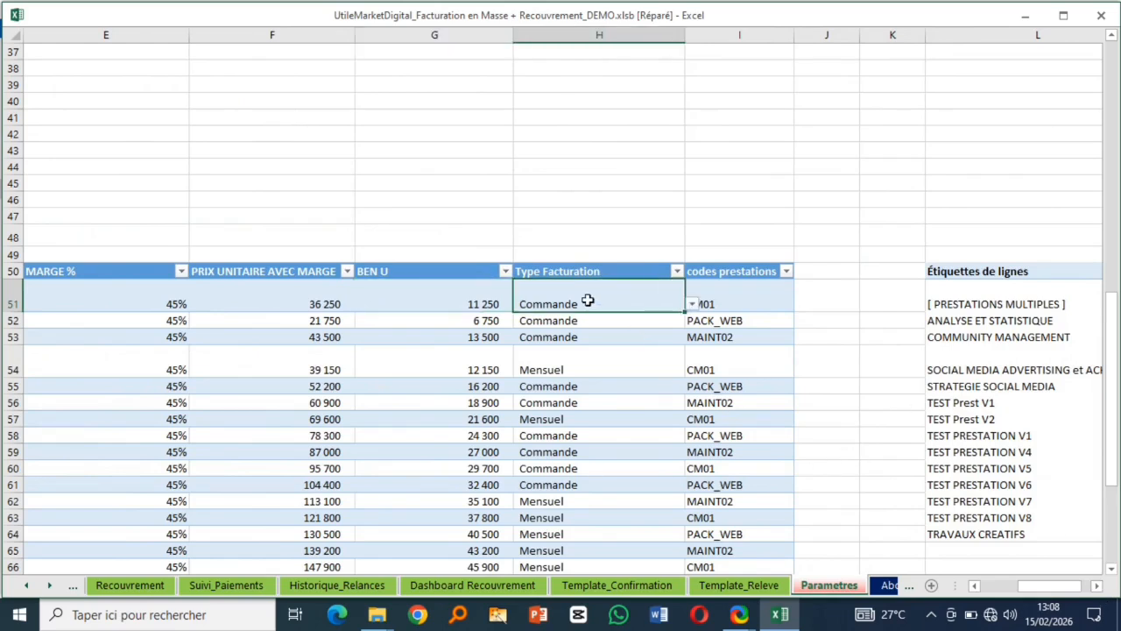
click(562, 368)
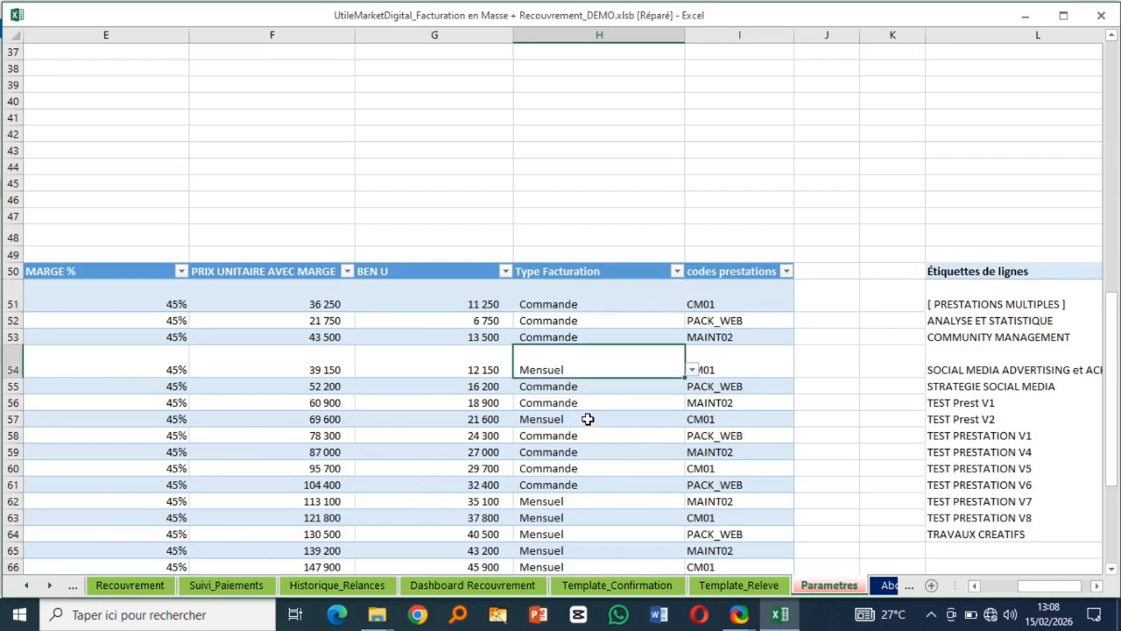
click(609, 298)
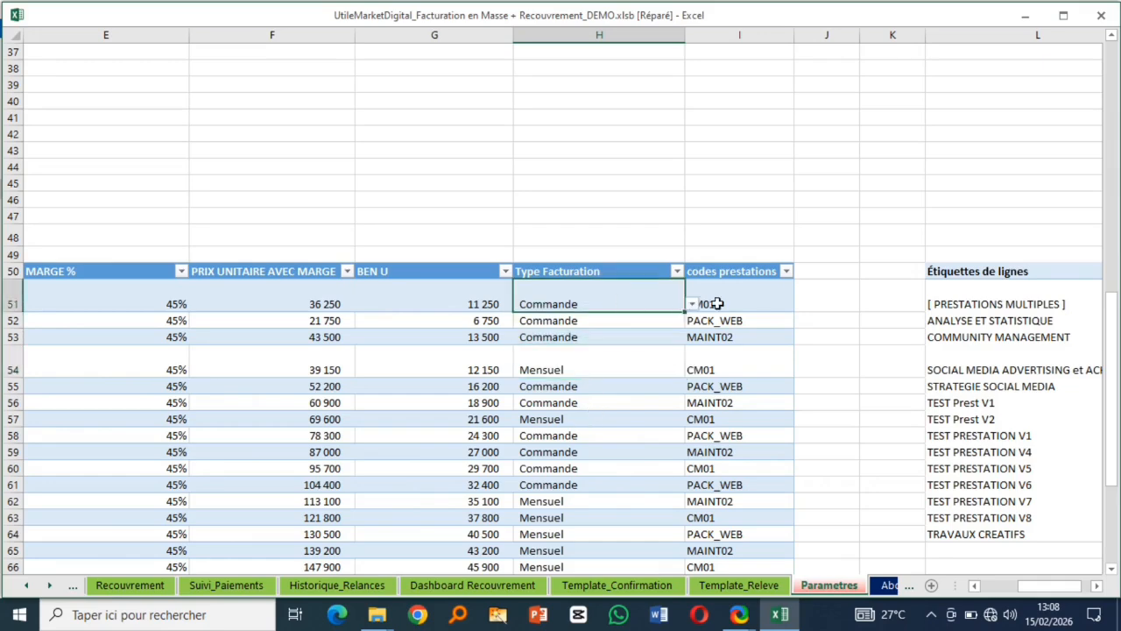
click(724, 299)
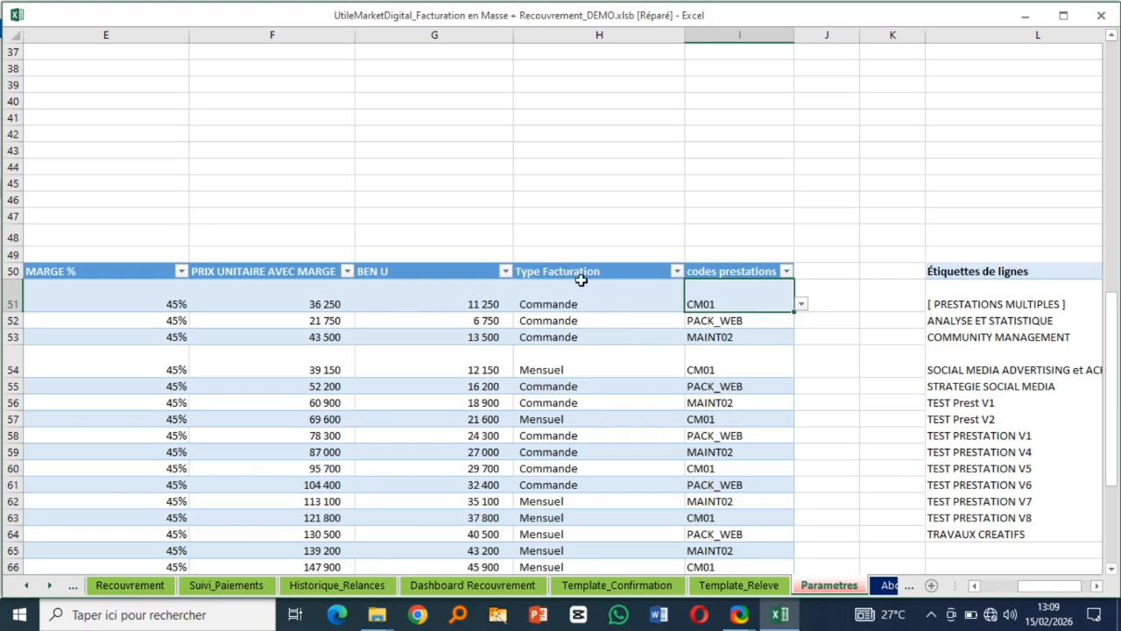
drag(606, 302, 752, 419)
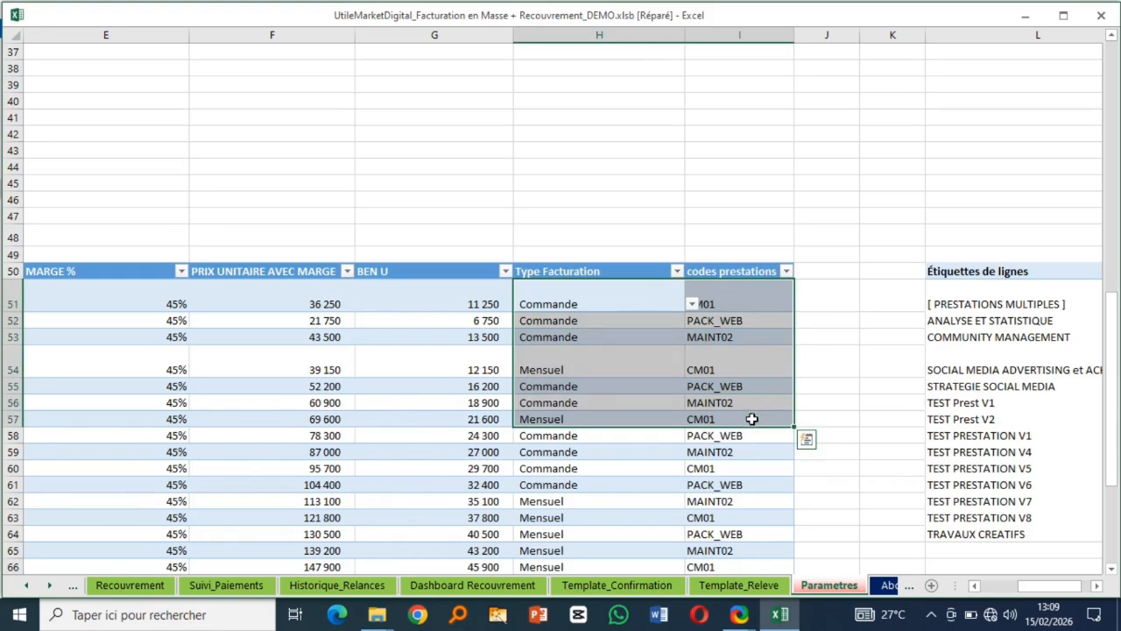
key(ctrl+shift+Down)
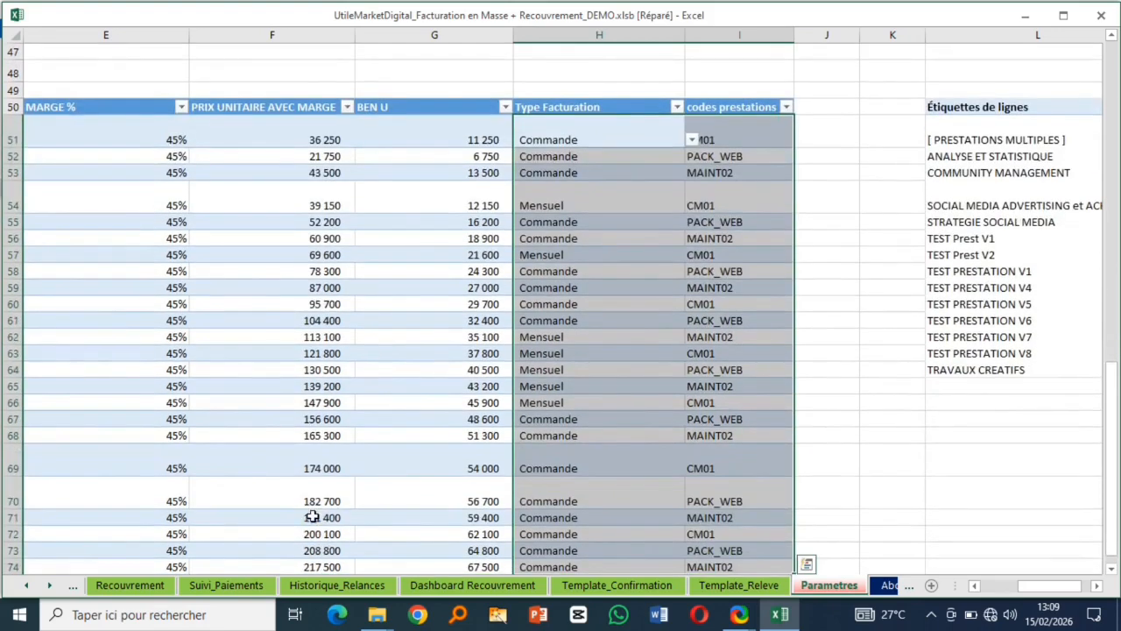
key(Delete)
drag(1043, 587, 952, 603)
scroll(394, 437, down, 5)
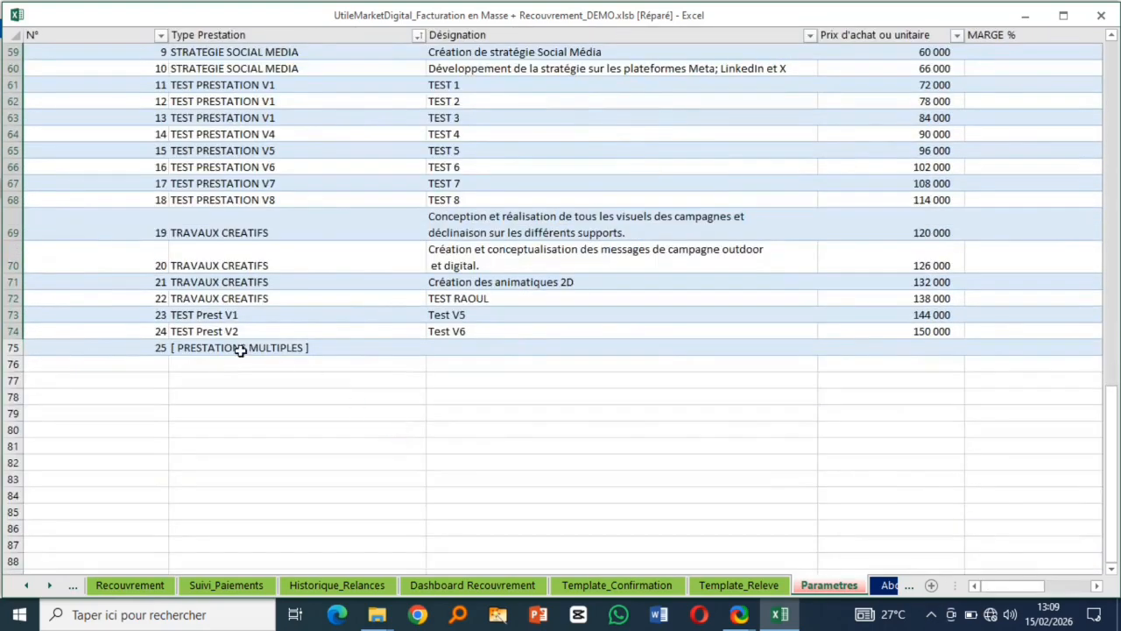
click(224, 348)
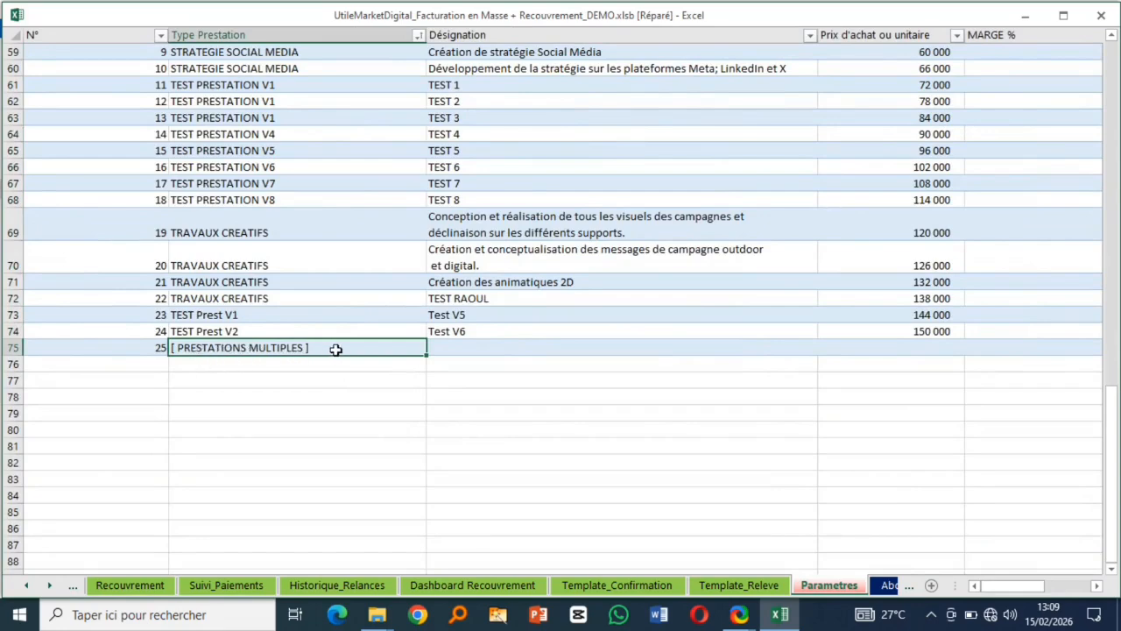
click(488, 349)
click(946, 349)
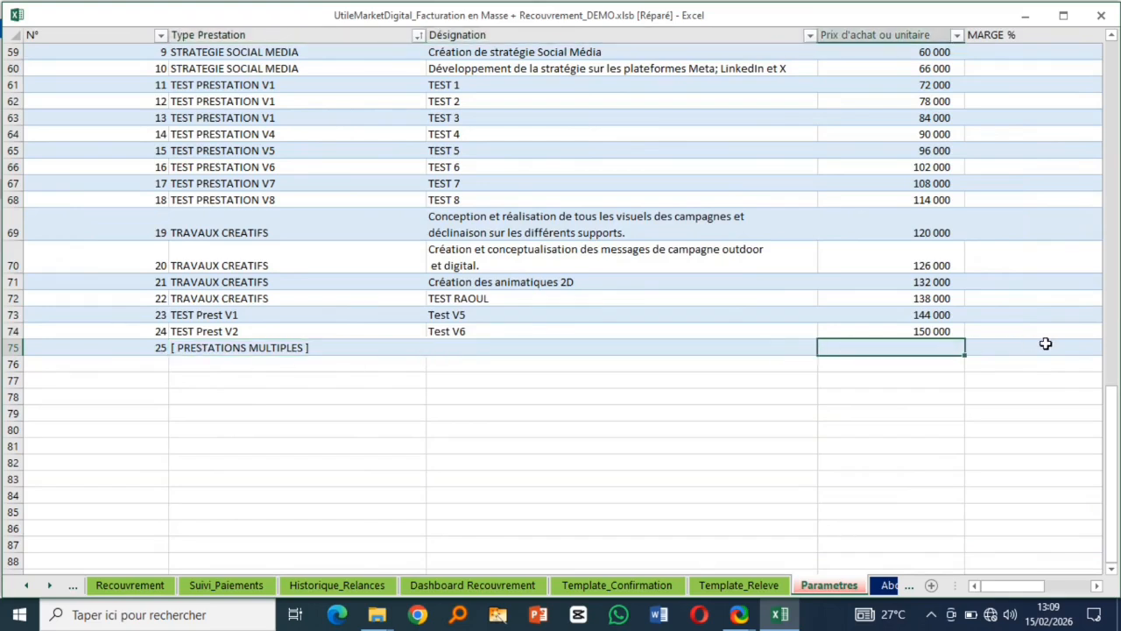
click(1045, 345)
click(202, 348)
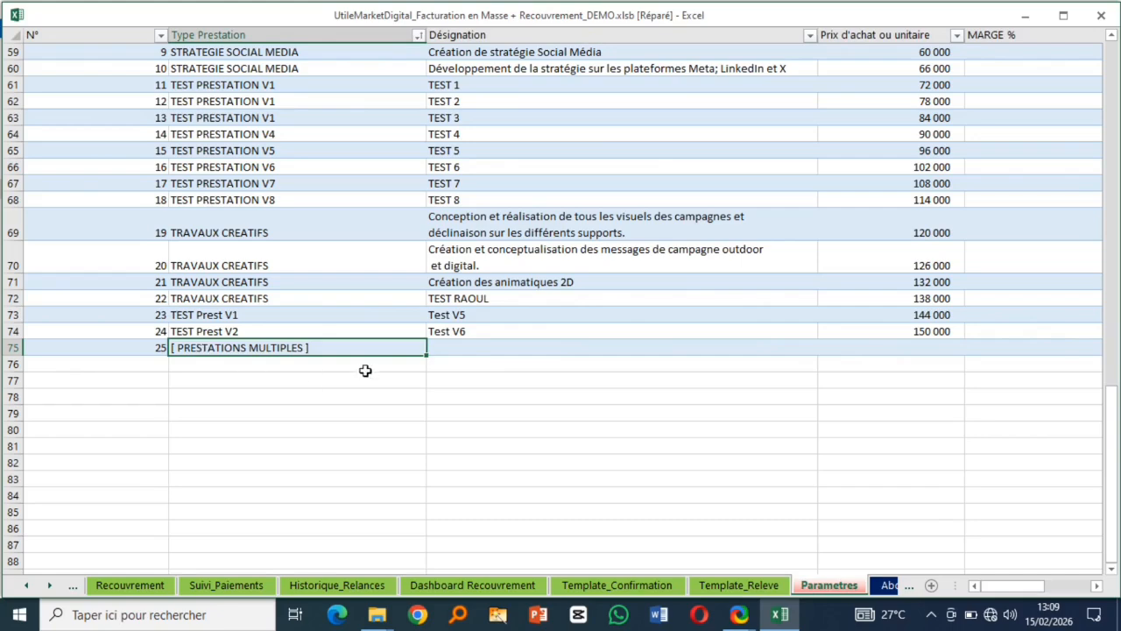
scroll(343, 363, up, 1)
scroll(342, 363, up, 2)
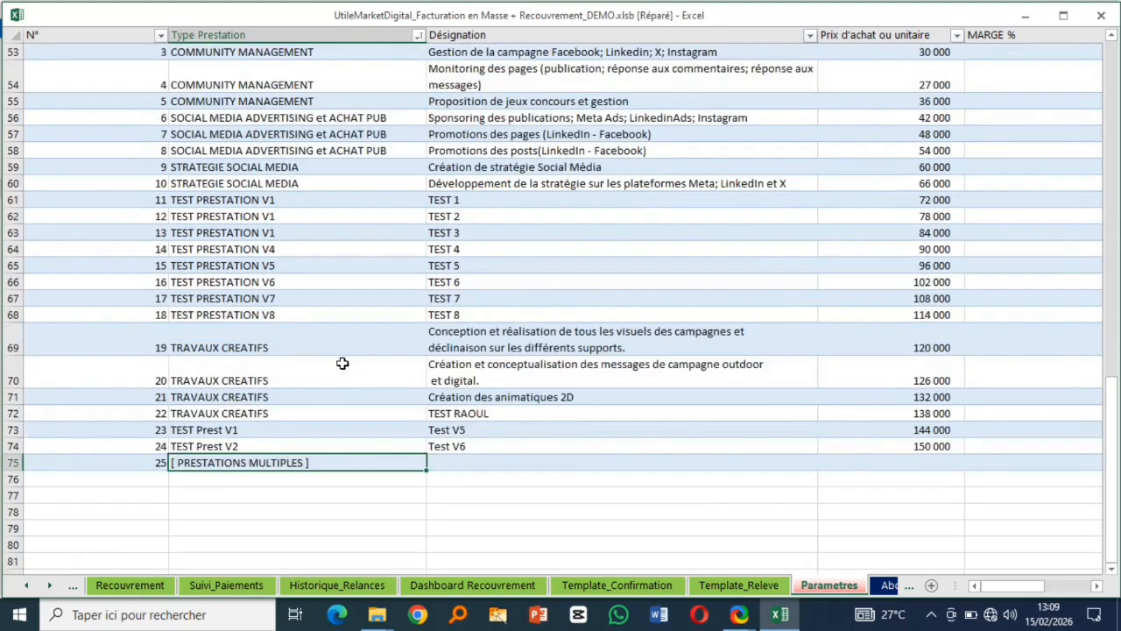
scroll(343, 363, up, 4)
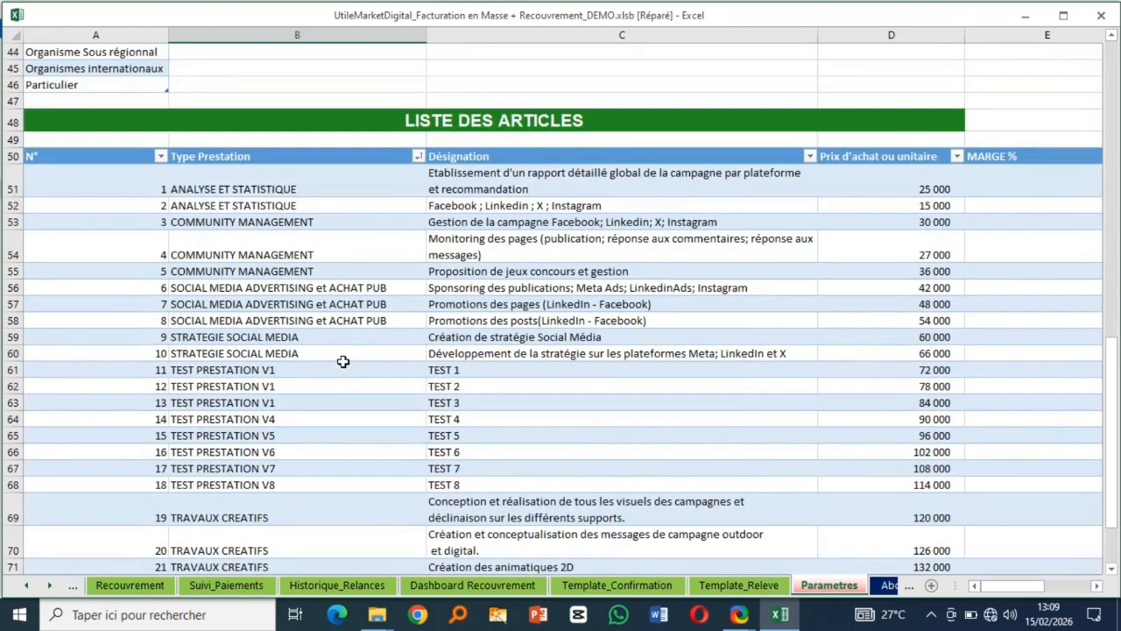
click(276, 196)
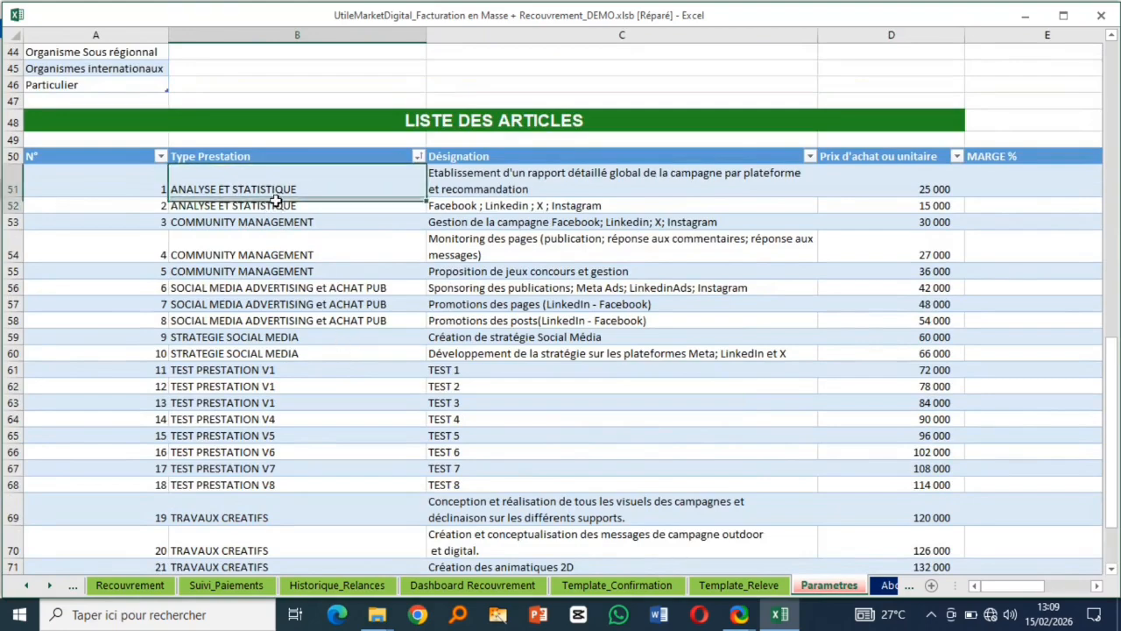
drag(276, 200, 276, 205)
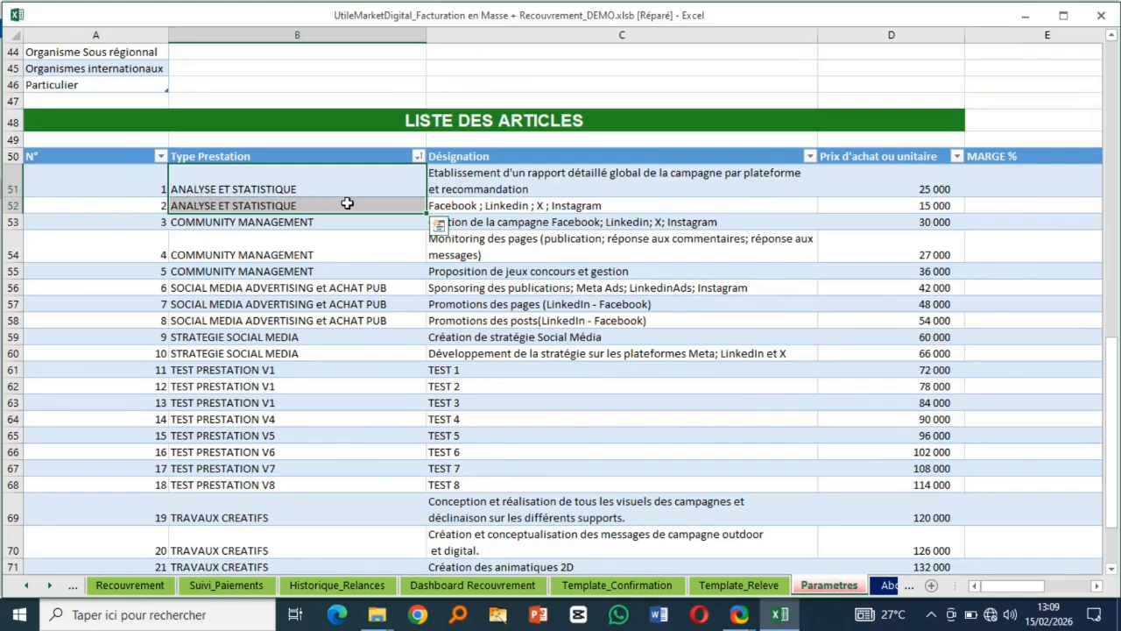
click(277, 188)
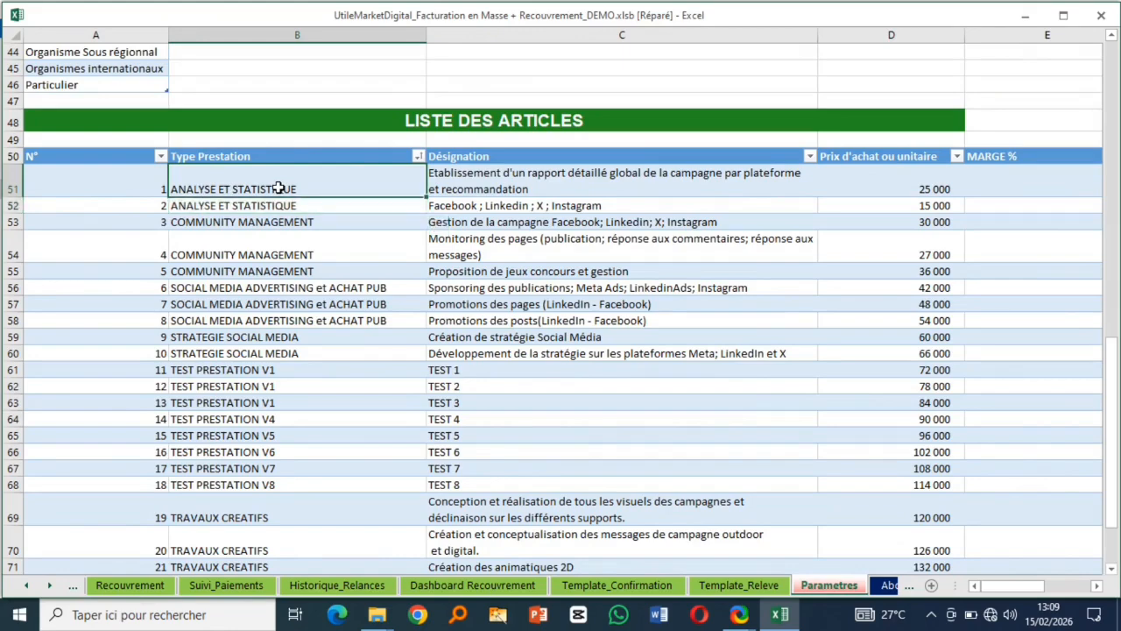
click(474, 186)
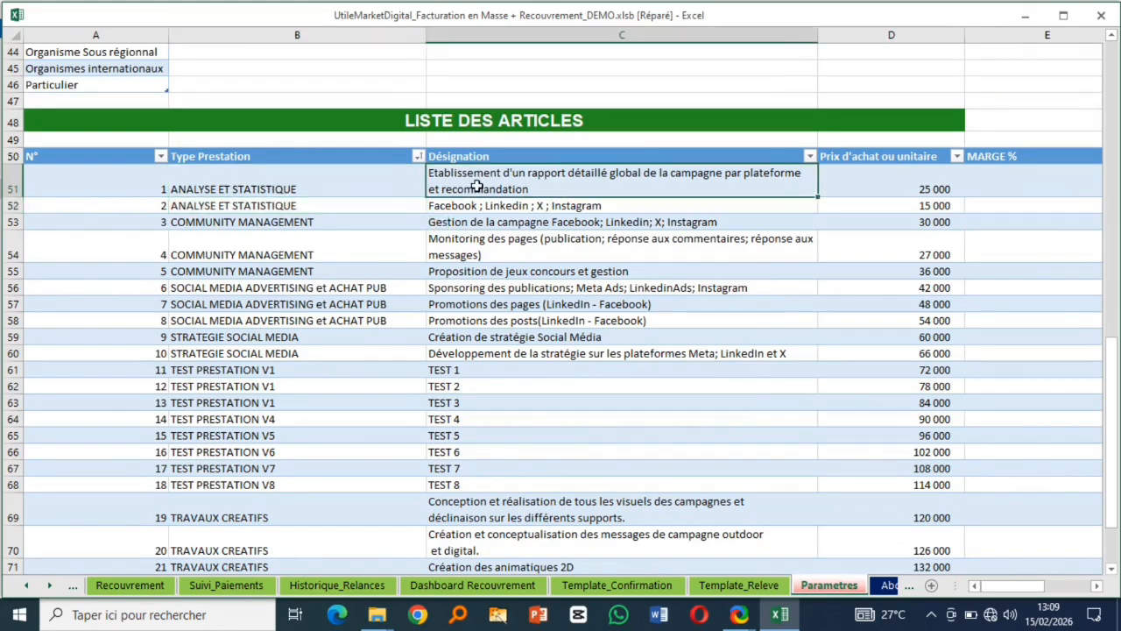
drag(523, 179, 523, 207)
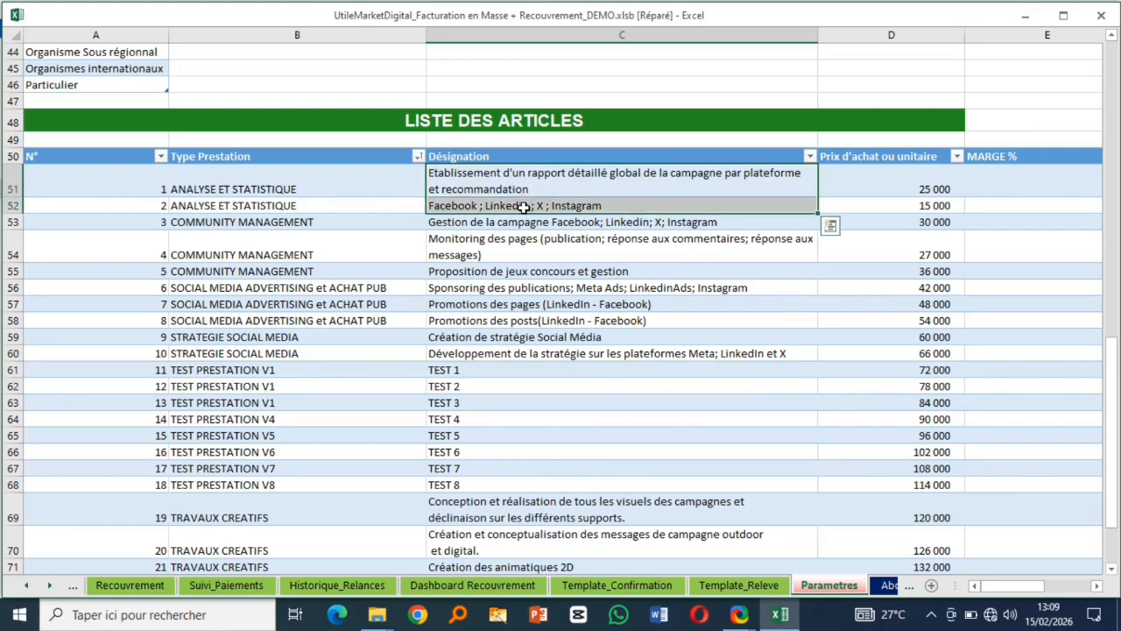
drag(1009, 586, 1058, 586)
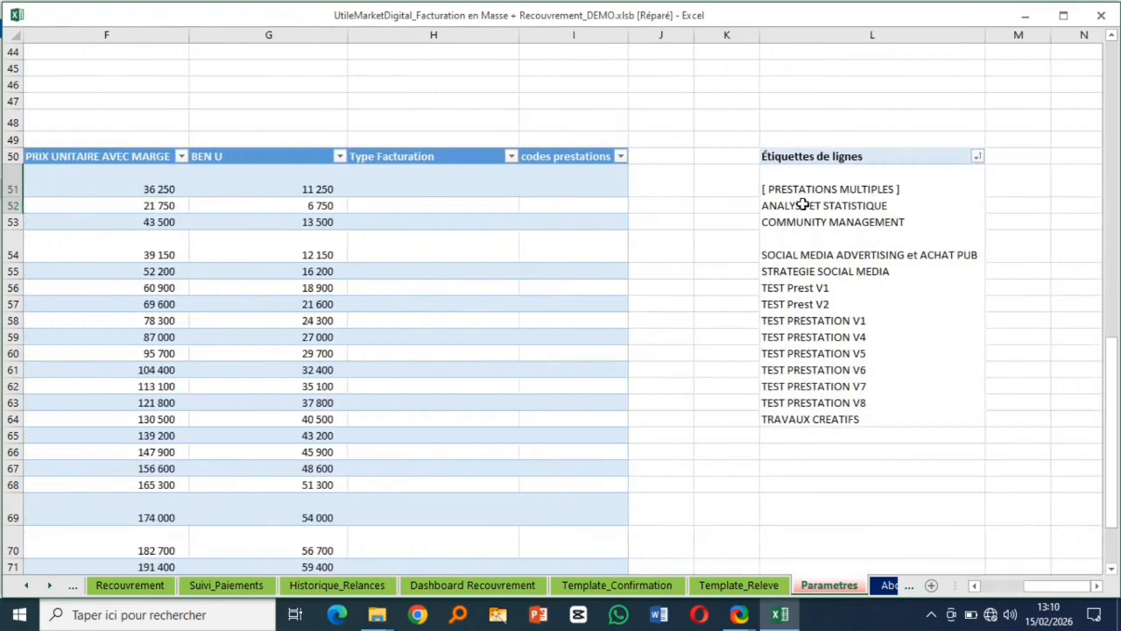
click(830, 186)
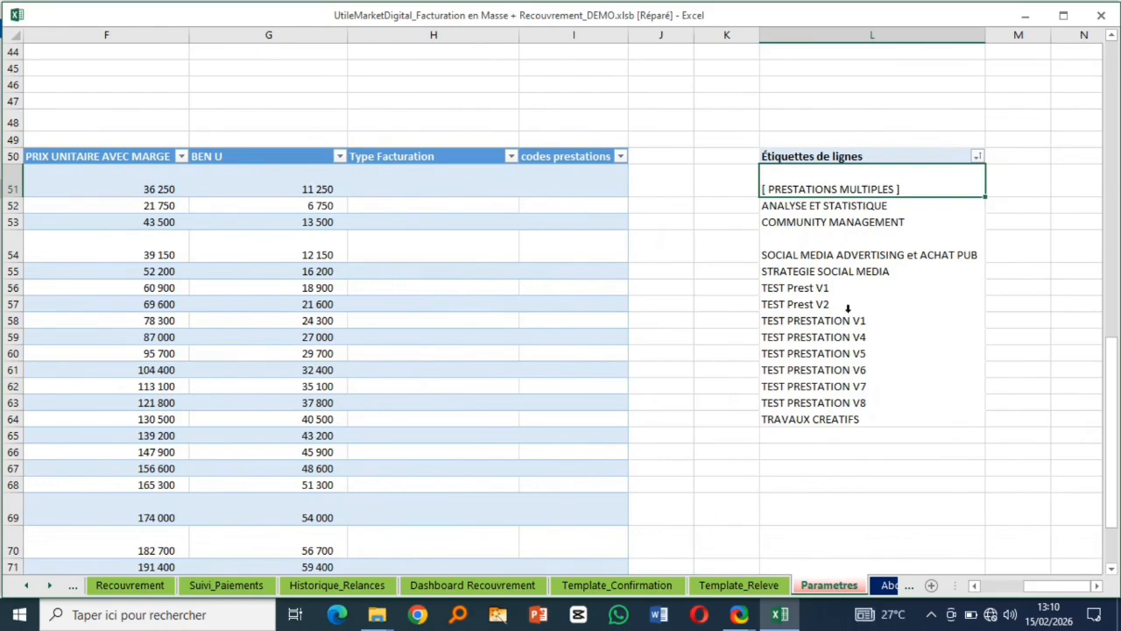
drag(1051, 585, 1008, 586)
scroll(382, 491, down, 2)
scroll(381, 480, down, 5)
scroll(380, 480, up, 4)
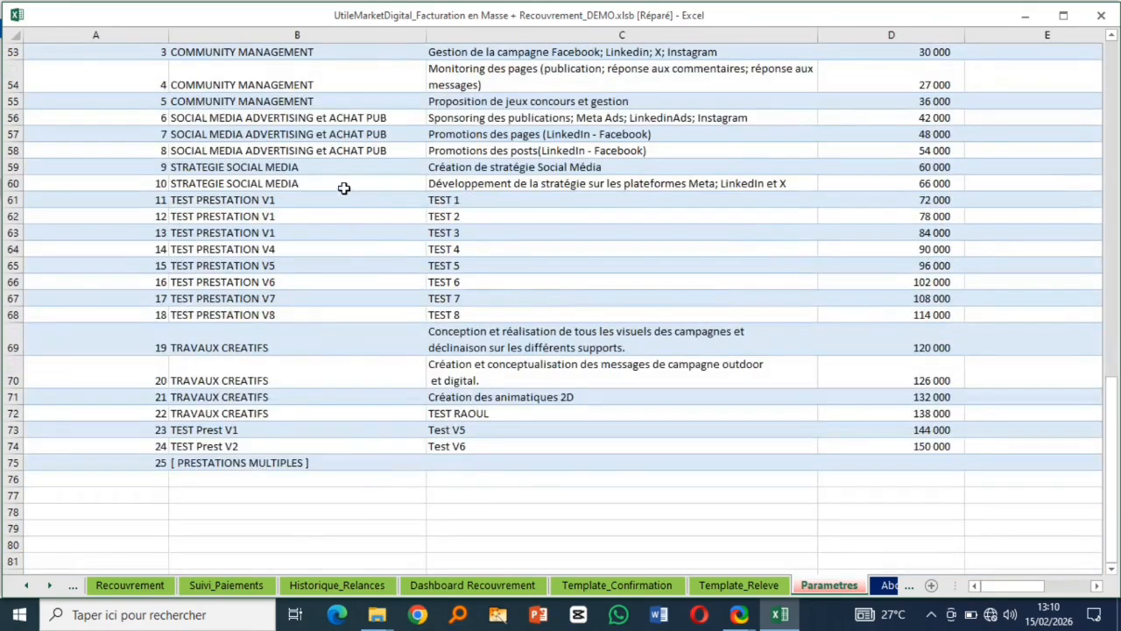
drag(249, 184, 257, 312)
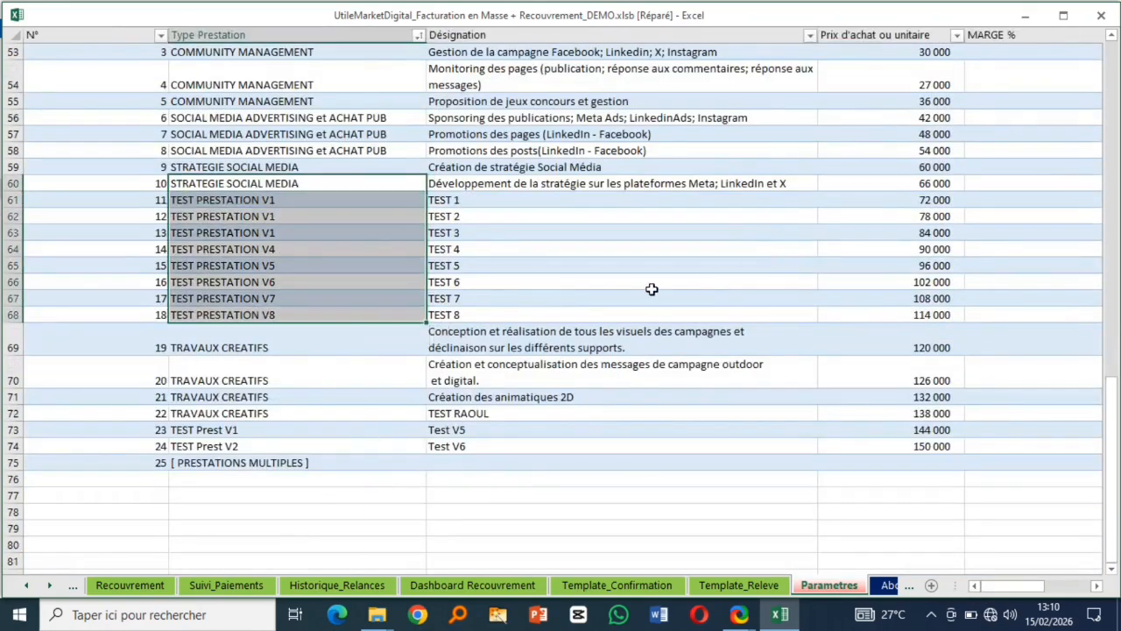
- Rename TEST PRESTATION V8 in B68 to TEST PRESTATION RAOUL
click(263, 315)
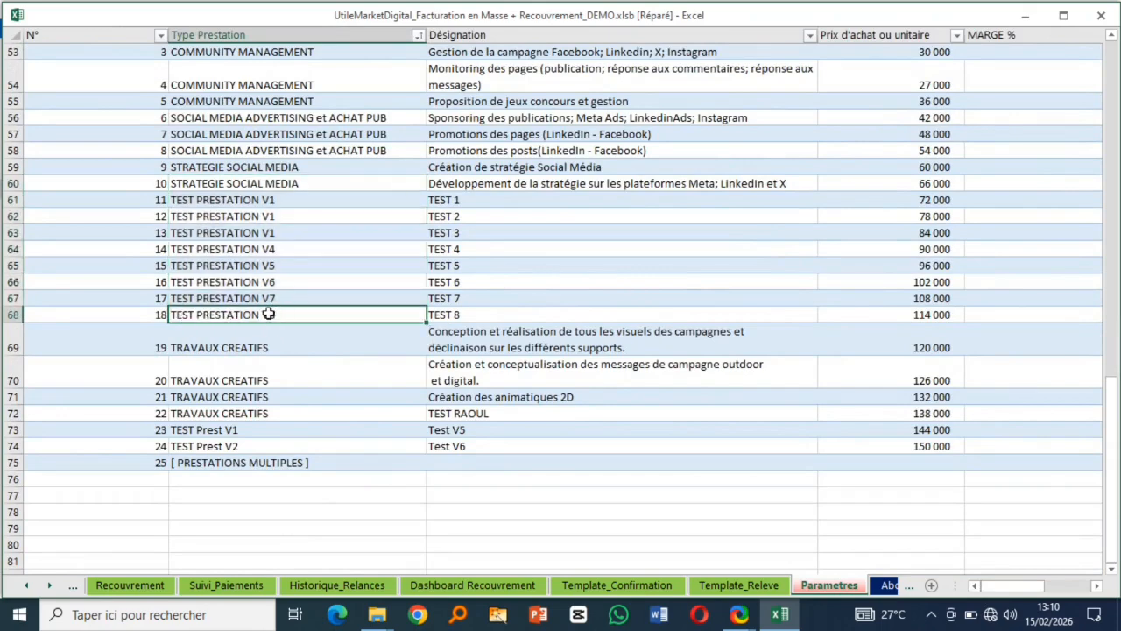
double_click(271, 314)
drag(278, 317, 265, 312)
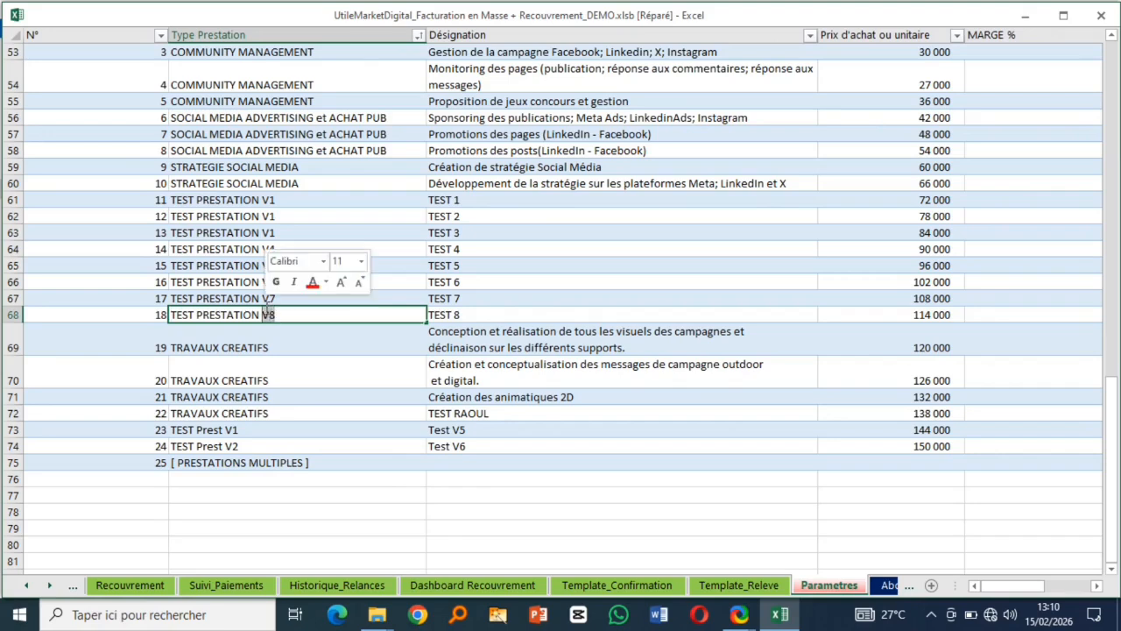
text(RAOUL)
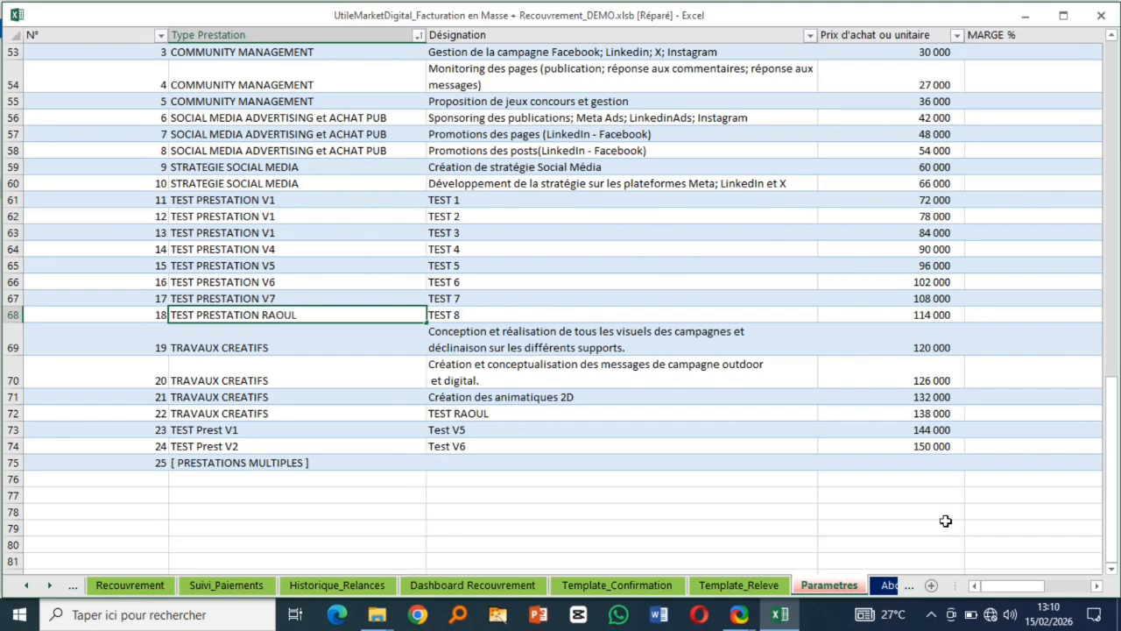
drag(1031, 587, 1078, 592)
- Refresh the service-type pivot list in column L so RAOUL appears
click(731, 324)
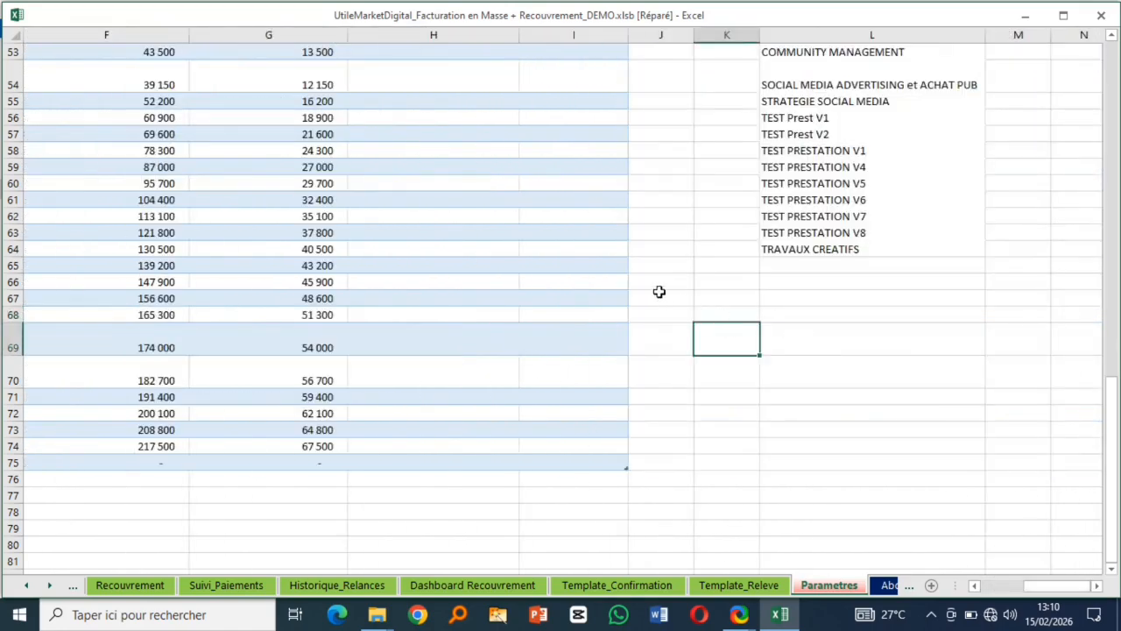
right_click(884, 210)
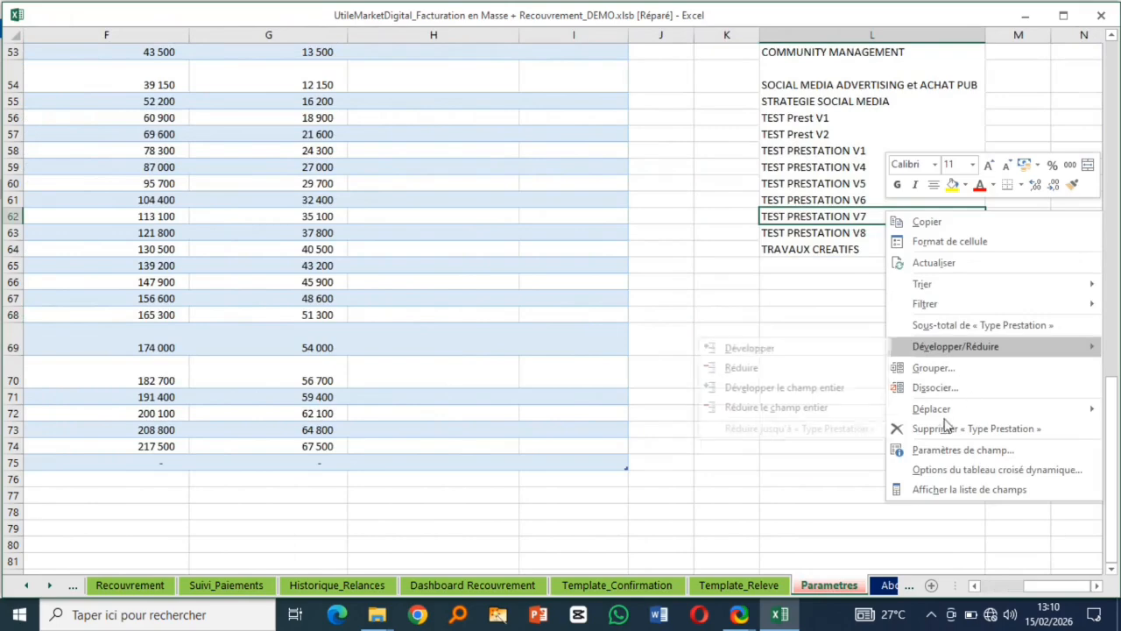
click(950, 263)
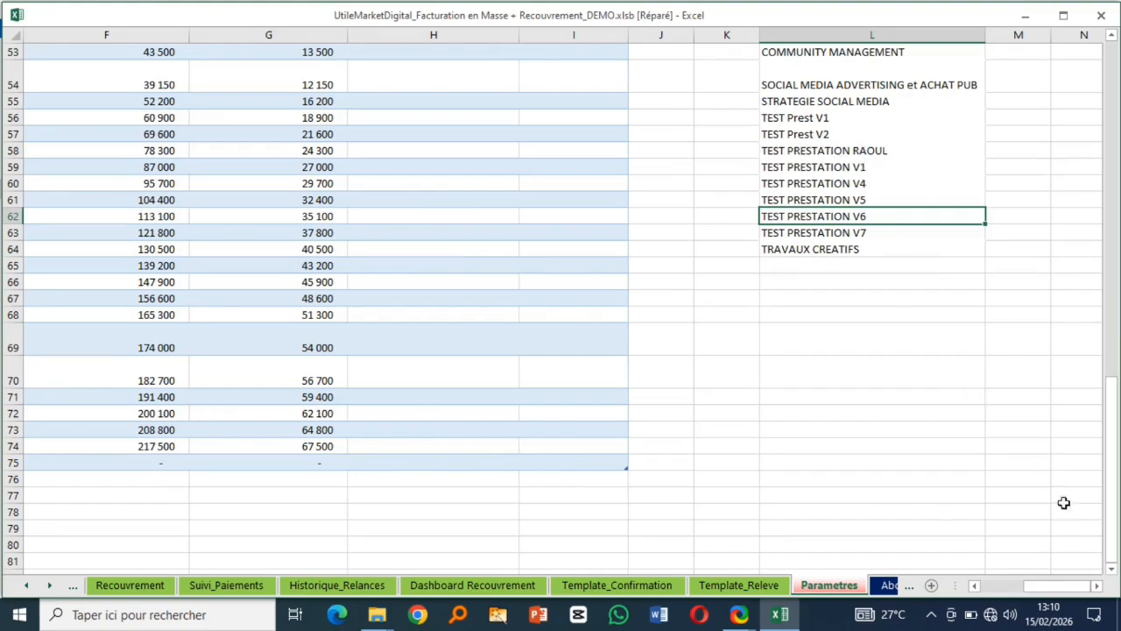
scroll(1061, 592, left, 3)
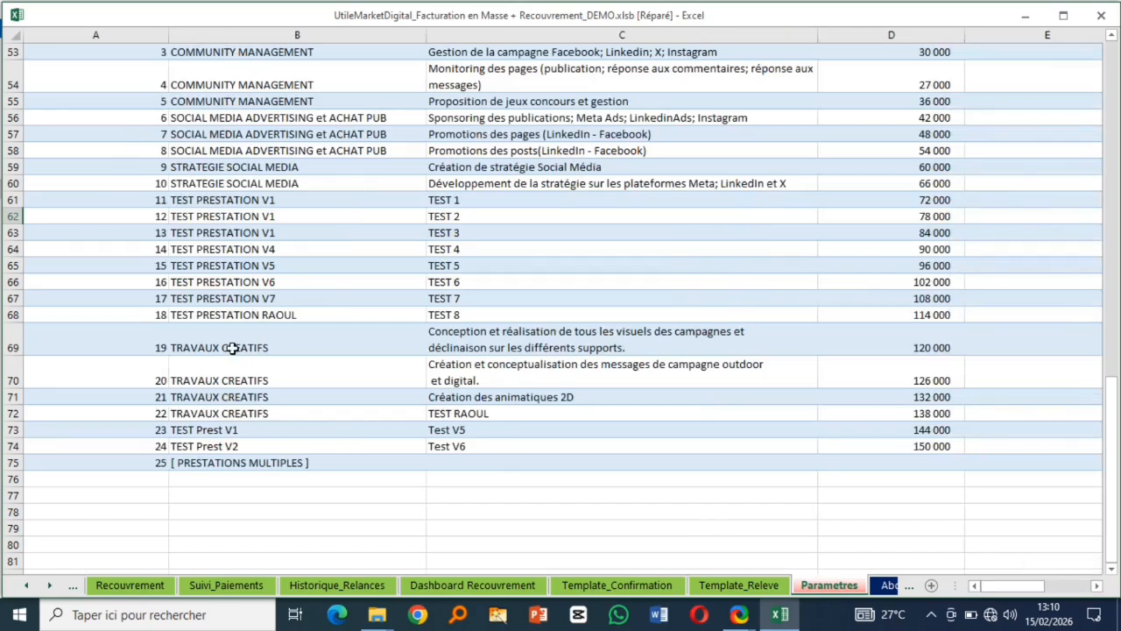
- Fill TEST PRESTATION RAOUL from B68 up through B64
click(294, 315)
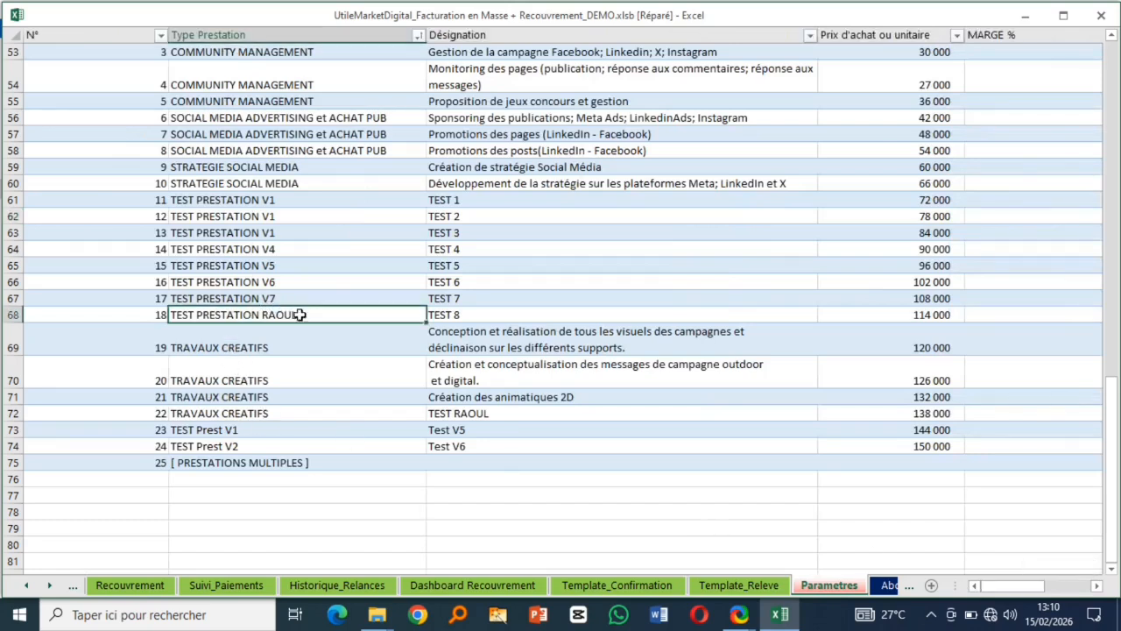
drag(425, 323, 422, 247)
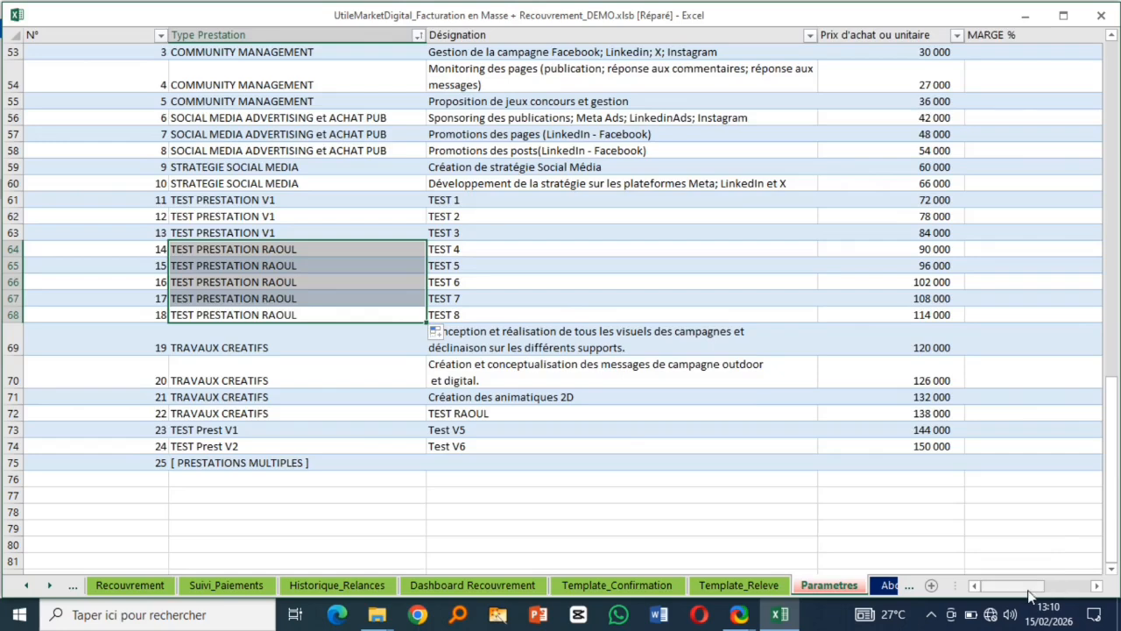
drag(1042, 586, 1073, 586)
- Refresh the service-type pivot so the V4–V7 entries drop out, then return to the sheet top
right_click(972, 201)
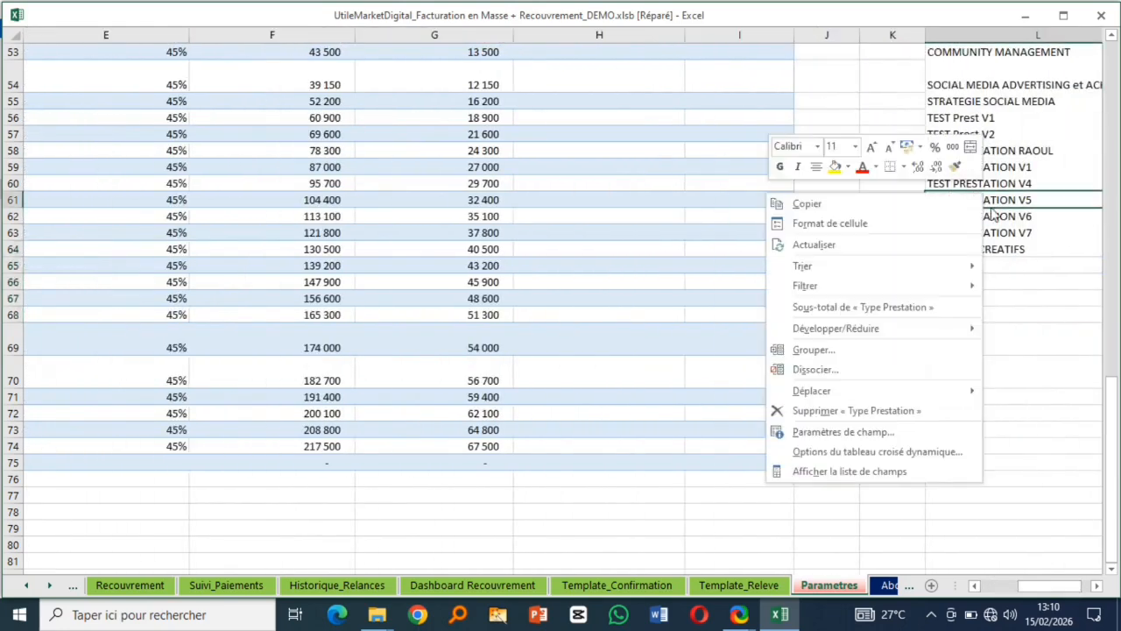
click(812, 245)
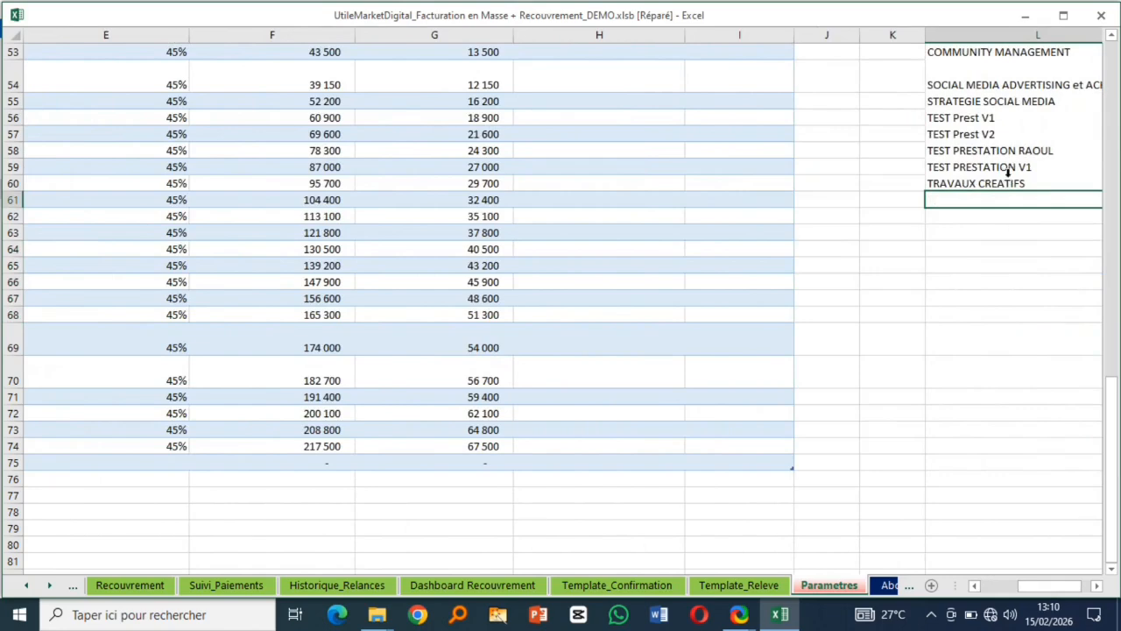
drag(1077, 585, 1038, 585)
scroll(500, 370, up, 13)
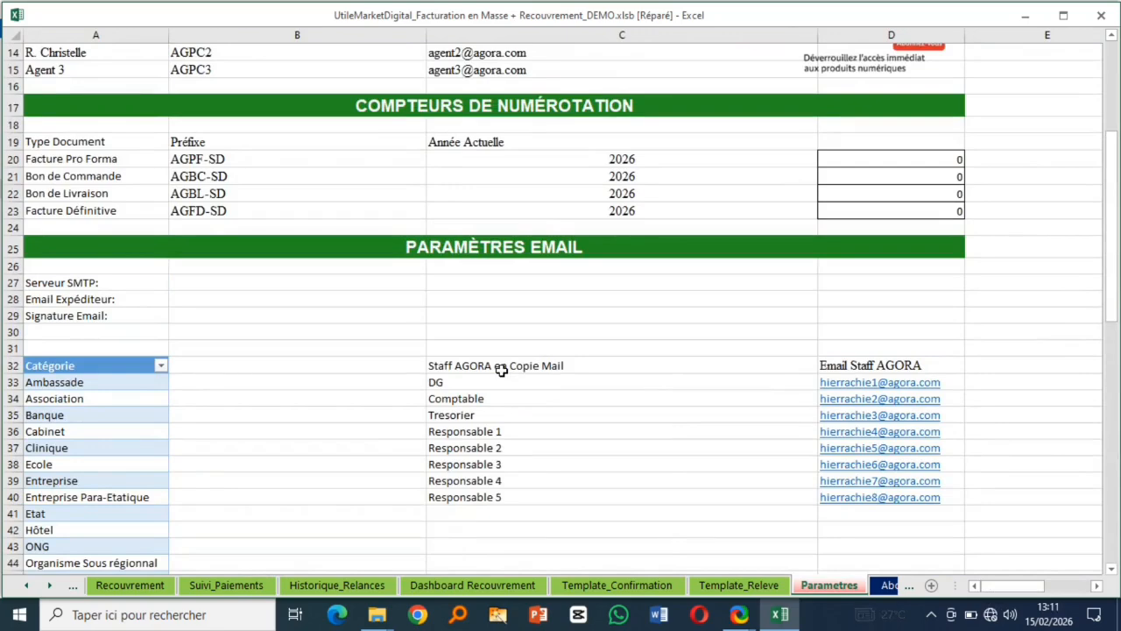
scroll(500, 369, up, 5)
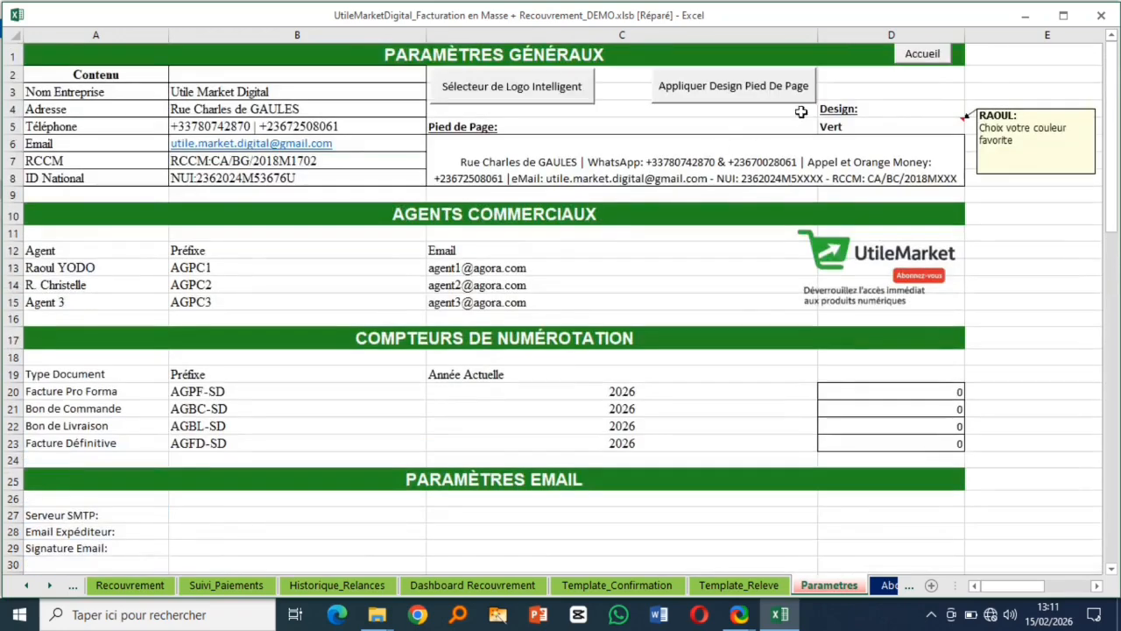
click(931, 126)
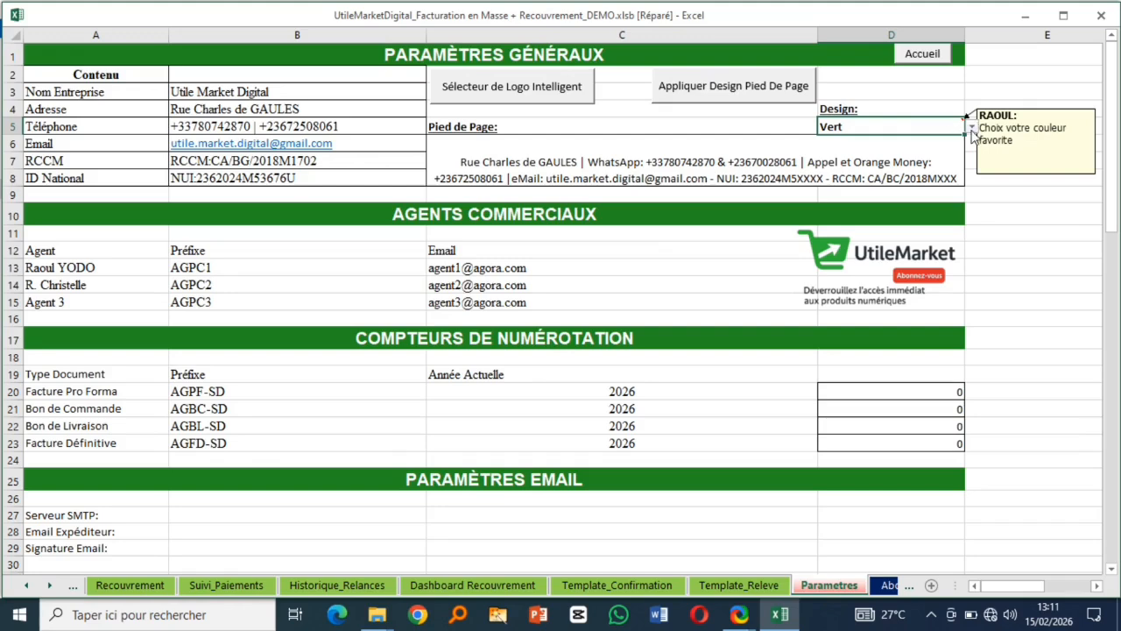
- Switch the D5 design colour to Noir and apply it to all sheets and footers
click(972, 128)
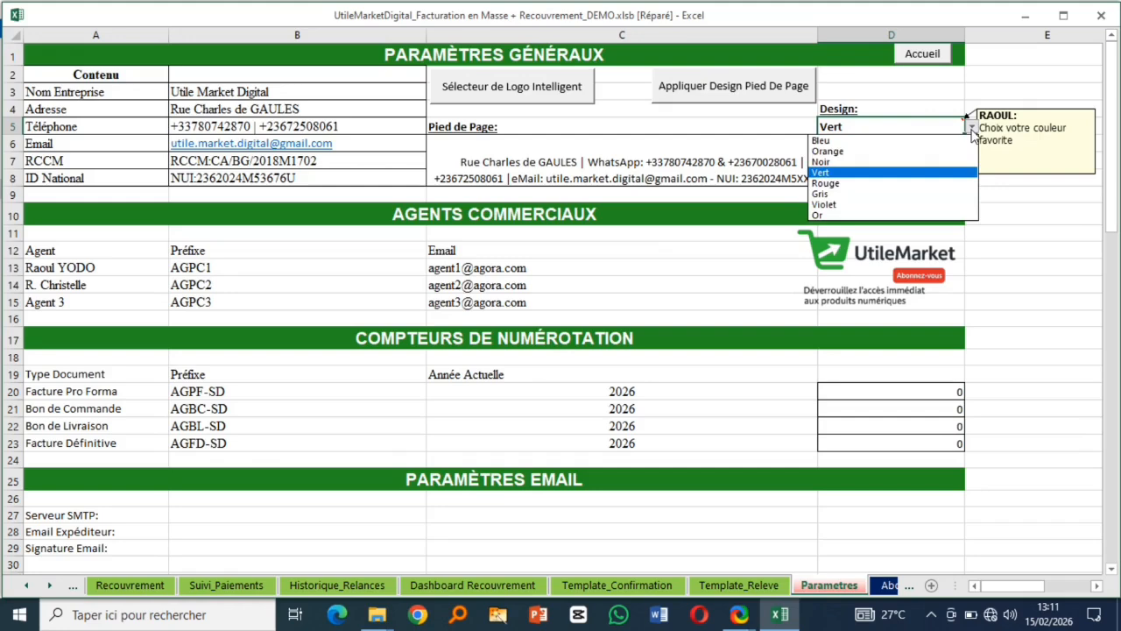
click(821, 164)
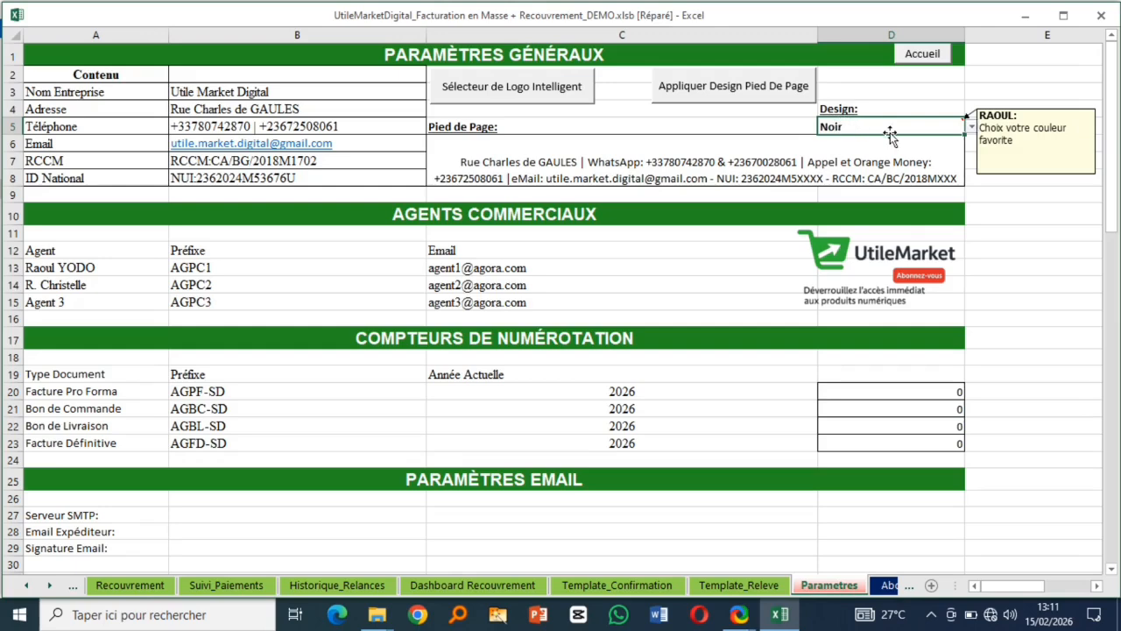
click(718, 95)
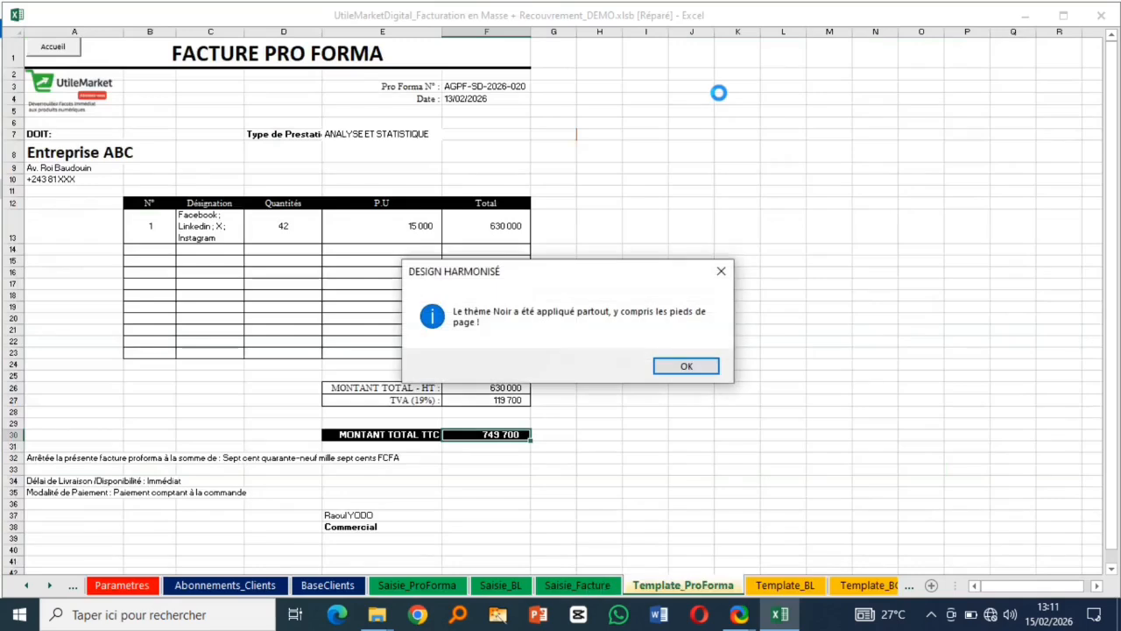
click(686, 367)
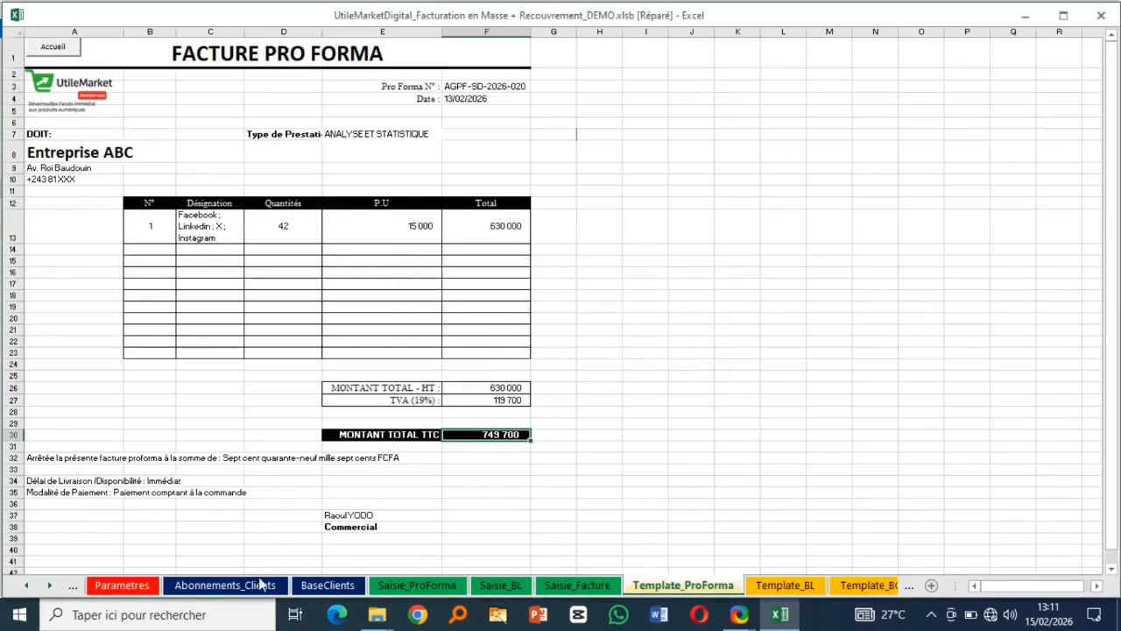
- Back on Parametres, set D5 to Rouge and apply the red design to every sheet and footer
click(52, 52)
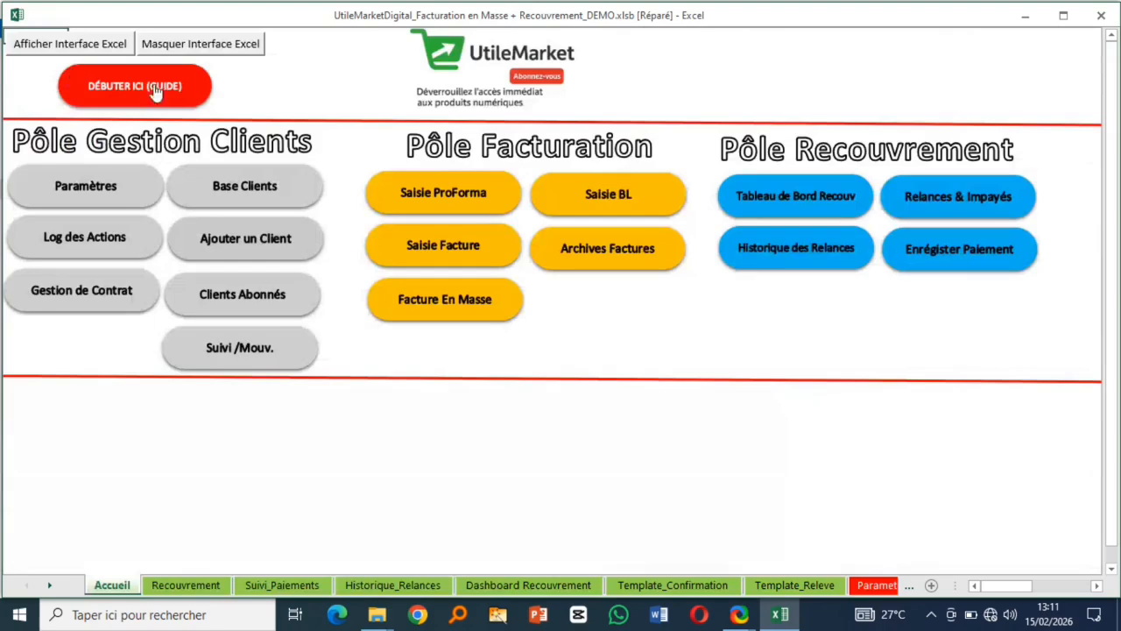
click(105, 183)
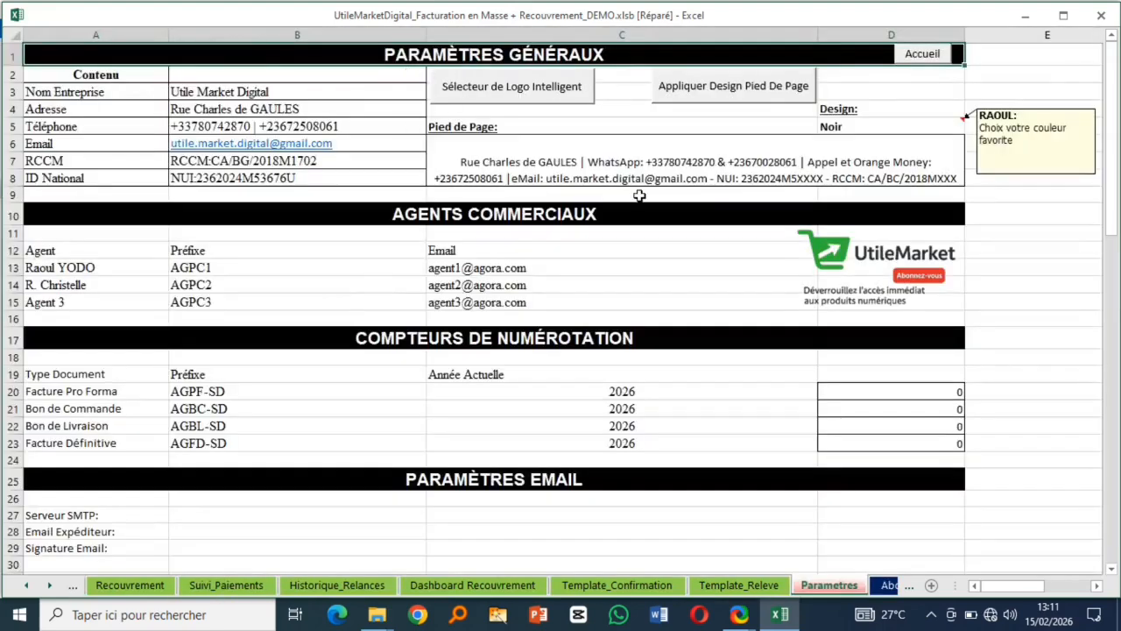
click(921, 124)
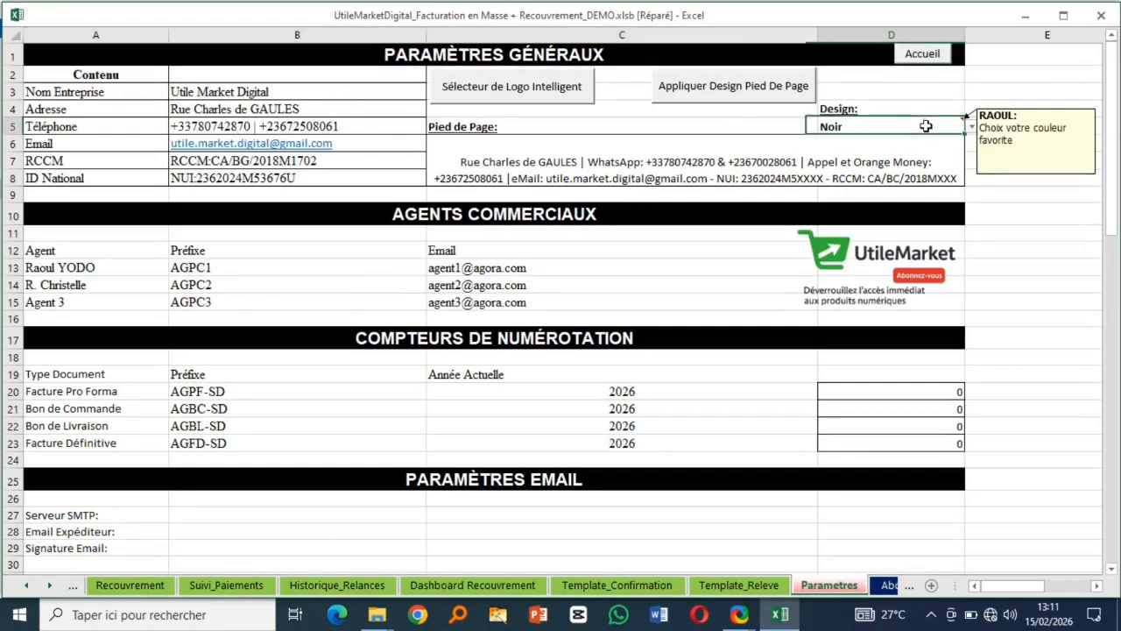
click(972, 128)
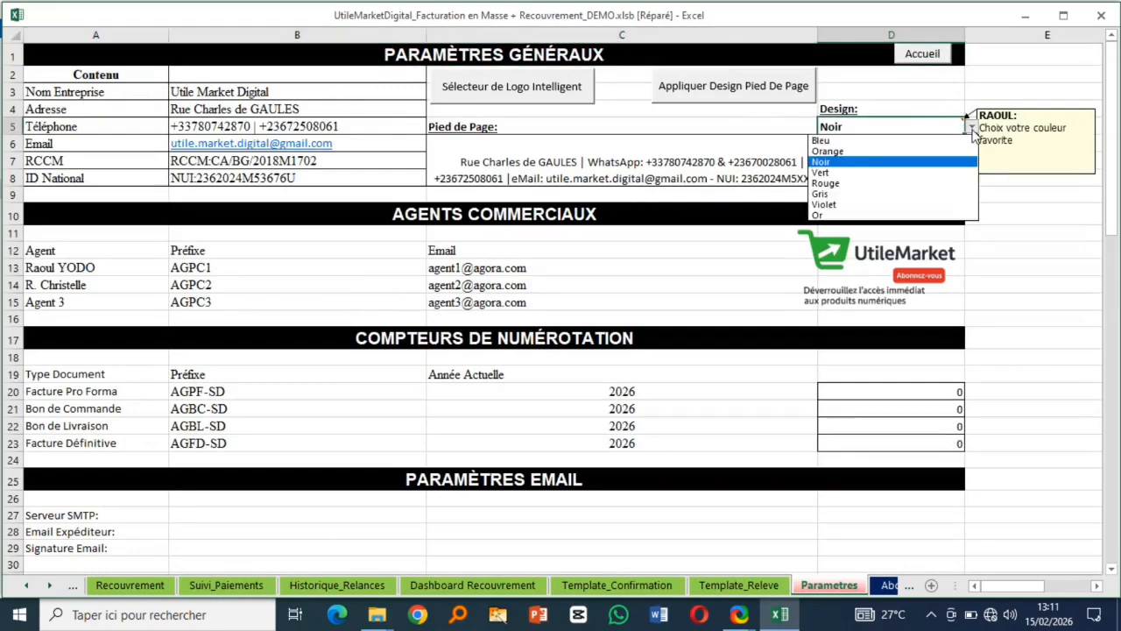
click(860, 184)
click(731, 92)
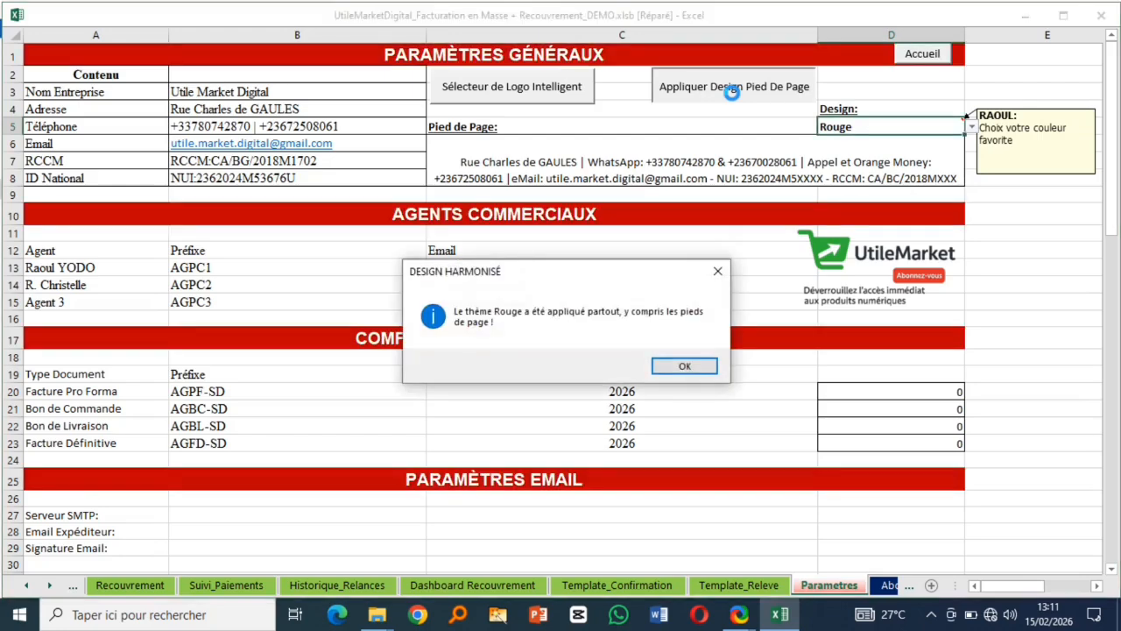
click(685, 366)
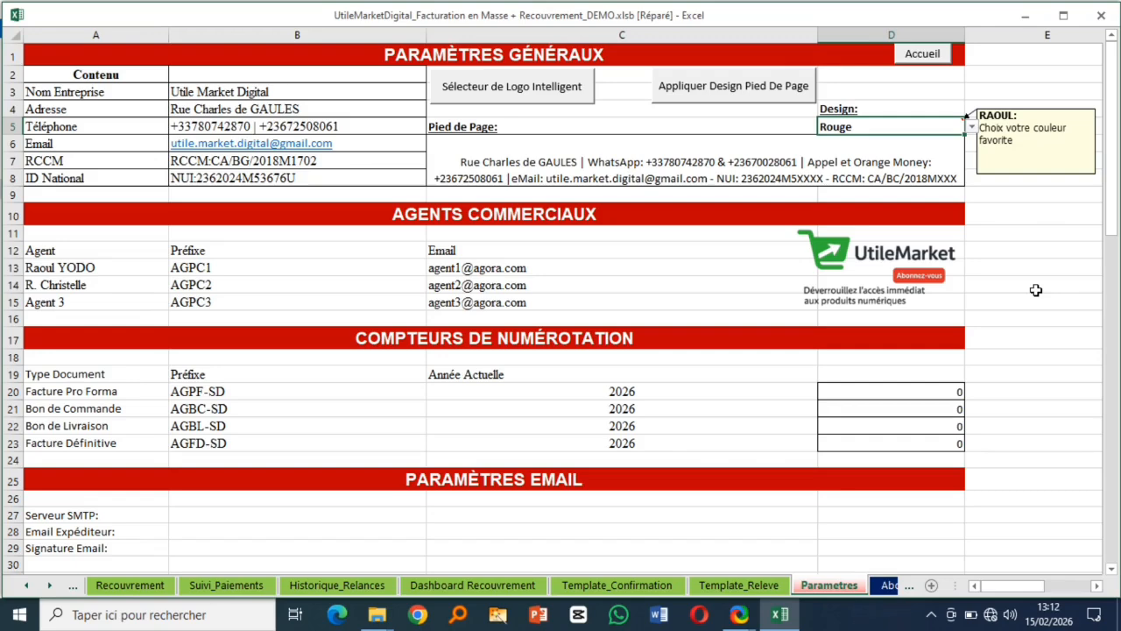
click(502, 96)
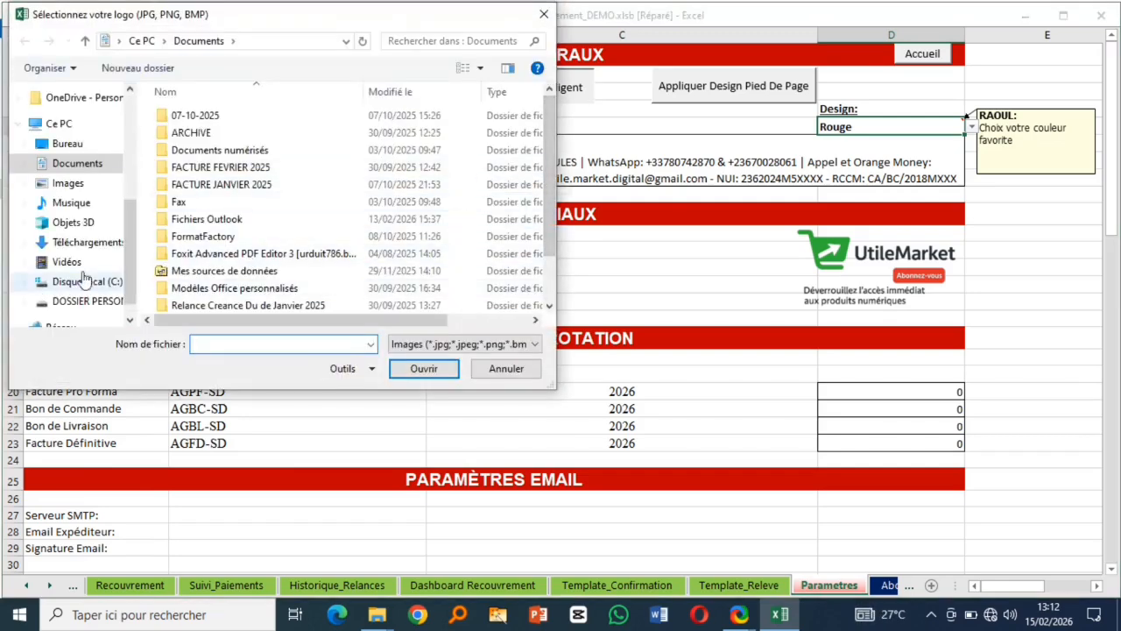
- Choose Logo Kit Excel Pro.jpeg from Téléchargements as the new logo for all templates
click(89, 243)
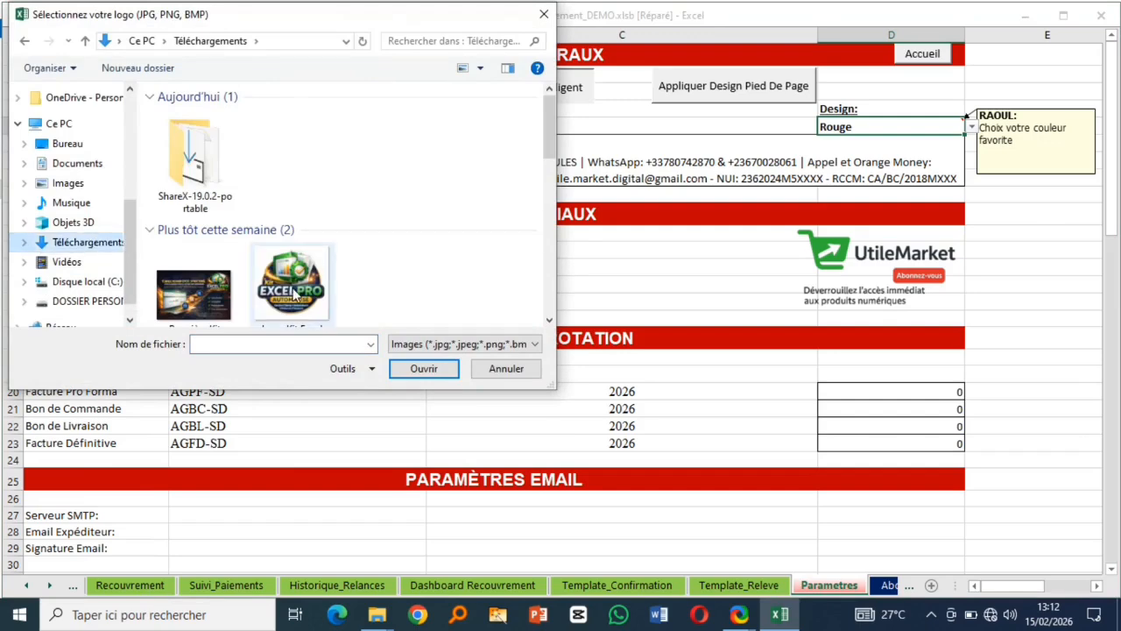
click(294, 296)
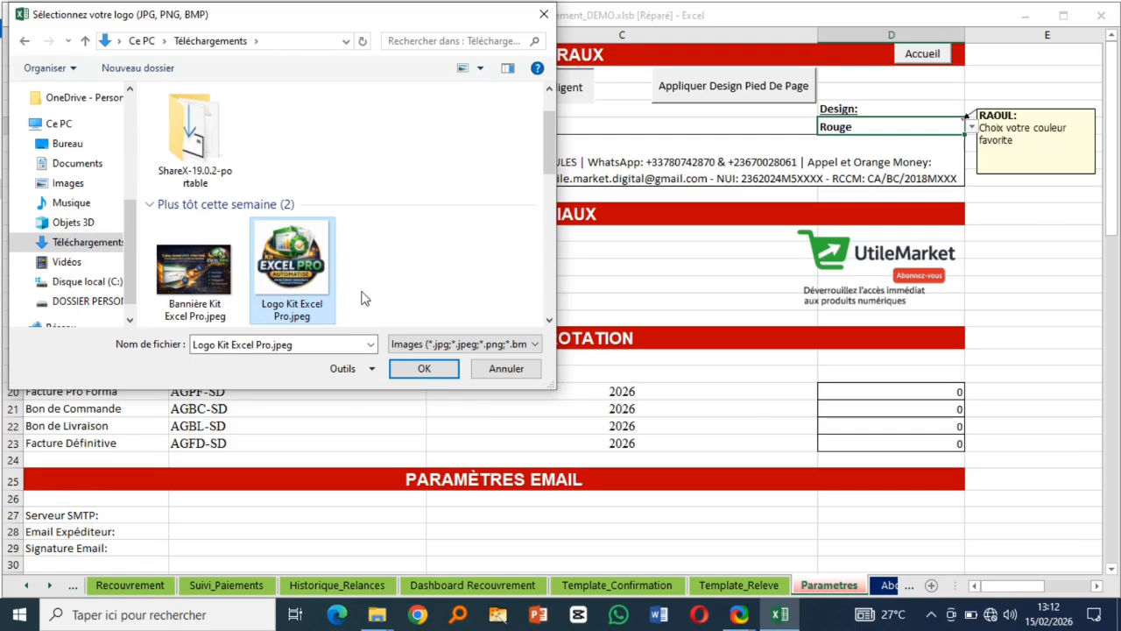
click(428, 370)
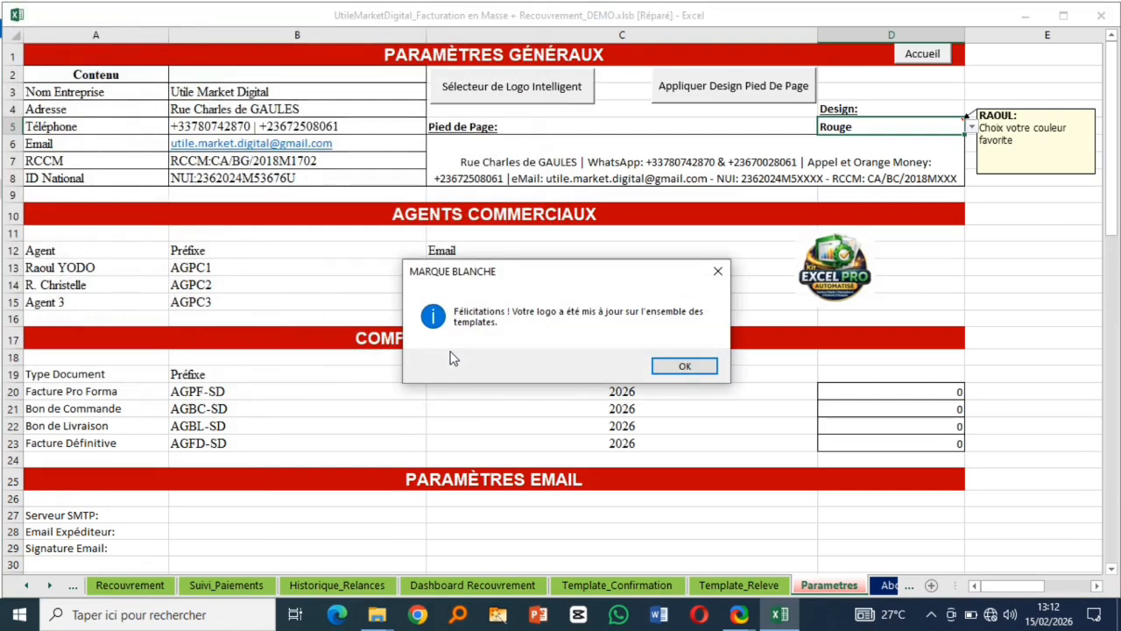
click(682, 367)
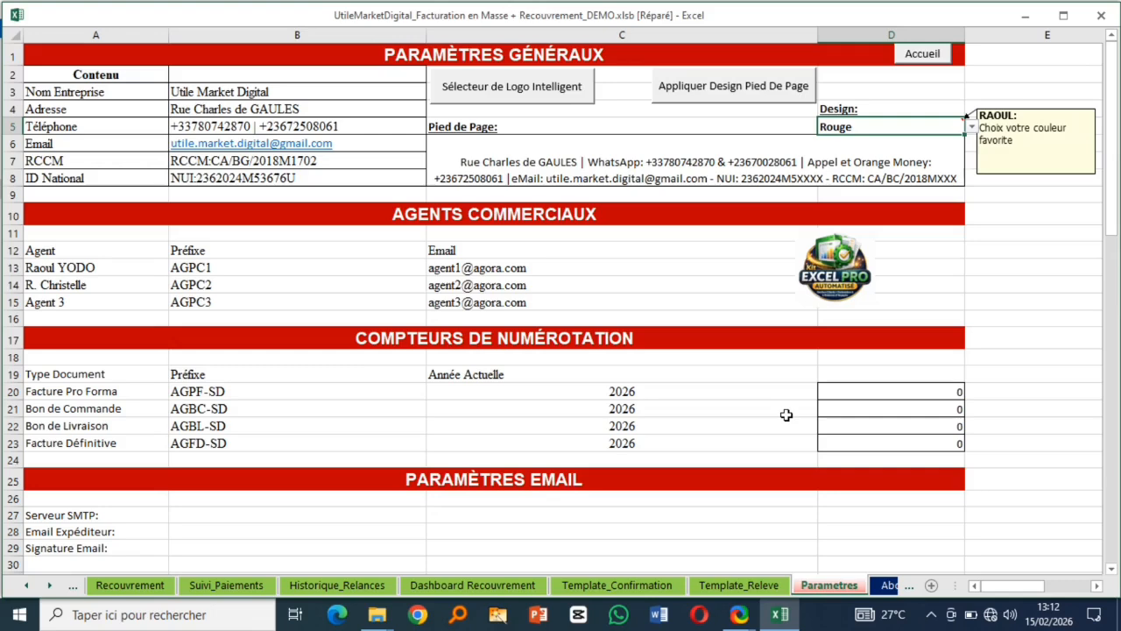
- Verify the new logo on Template_Releve, then return to the Parametres sheet
click(738, 584)
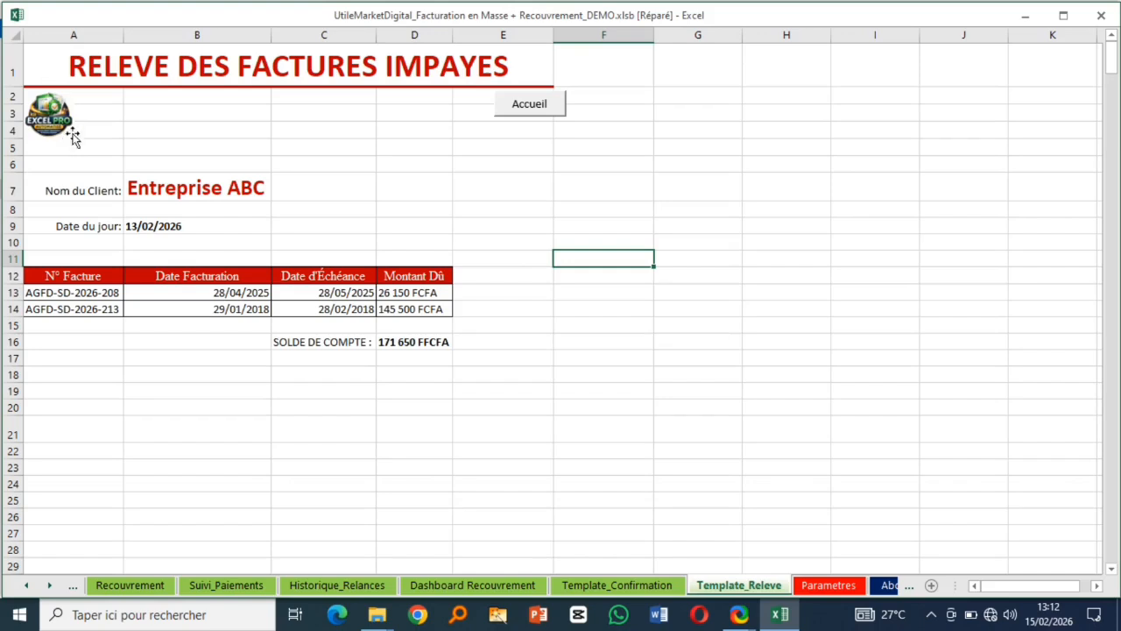
click(114, 76)
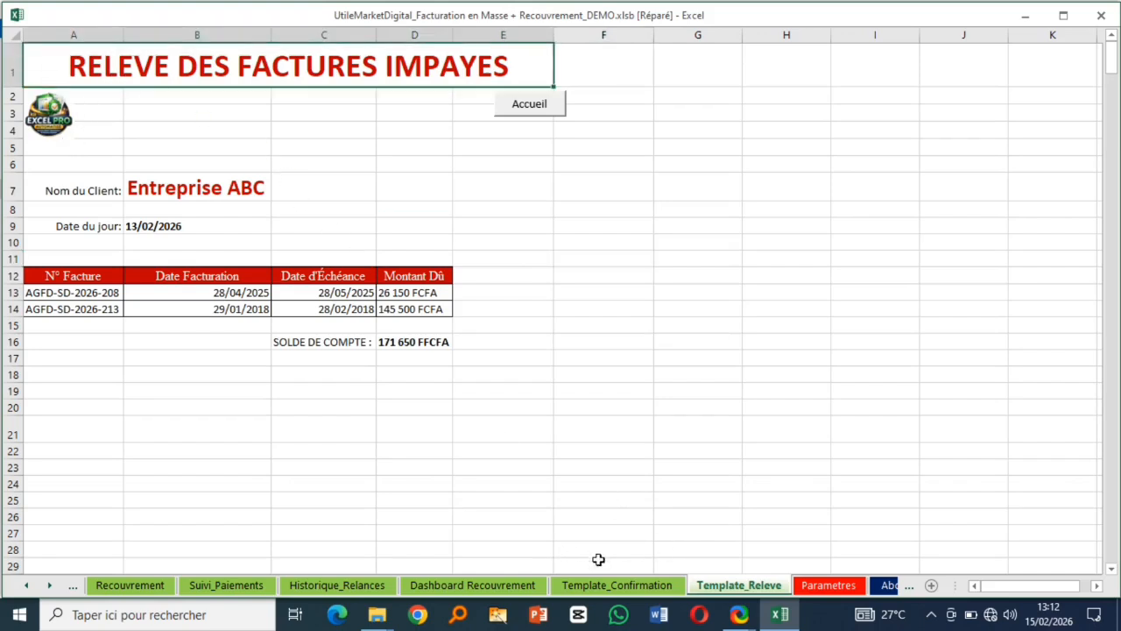
click(529, 106)
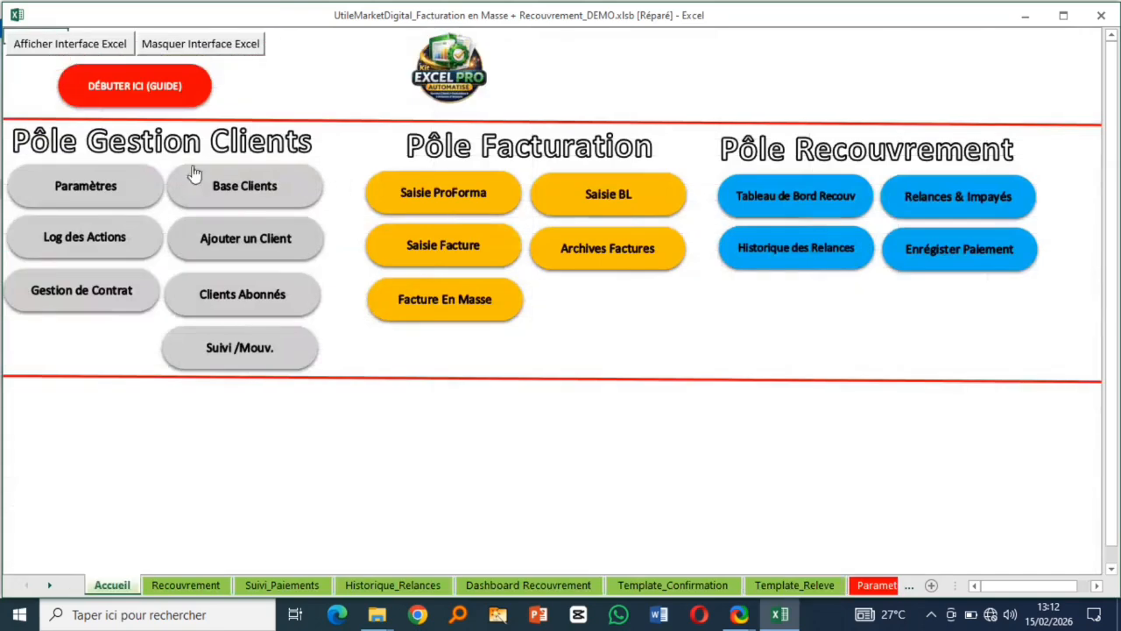
click(95, 186)
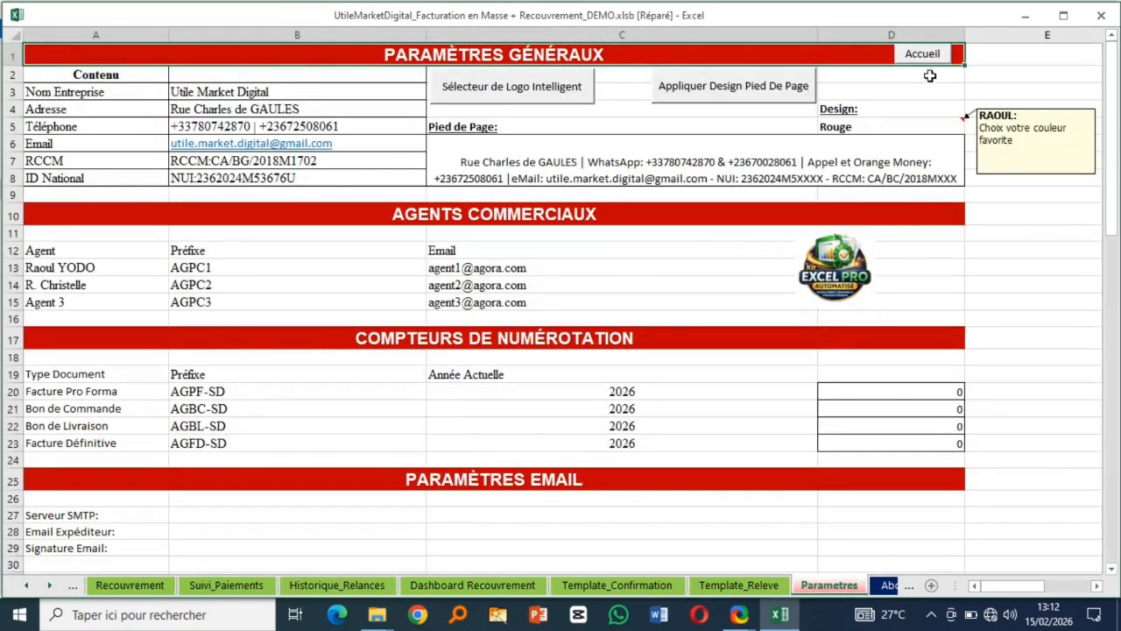
- Set the D5 design colour to Violet, apply it to all sheets and footers, and view Template_Releve in purple
click(946, 127)
click(970, 128)
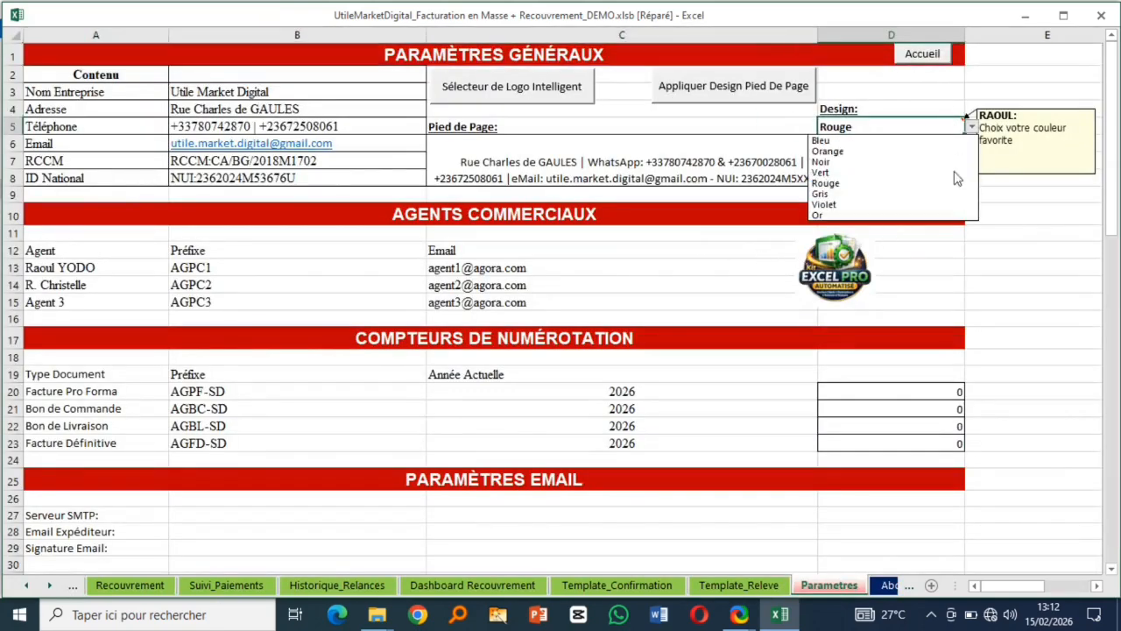
click(879, 210)
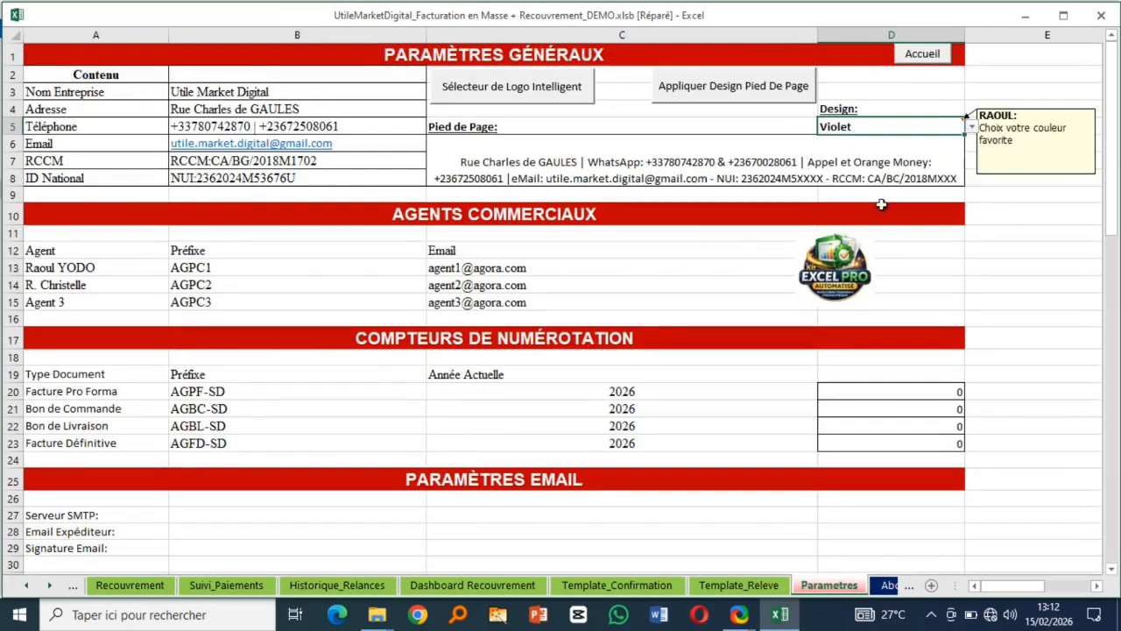
click(714, 91)
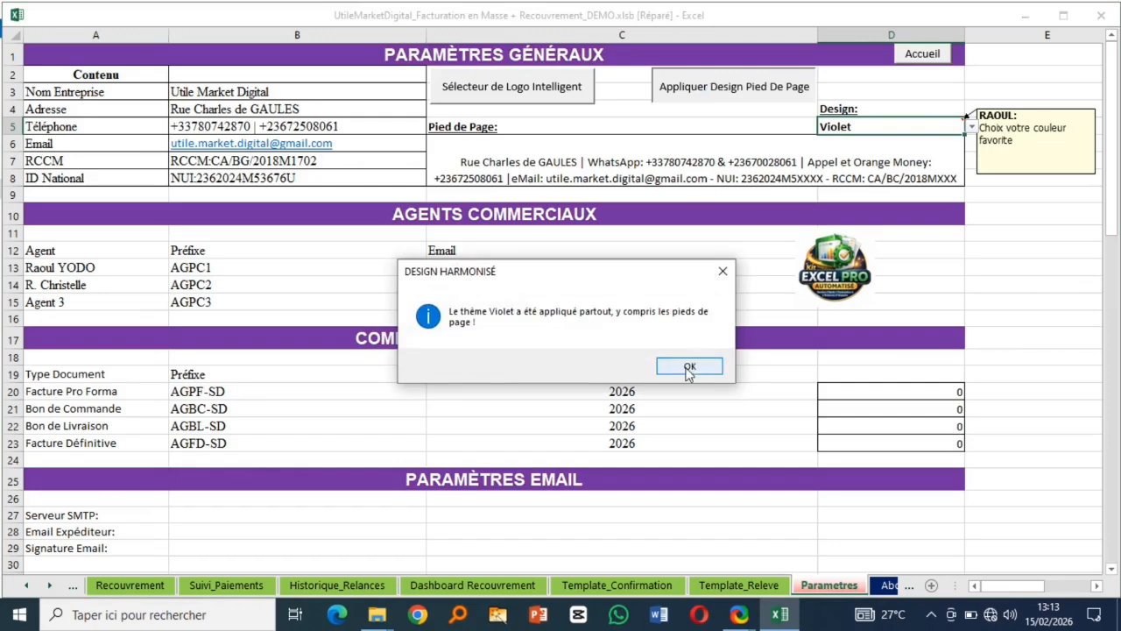
click(689, 367)
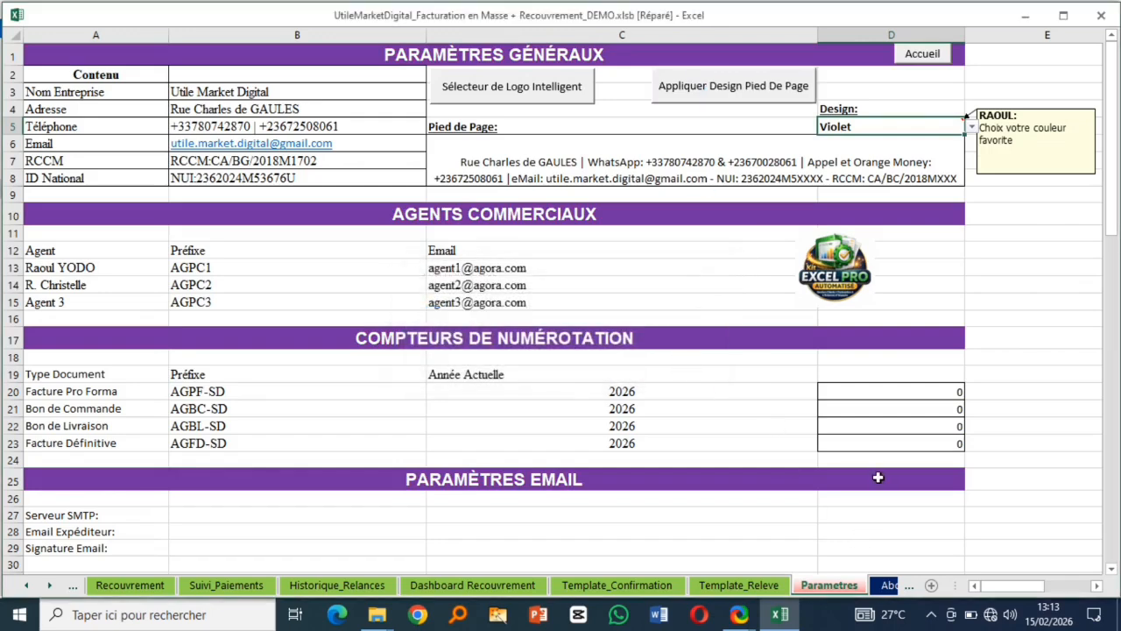
click(739, 585)
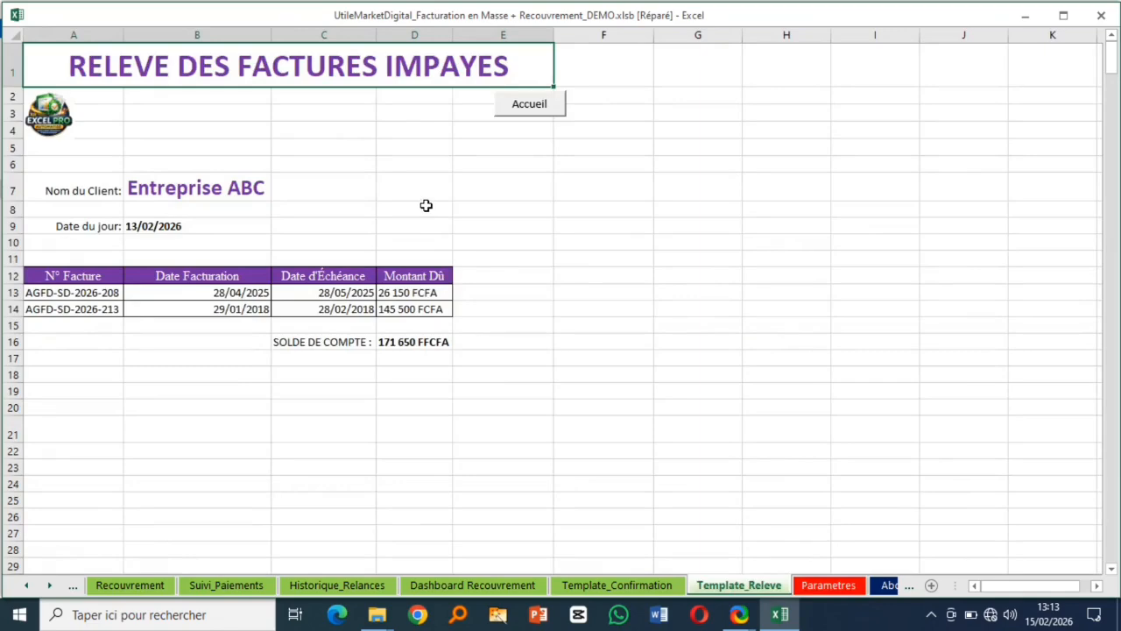
- Preview the violet statement as a printed page, then go back to the Accueil dashboard
key(ctrl+p)
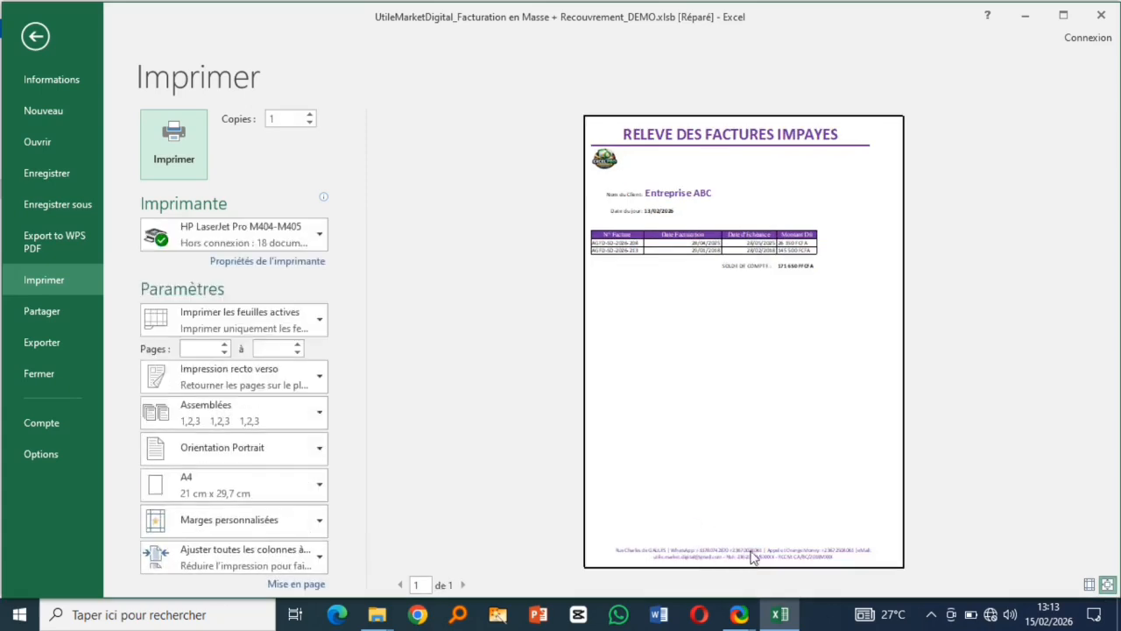
click(33, 38)
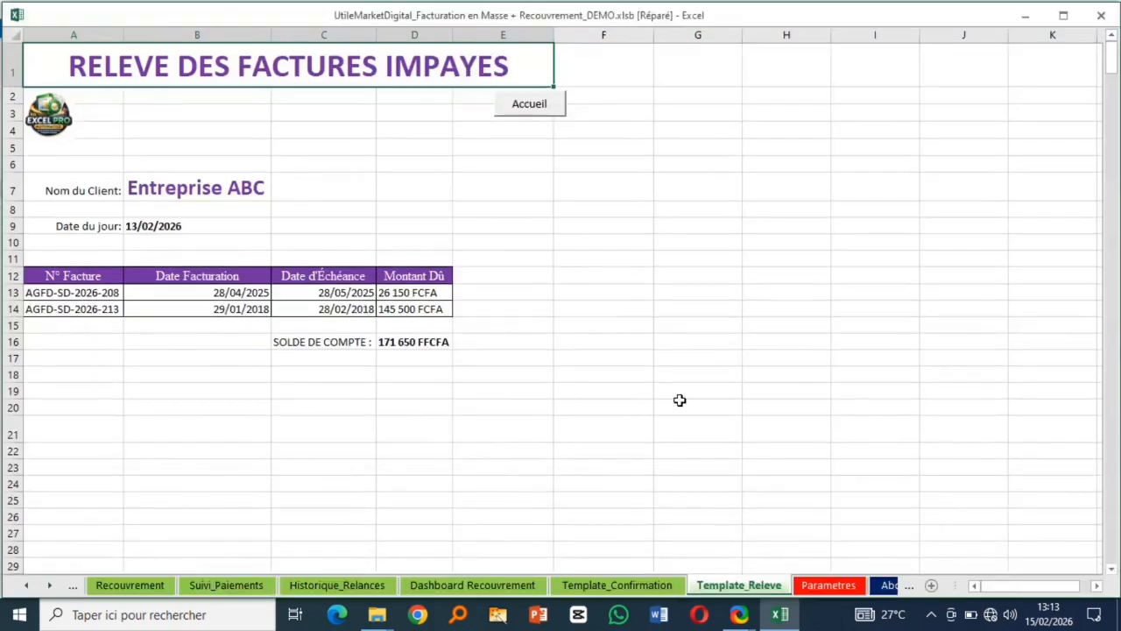
click(523, 110)
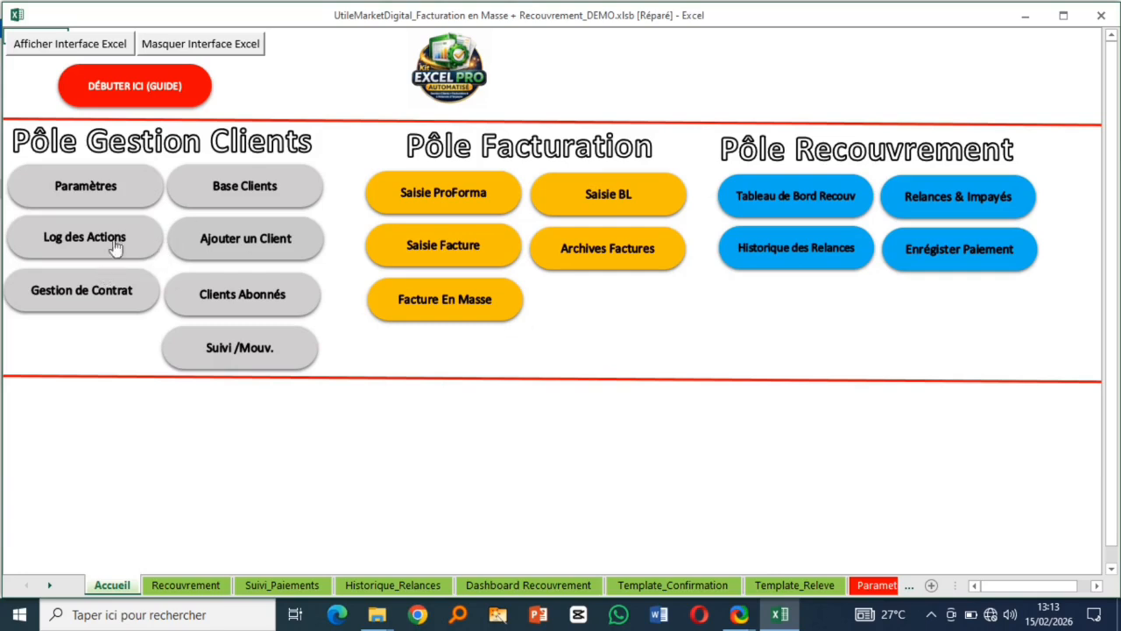
- Review Base Clients rows 2–54 without deleting anything, ending on the Abonnements_Clients sheet
click(231, 194)
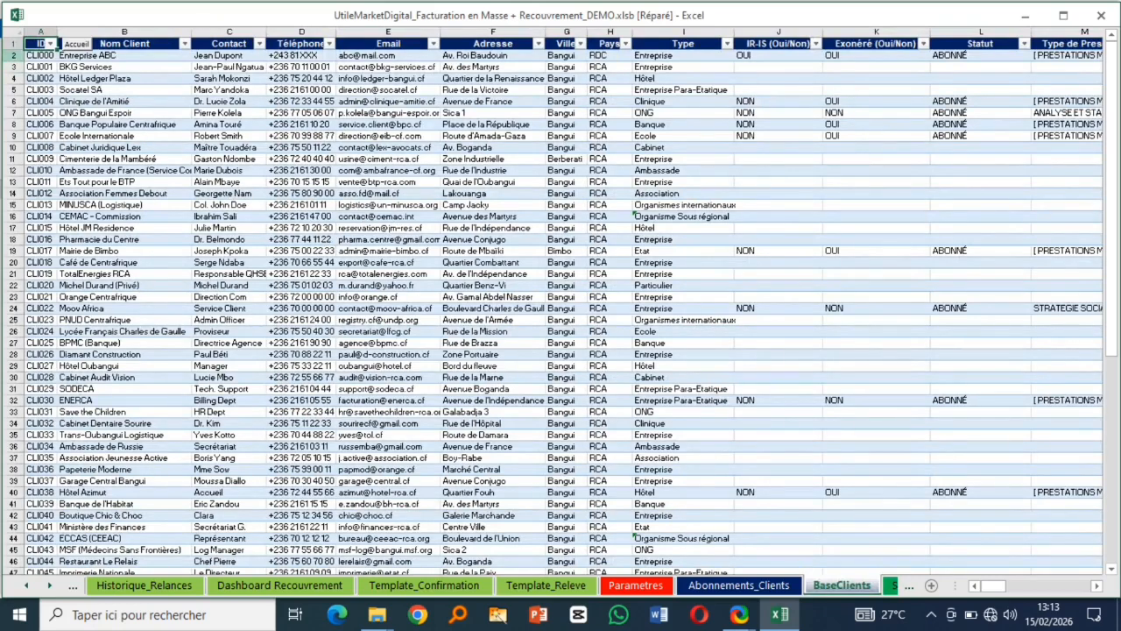
click(363, 192)
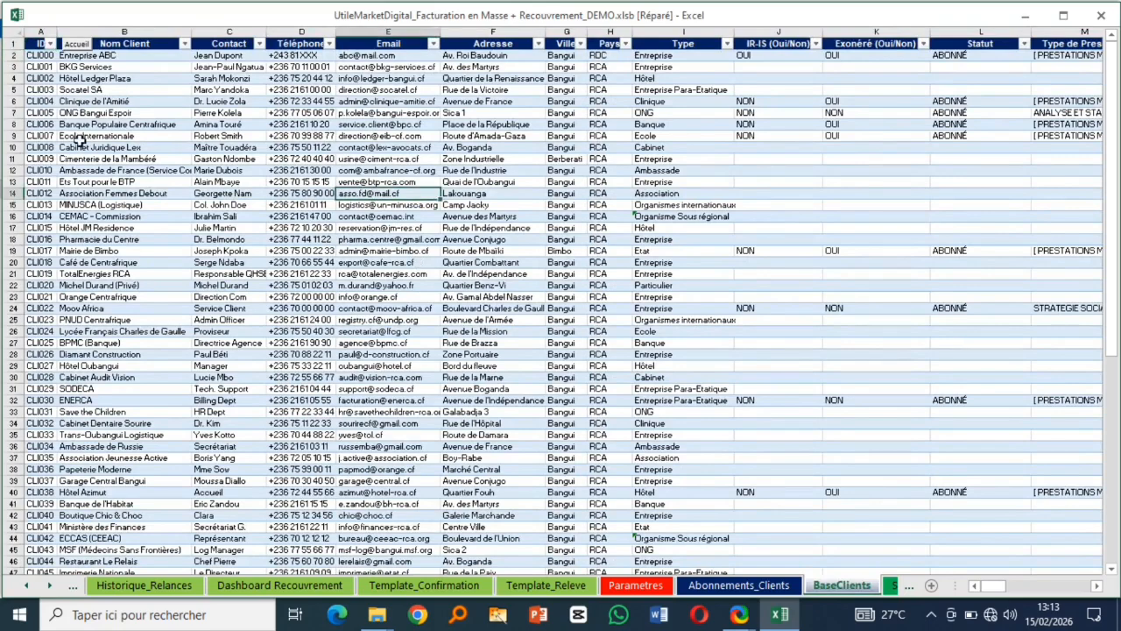
click(14, 56)
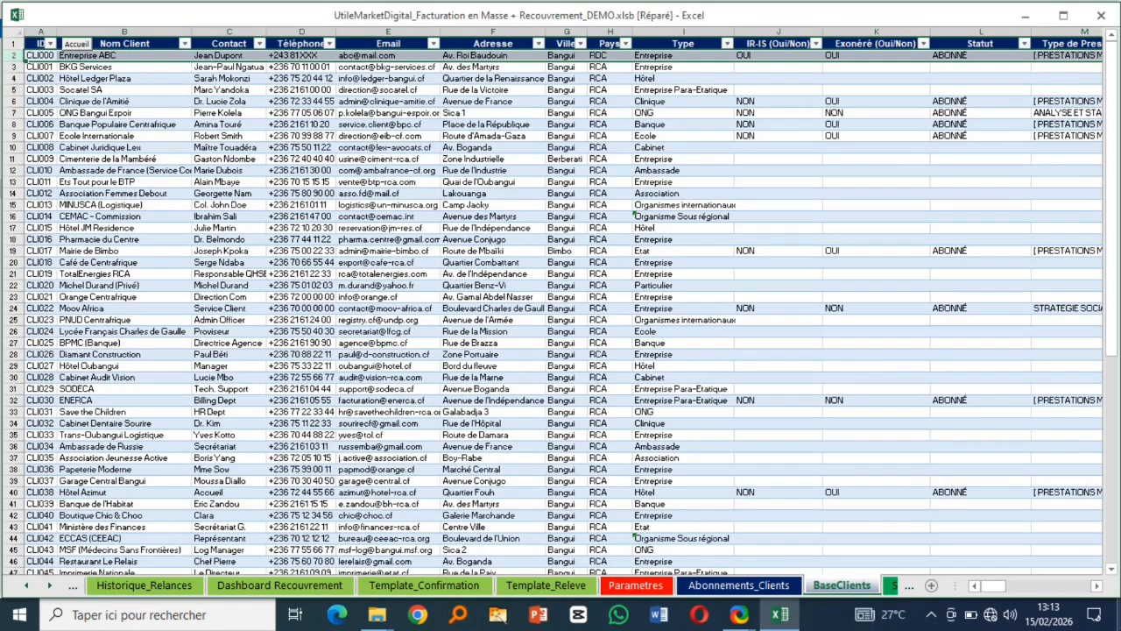
key(ctrl+shift+Down)
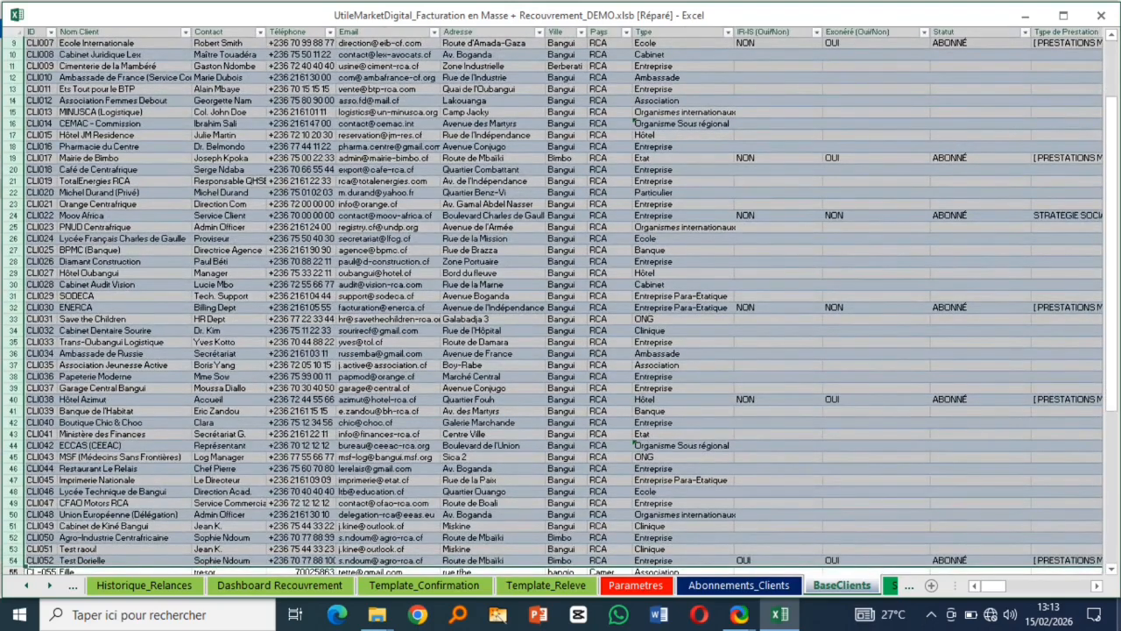
scroll(1098, 347, down, 1)
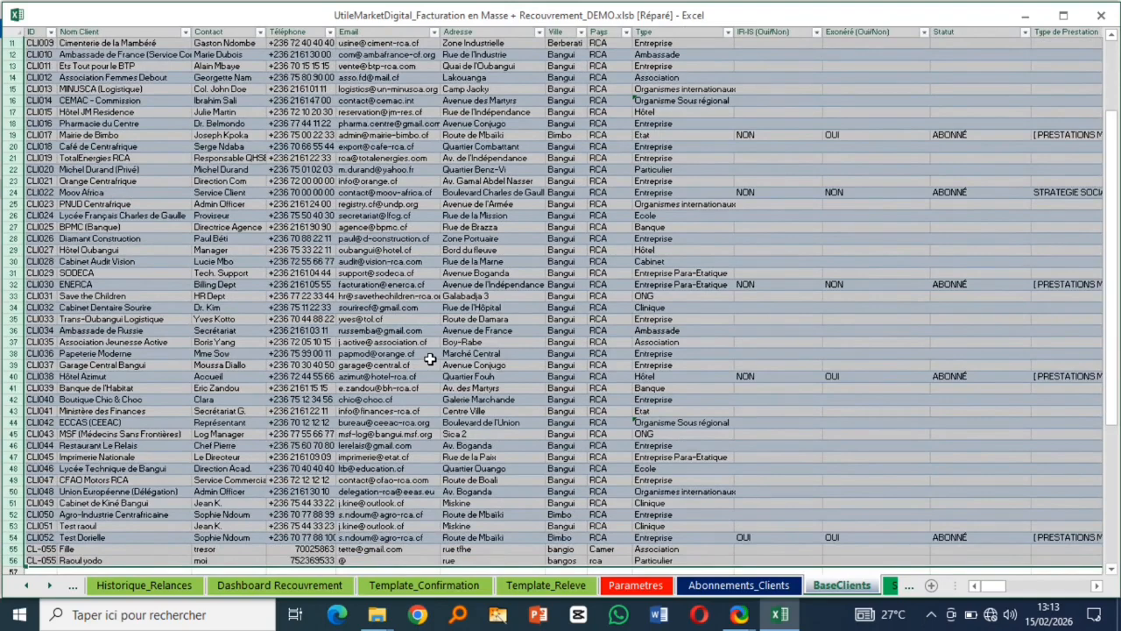
right_click(473, 364)
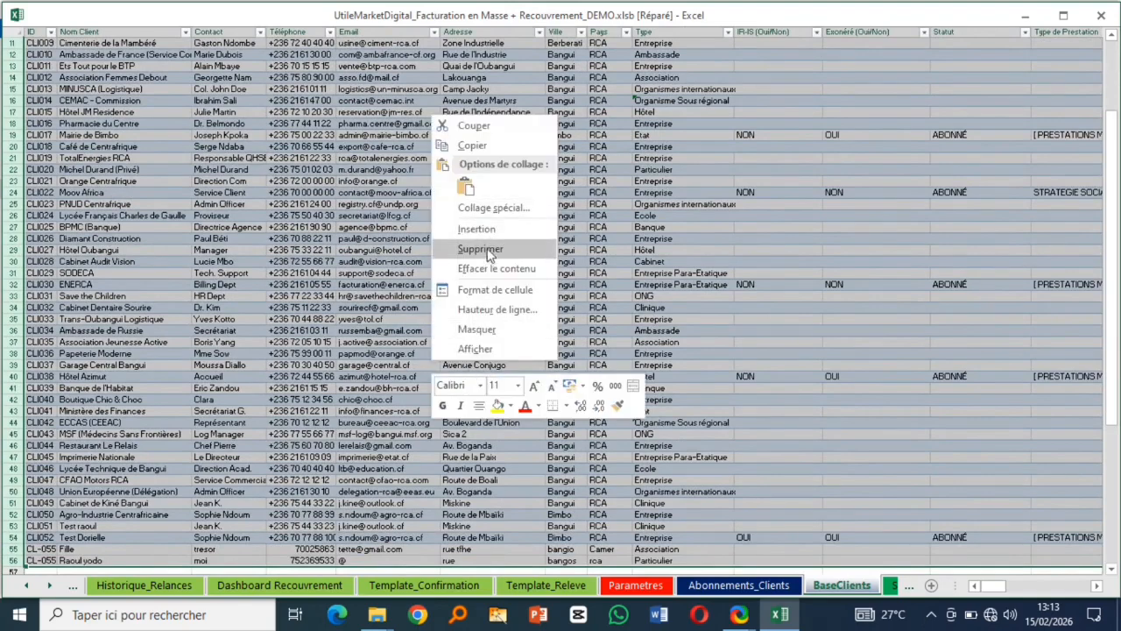
click(808, 401)
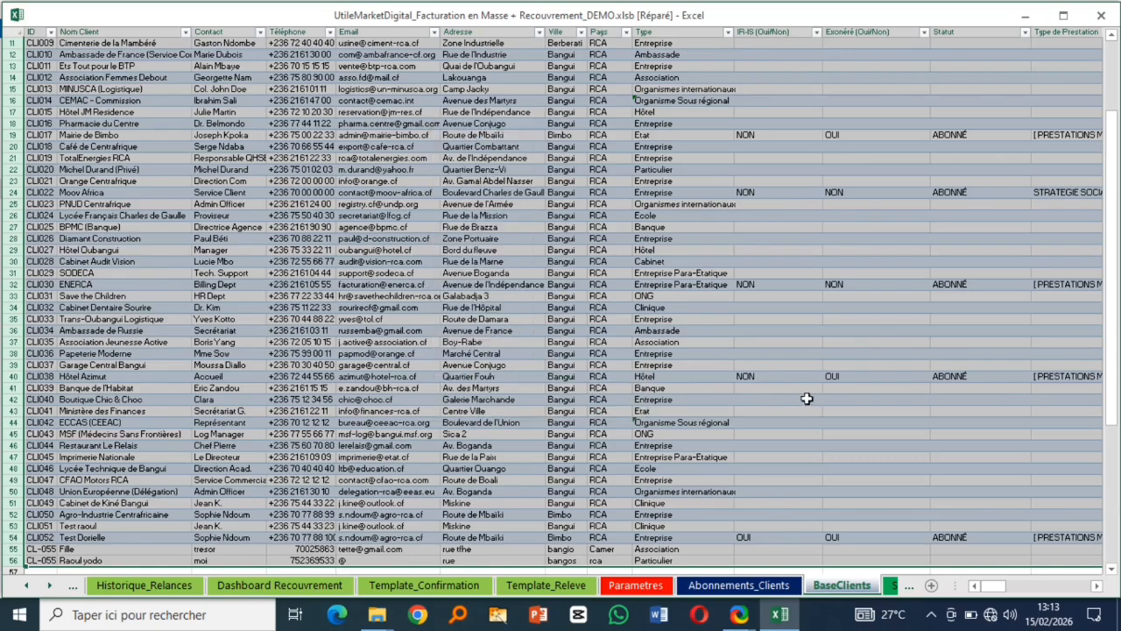
click(732, 587)
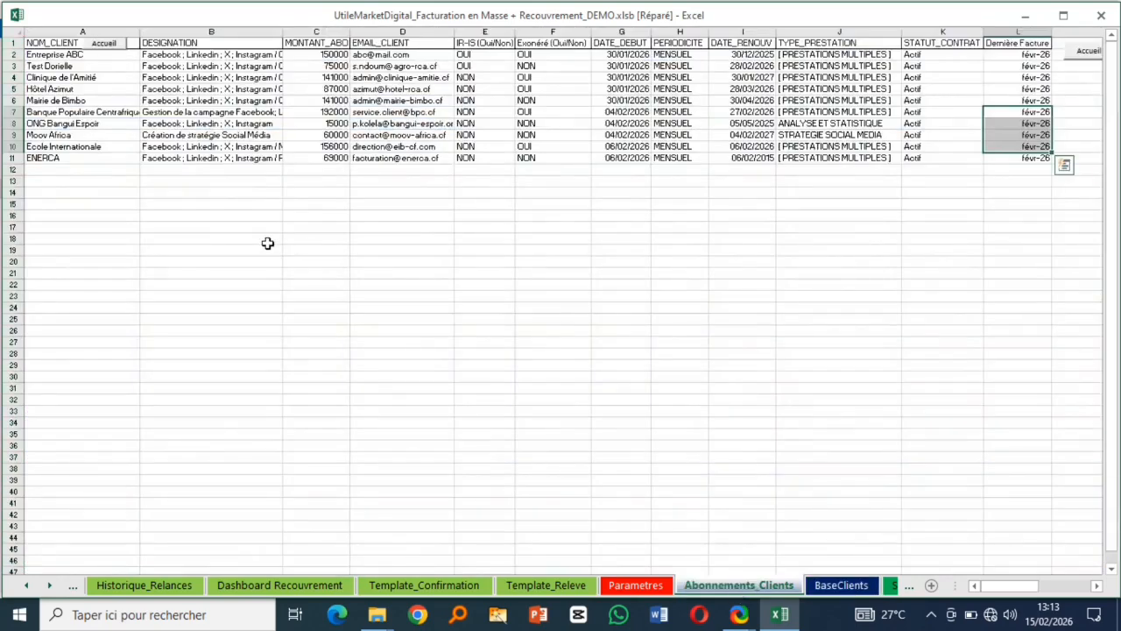
click(15, 60)
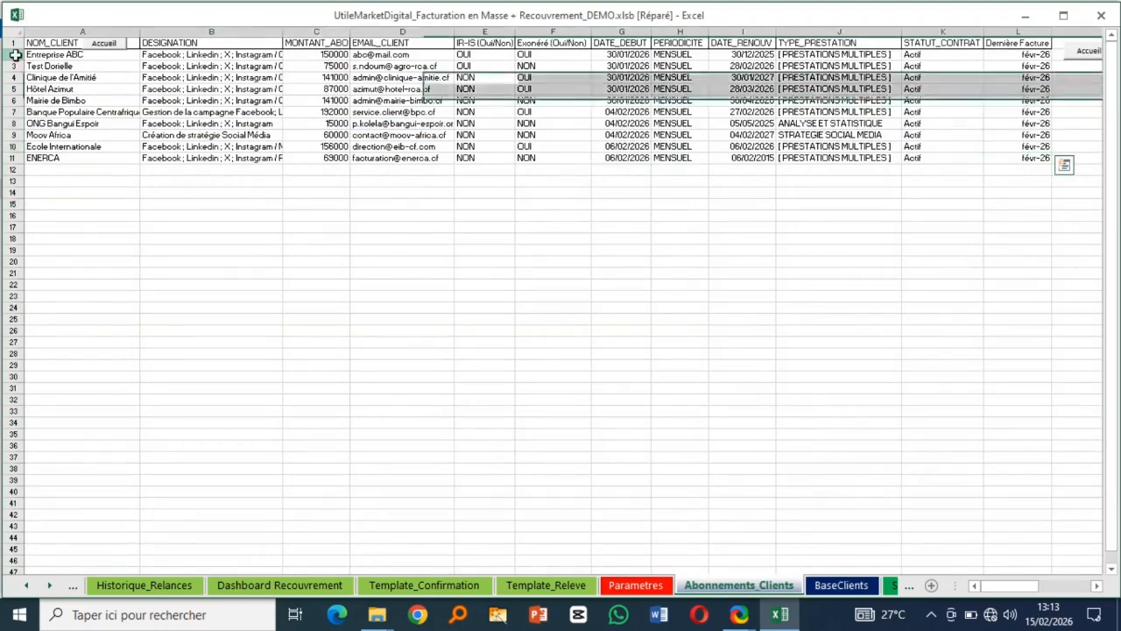
click(637, 584)
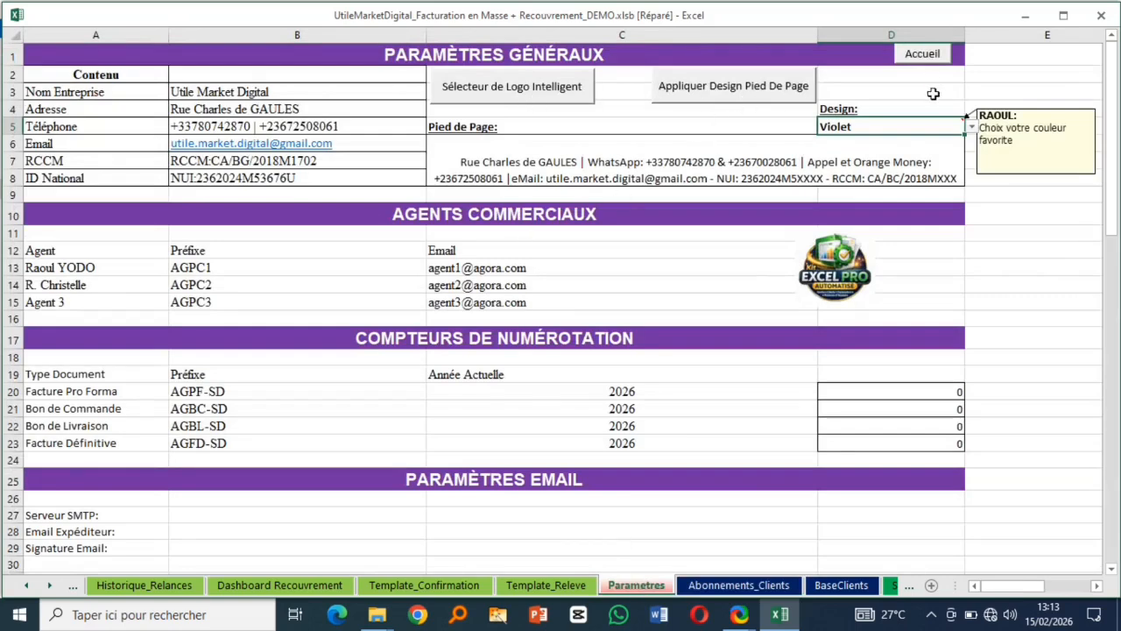
click(929, 57)
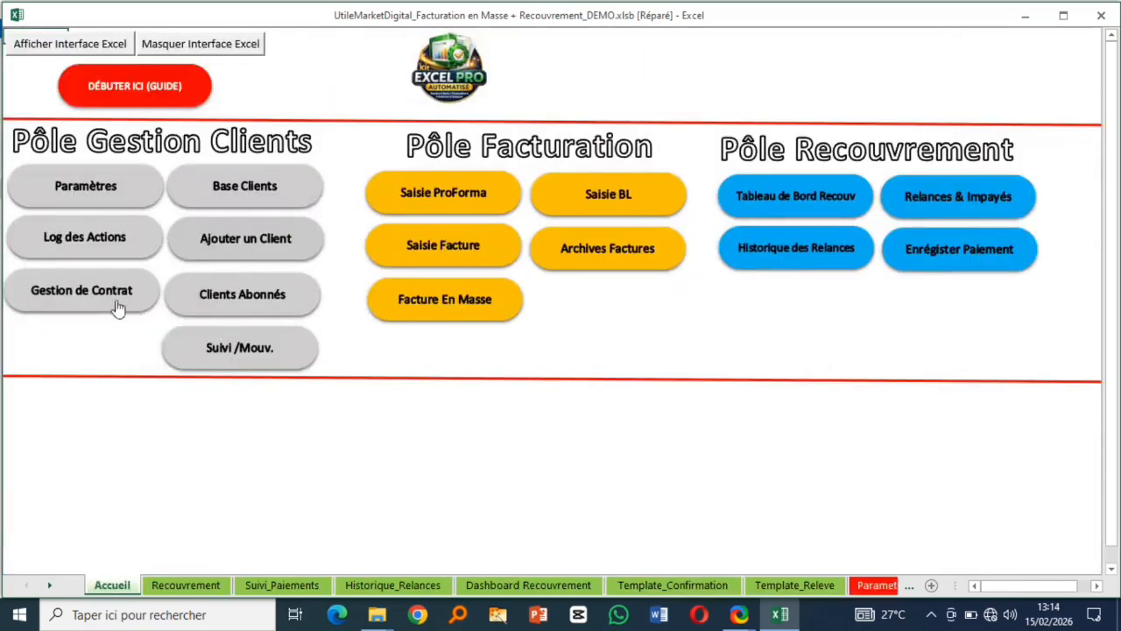
click(239, 305)
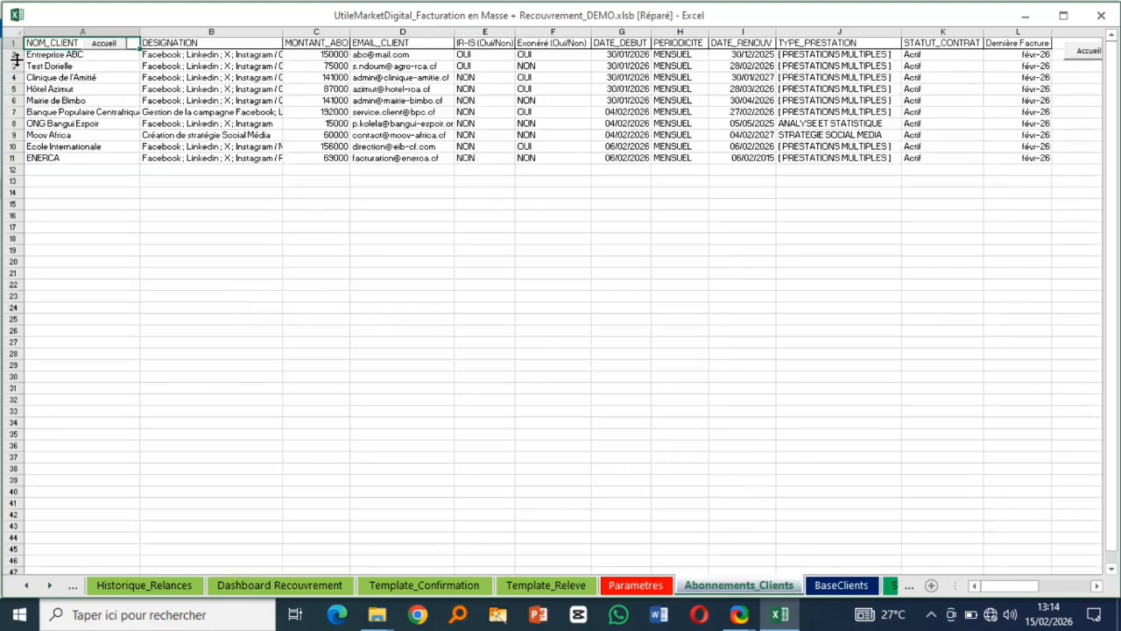
drag(14, 54, 14, 158)
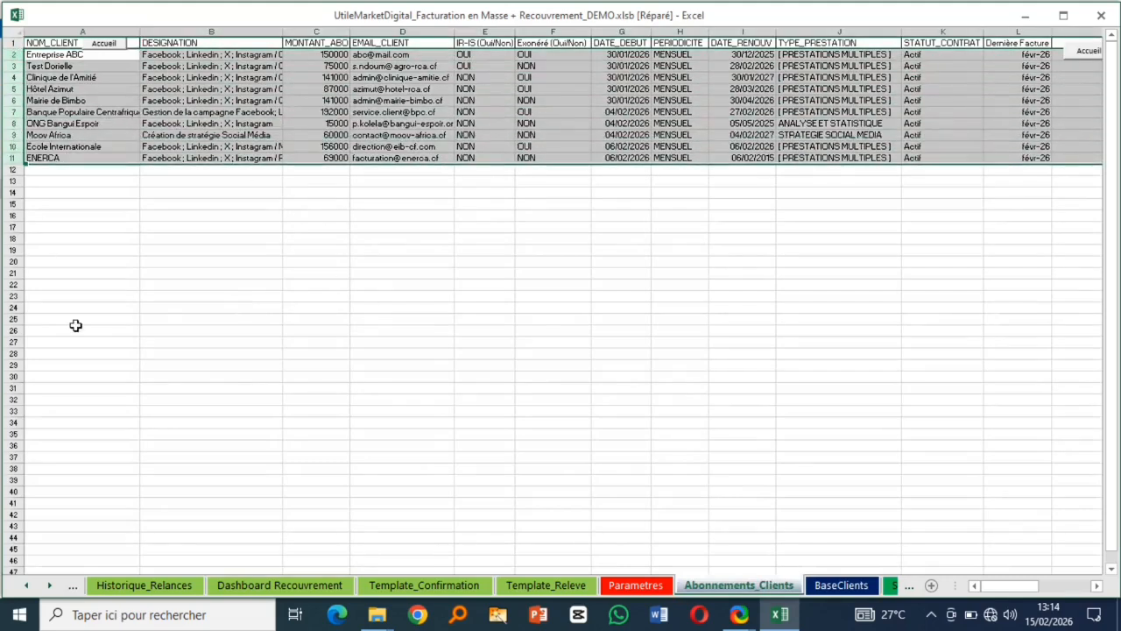
right_click(255, 107)
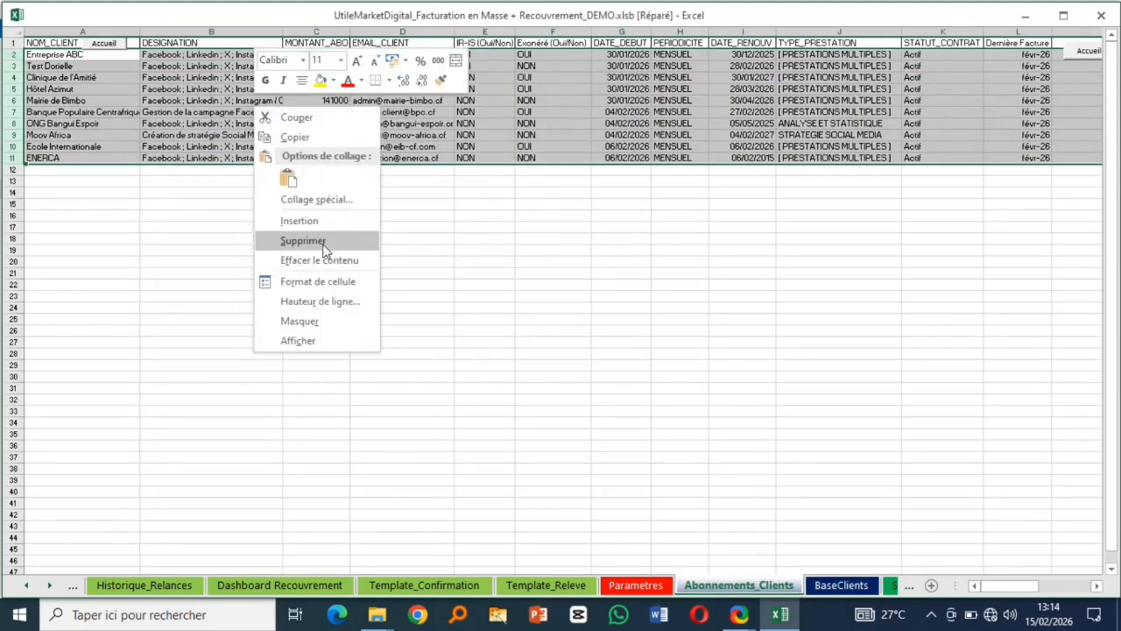
key(Escape)
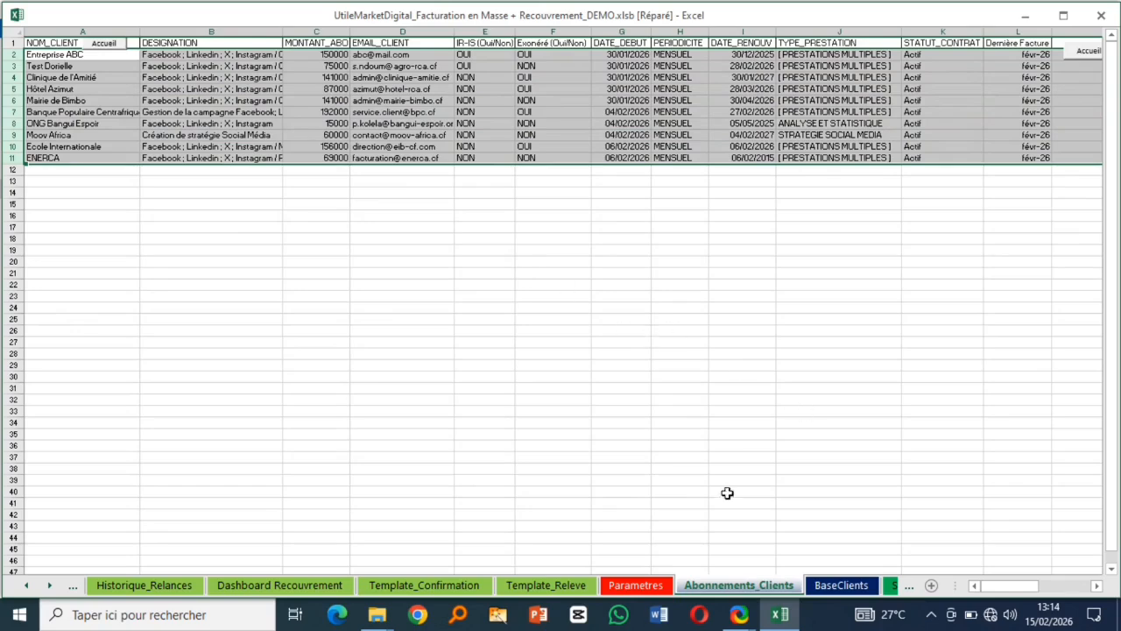
click(636, 584)
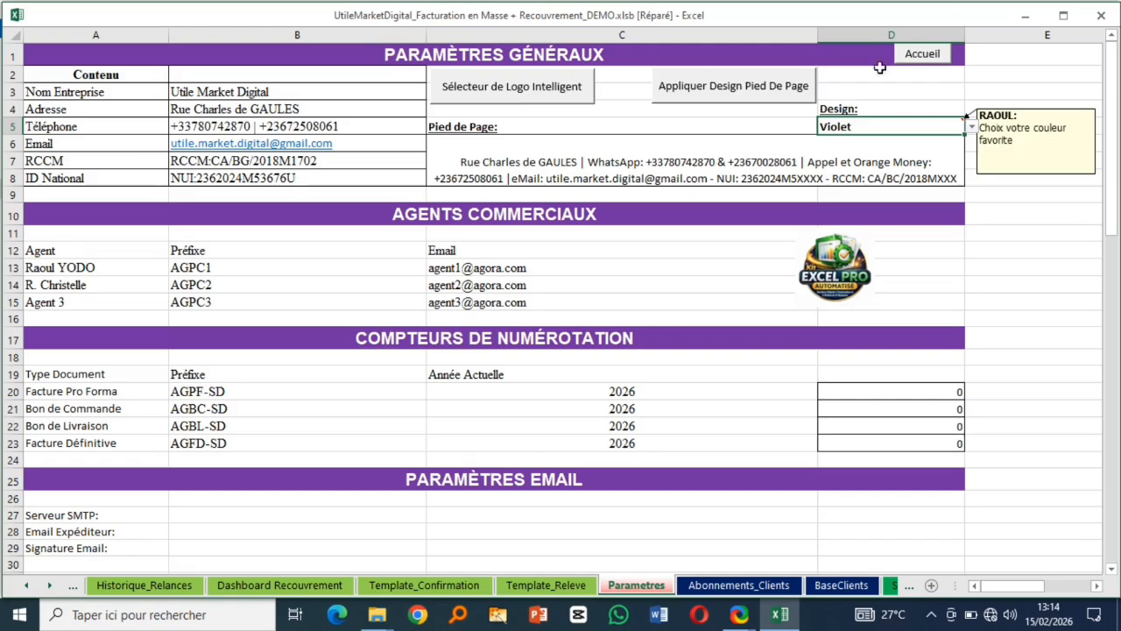
- Visit Base Clients and Clients Abonnés from Accueil, then open the Log des Actions sheet
click(920, 55)
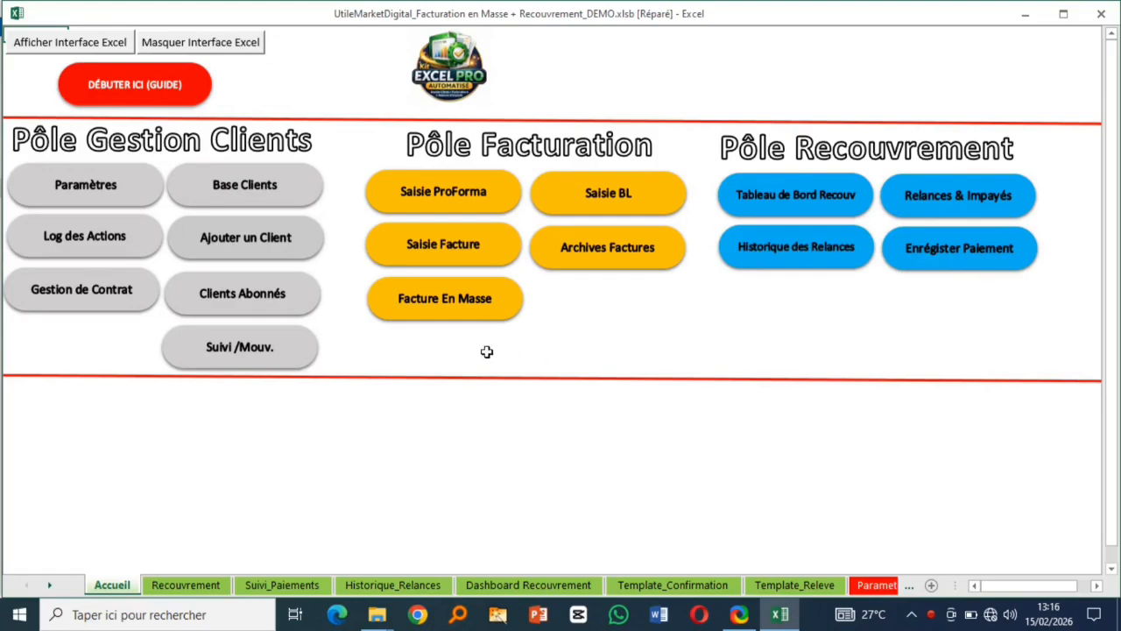
click(245, 185)
click(77, 43)
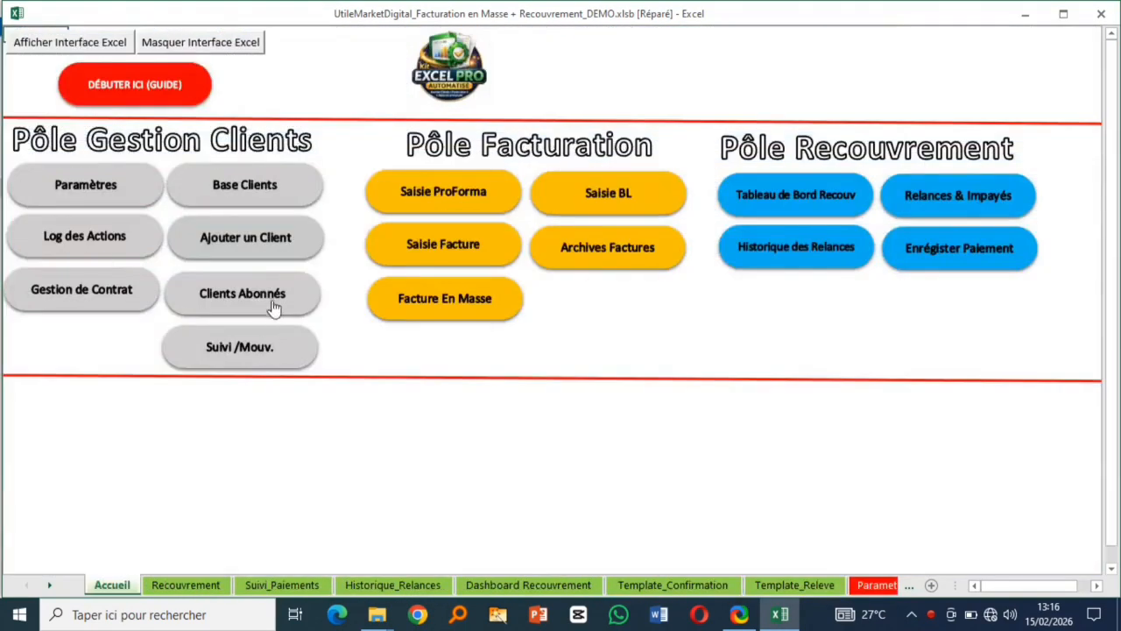
click(273, 306)
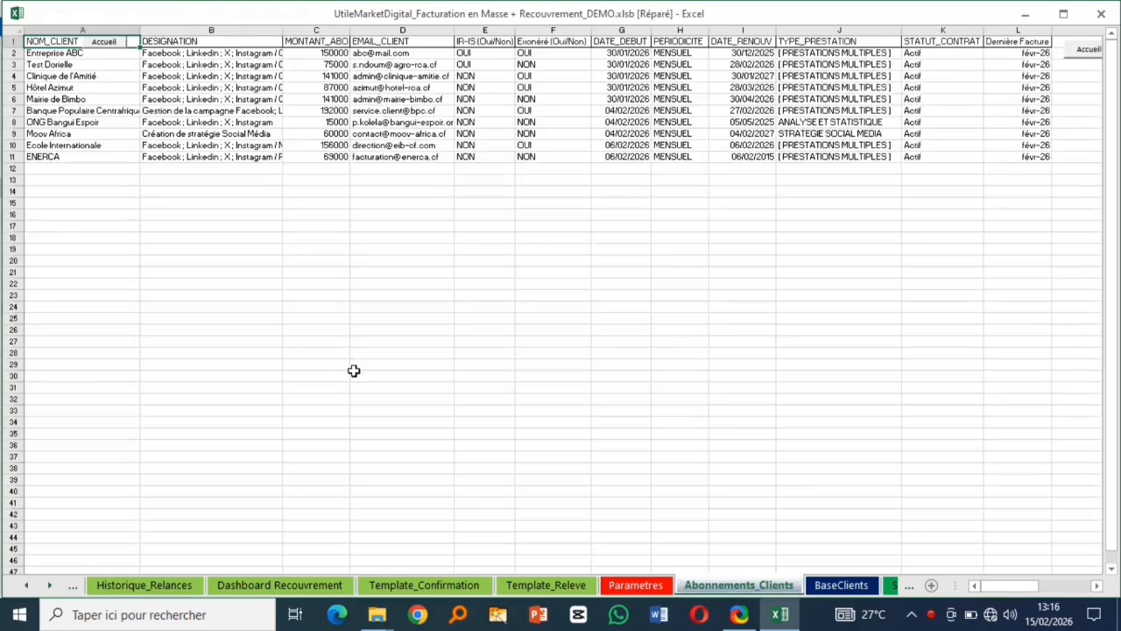
click(93, 44)
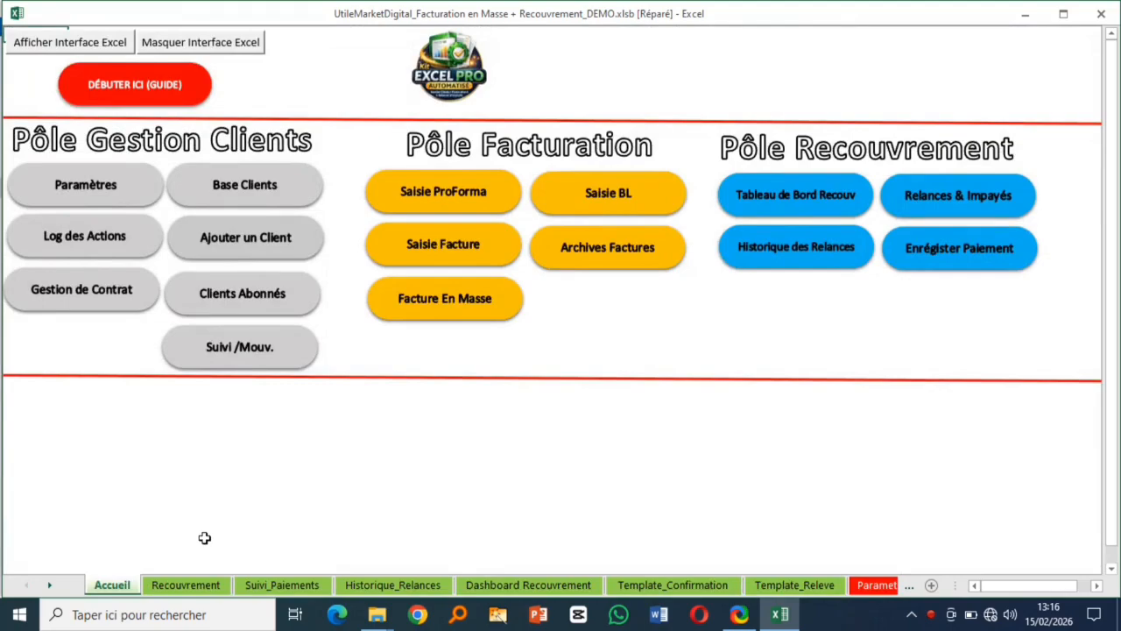
click(79, 237)
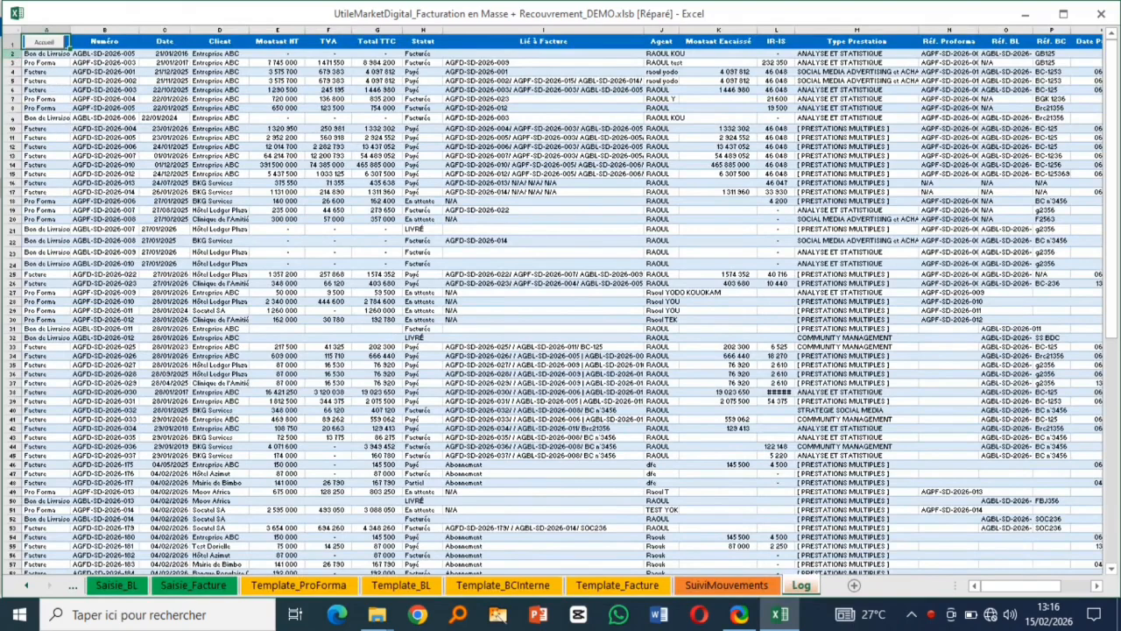
- Select the log rows down to the last entry, cancel without deleting, and return to Accueil
click(16, 53)
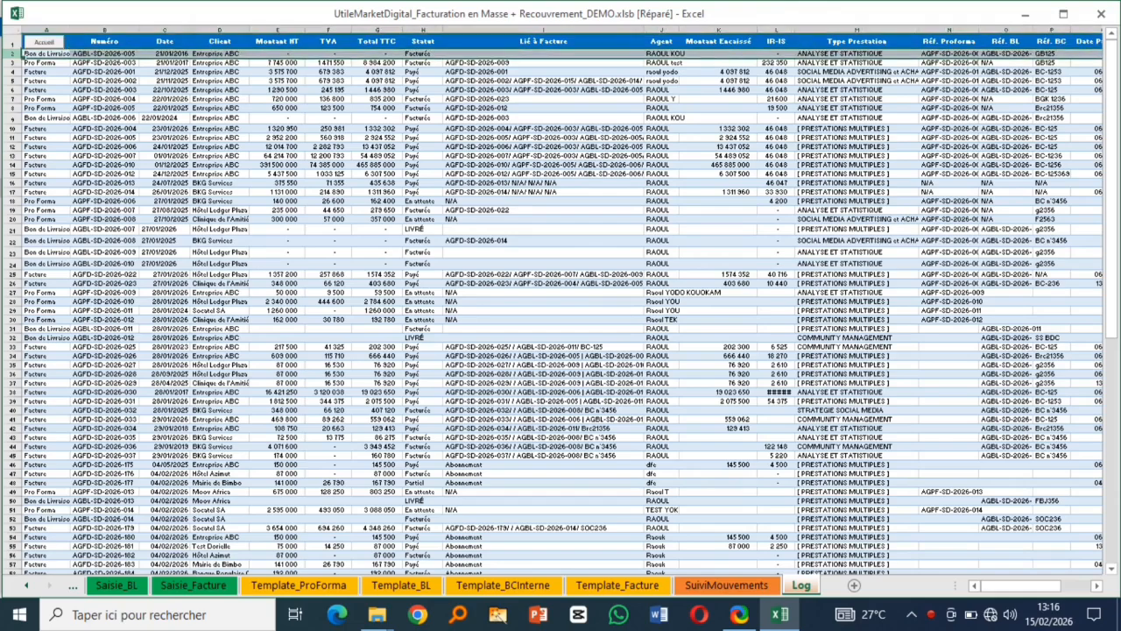
key(ctrl+shift+Down)
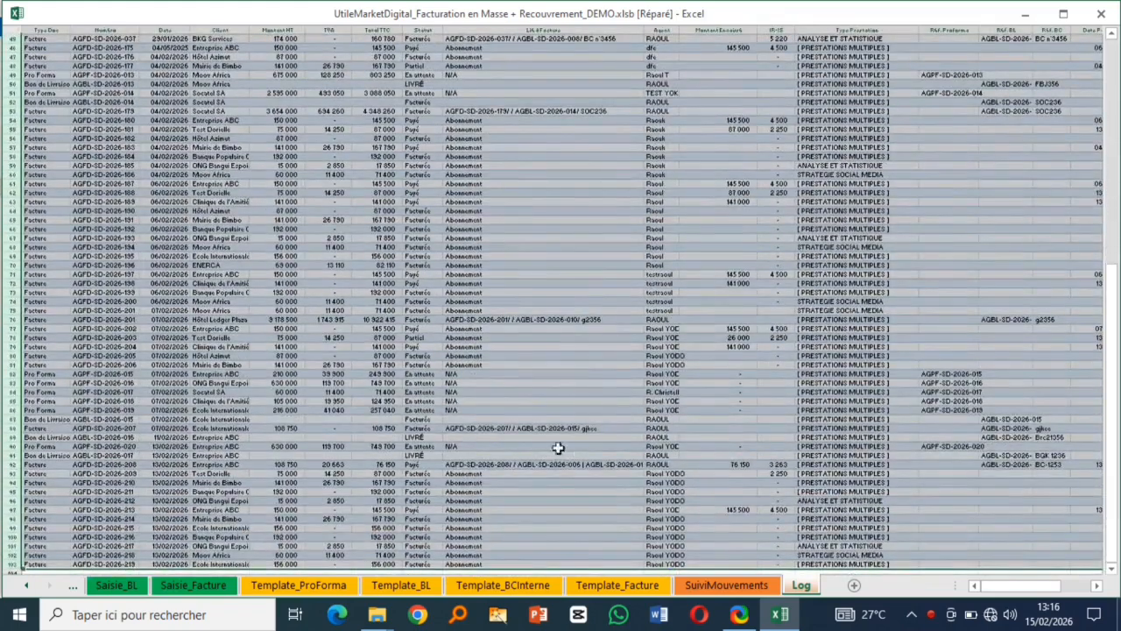
scroll(462, 393, down, 4)
scroll(328, 218, up, 3)
right_click(327, 218)
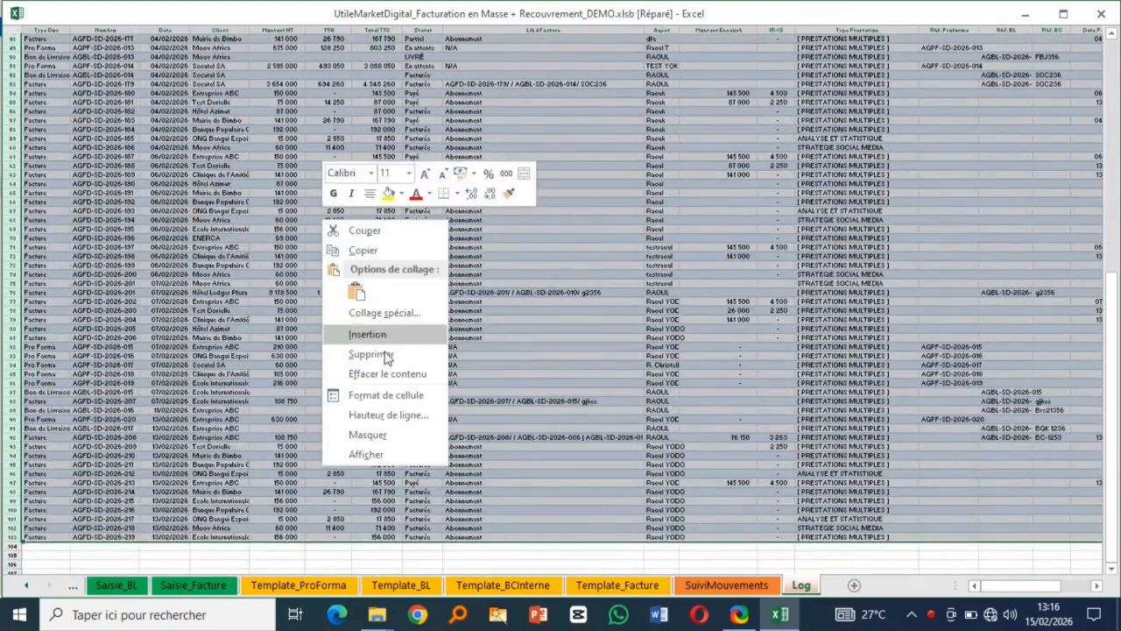
key(Escape)
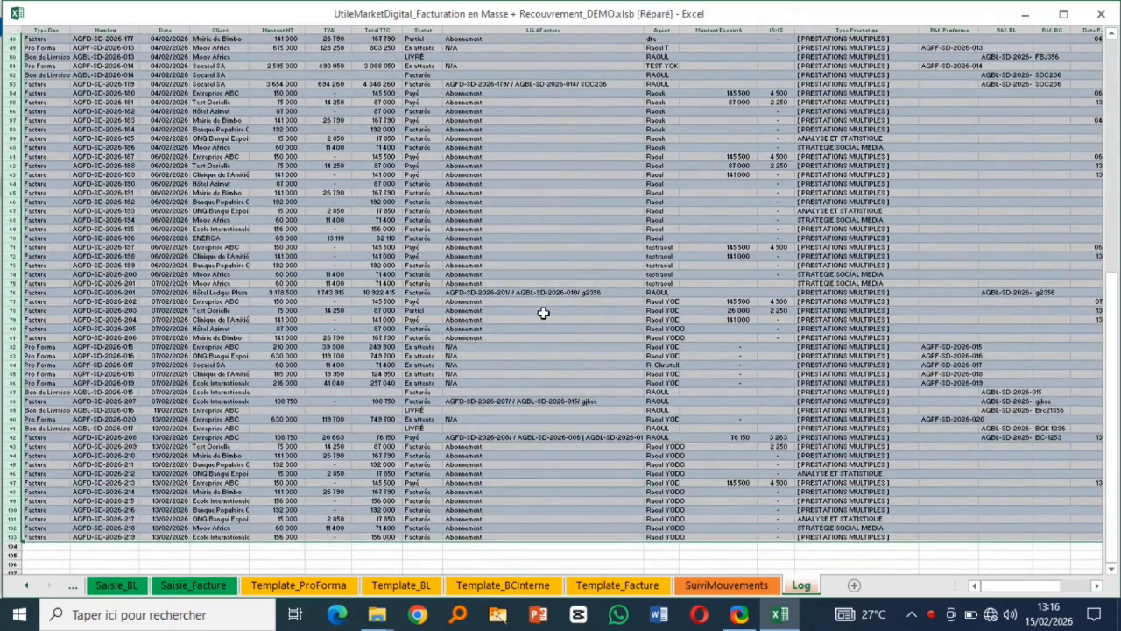
drag(1117, 315, 1114, 43)
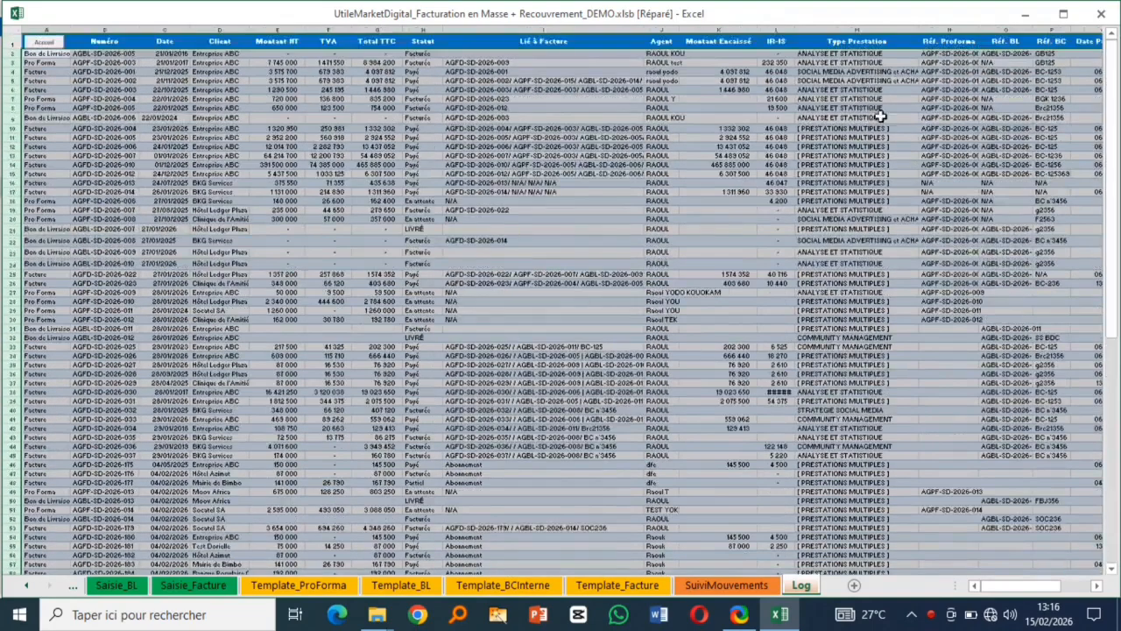
click(407, 44)
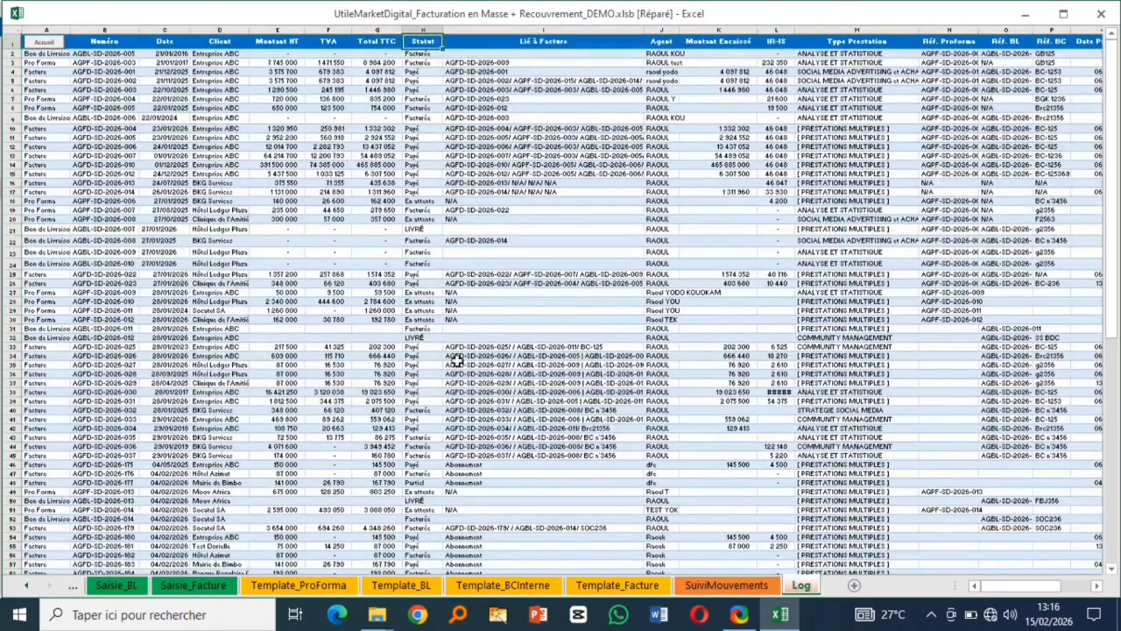
click(35, 47)
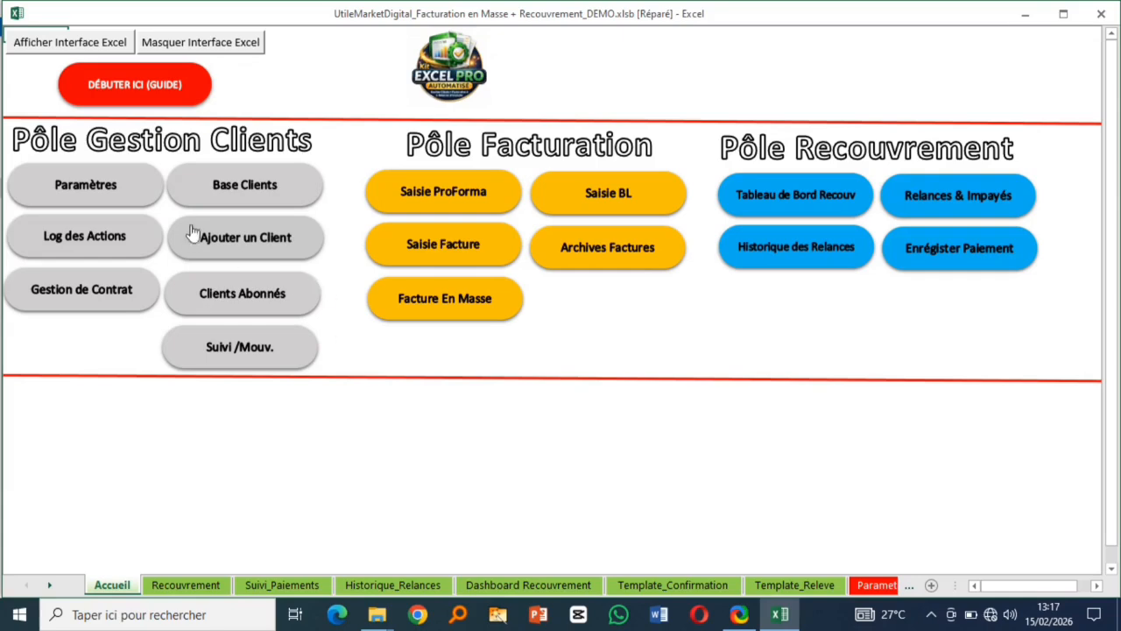
- Open Ajouter un Client, clear the Vérification de Profil notice, and enter the client name DANGER RECU
click(256, 249)
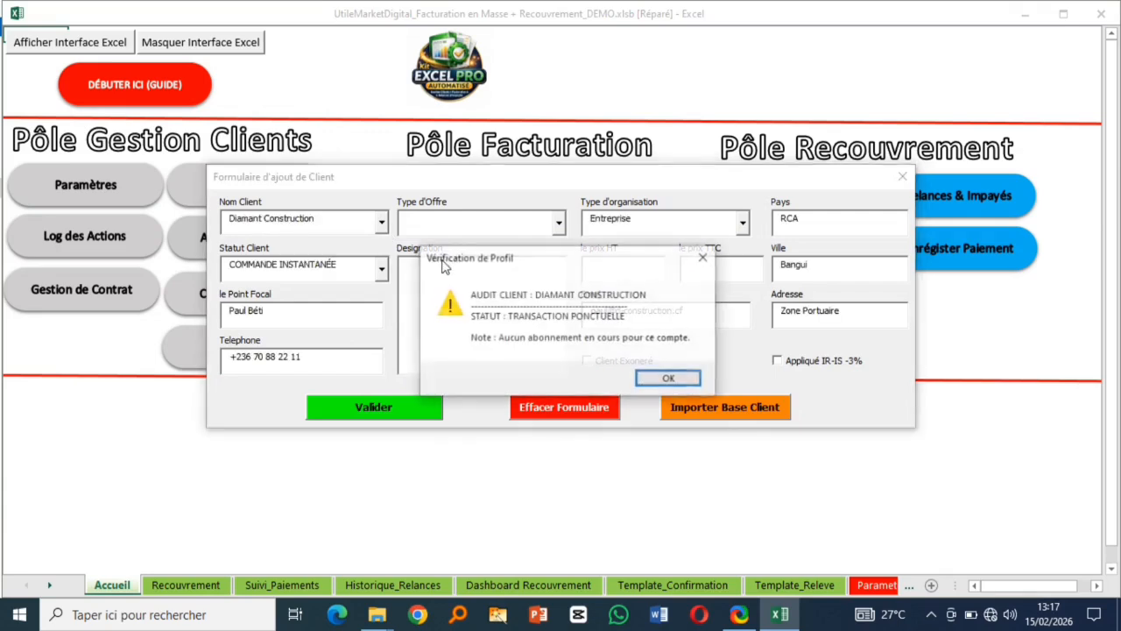
click(669, 378)
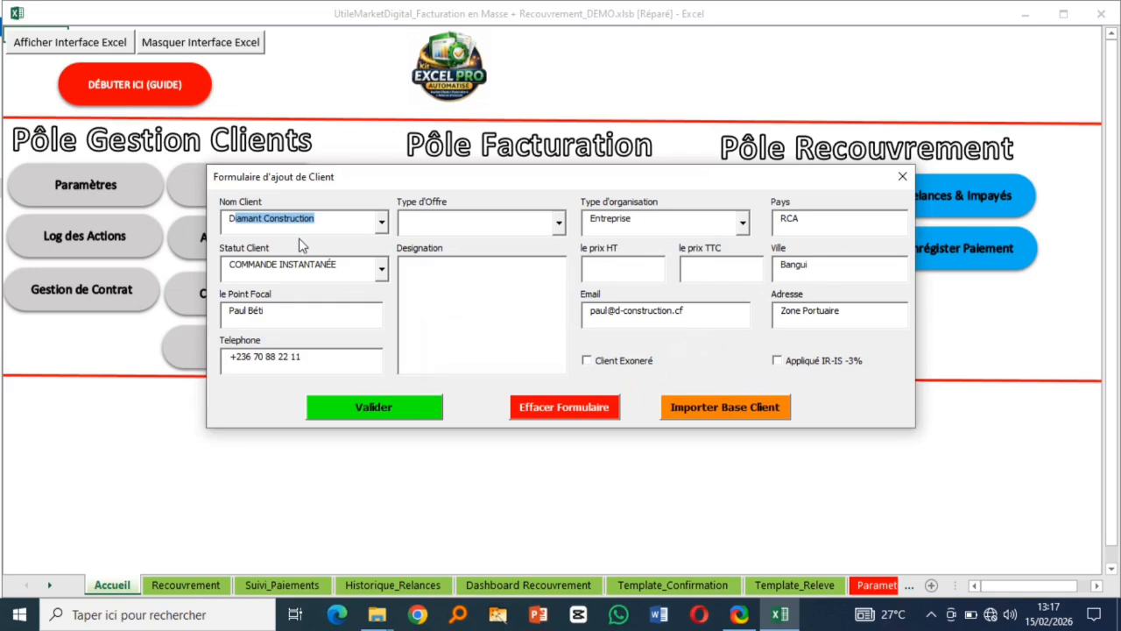
text(ANGER RECU)
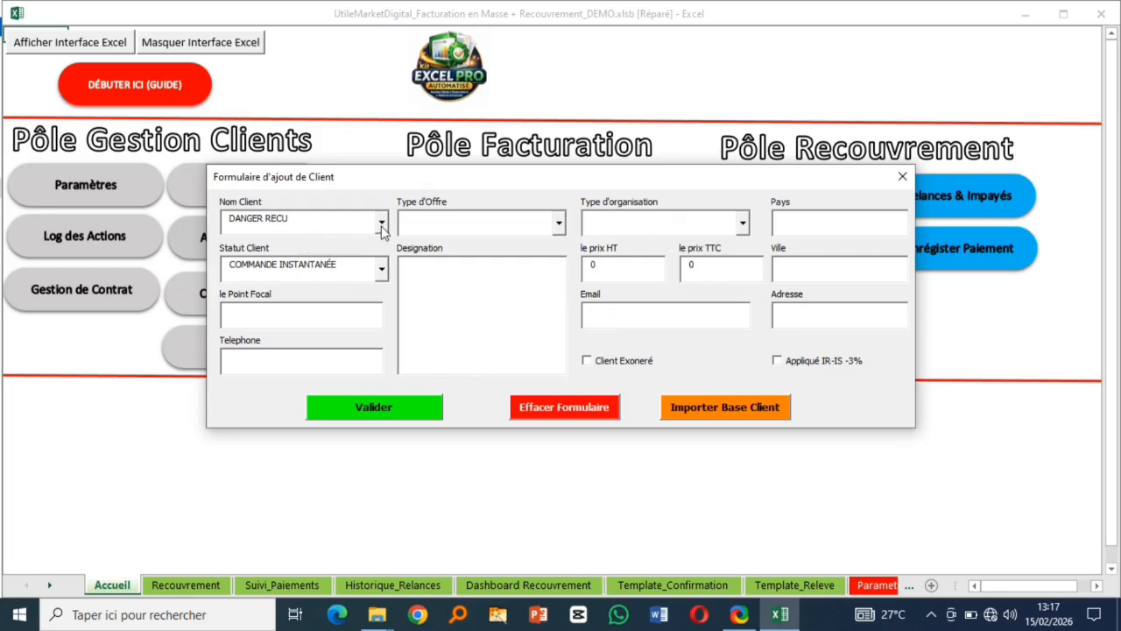
- Set the offer type to PRESTATIONS MULTIPLES with the social-media and page-promotion services
click(557, 226)
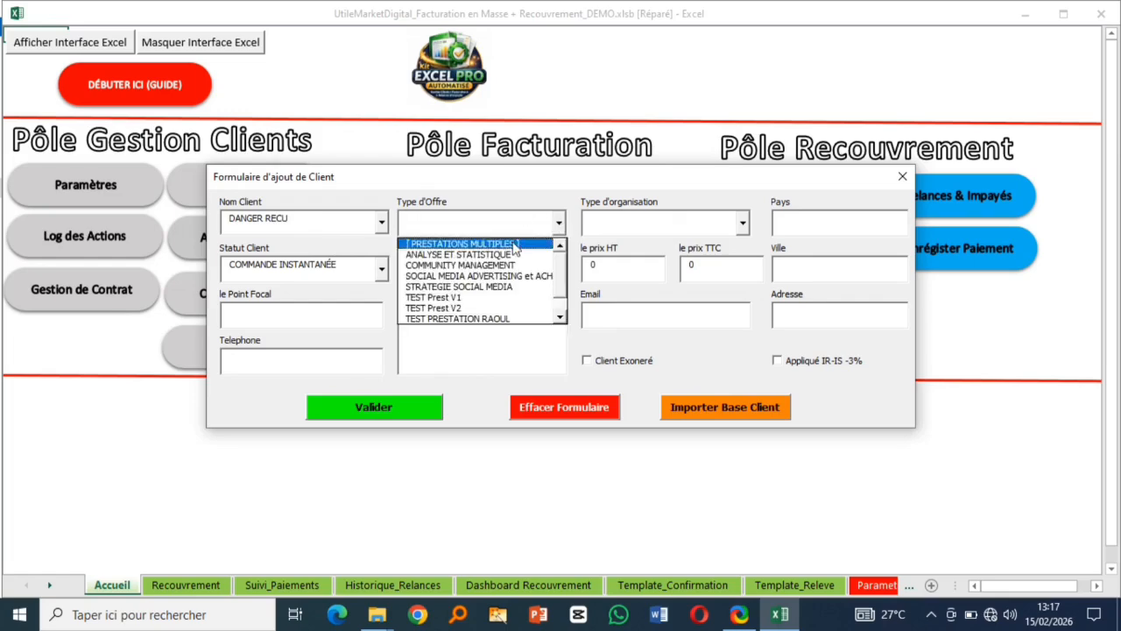
click(522, 242)
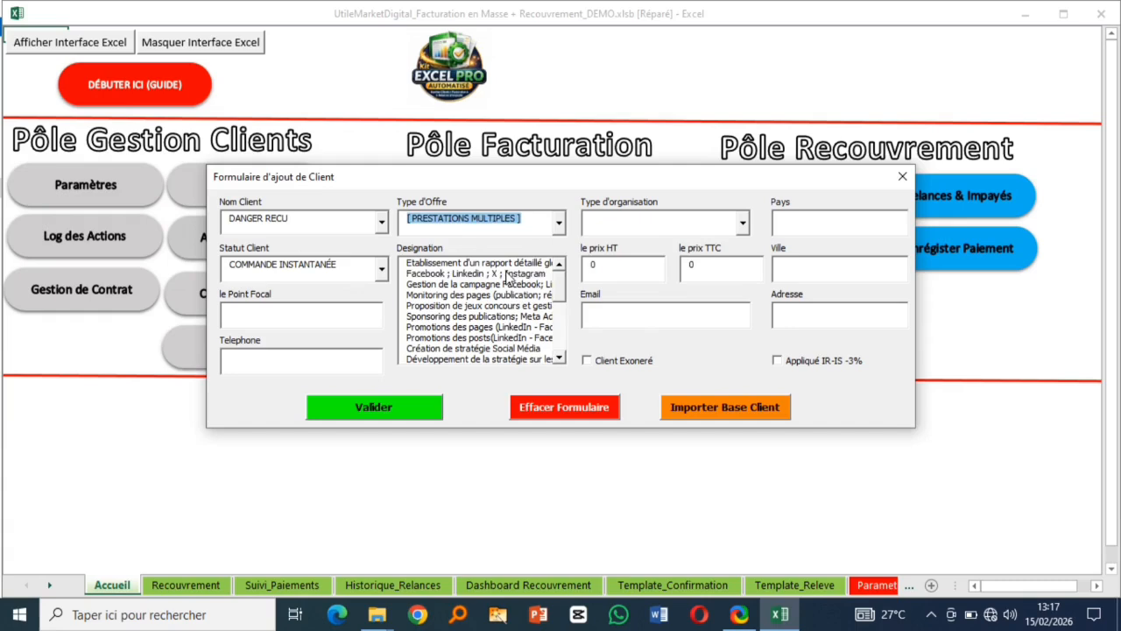
click(512, 275)
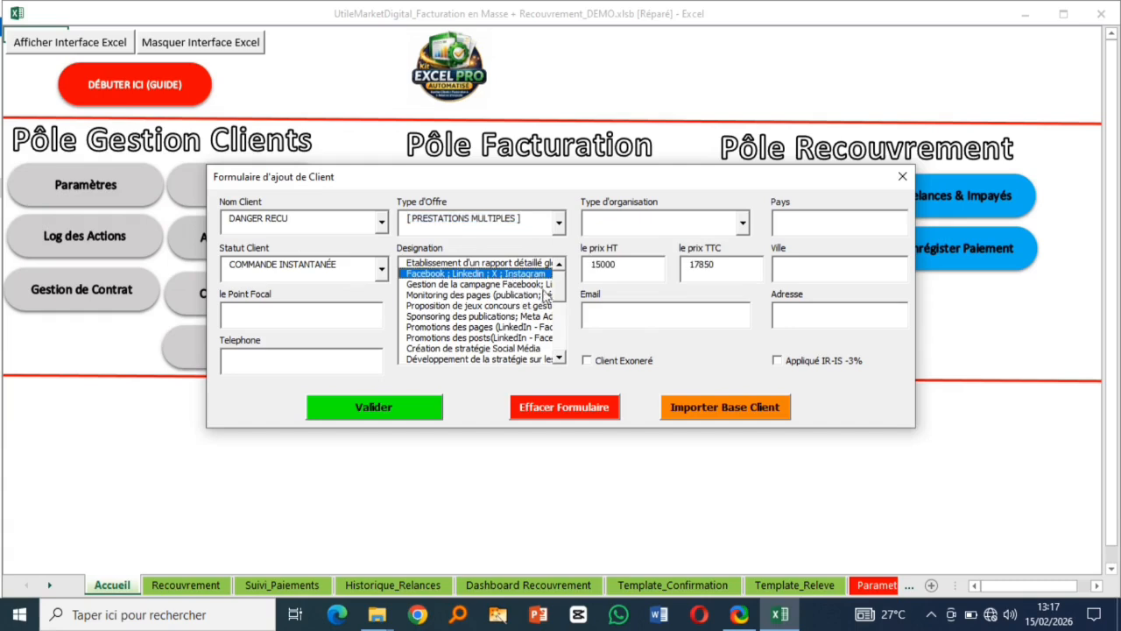
click(484, 327)
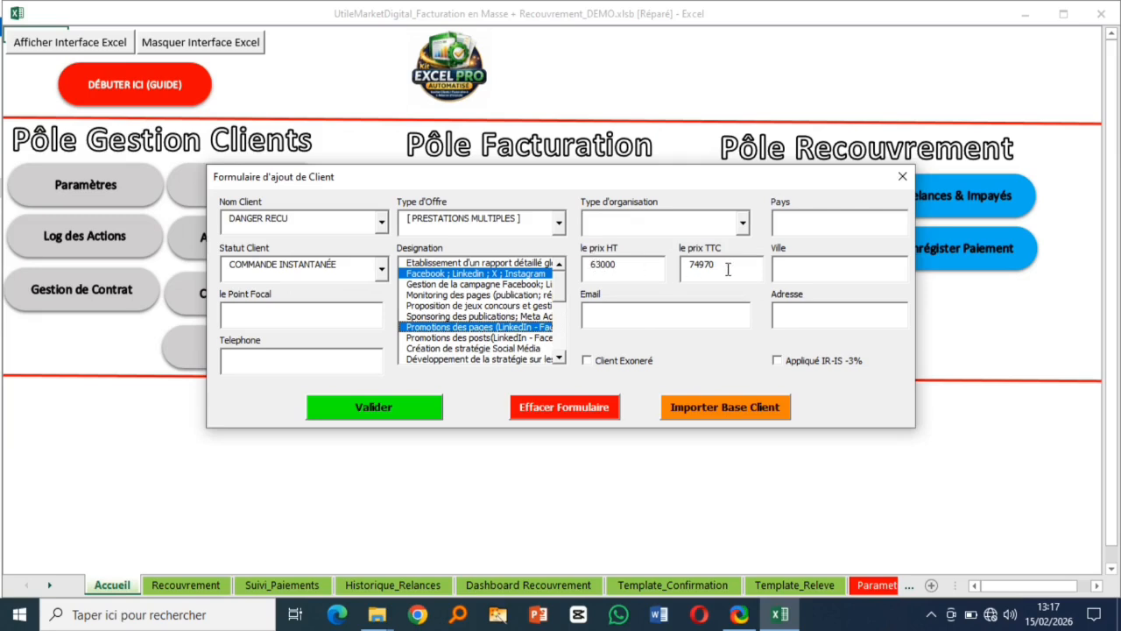
- Set the organisation type to Entreprise and the country to BENIN
click(744, 222)
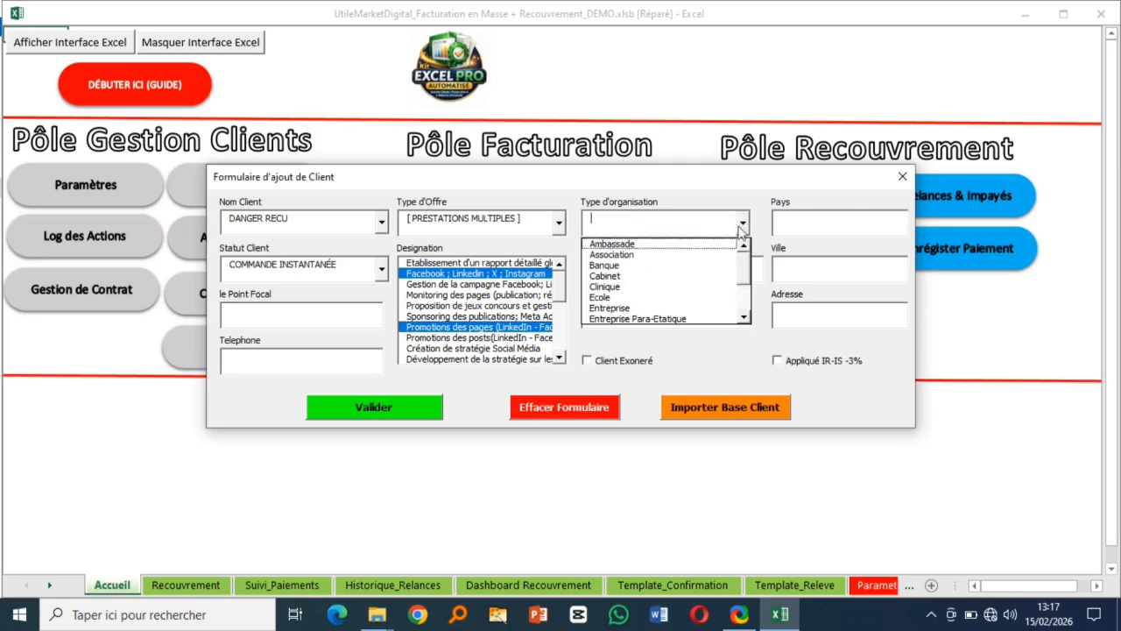
click(617, 307)
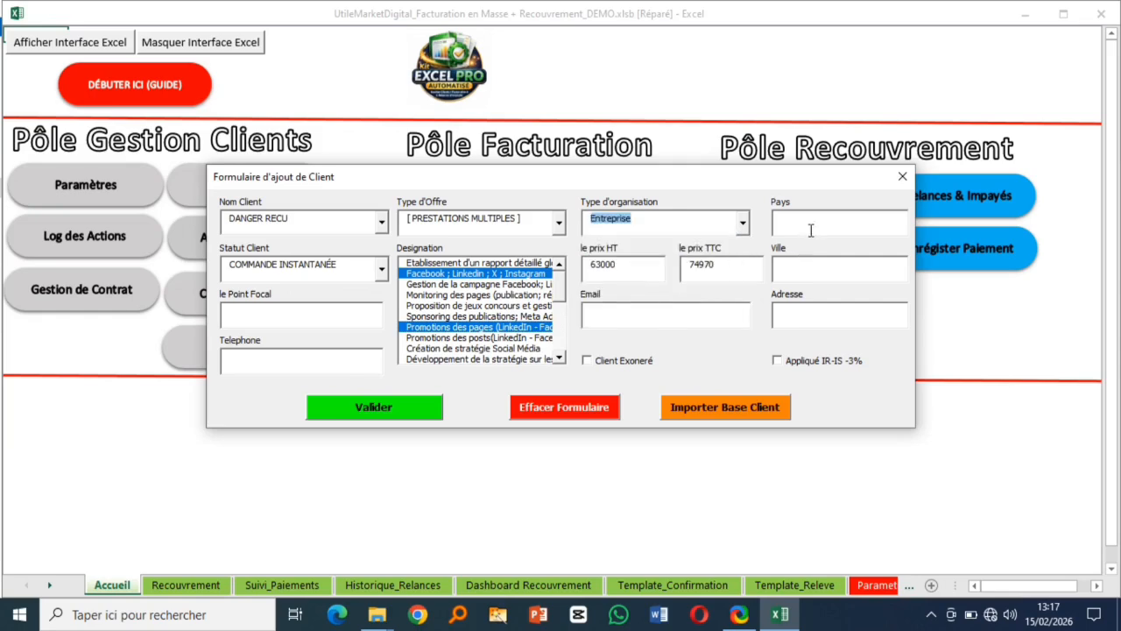
click(743, 222)
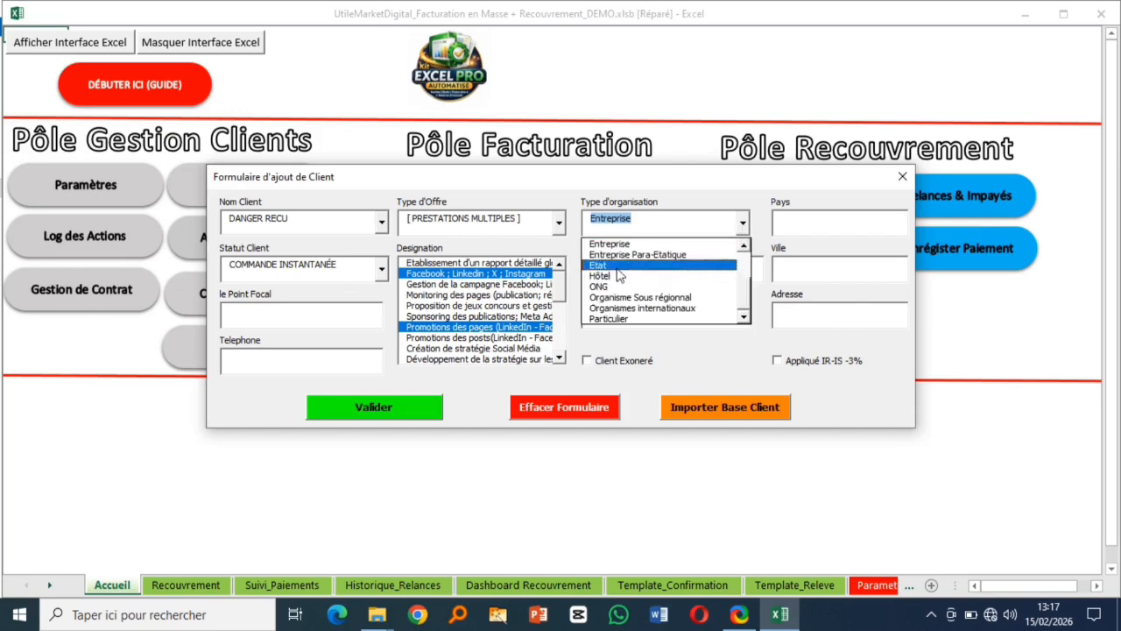
click(629, 244)
click(864, 222)
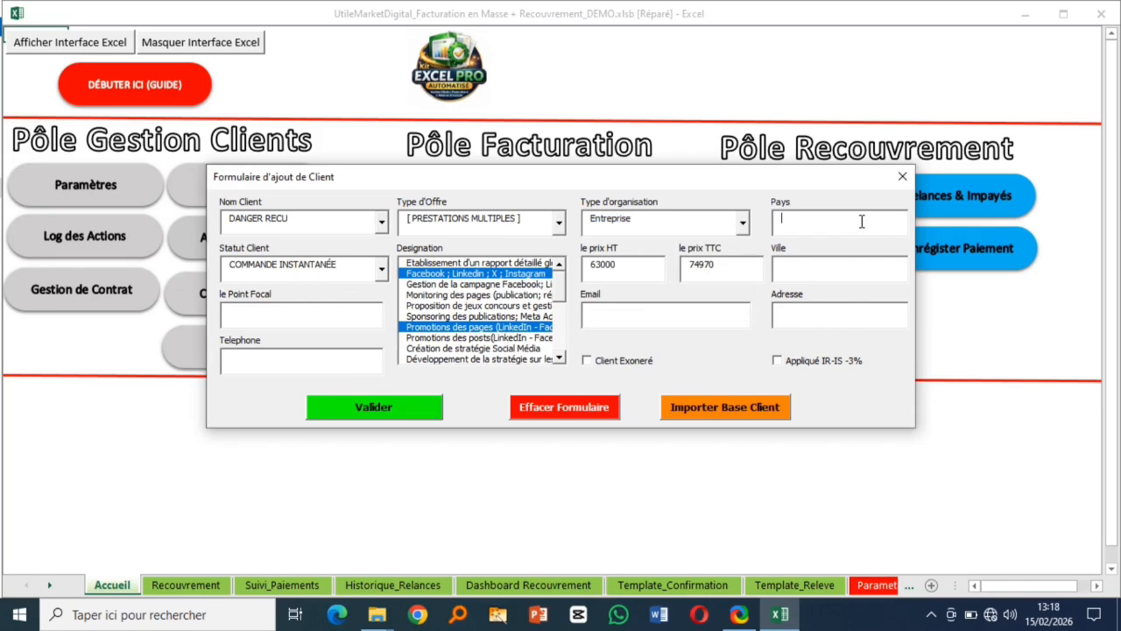
text(BENIN)
- Enter city COTONOU, fill in the client's e-mail, and set the address to rue Divin
click(815, 268)
text(COTONU)
key(BackSpace)
text(OUTEST)
key(BackSpace)
key(BackSpace)
key(BackSpace)
key(BackSpace)
text(test@g)
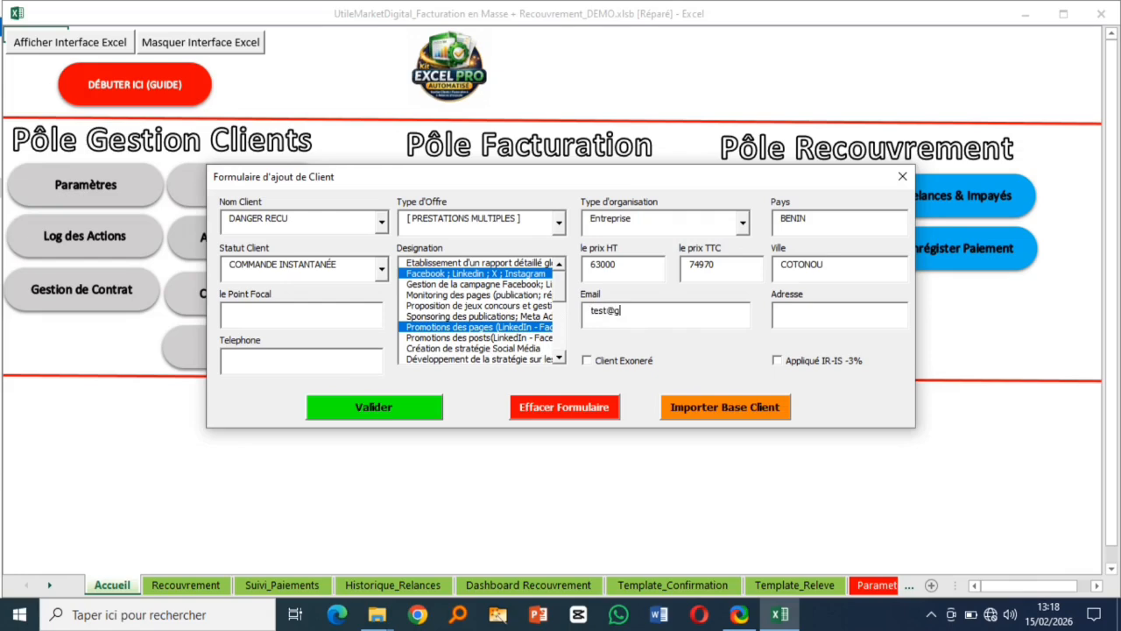
text(mail.com)
click(802, 316)
text(rue Divin)
- Mark the client ABONNÉ, enter the focal contact's name and phone number, and validate the record
click(383, 272)
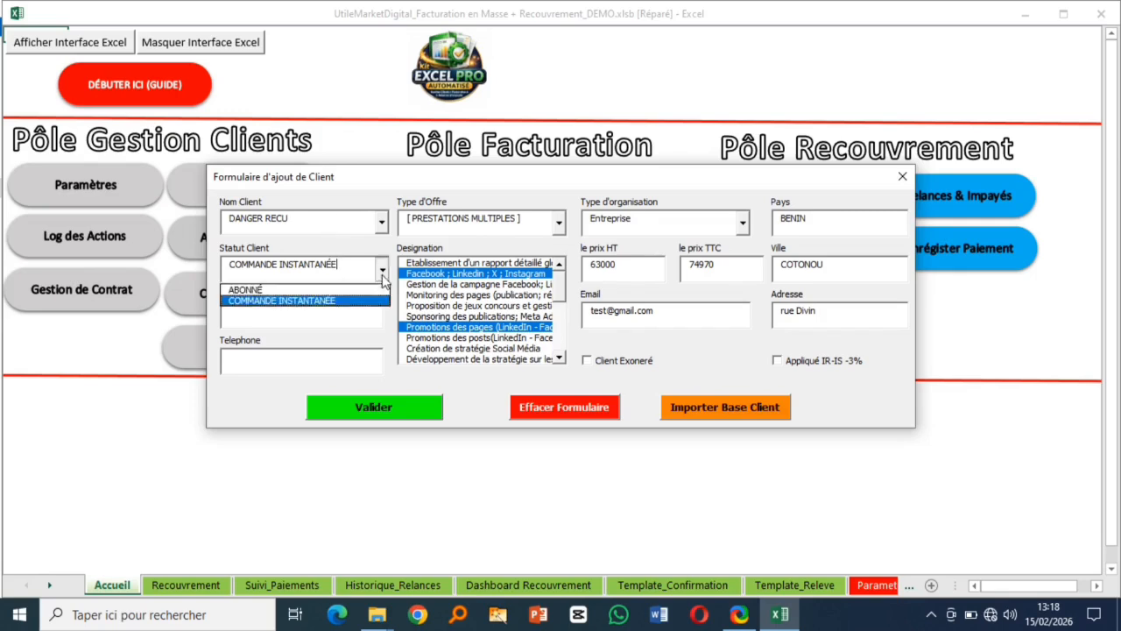
click(314, 289)
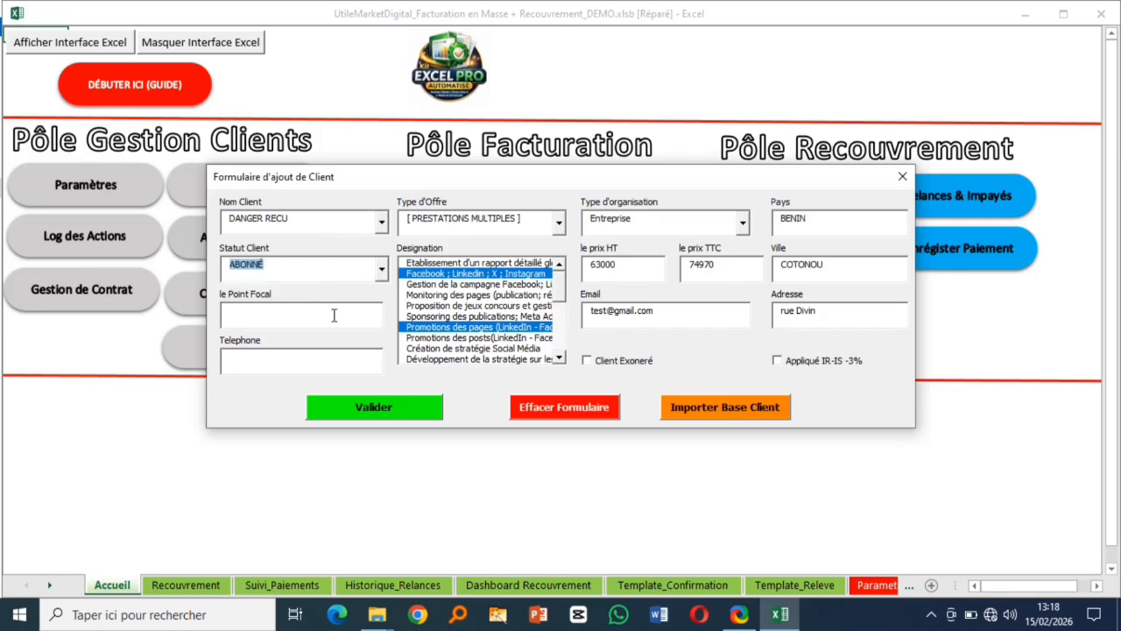
click(335, 314)
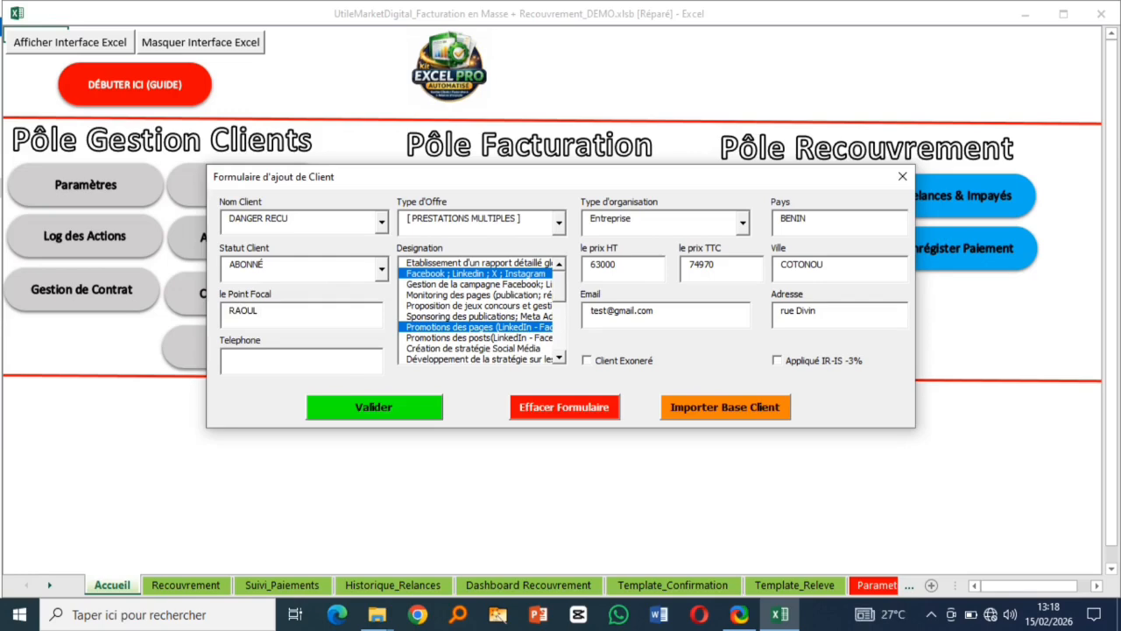
click(257, 355)
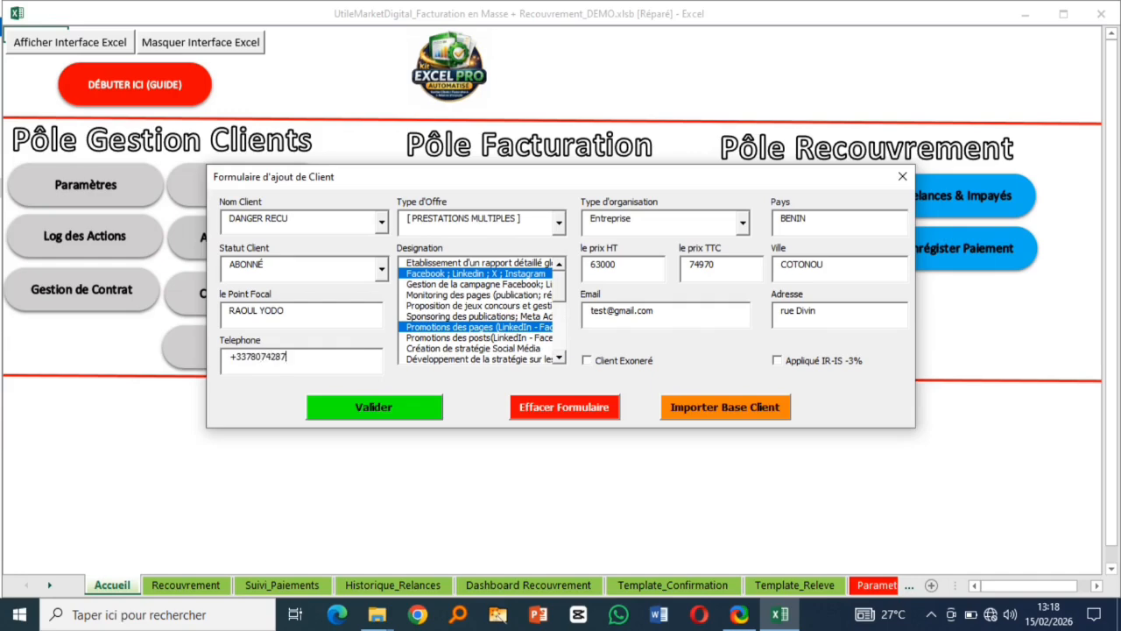
click(363, 413)
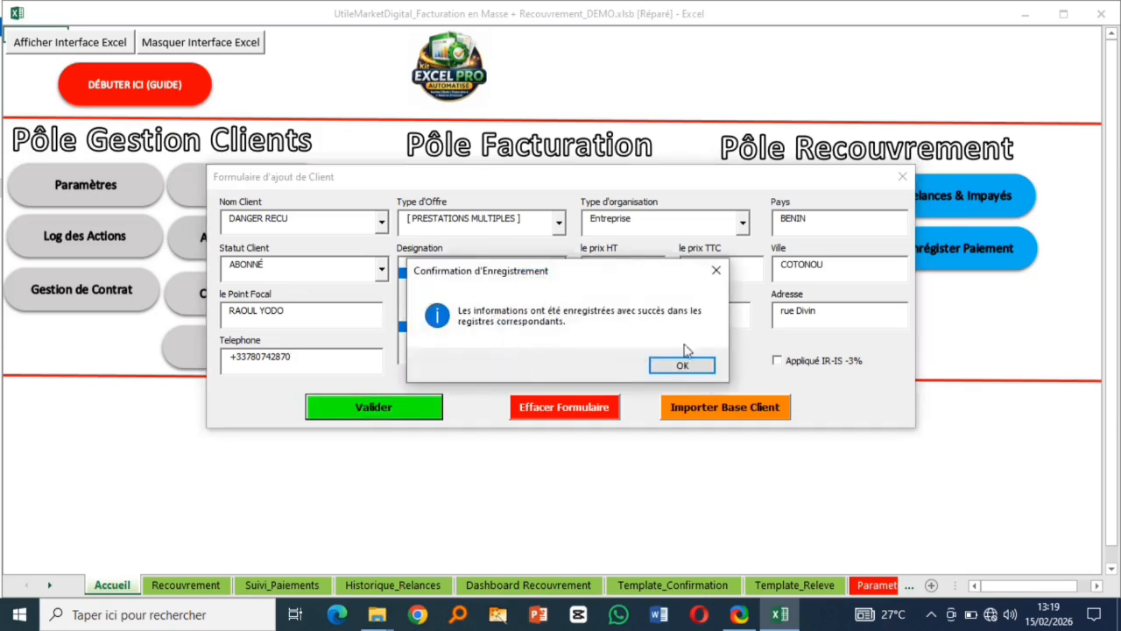
click(680, 371)
- In Base Clients, inspect row 57 for DANGER RECU and its ABONNÉ status
click(683, 369)
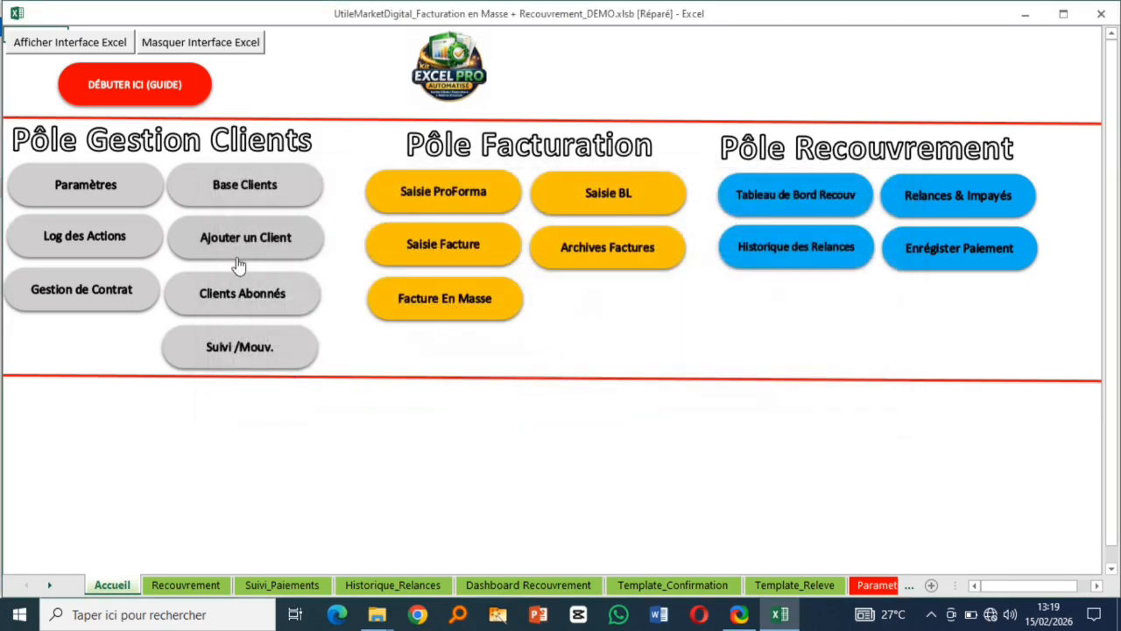
click(240, 188)
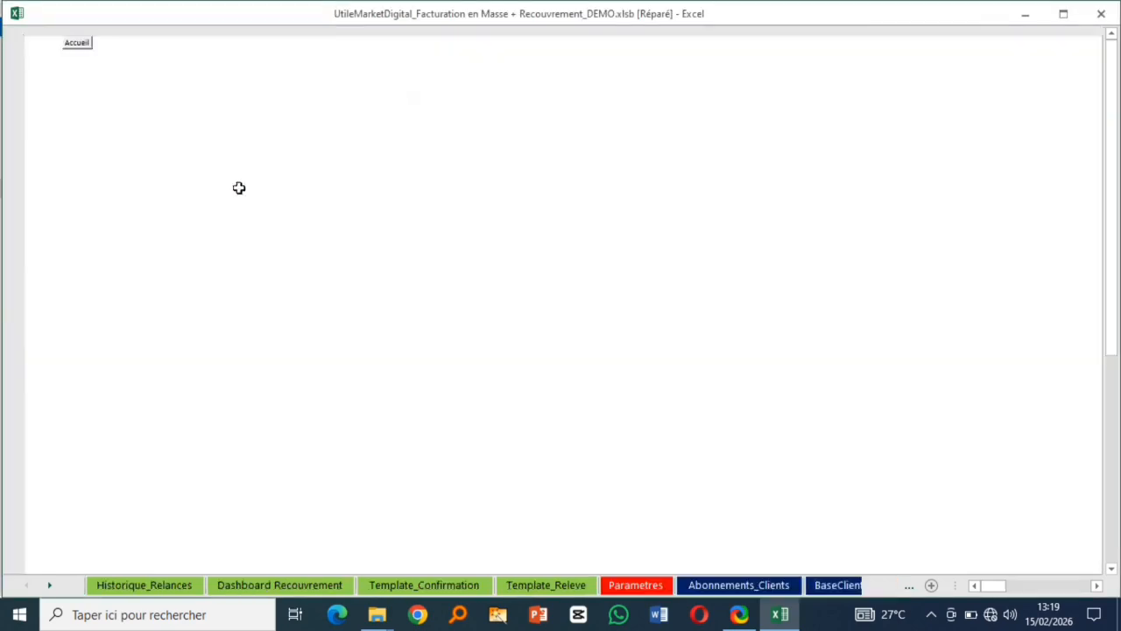
drag(1115, 247, 1118, 518)
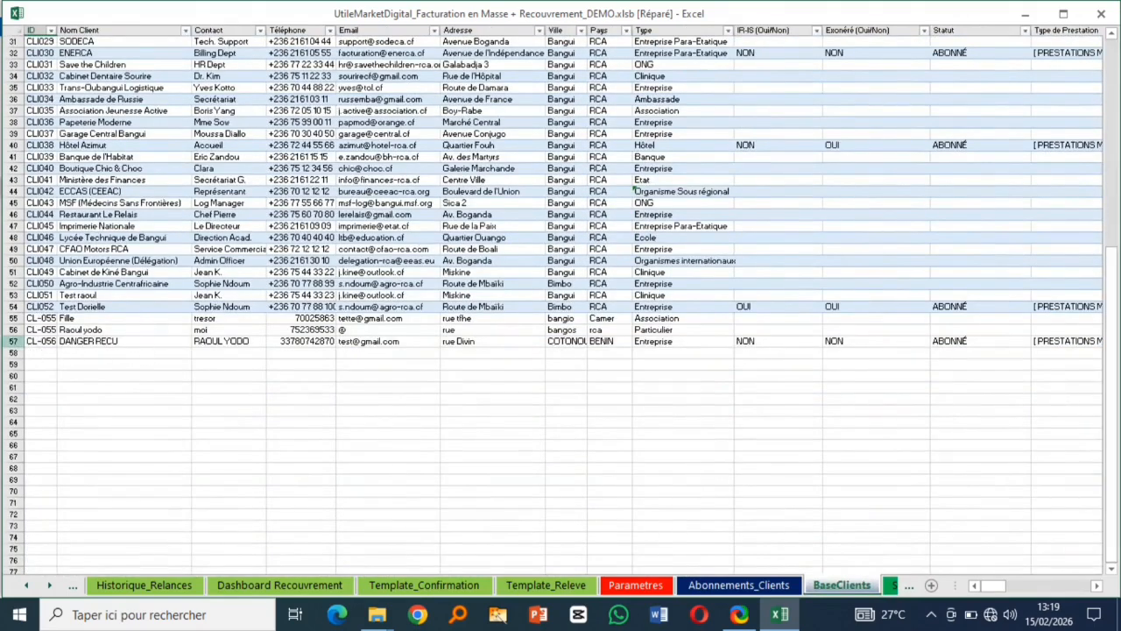
click(13, 342)
click(120, 399)
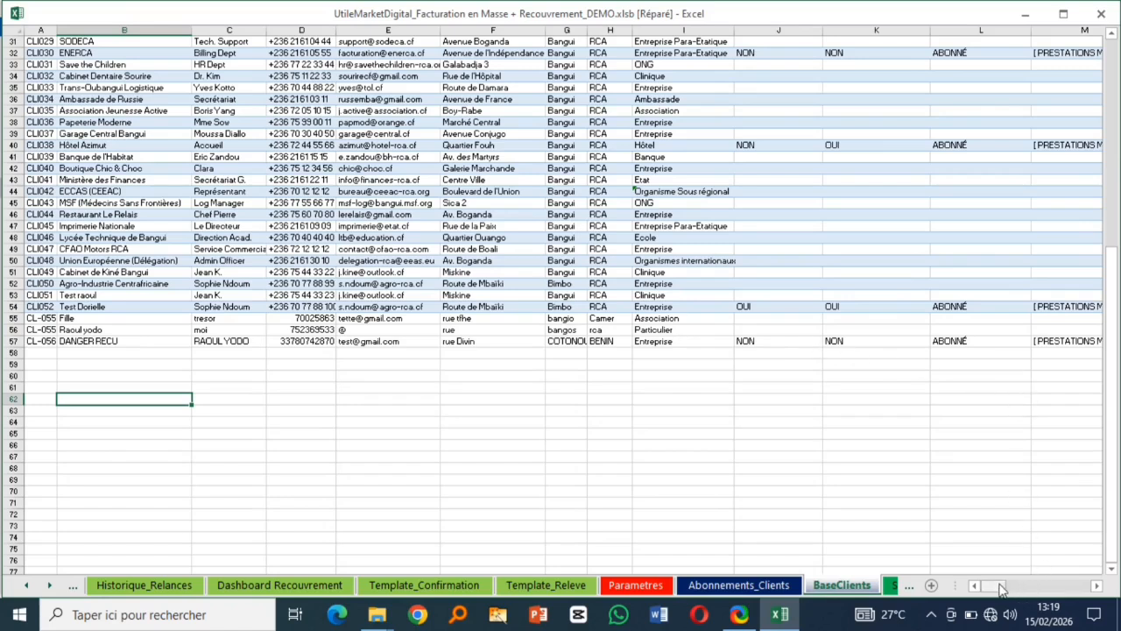
click(964, 343)
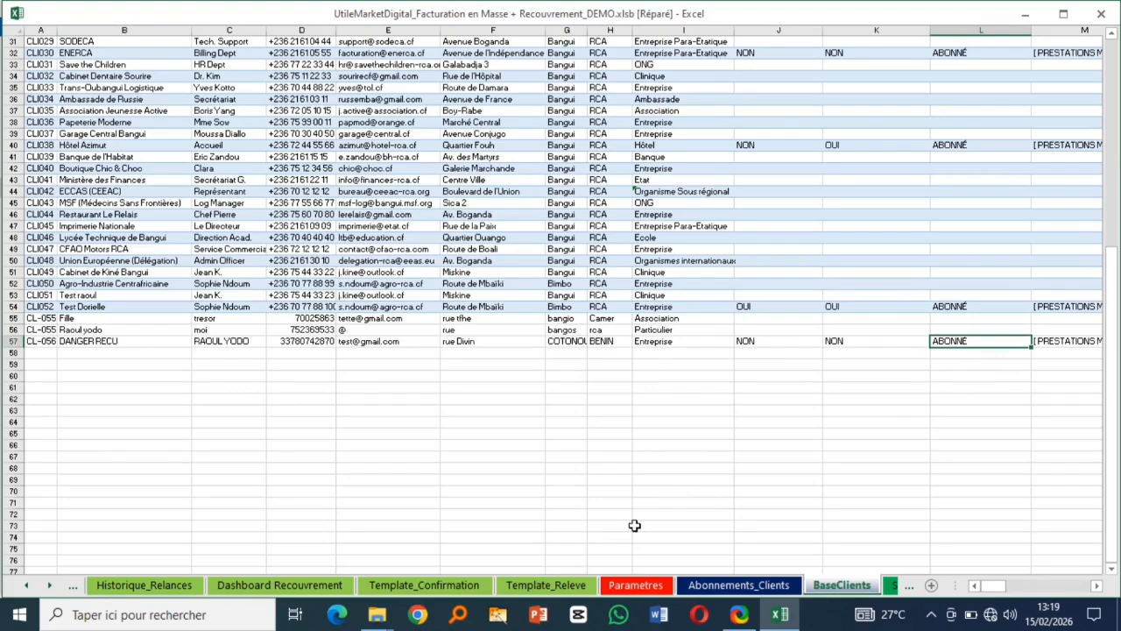
scroll(189, 272, up, 10)
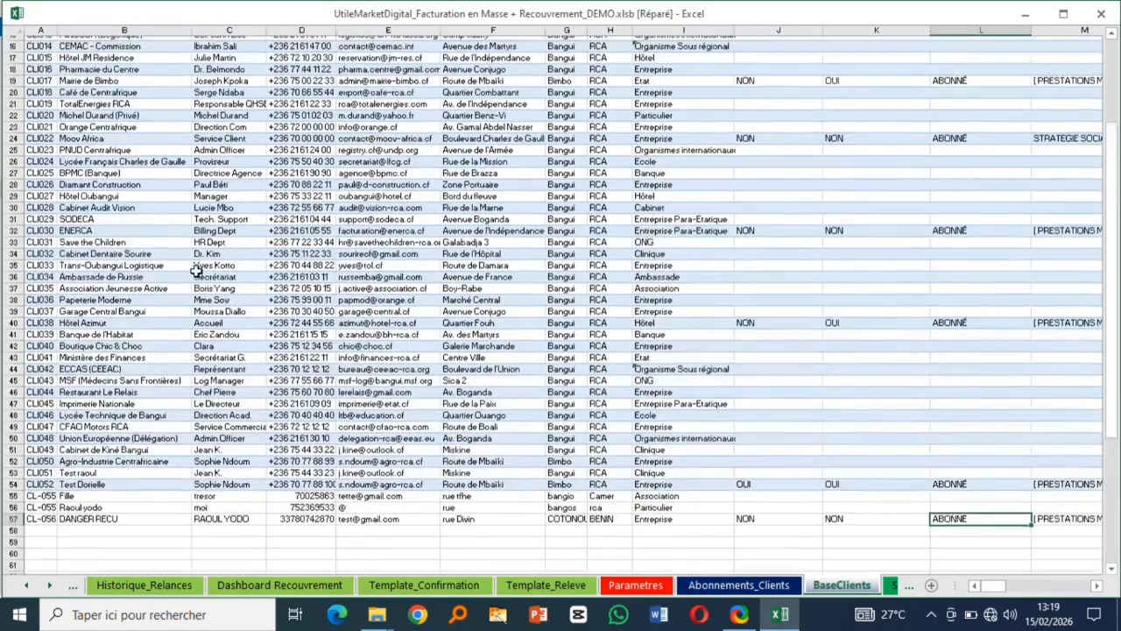
- Confirm DANGER RECU appears in row 12 of Clients Abonnés, then return to Accueil
click(77, 43)
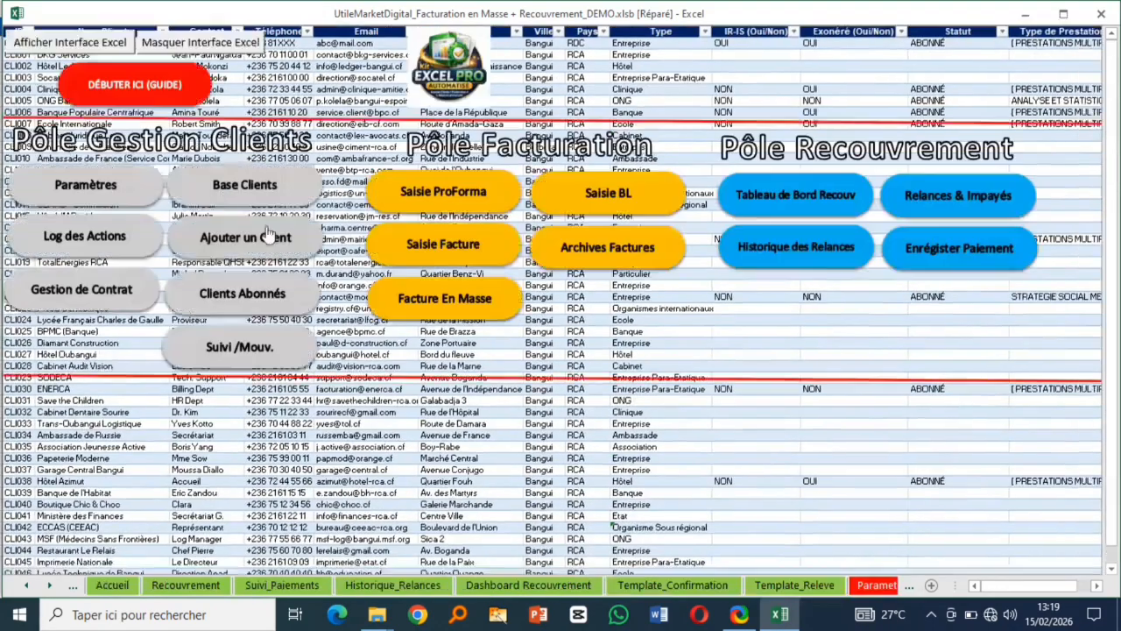
click(236, 297)
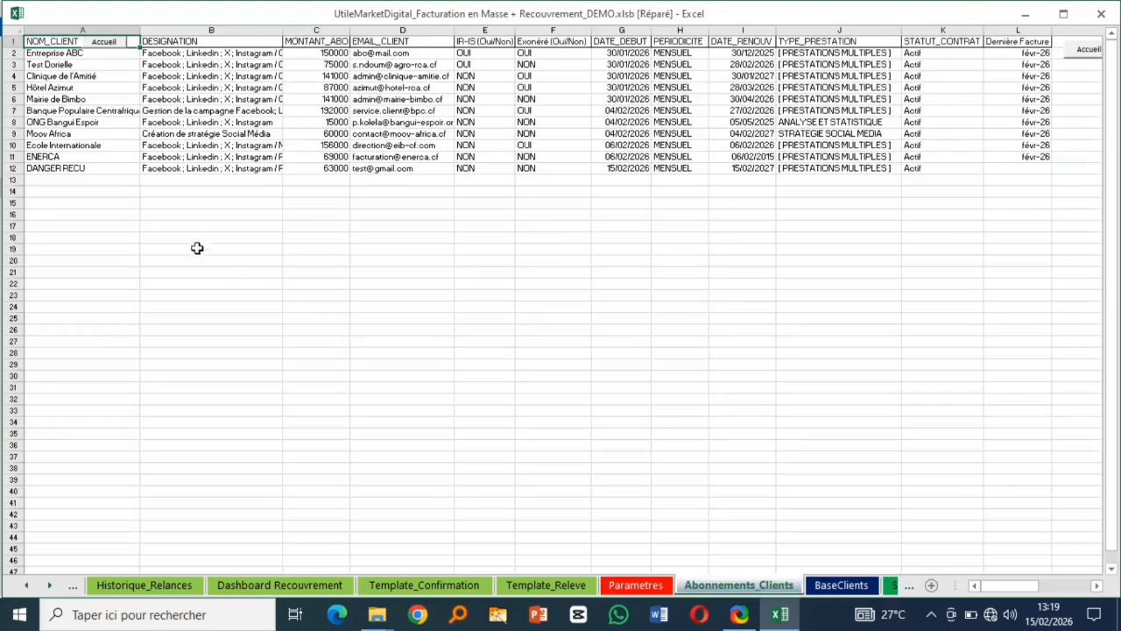
click(13, 167)
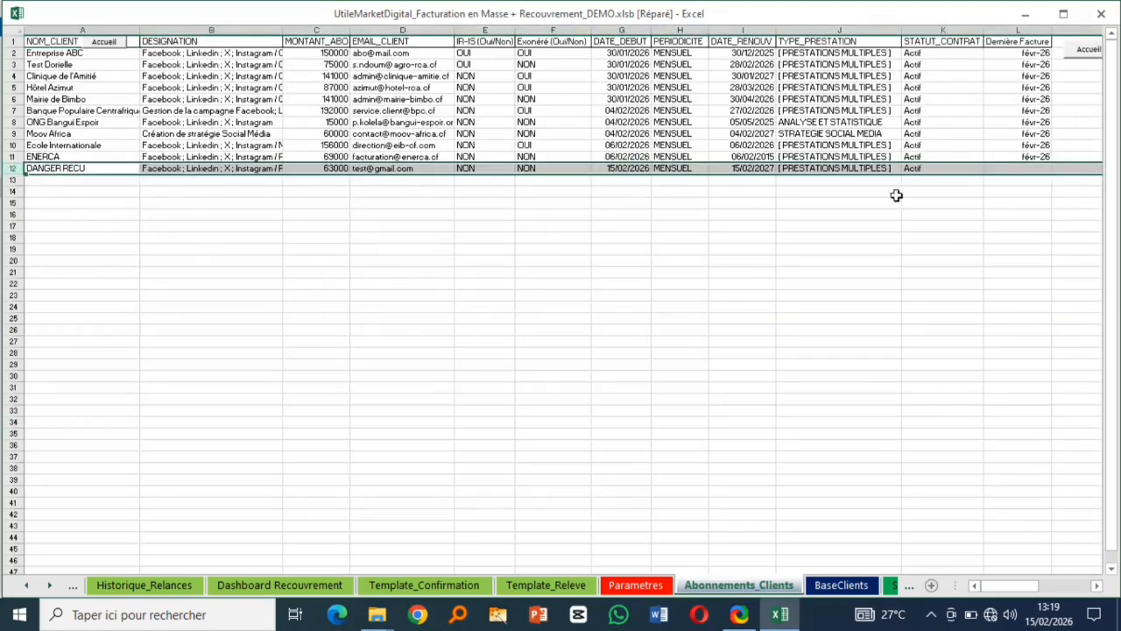
mouse_move(1016, 587)
mouse_down()
mouse_move(1042, 587)
mouse_move(1015, 587)
mouse_up()
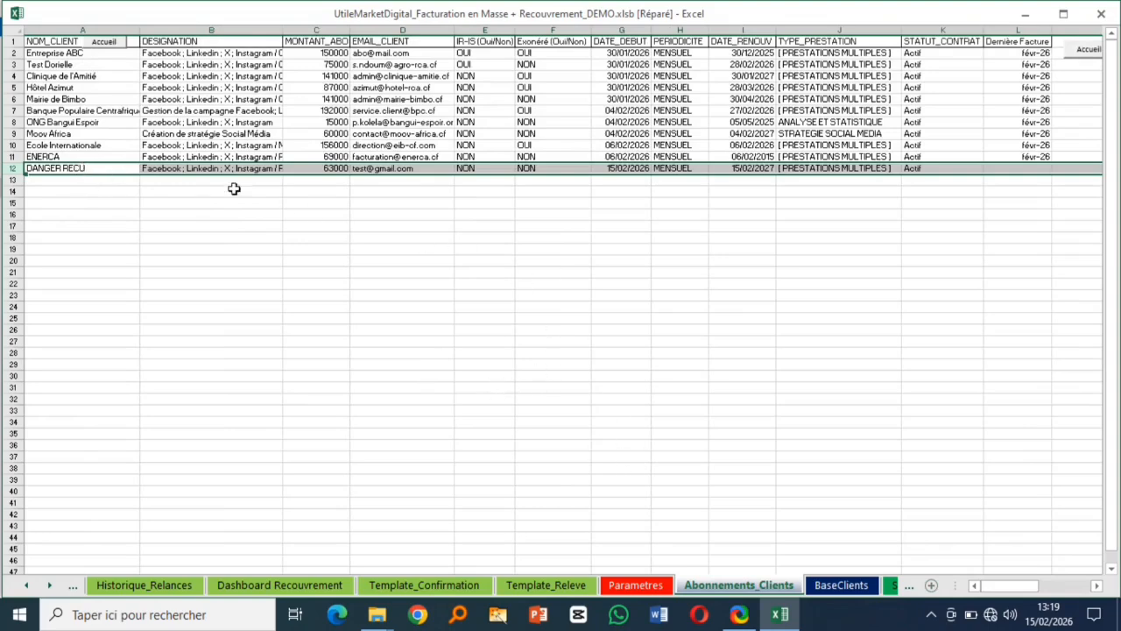
click(104, 43)
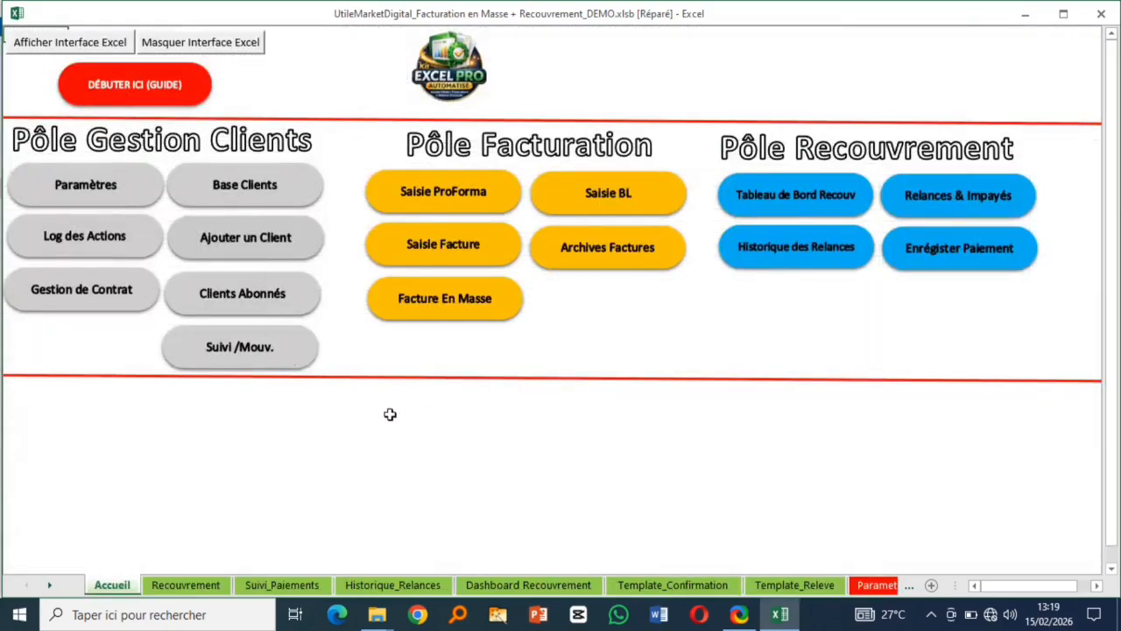
- Open a blank Ajouter un Client form and type the new client's name, correcting the profile-match autocompletes
click(244, 244)
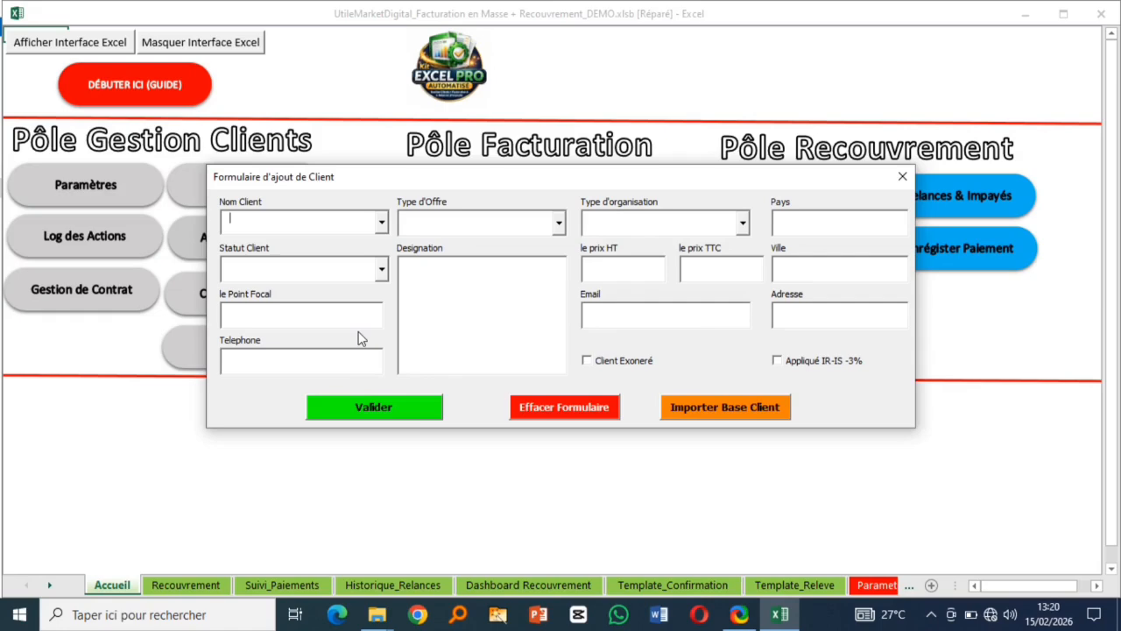
text(TotalEnergies RCA)
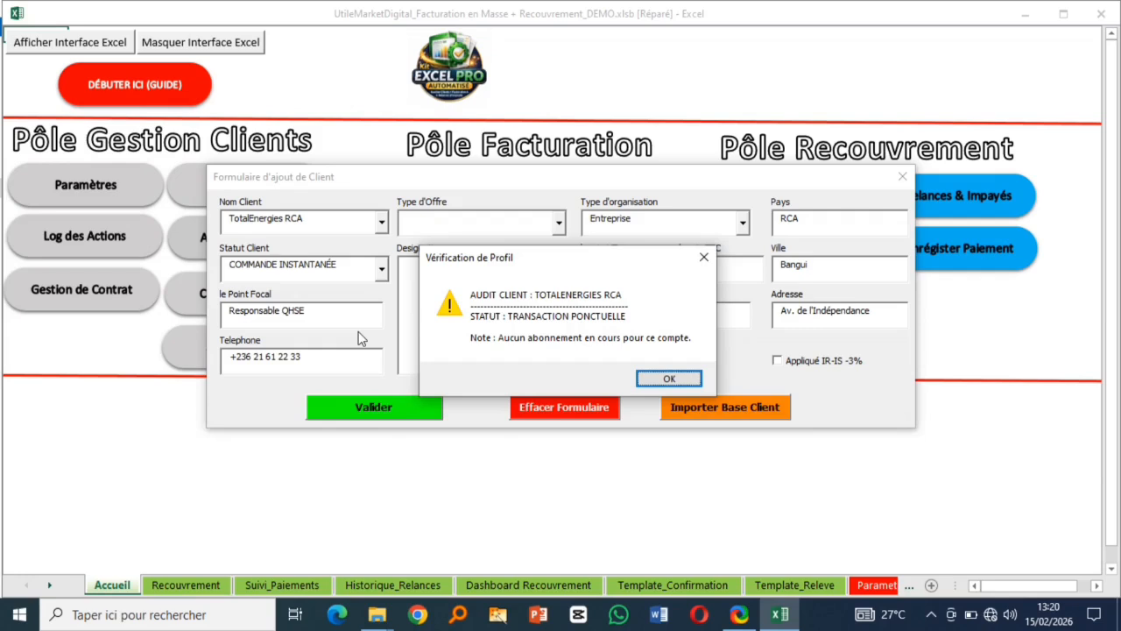
click(669, 378)
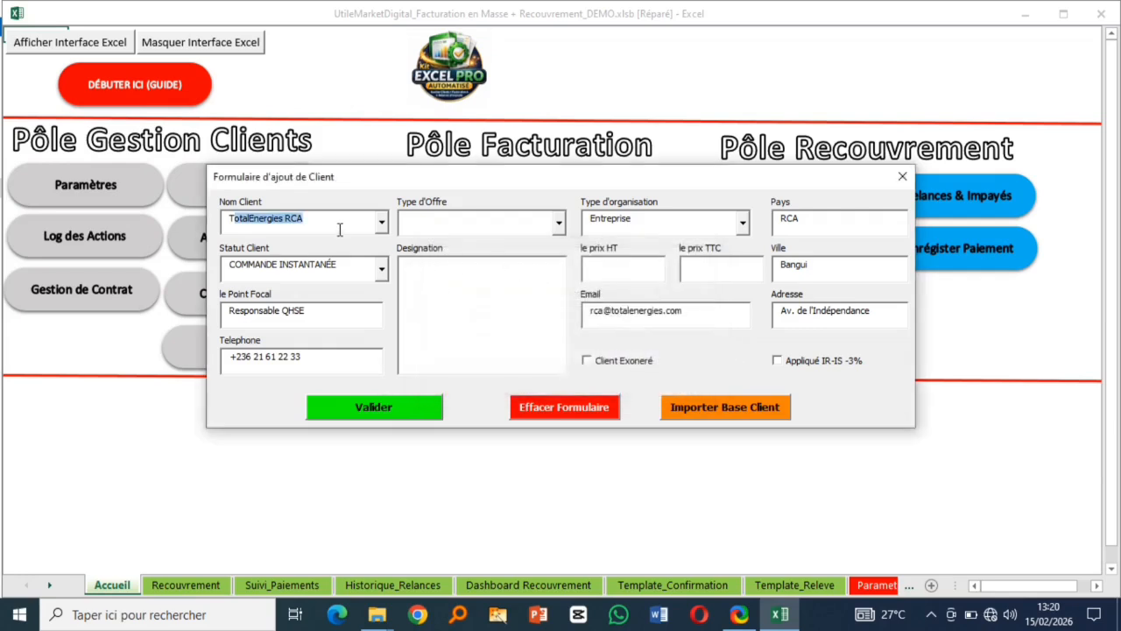
key(BackSpace)
key(BackSpace)
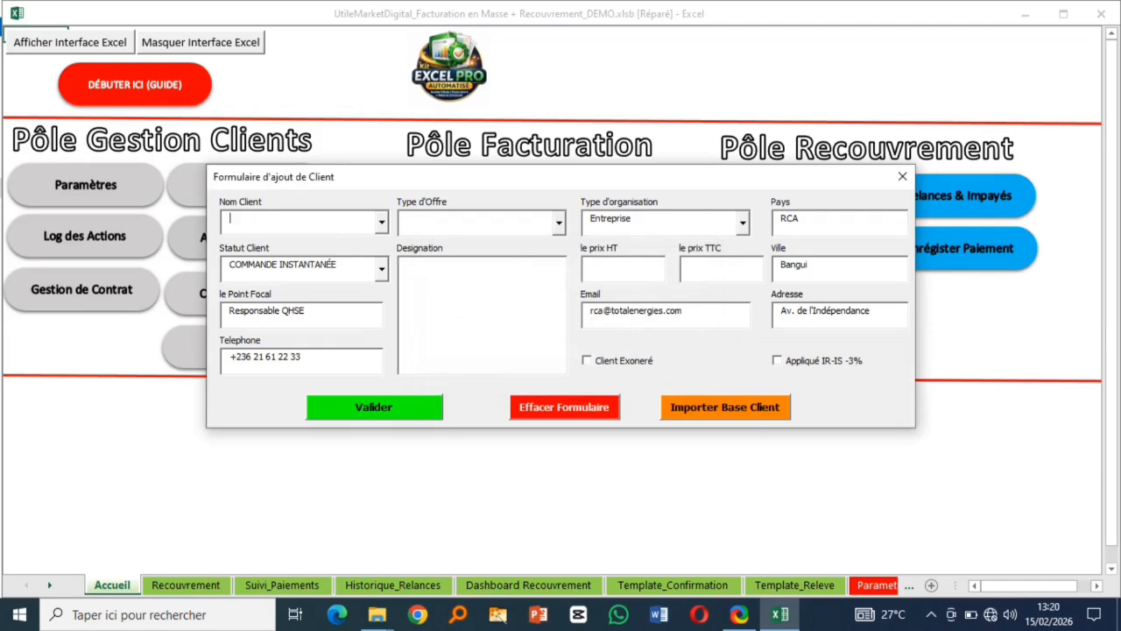
text(Restaurant Le Relais)
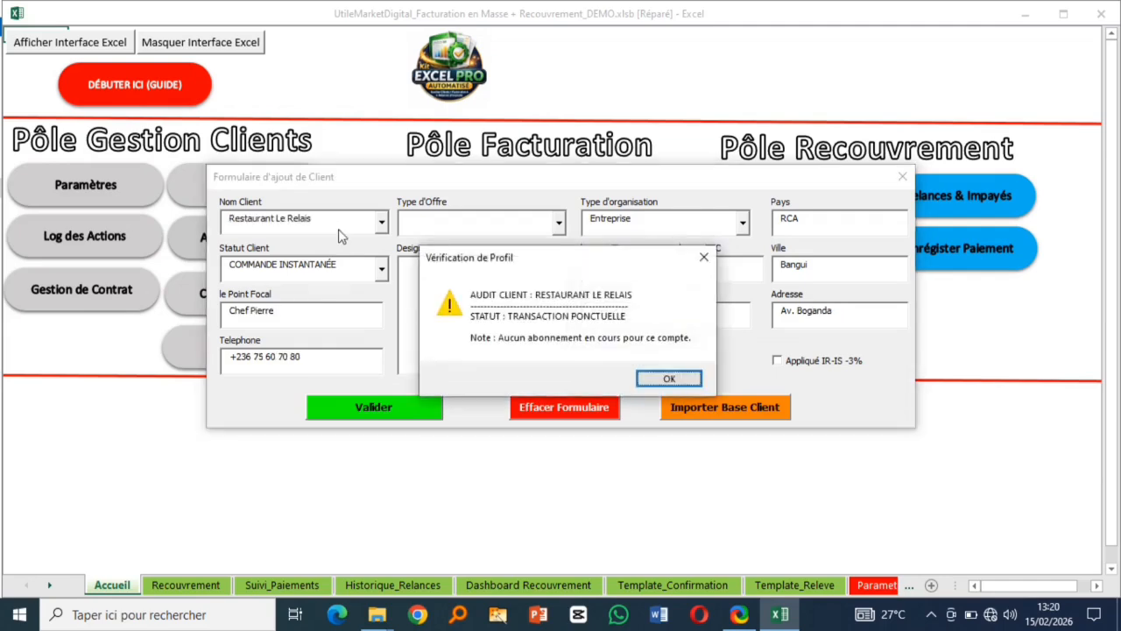
click(670, 377)
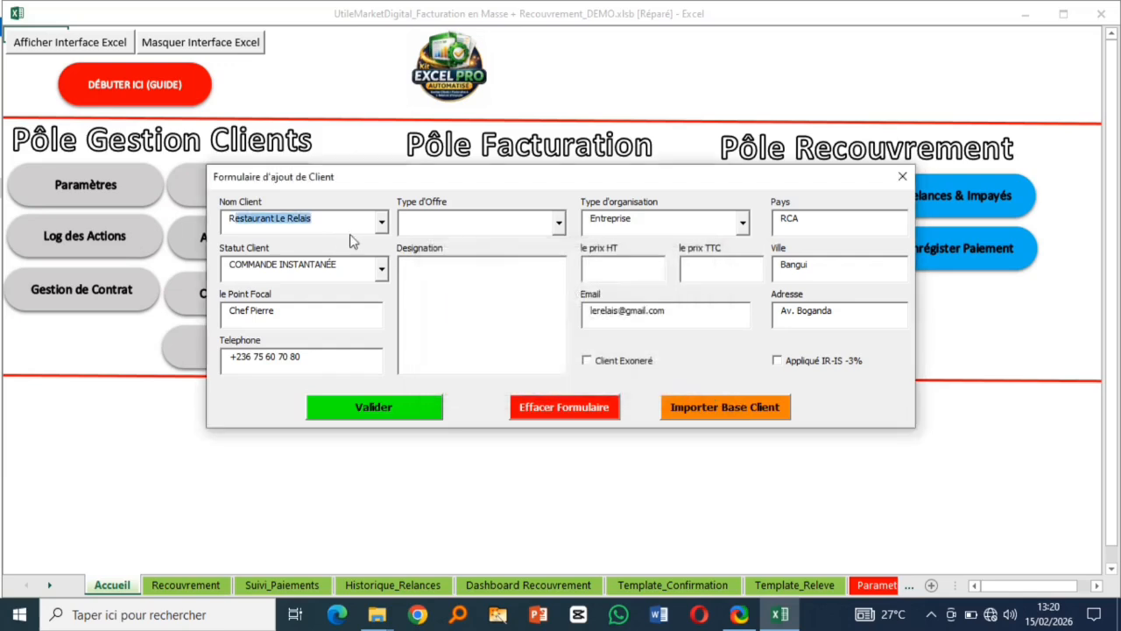
text(eGIS)
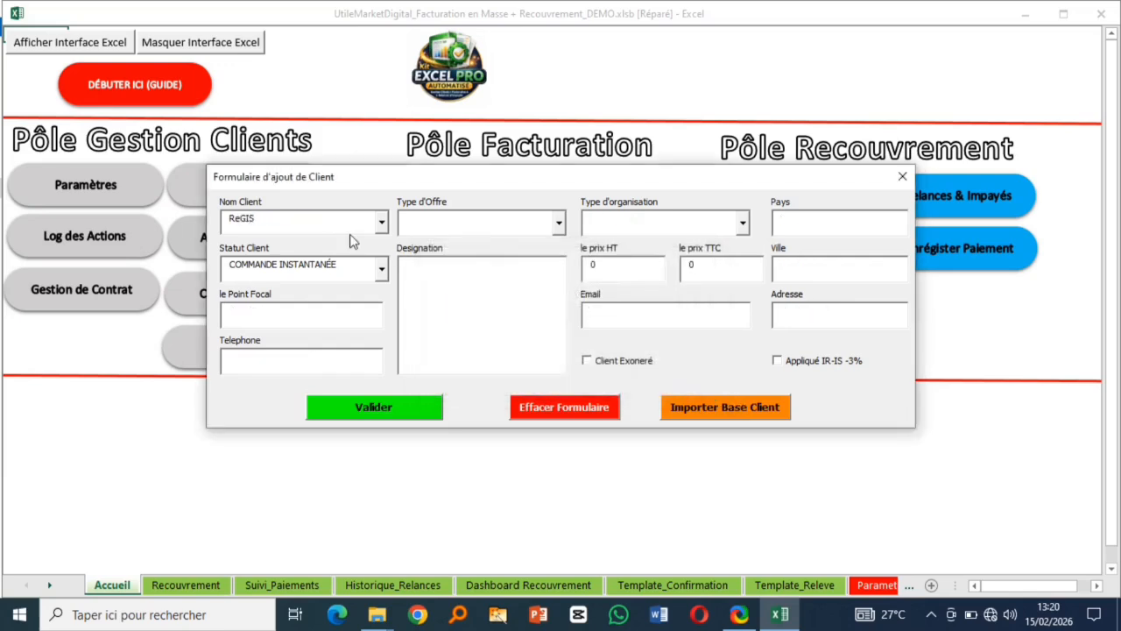
key(BackSpace)
key(BackSpace)
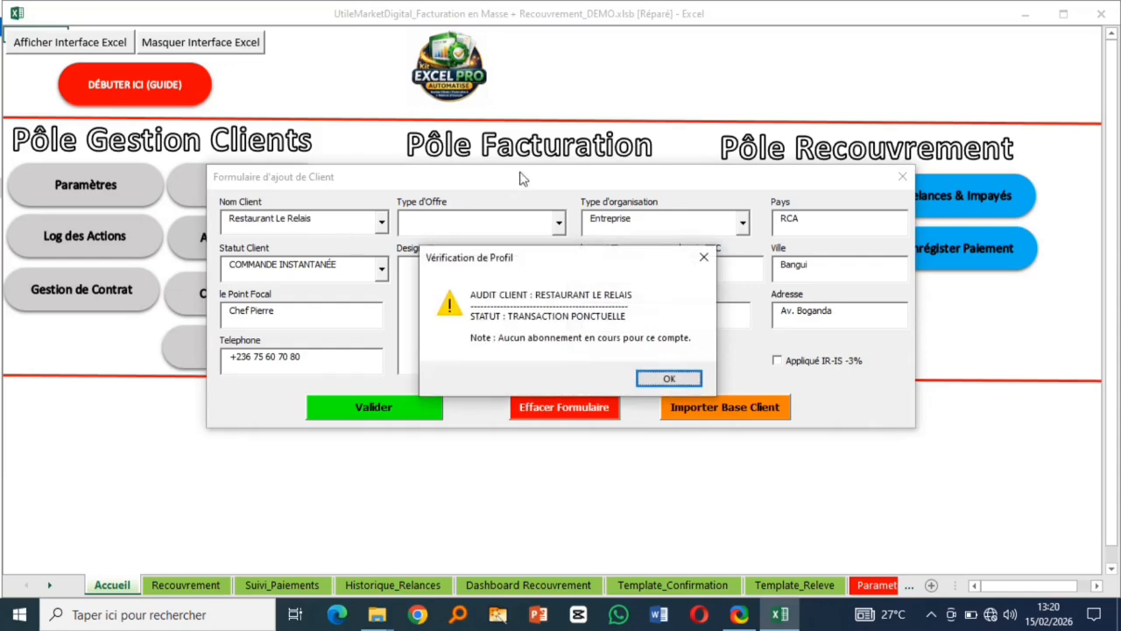
click(703, 256)
text(G)
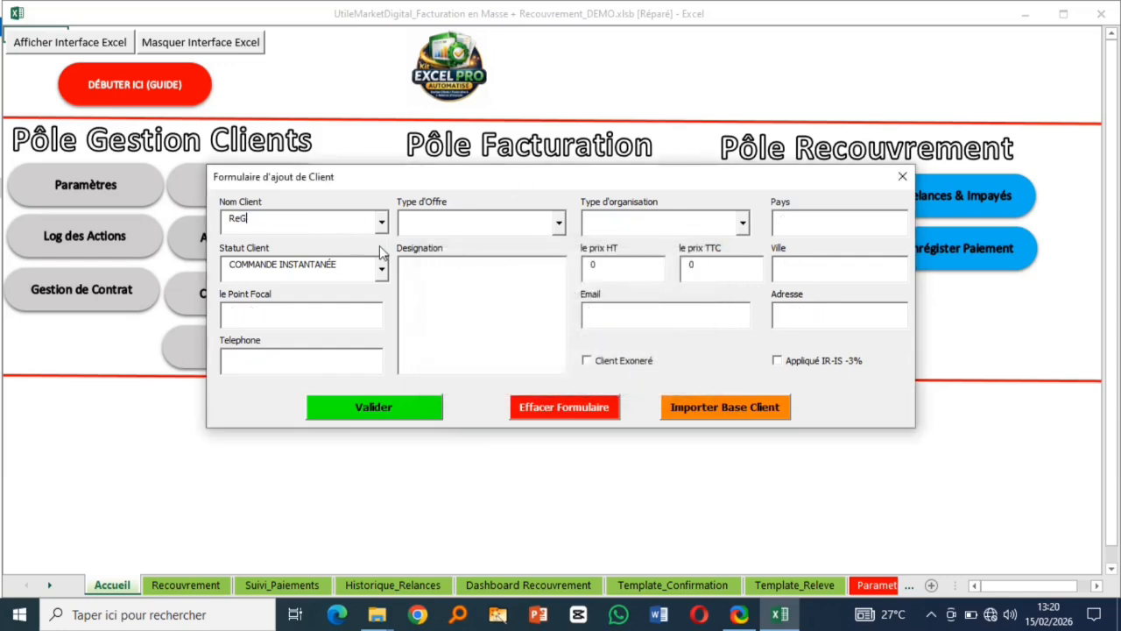
text(IS PAUL)
- Choose the STRATEGIE SOCIAL MEDIA offer with its first service and set the organisation type to Particulier
click(558, 224)
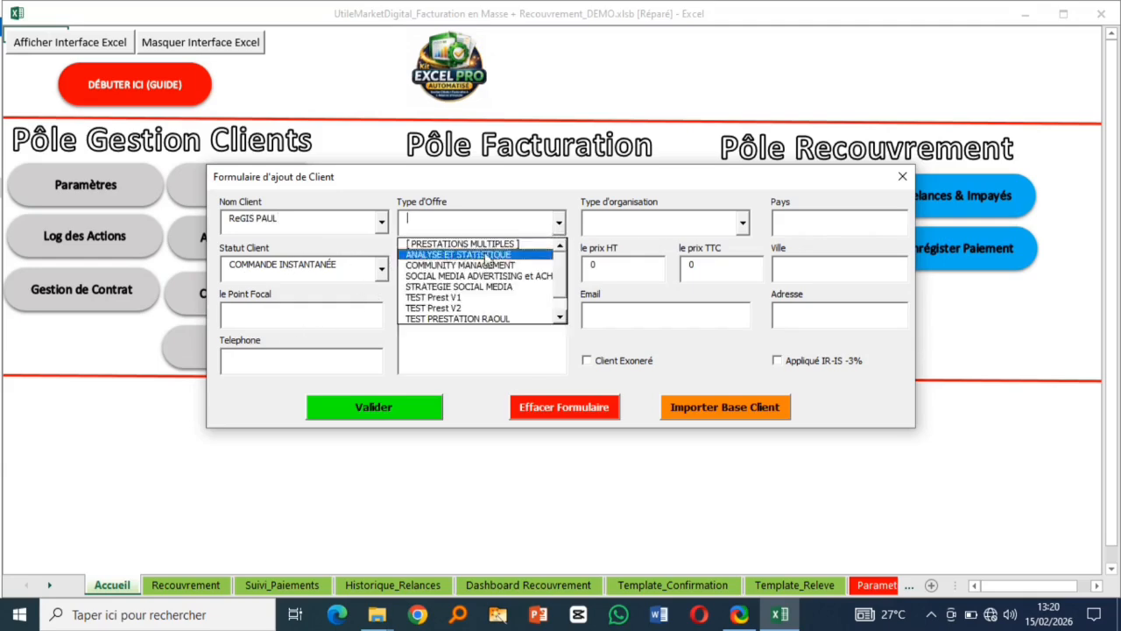
click(459, 291)
click(493, 264)
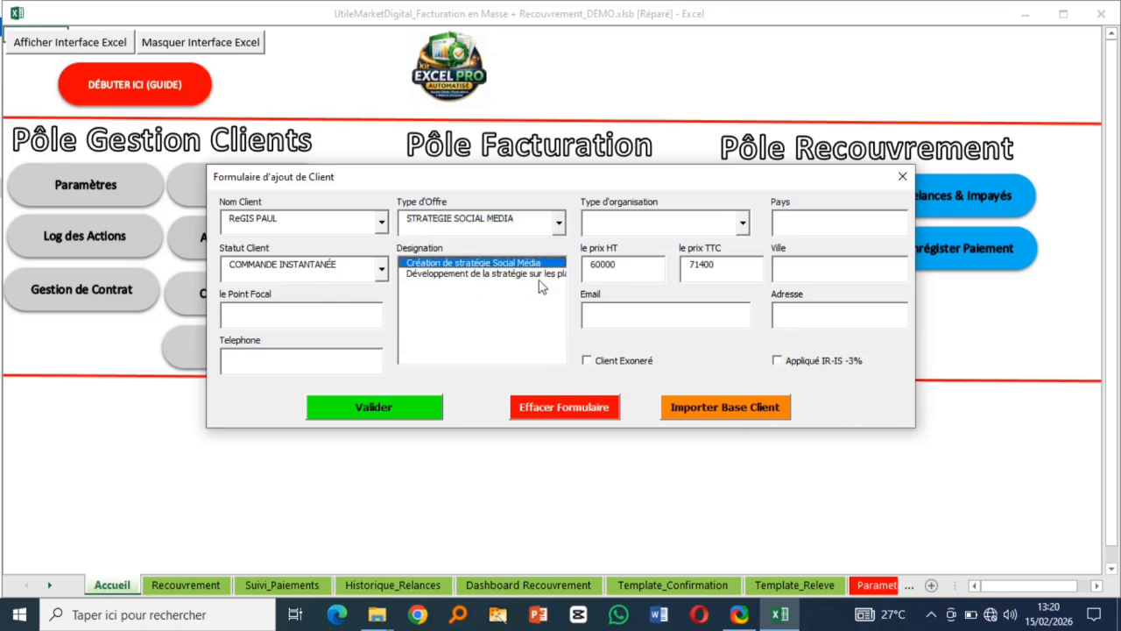
click(742, 224)
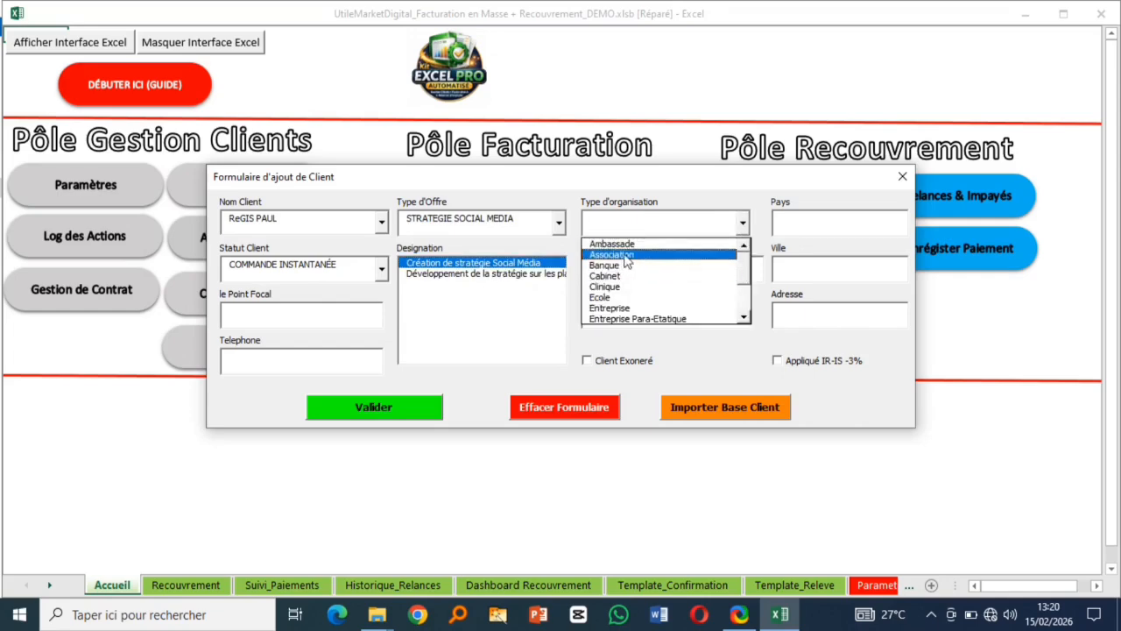
click(616, 311)
click(742, 226)
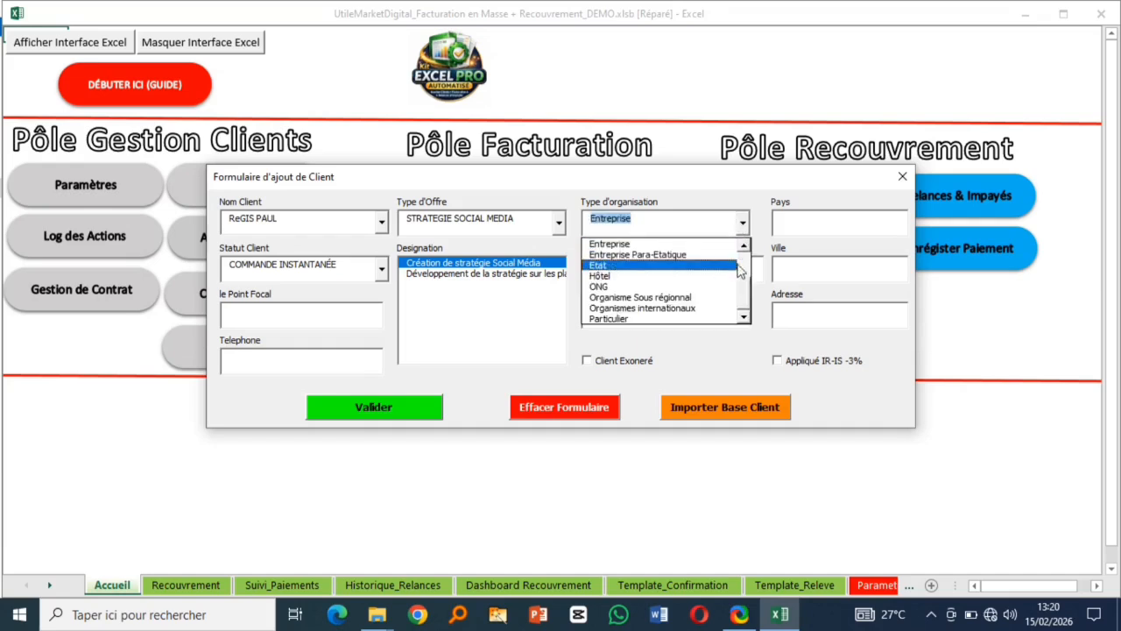
click(606, 319)
- Set country CENTRAFRIQUE and city Bangui, and tick Client Exoneré and Appliqué IR-IS -3%
click(848, 224)
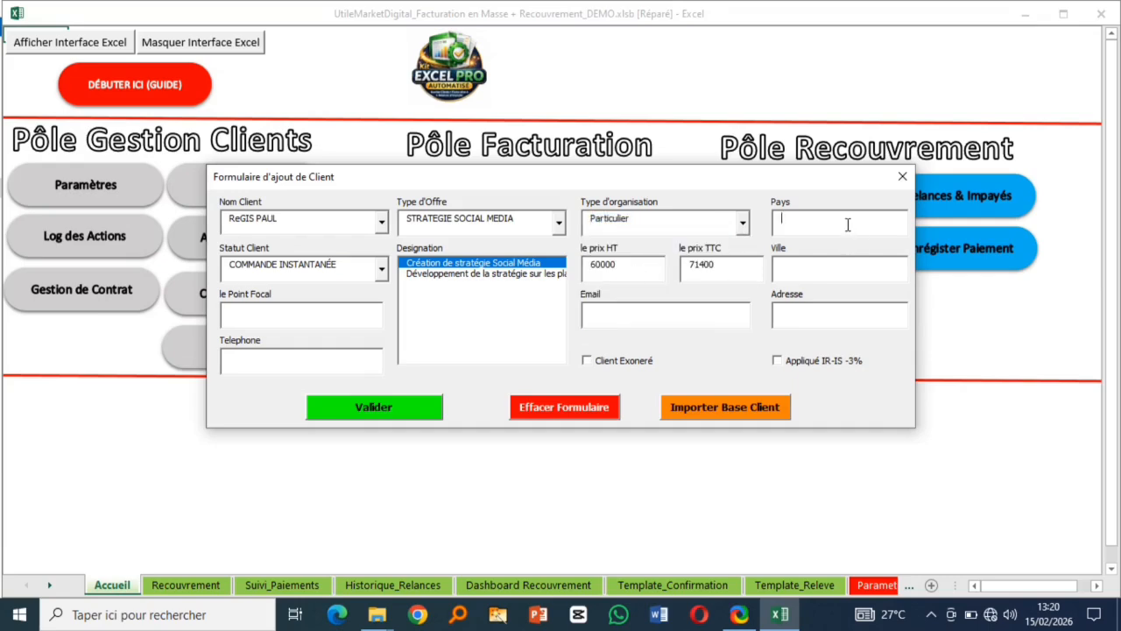
text(CENTRAFR)
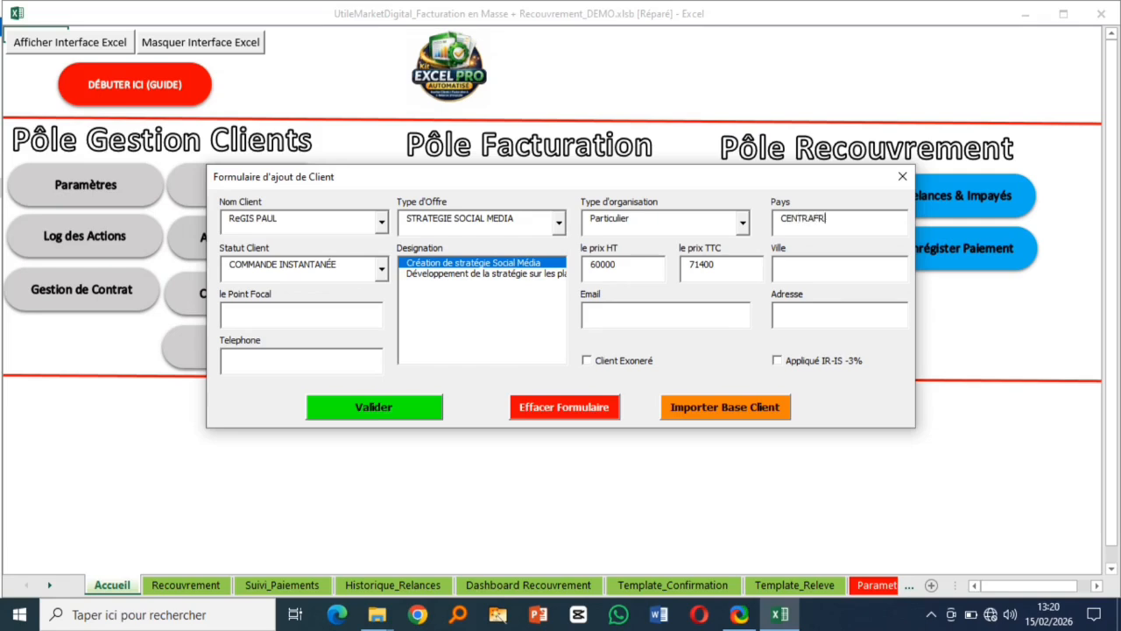
text(IQUE)
click(830, 269)
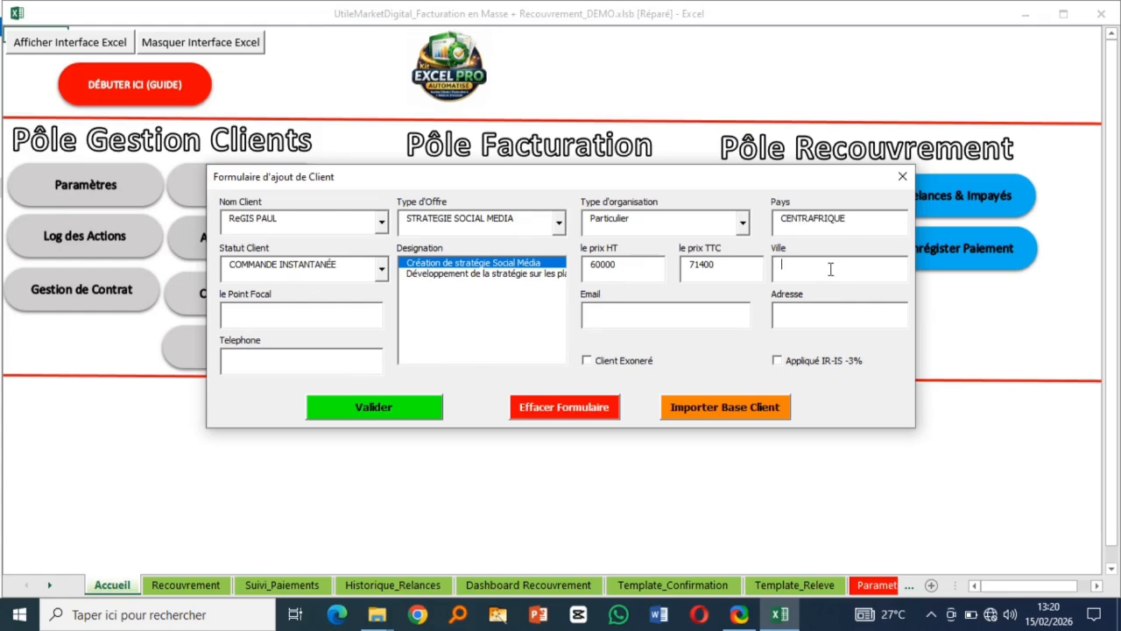
text(BANGUI)
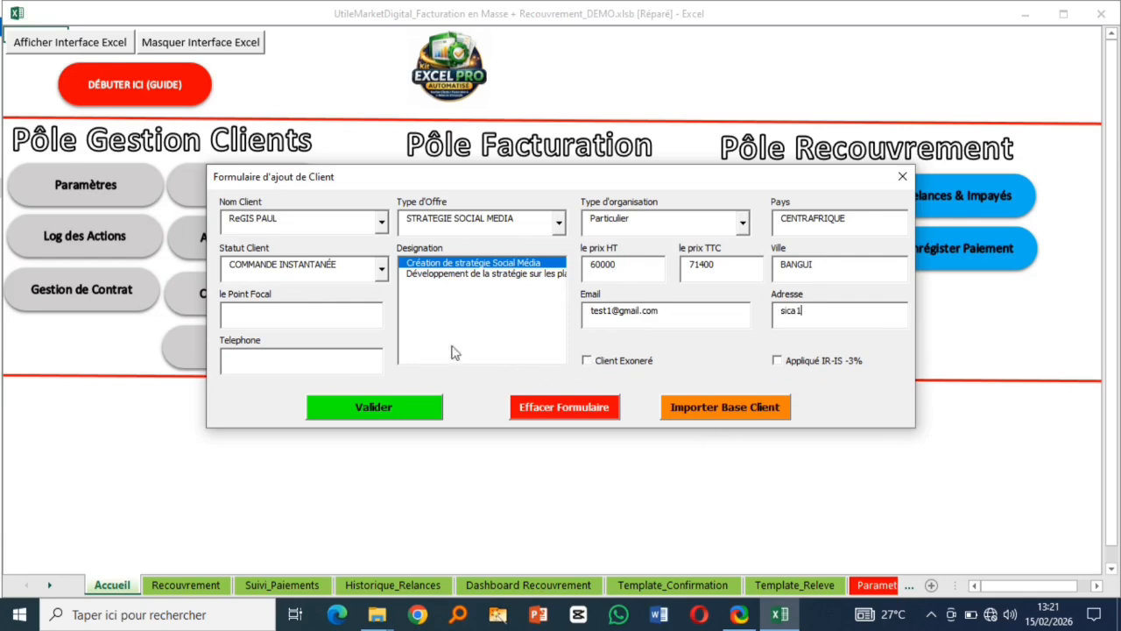
click(587, 361)
click(777, 361)
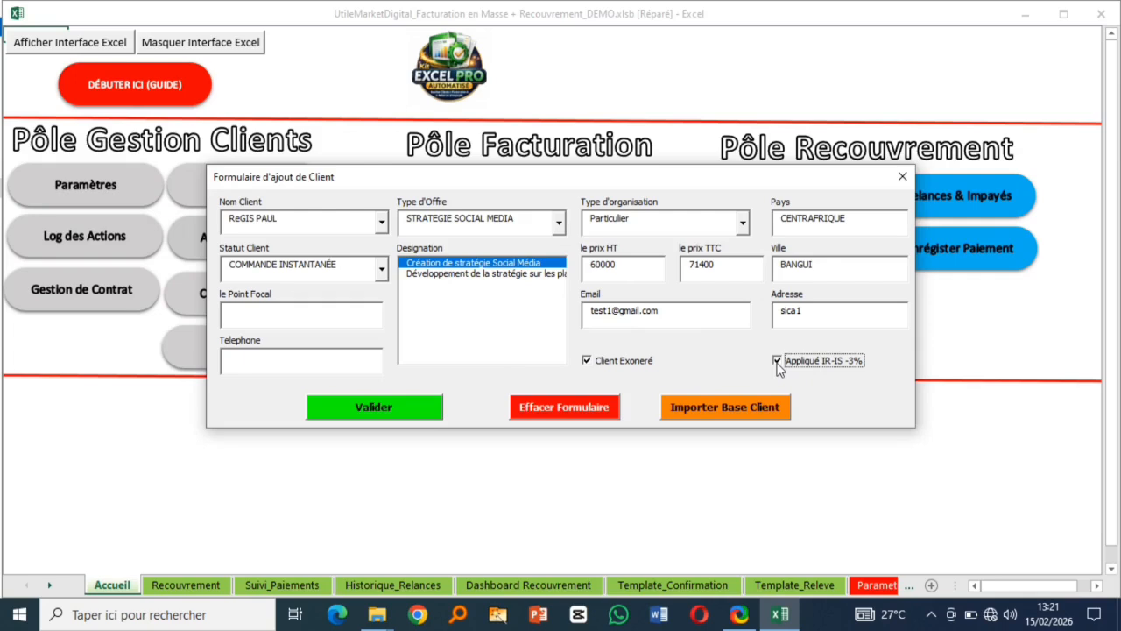
- Fill in the point of contact and the client's phone number, then validate the new client
click(326, 310)
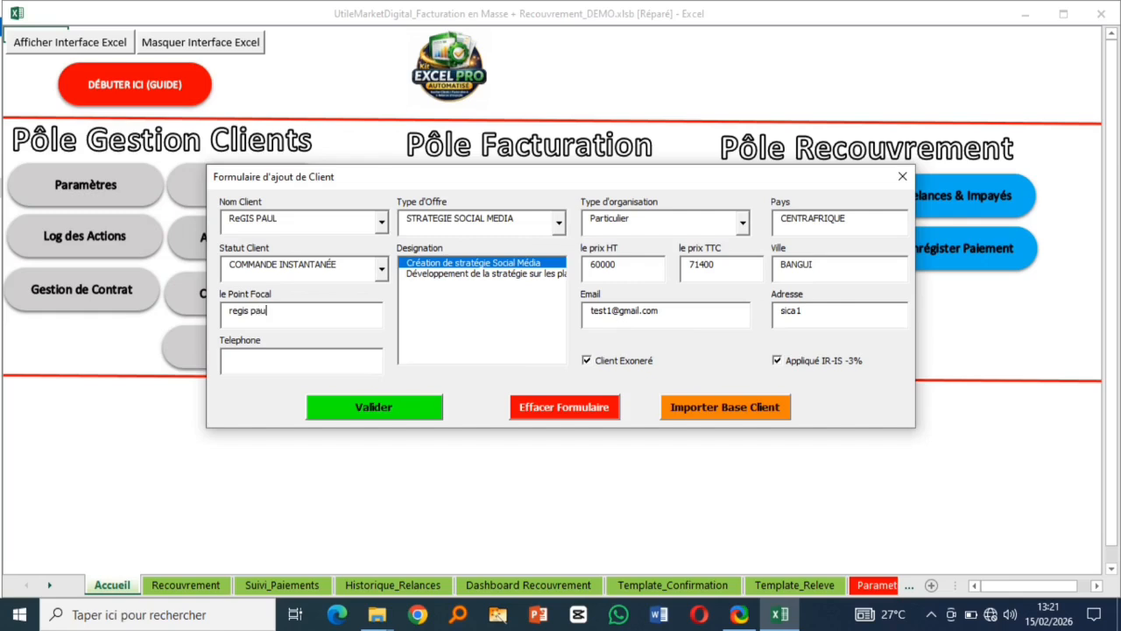
click(272, 354)
text(70028061)
click(381, 412)
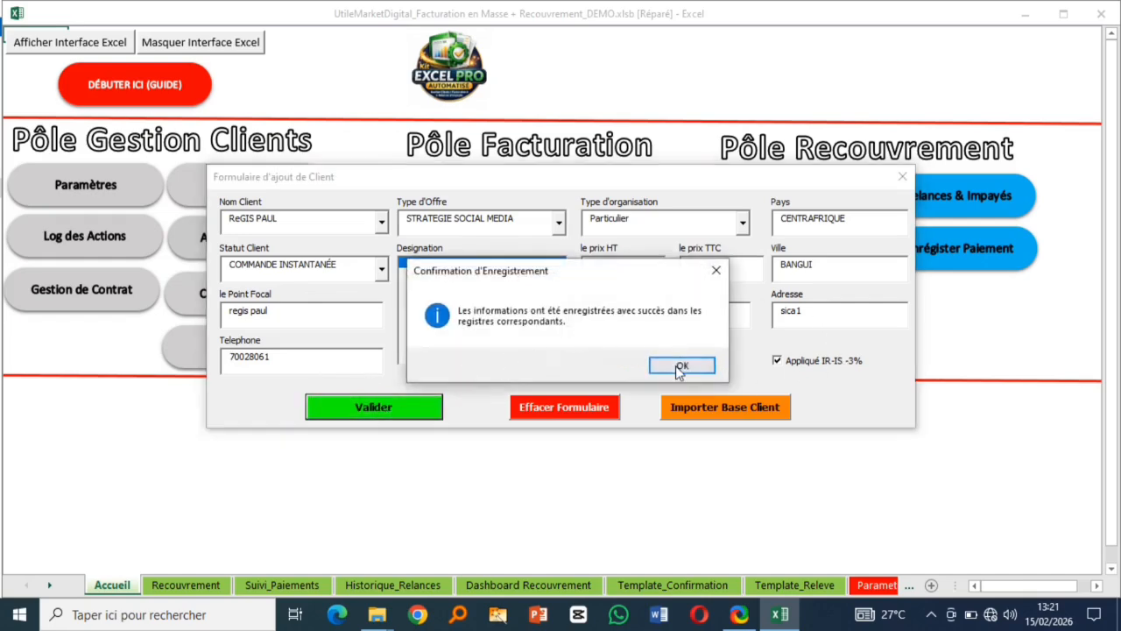
click(680, 367)
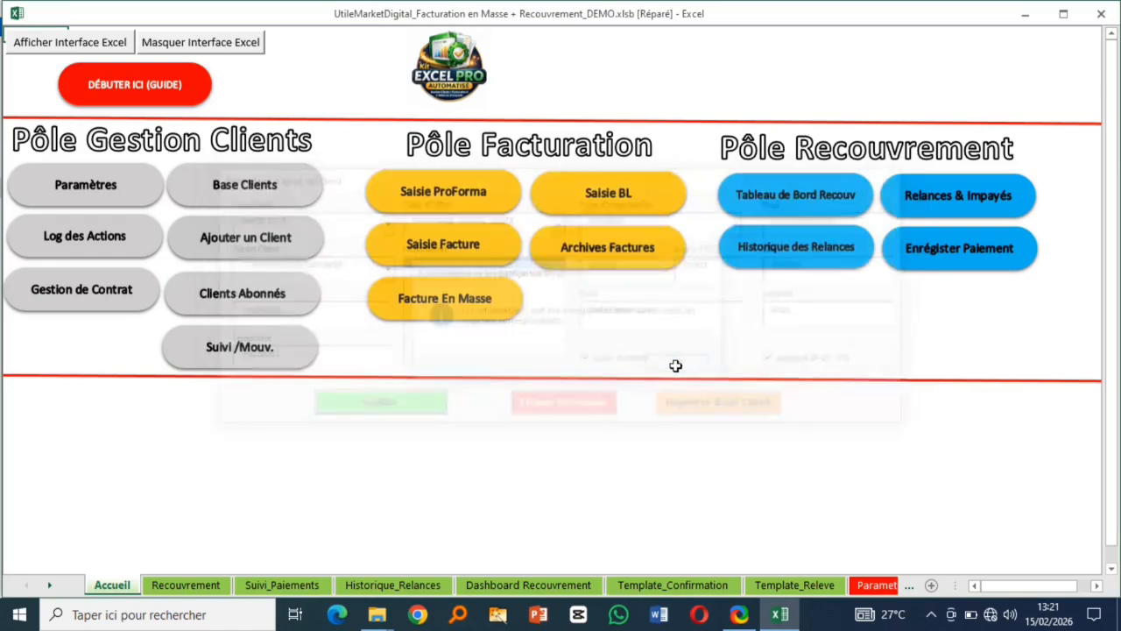
- Review the Log des Actions sheet, then return to the Accueil dashboard
click(85, 248)
scroll(427, 331, down, 6)
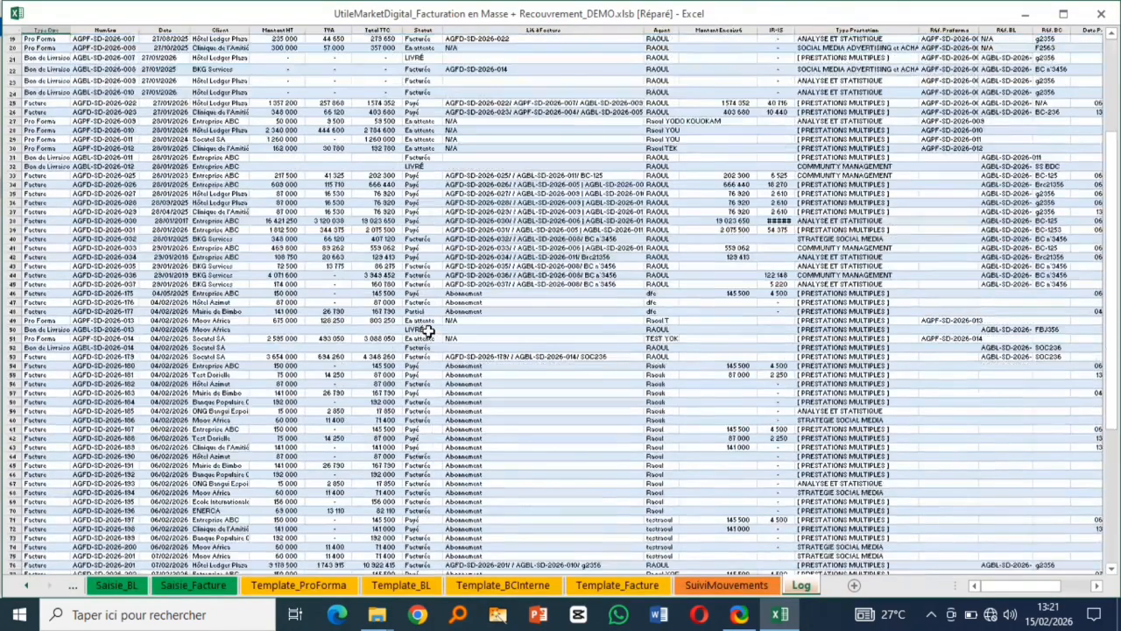
scroll(429, 329, down, 9)
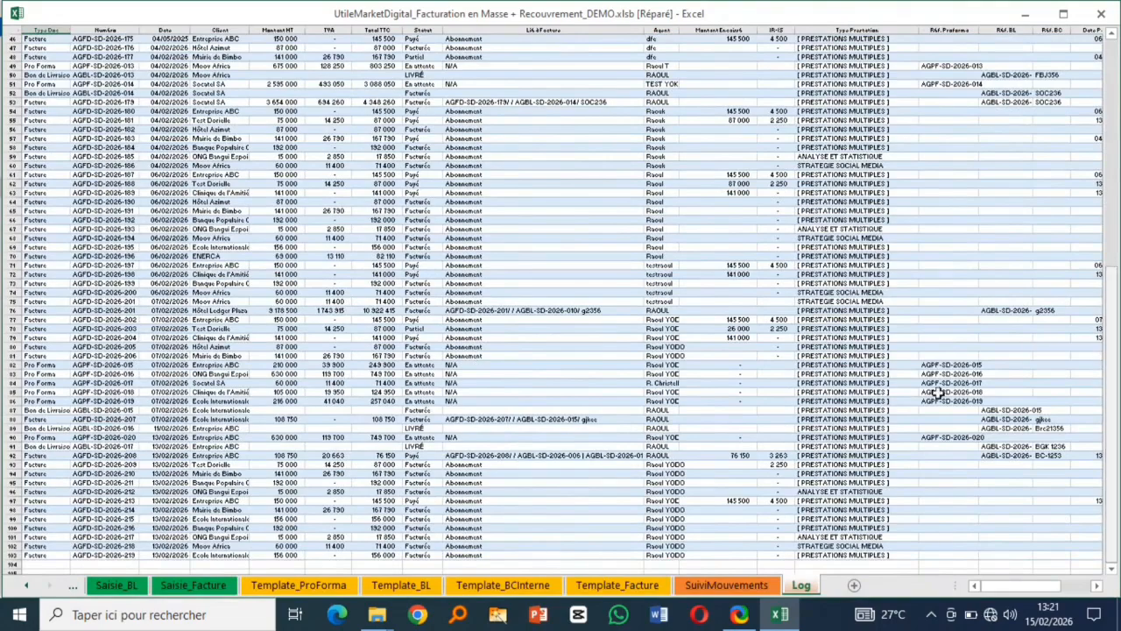
scroll(392, 364, down, 4)
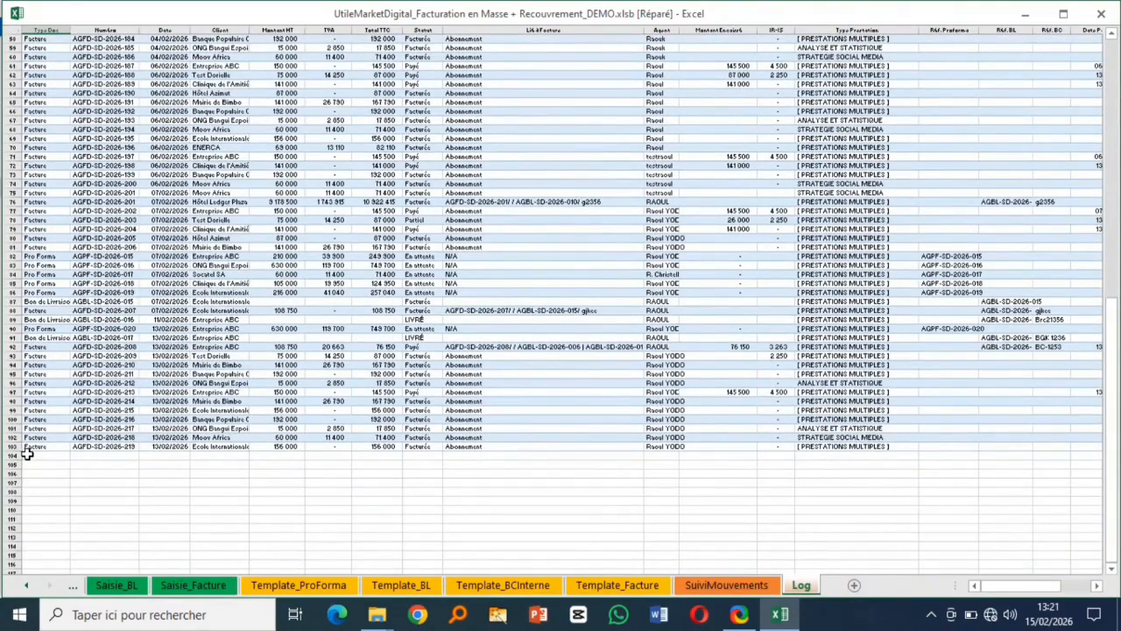
scroll(280, 351, up, 6)
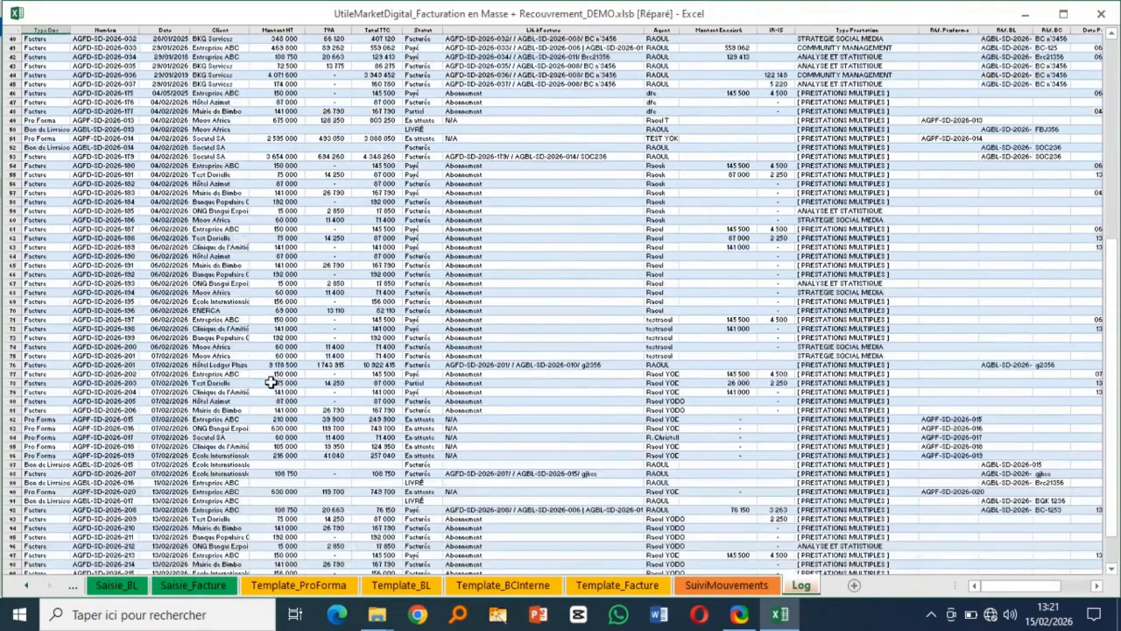
scroll(272, 382, up, 13)
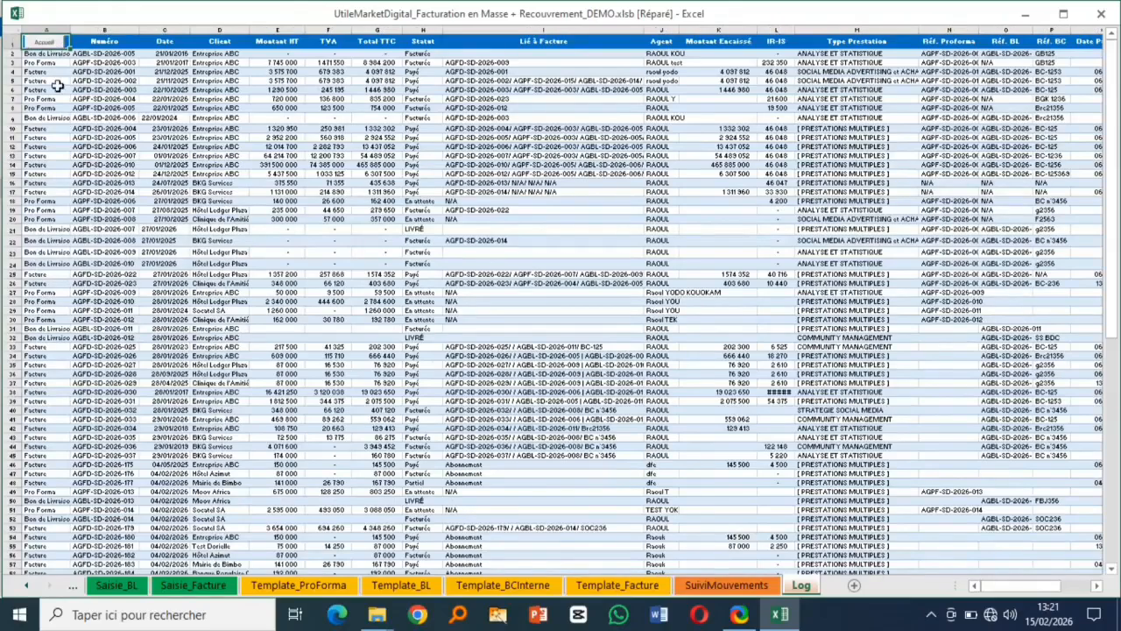
click(41, 43)
click(44, 46)
- Check the new client CL-057 in row 58 of the Base Clients sheet
click(250, 187)
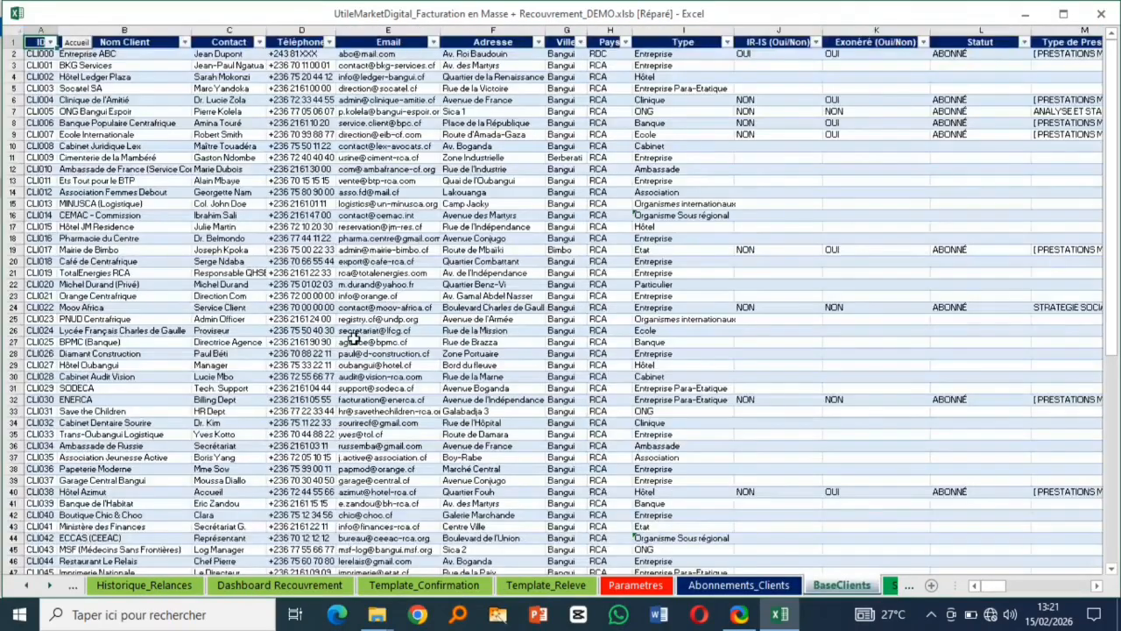
scroll(354, 340, down, 12)
scroll(178, 342, up, 3)
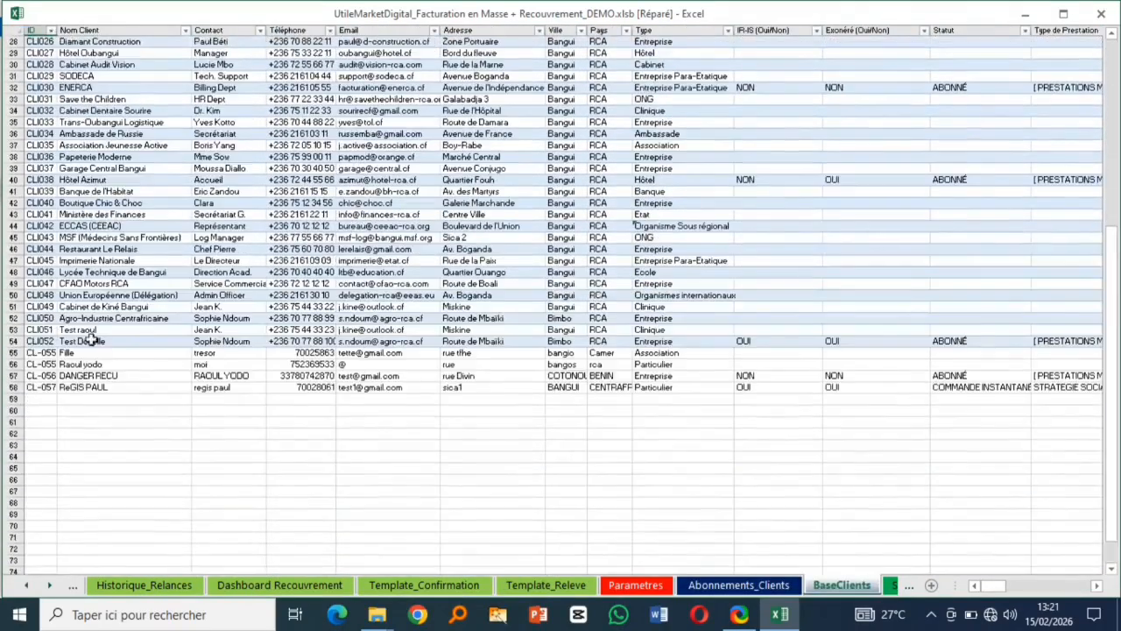
click(22, 394)
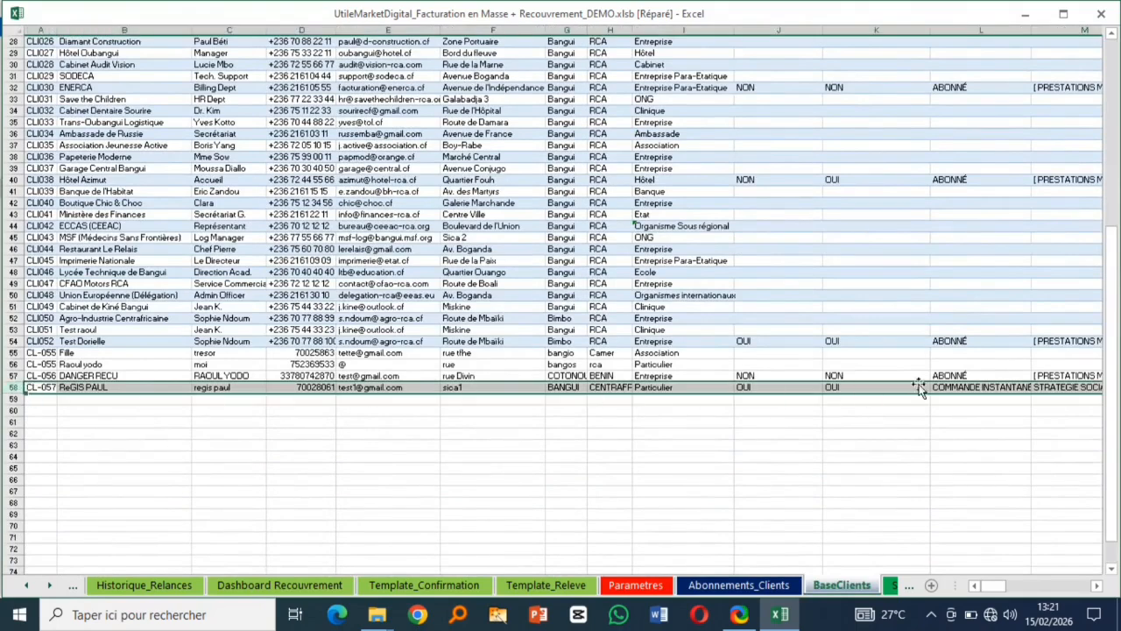
click(45, 387)
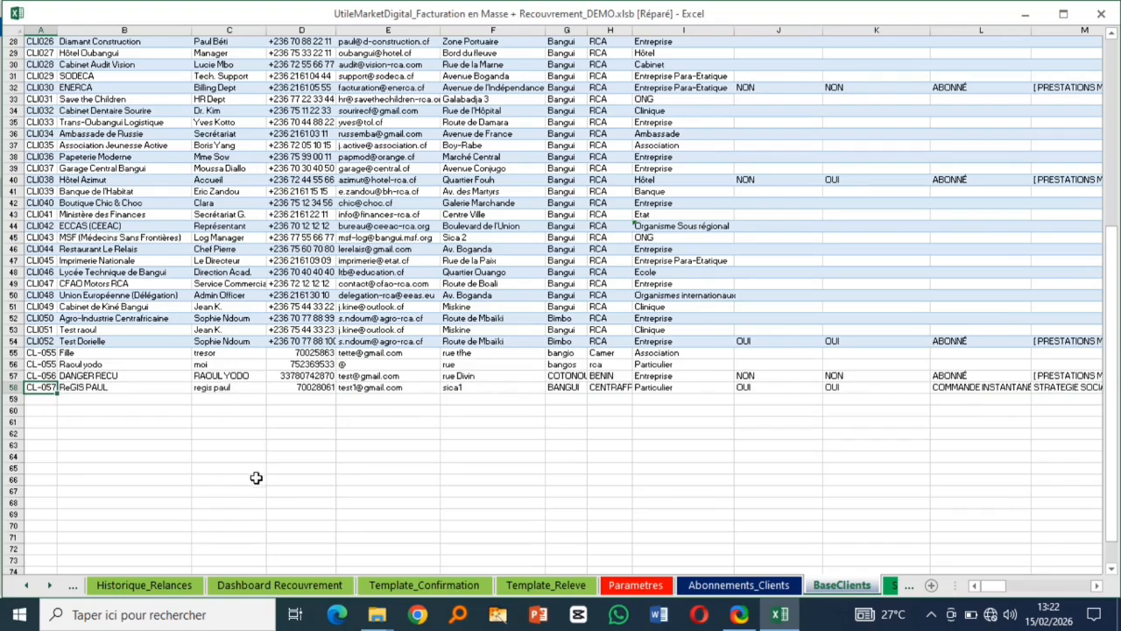
click(725, 587)
- View the Abonnements_Clients sheet, then open Gestion de Contrat showing 4 expired contracts
click(93, 224)
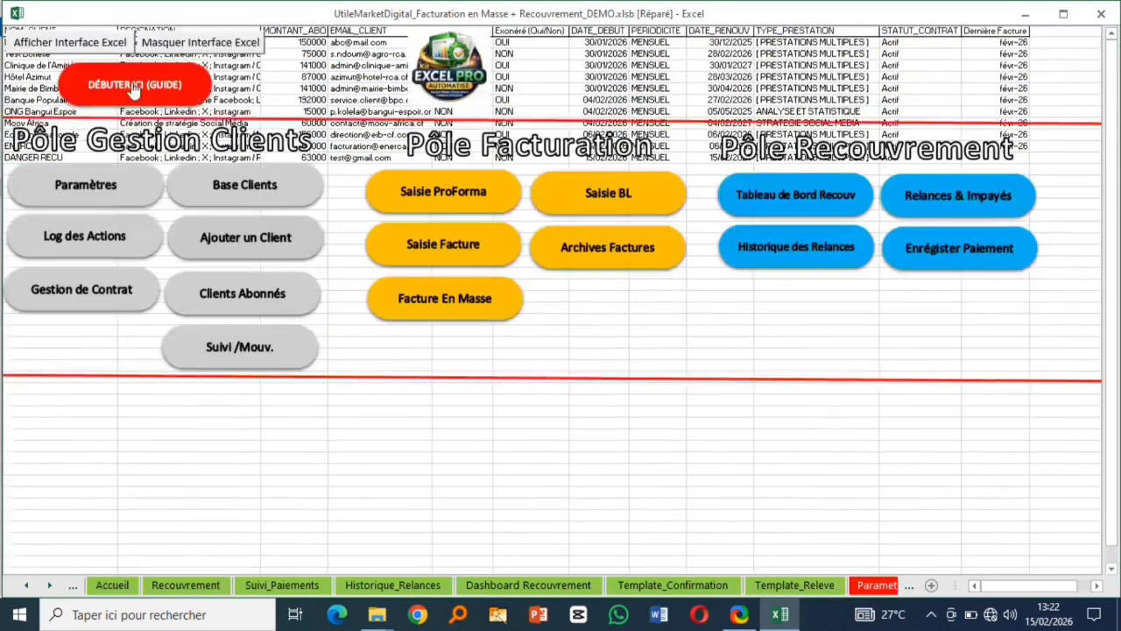
click(104, 43)
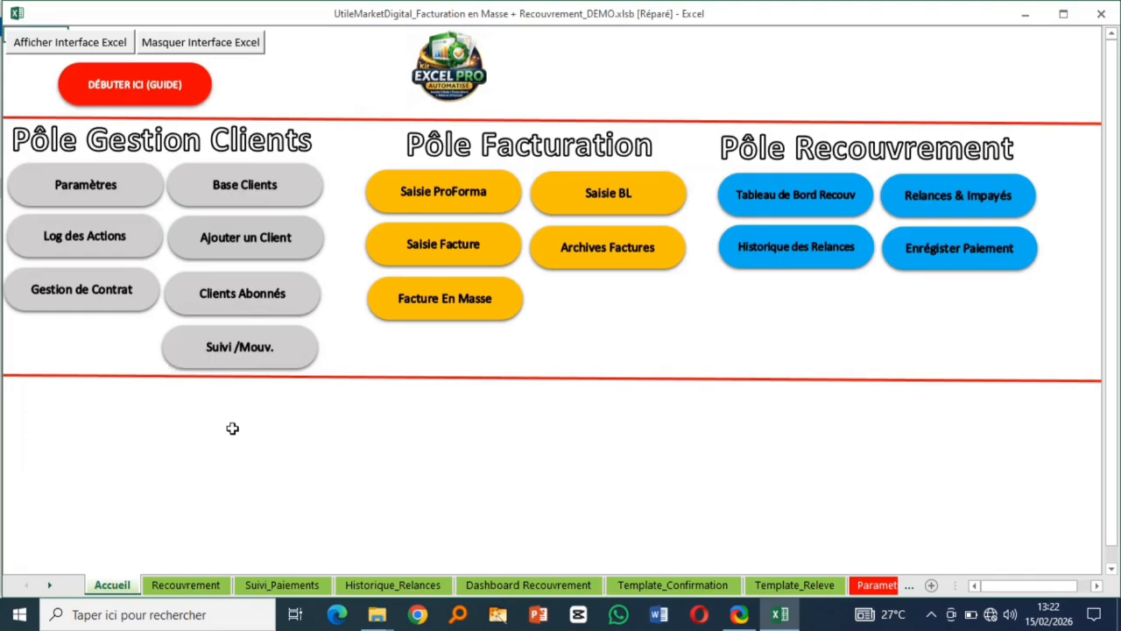
click(77, 295)
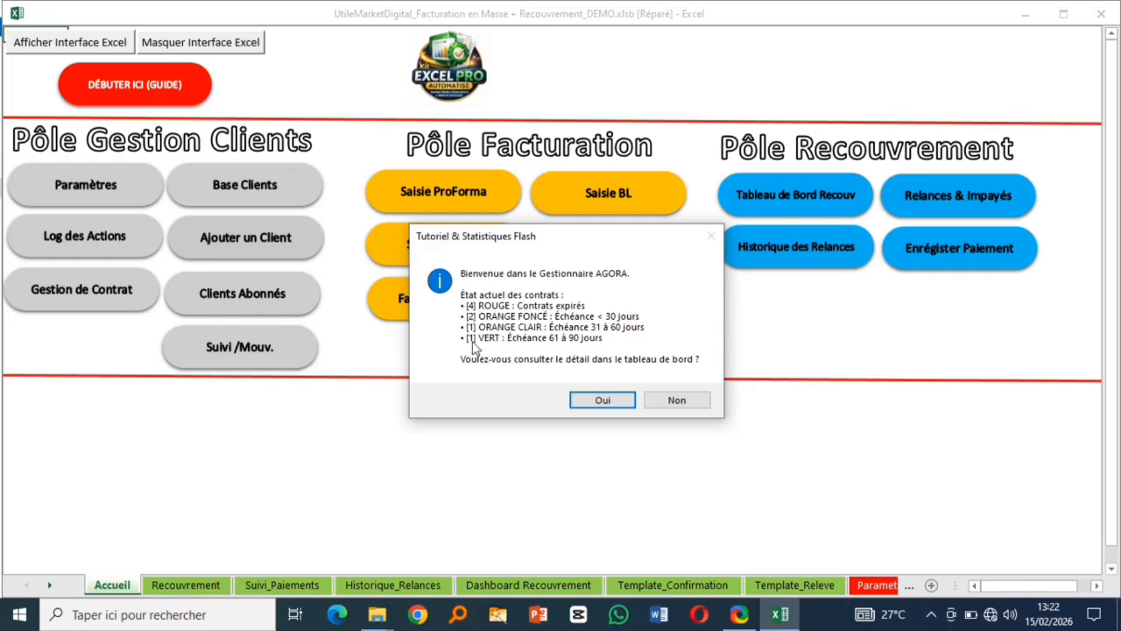
- Open the contract manager and select ENERCA's contract among the listed contracts
click(606, 400)
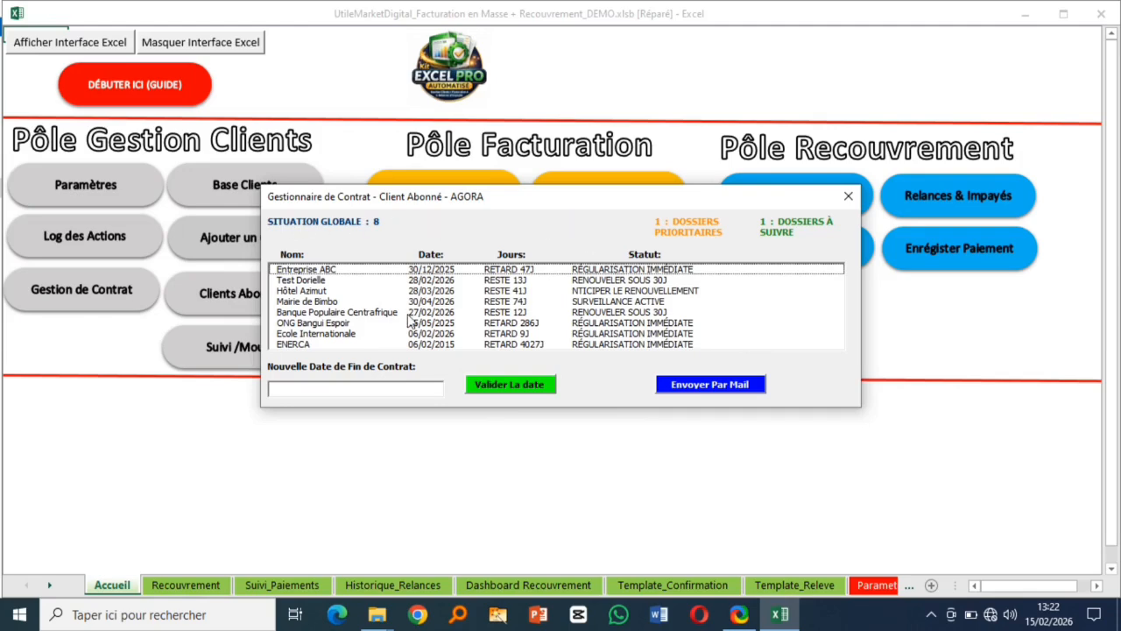
click(428, 303)
click(604, 325)
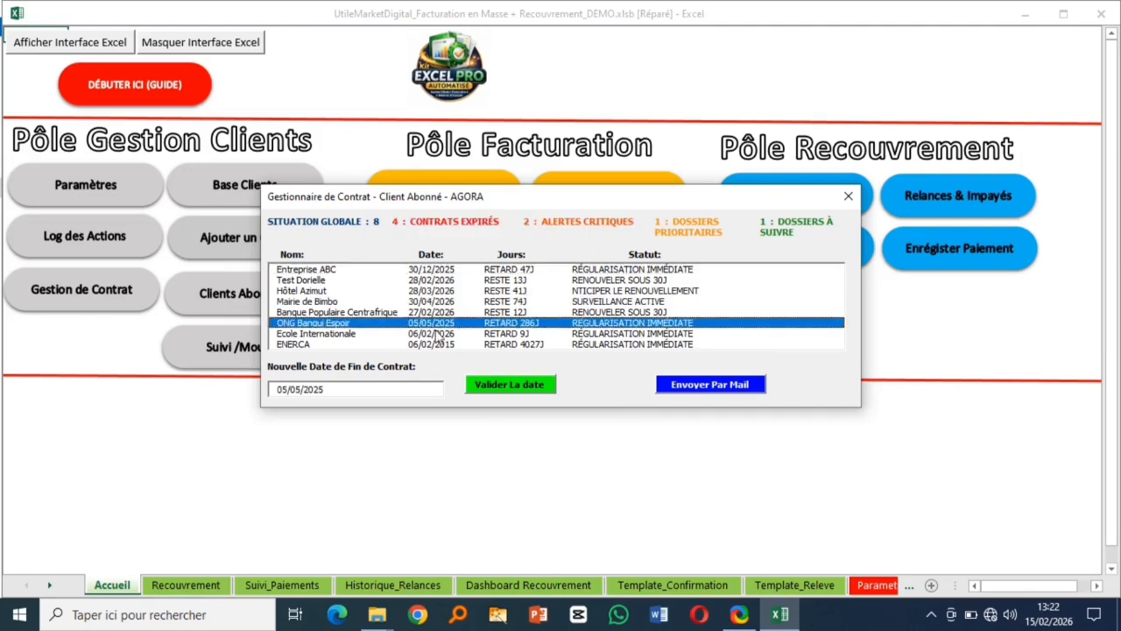
click(300, 333)
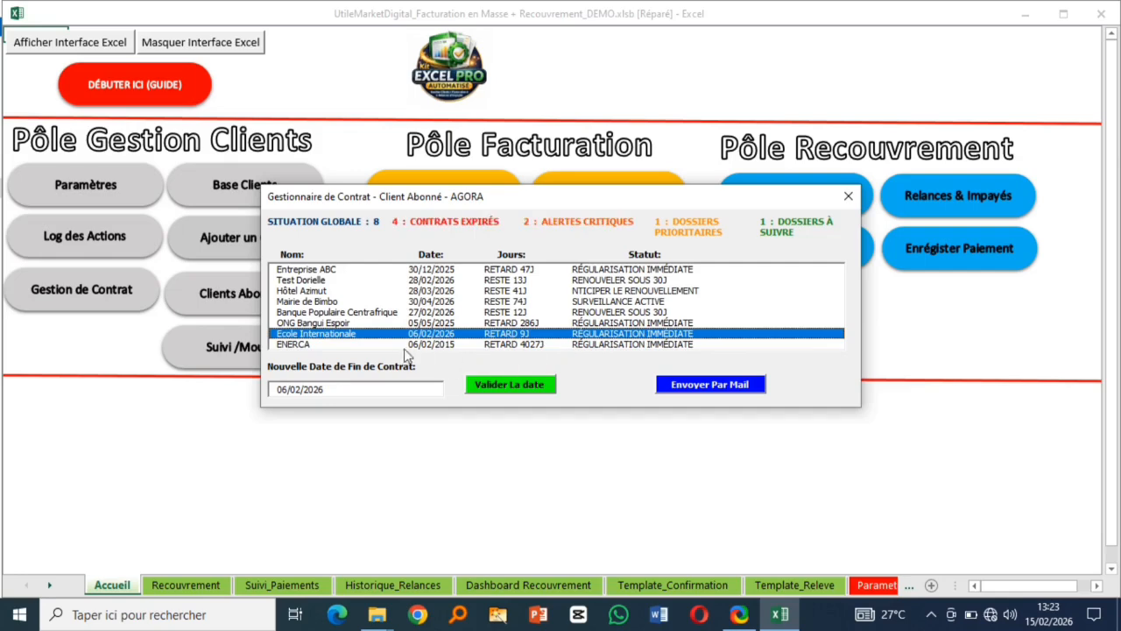
click(294, 344)
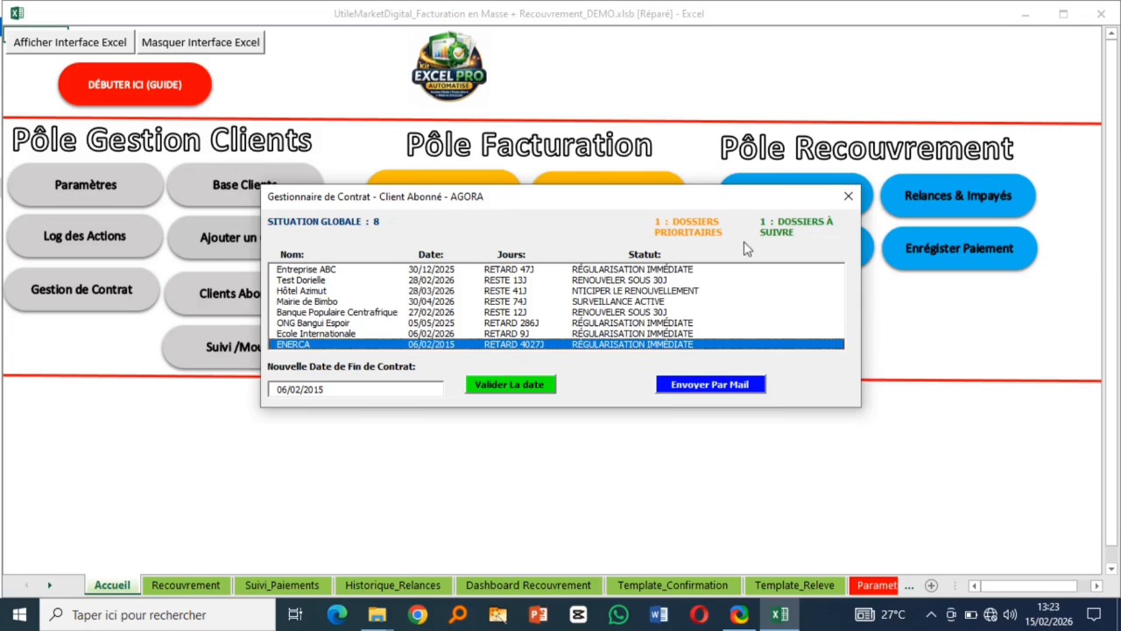
- Change ENERCA's Nouvelle Date de Fin de Contrat to 27/02/2027 and validate it
drag(325, 390, 315, 390)
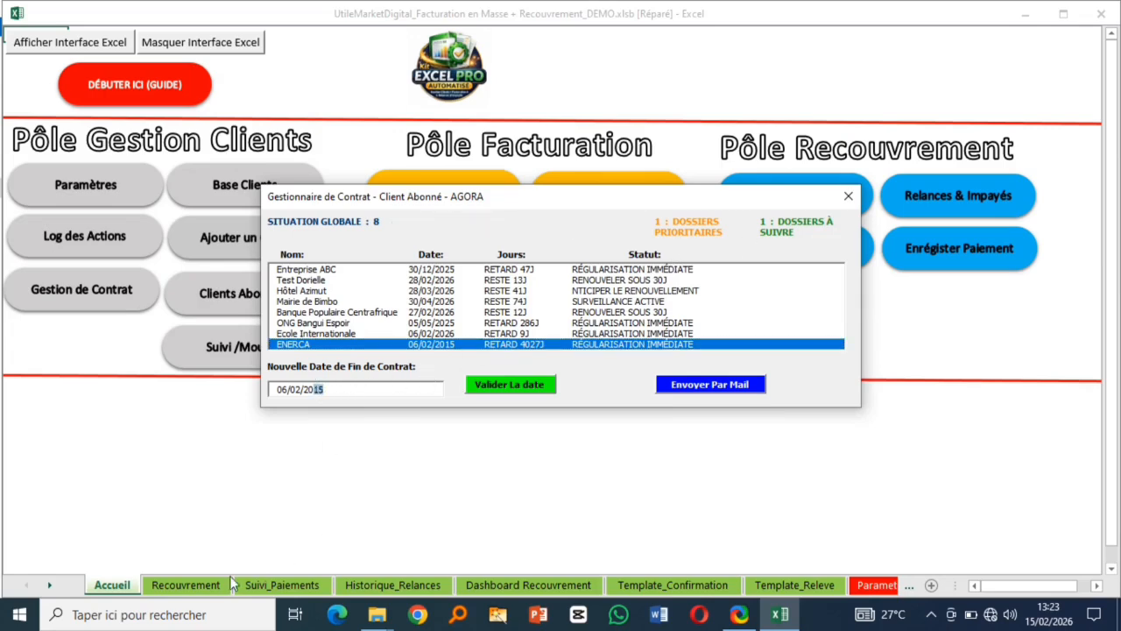
text(26)
drag(288, 387, 273, 385)
text(27)
key(BackSpace)
text(7)
click(532, 386)
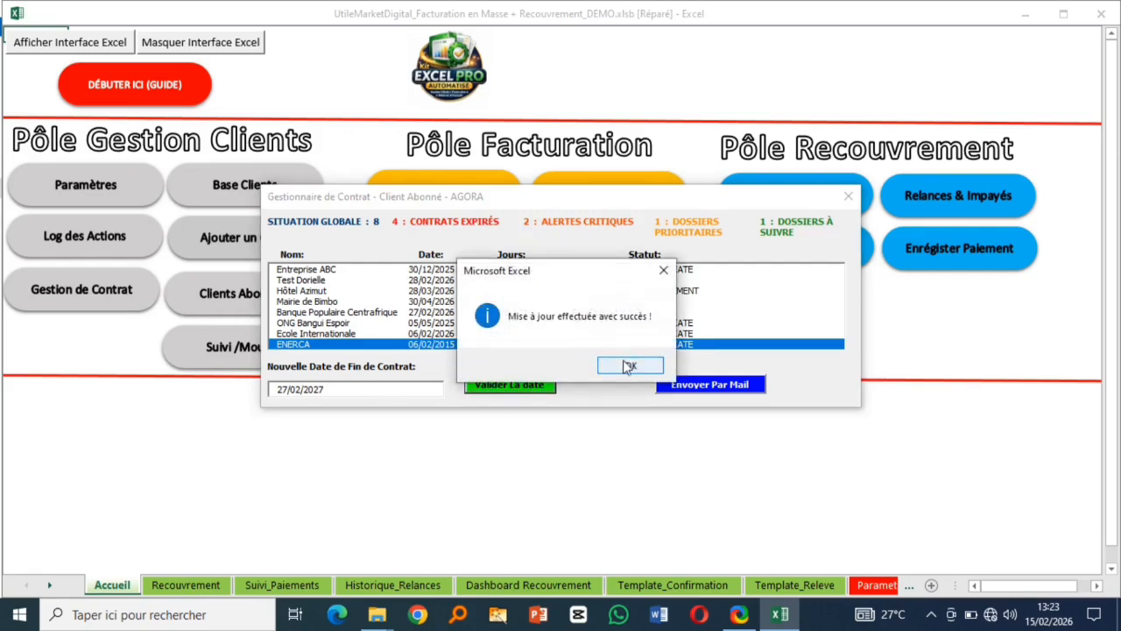
click(627, 366)
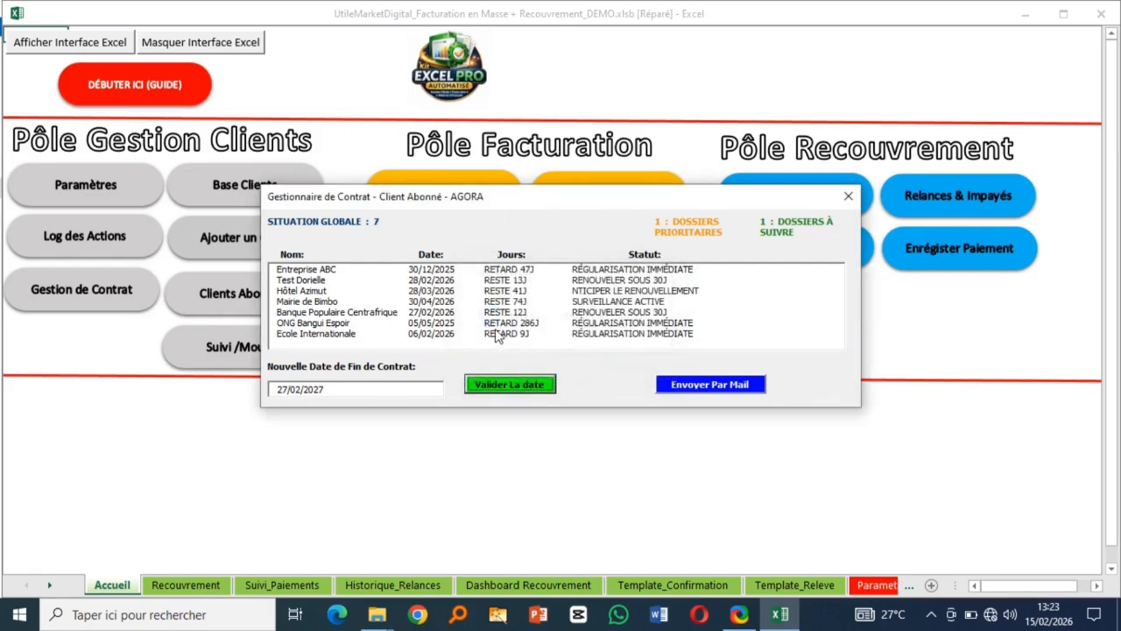
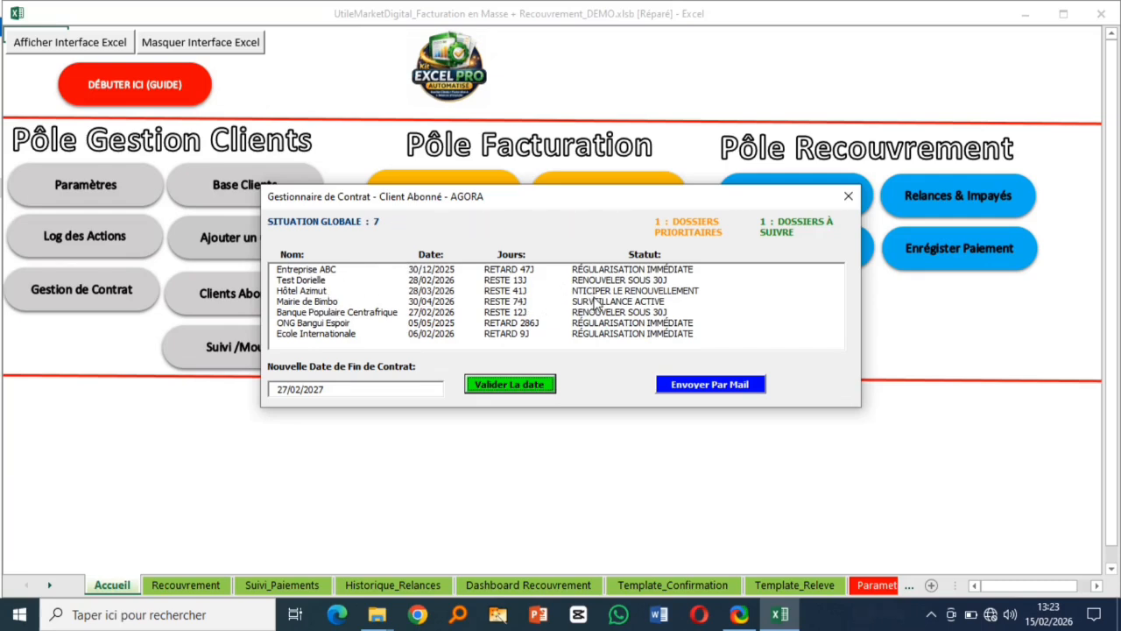
- Email the AGORA contract-renewal report with Envoyer Par Mail and acknowledge the sent-and-archived notice
click(695, 390)
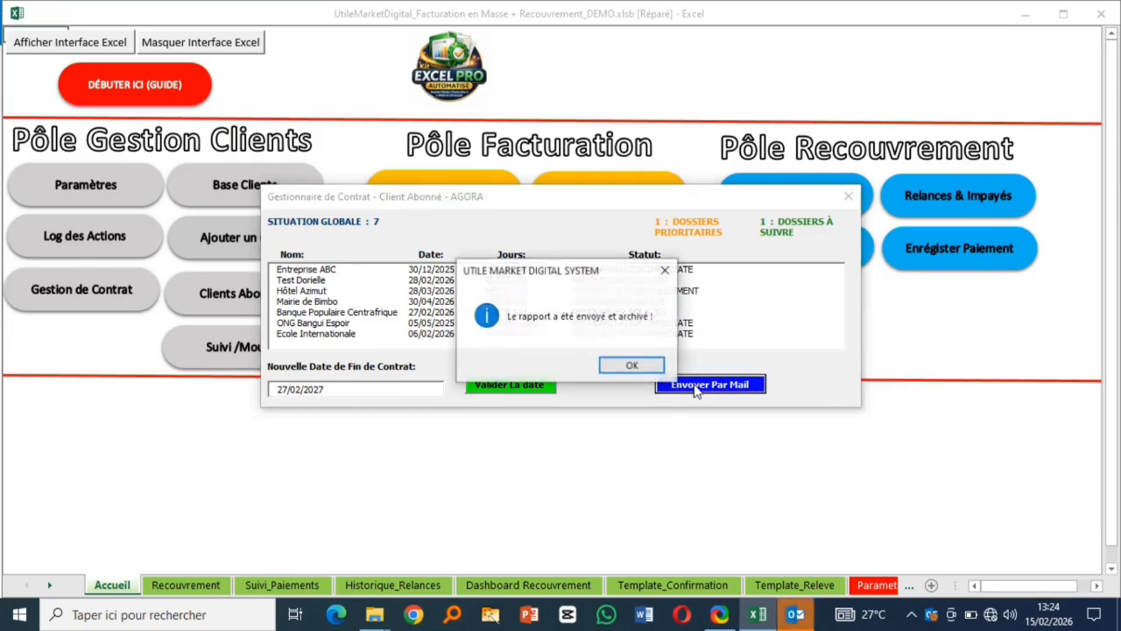
click(629, 366)
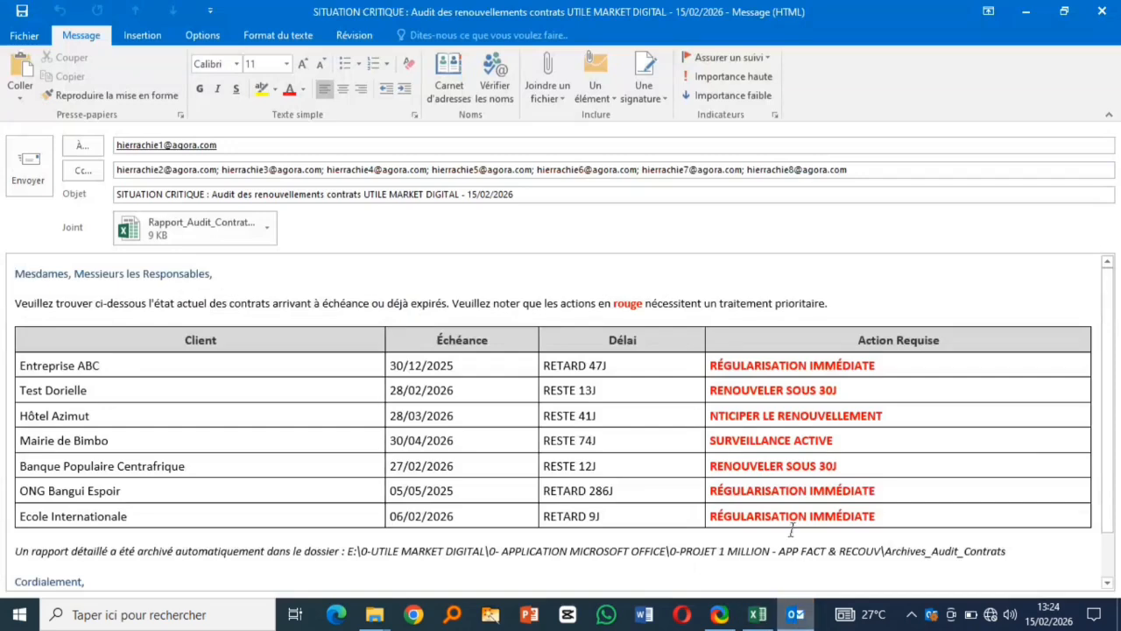
- Review the contract-audit email, attempt sending despite no mail account, and save it as a draft
scroll(291, 414, down, 1)
scroll(291, 415, up, 1)
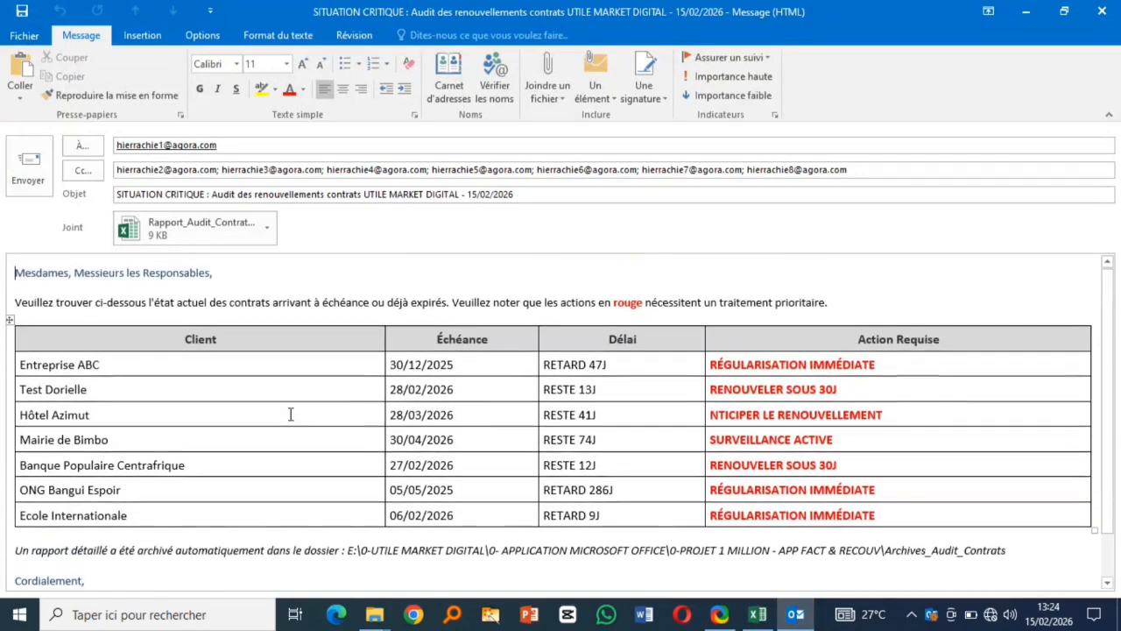
scroll(381, 416, down, 1)
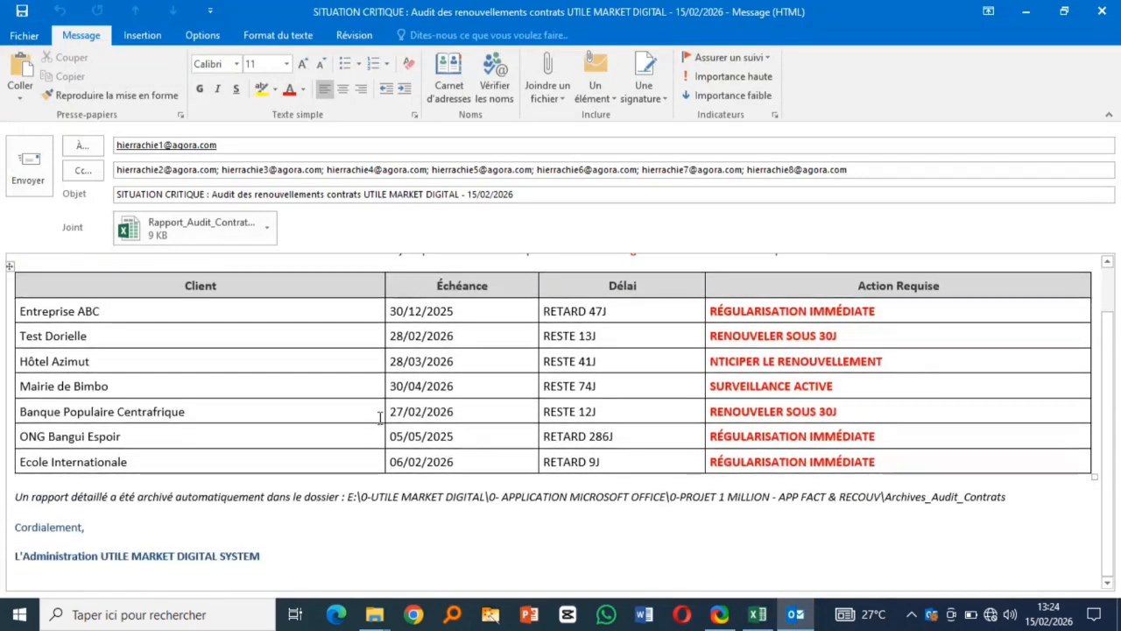
scroll(380, 416, up, 1)
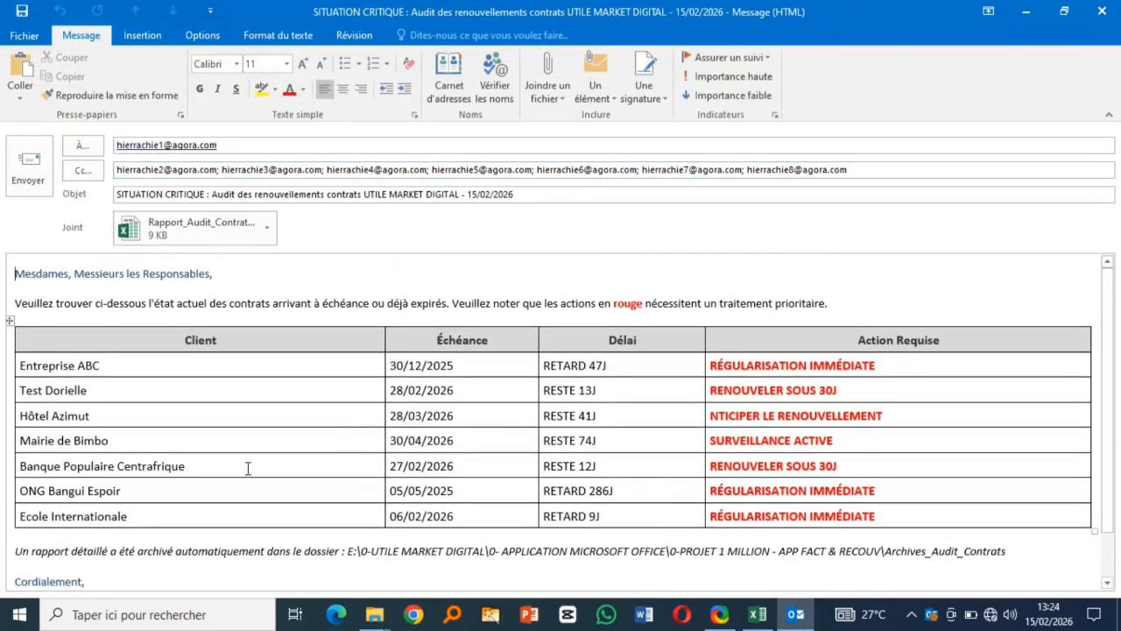
scroll(248, 466, down, 1)
scroll(248, 466, up, 1)
click(27, 168)
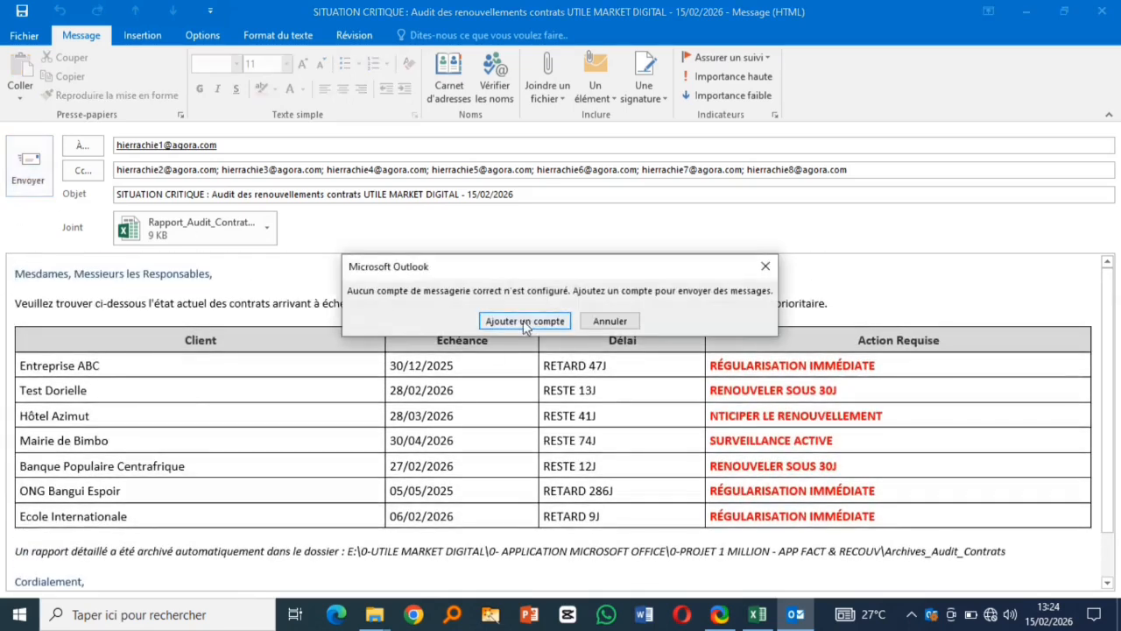
click(614, 320)
click(1099, 11)
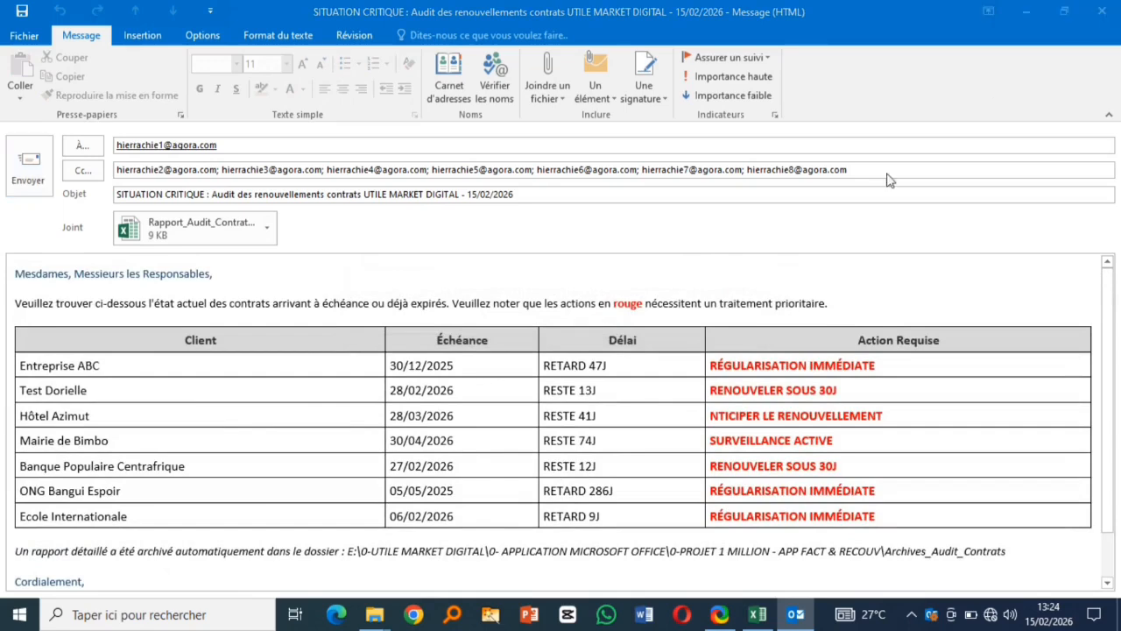
click(478, 355)
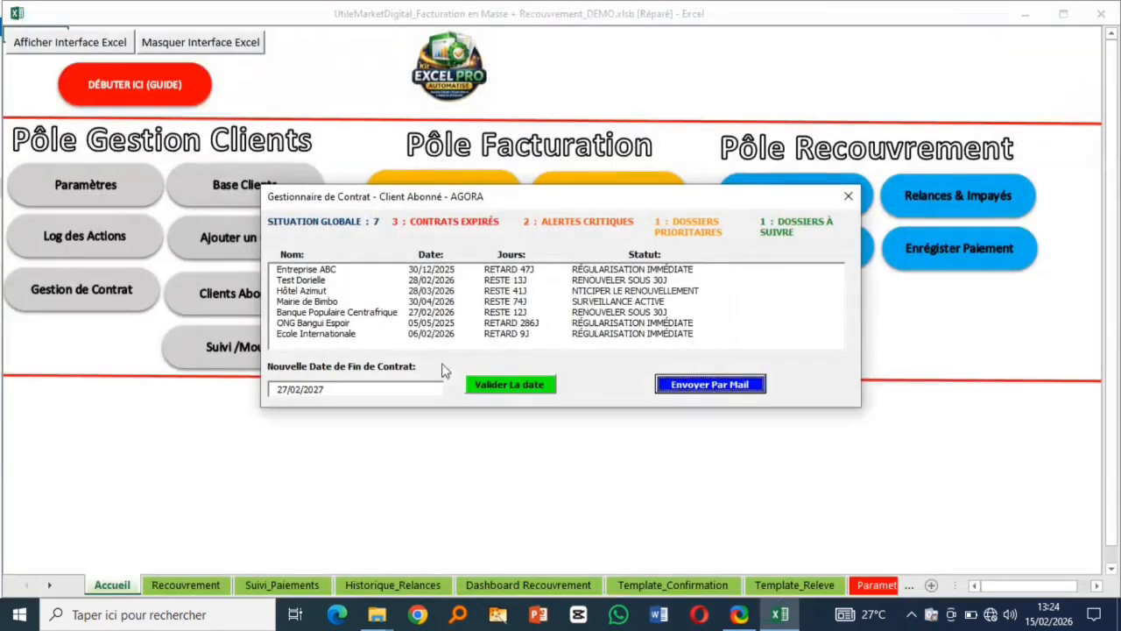
- Close the contract manager and briefly check the new client form and contract summary
click(847, 195)
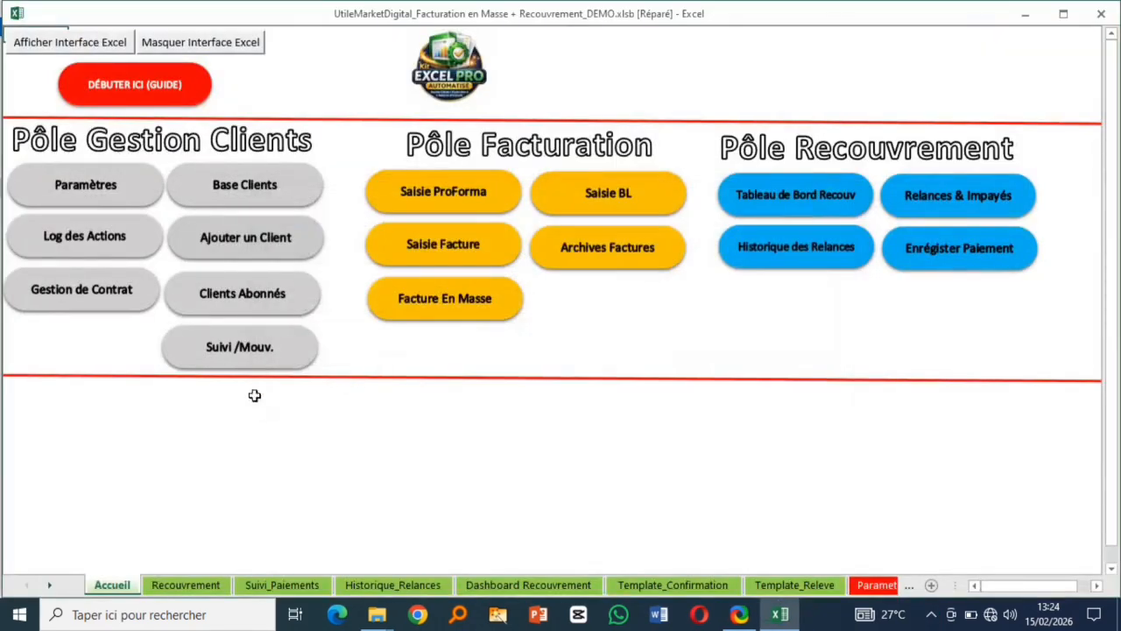
click(266, 242)
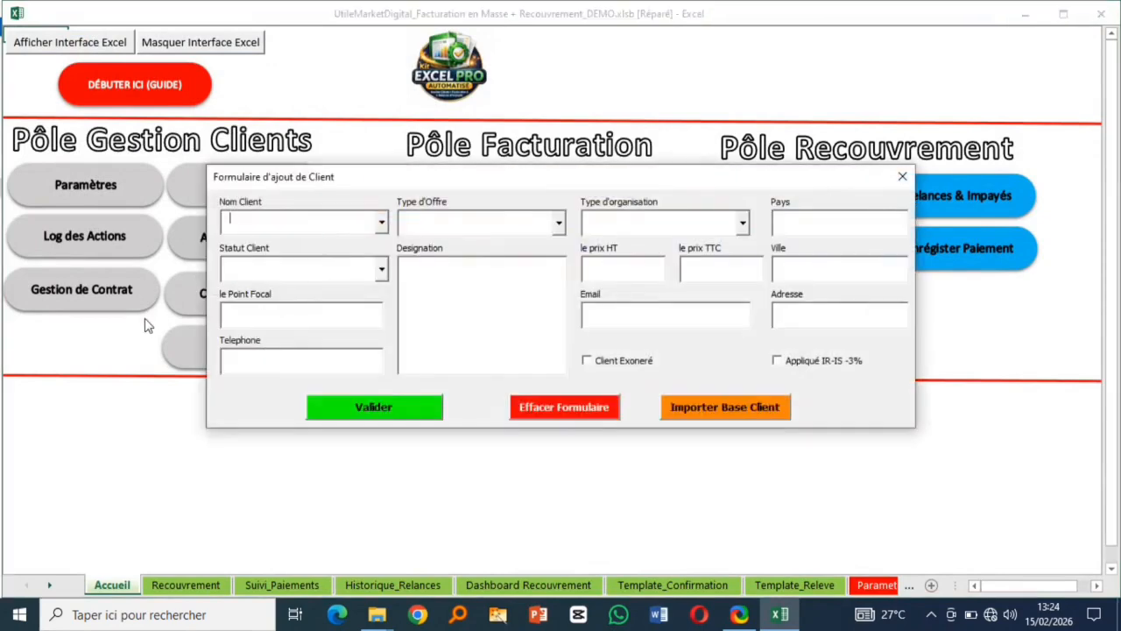
click(902, 176)
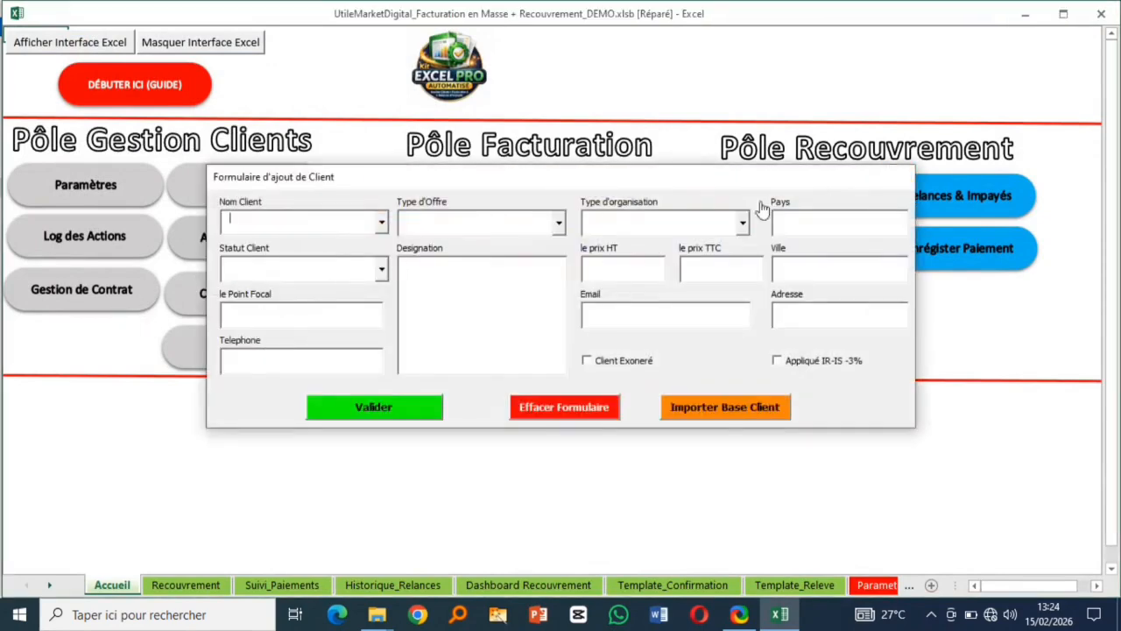
click(105, 300)
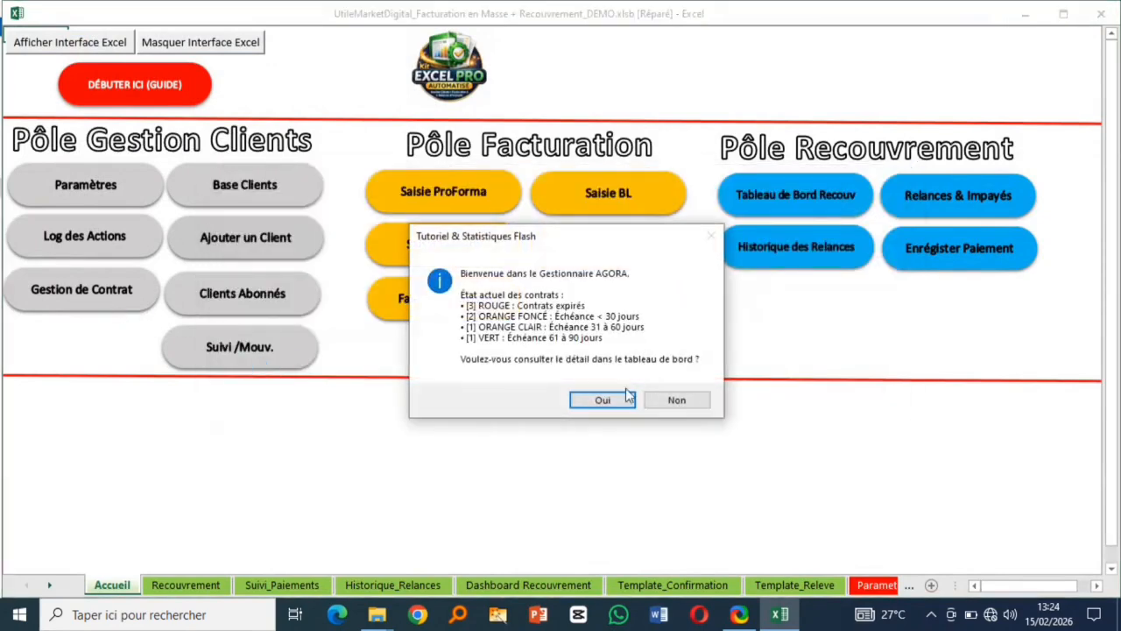
click(675, 400)
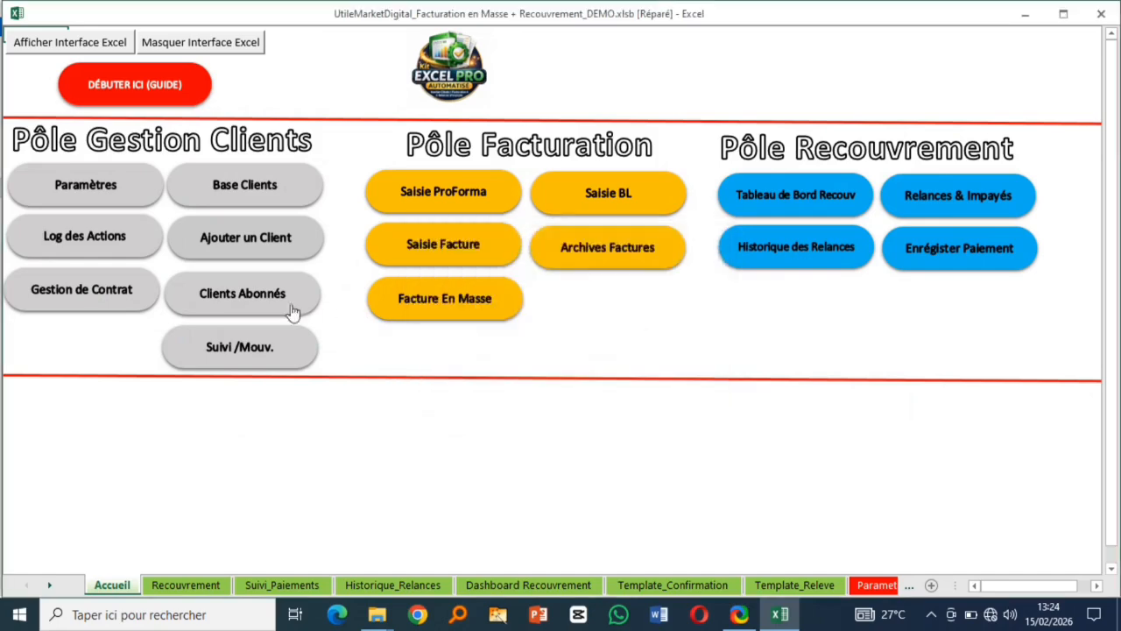
- From Ajouter un Client, run Importer Base Client without a template and generate a blank model
click(243, 237)
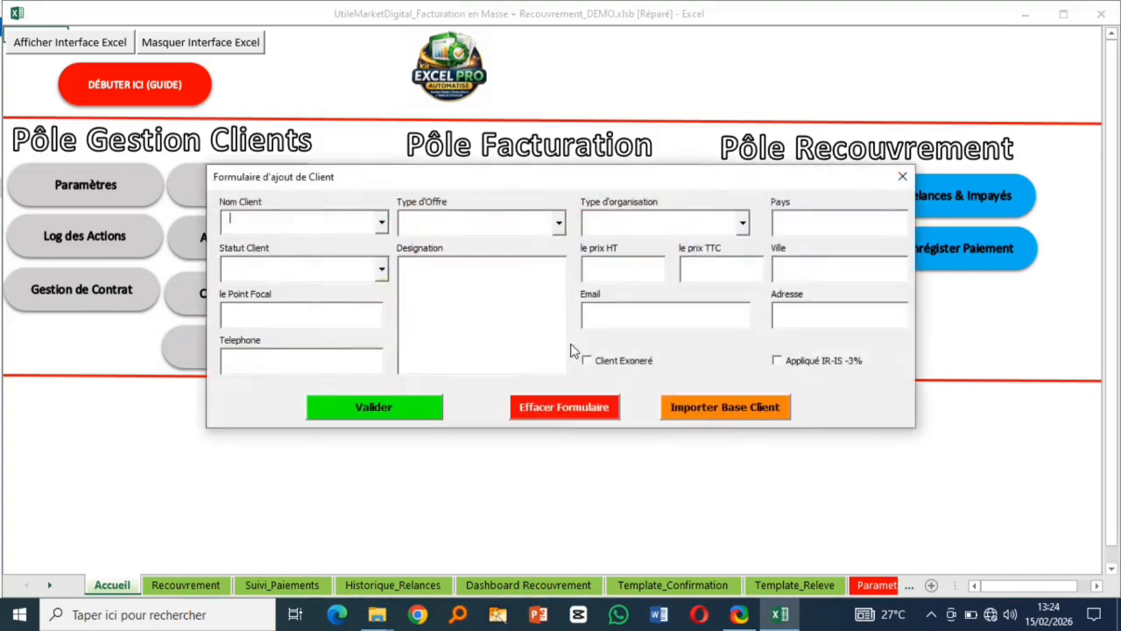
click(705, 411)
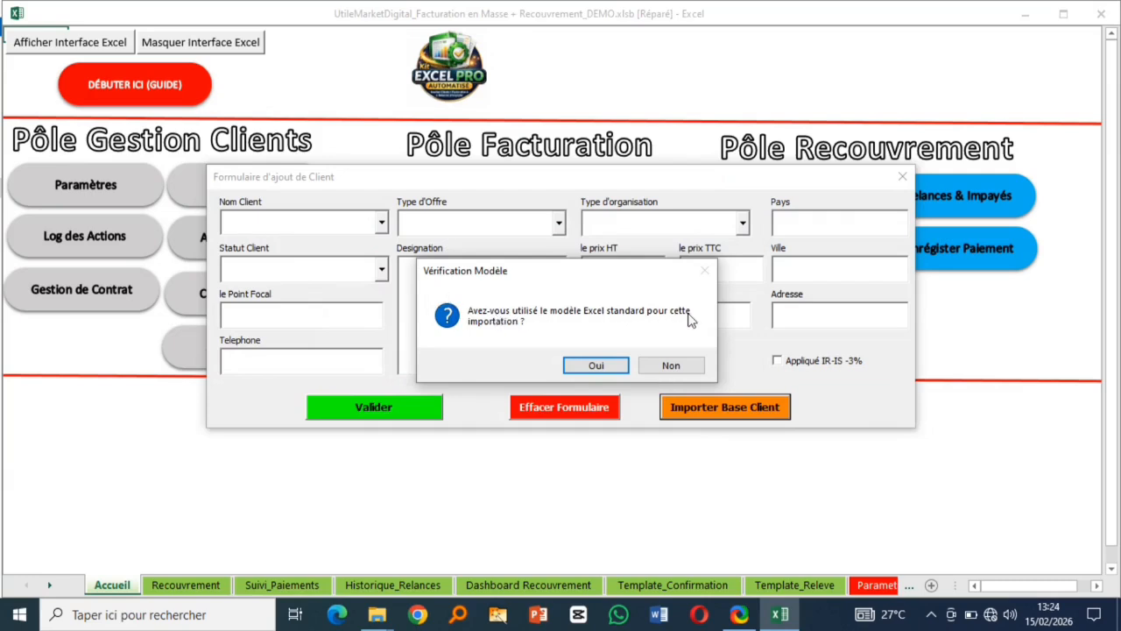
click(671, 366)
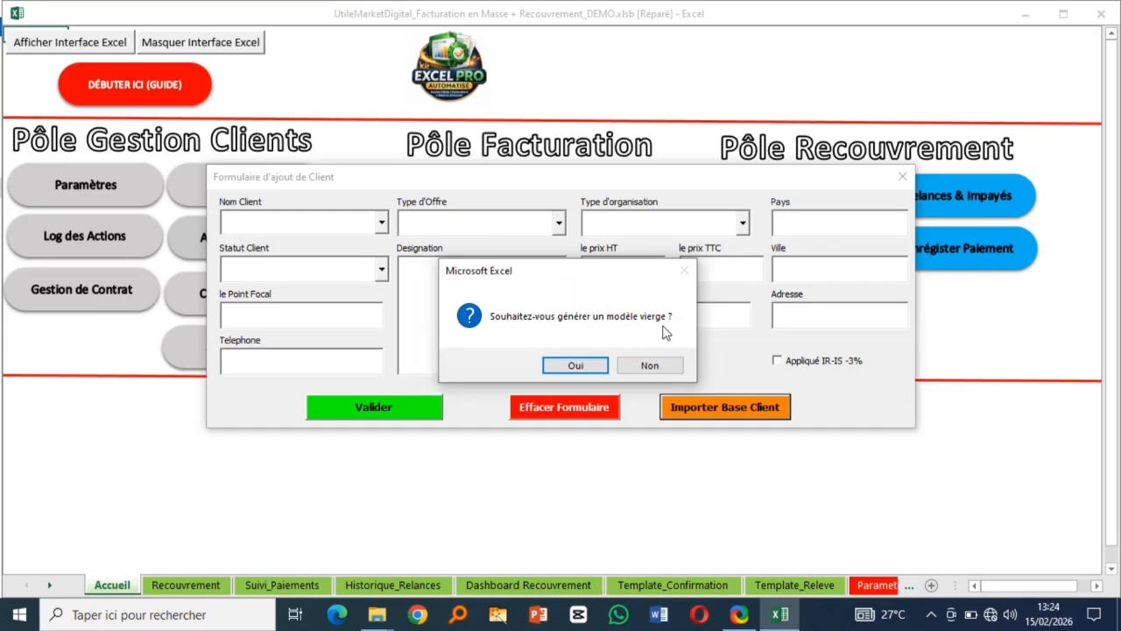
click(576, 365)
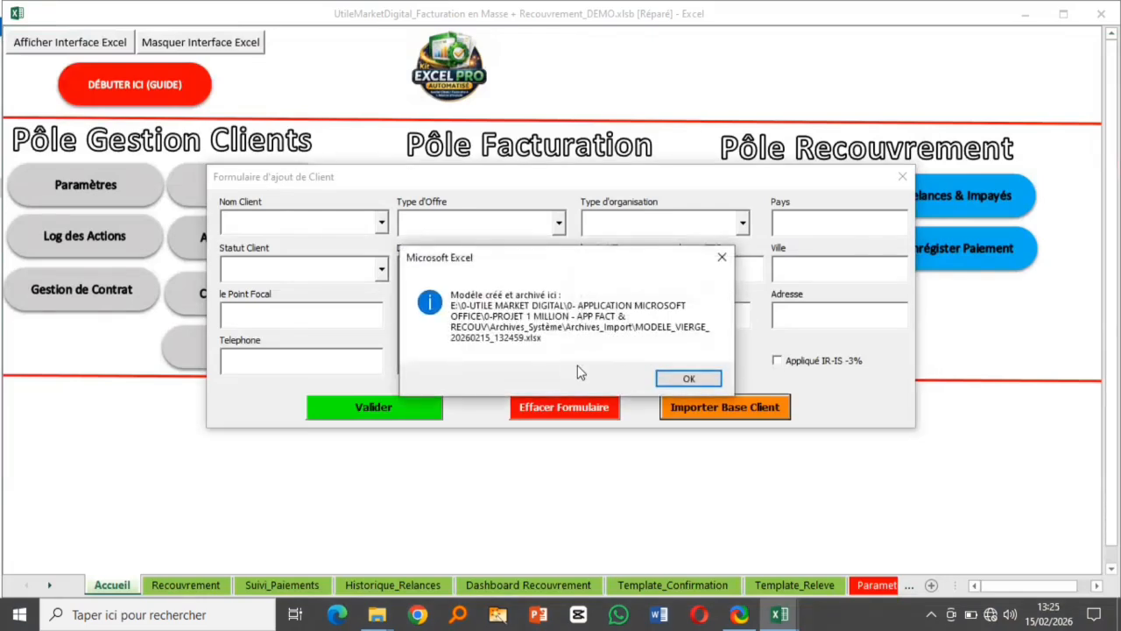
- Open MODELE_VIERGE, highlight ranges under NOM_CLIENT through DESIGNATION, then close the template
click(688, 378)
click(60, 100)
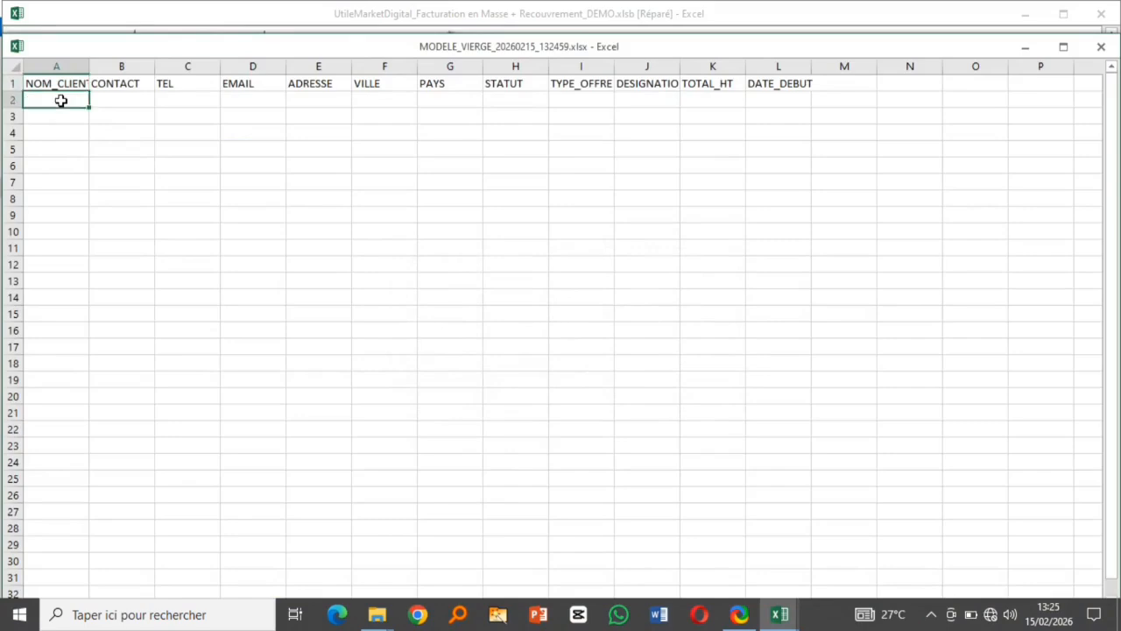
drag(67, 109, 58, 411)
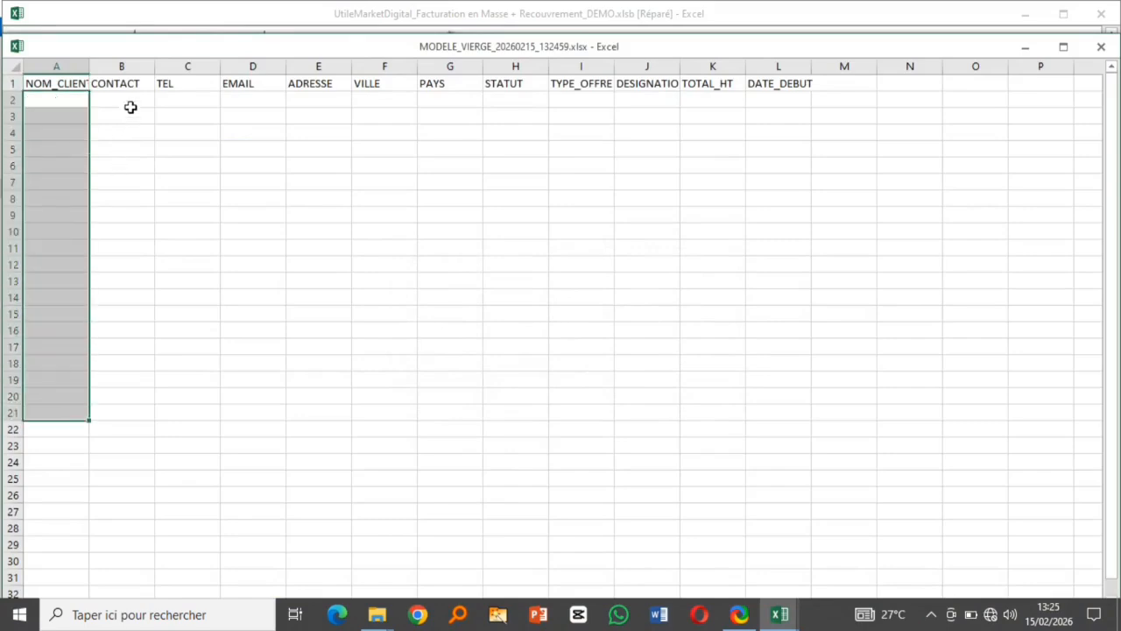
drag(129, 107, 157, 356)
drag(200, 116, 206, 320)
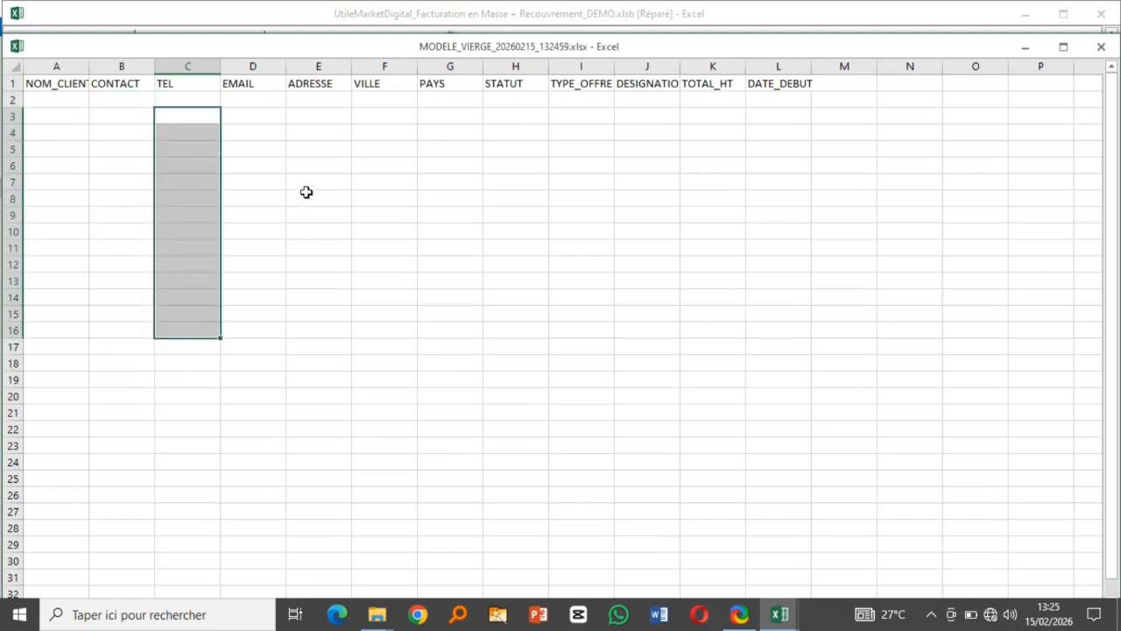
drag(310, 159, 321, 350)
drag(553, 154, 543, 348)
drag(662, 183, 662, 216)
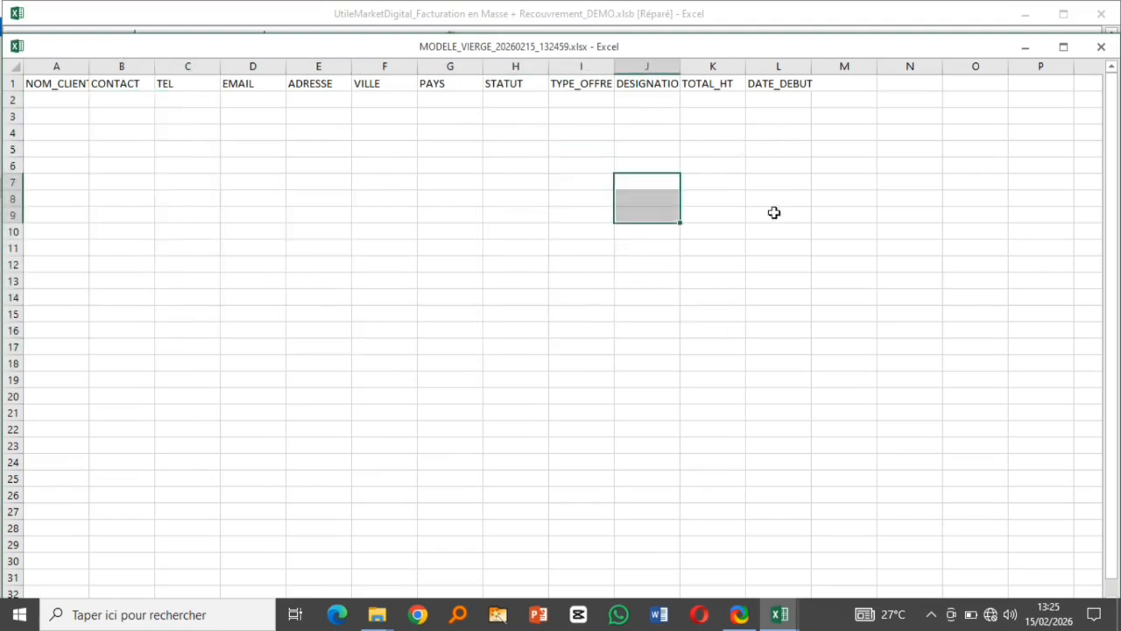
click(1101, 46)
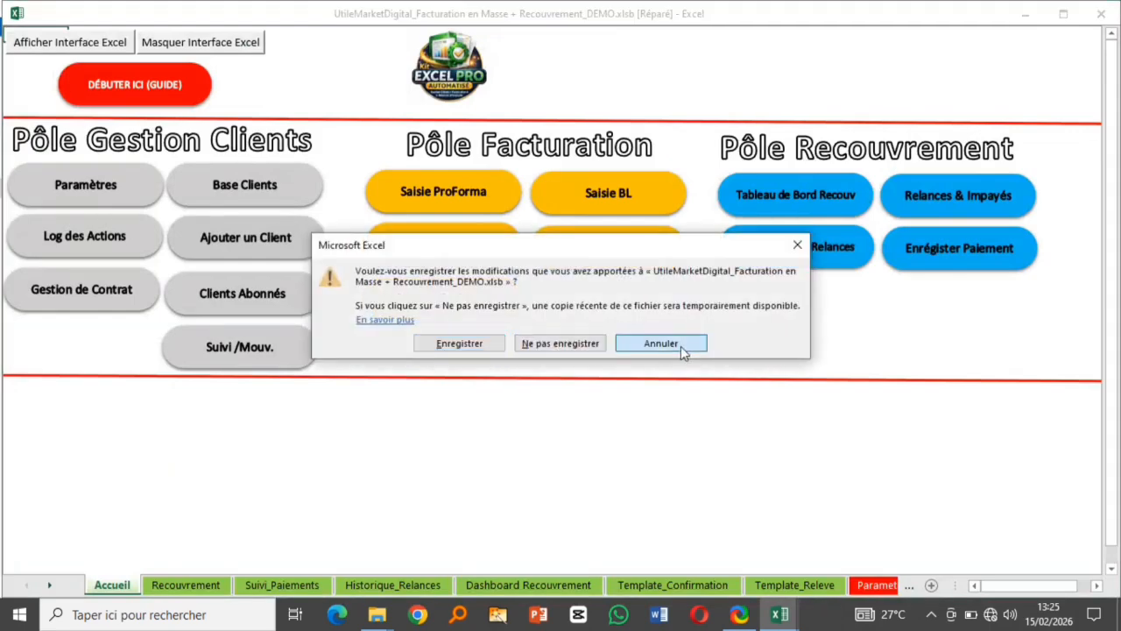
click(681, 346)
- Restart Importer Base Client from the new client form, confirming the standard template was used
click(1101, 46)
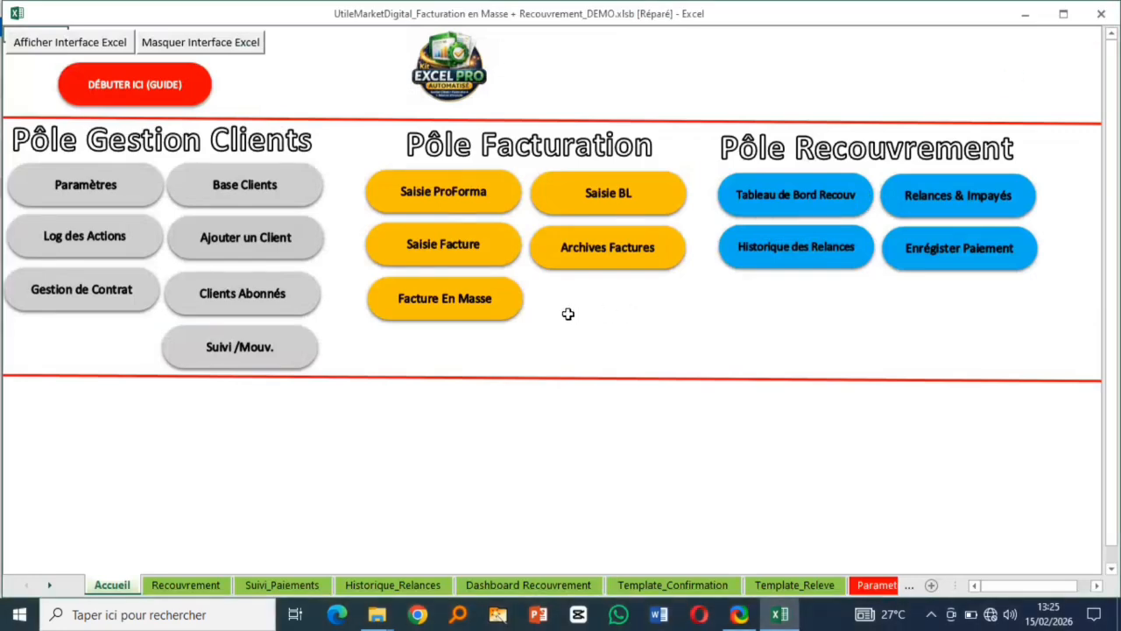
click(264, 251)
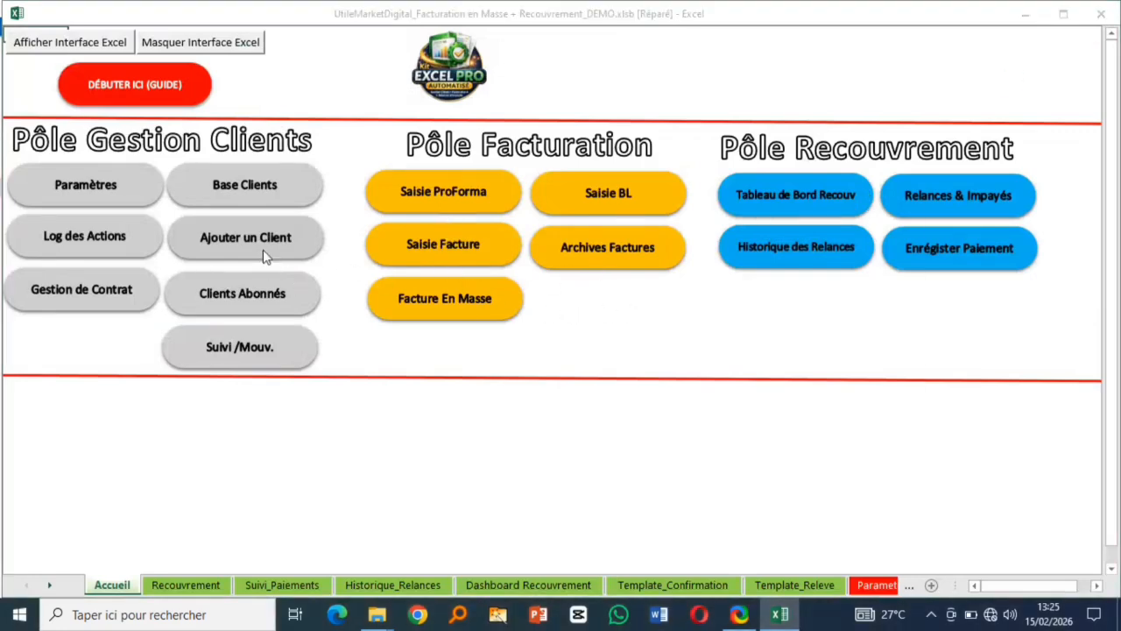
click(728, 409)
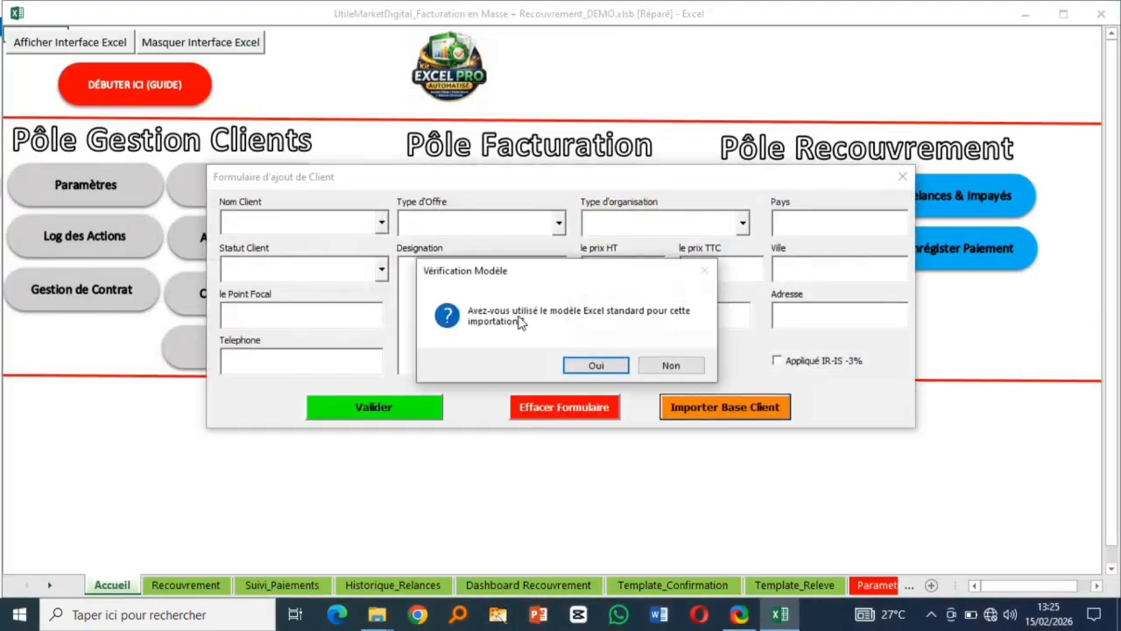
click(599, 366)
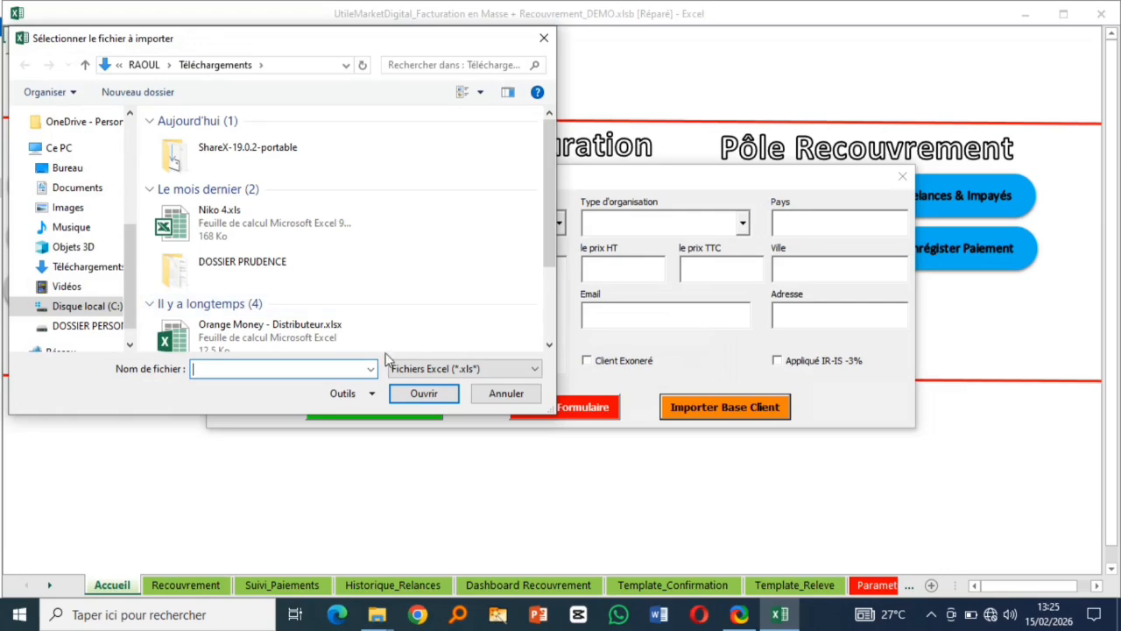
drag(545, 192, 550, 301)
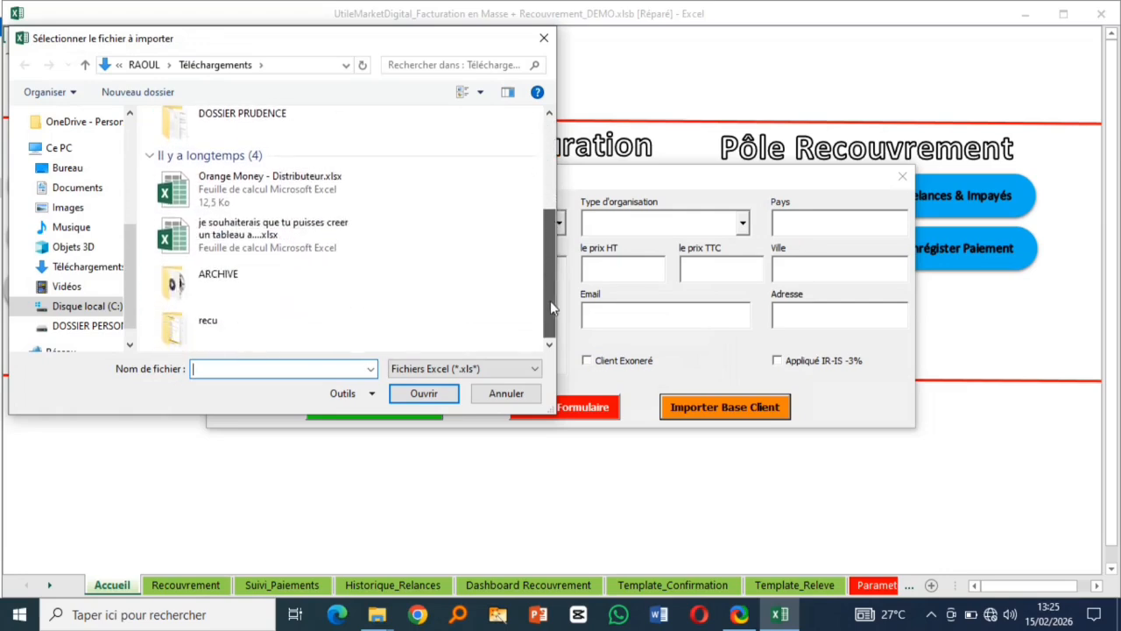
- Browse from drive E: through the AGORA project folders to ARCHIVE APP - AGORA
click(110, 327)
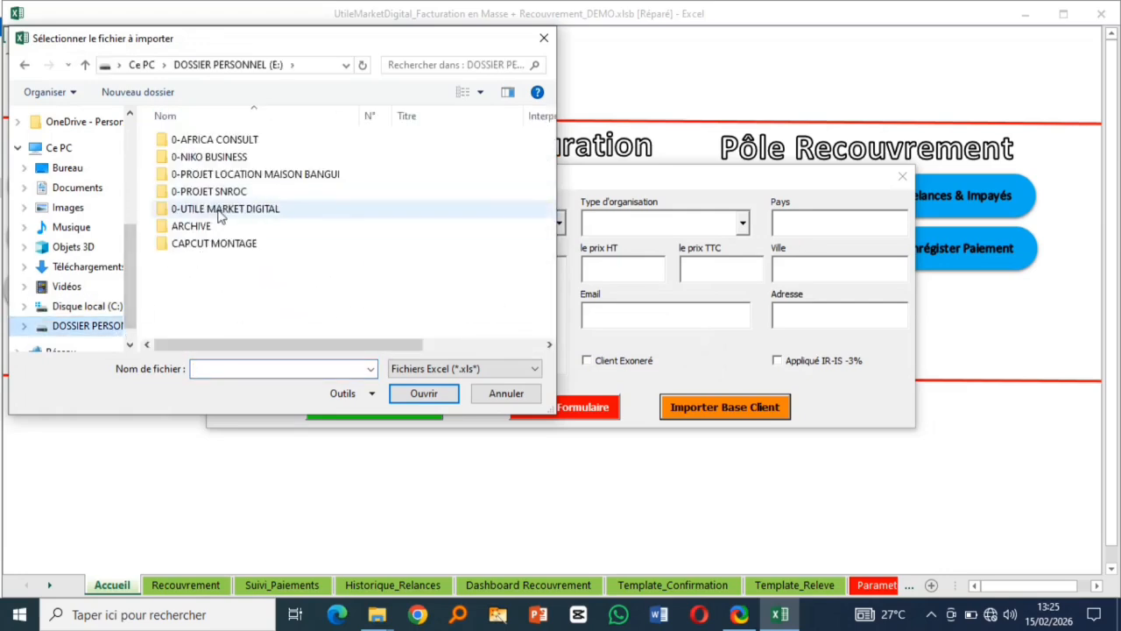
click(220, 214)
double_click(221, 208)
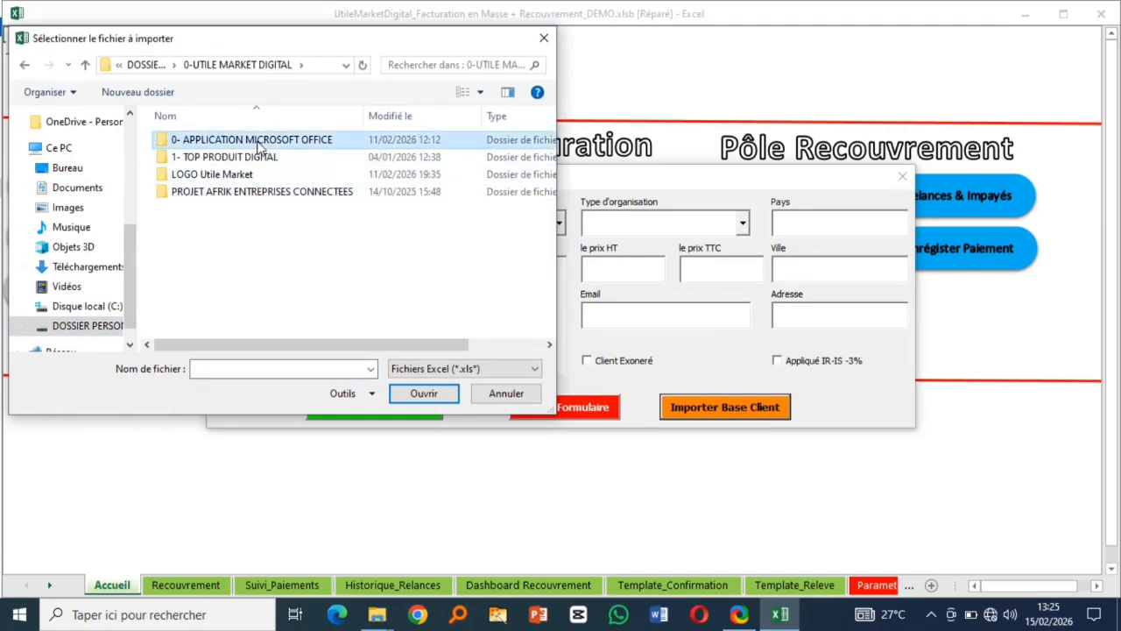
double_click(219, 139)
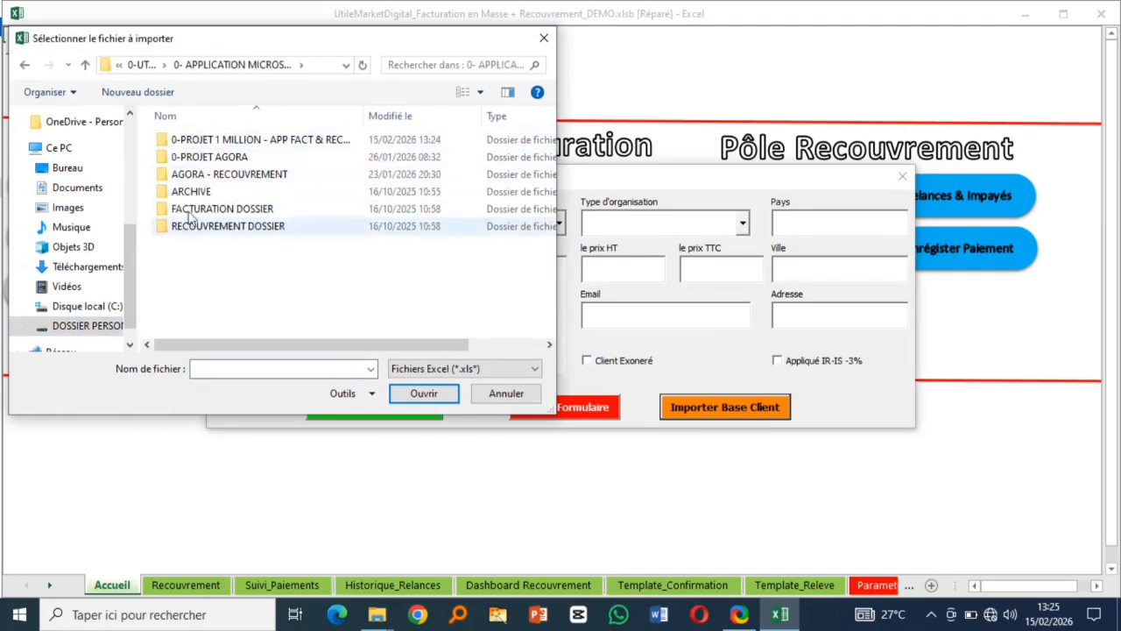
double_click(225, 157)
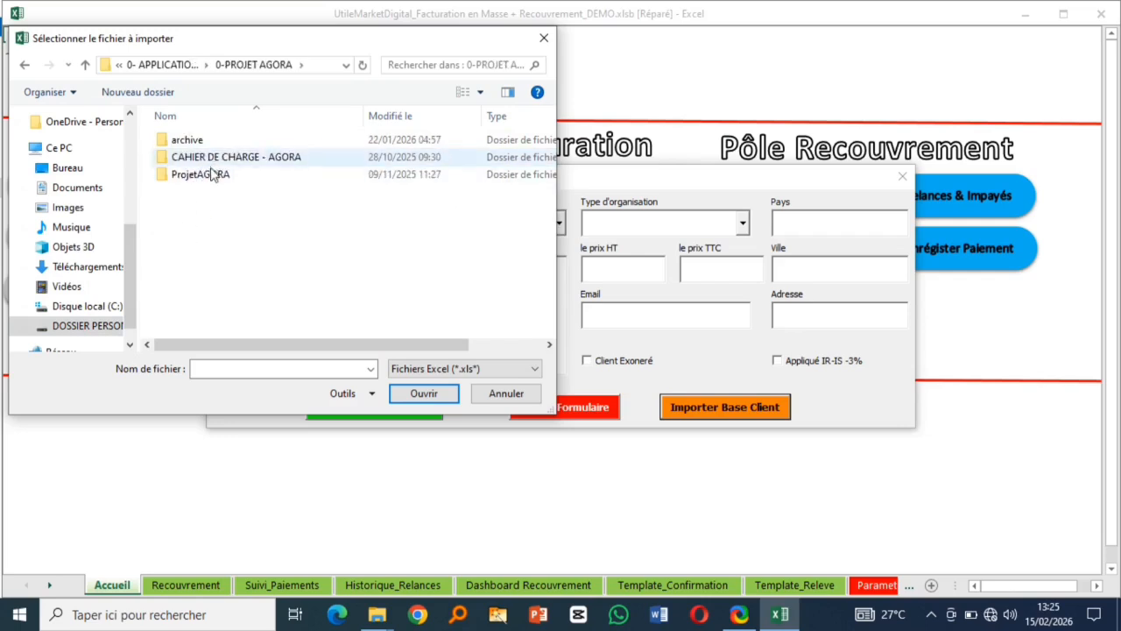
double_click(216, 176)
double_click(210, 142)
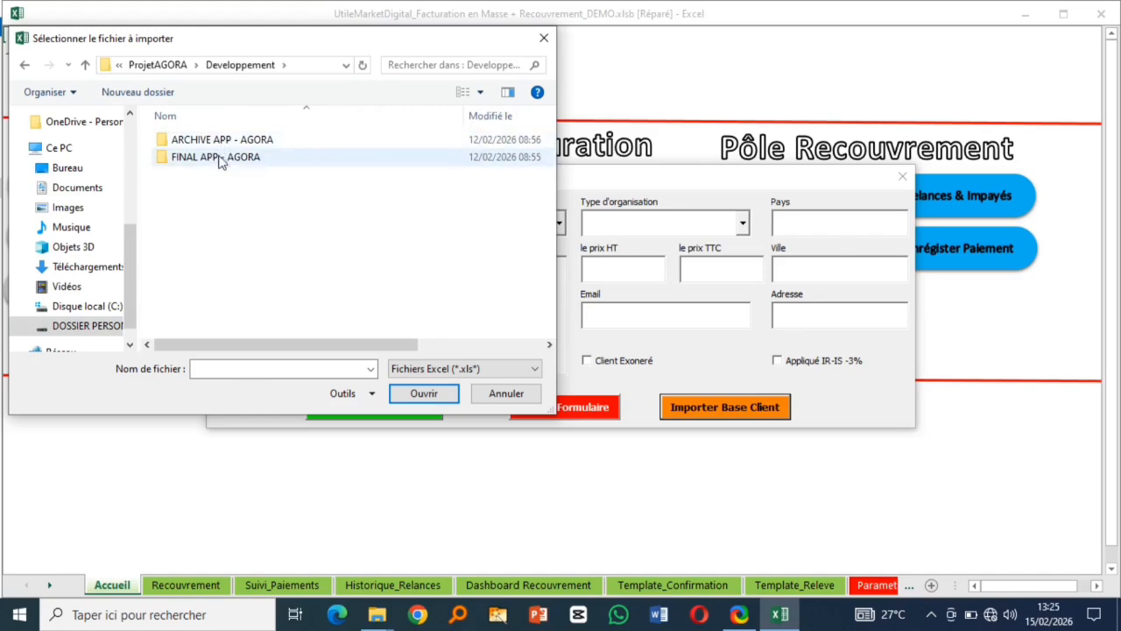
double_click(219, 140)
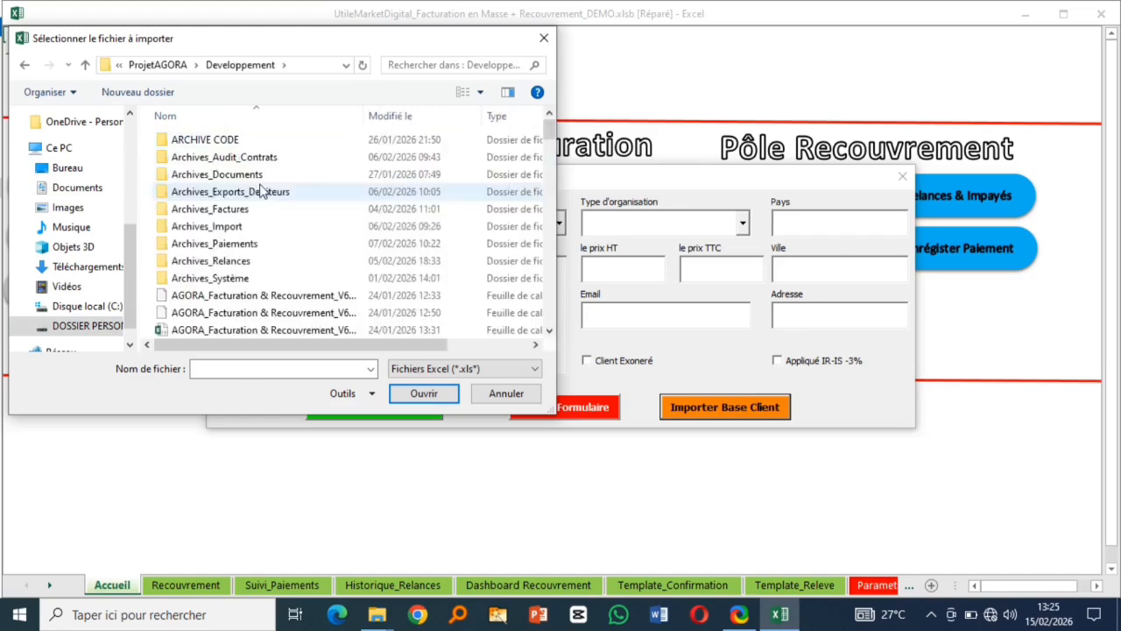
- Select the MODELE_IMPORT_CLIENTS_2026-01-30 file and import it
scroll(243, 260, down, 3)
scroll(246, 263, down, 10)
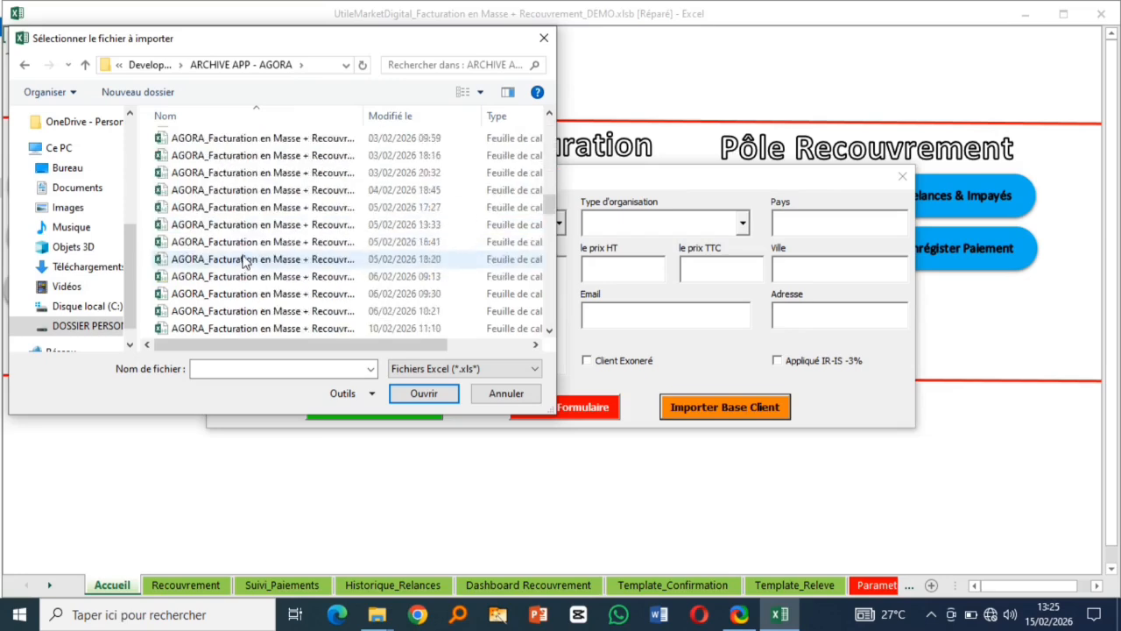
scroll(246, 260, down, 10)
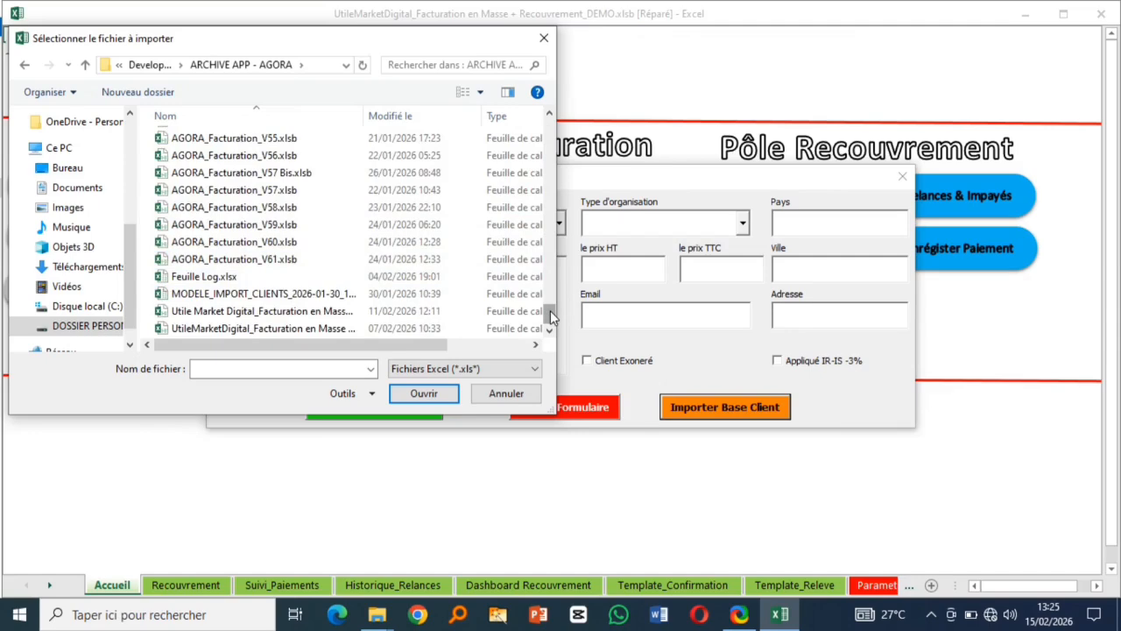
click(252, 293)
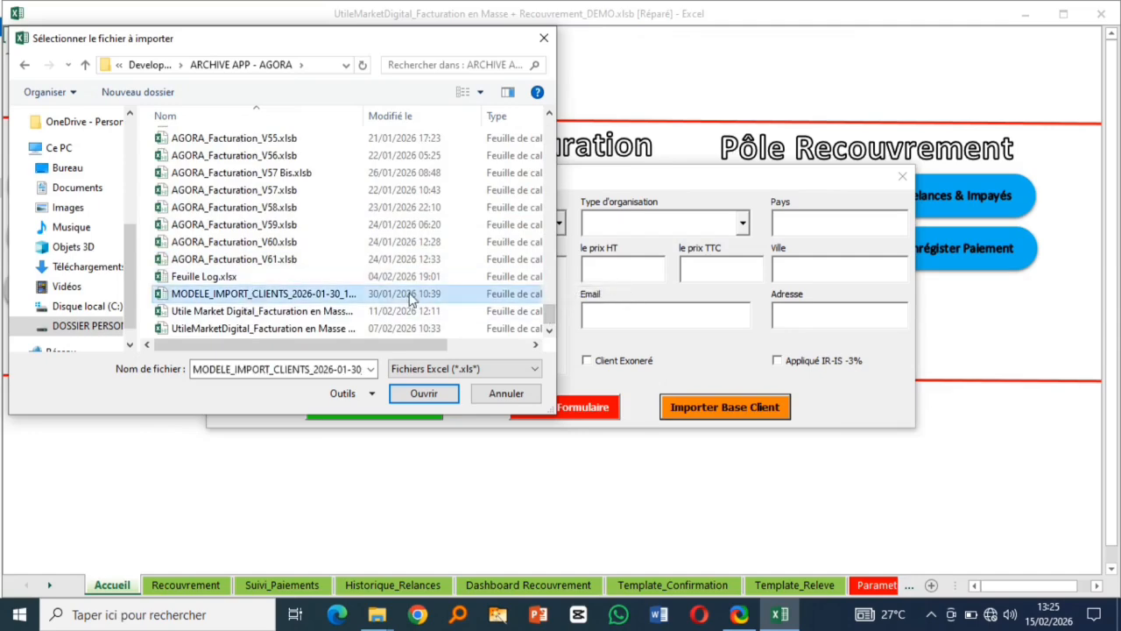
click(426, 393)
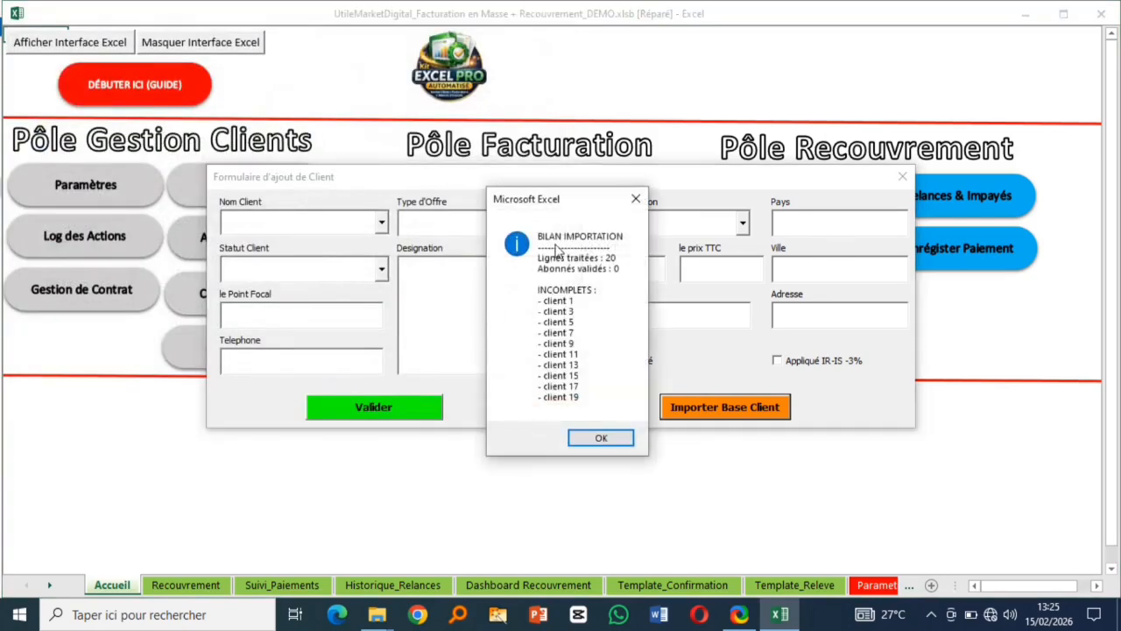
- Dismiss the import summary, inspect new clients CL-058 to CL-077 in Base Clients, return to Accueil
click(599, 437)
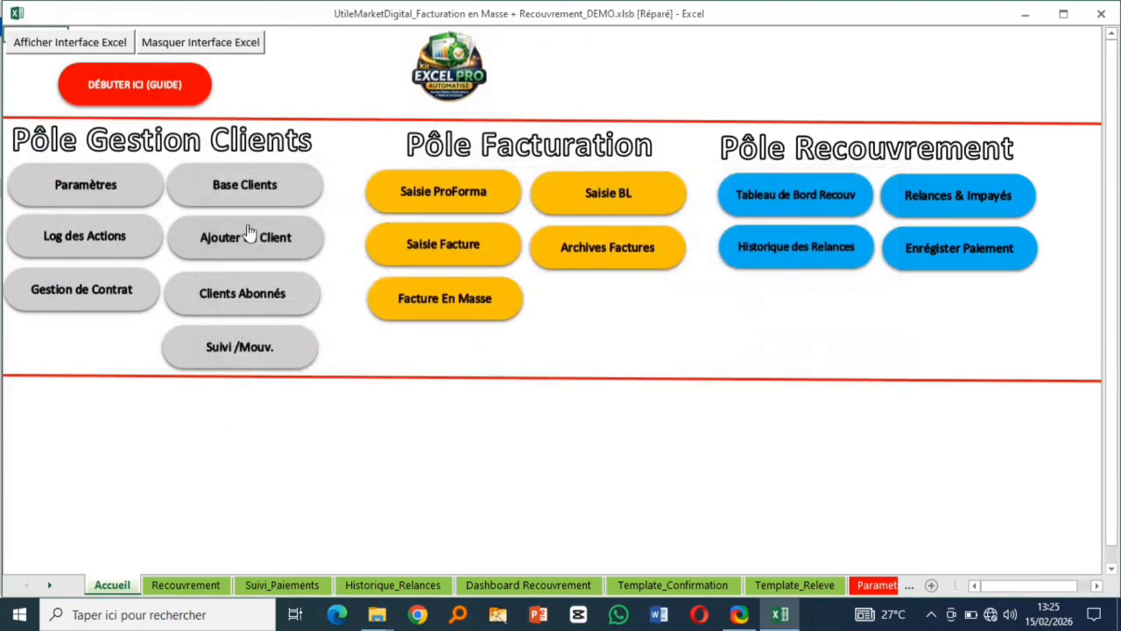
click(255, 191)
scroll(536, 411, down, 12)
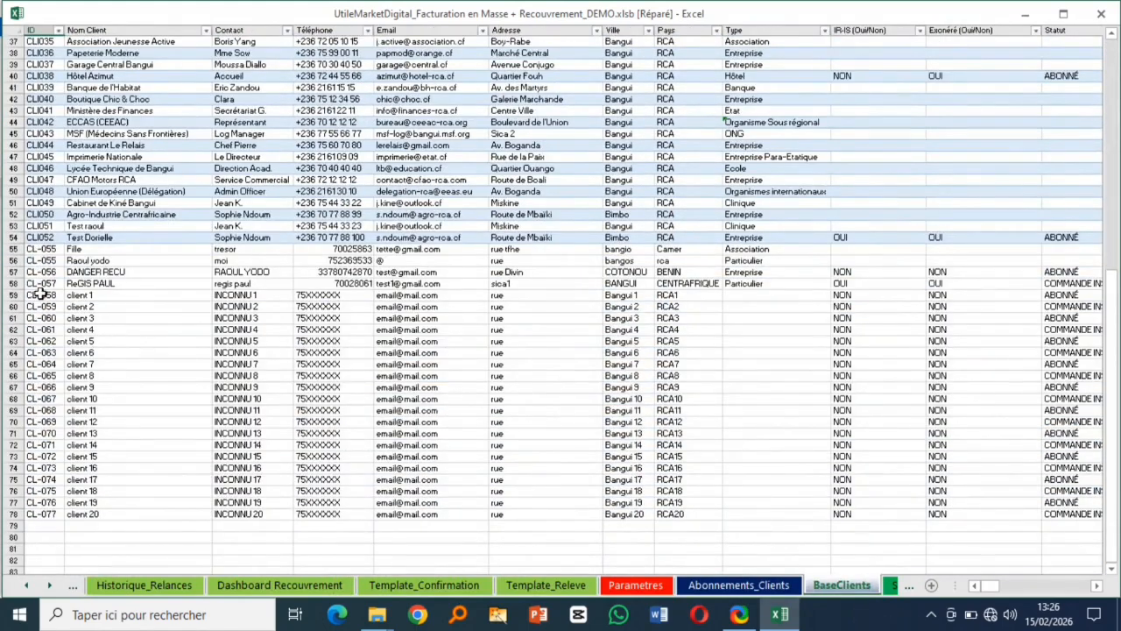
drag(39, 295, 39, 492)
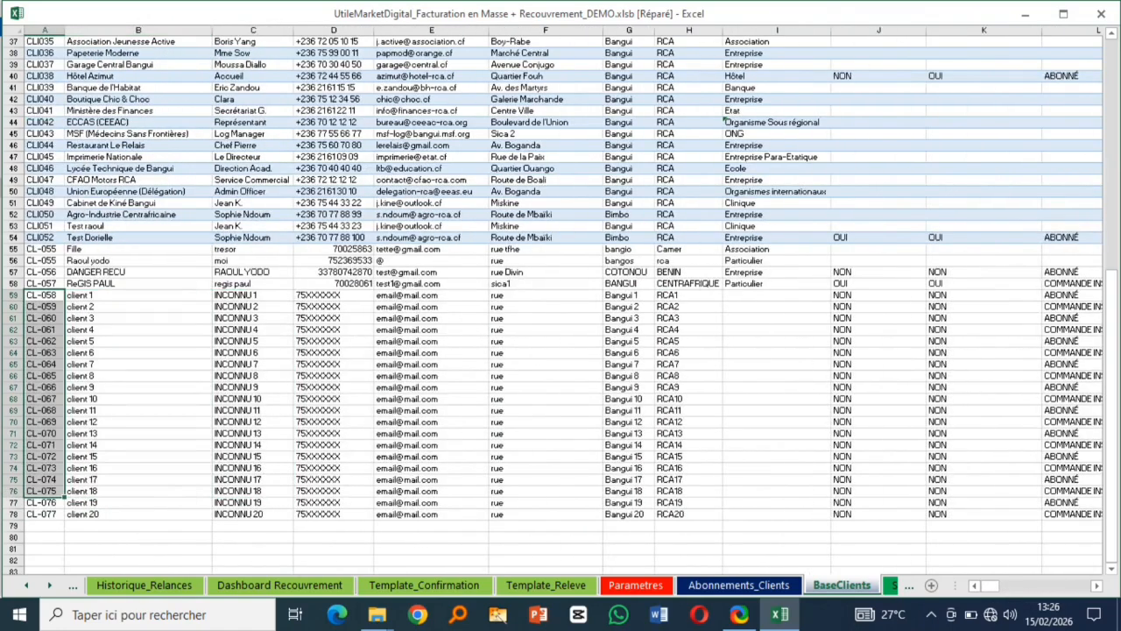
click(410, 433)
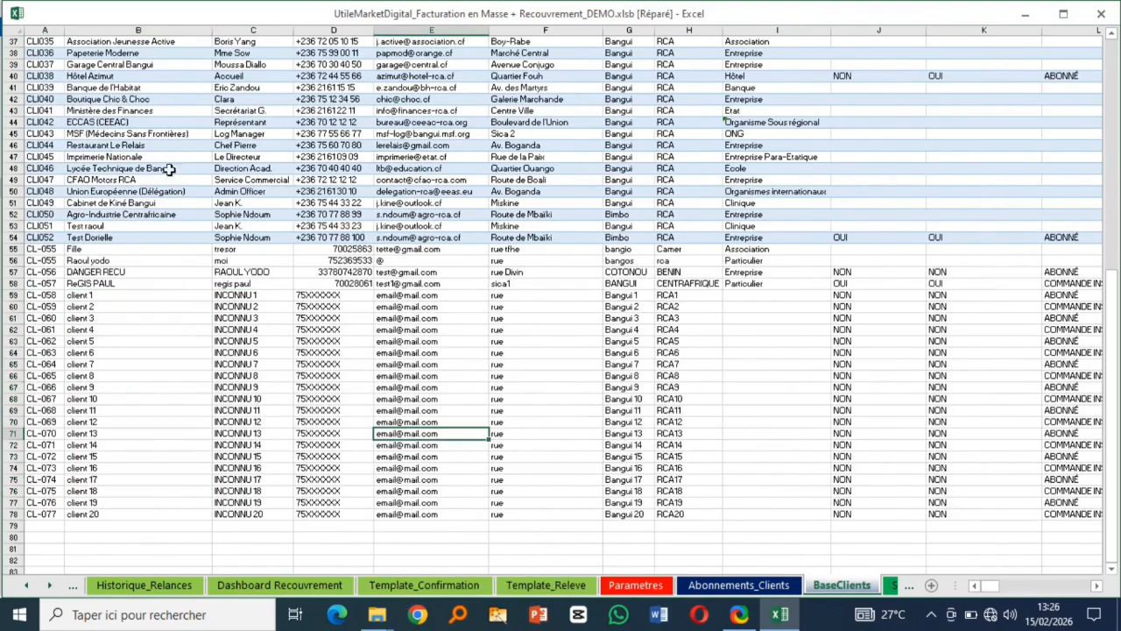
scroll(172, 169, up, 12)
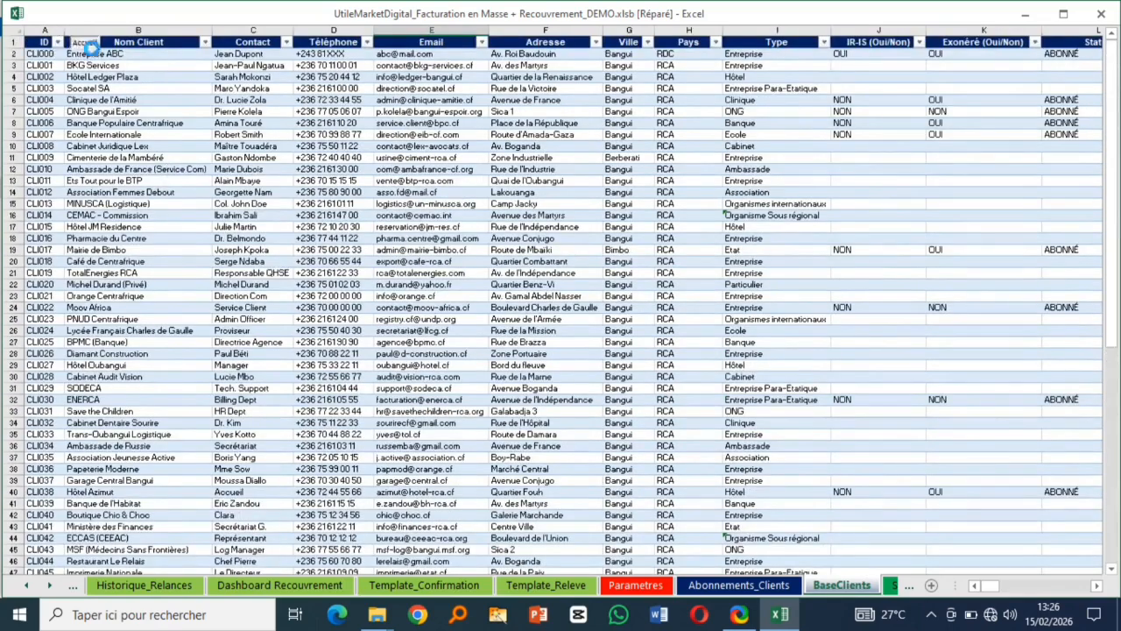
click(83, 42)
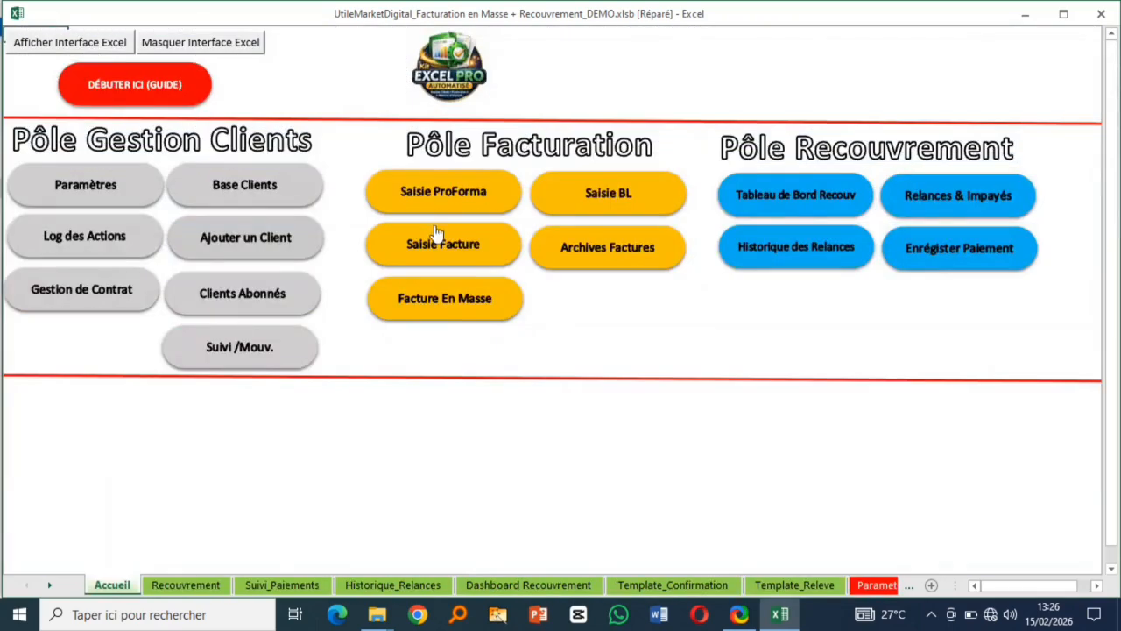
- Glance at the Suivi /Mouv. dashboard, then open the blank Saisie ProForma form from Accueil
click(243, 351)
scroll(408, 317, down, 4)
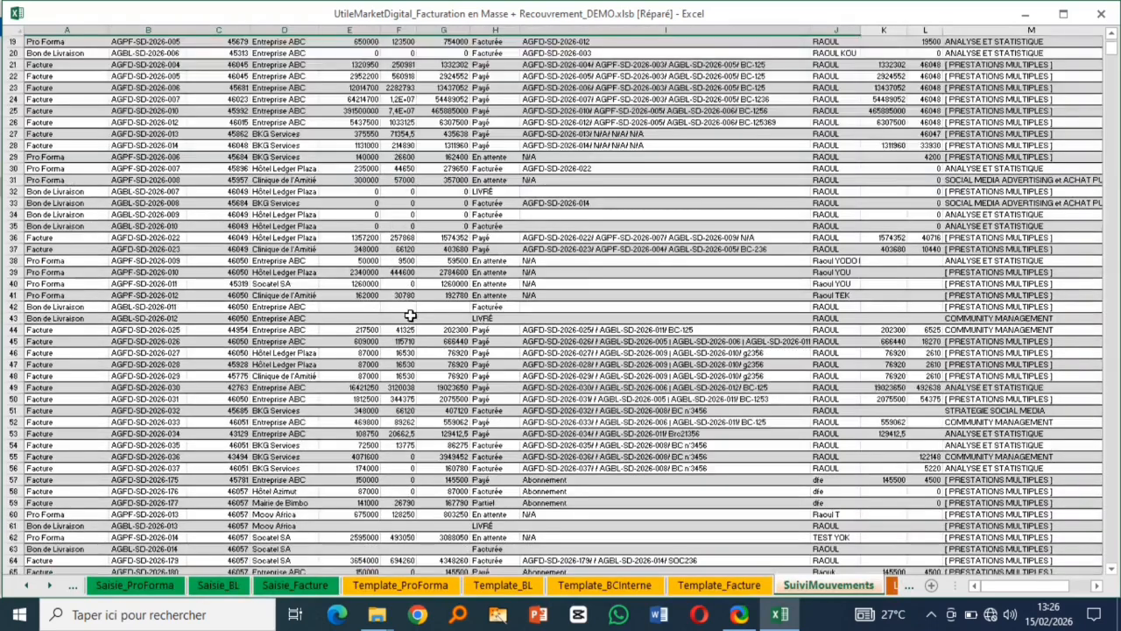
scroll(408, 317, up, 4)
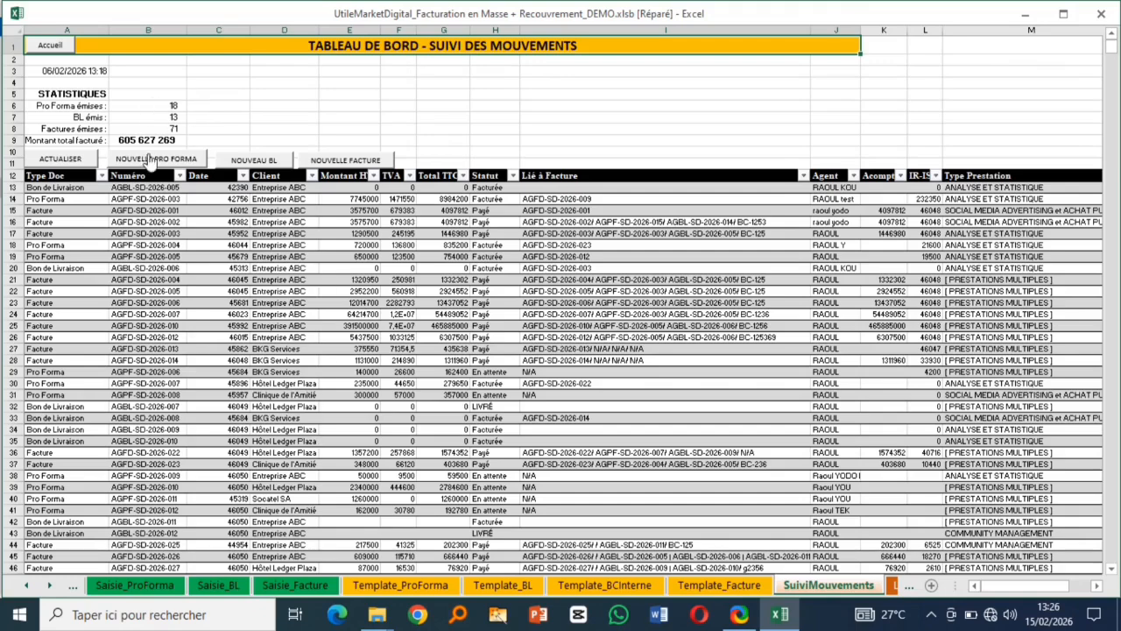
click(50, 46)
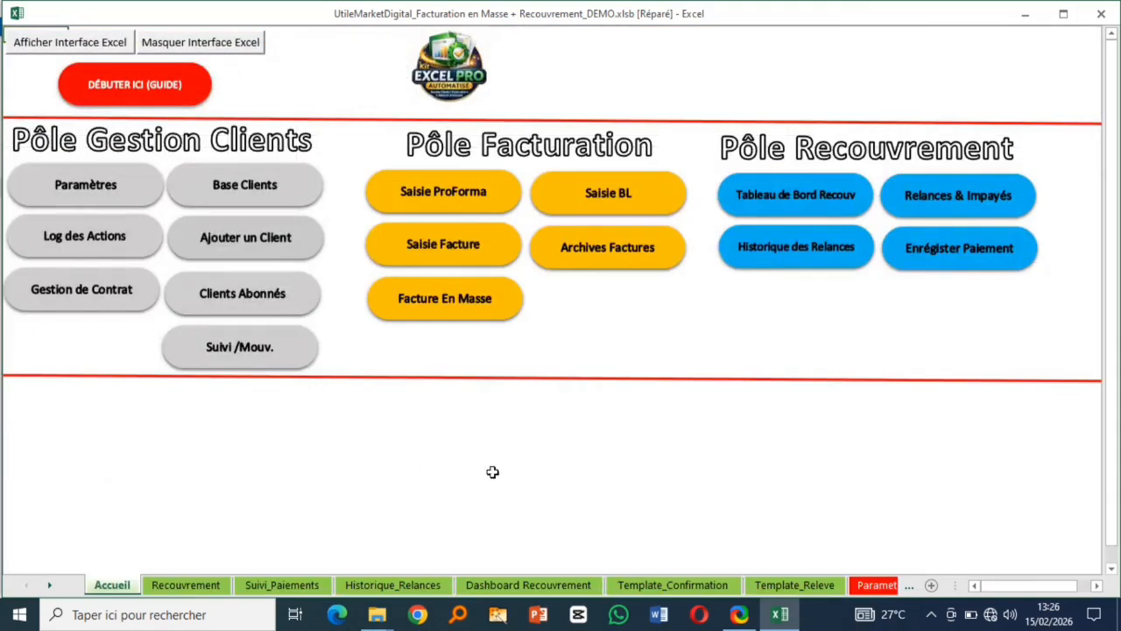
click(739, 614)
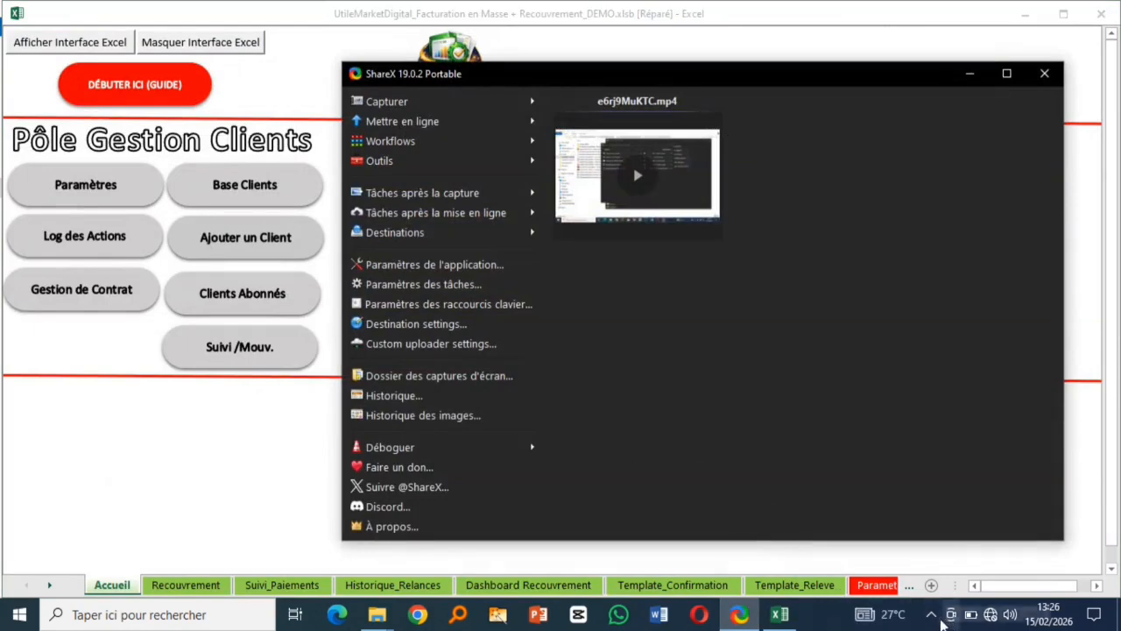
click(931, 614)
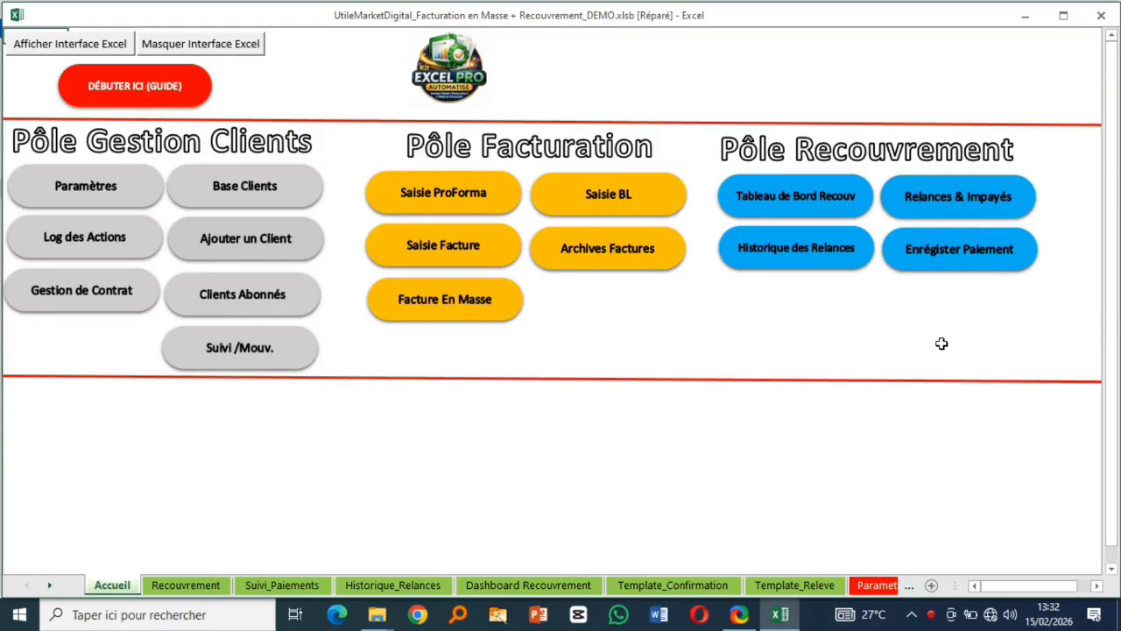
click(431, 206)
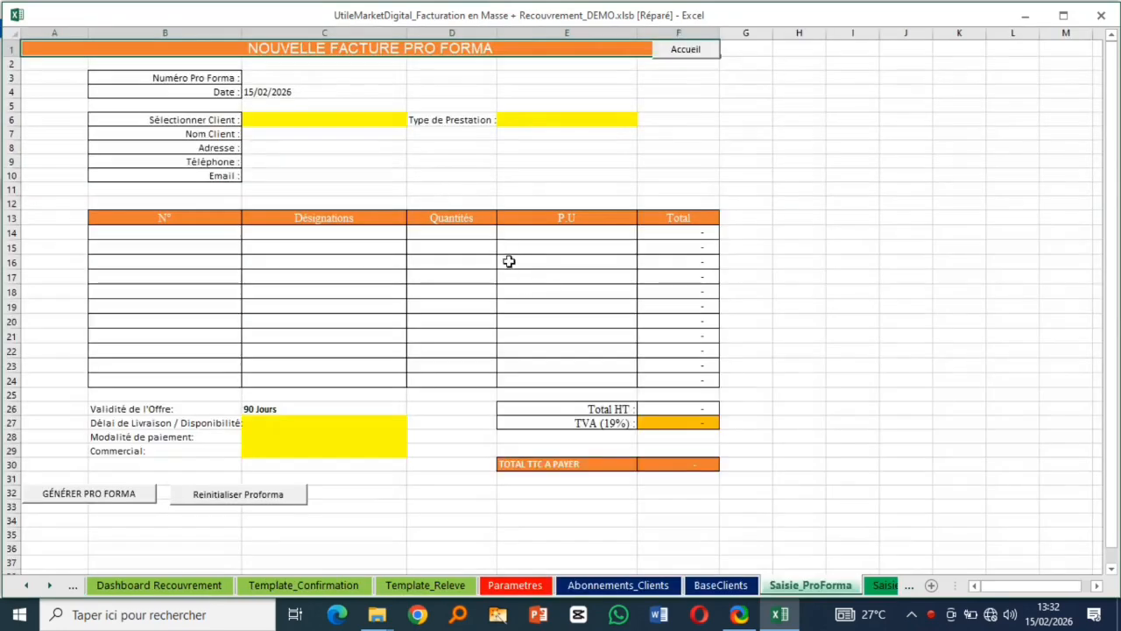
- Select Entreprise ABC as the pro forma client and glance at the unpaid invoices sheet
click(394, 123)
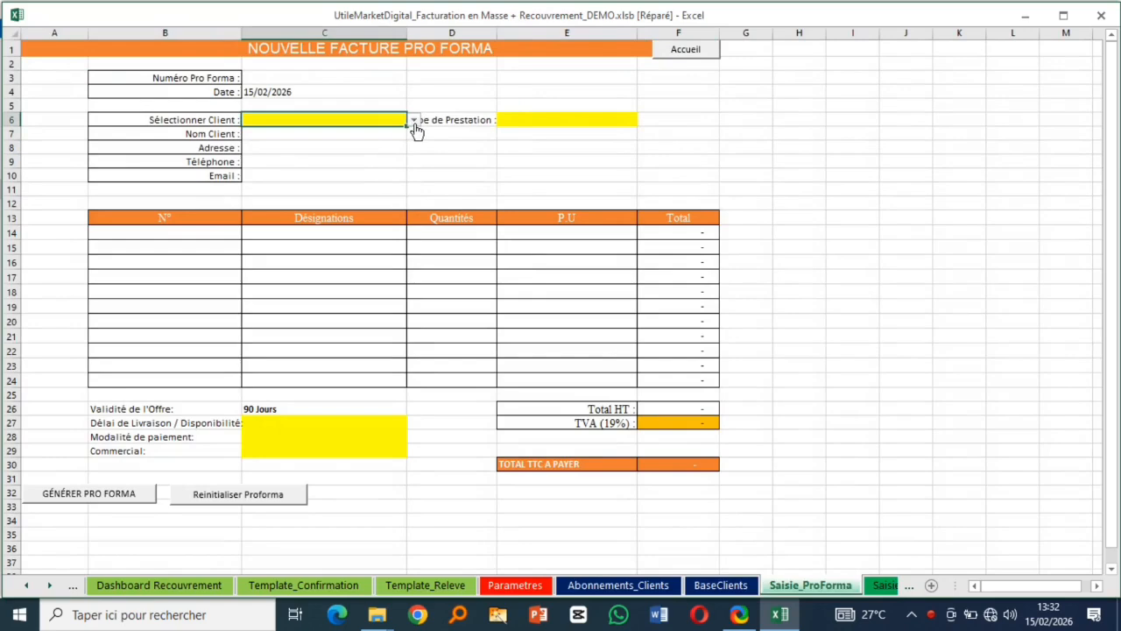
click(413, 122)
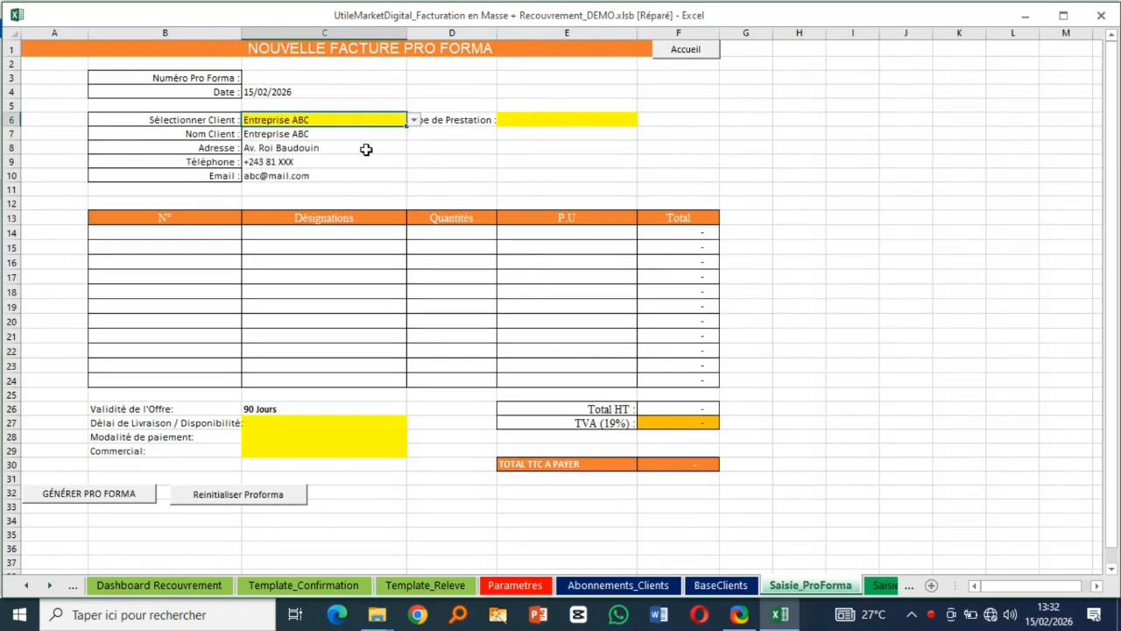
click(540, 123)
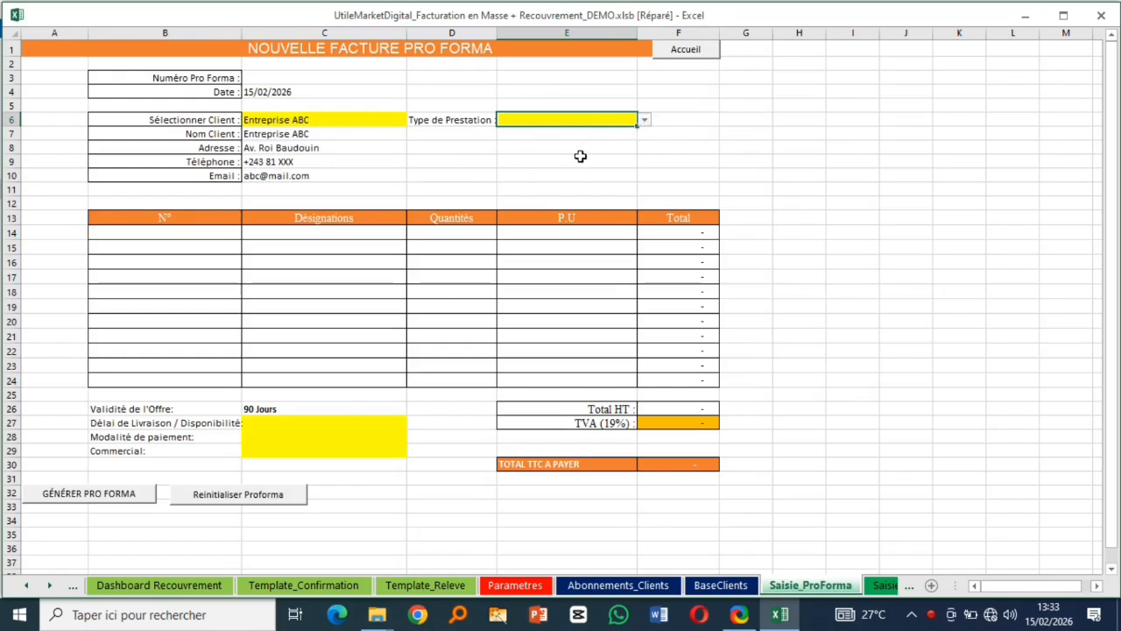
click(427, 587)
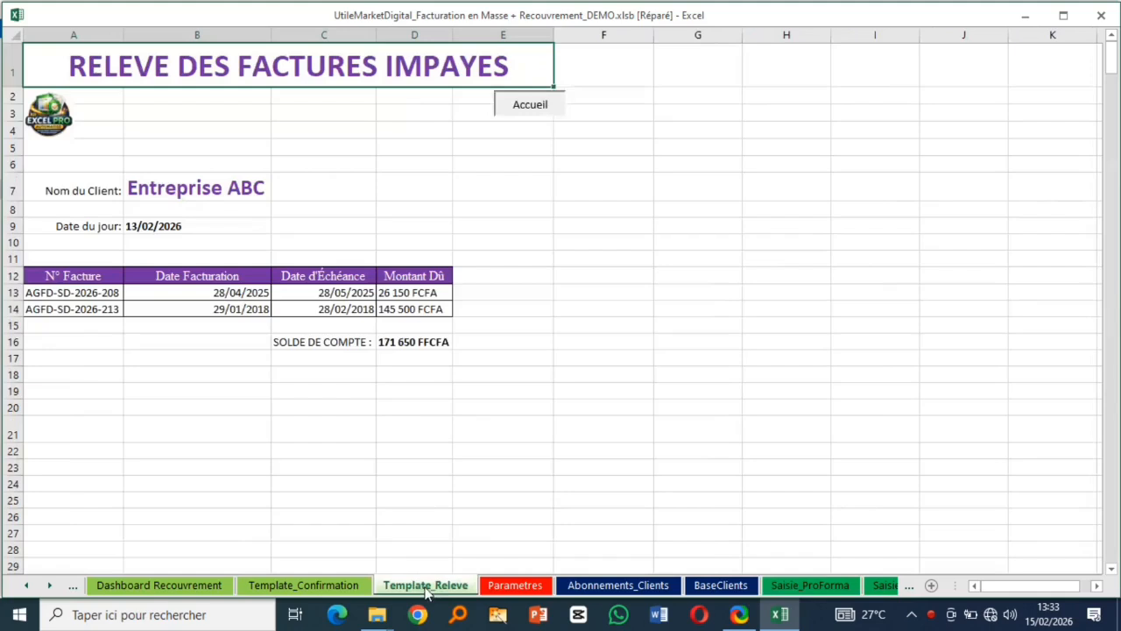
click(802, 587)
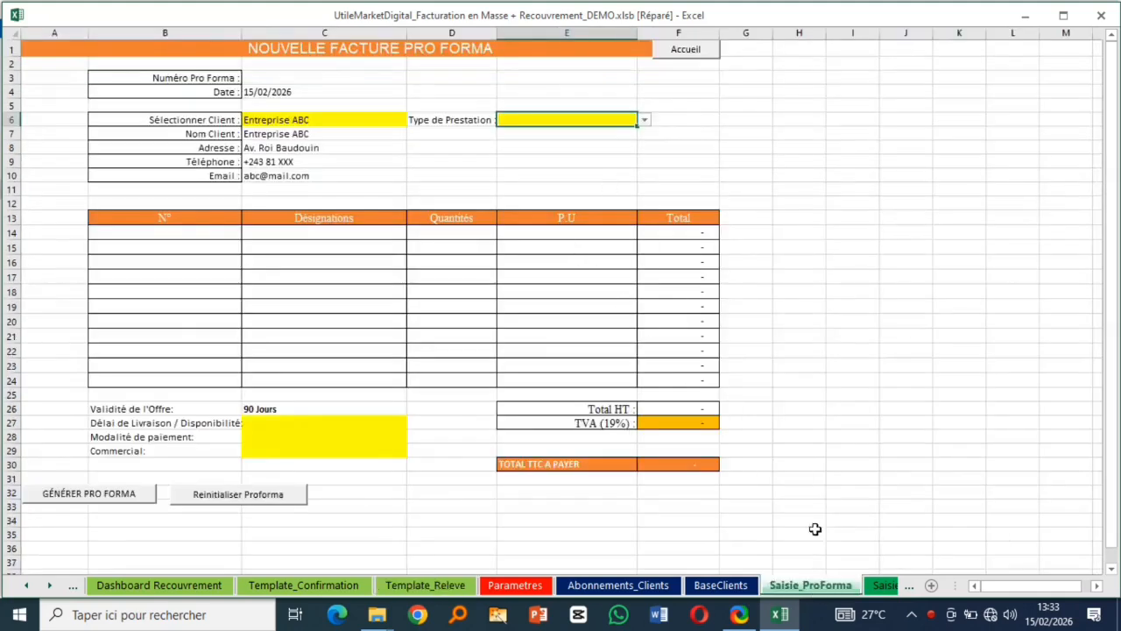
- Set the service type to STRATEGIE SOCIAL MEDIA after briefly trying PRESTATIONS MULTIPLES
click(644, 122)
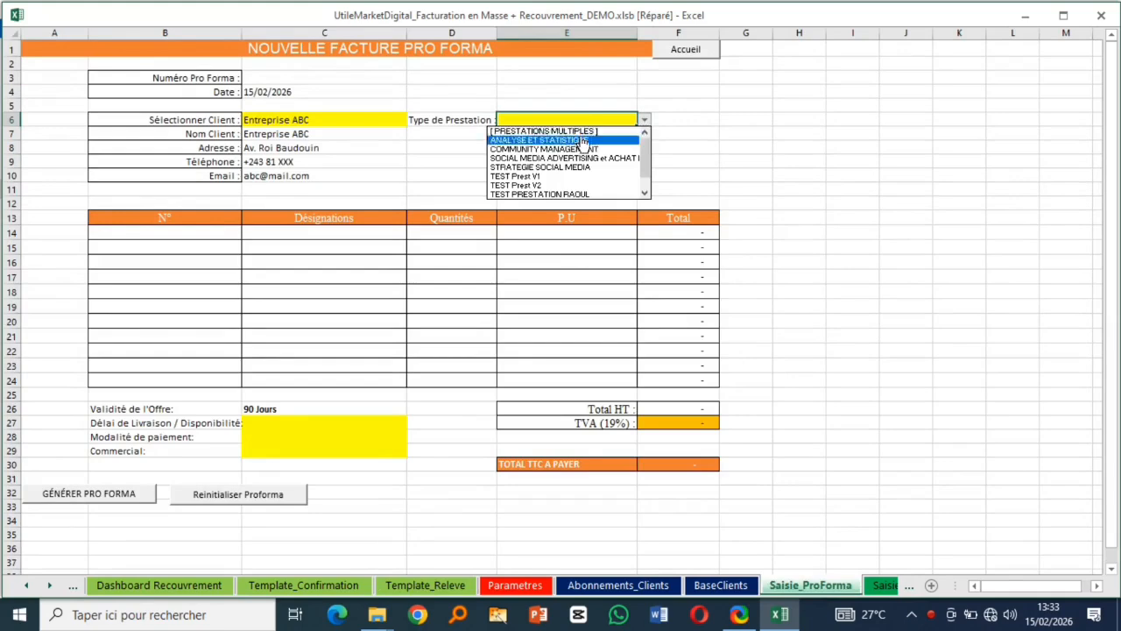
mouse_move(645, 159)
mouse_down()
mouse_move(646, 190)
mouse_move(645, 171)
mouse_up()
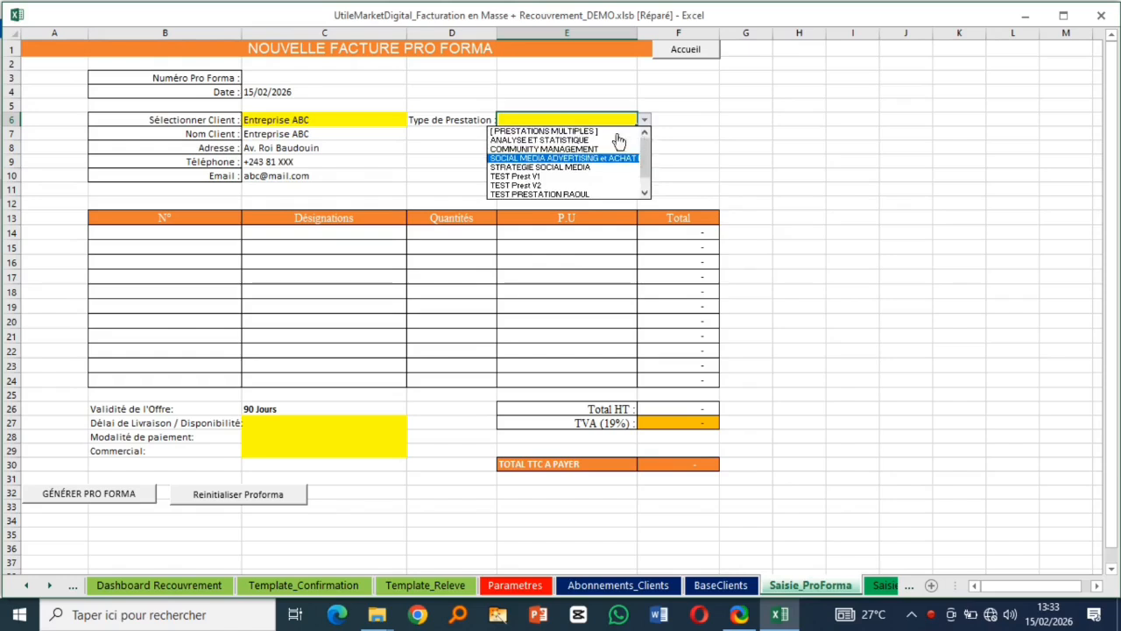
click(574, 132)
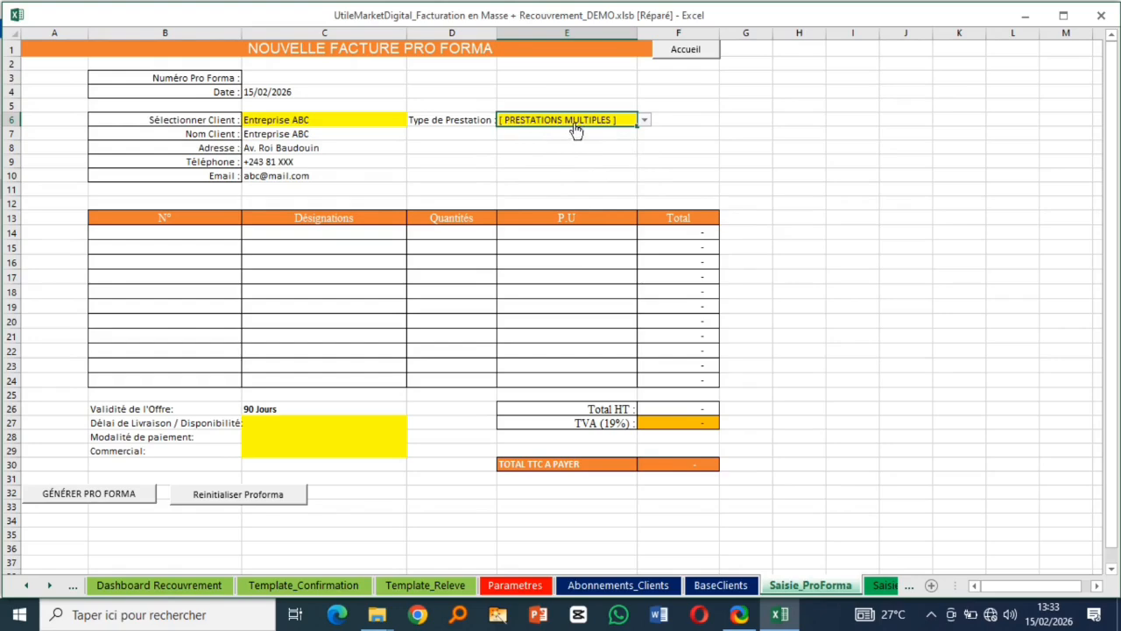
click(365, 235)
click(413, 235)
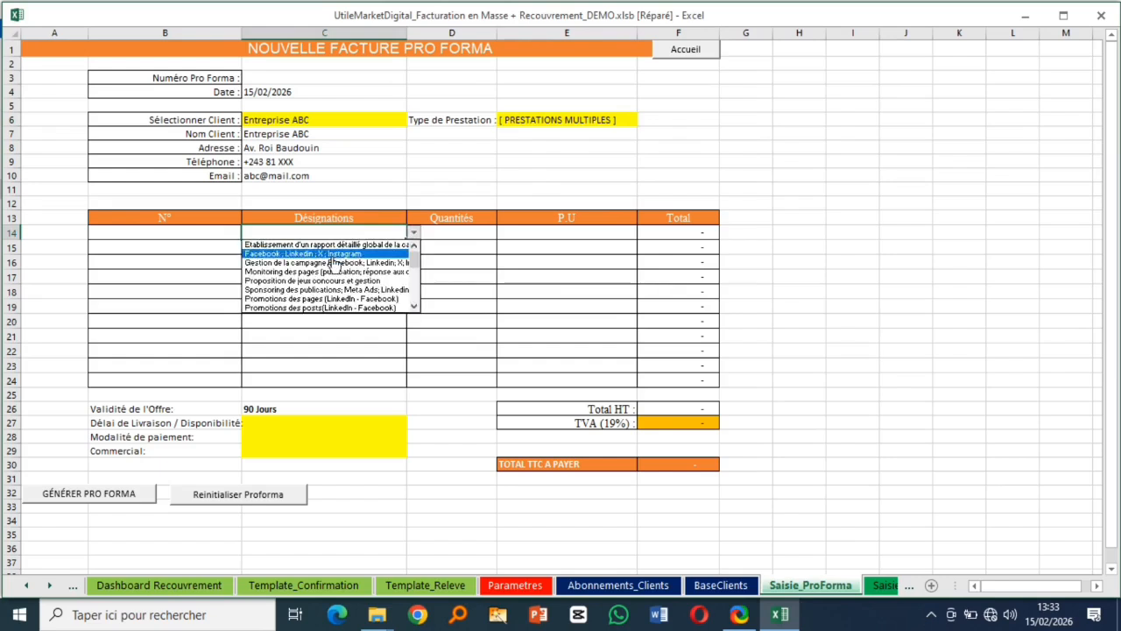
click(627, 121)
click(643, 120)
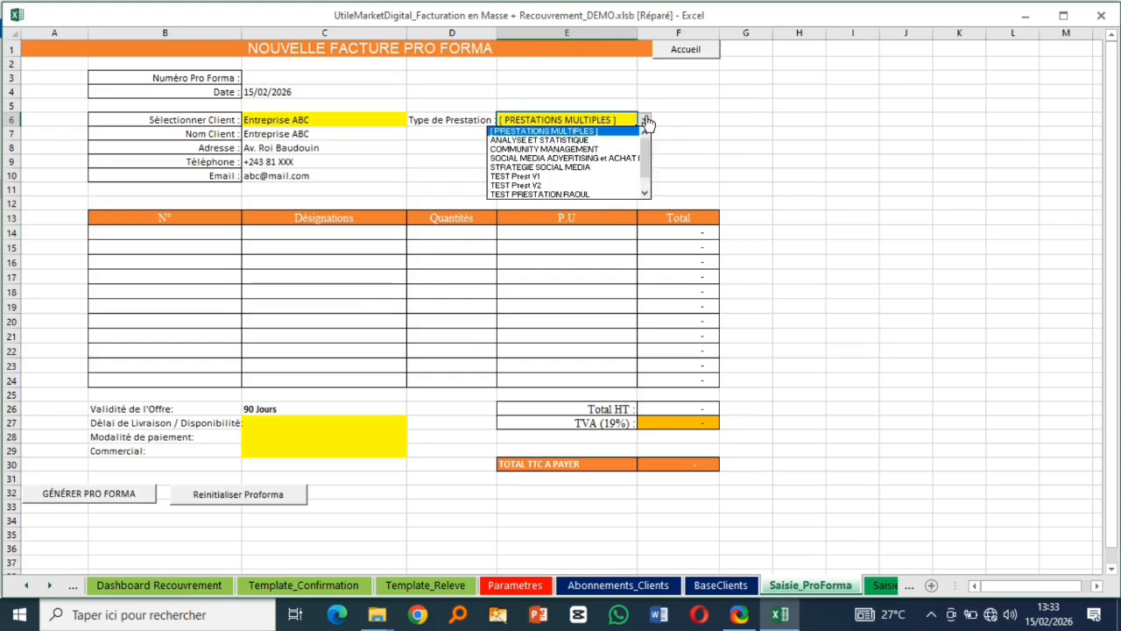
click(543, 168)
- Add lines Création de stratégie Social Média (qty 4) and the Meta, LinkedIn and X strategy (qty 1)
click(377, 235)
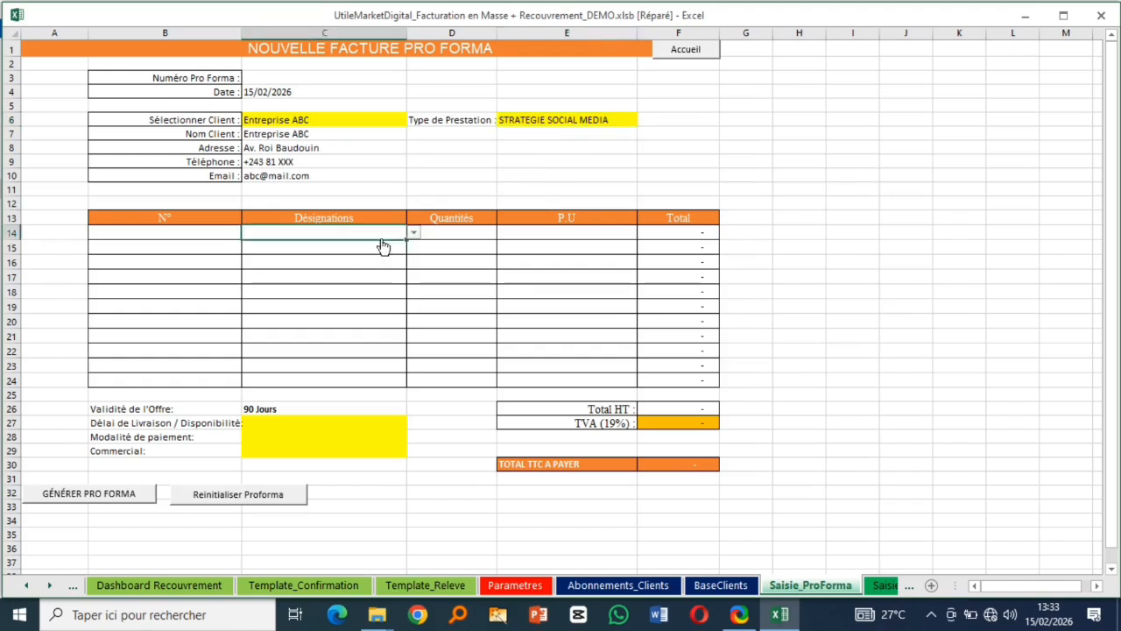
click(414, 234)
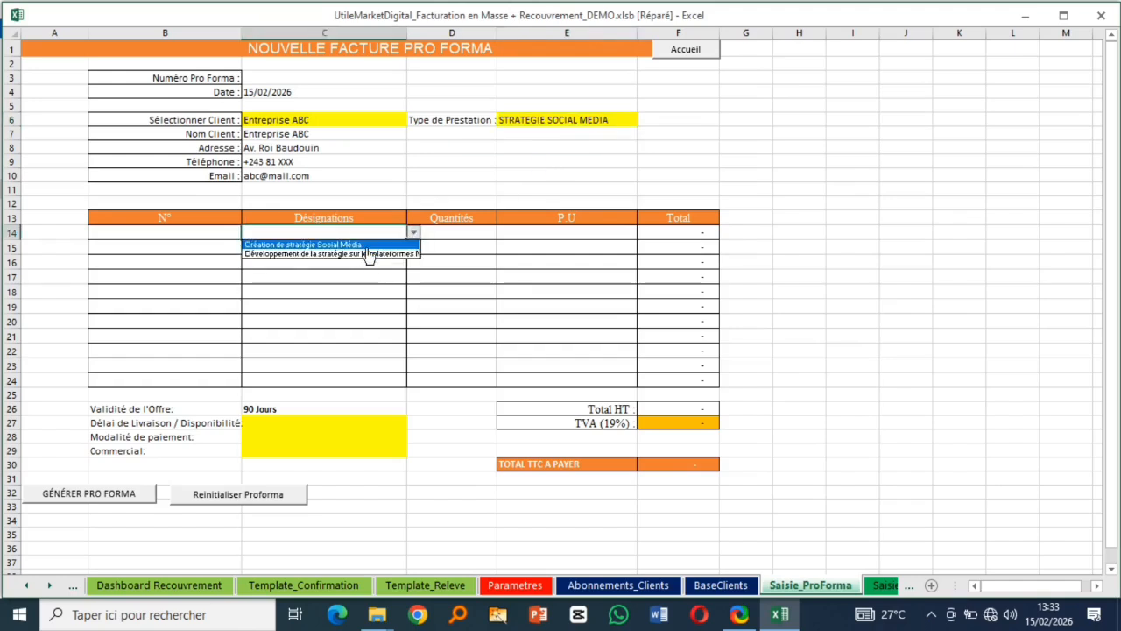
click(367, 246)
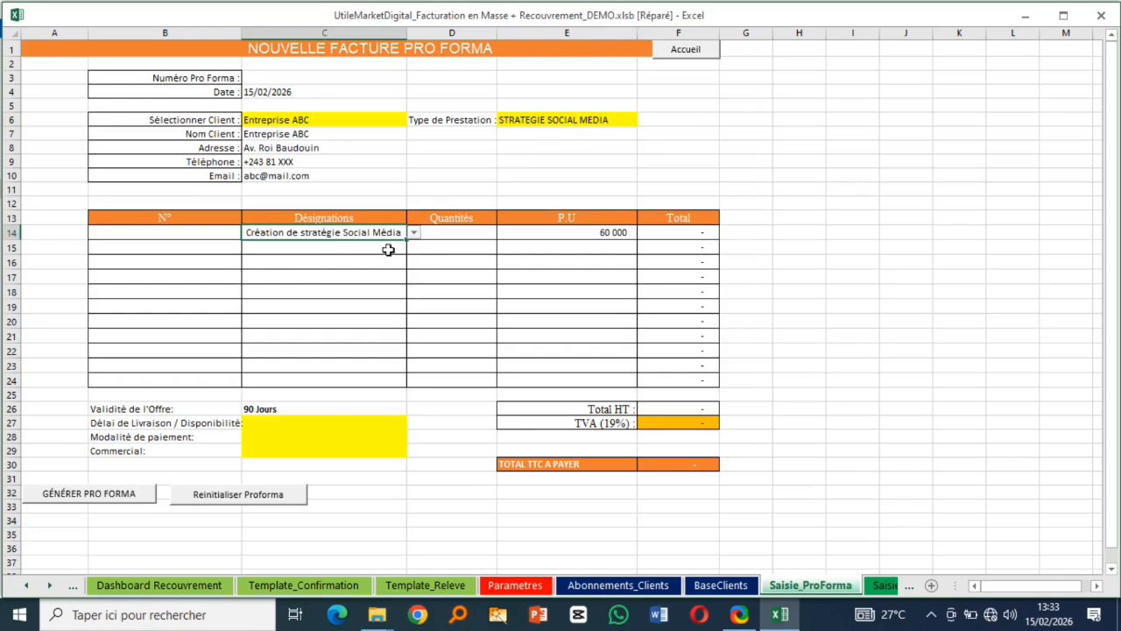
click(444, 232)
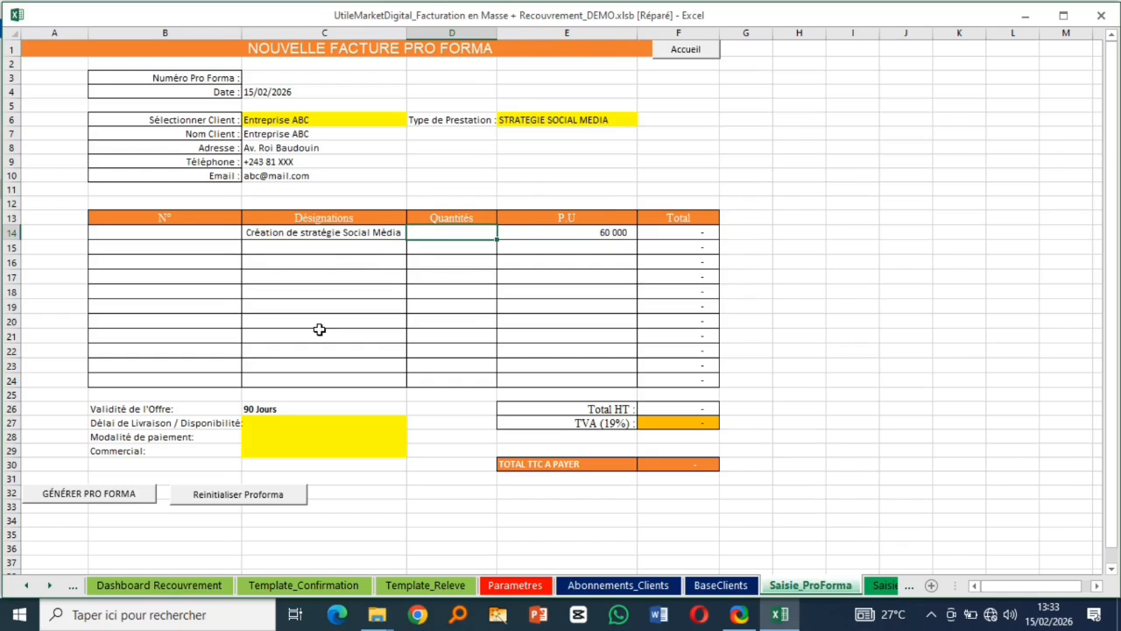
text(4)
click(336, 247)
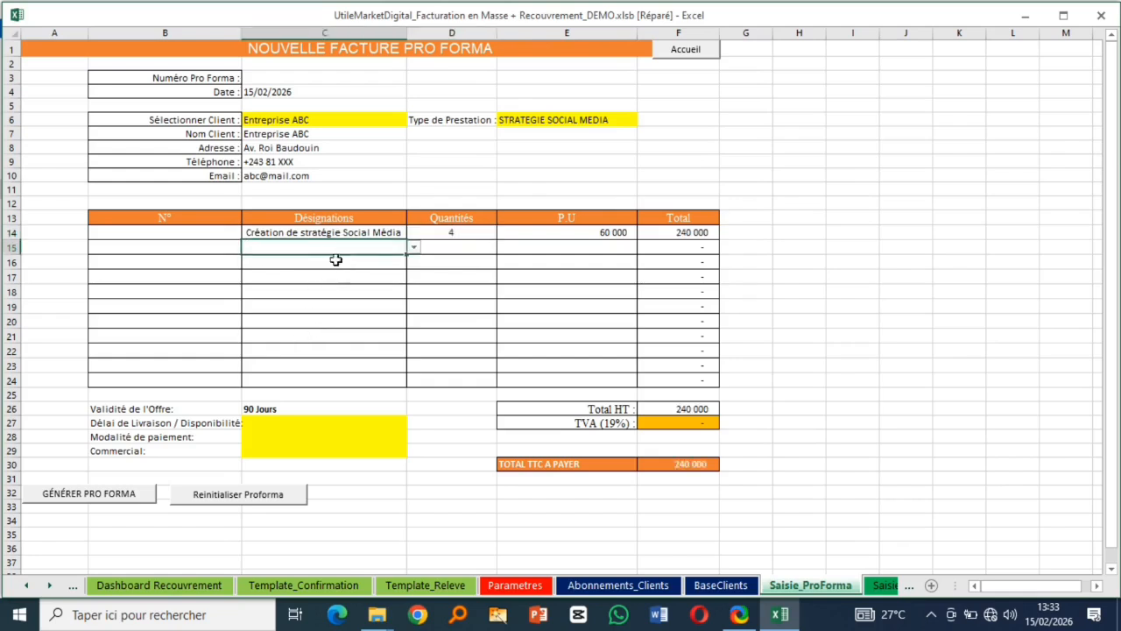
click(412, 247)
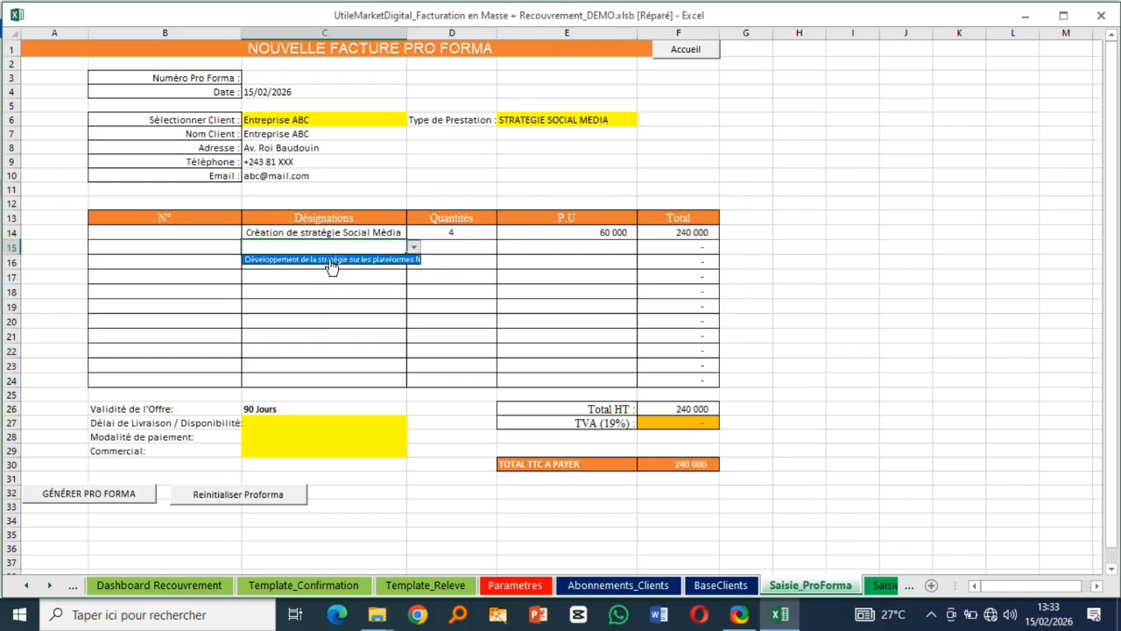
click(335, 262)
click(446, 253)
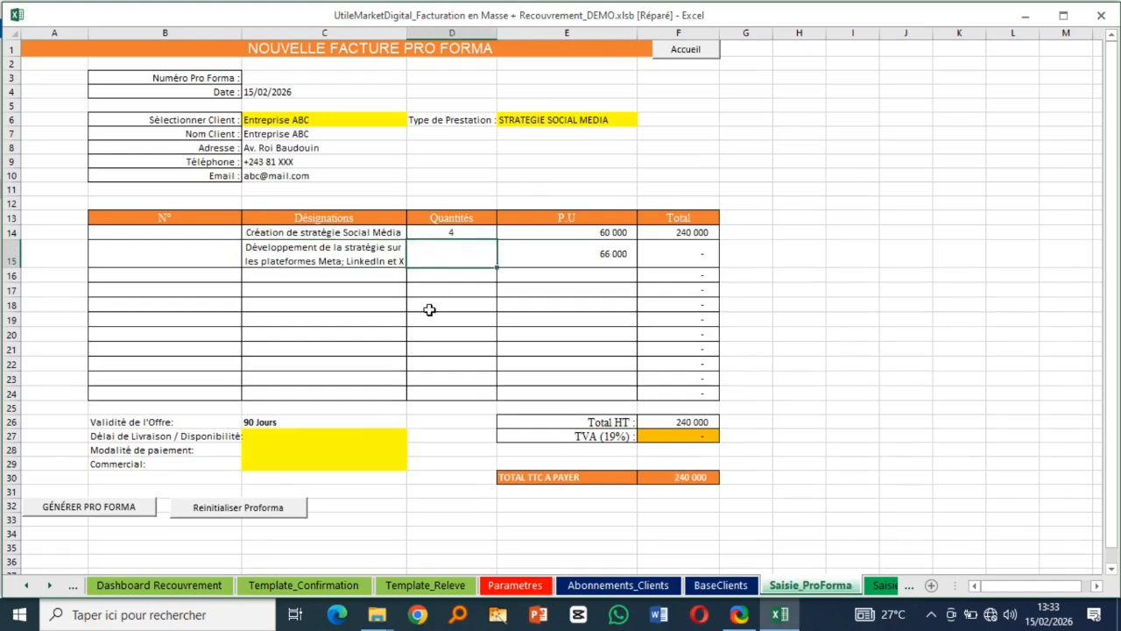
click(338, 277)
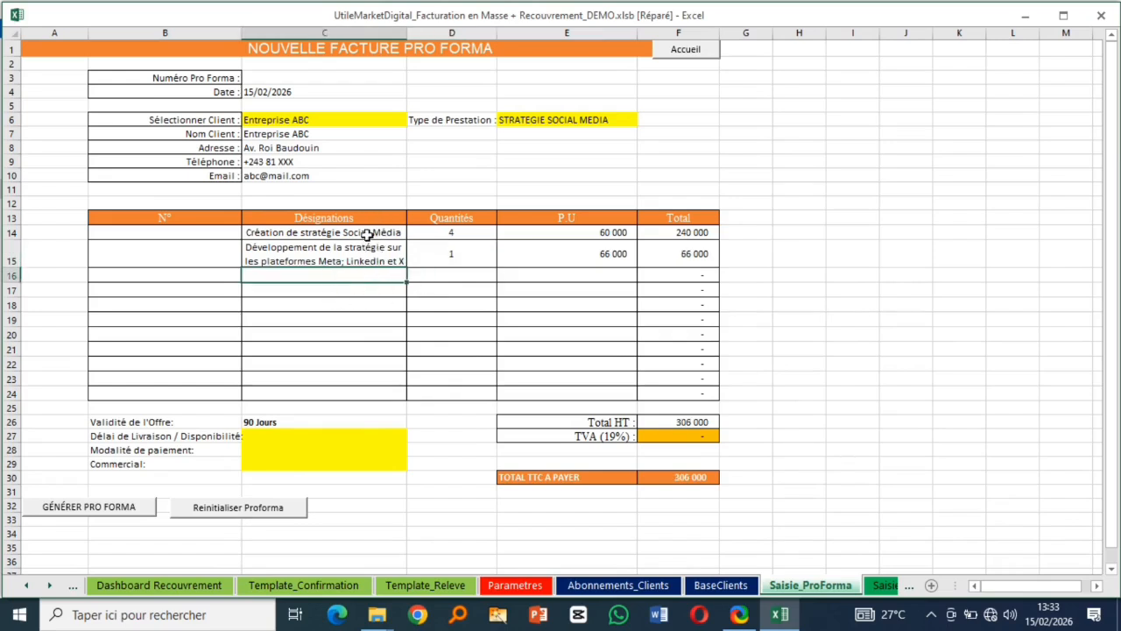
click(356, 290)
click(349, 331)
click(356, 289)
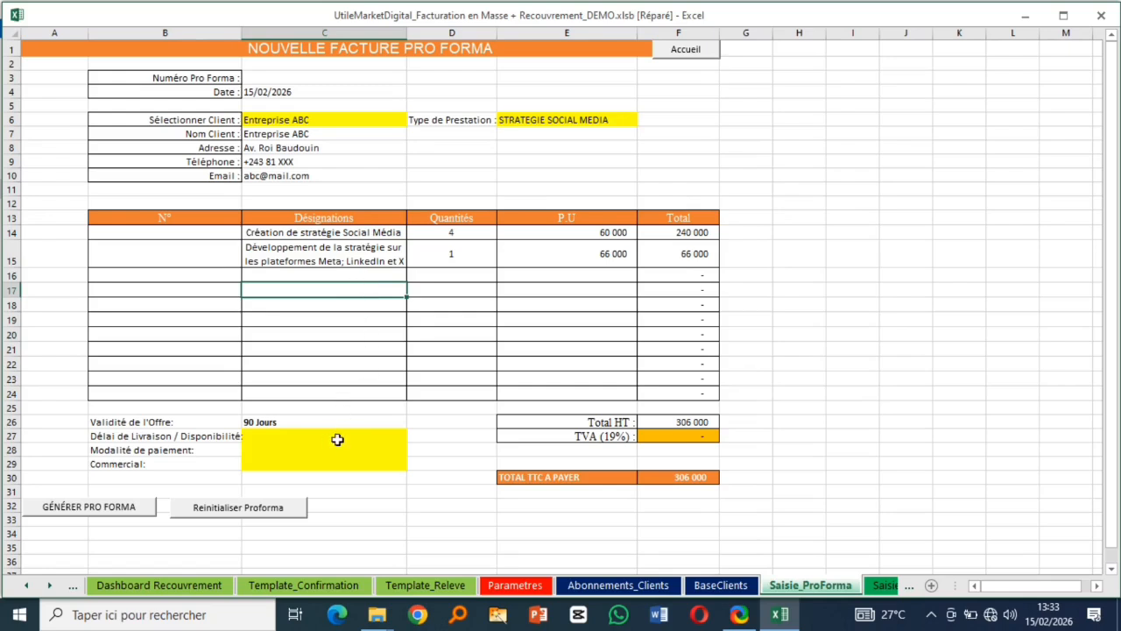
- Set delivery to Immédiat and payment terms to 100% à la livraison, then launch generation
click(338, 438)
click(414, 435)
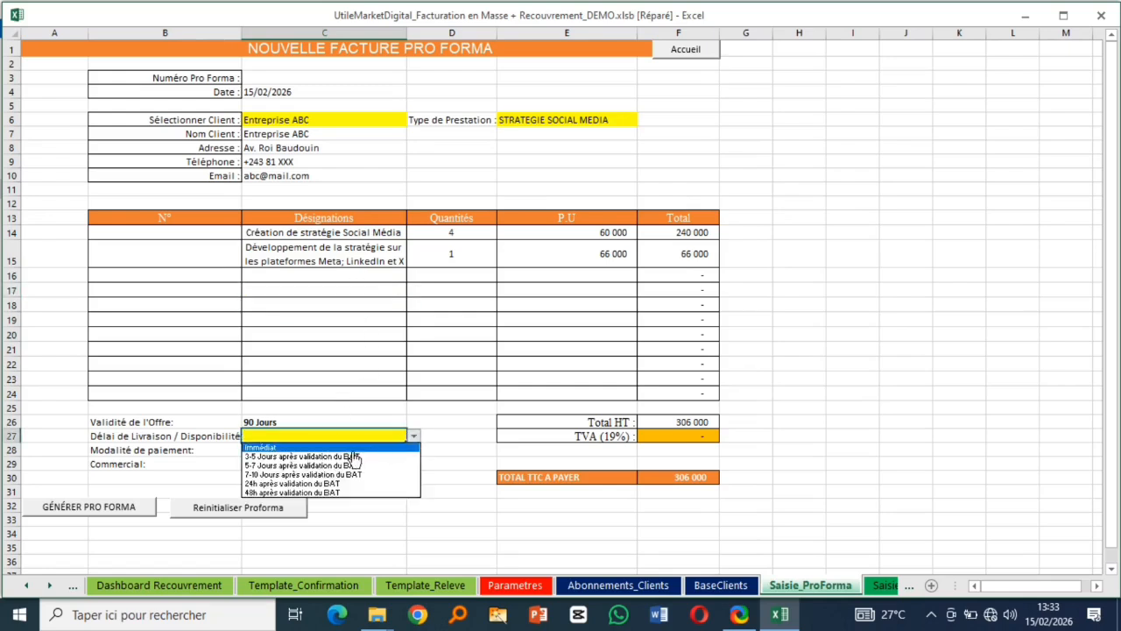
click(324, 447)
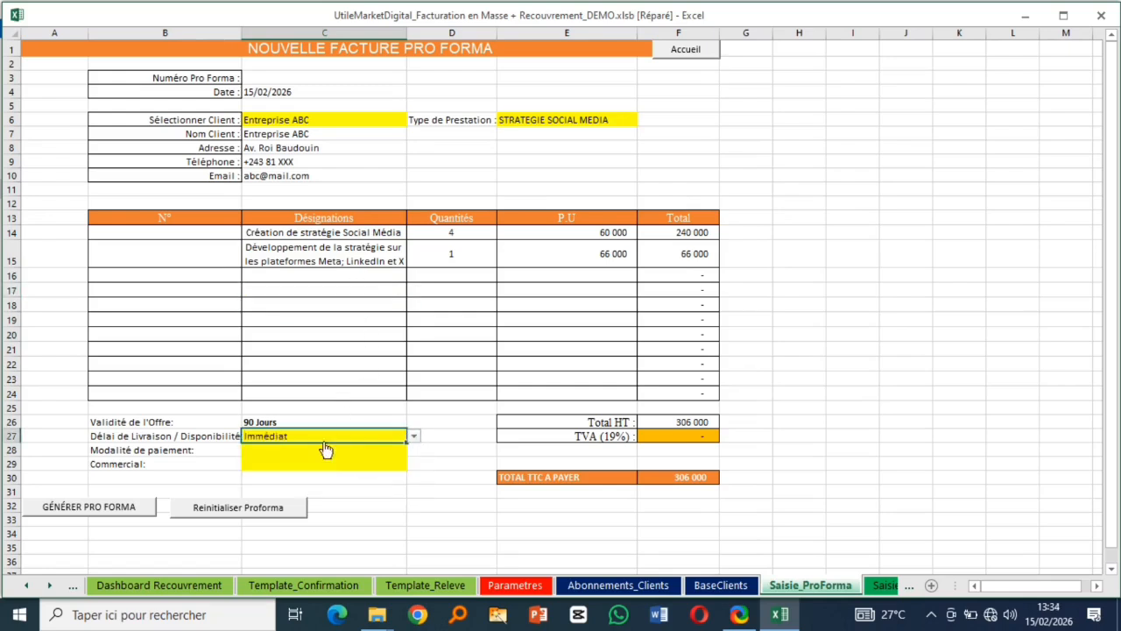
click(320, 459)
click(395, 448)
click(414, 449)
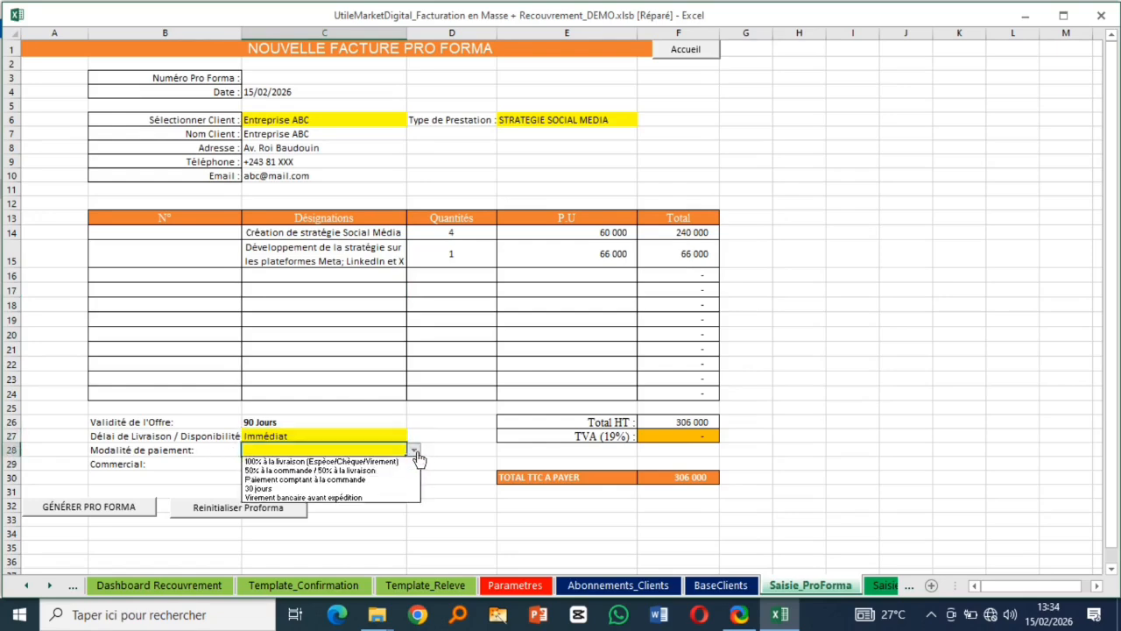
click(297, 461)
click(293, 461)
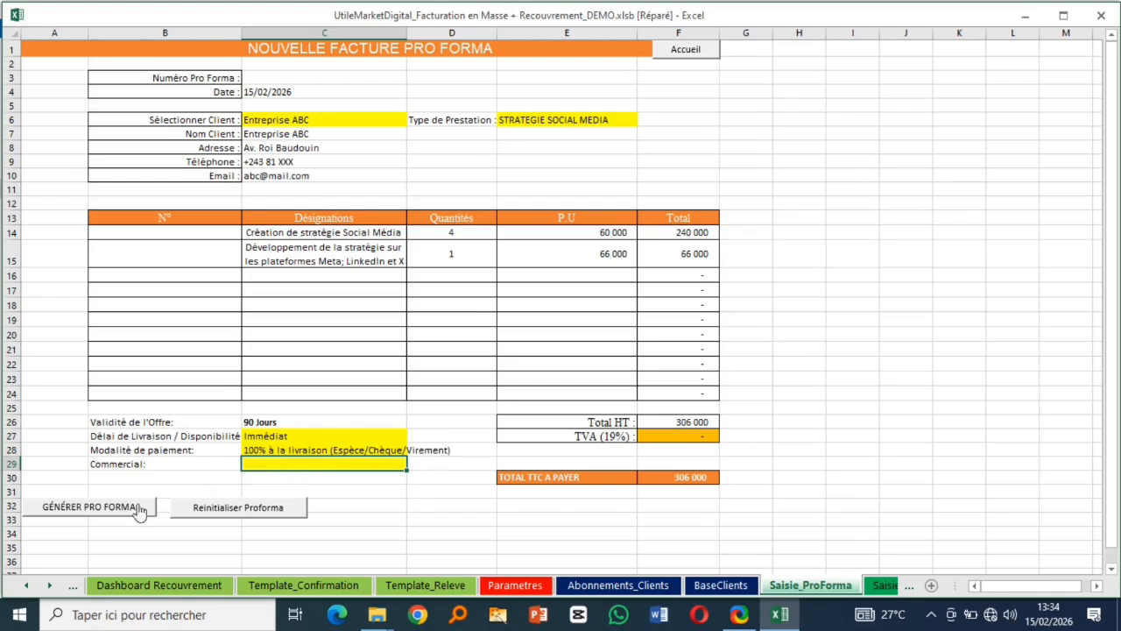
click(92, 508)
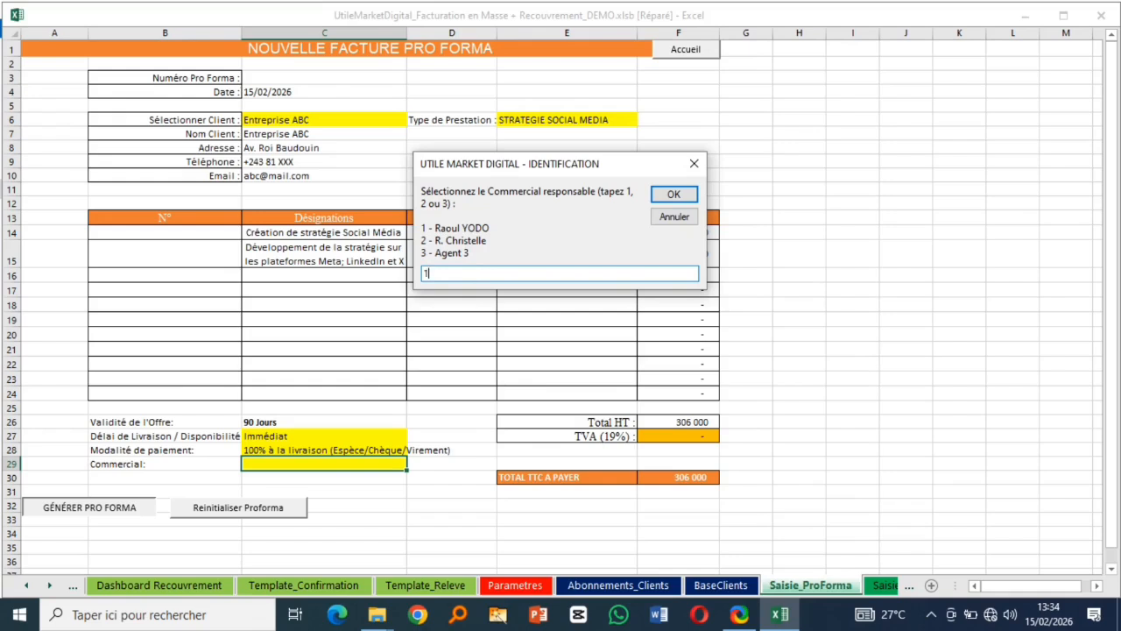
- Generate pro forma AGPF-SD-2026-001 with salesperson 1, 19% VAT, 0 printed copies and e-mail review
click(673, 194)
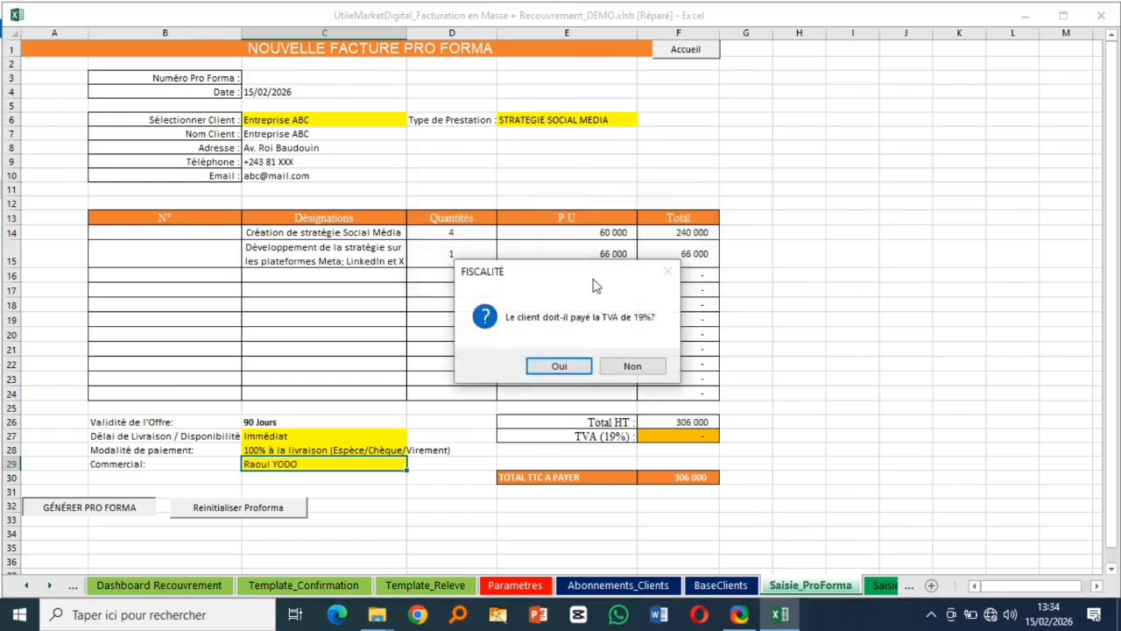
click(560, 368)
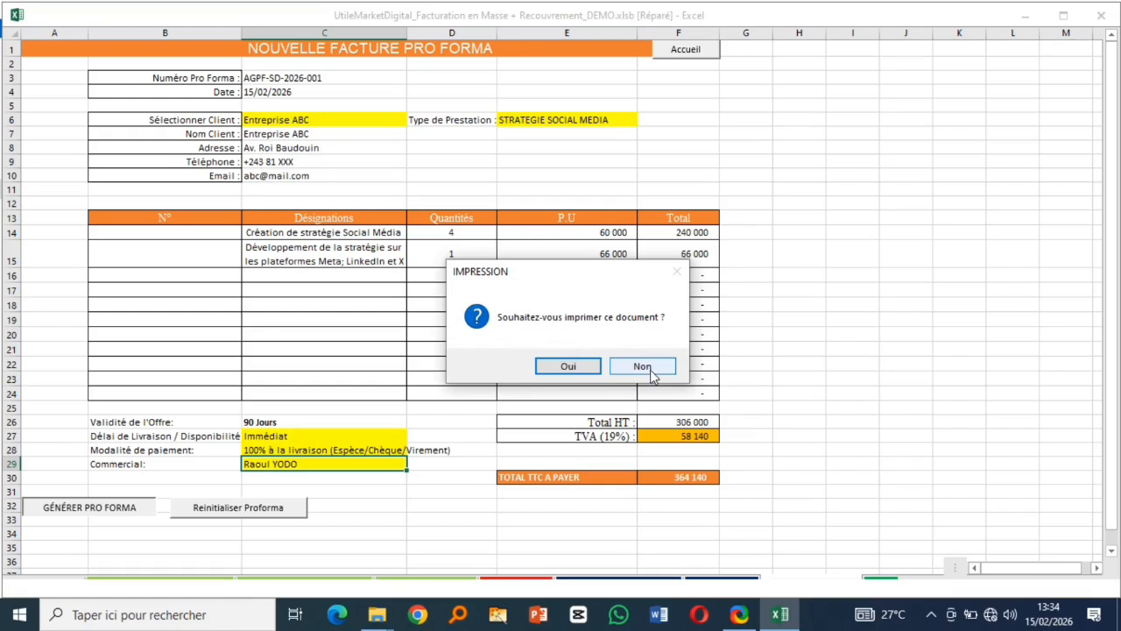
click(570, 367)
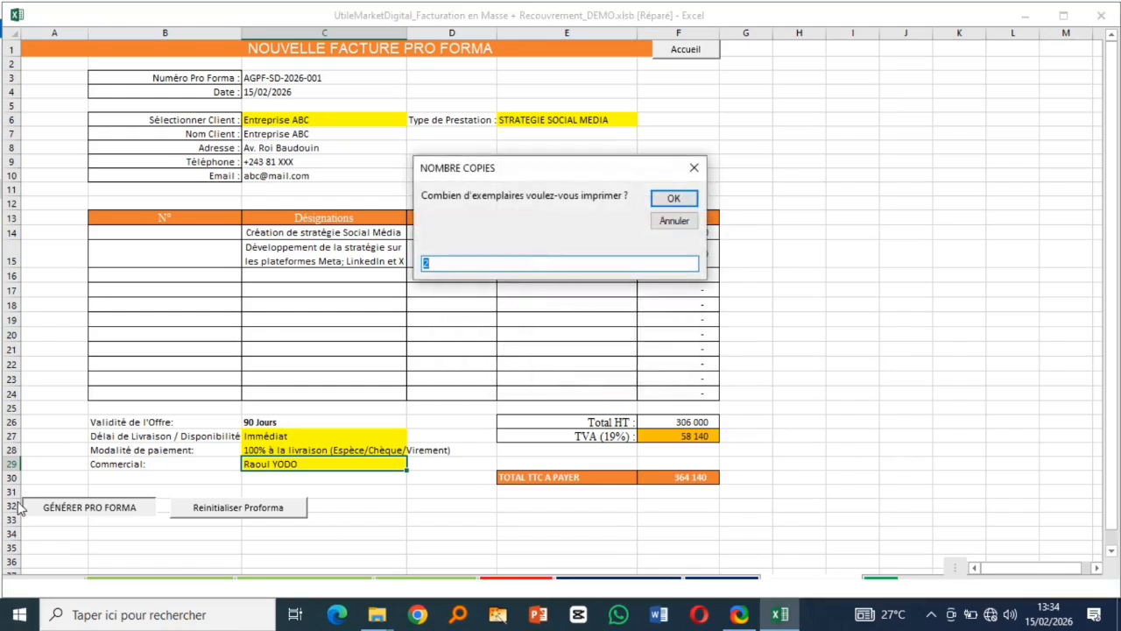
text(0)
click(672, 200)
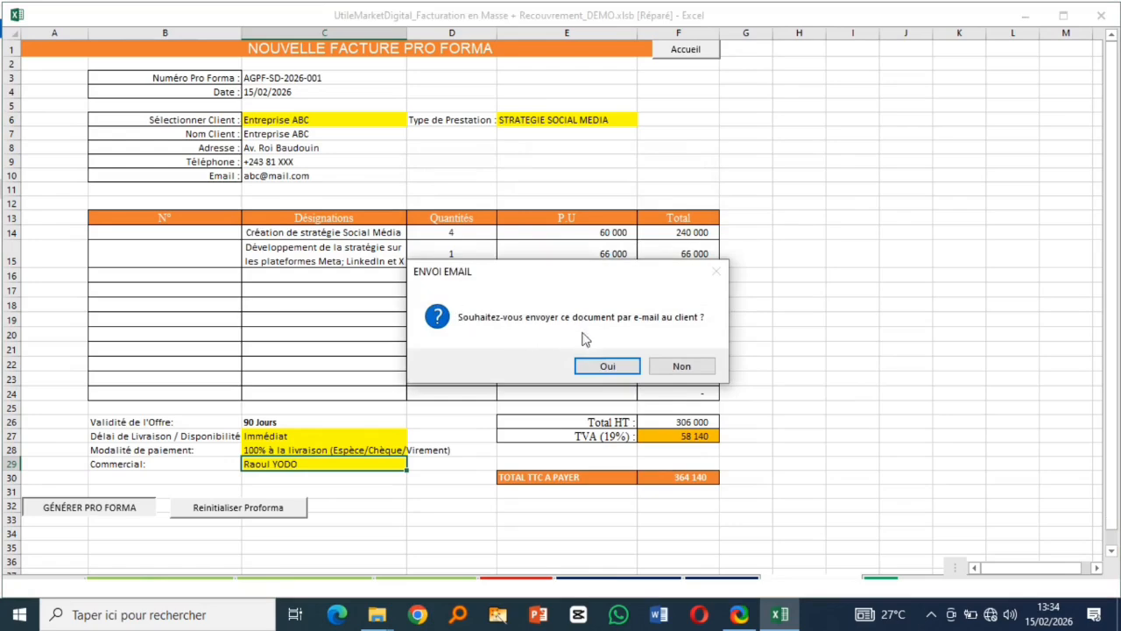
click(604, 367)
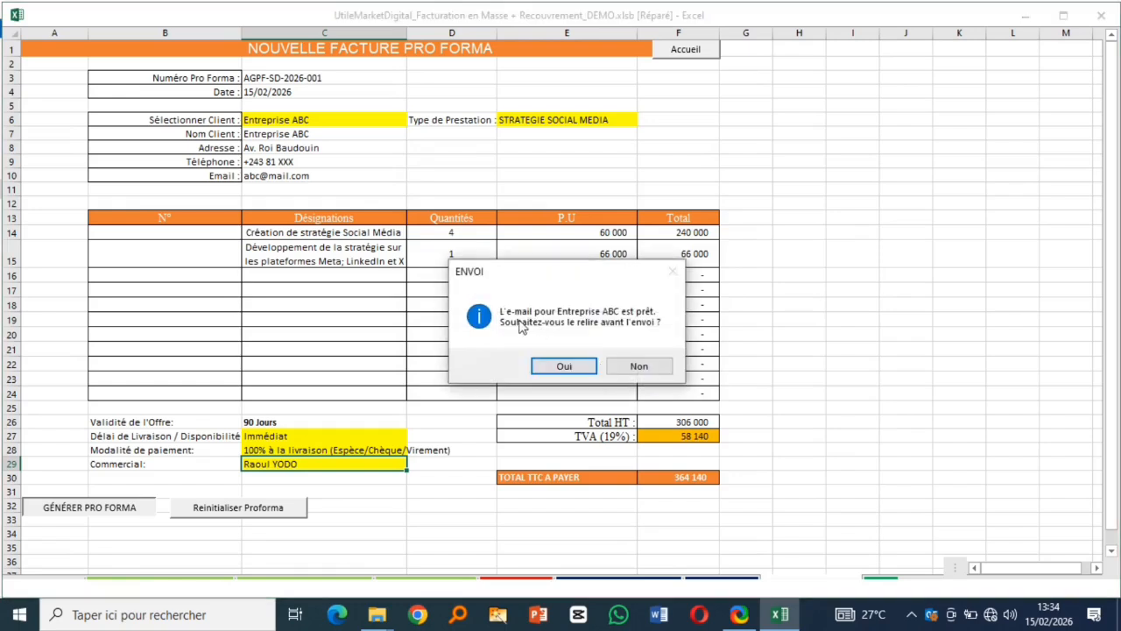
click(562, 367)
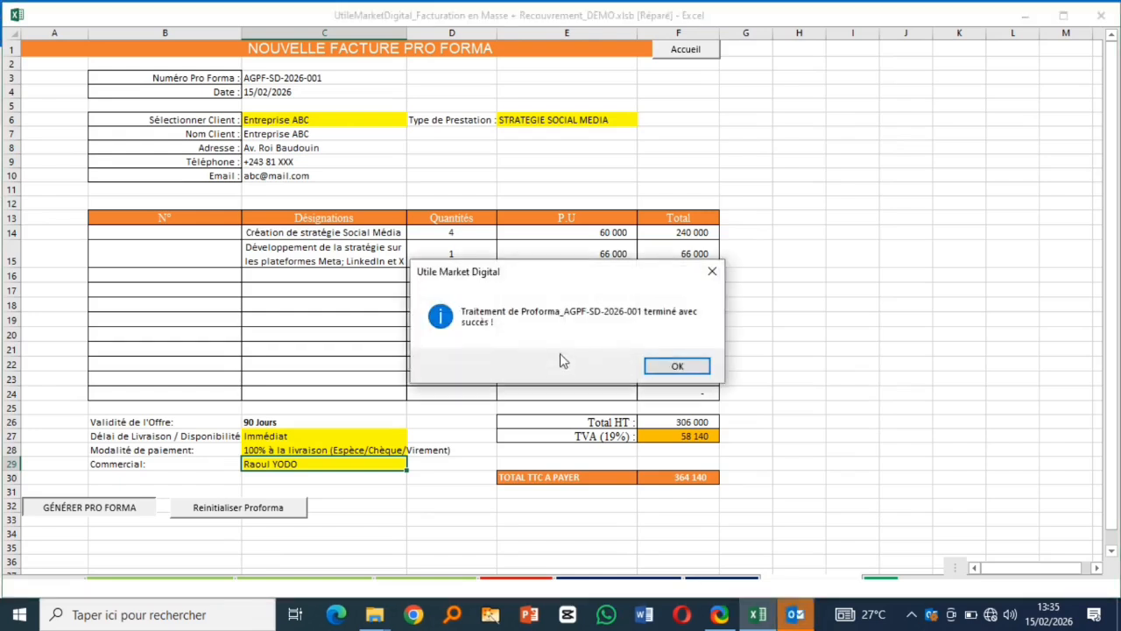
click(676, 368)
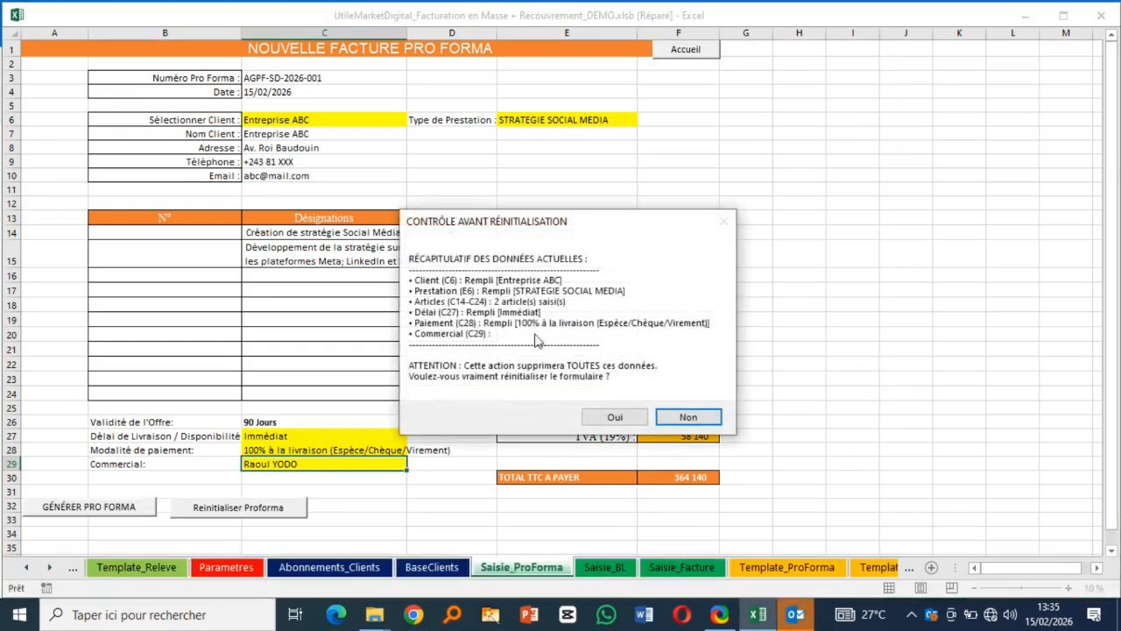
- Open the attached Proforma_AGPF-SD-2026-001 PDF in PDF24 Reader, scroll through it, and close it
click(797, 617)
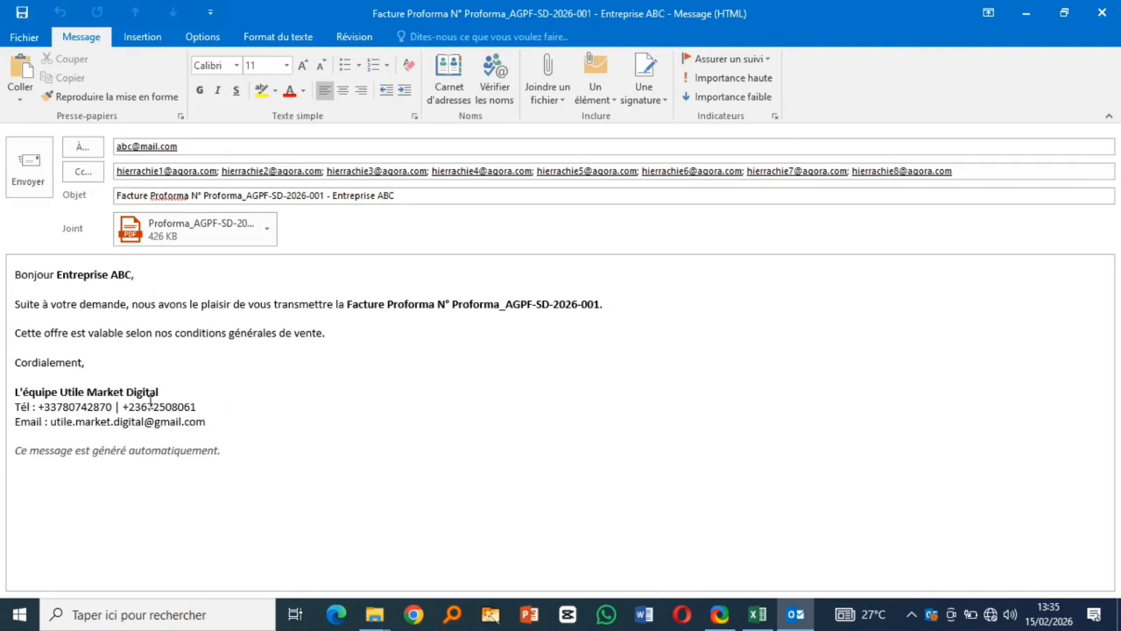
double_click(199, 240)
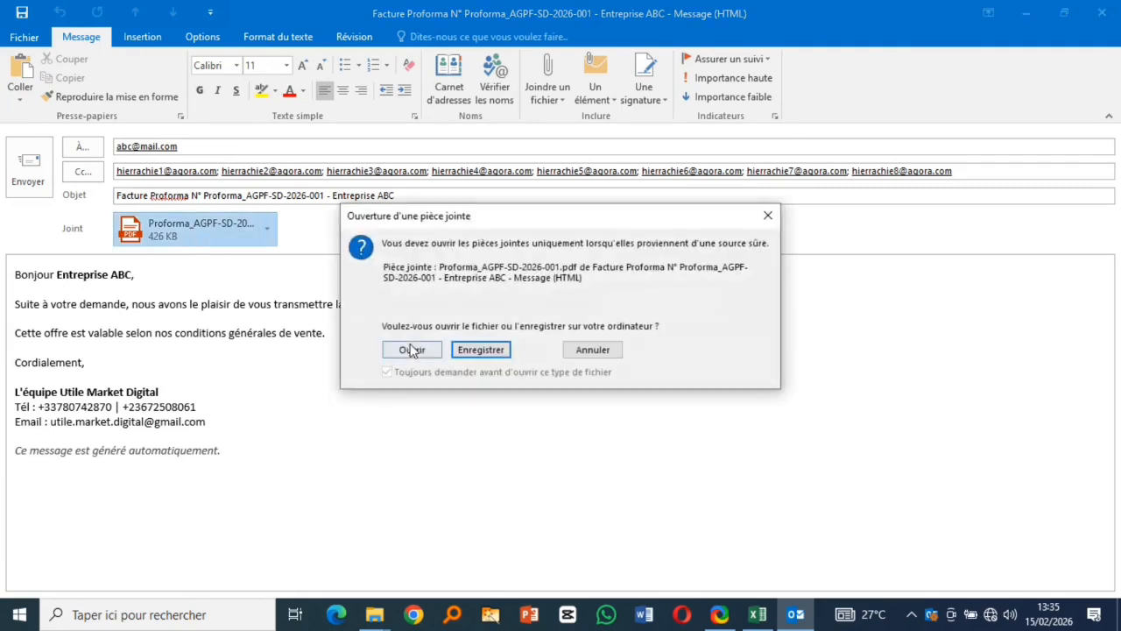
click(412, 349)
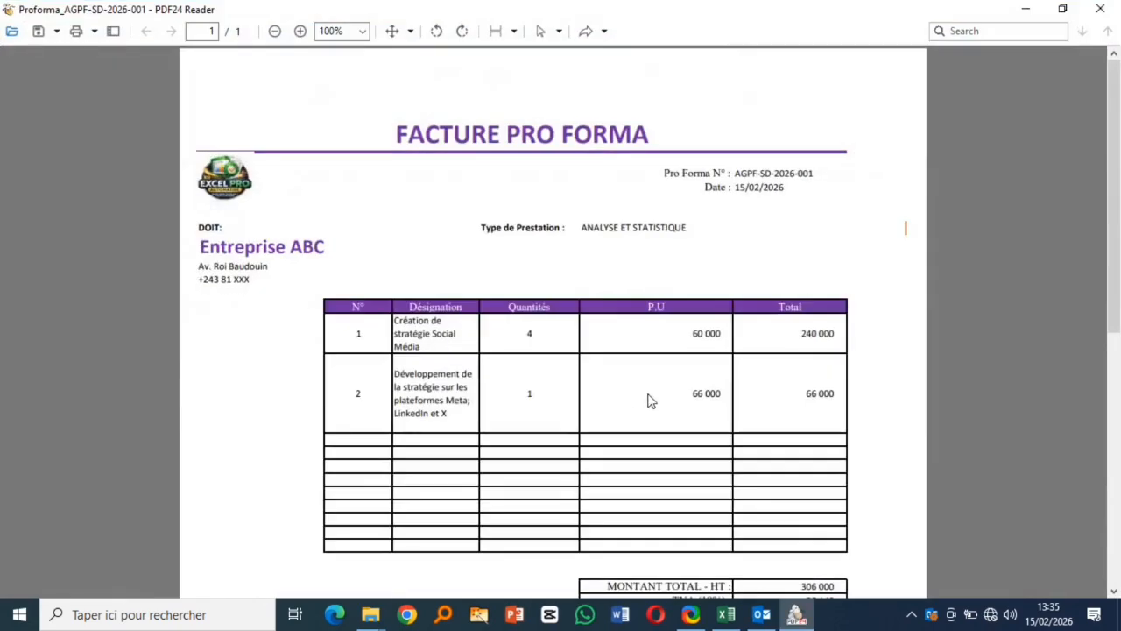
scroll(648, 400, down, 5)
scroll(648, 400, up, 3)
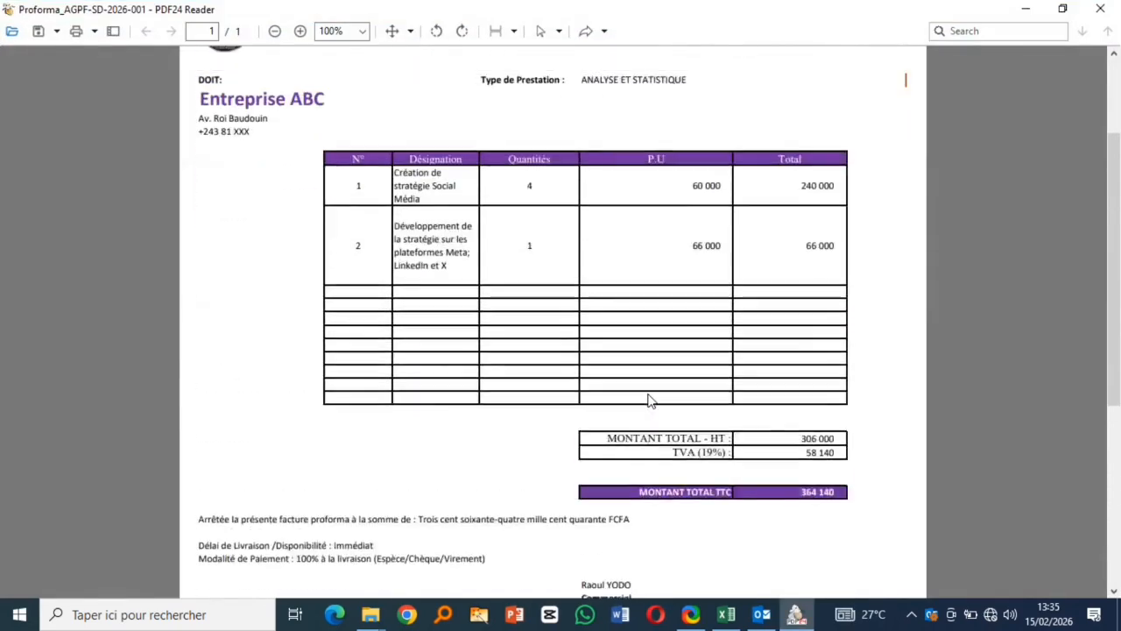
scroll(648, 400, up, 2)
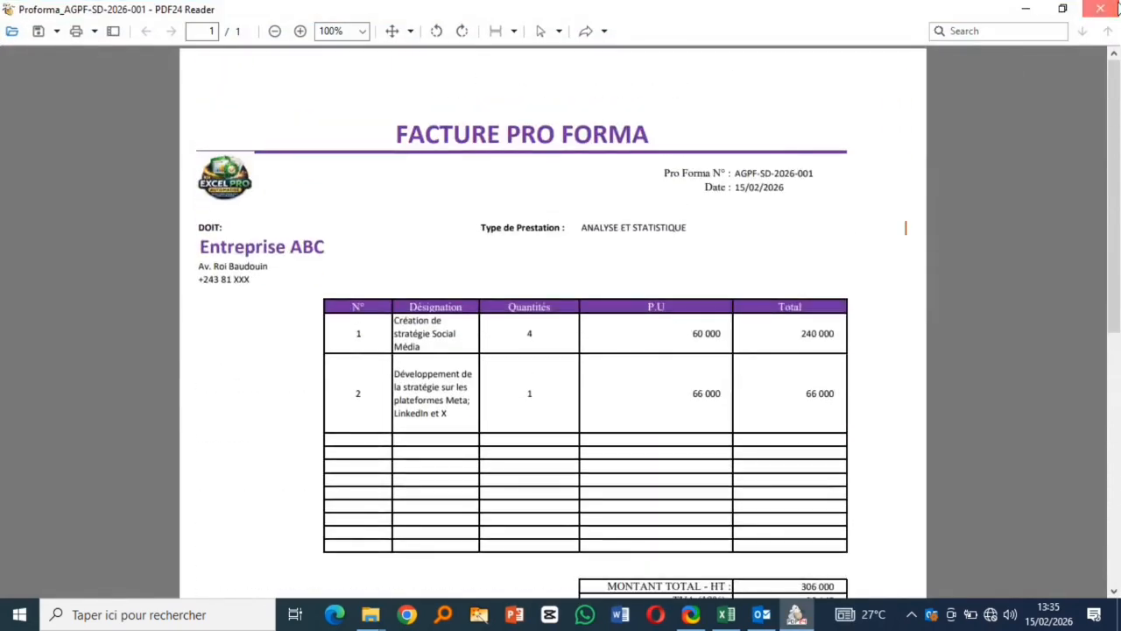
click(1118, 8)
click(1105, 14)
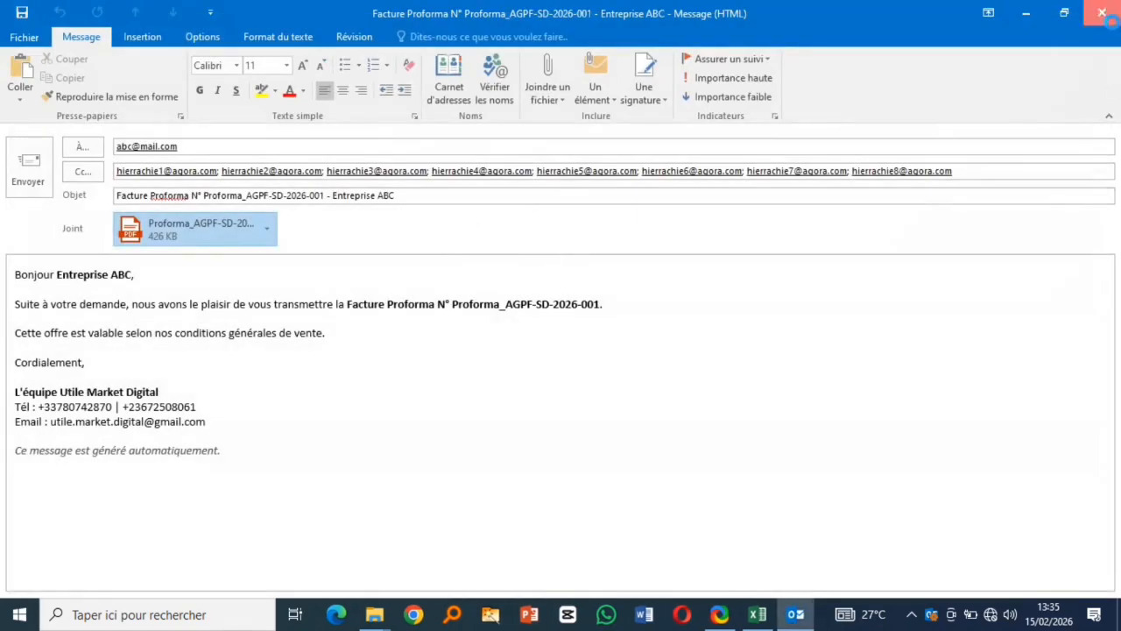
- Discard the draft e-mail, confirm the pro-forma reset, and acknowledge the NETTOYAGE TERMINÉ message
click(568, 350)
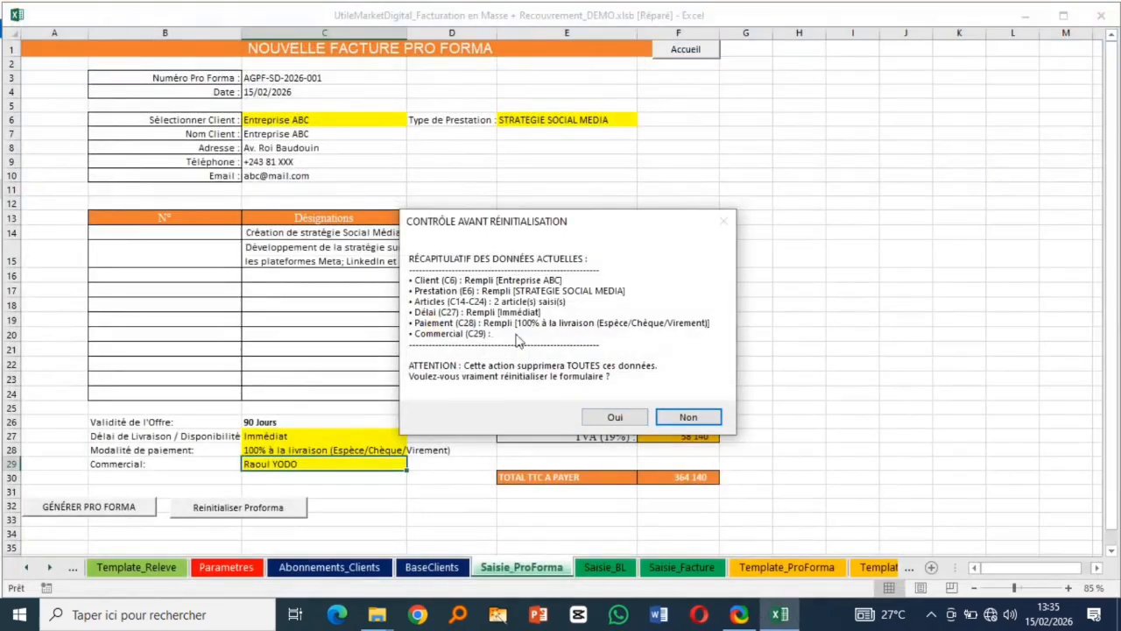
click(612, 419)
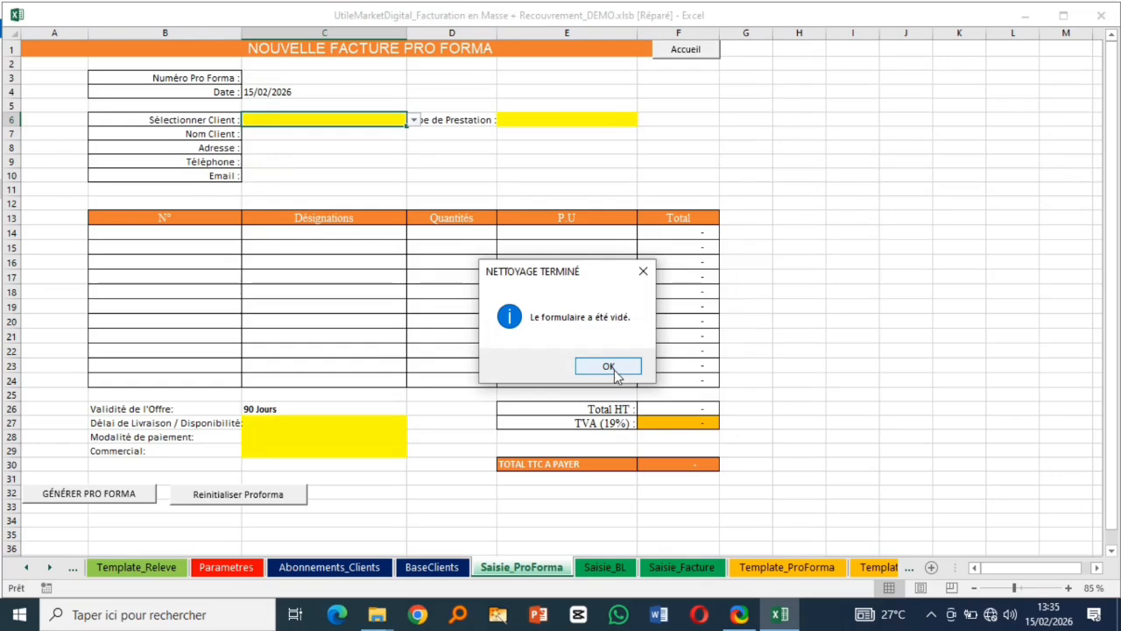
click(613, 368)
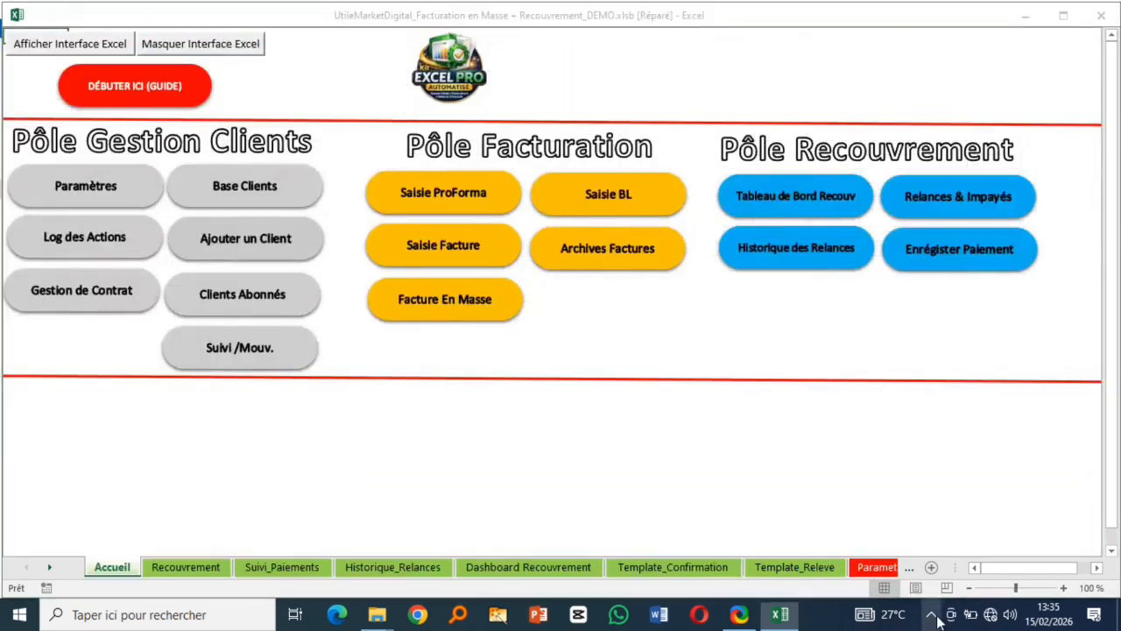
click(931, 615)
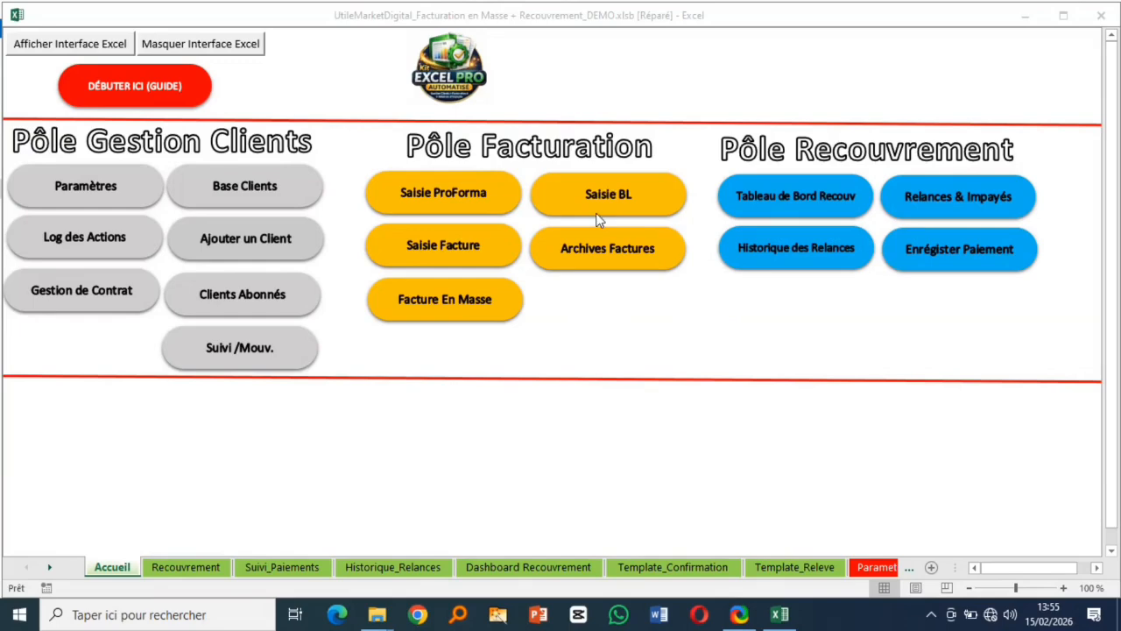
click(611, 201)
- Open the Saisie BL form and choose Entreprise ABC as Nom Client
click(611, 201)
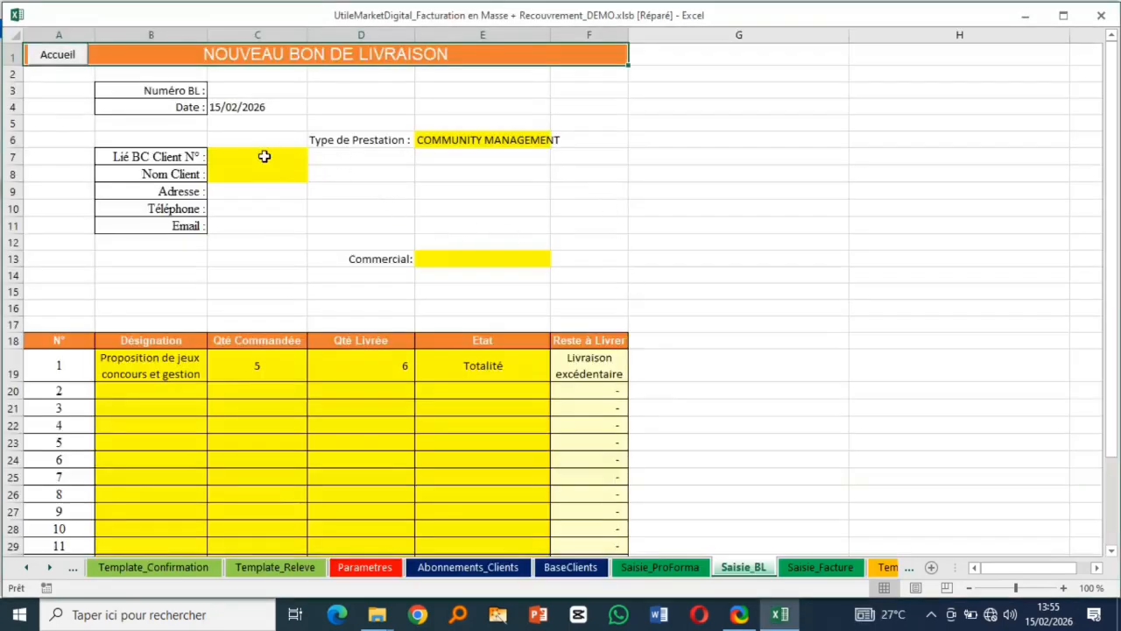
click(285, 179)
click(314, 174)
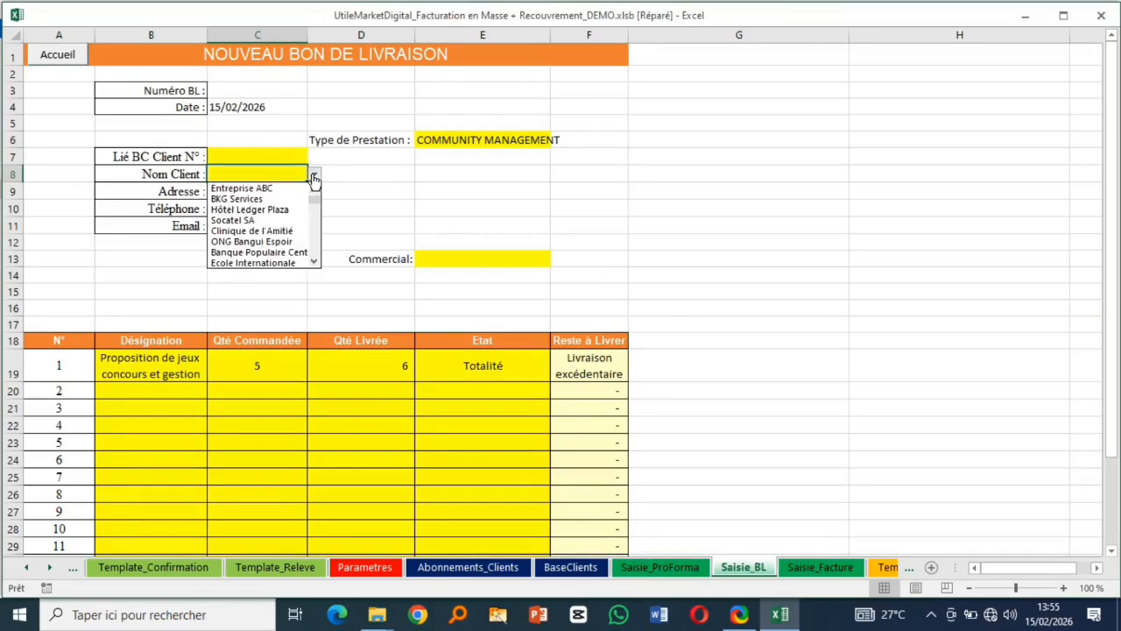
click(275, 184)
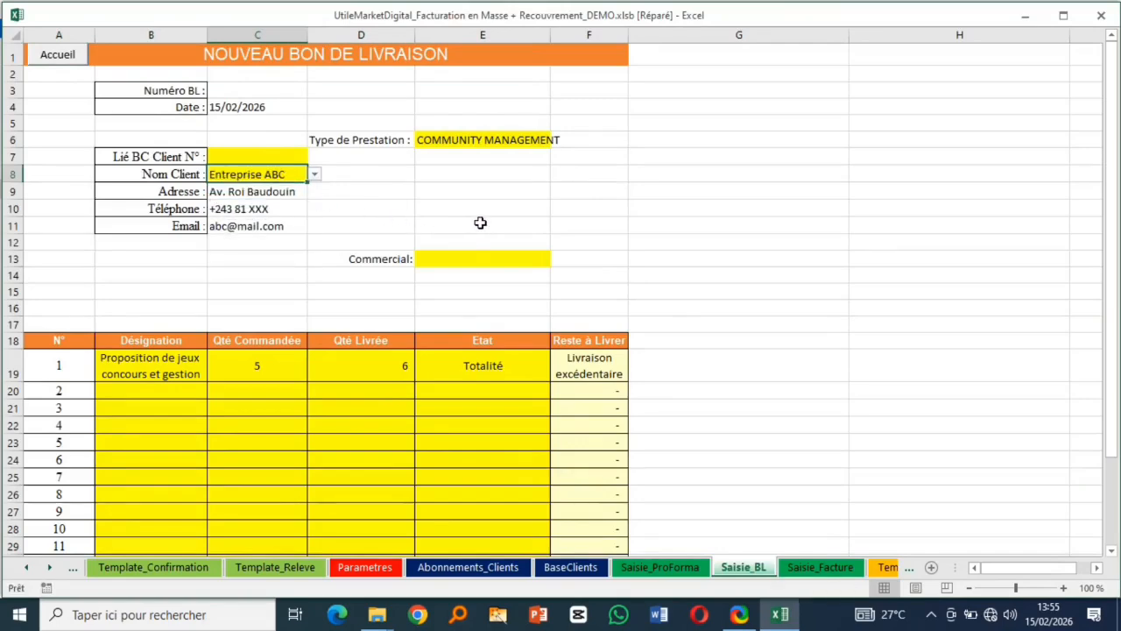
- Inspect the delivery note's service type, item rows and Commercial fields, glancing at the pro-forma sheet
click(500, 142)
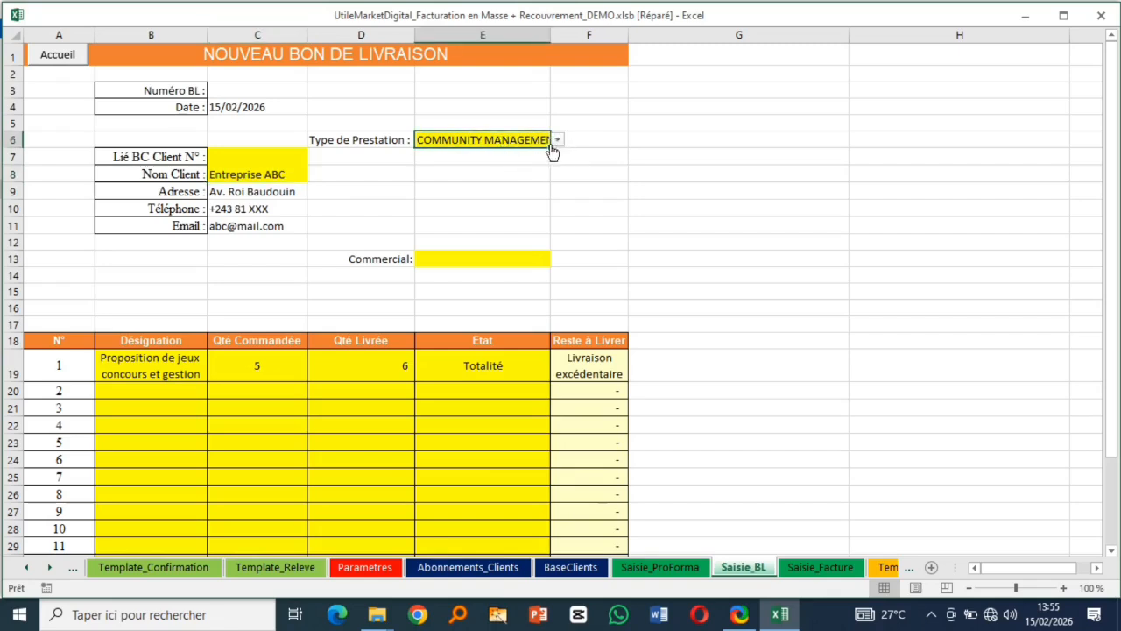
click(254, 391)
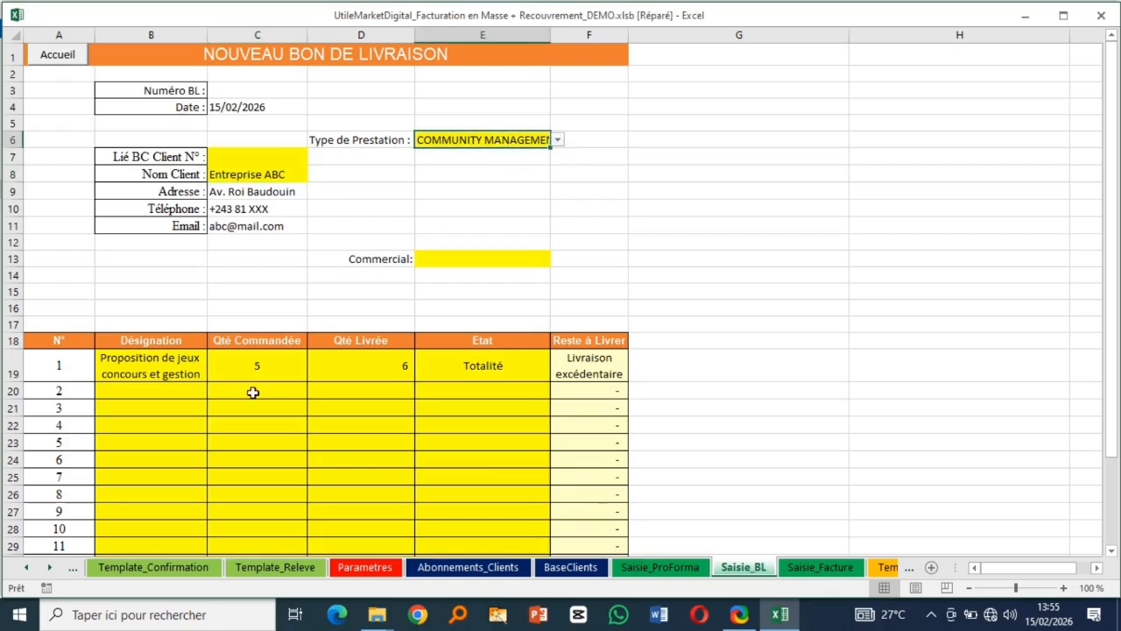
click(174, 399)
click(258, 364)
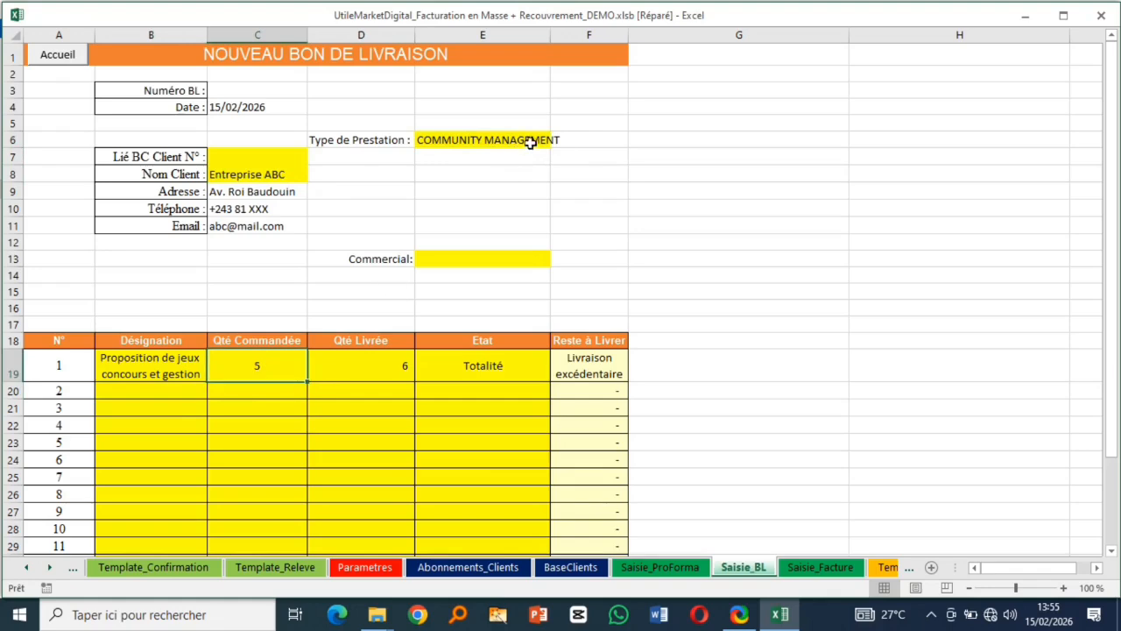
click(530, 143)
click(514, 260)
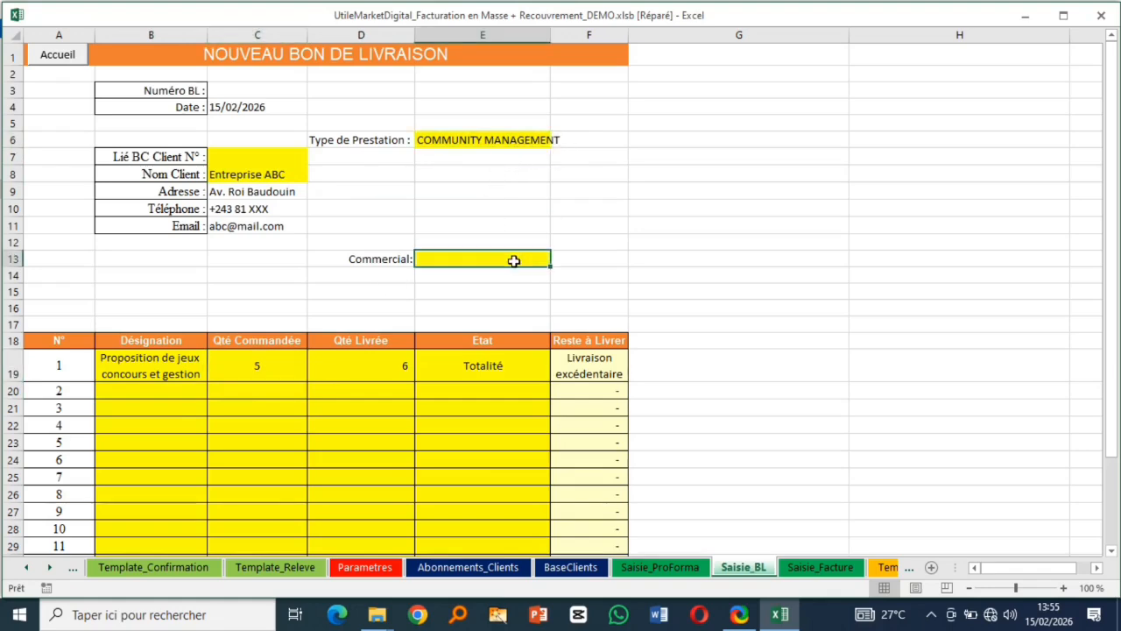
click(660, 567)
click(743, 567)
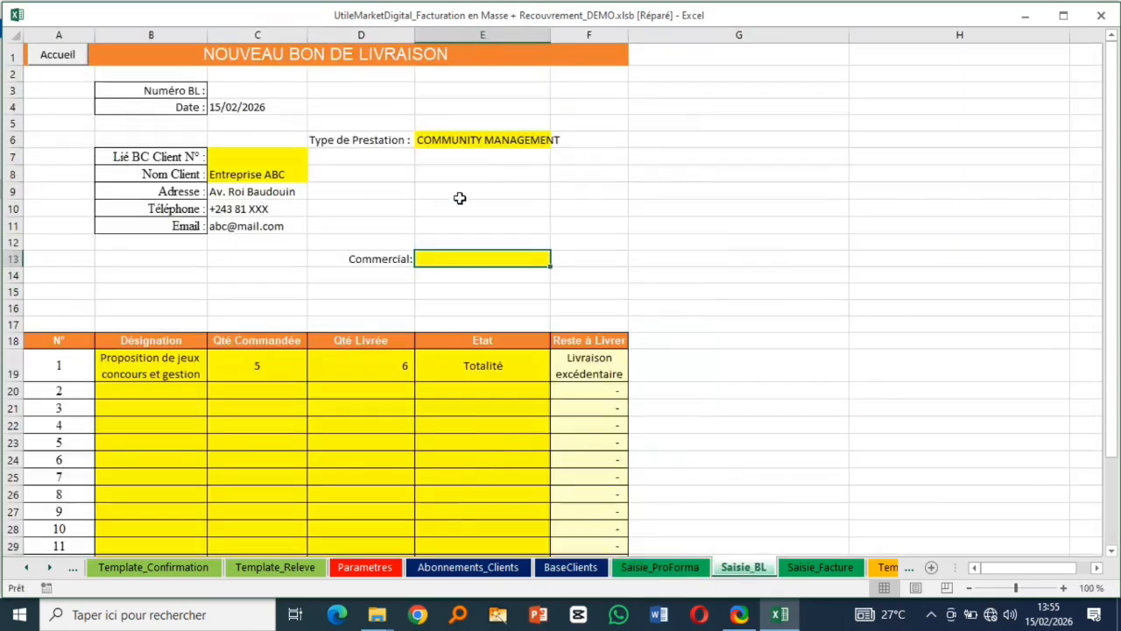
- Set Type de Prestation to ANALYSE ET STATISTIQUE after briefly picking STRATEGIE SOCIAL MEDIA
click(538, 141)
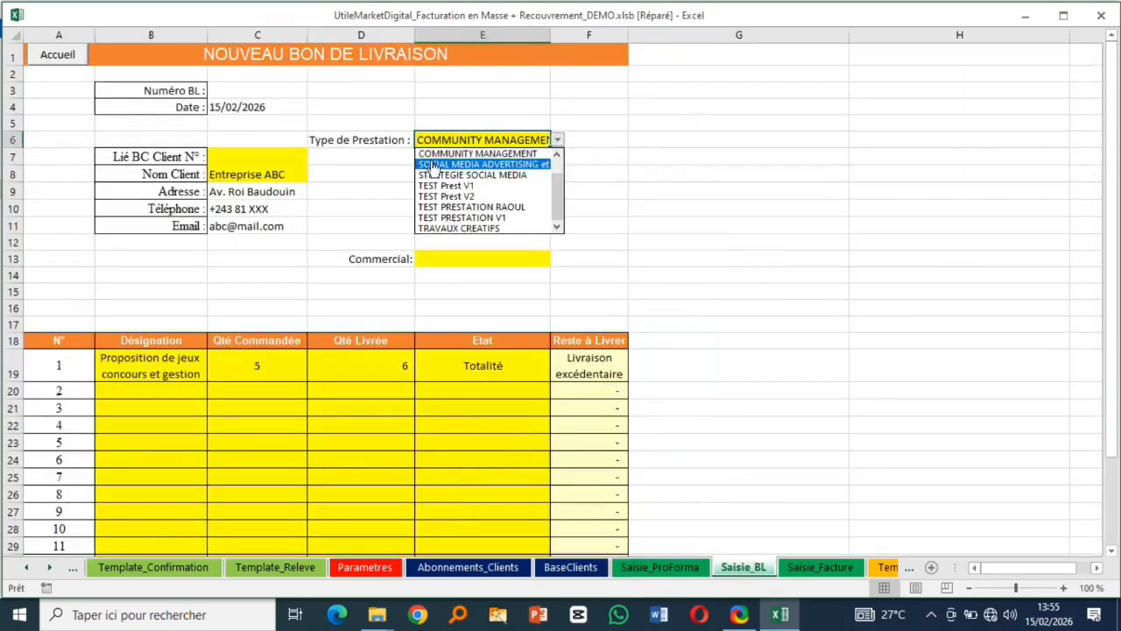
click(495, 175)
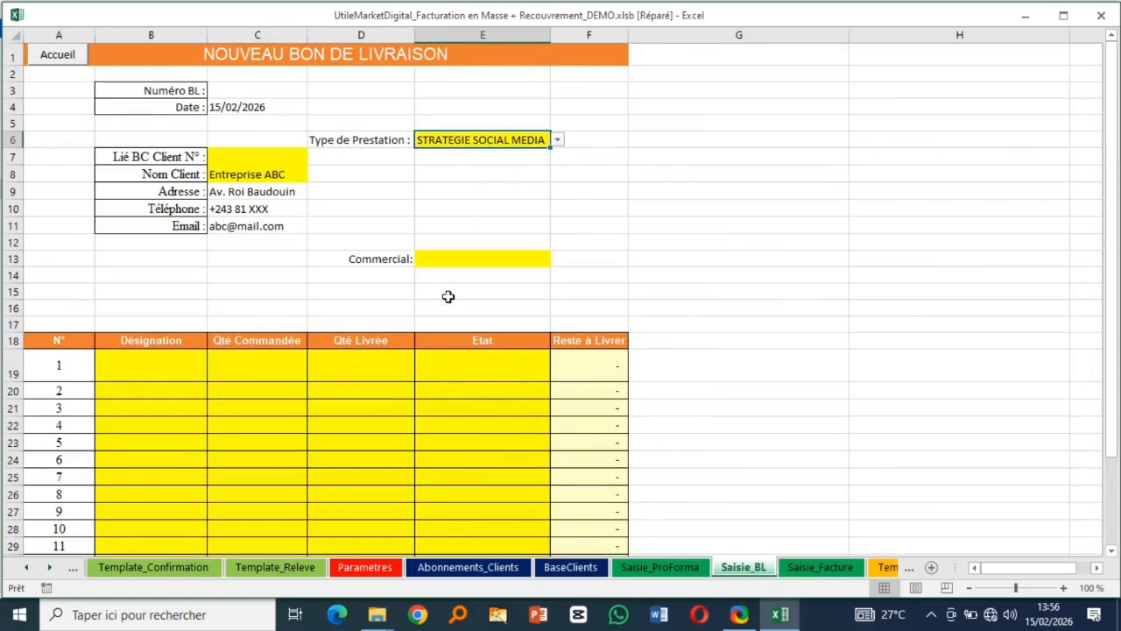
click(558, 141)
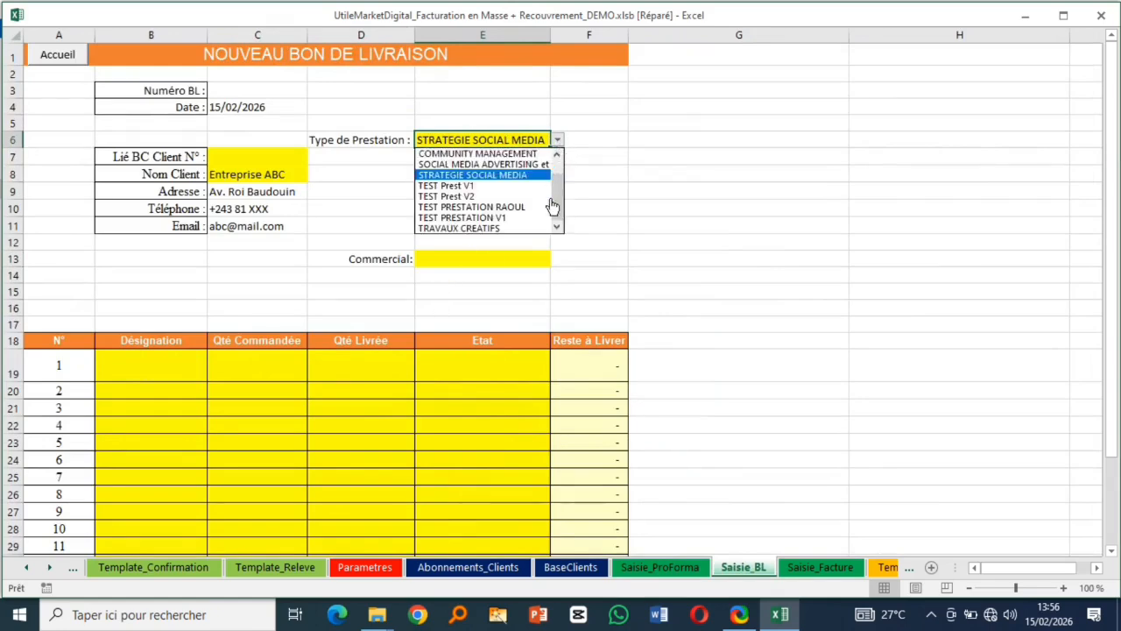
scroll(555, 205, up, 1)
click(474, 165)
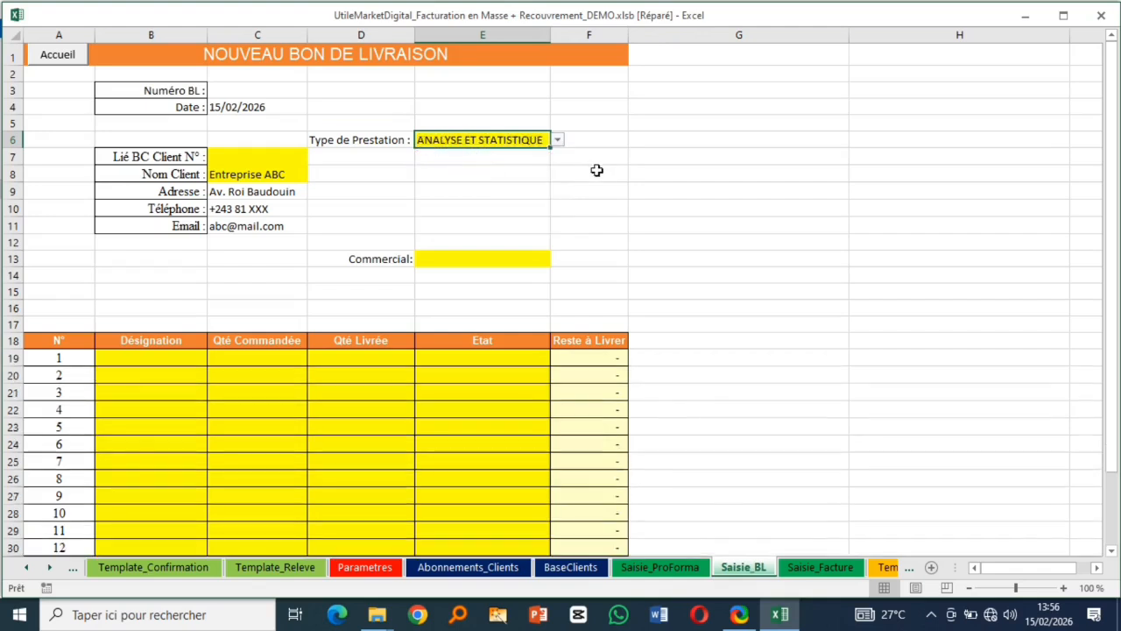
click(170, 357)
- Fill line 1 with Facebook ; Linkedin ; X ; Instagram, ordered 5, delivered 5, status Solde Livraison
click(215, 359)
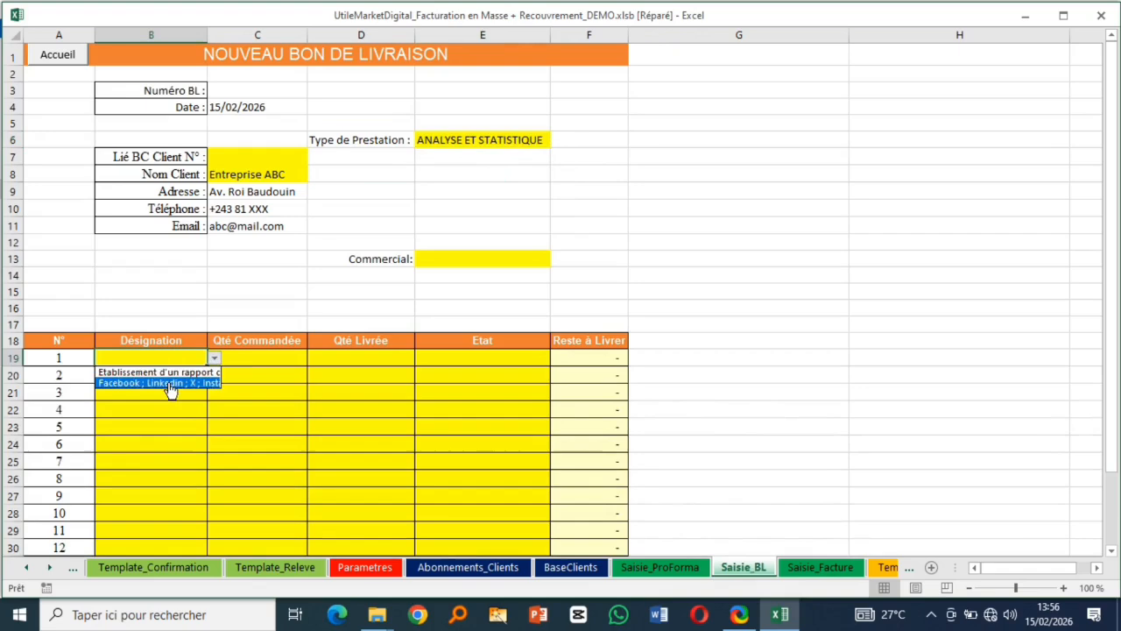
click(170, 384)
click(278, 363)
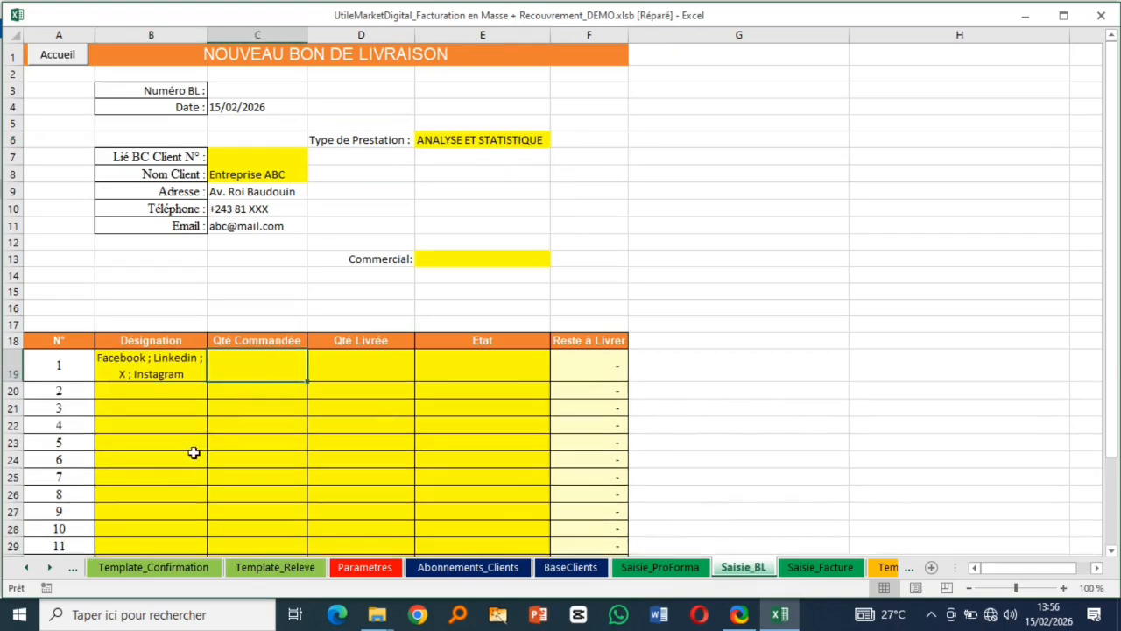
text(5)
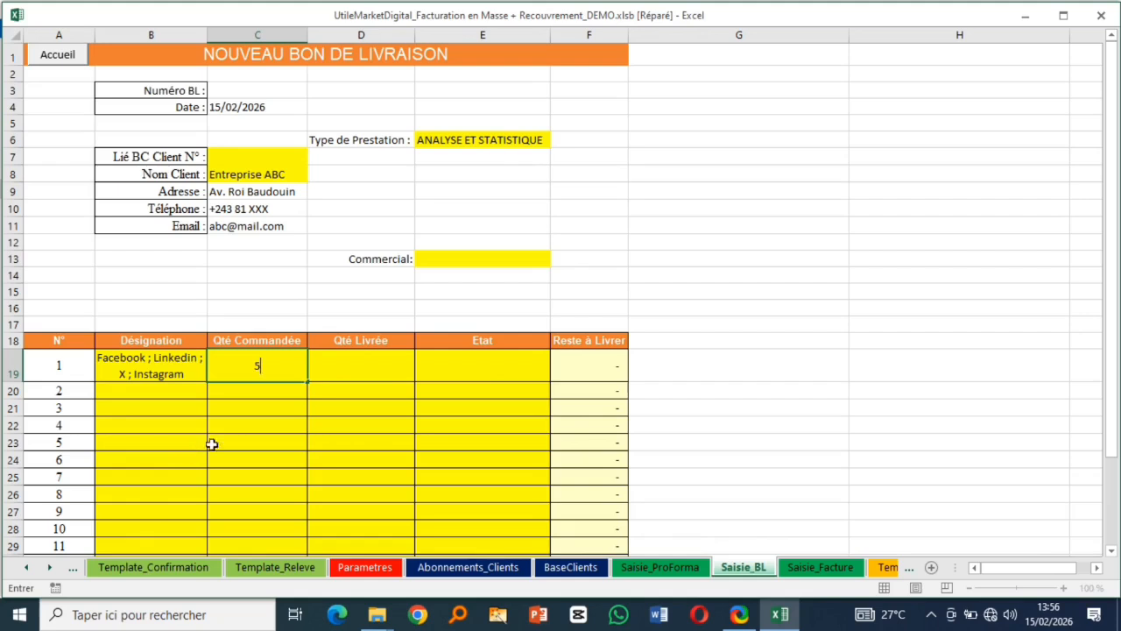
click(353, 368)
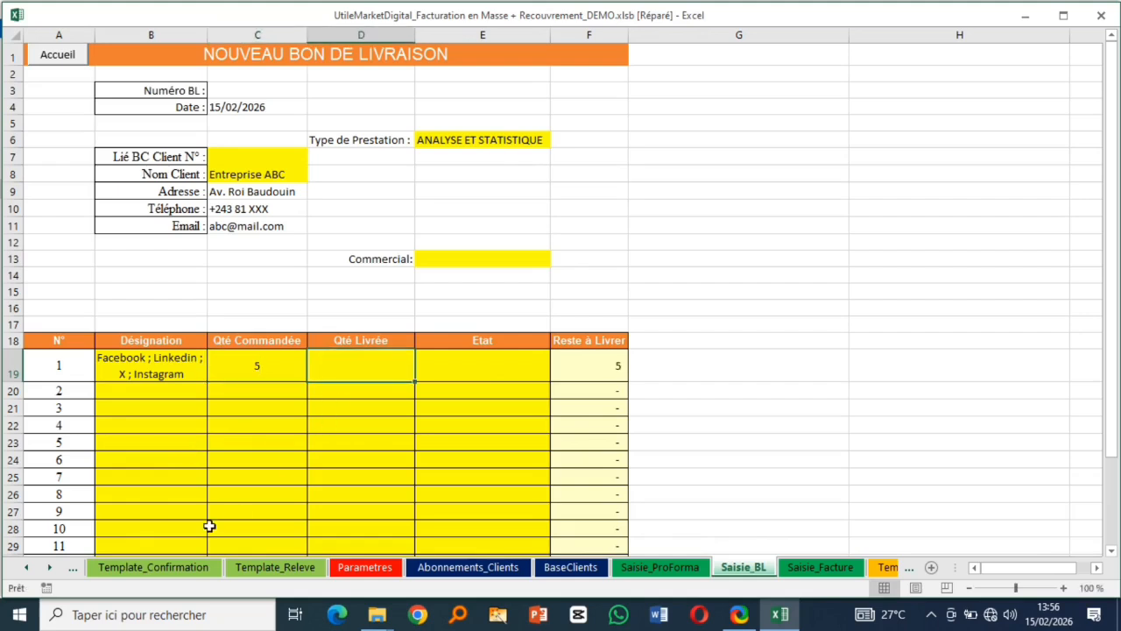
text(5)
click(497, 356)
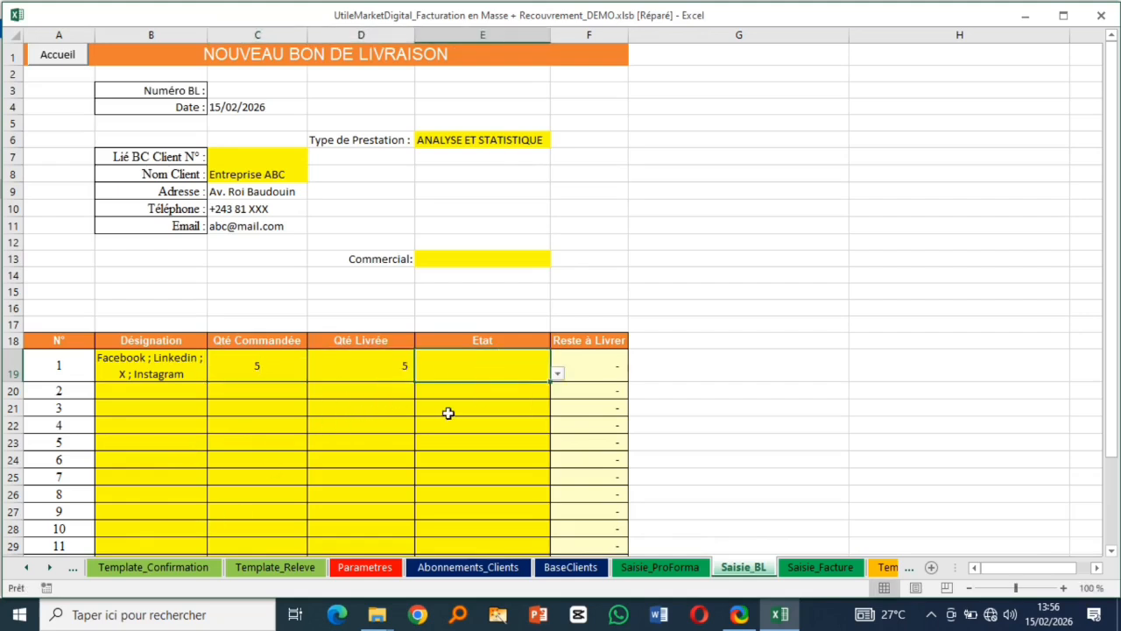
click(558, 374)
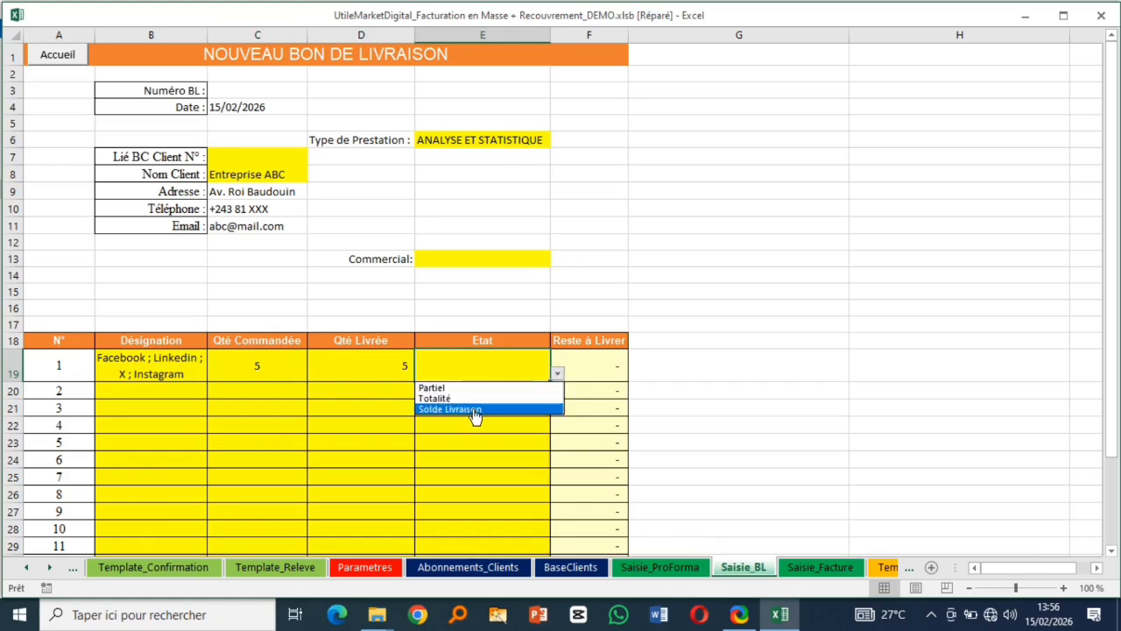
click(476, 410)
click(595, 371)
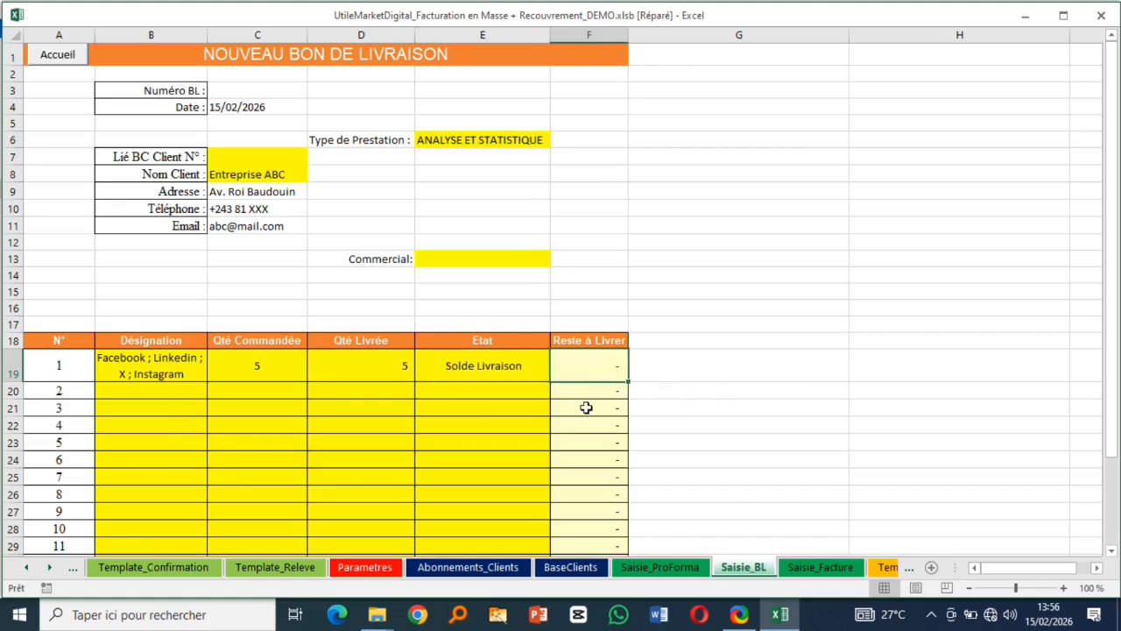
- Try delivered quantities 6, 4 and 3 on line 1, ending back at 5
click(388, 361)
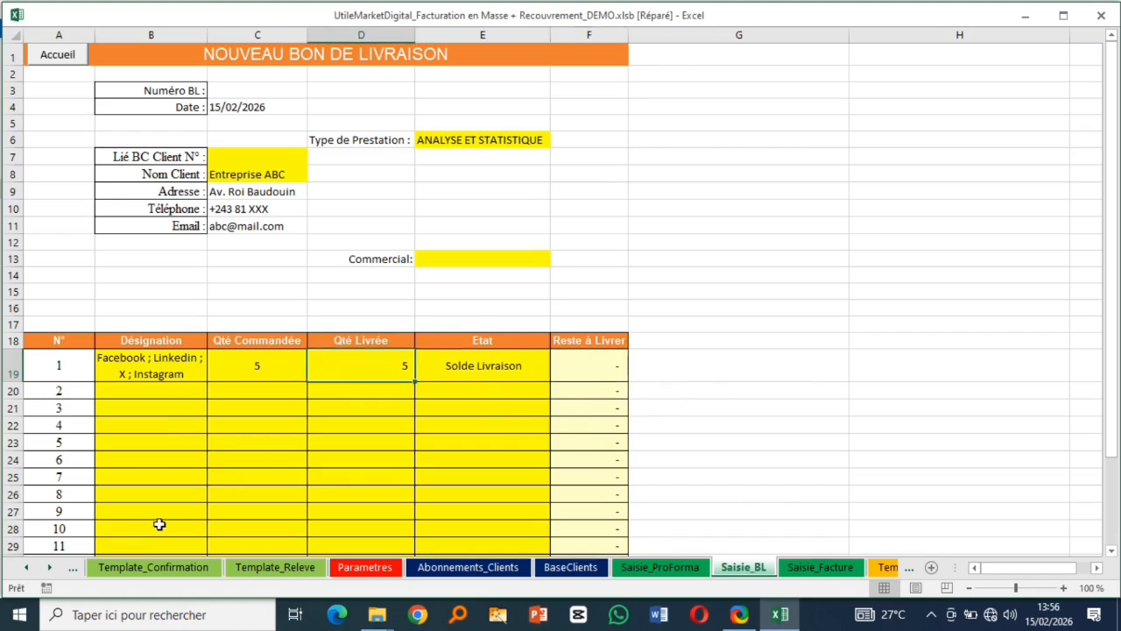
text(6)
click(764, 466)
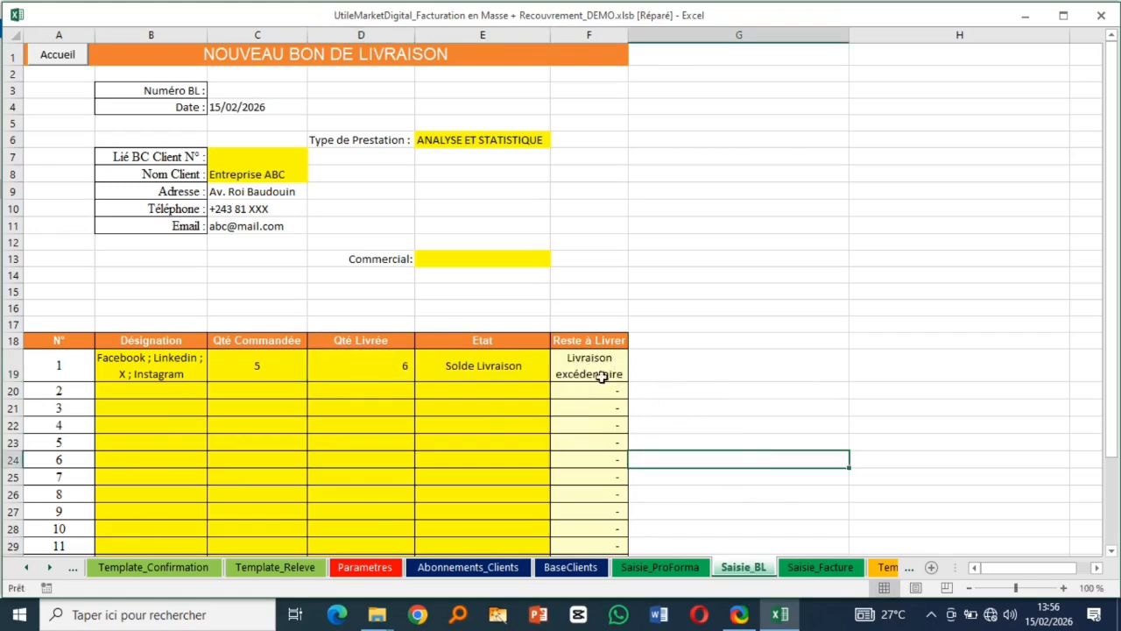
click(377, 368)
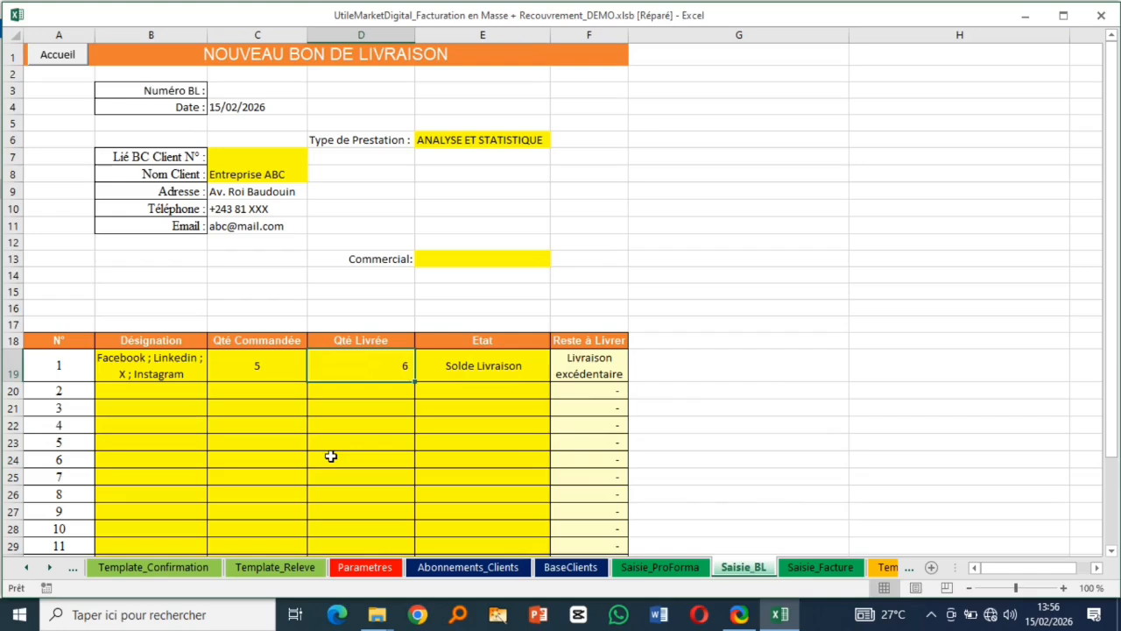
text(4)
click(757, 411)
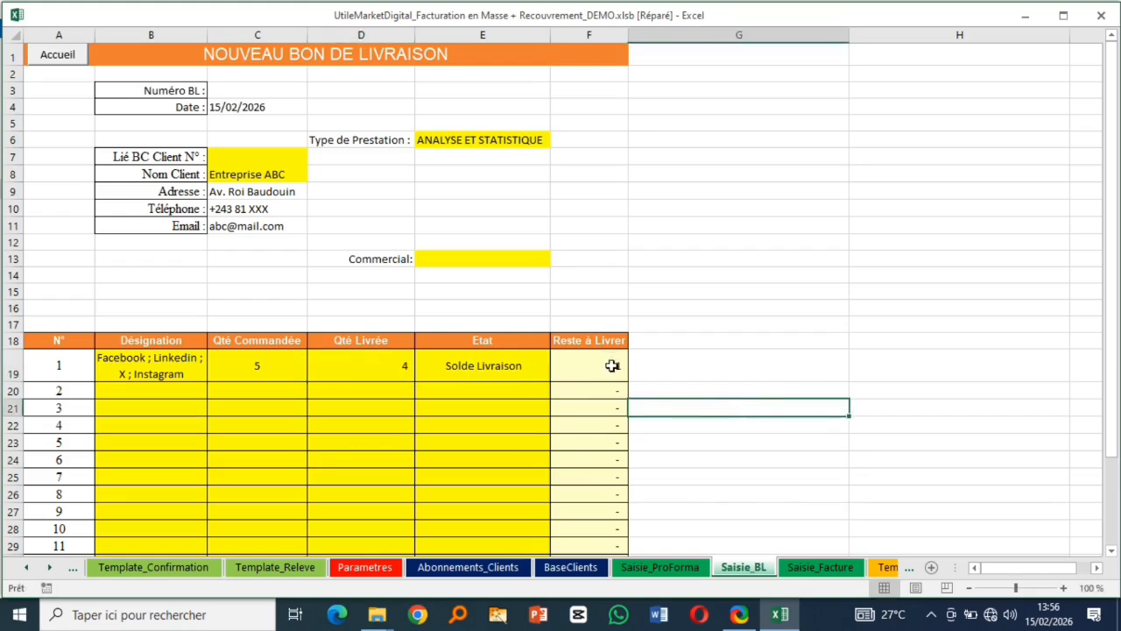
click(398, 371)
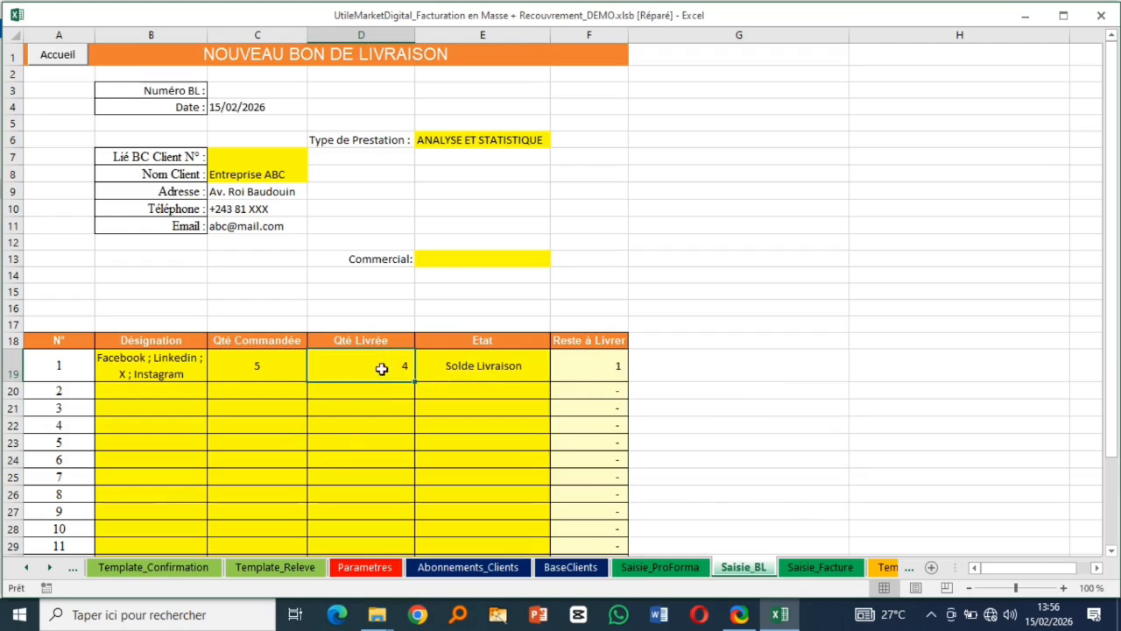
text(3)
click(655, 390)
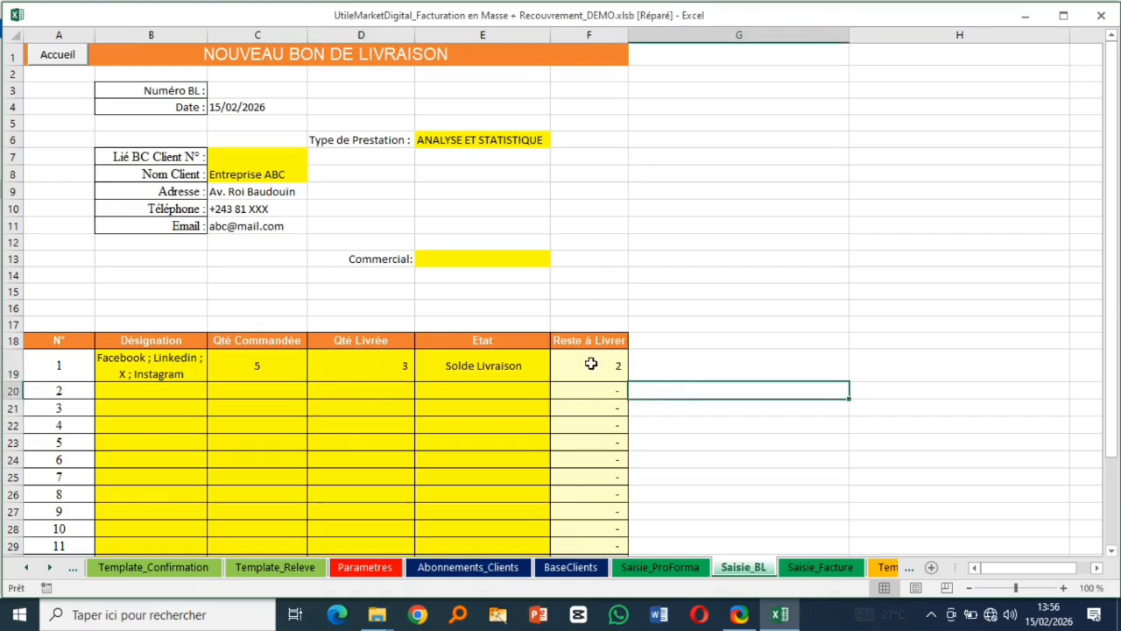
click(388, 368)
text(5)
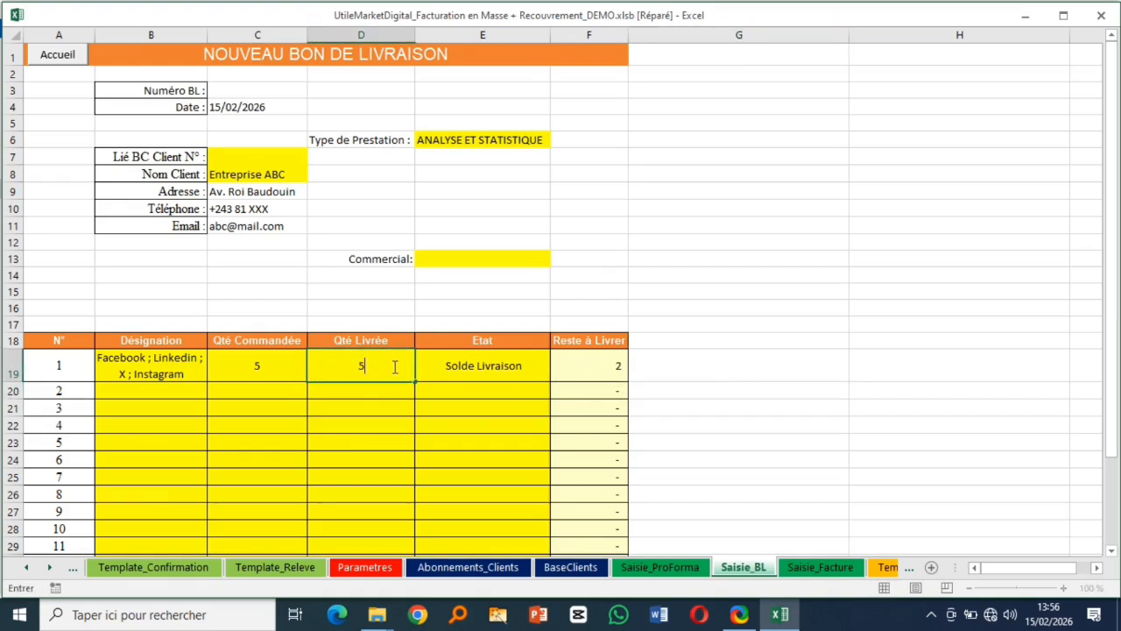
click(671, 395)
- Test status Partiel with 2 delivered, then Totalité with 5 delivered on line 1
click(468, 369)
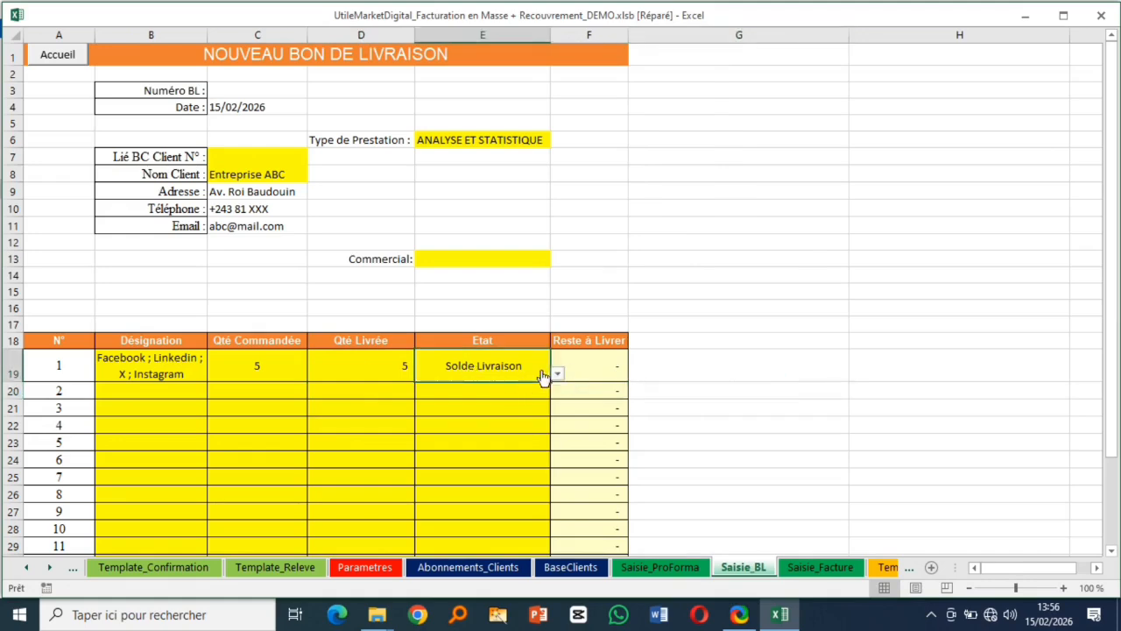
click(557, 373)
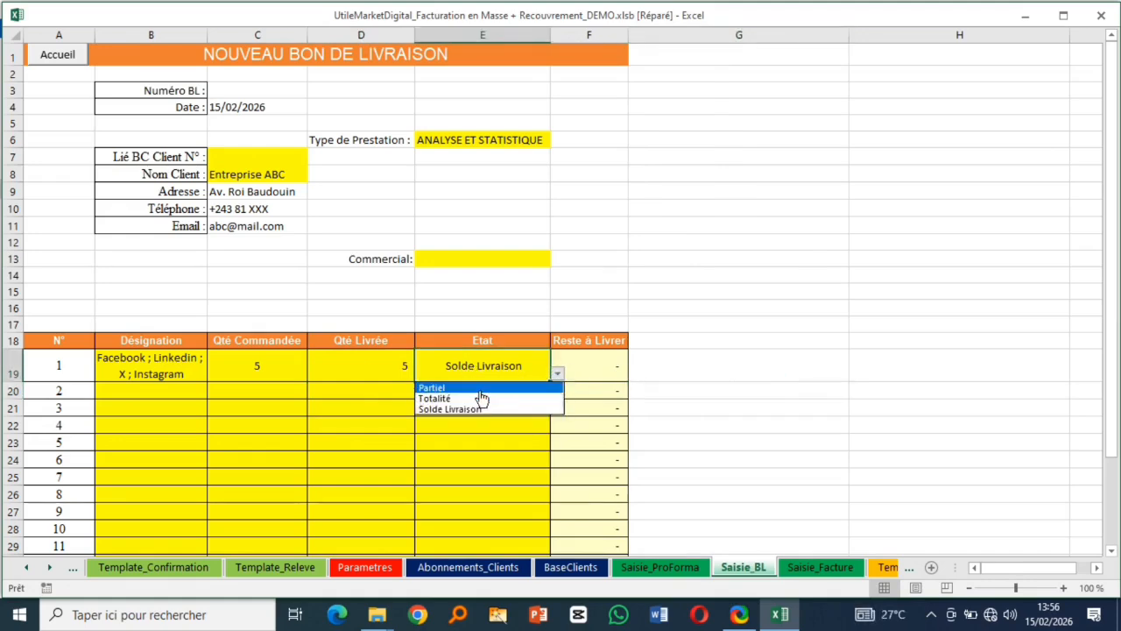
click(480, 388)
click(403, 375)
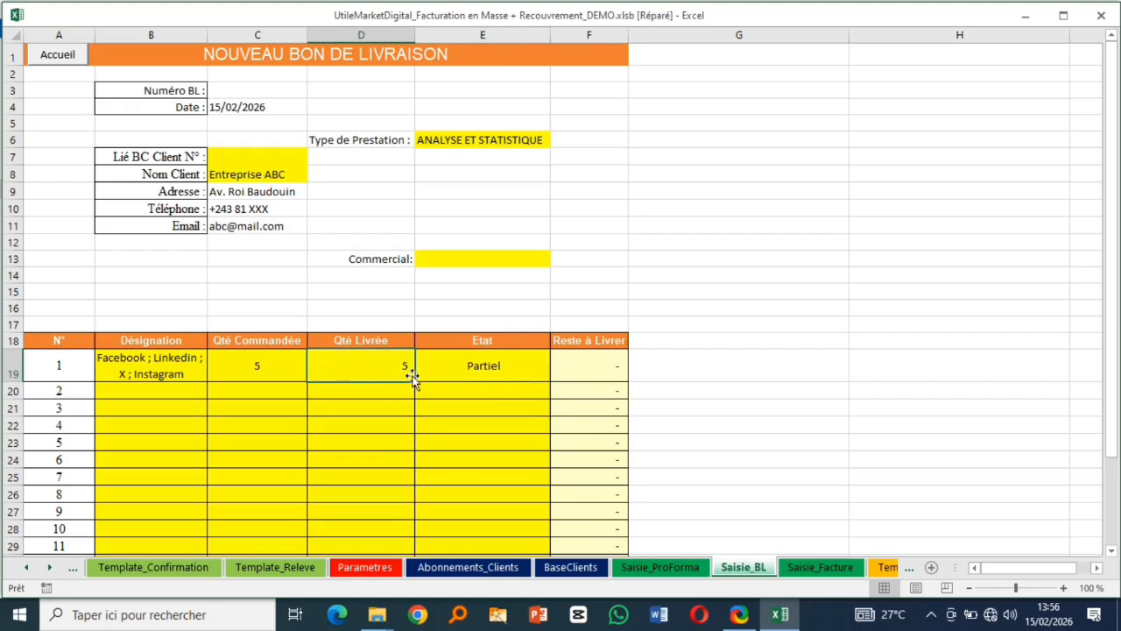
text(2)
click(853, 423)
click(528, 372)
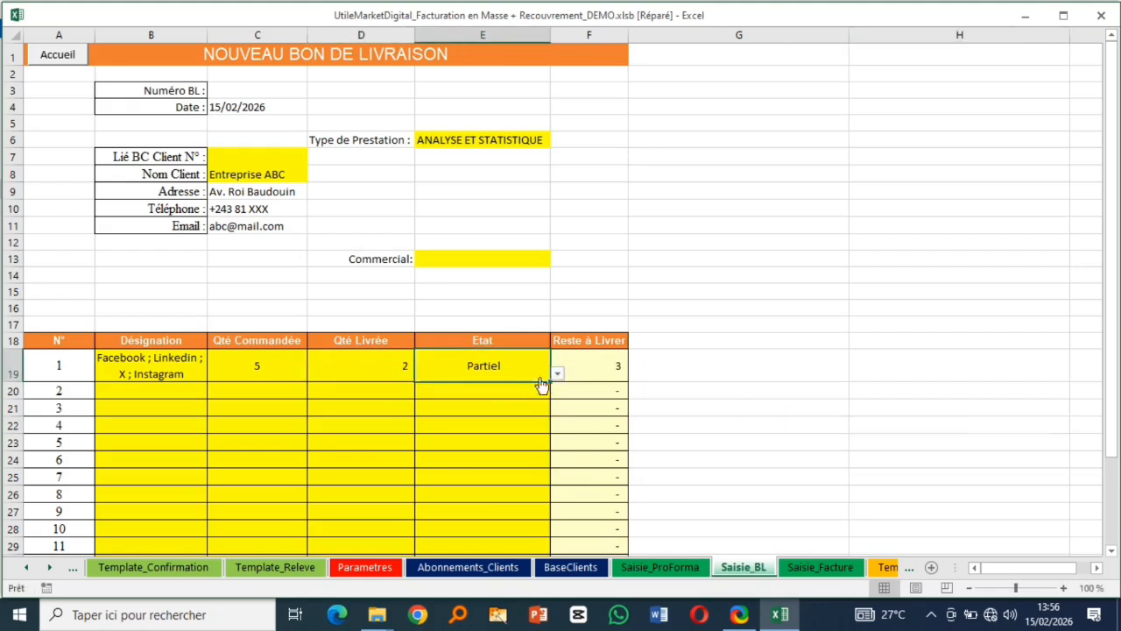
click(557, 373)
click(484, 397)
click(327, 364)
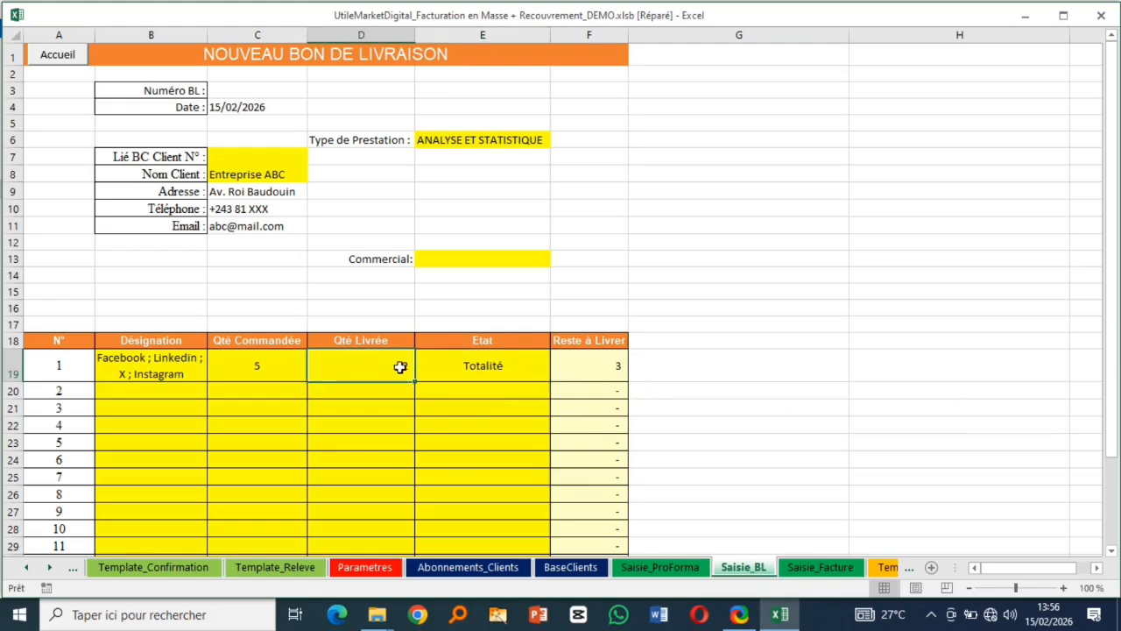
text(5)
click(673, 422)
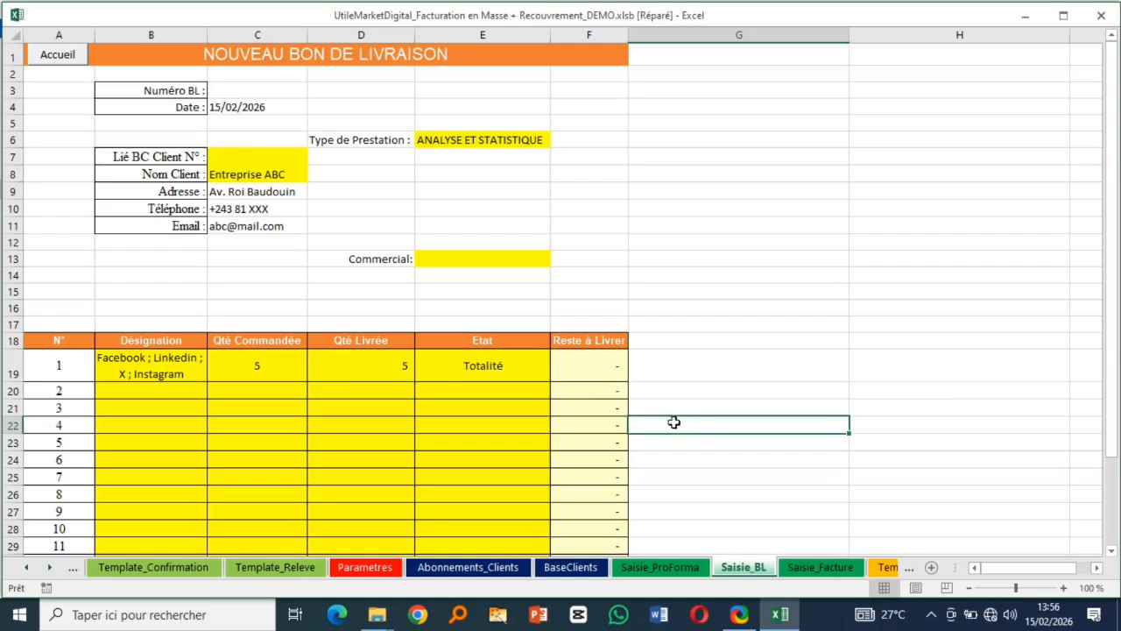
- Switch line 1's status to Solde Livraison, then settle back on Totalité
click(493, 368)
click(559, 375)
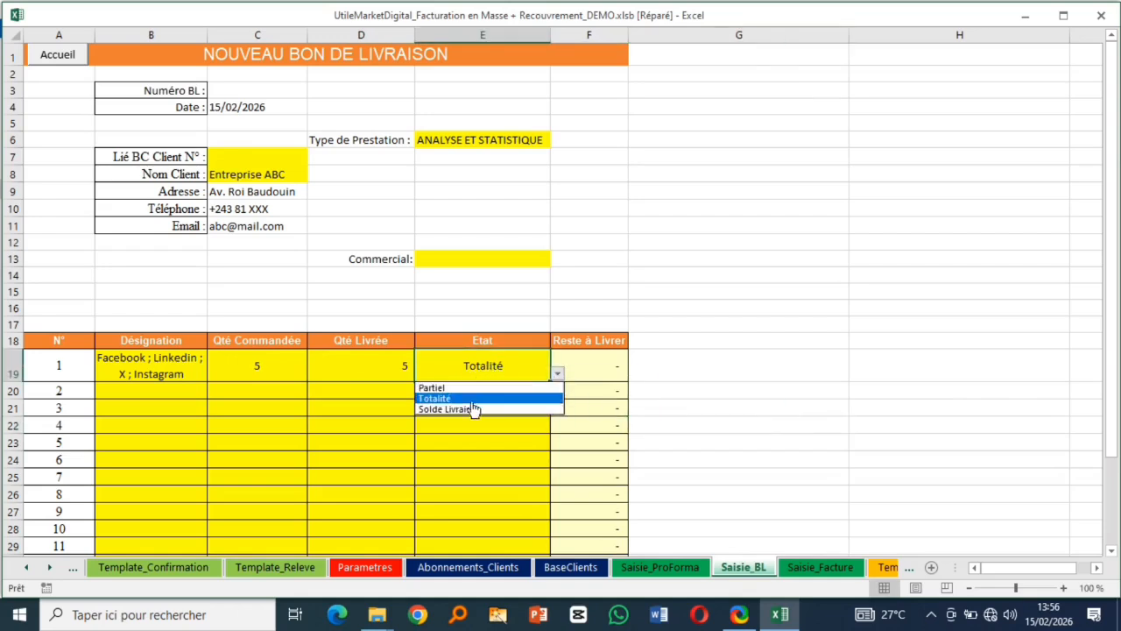
click(465, 408)
click(383, 368)
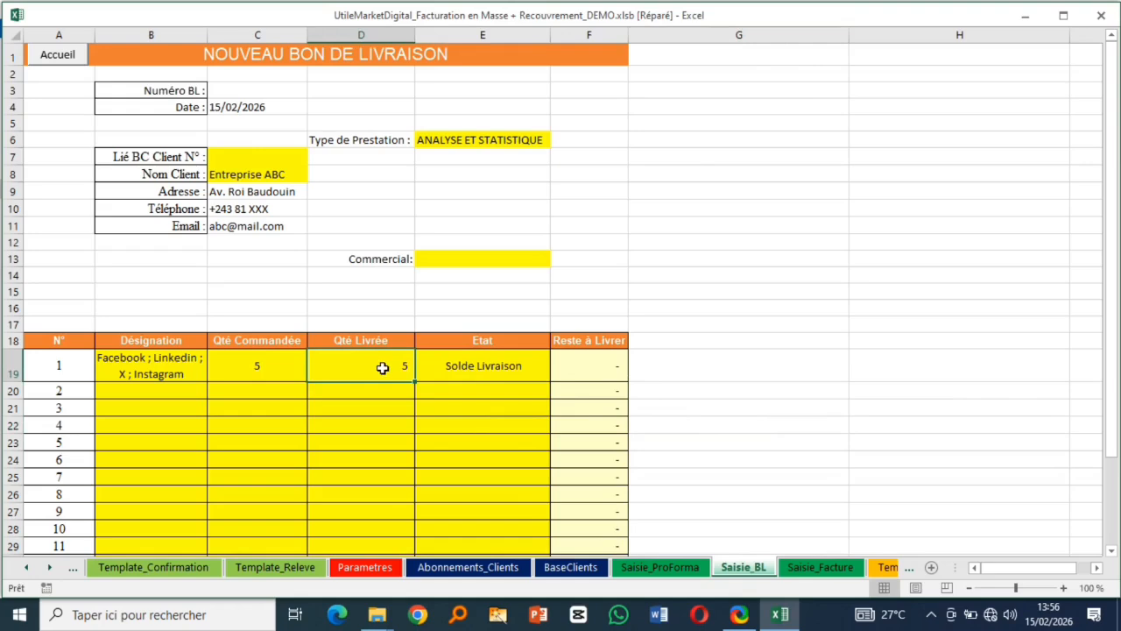
click(495, 374)
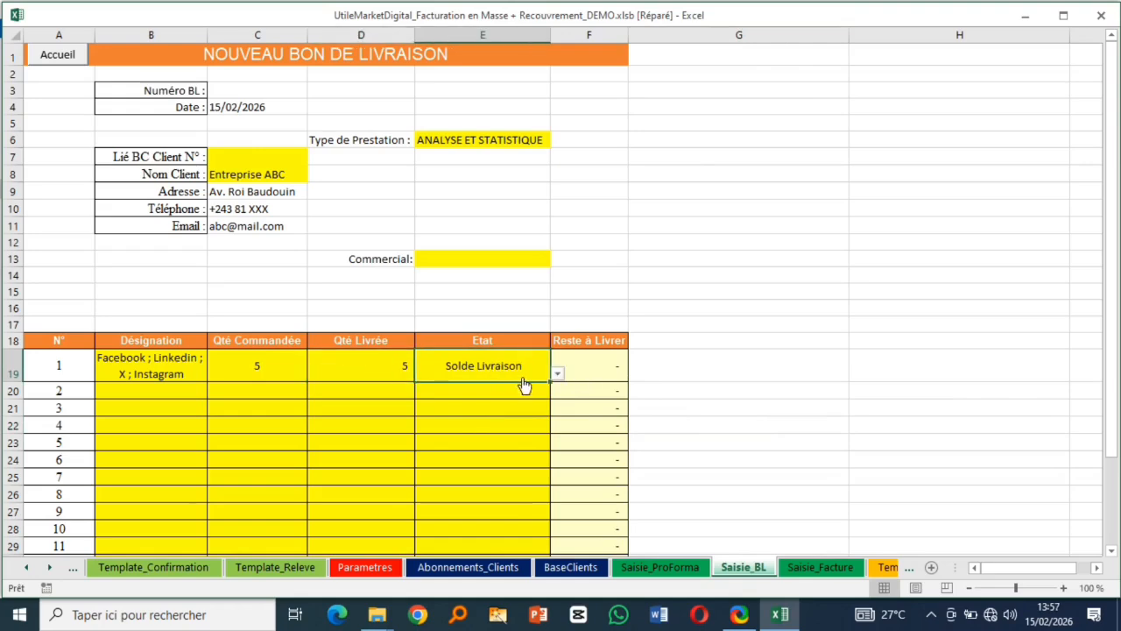
click(557, 374)
click(481, 398)
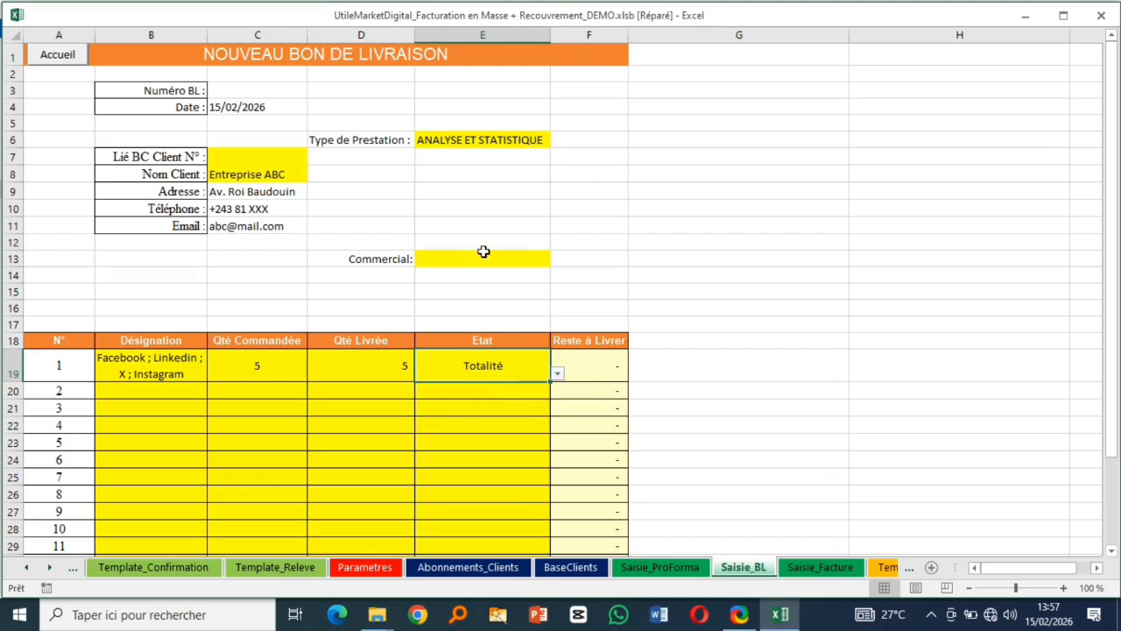
click(515, 259)
scroll(429, 373, down, 5)
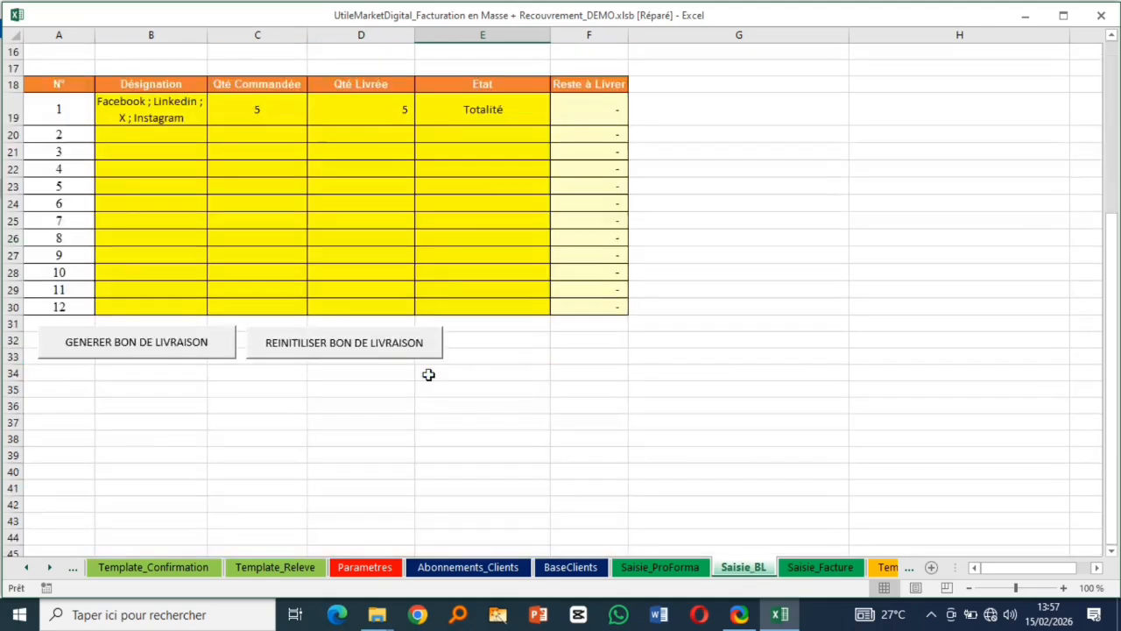
- Generate delivery note AGBL-SD-2026-001 signed by commercial 1, skipping print and preview, e-mailing for review
click(154, 357)
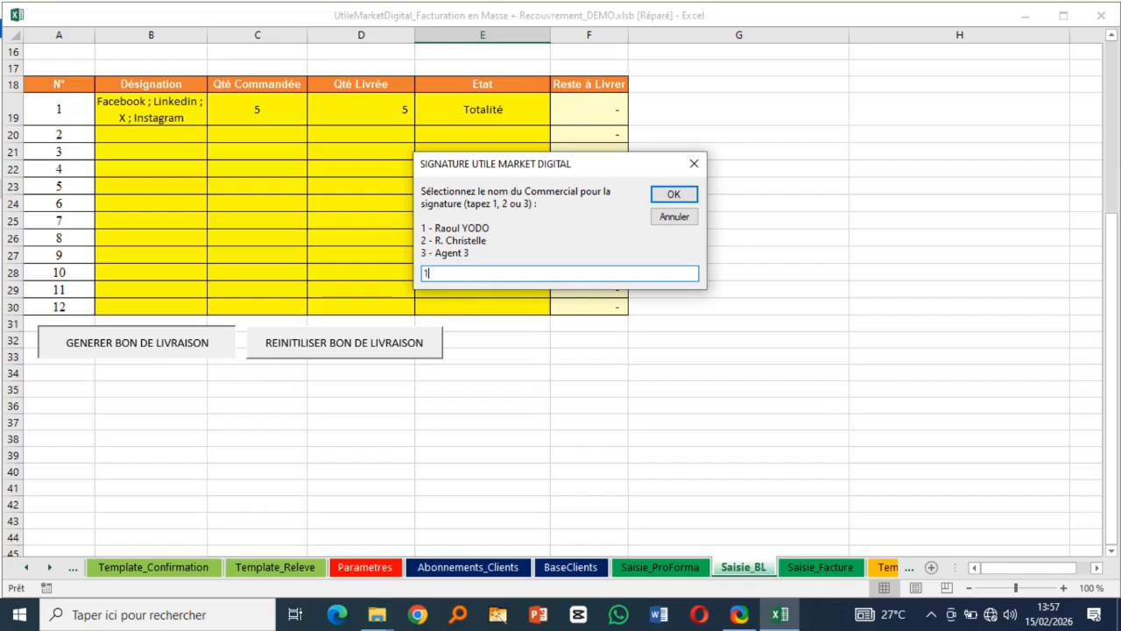
click(675, 194)
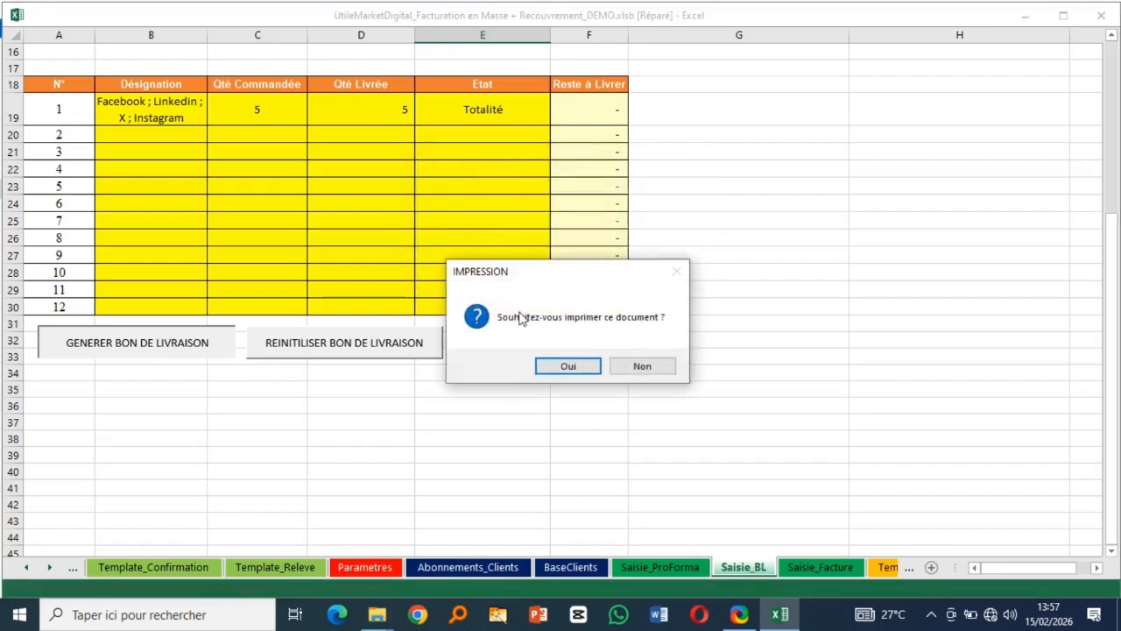
click(639, 368)
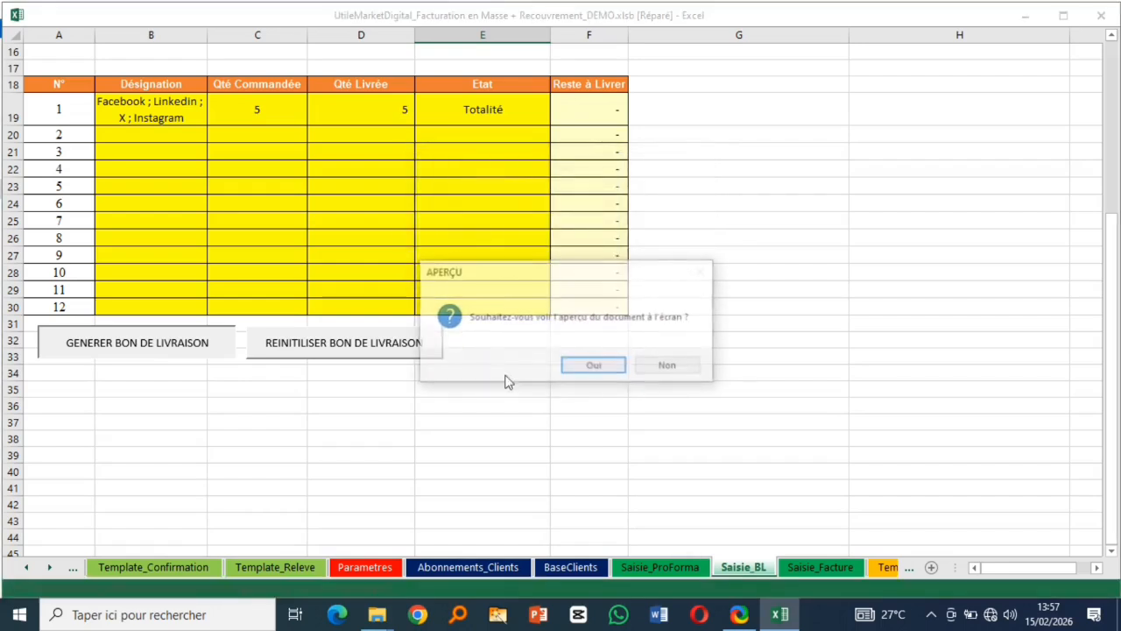
click(674, 374)
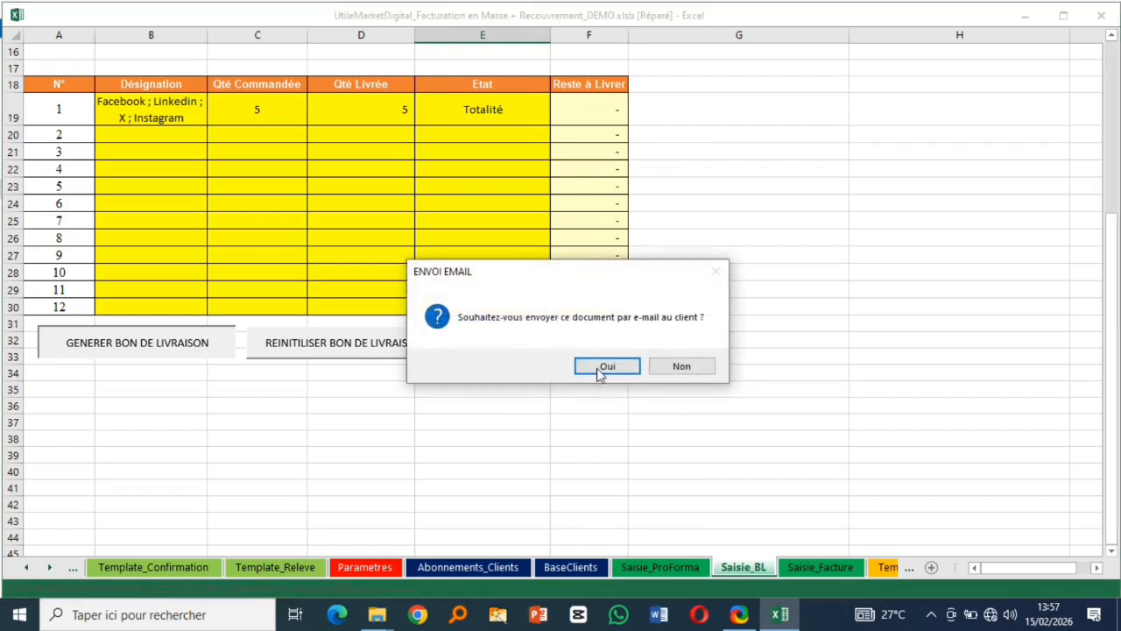
click(604, 368)
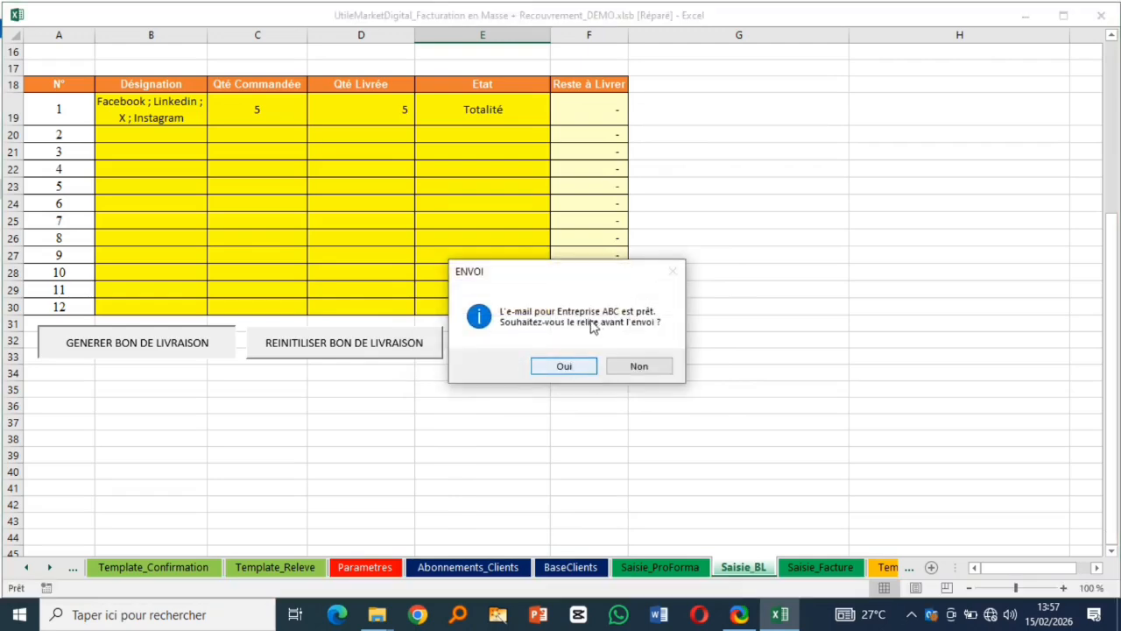
click(566, 367)
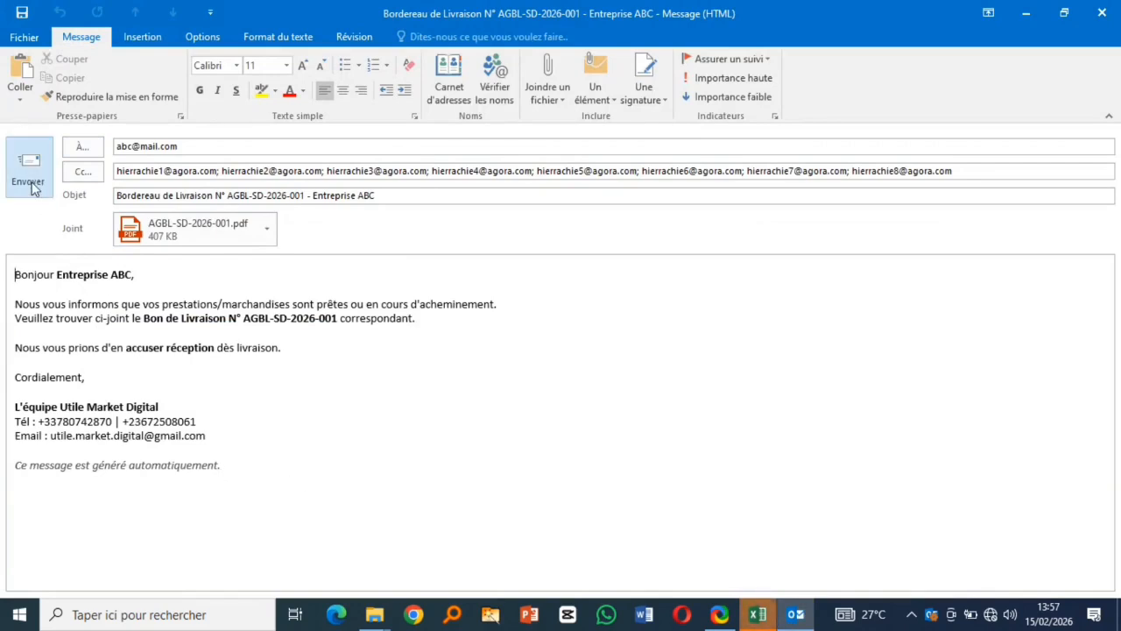
- Open the attached AGBL-SD-2026-001 delivery note PDF in PDF24, scroll through it, and close it
double_click(167, 228)
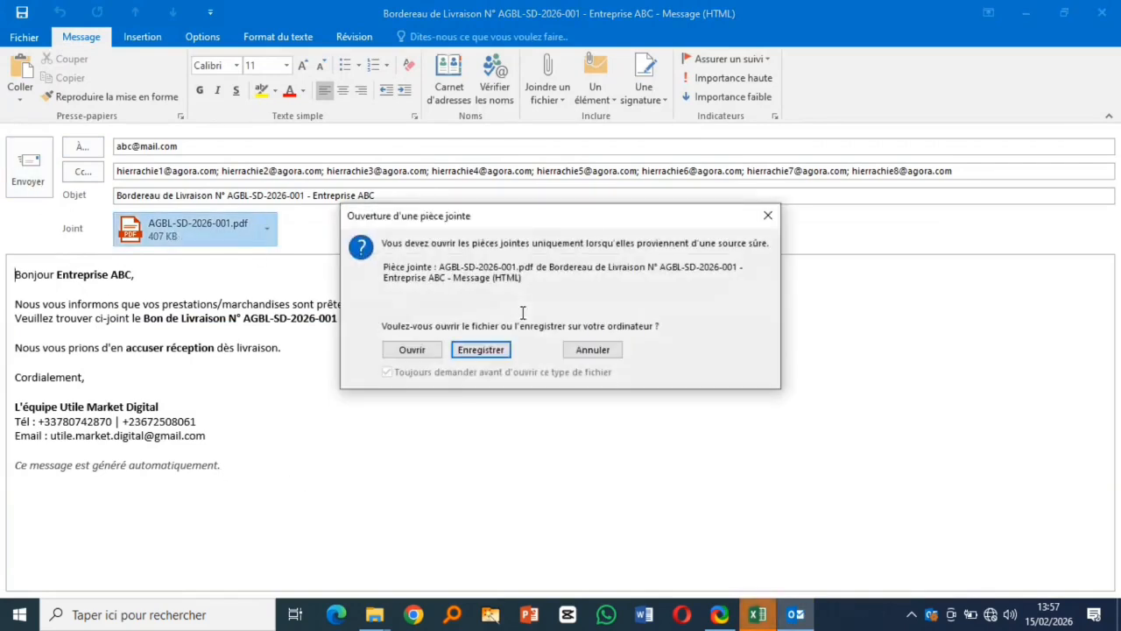
click(407, 350)
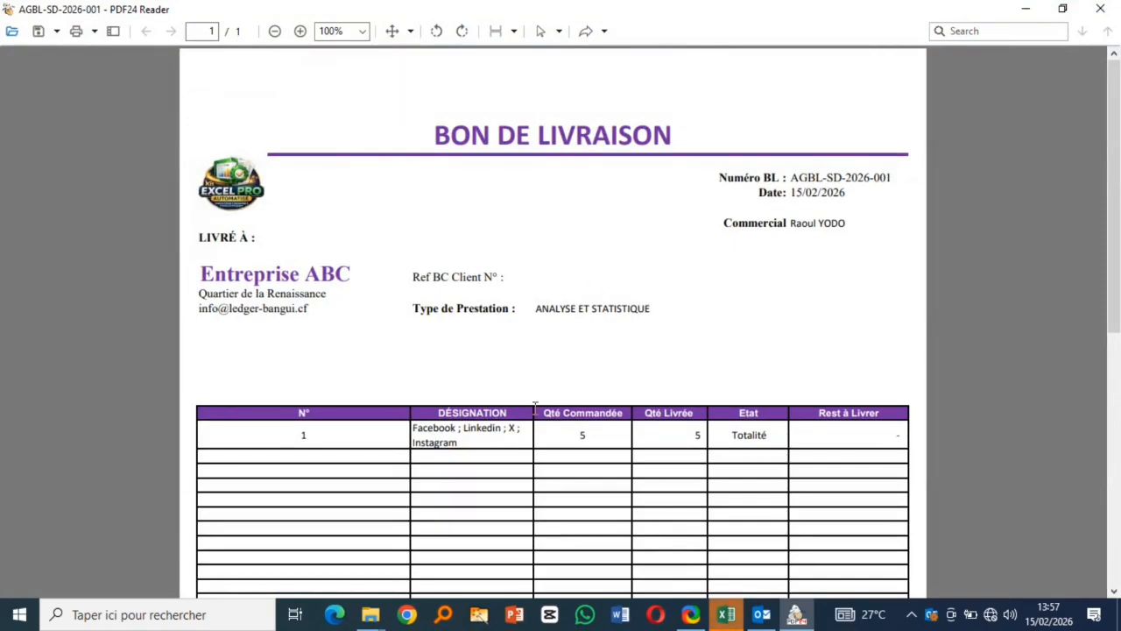
scroll(535, 408, down, 6)
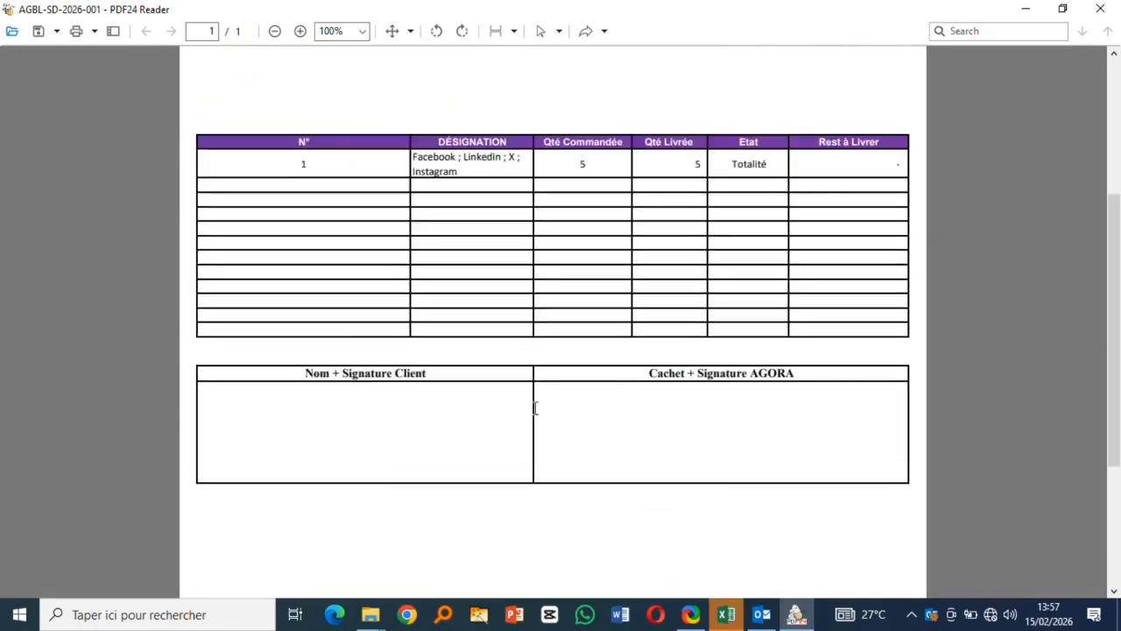
scroll(535, 407, down, 5)
scroll(536, 407, up, 5)
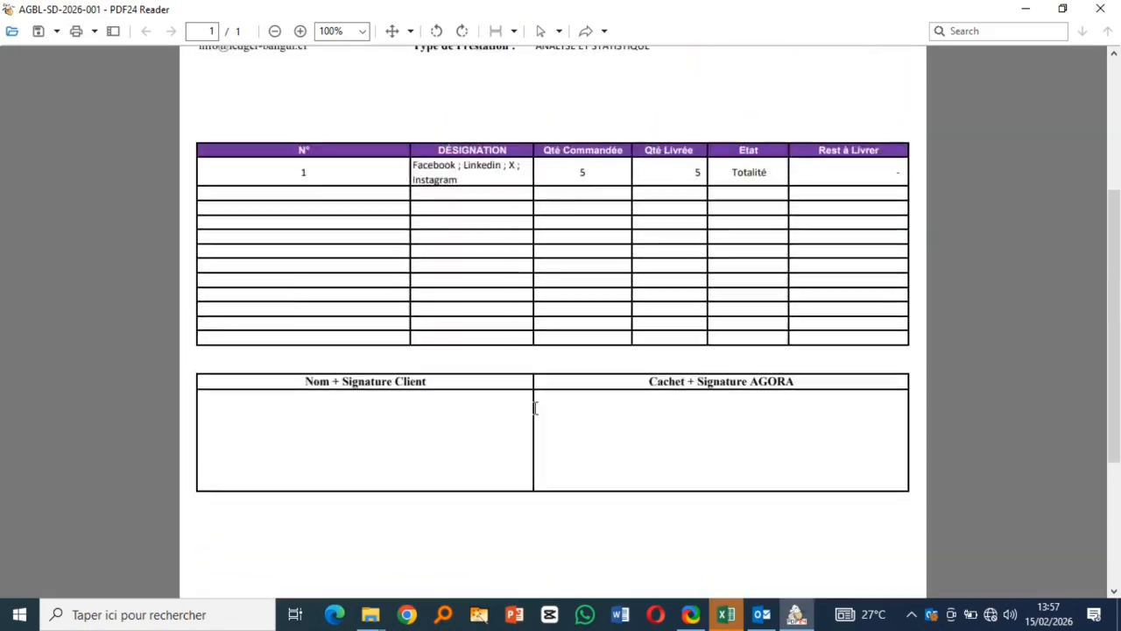
scroll(536, 407, up, 6)
click(1100, 9)
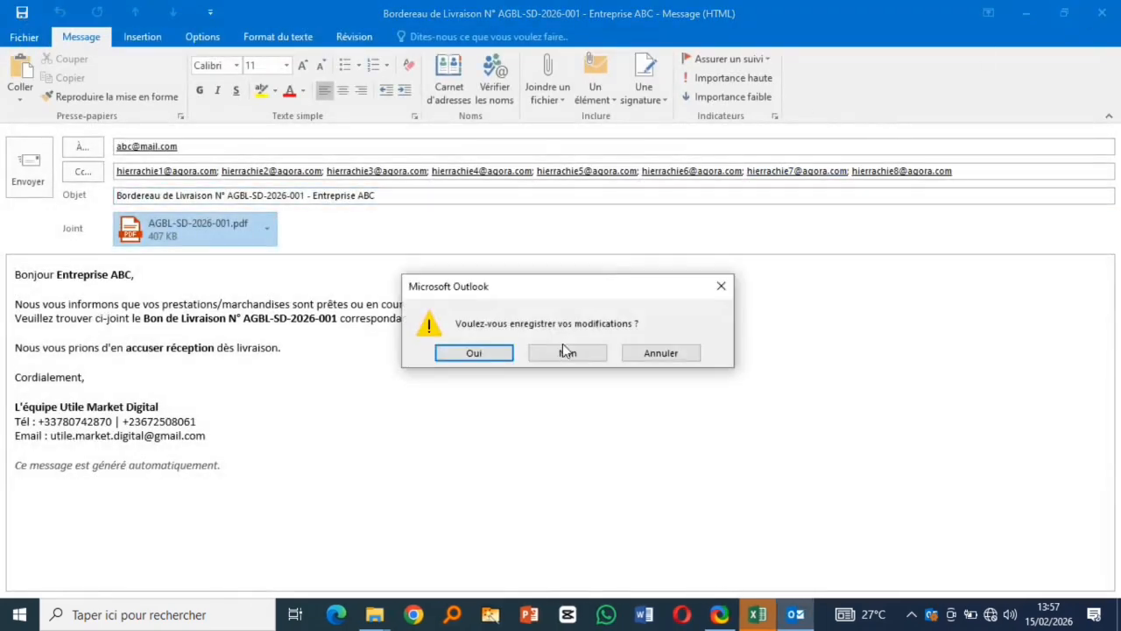
- Discard the e-mail, reset the delivery note form, dismiss the archive notice, and show Log des Actions
click(571, 353)
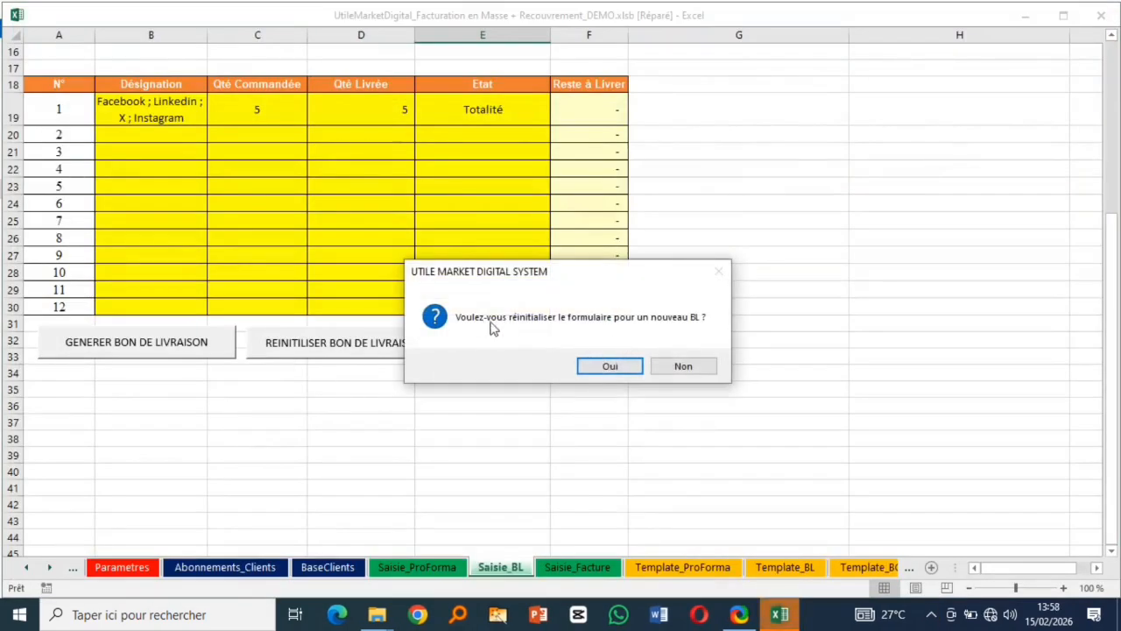
click(604, 364)
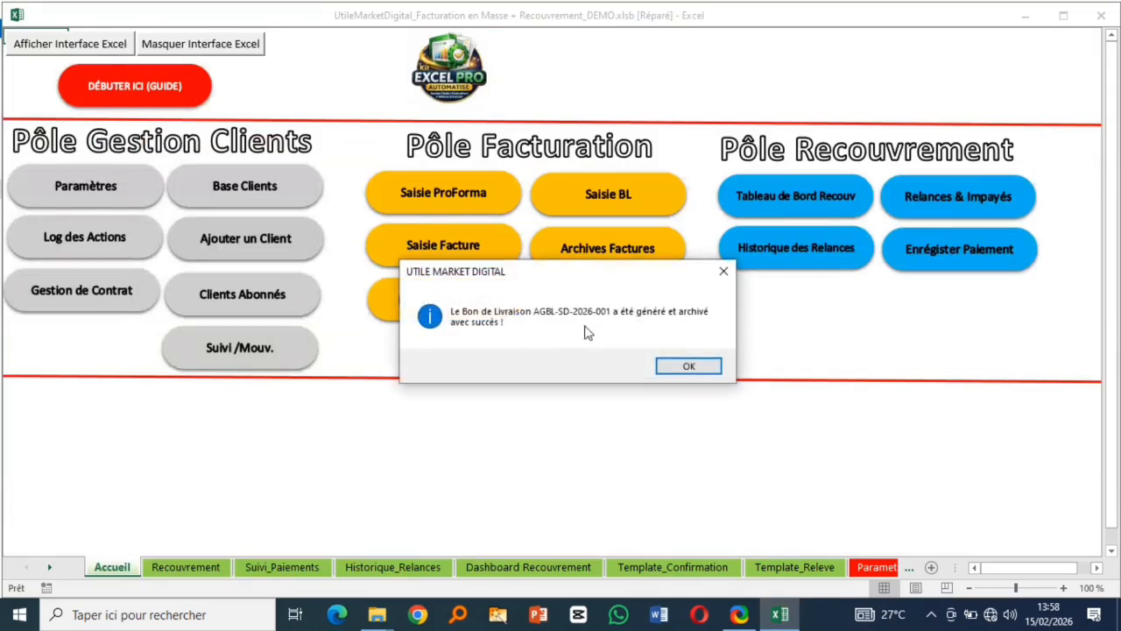
click(689, 366)
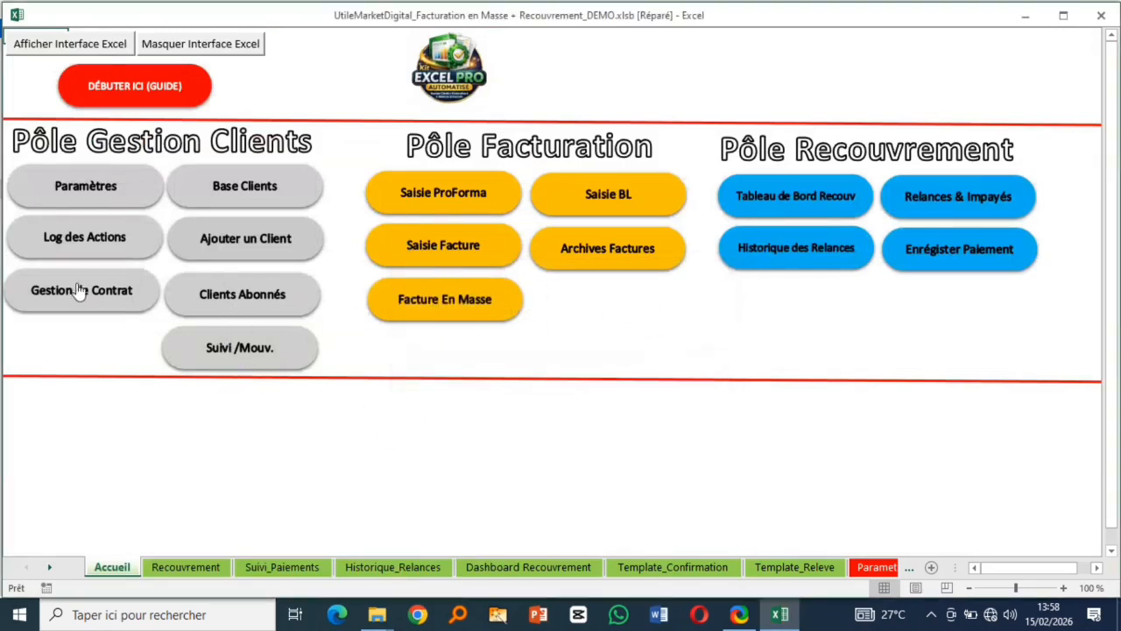
click(83, 256)
- Locate the new delivery note entry in the log, then return to the Accueil dashboard
scroll(498, 419, down, 10)
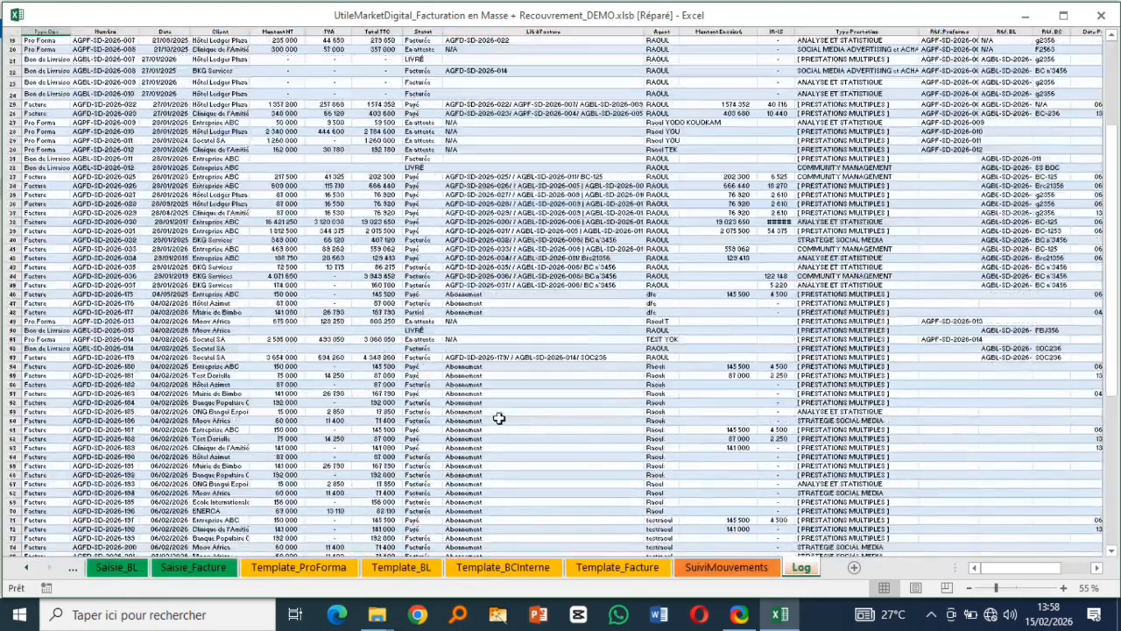
scroll(497, 419, down, 6)
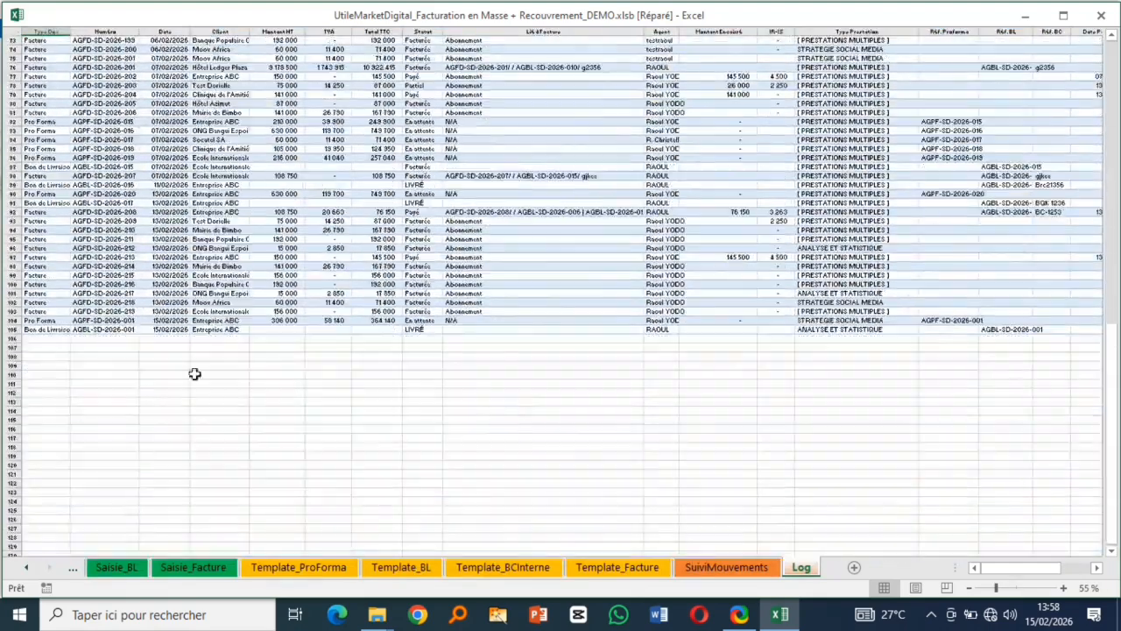
click(15, 328)
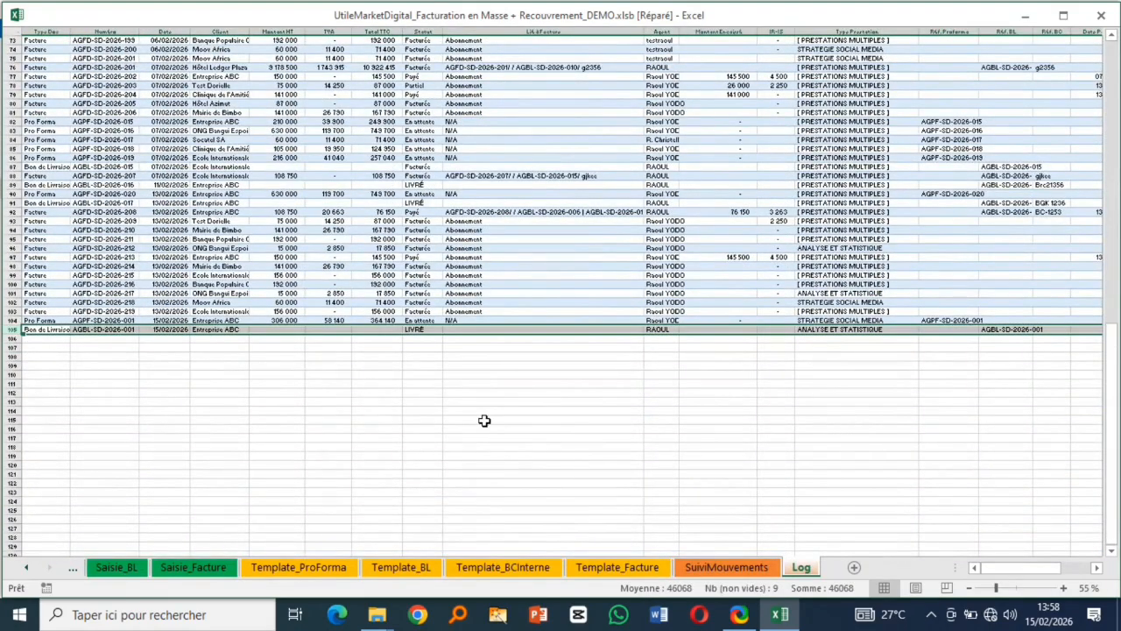
scroll(195, 244, up, 20)
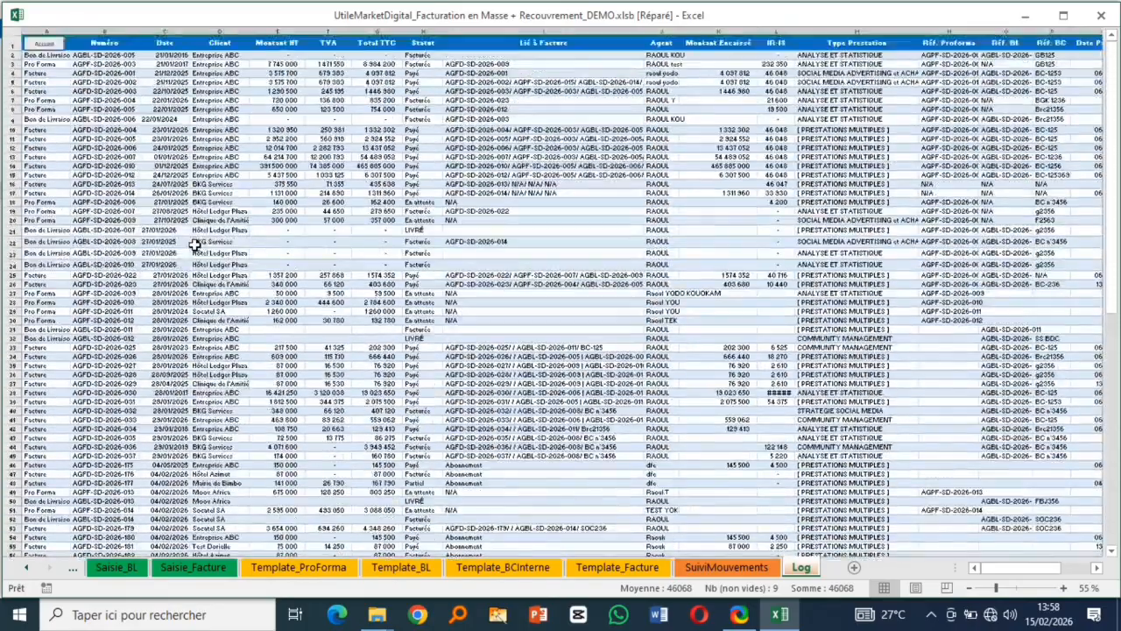
click(39, 44)
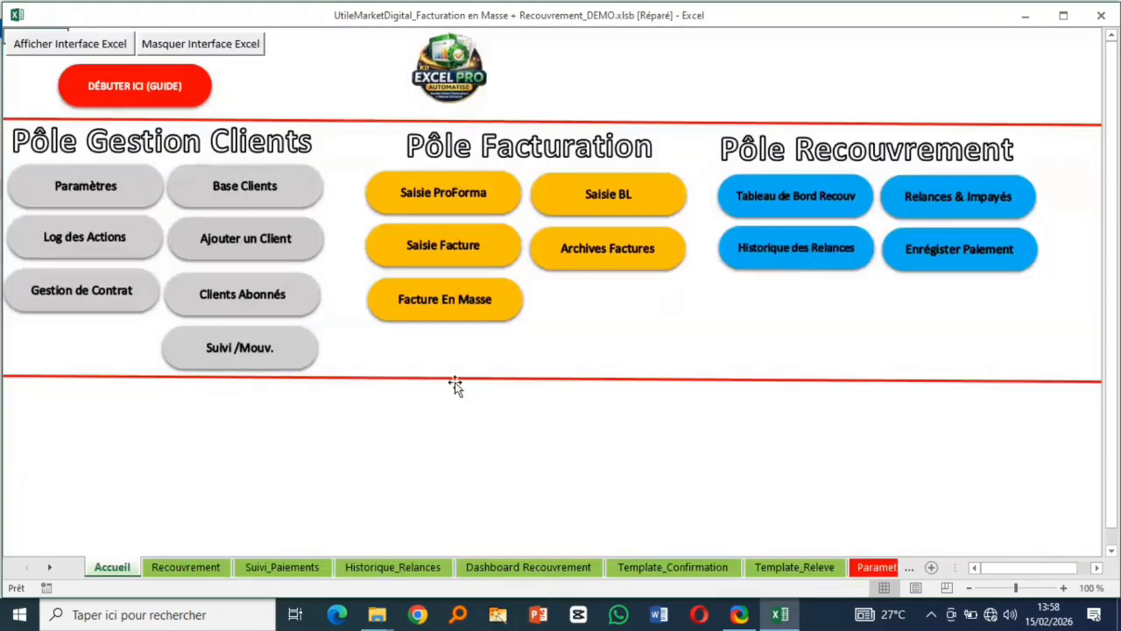
click(748, 613)
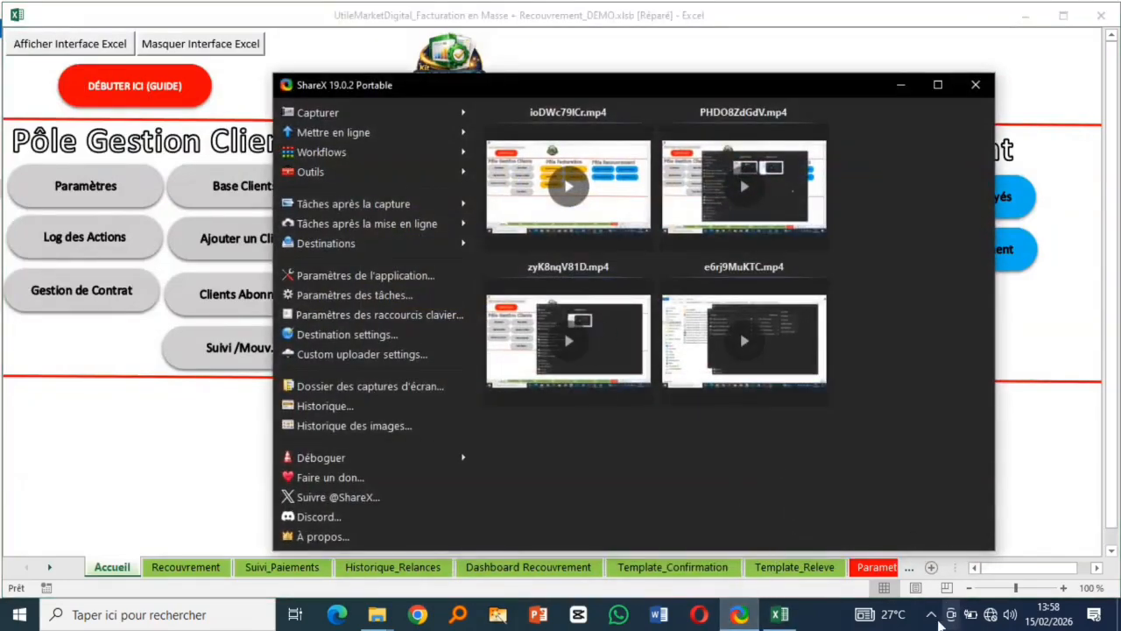
click(930, 614)
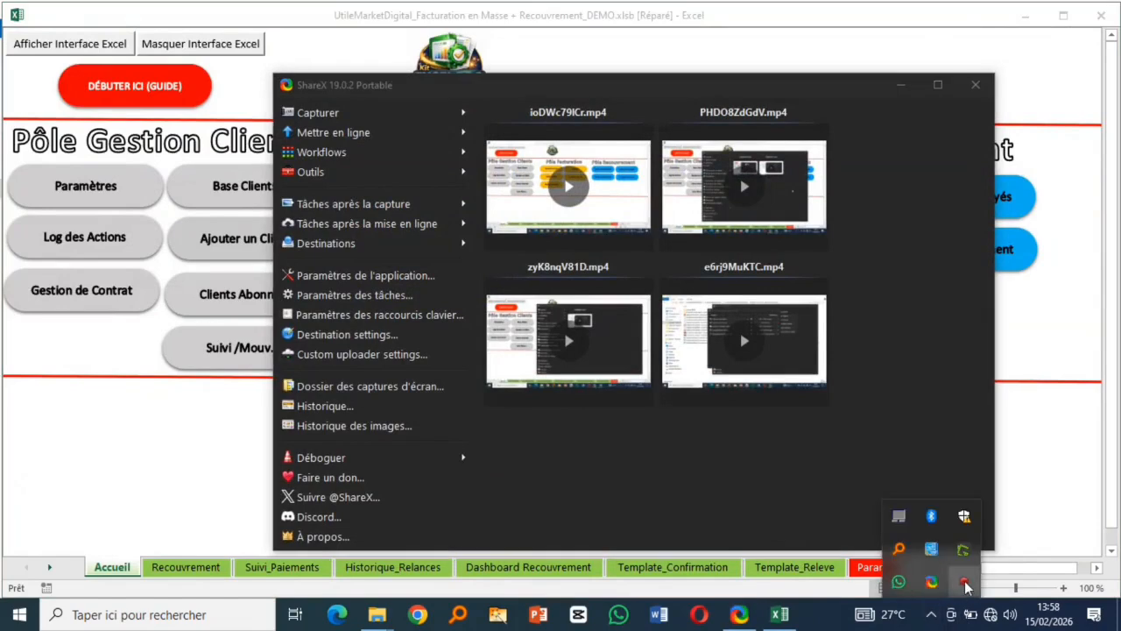
click(964, 583)
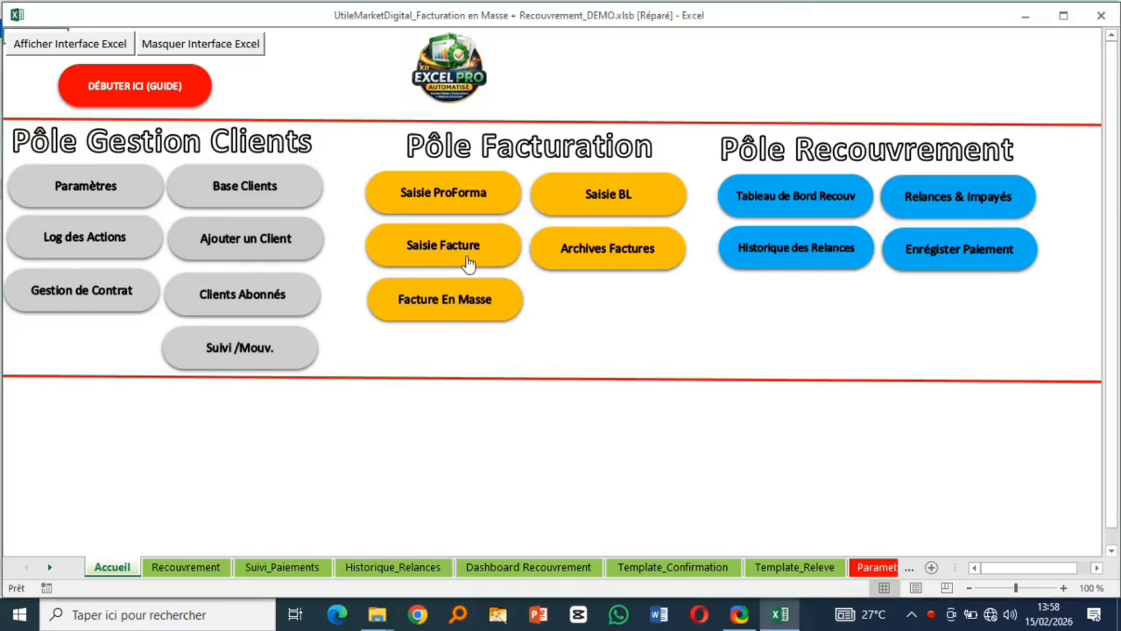
- Open the Saisie Facture form and choose Entreprise ABC as the client in C12
click(439, 247)
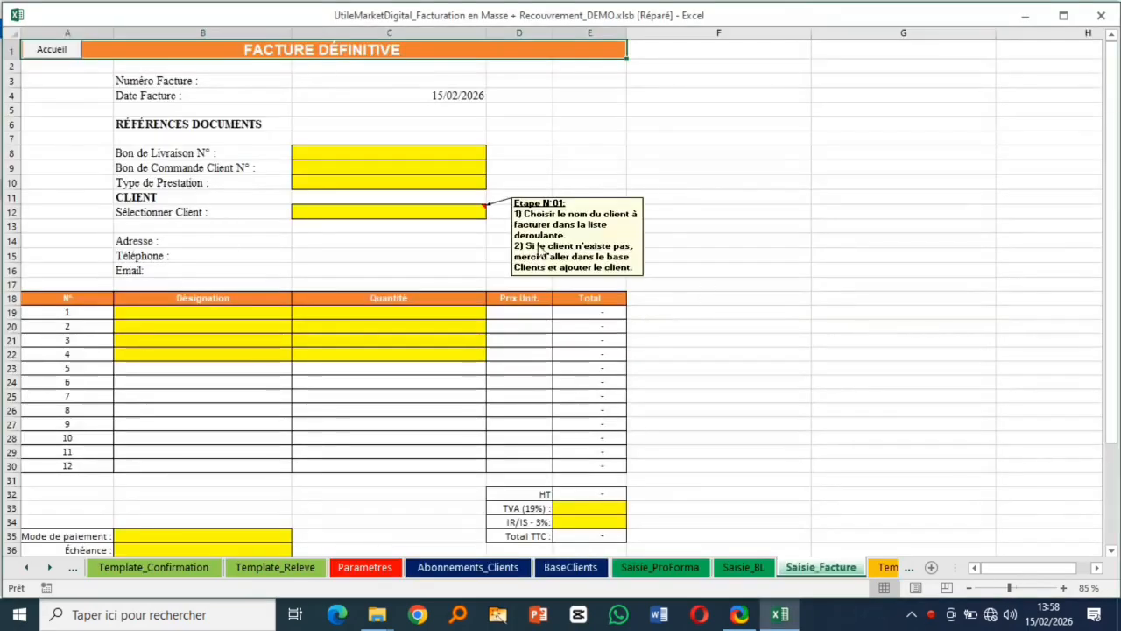
click(446, 218)
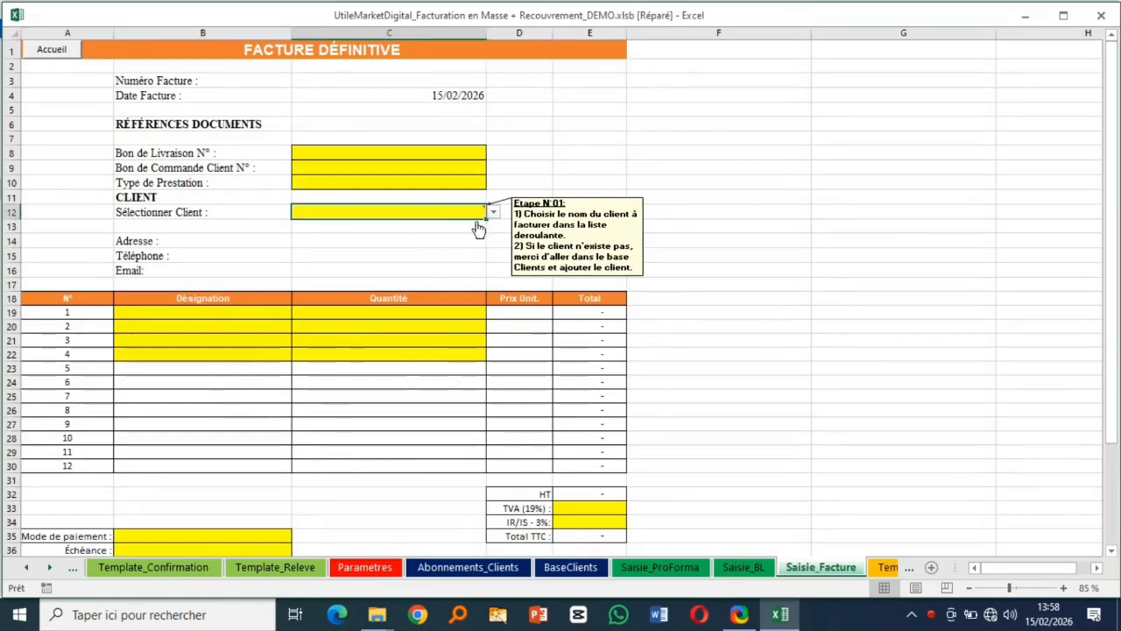
click(256, 316)
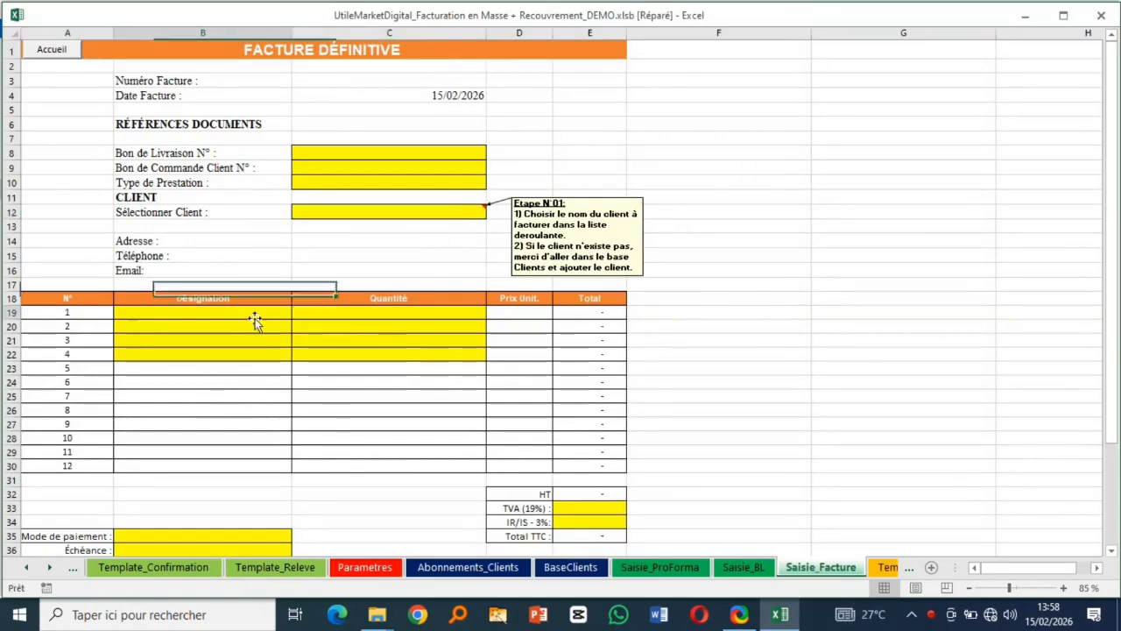
click(451, 182)
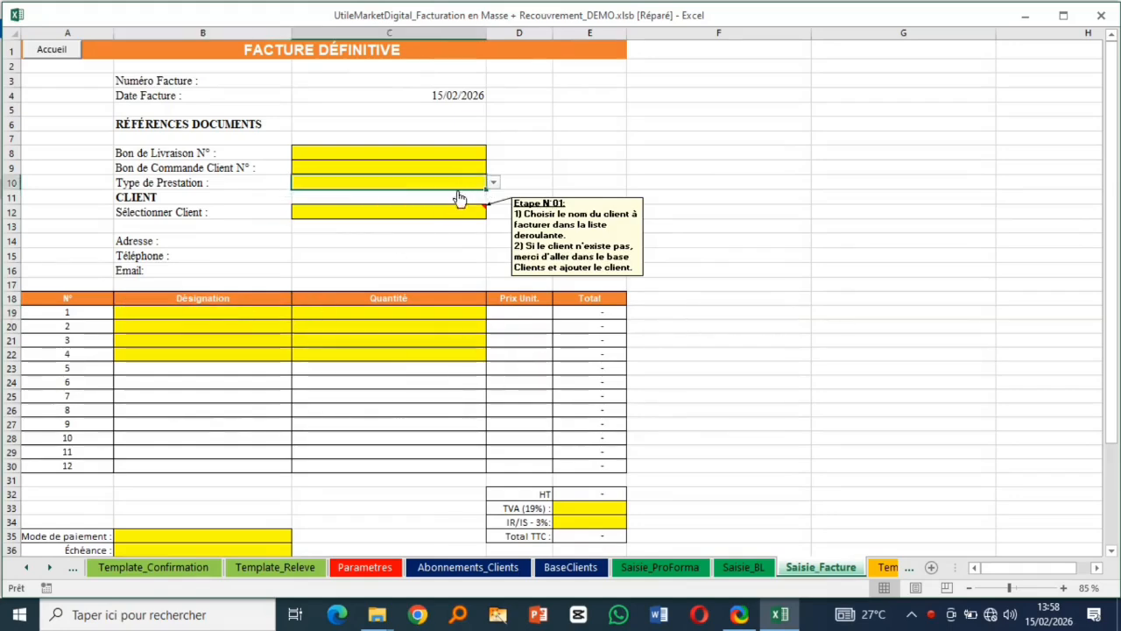
click(474, 216)
click(493, 212)
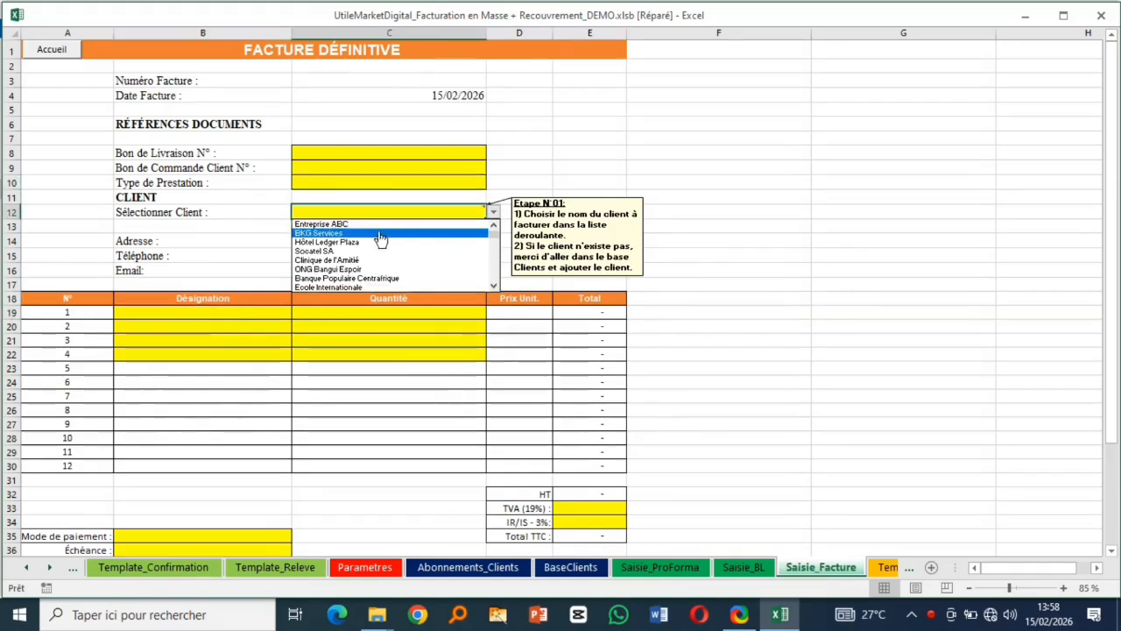
click(377, 221)
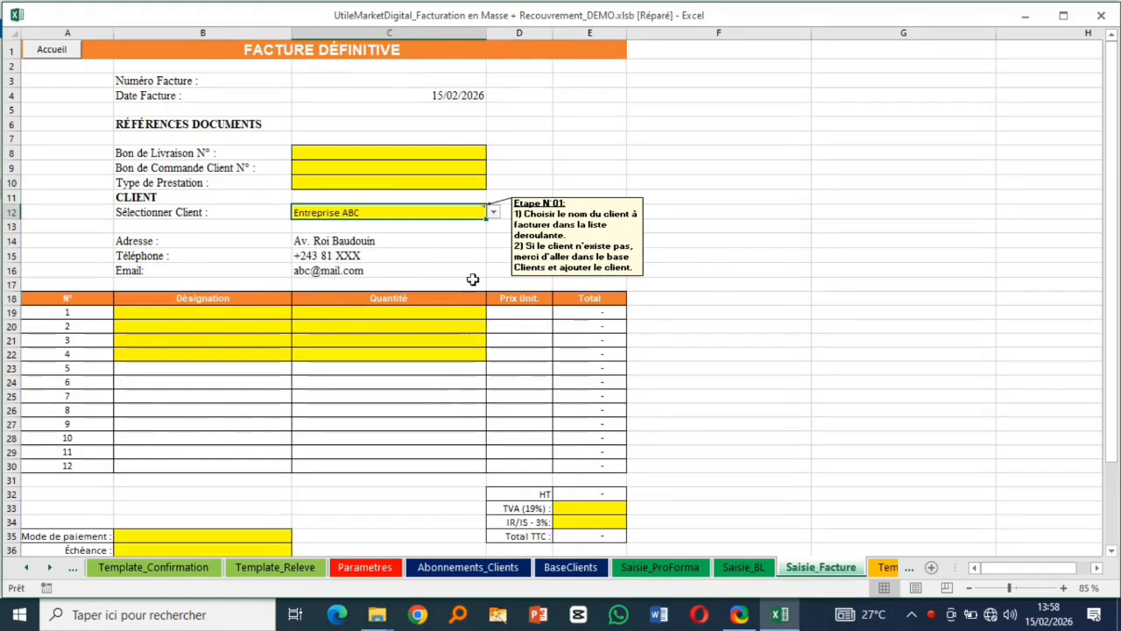
click(230, 318)
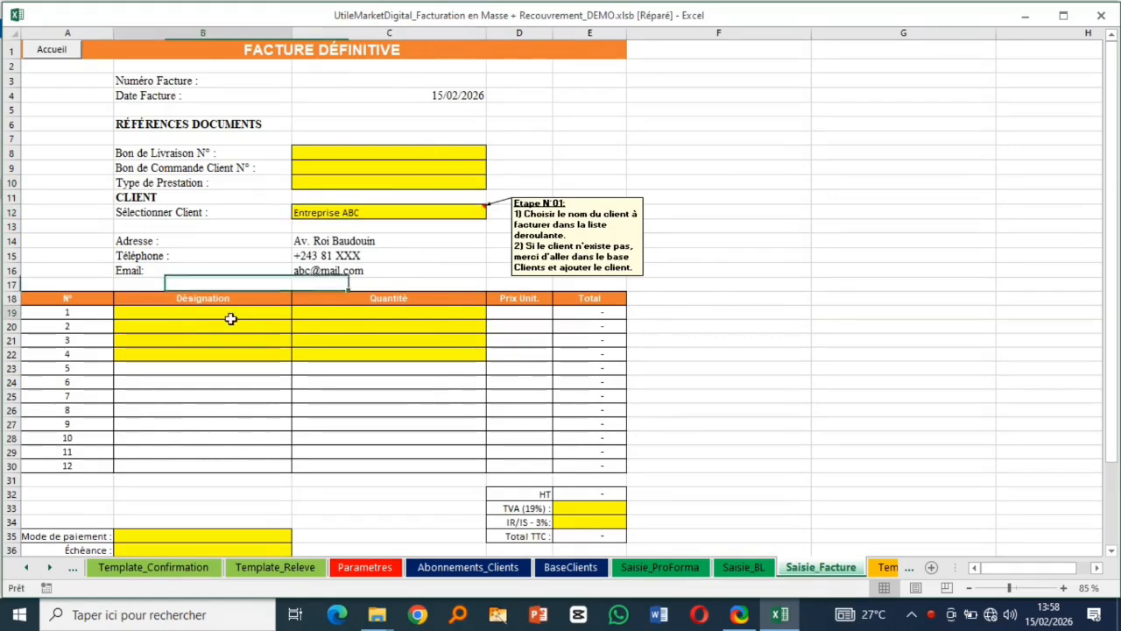
click(465, 181)
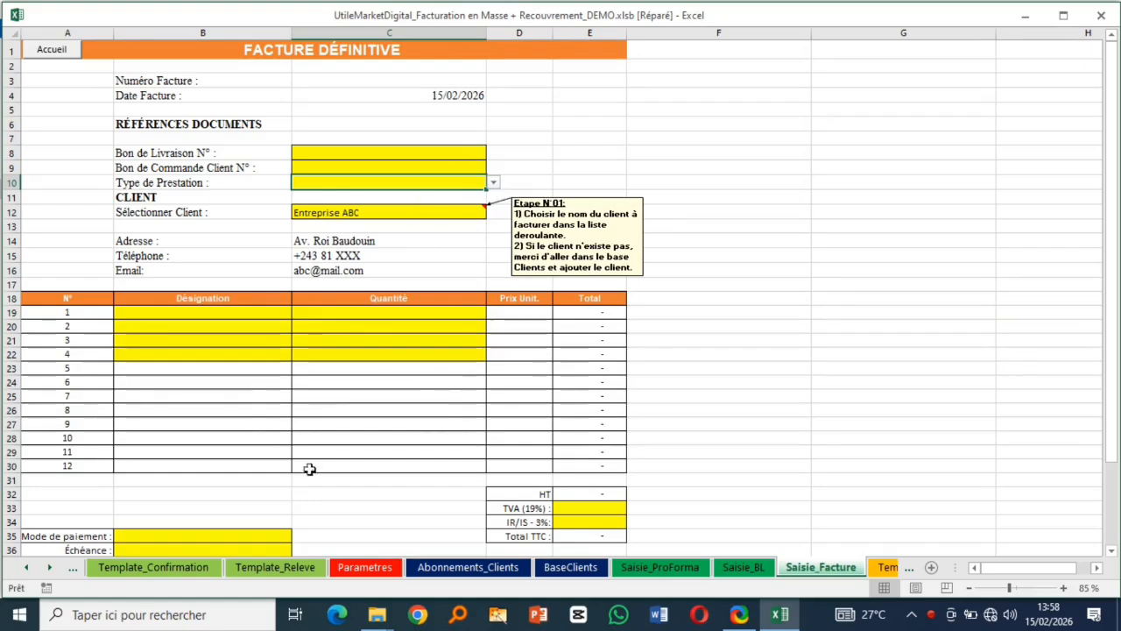
- Set Type de Prestation in C10 to [ PRESTATIONS MULTIPLES ]
click(749, 569)
click(805, 569)
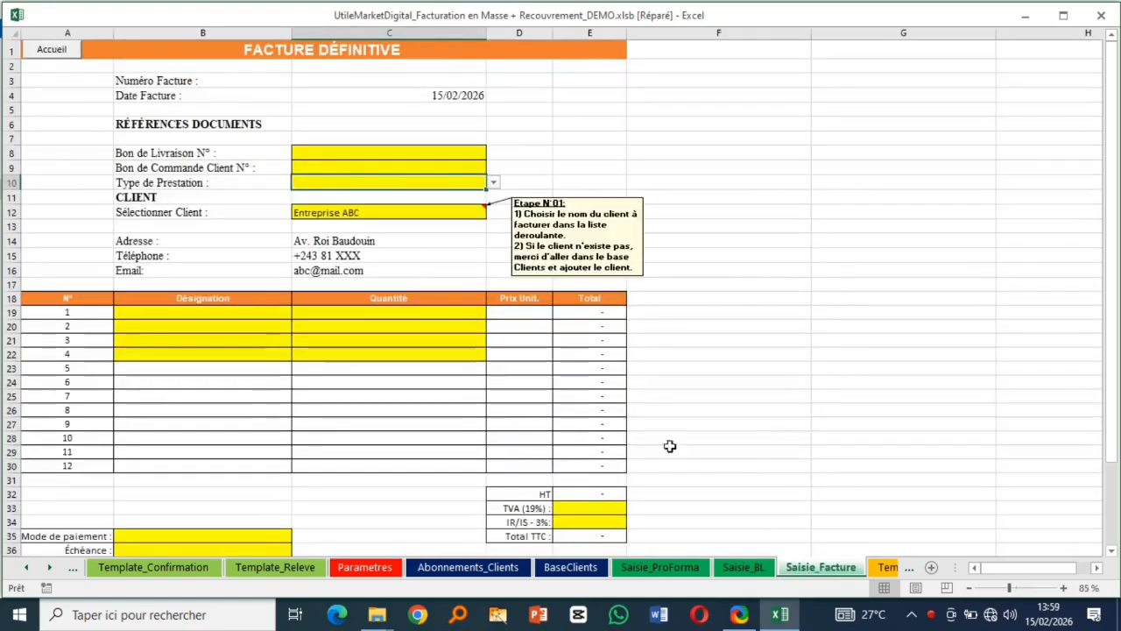
click(493, 184)
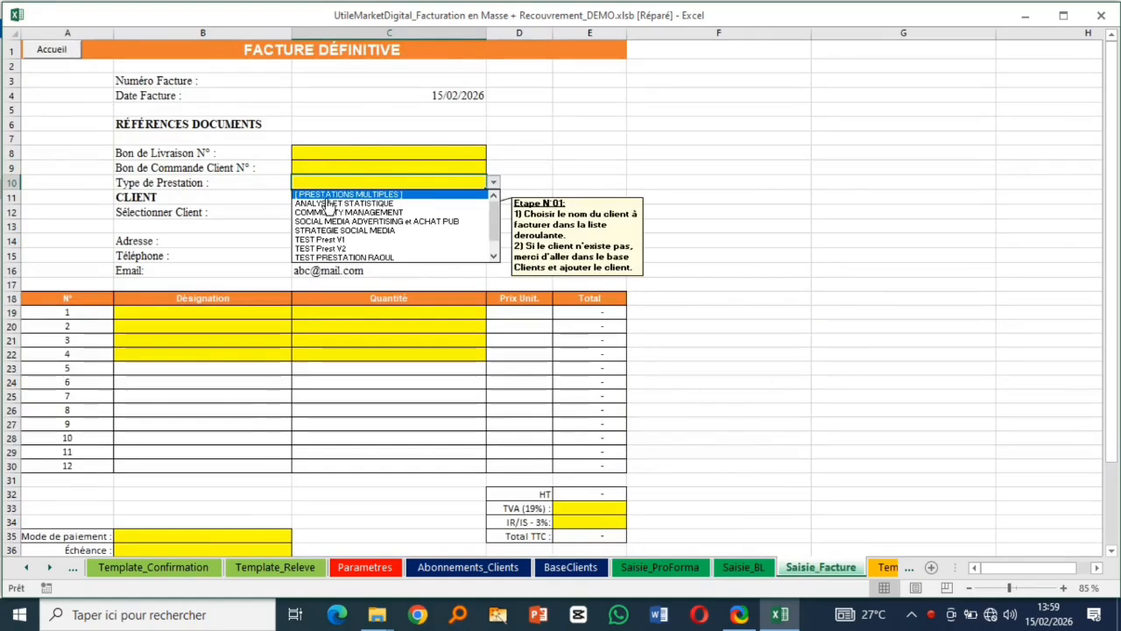
click(368, 190)
- Set invoice line 1 to 2 × Facebook ; Linkedin ; X ; Instagram (HT 43 500)
click(238, 317)
click(298, 313)
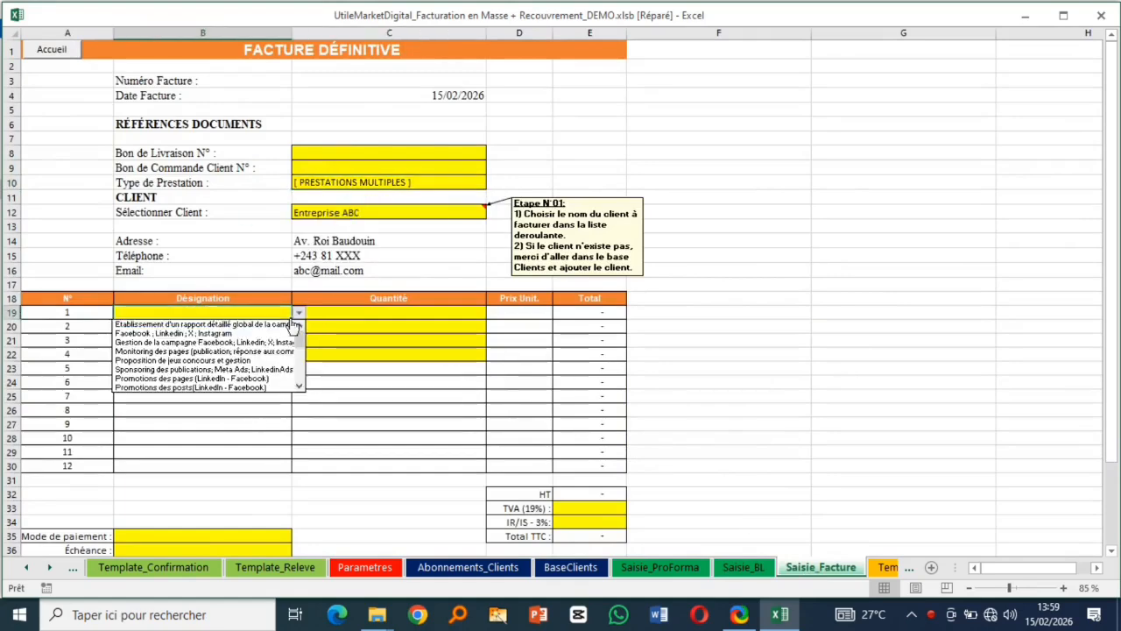
click(204, 334)
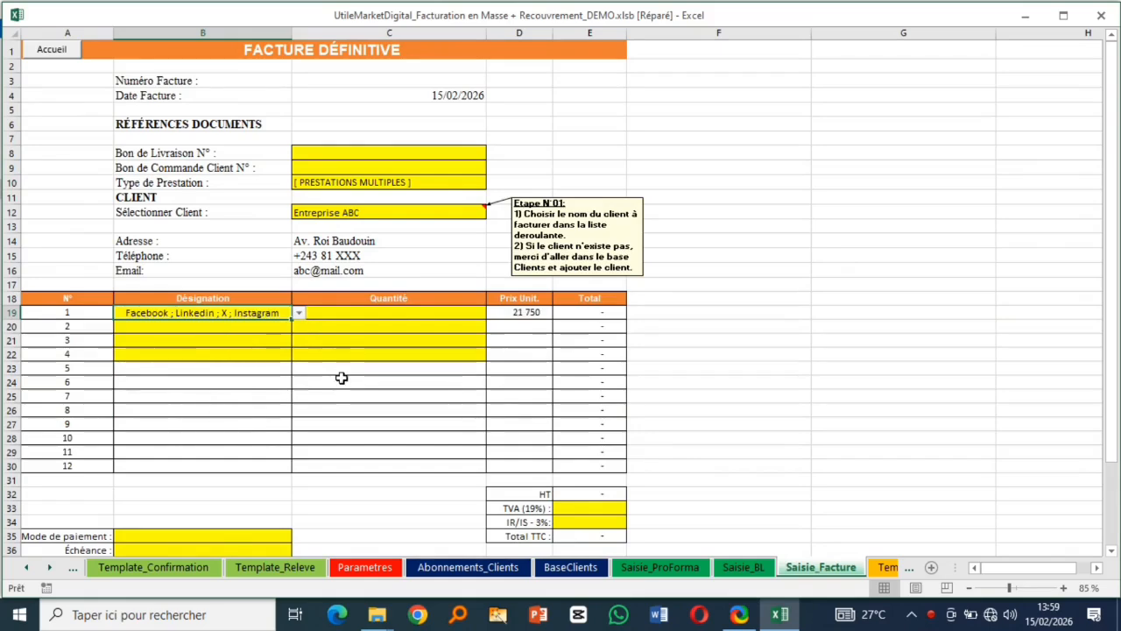
click(388, 314)
text(2)
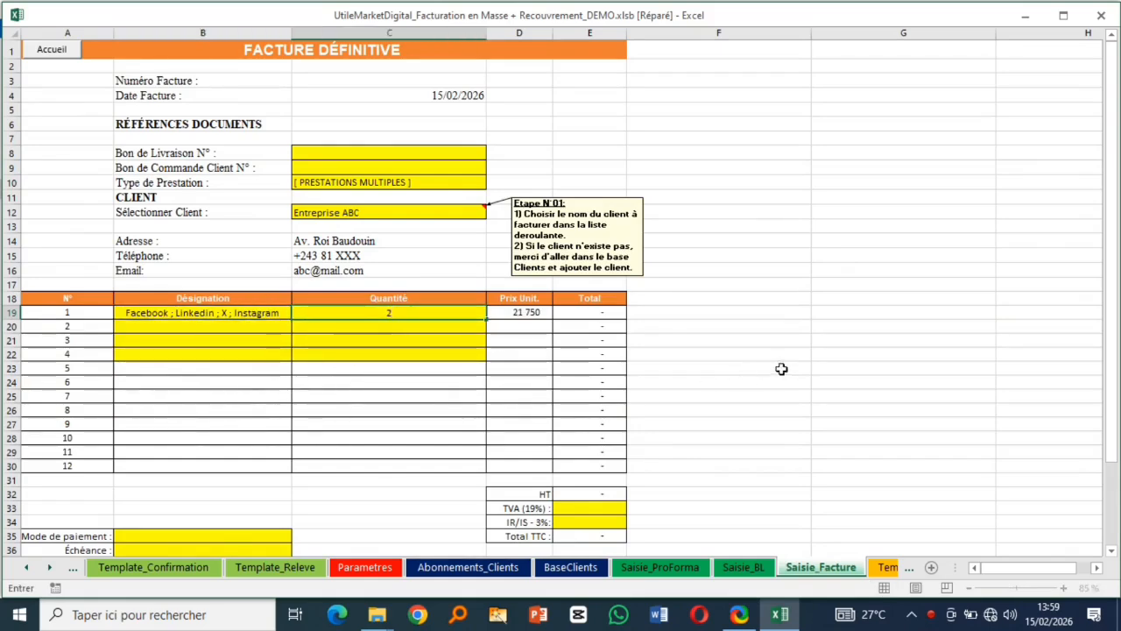
click(783, 370)
click(414, 172)
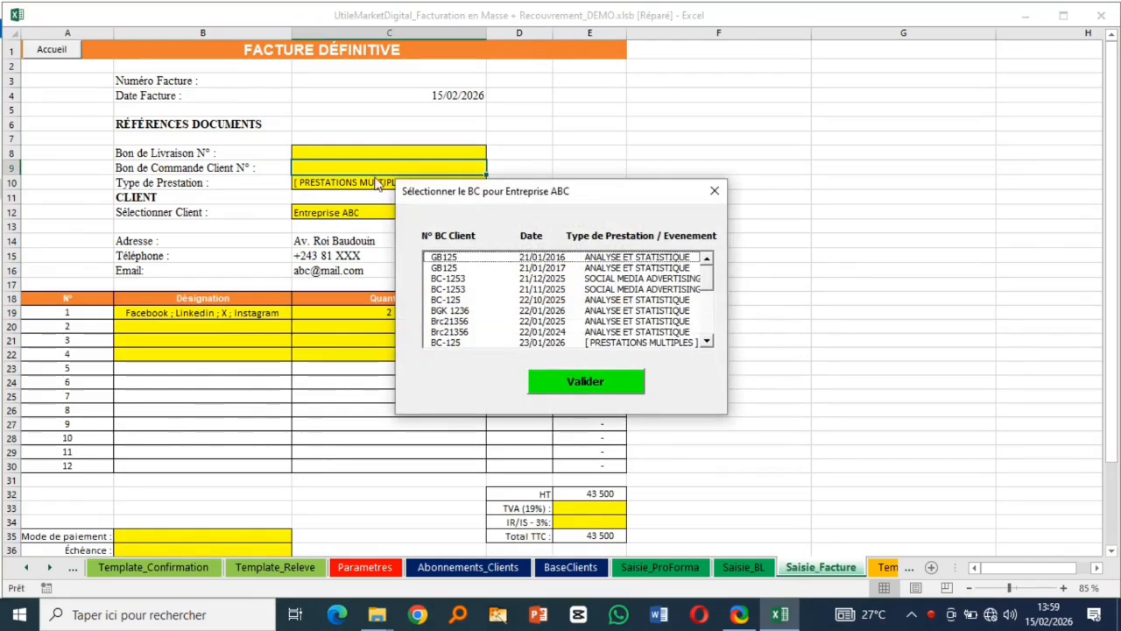
- Link purchase order Brc21356 to the invoice in cell C9
click(714, 194)
click(450, 151)
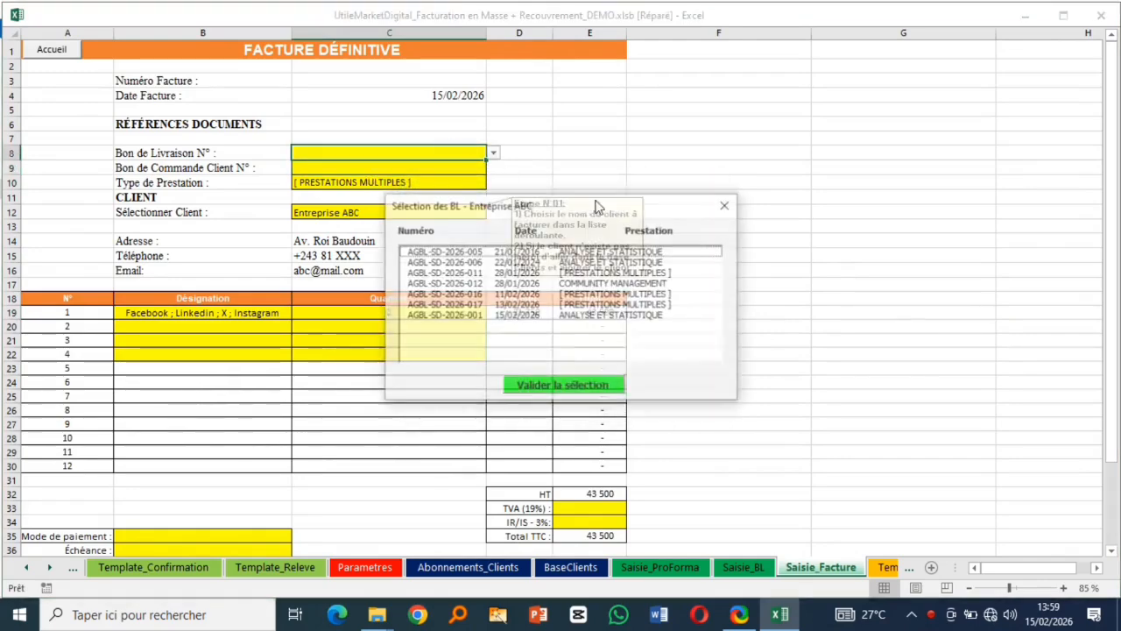
click(727, 206)
click(421, 170)
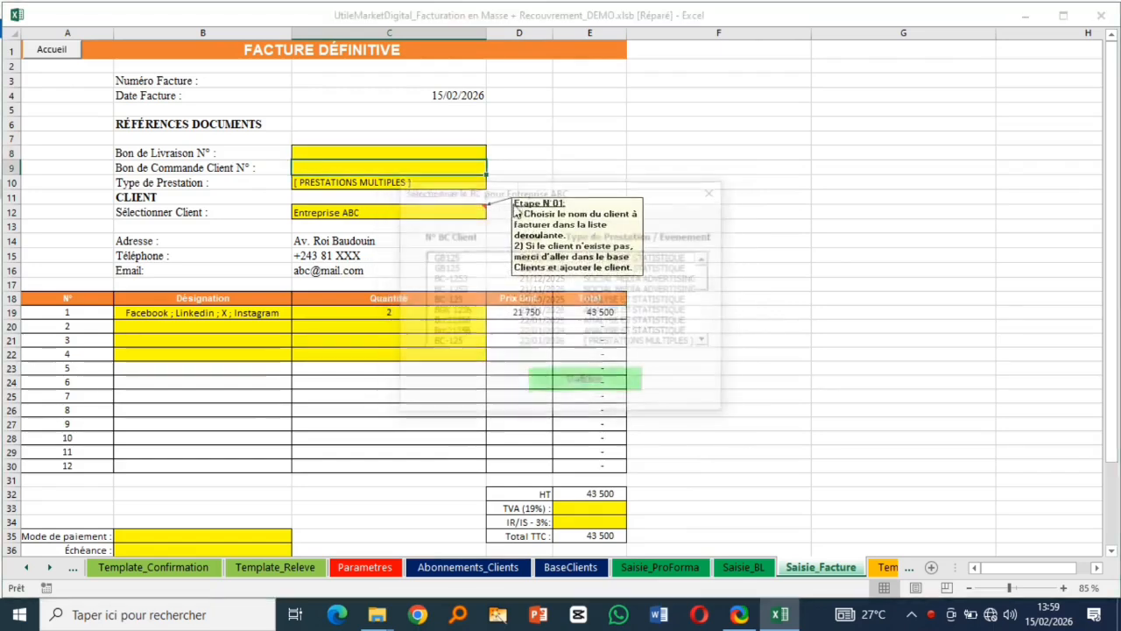
drag(440, 292, 449, 325)
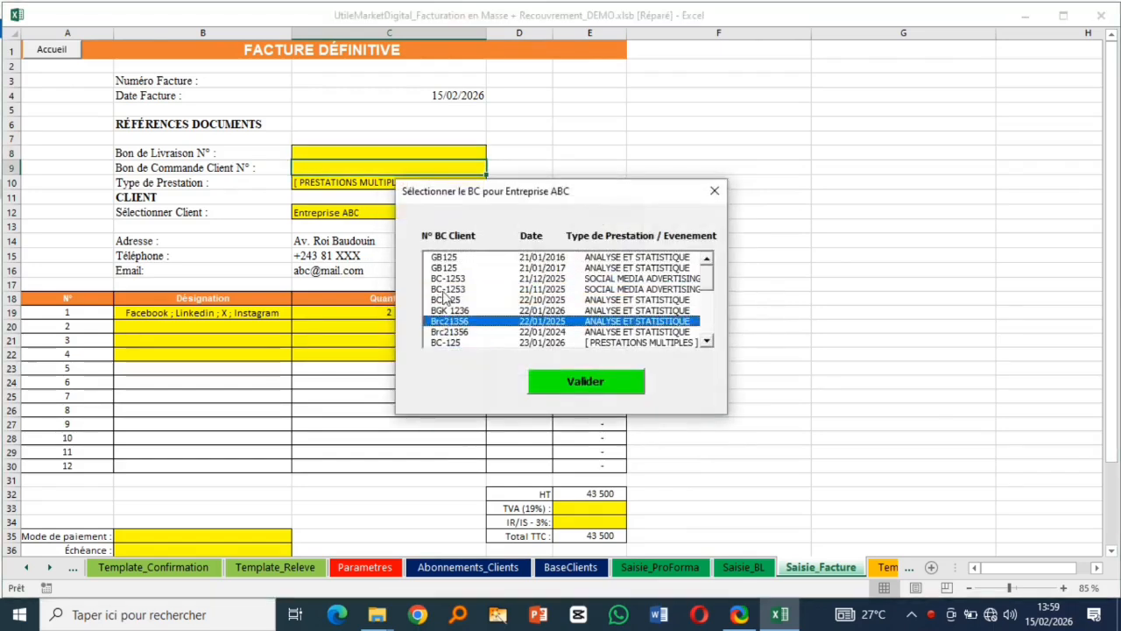
click(444, 291)
click(450, 268)
click(457, 300)
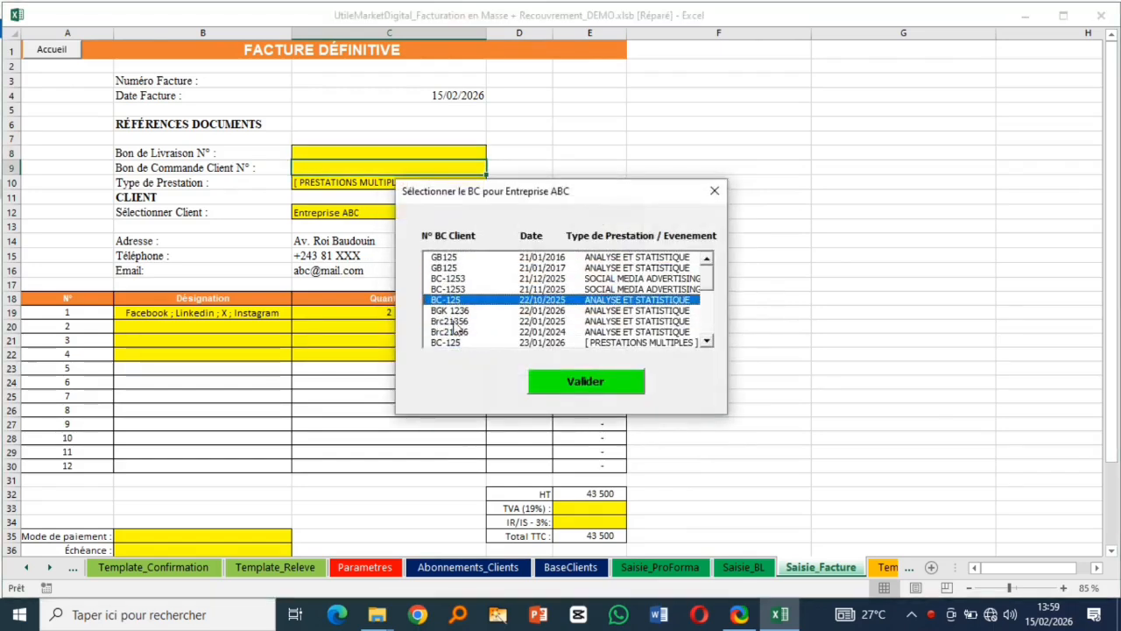
click(454, 321)
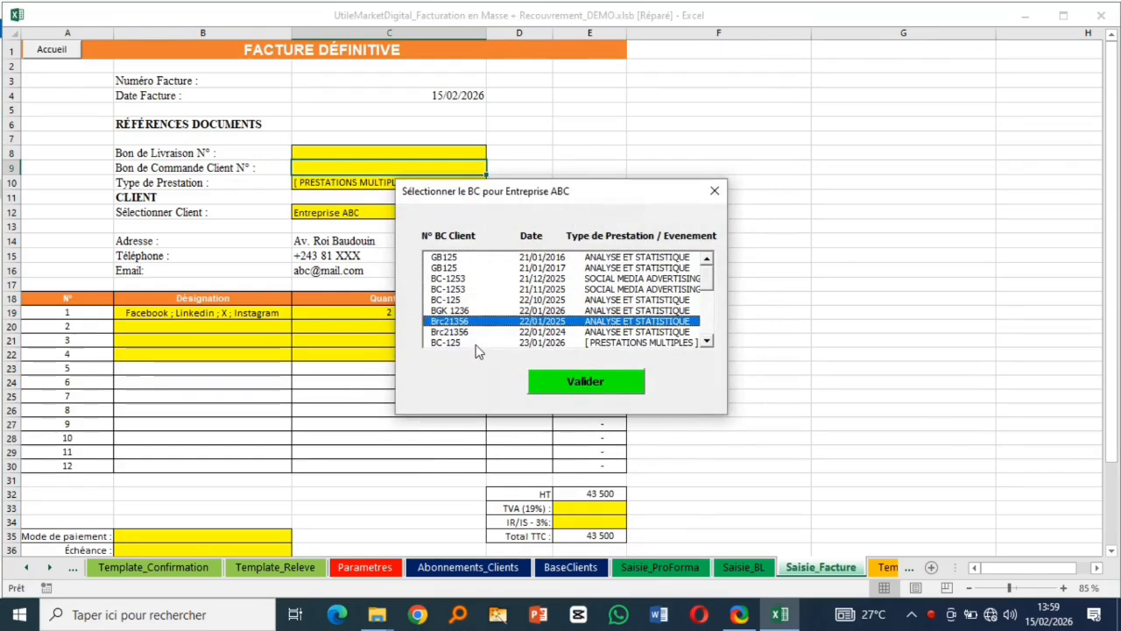
click(557, 379)
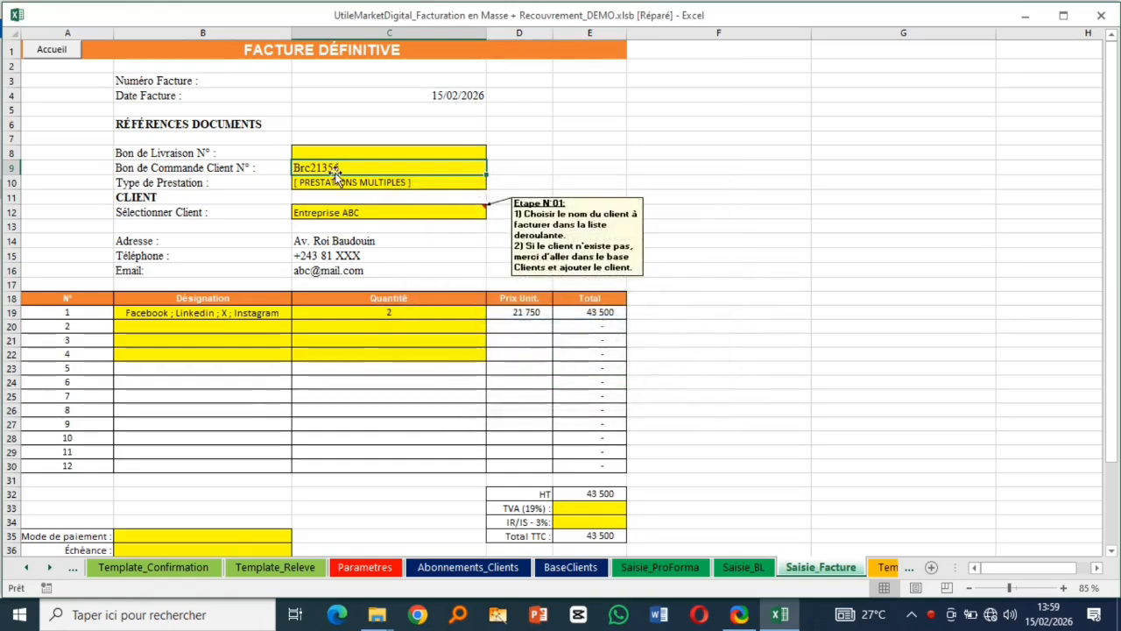
- Link delivery notes AGBL-SD-2026-005, AGBL-SD-2026-011 and AGBL-SD-2026-016 in cell C8
click(394, 151)
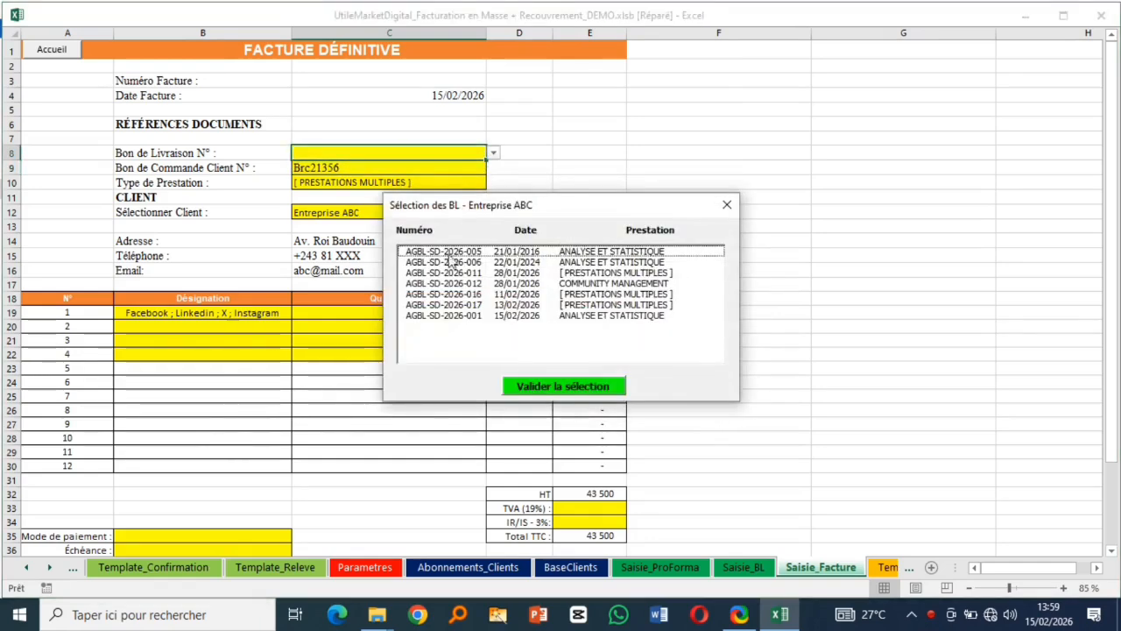
click(423, 273)
click(433, 293)
click(442, 253)
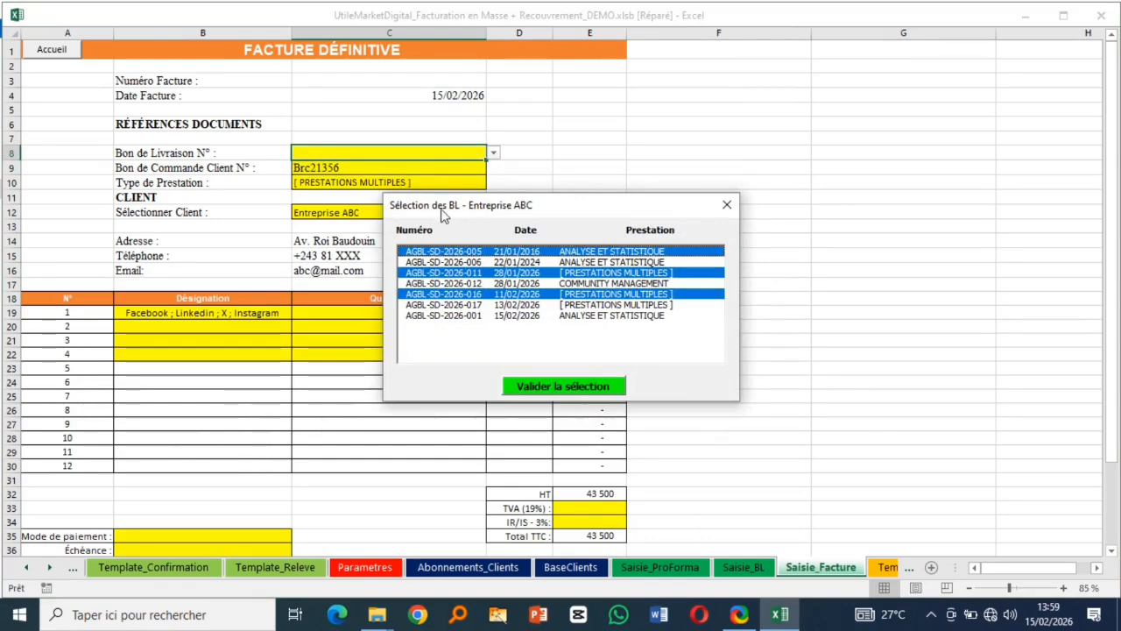
click(556, 386)
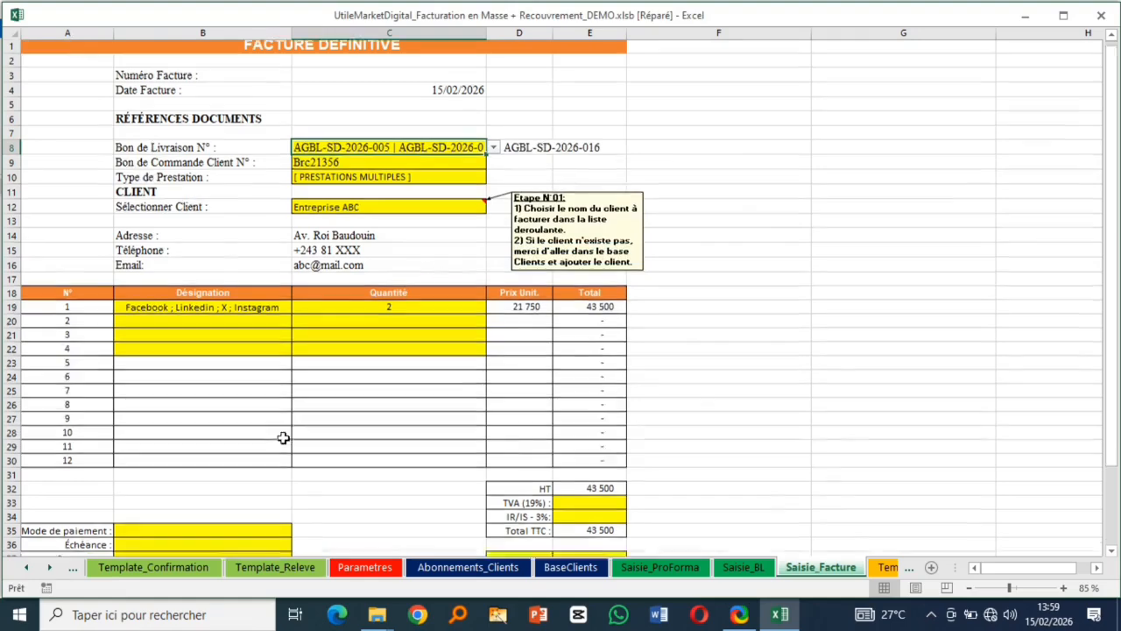
scroll(263, 434, down, 2)
- Set payment method to Espèces_Virement_Chèque and the Échéance to 'Sous 15 jours'
click(217, 445)
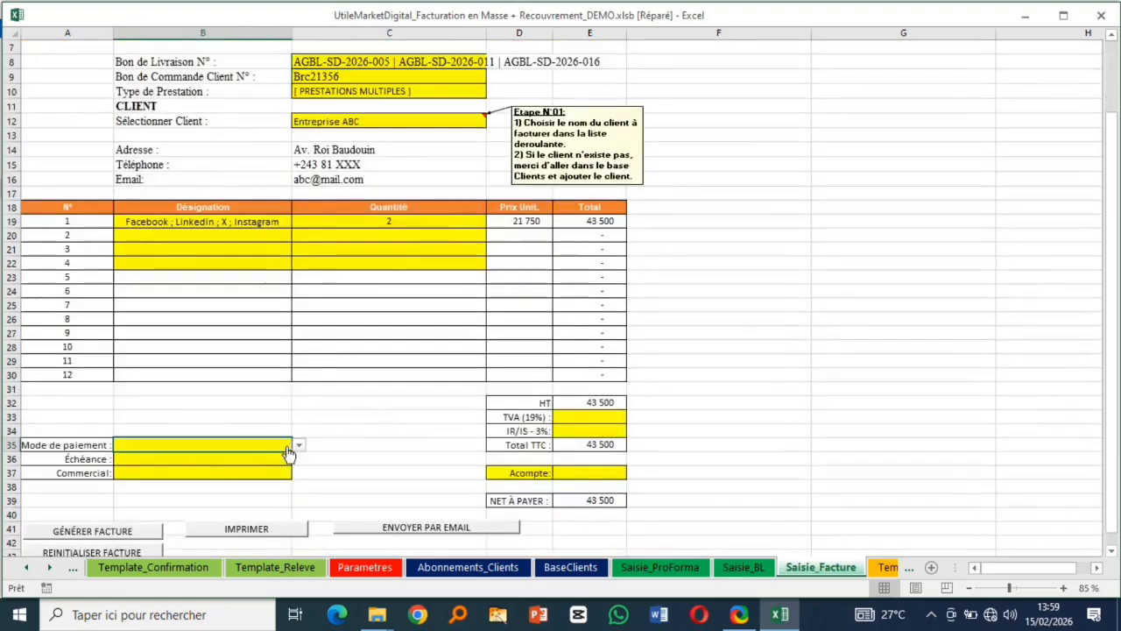
click(298, 445)
click(220, 457)
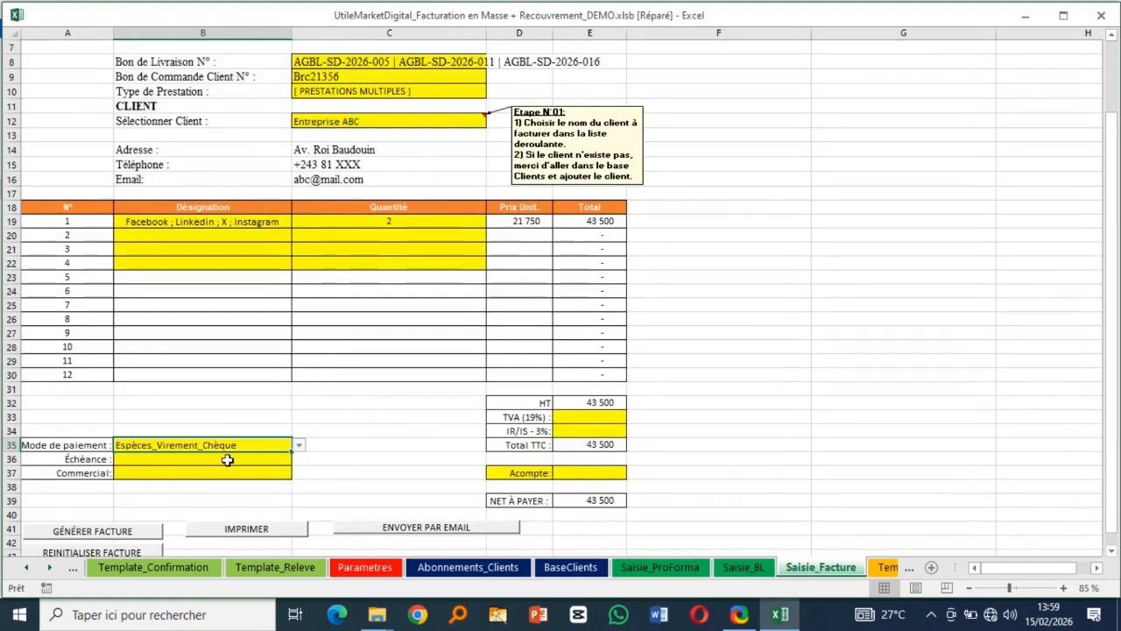
click(224, 458)
click(298, 459)
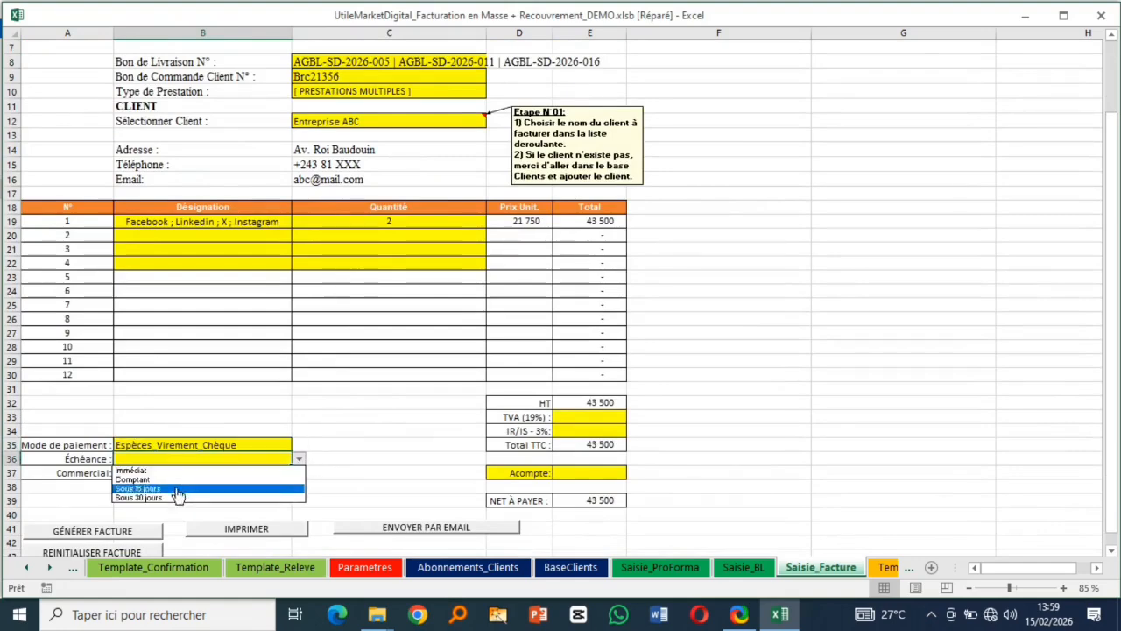
click(179, 488)
click(219, 474)
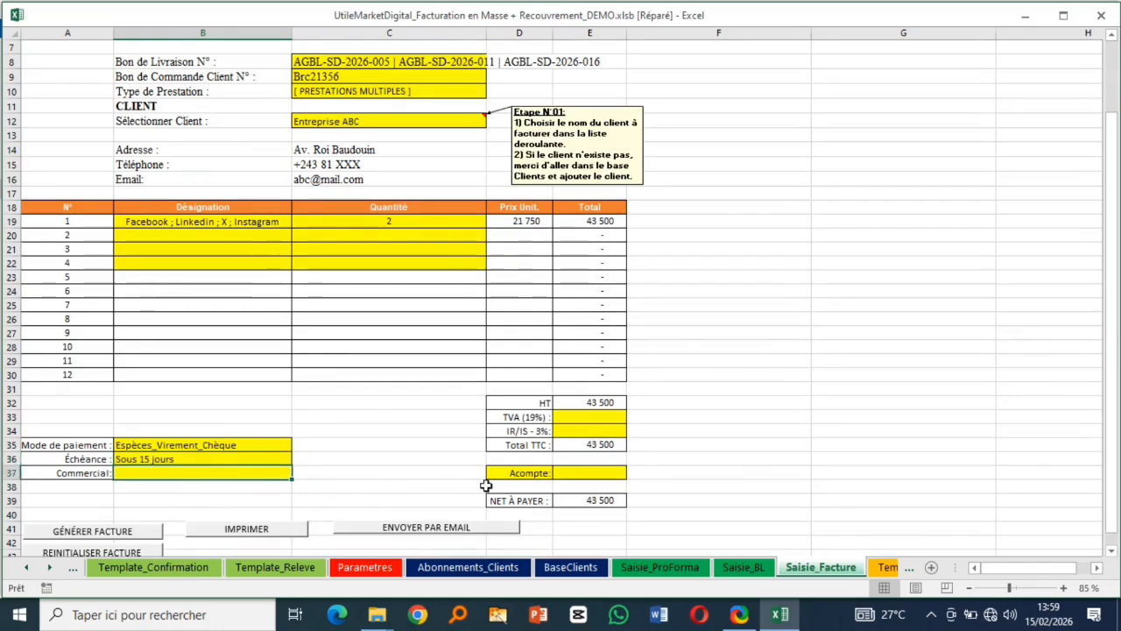
scroll(148, 500, down, 2)
- Generate the invoice with a 50000 down payment, agent 2, TVA applied and no 3% IR/IS
click(108, 446)
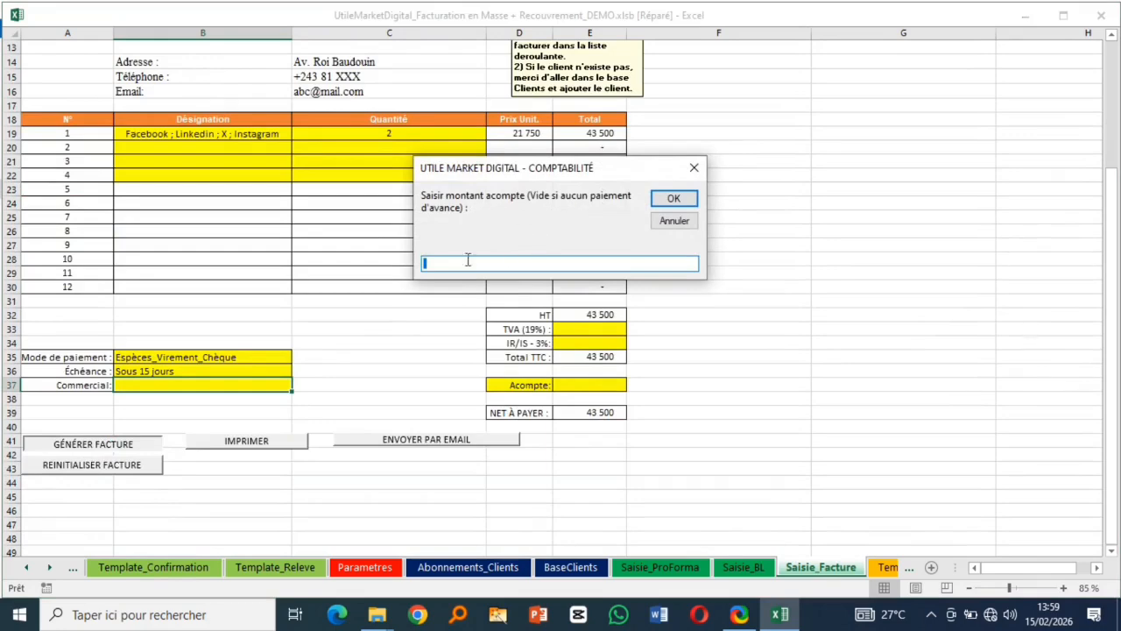
text(50000)
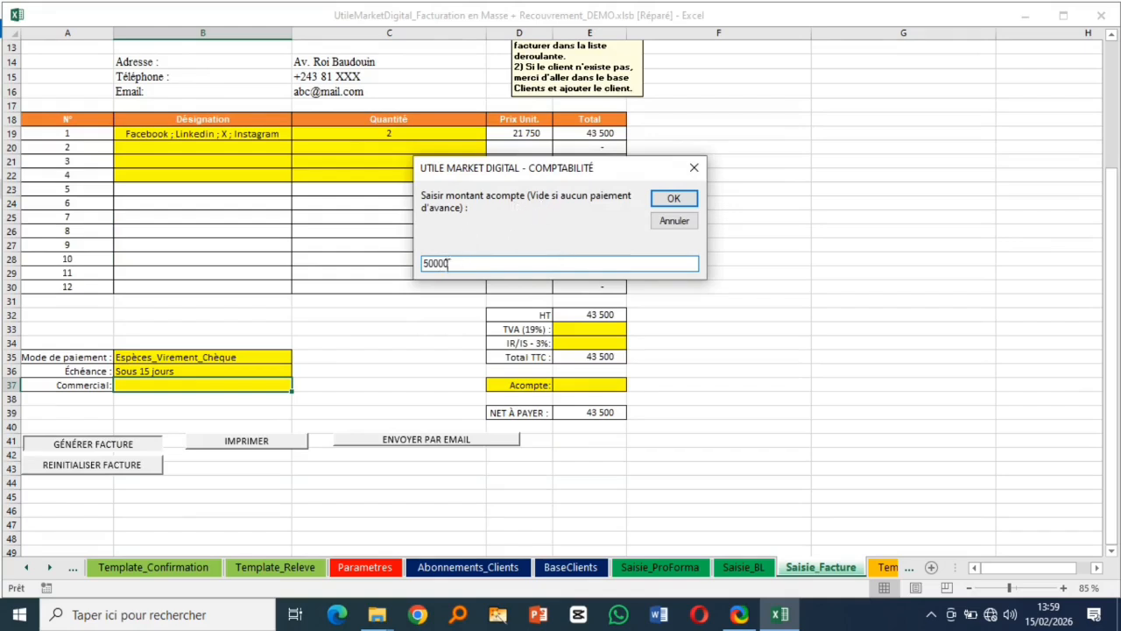
click(435, 263)
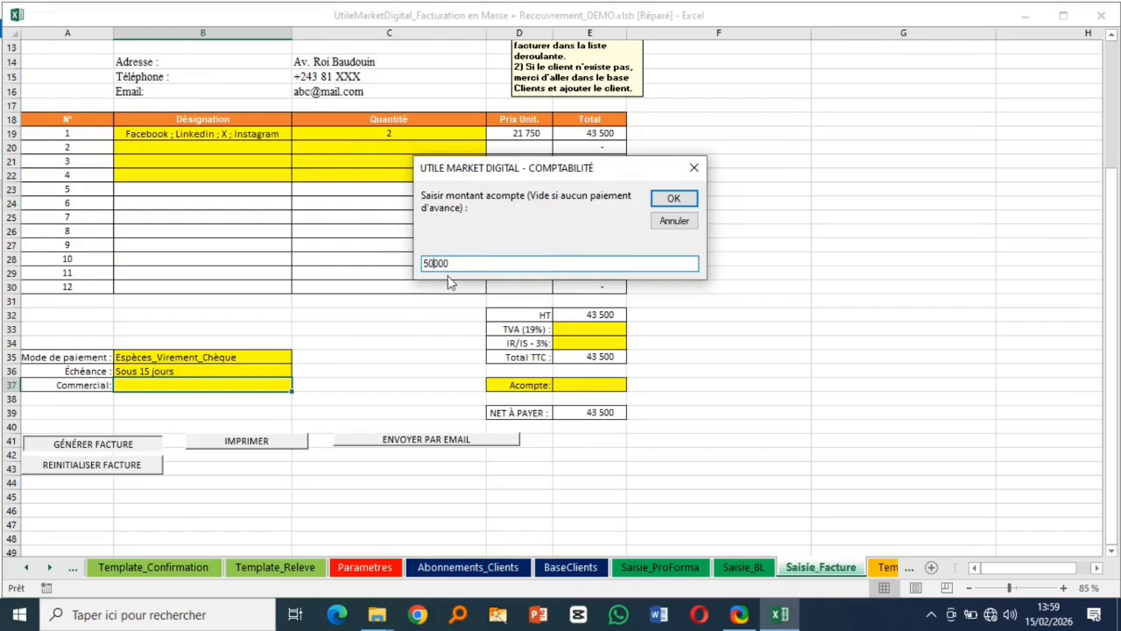
click(667, 201)
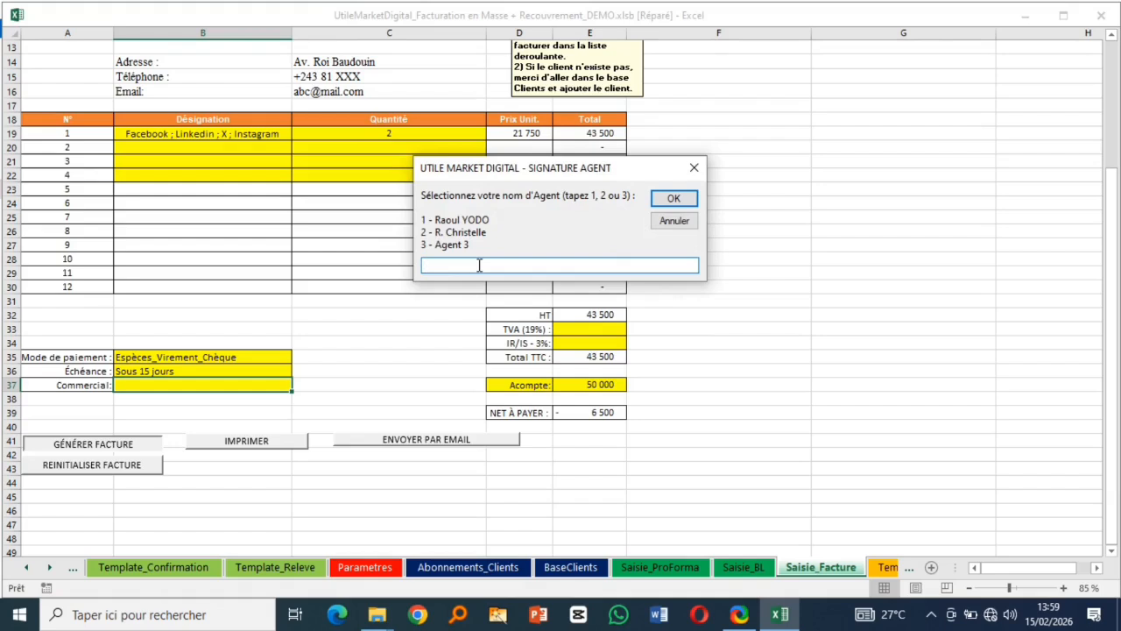
click(673, 198)
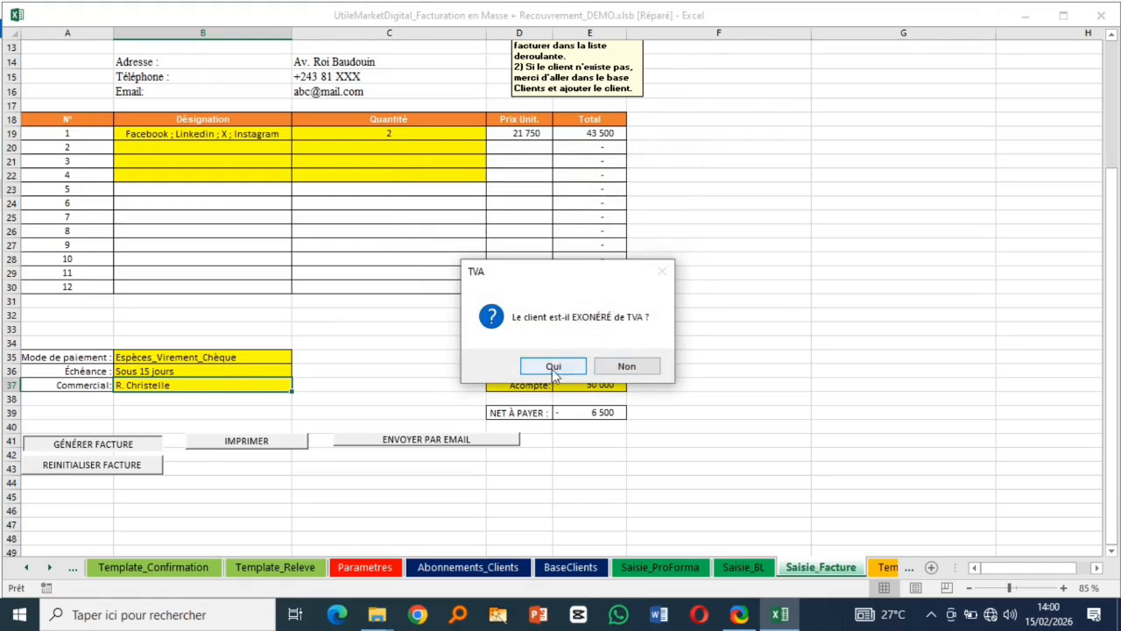
click(639, 369)
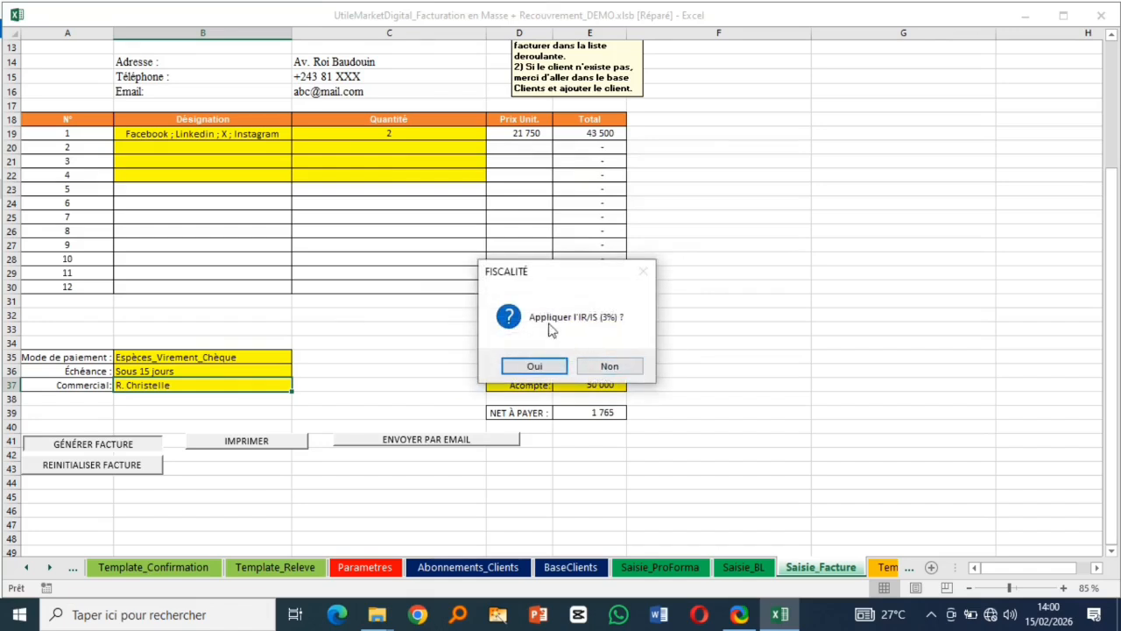
click(612, 368)
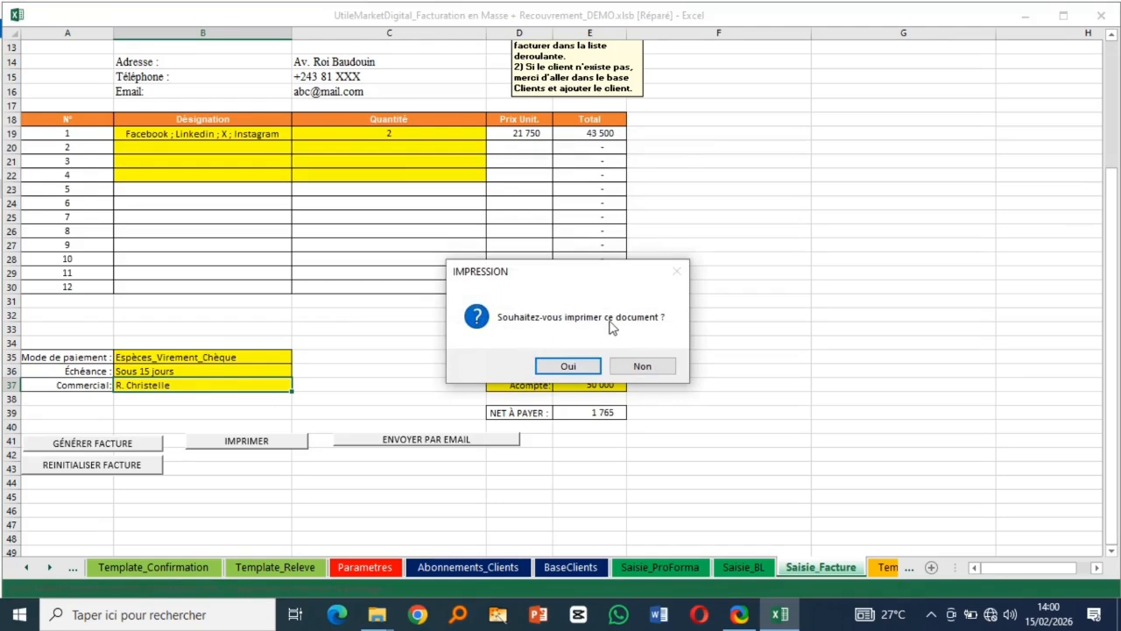
- Skip printing, preview the Entreprise ABC invoice on screen, then close the preview window
click(643, 366)
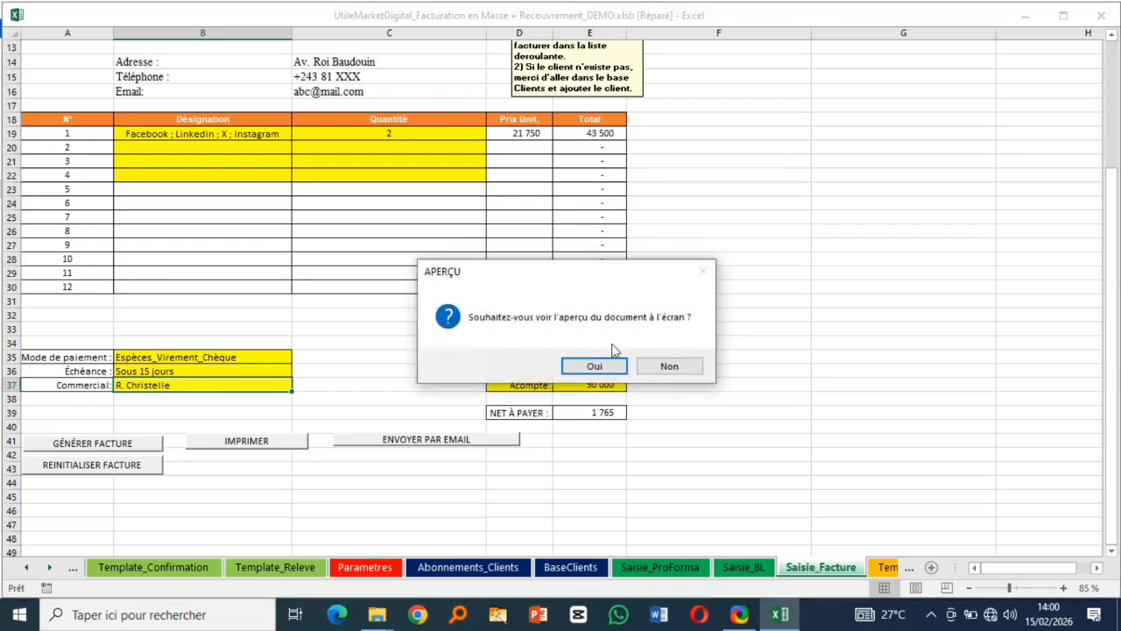
click(592, 366)
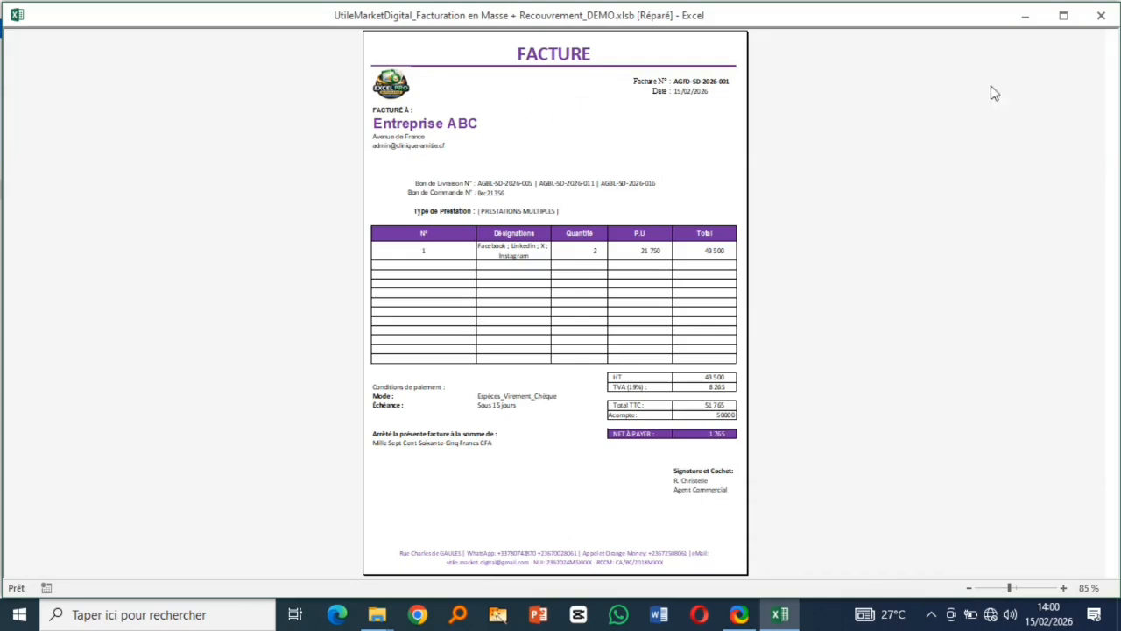
click(1105, 18)
click(1112, 21)
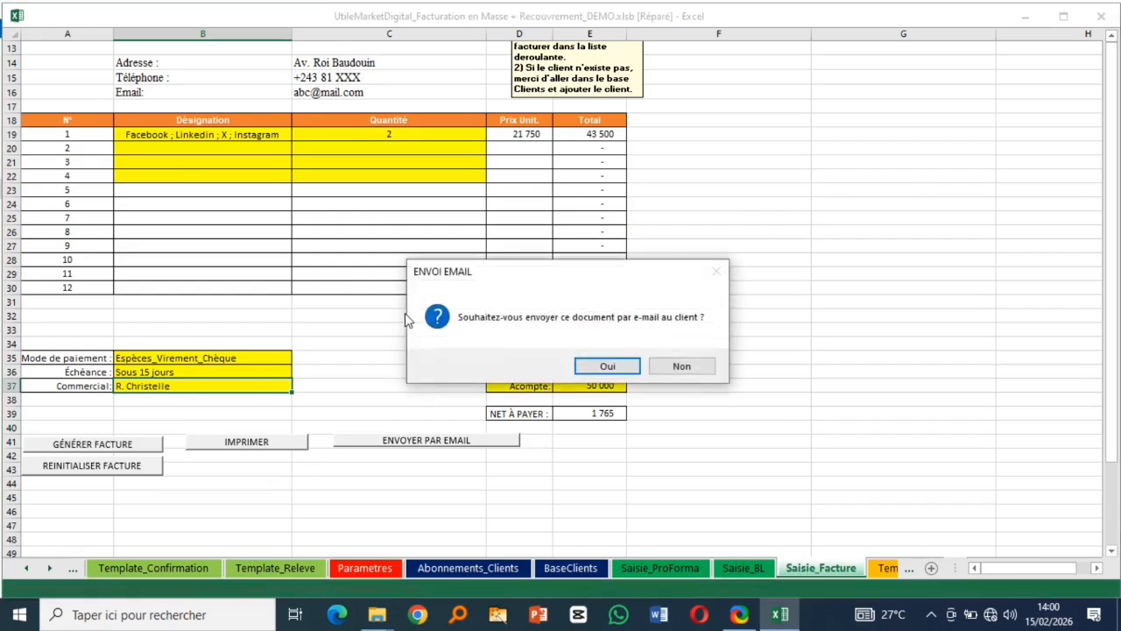
- E-mail the invoice with review first, then open the AGFD-SD-2026-001.pdf attachment in the Outlook draft
click(601, 371)
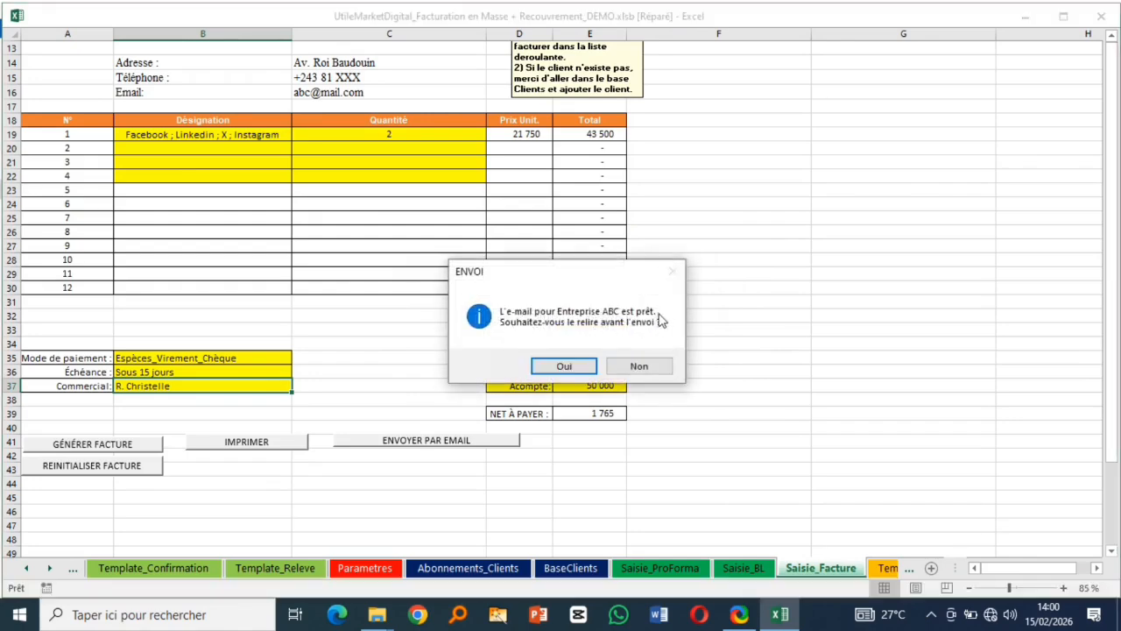
click(562, 368)
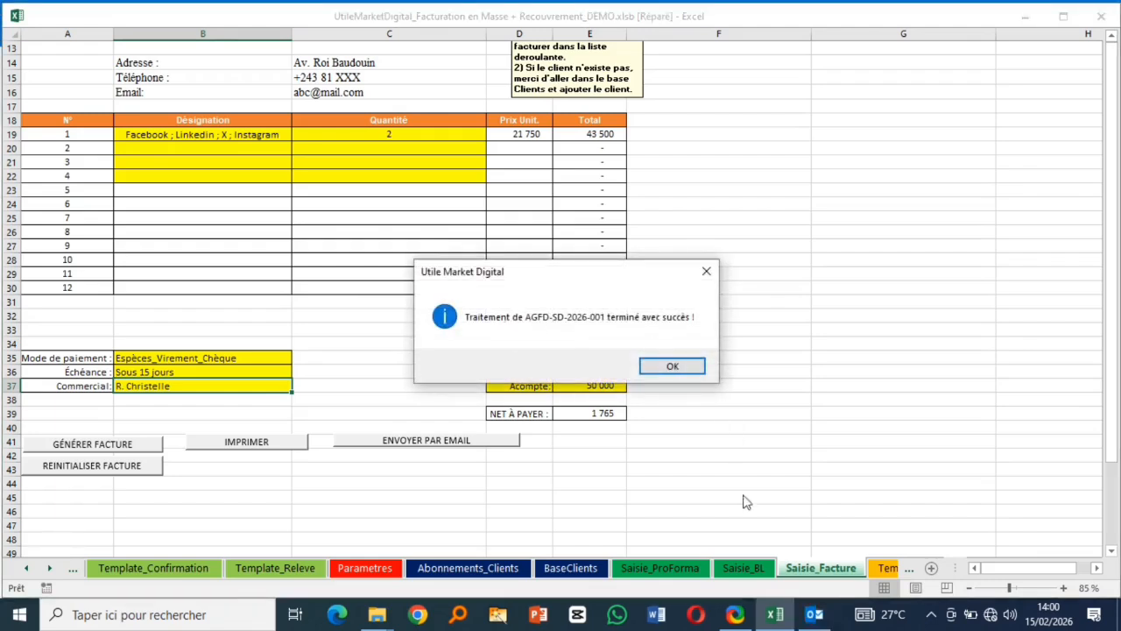
click(814, 614)
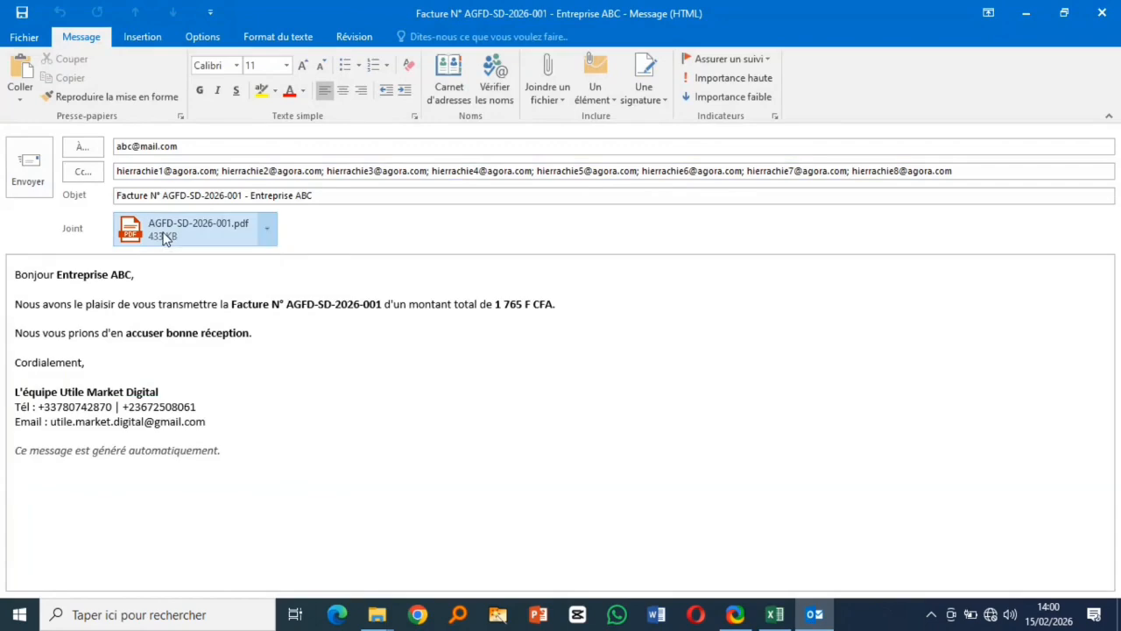
double_click(163, 236)
click(410, 344)
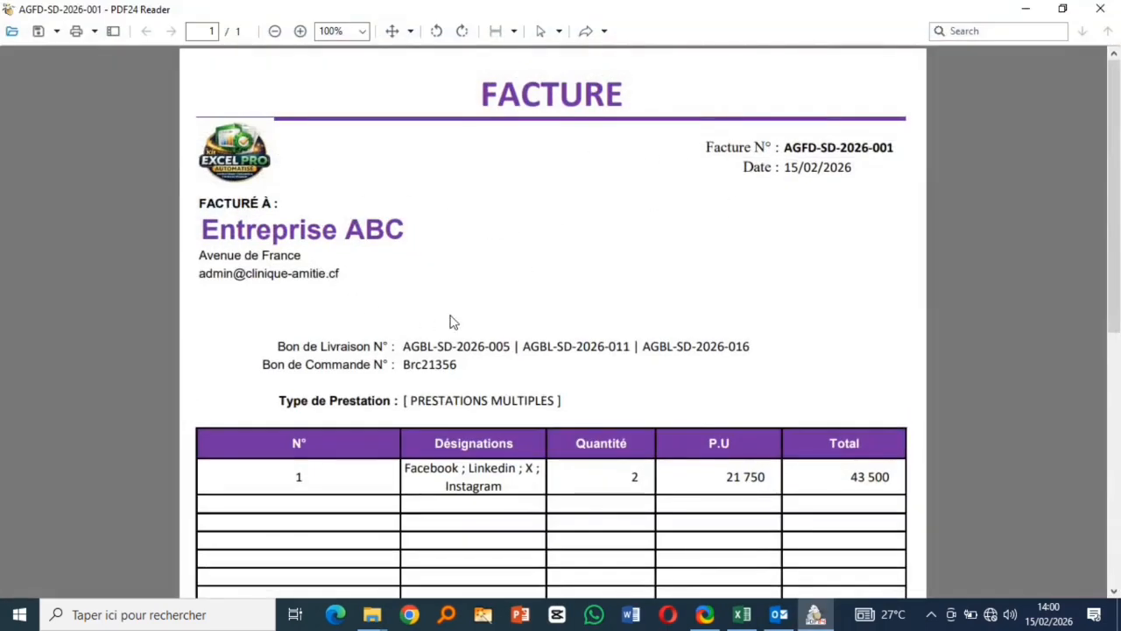
- Review the PDF's delivery note references, totals and footer, then close the reader and e-mail draft
scroll(450, 322, down, 3)
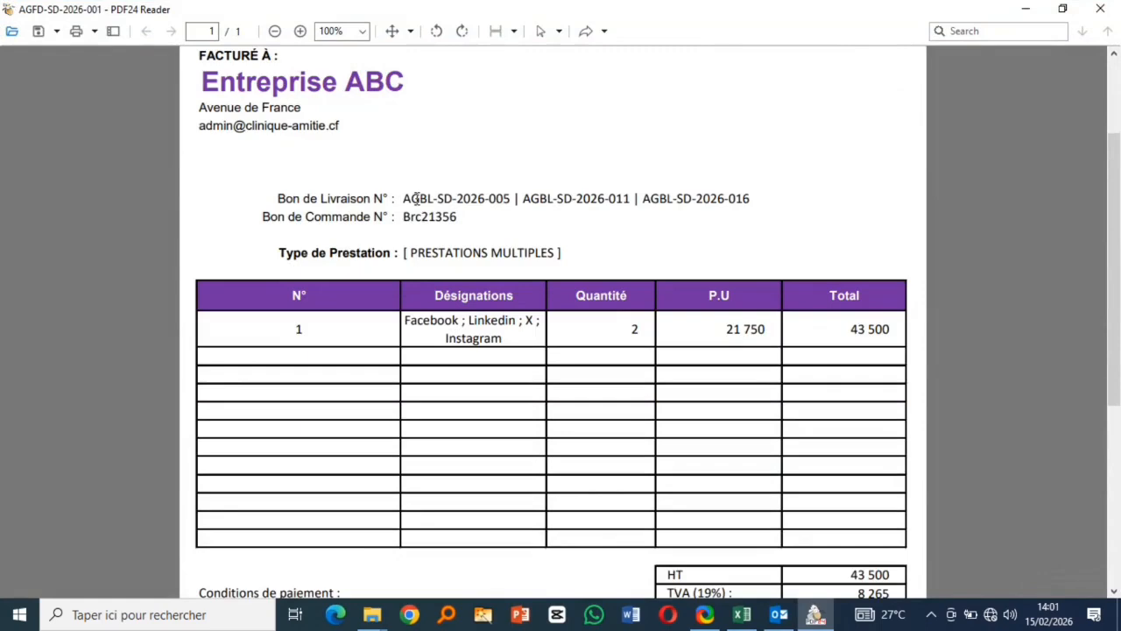
drag(416, 198, 757, 199)
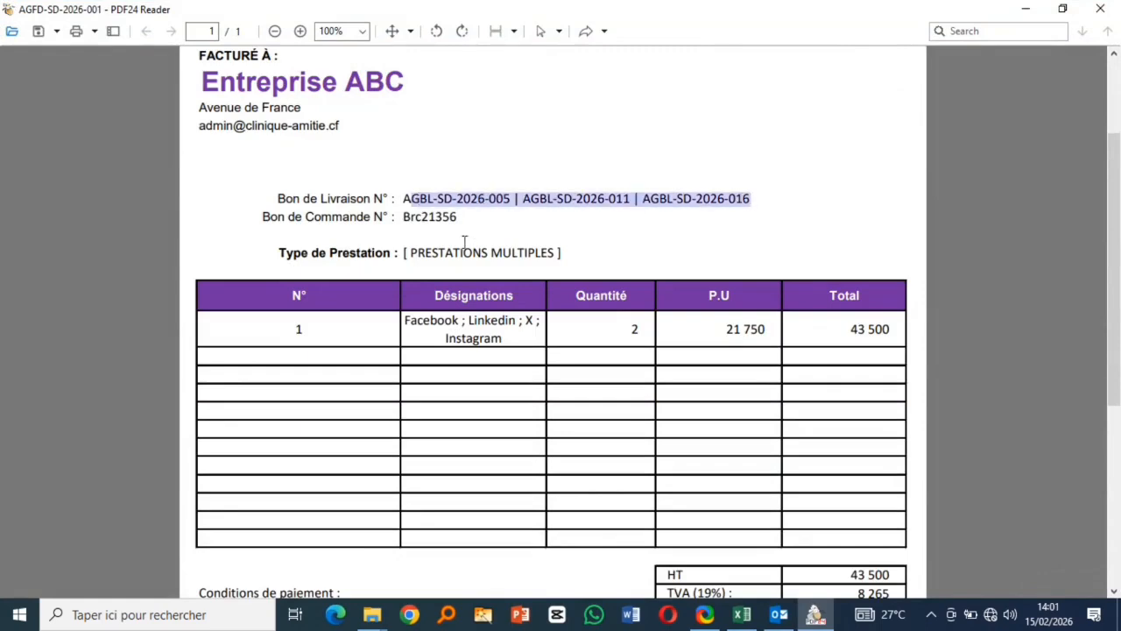
scroll(488, 287, down, 5)
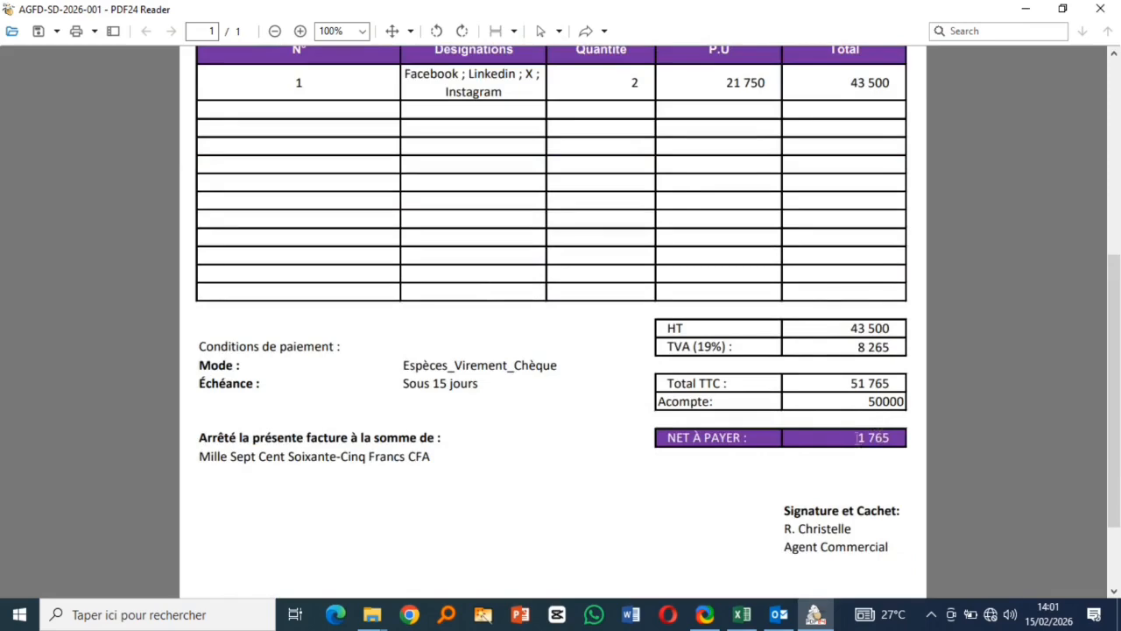
scroll(366, 318, down, 2)
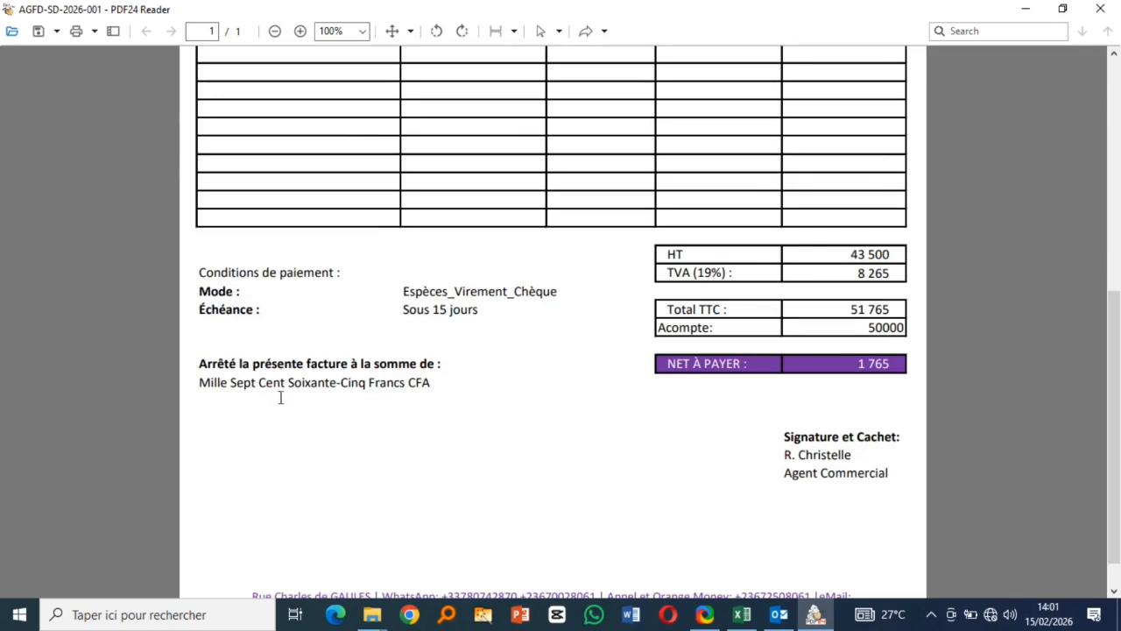
scroll(477, 405, down, 1)
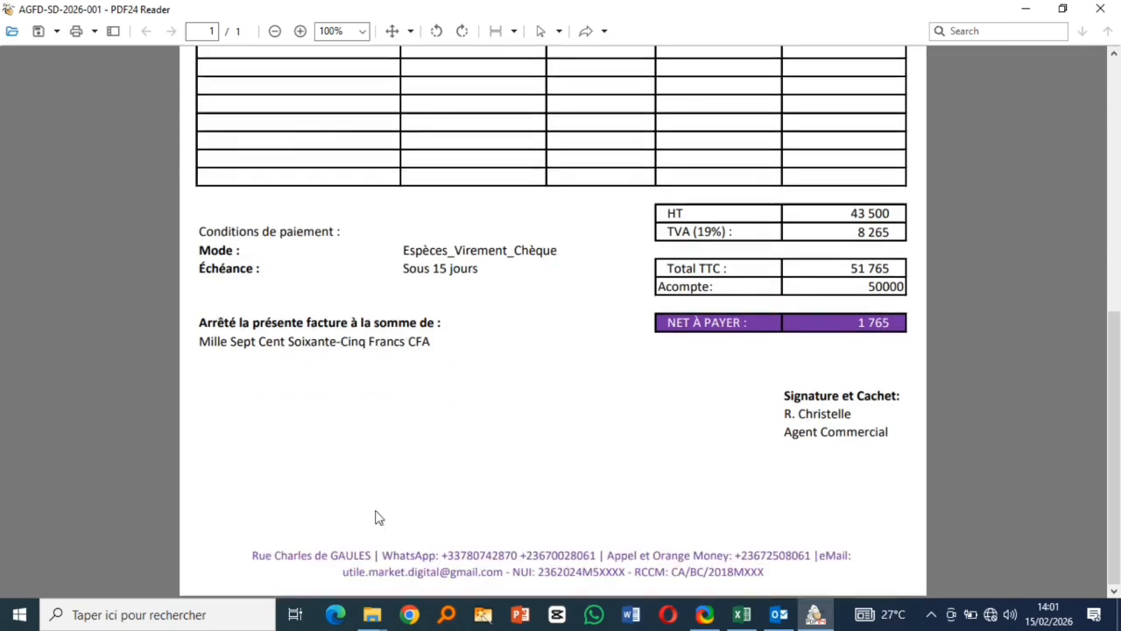
drag(367, 550, 646, 546)
scroll(537, 412, up, 8)
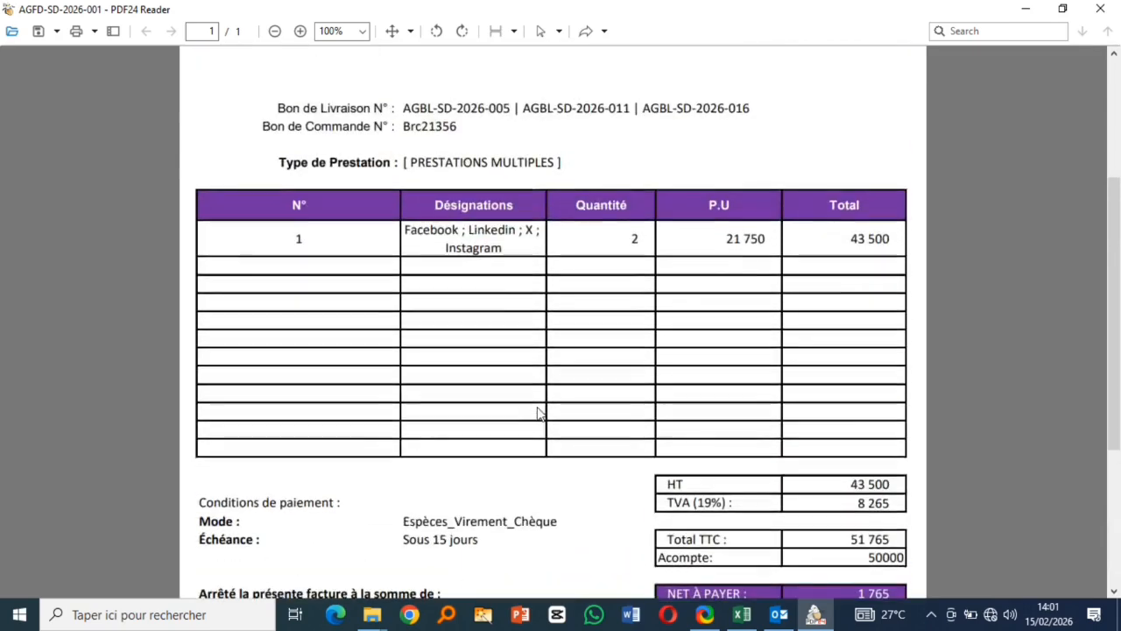
scroll(538, 412, up, 3)
click(1101, 10)
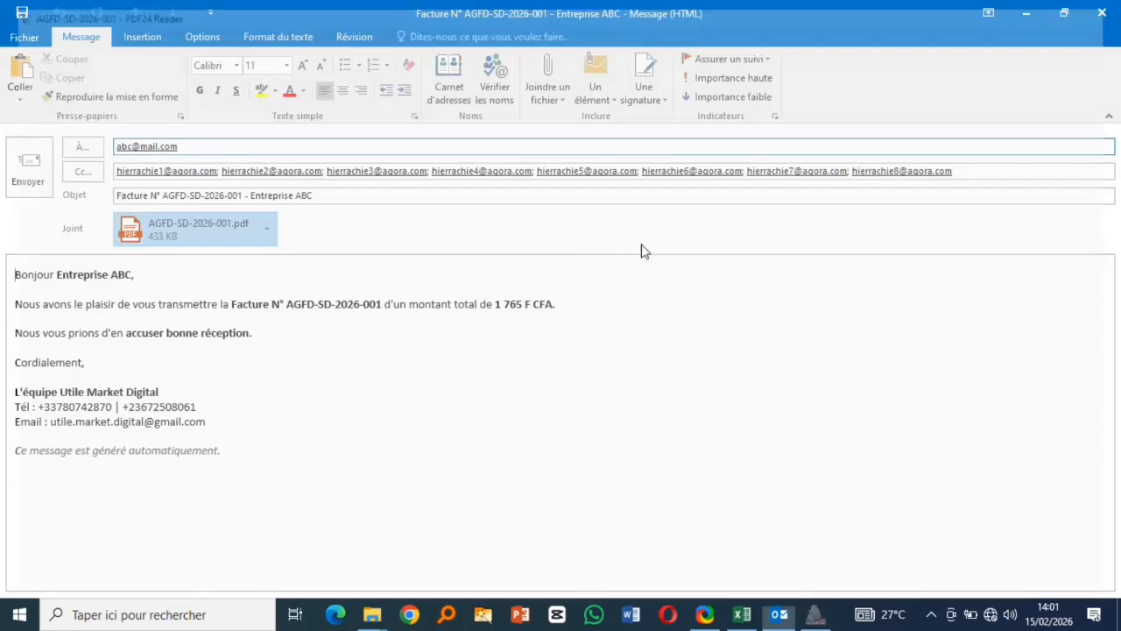
click(1101, 13)
- Discard the Outlook draft unsaved, acknowledge the success message, and reset the invoice form
click(566, 355)
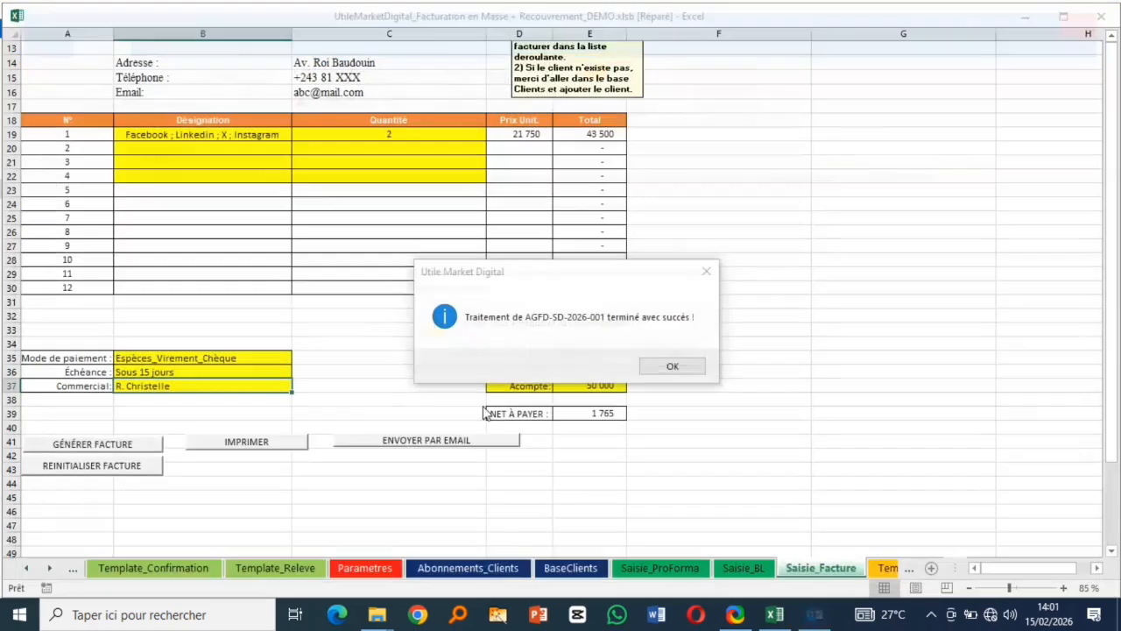
click(648, 364)
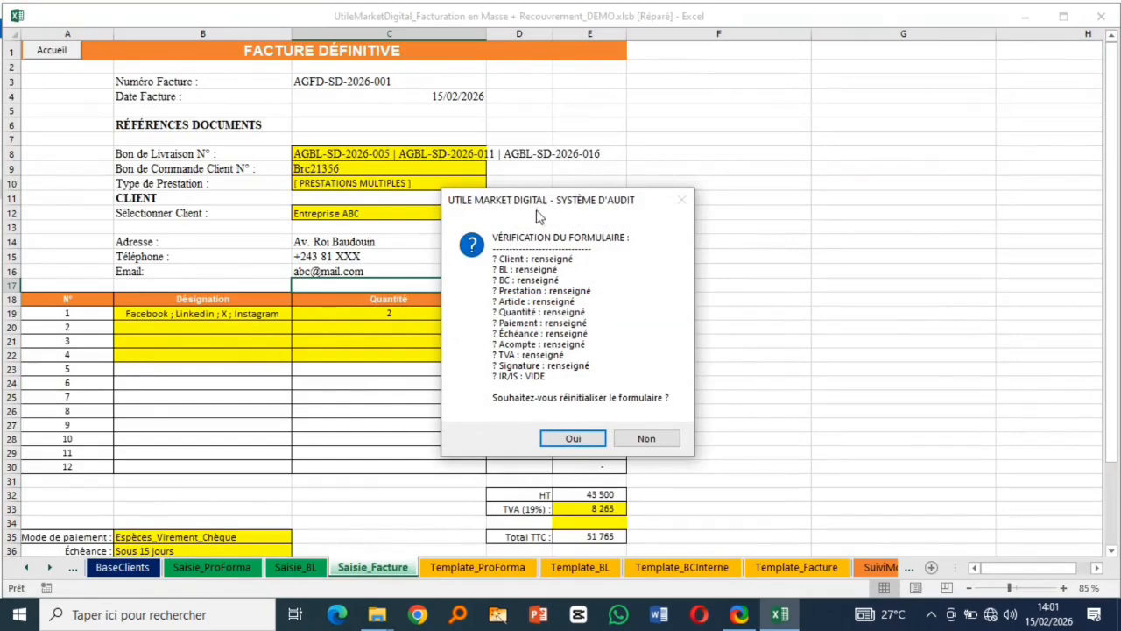
click(574, 441)
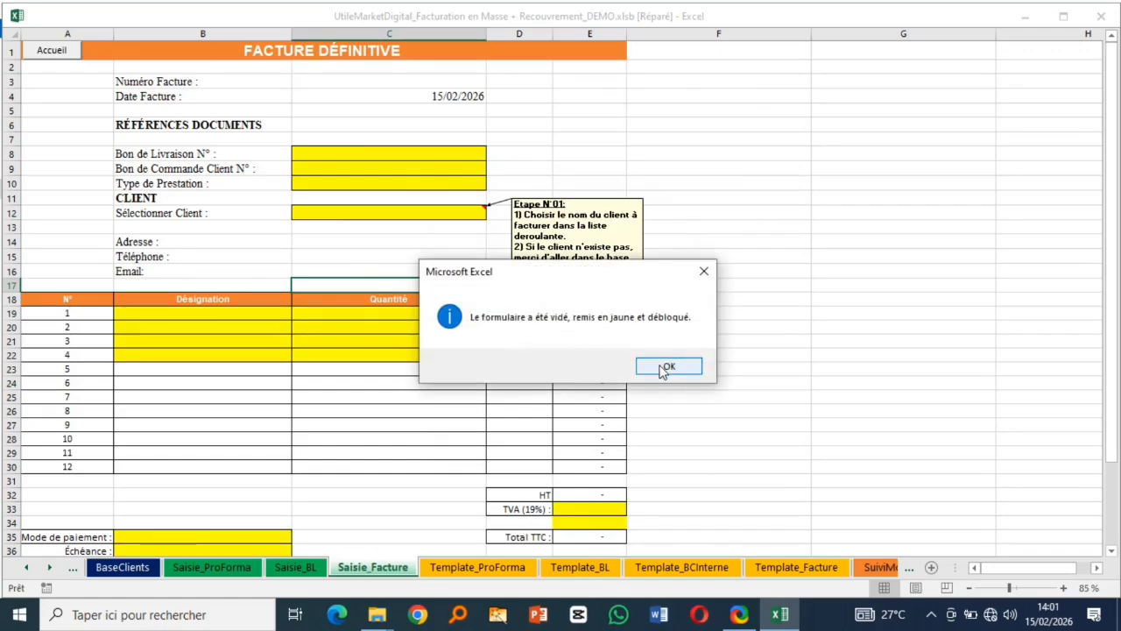
click(667, 367)
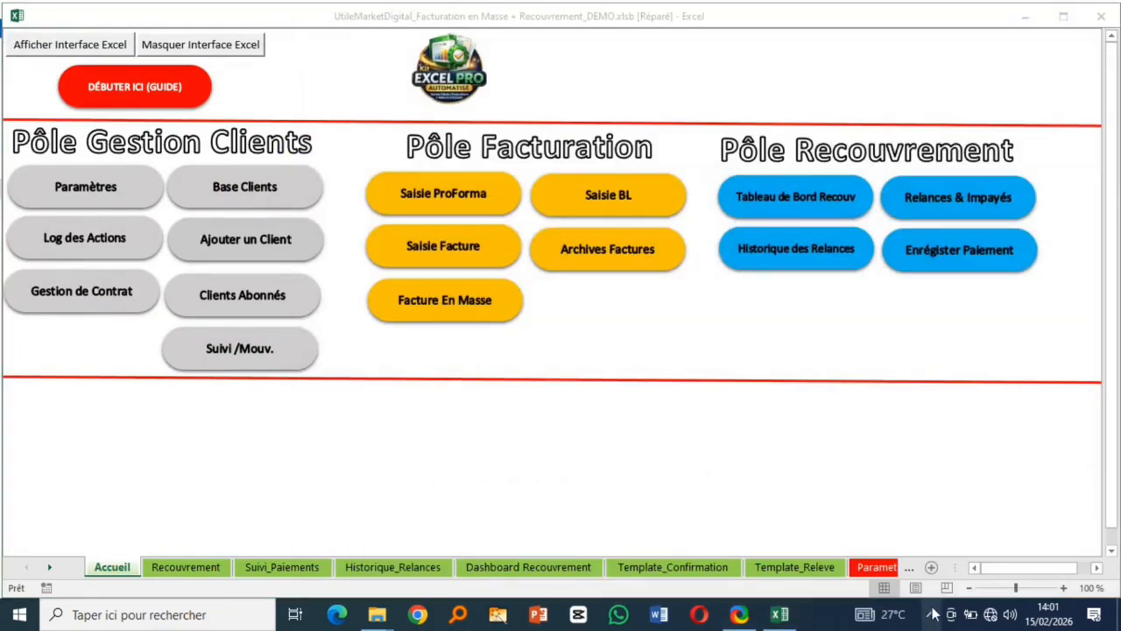
- Launch mass billing for subscribed clients and proceed to the client list
click(931, 616)
click(963, 583)
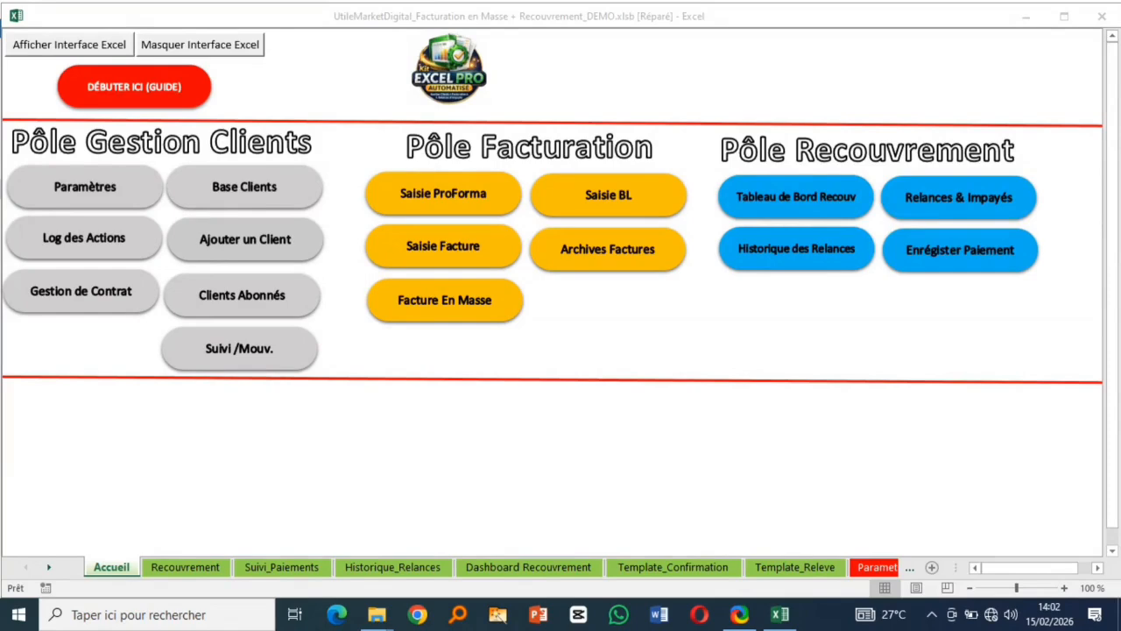
click(441, 308)
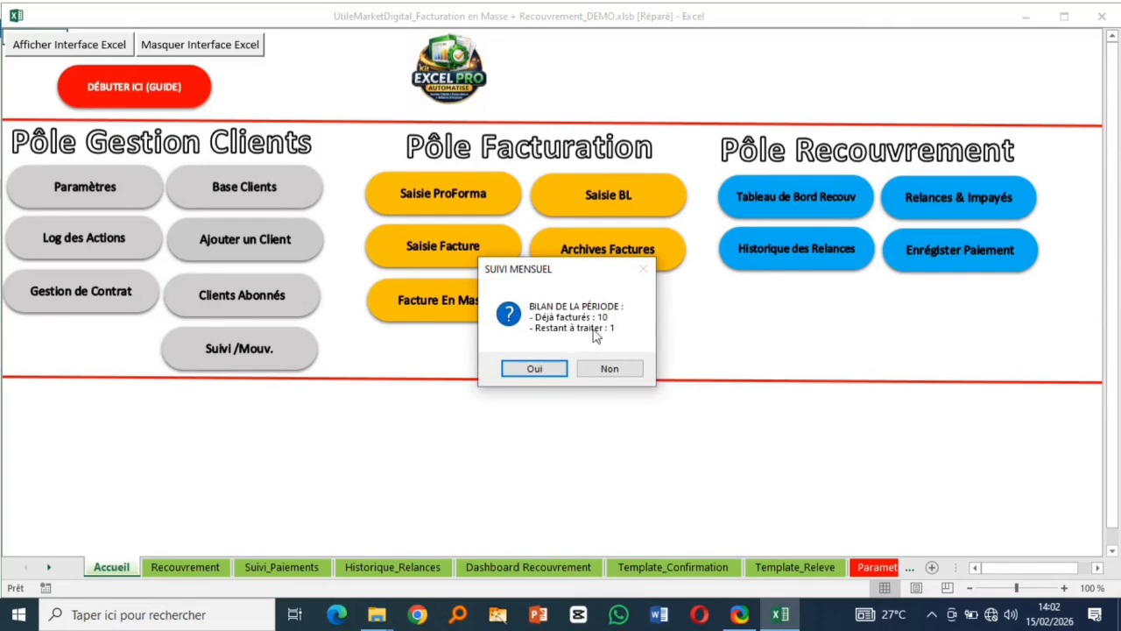
click(536, 369)
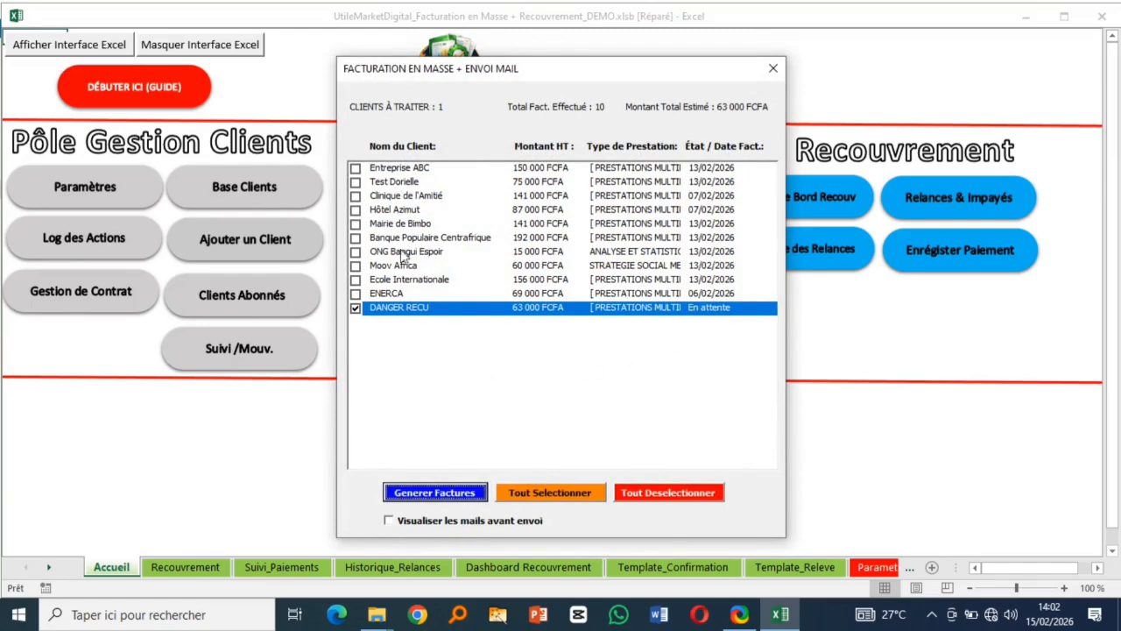
- Generate DANGER RECU's invoice with e-mail preview on, commercial 2 and 0 paper copies
click(391, 521)
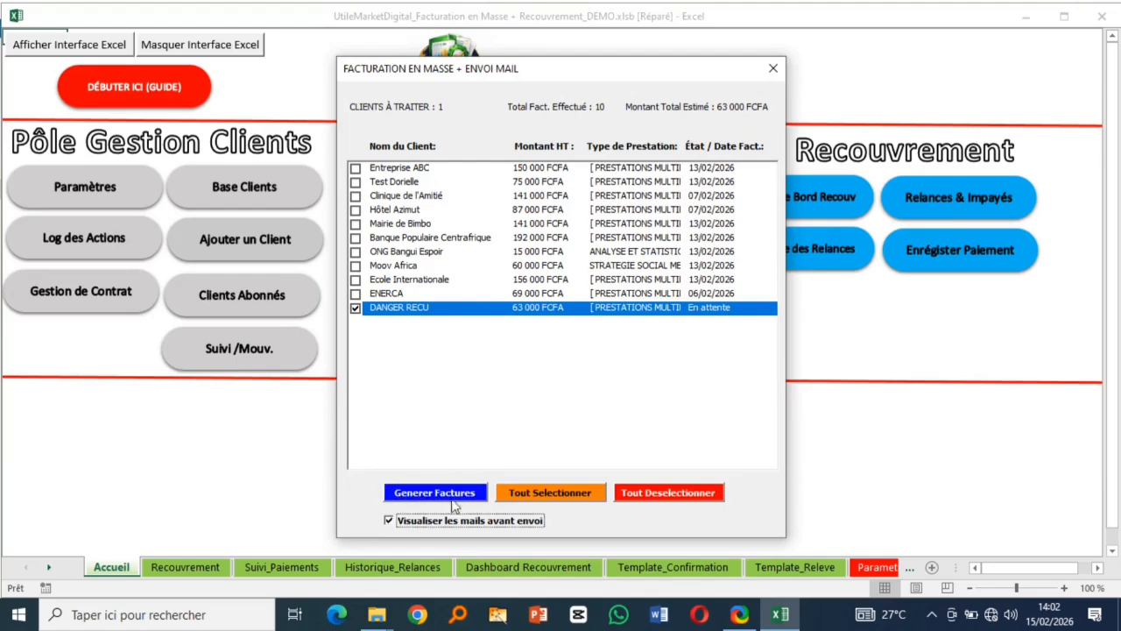
click(428, 496)
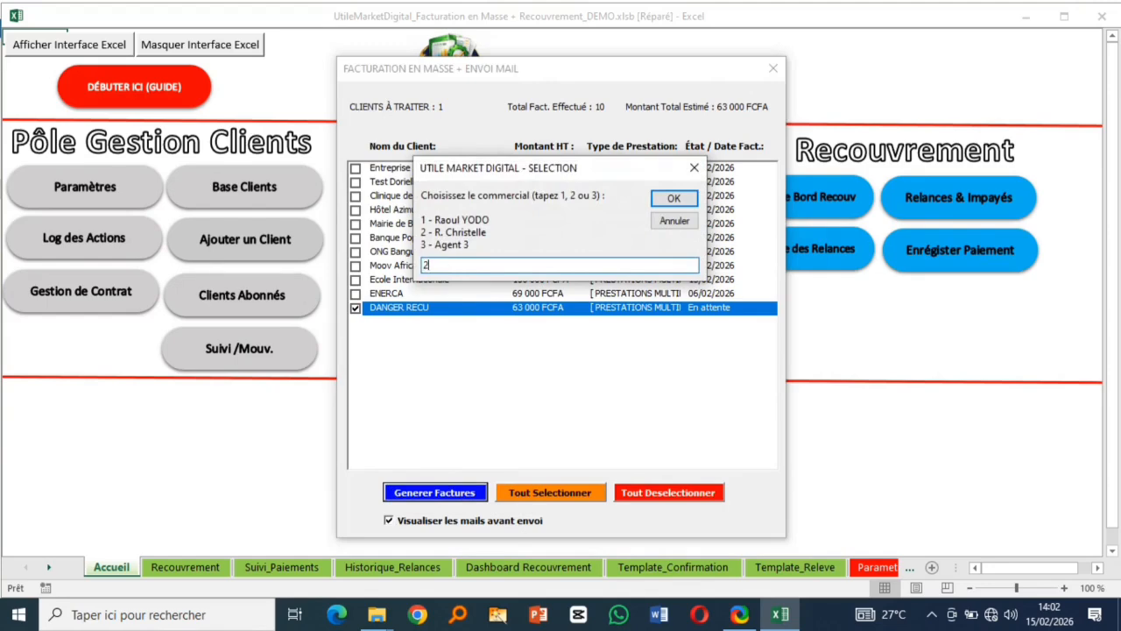
click(674, 198)
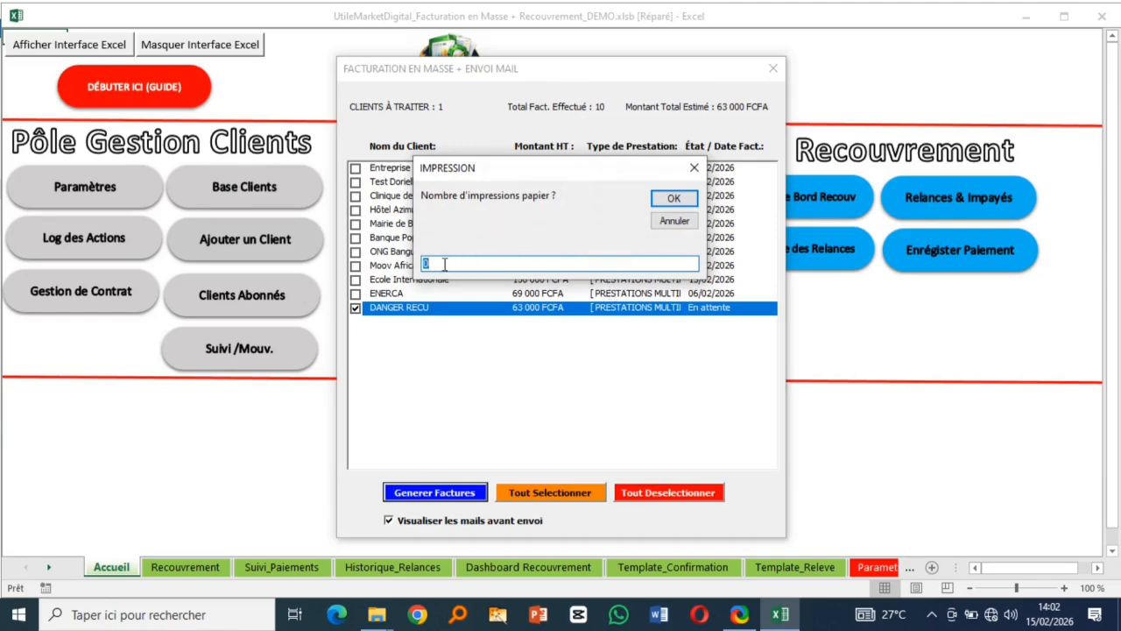
click(674, 198)
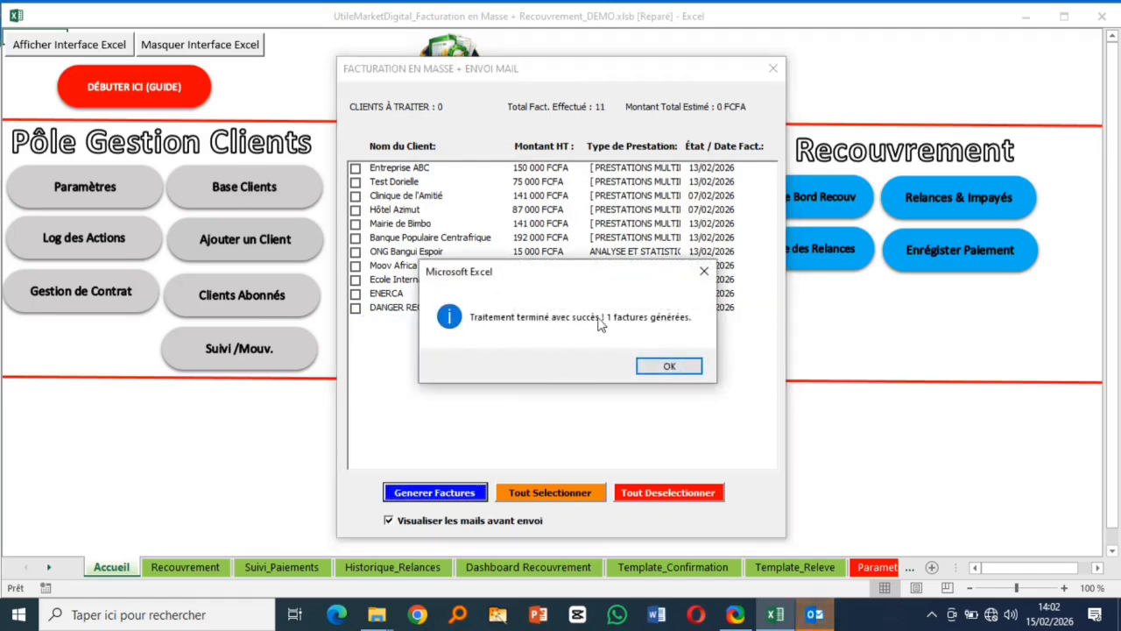
click(675, 367)
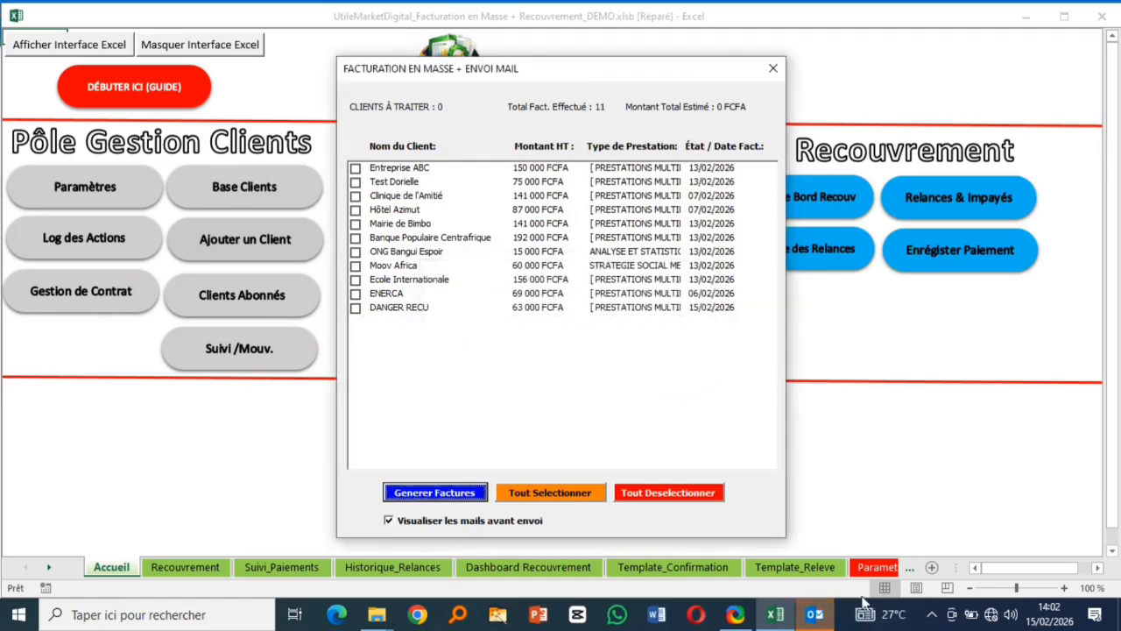
- Open the AGFD-SD-2026-002 PDF attached to the Outlook billing e-mail
click(834, 624)
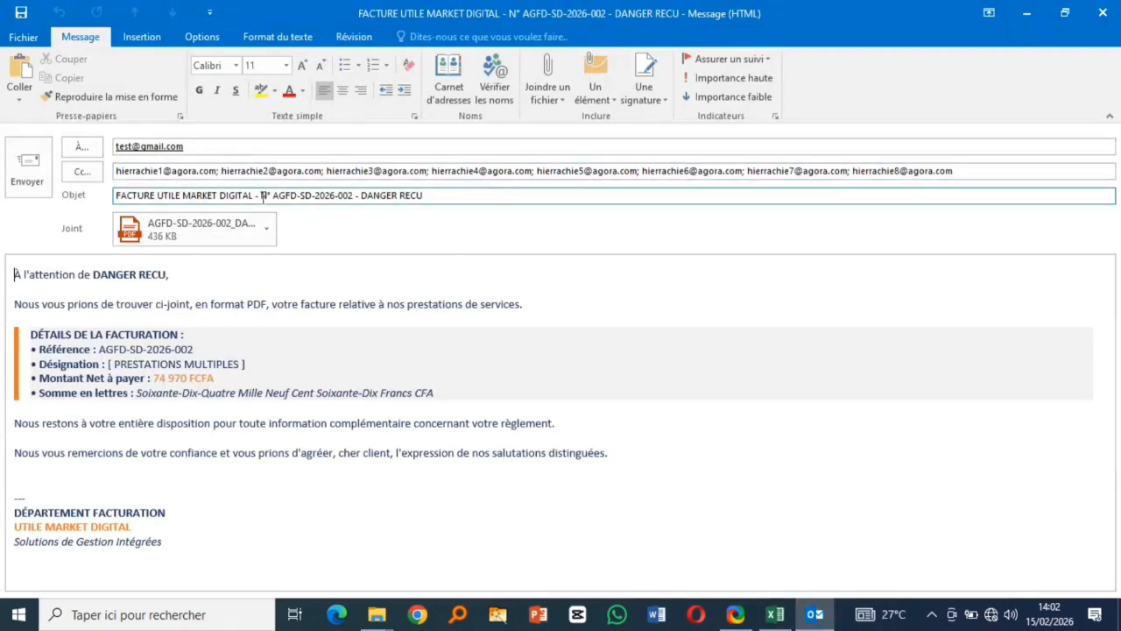
double_click(192, 227)
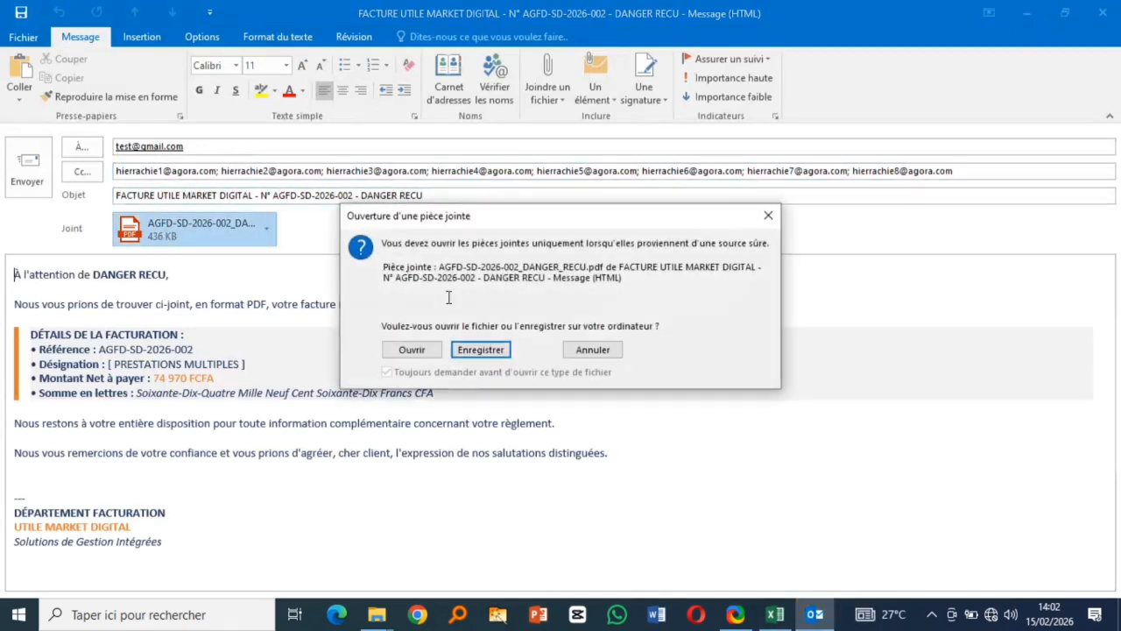
click(411, 351)
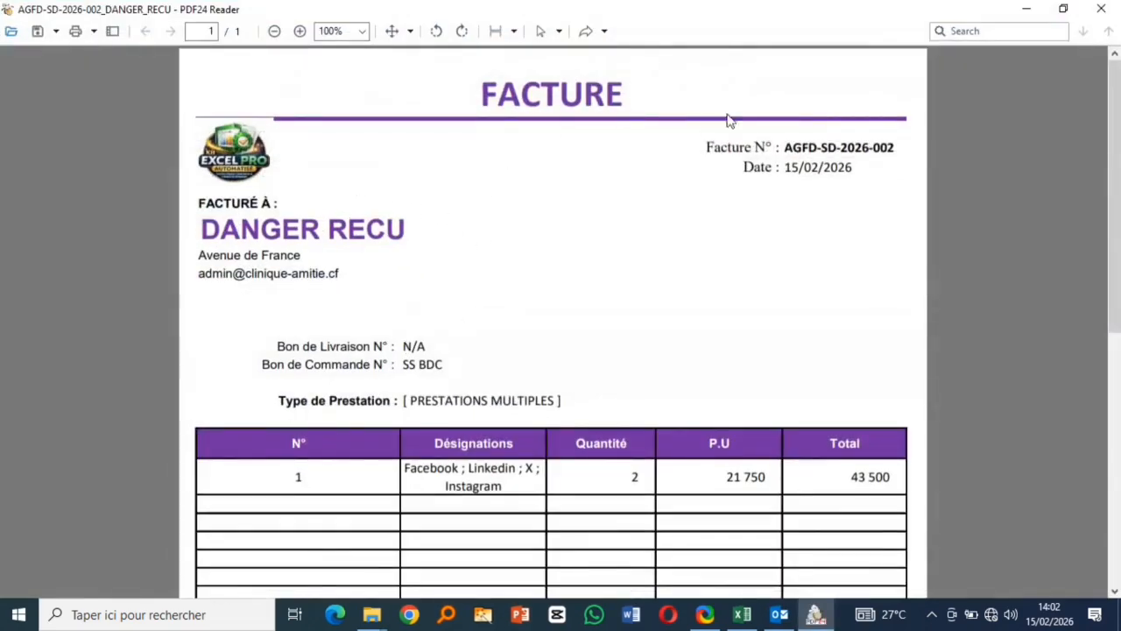
- Scroll through the DANGER RECU invoice showing 74 970 net, then close it and discard the e-mail draft
scroll(604, 263, down, 9)
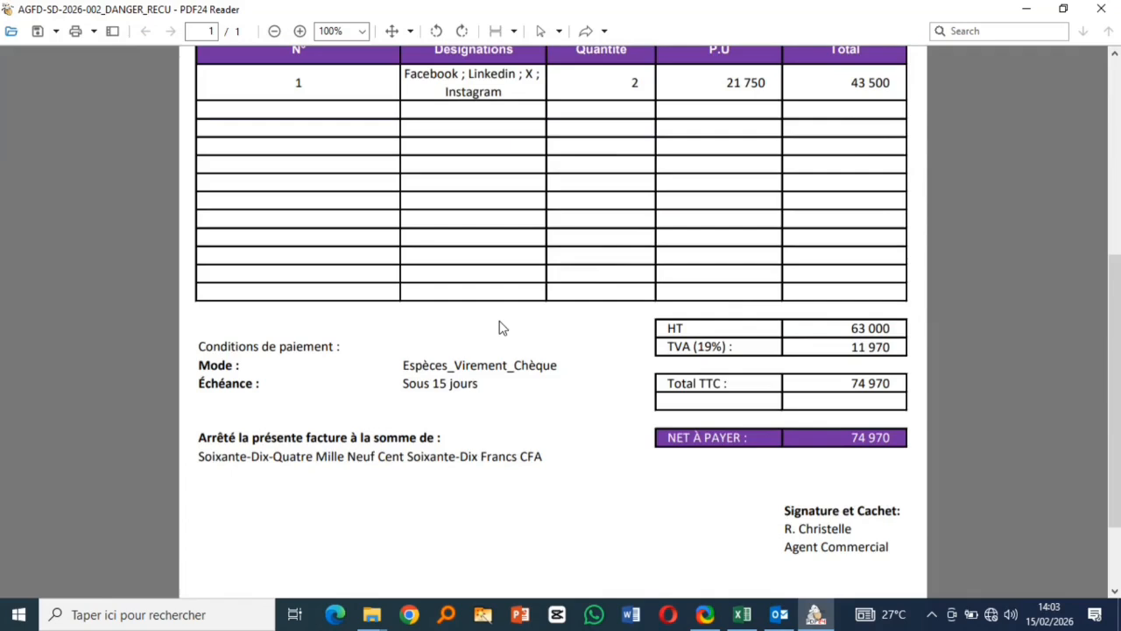
scroll(501, 326, down, 3)
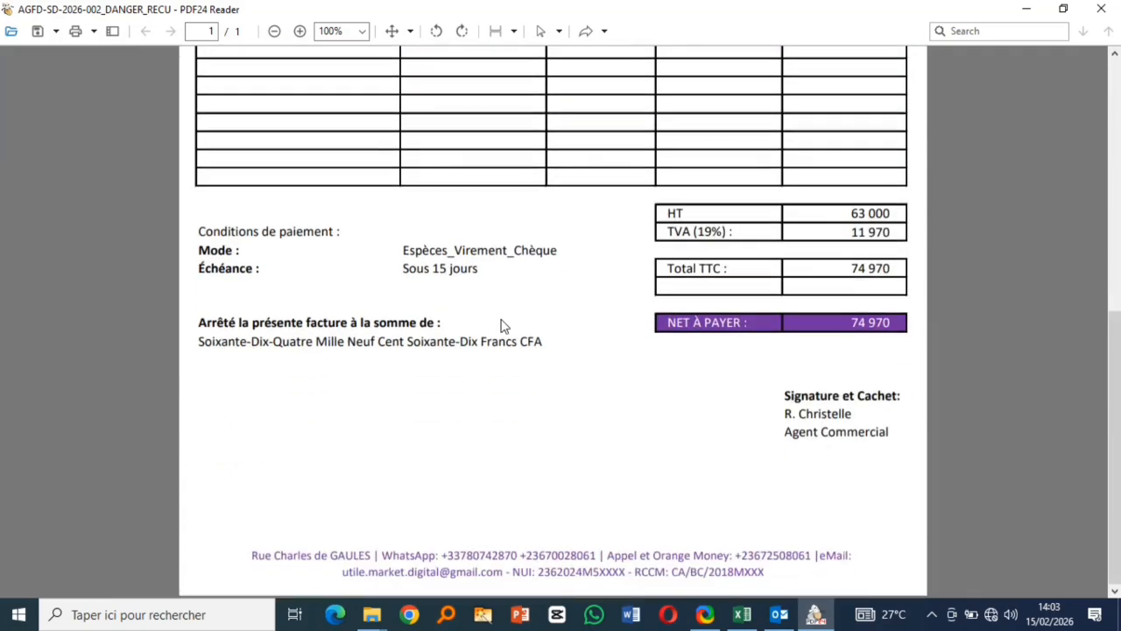
scroll(501, 326, up, 1)
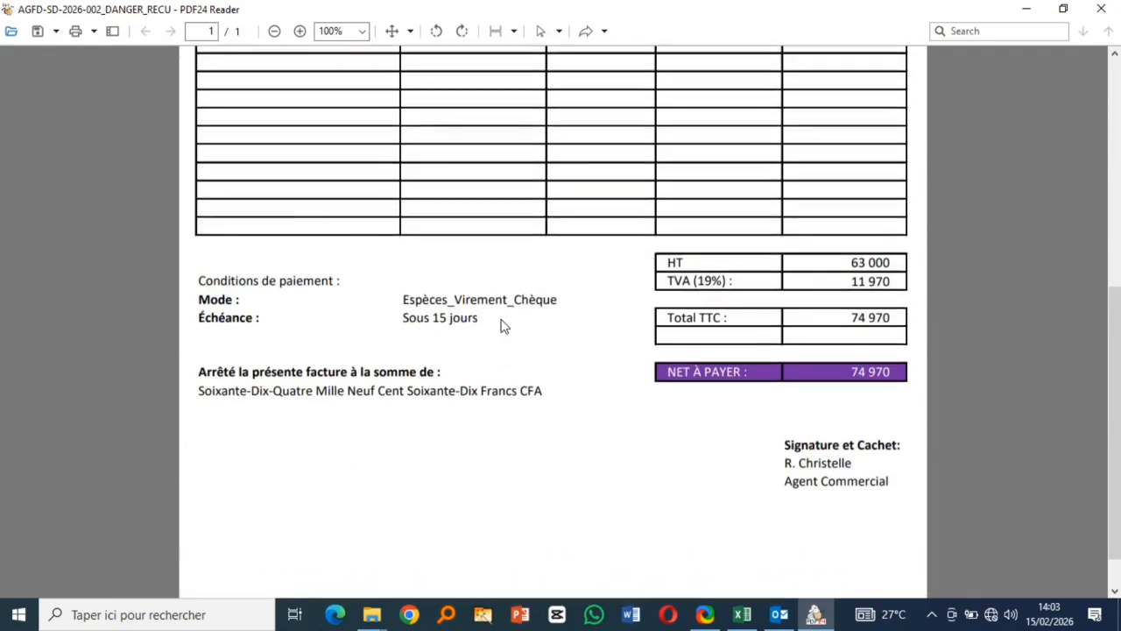
scroll(501, 326, down, 1)
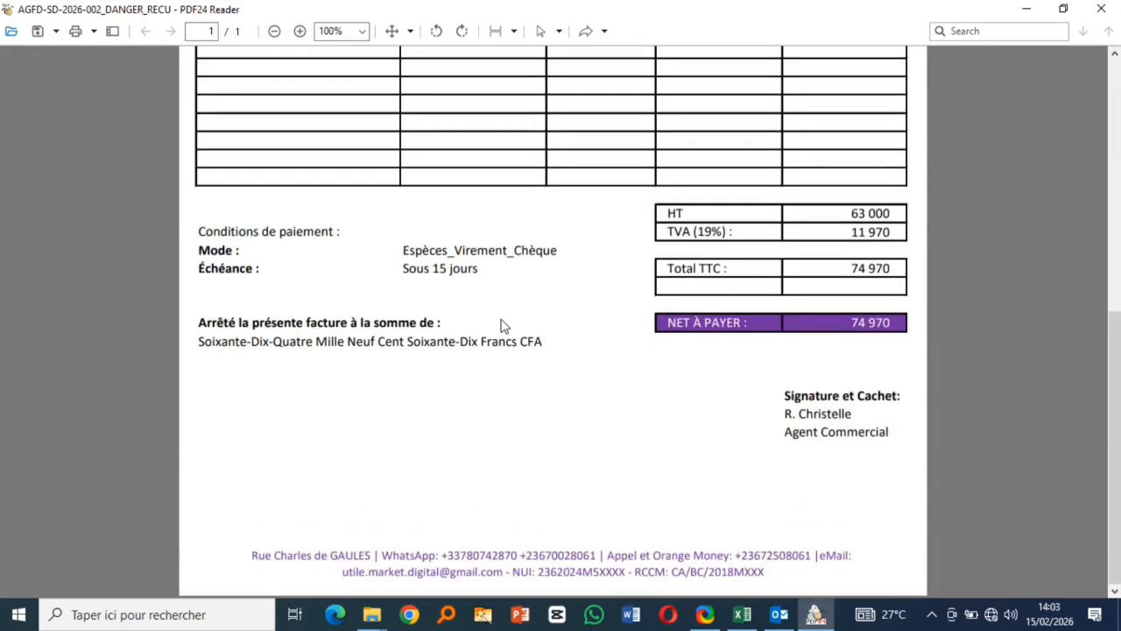
scroll(500, 326, up, 2)
scroll(504, 326, up, 10)
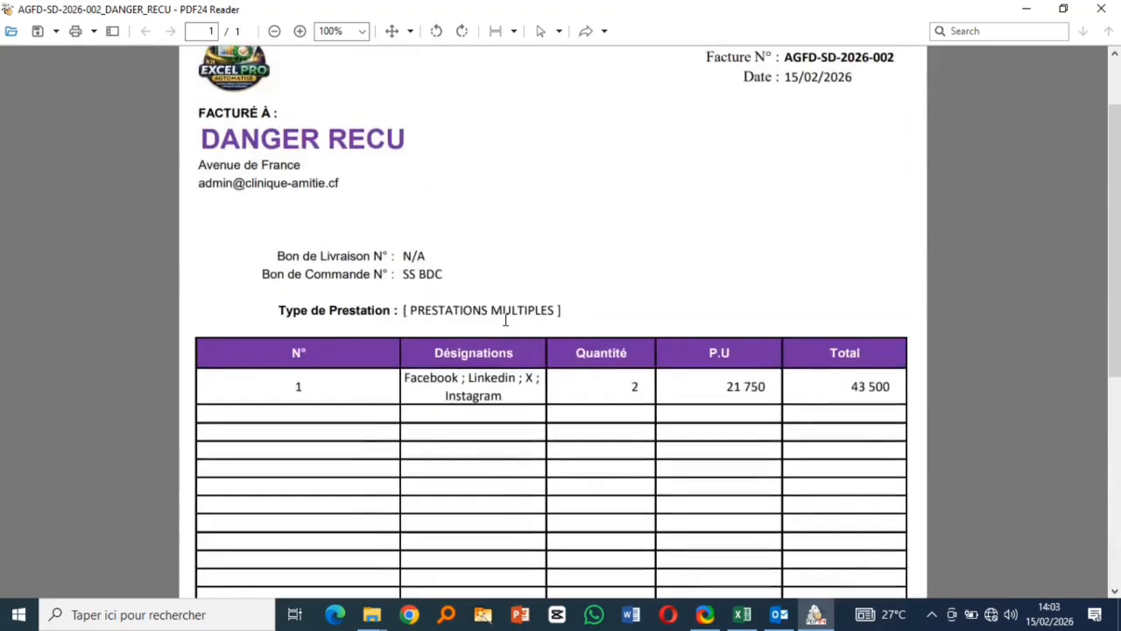
click(1101, 9)
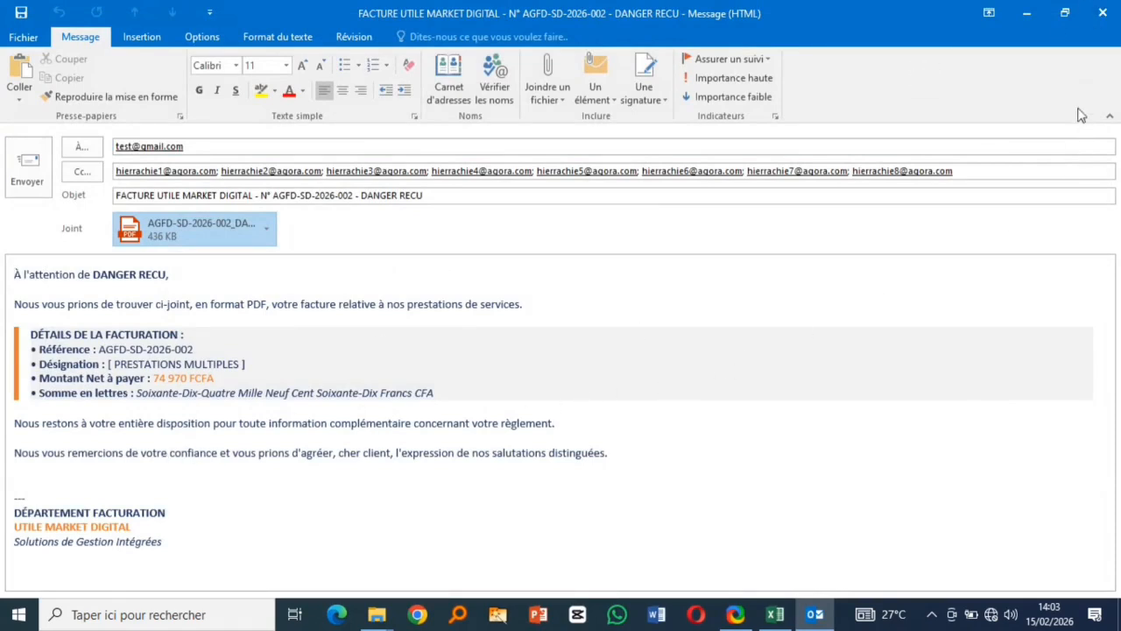
click(1102, 12)
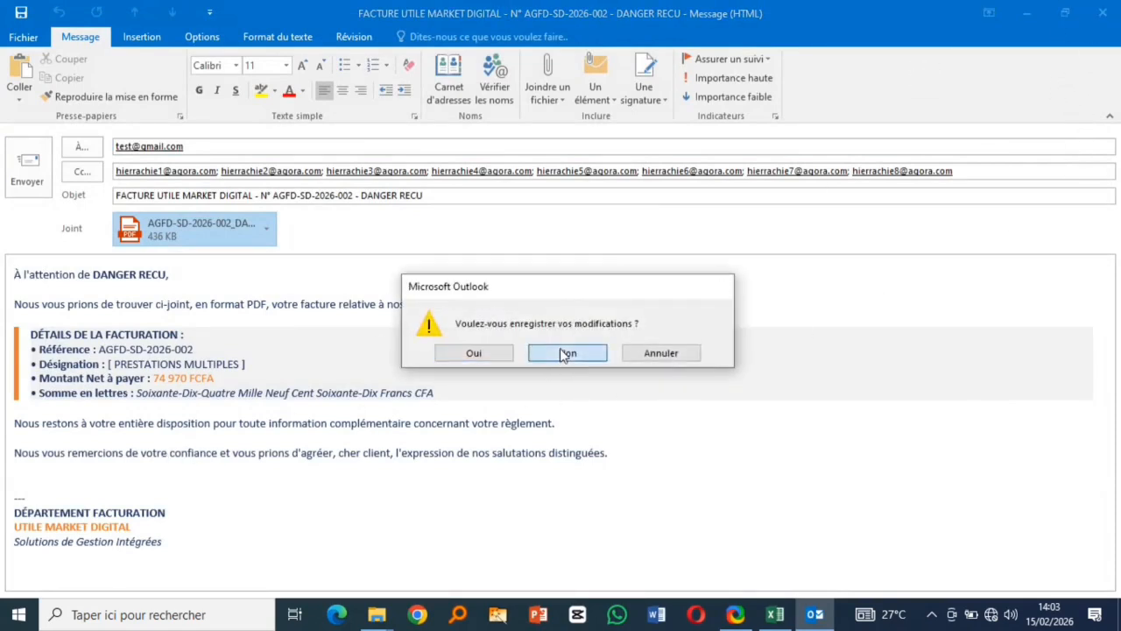
click(565, 354)
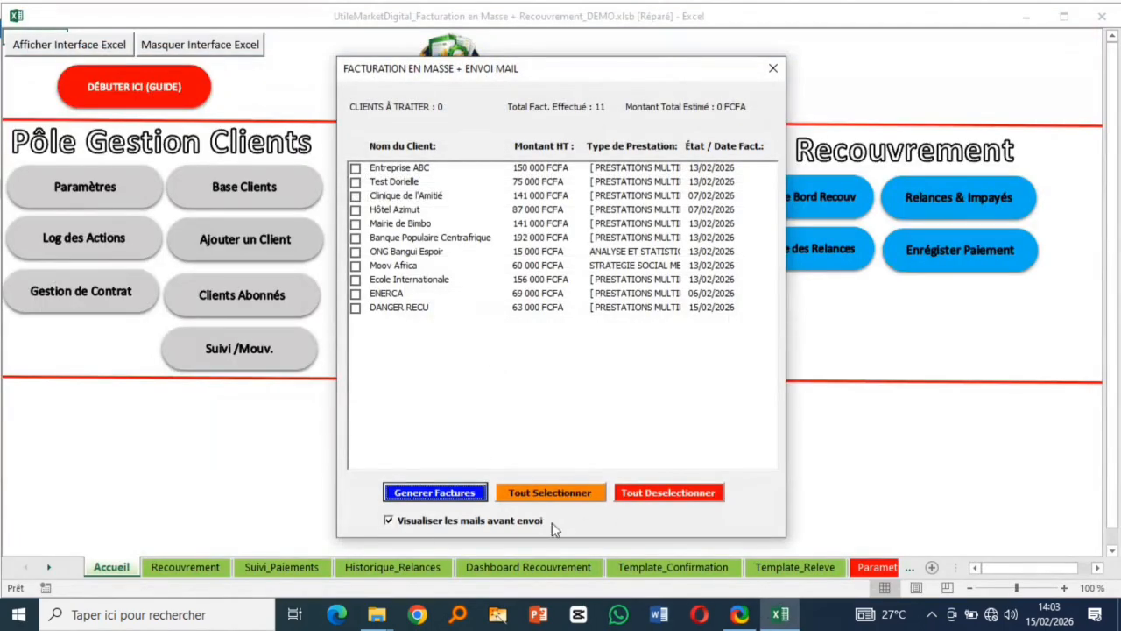
- Close the billing form, clear Dernière Facture dates L2:L12 on Abonnements_Clients, and return to Accueil
click(427, 525)
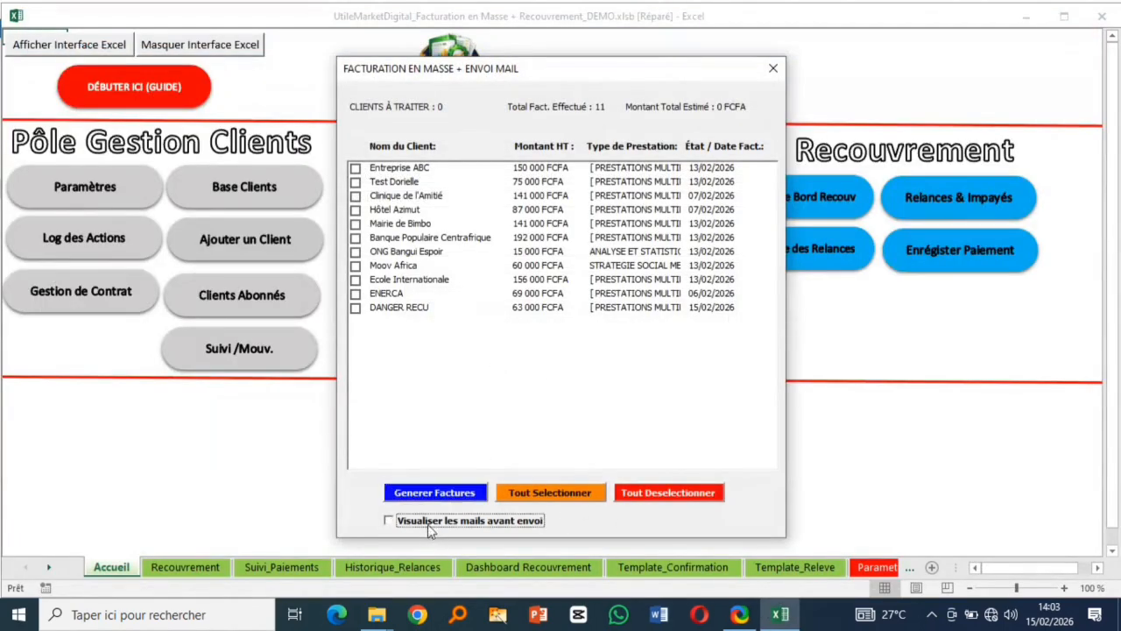
click(773, 68)
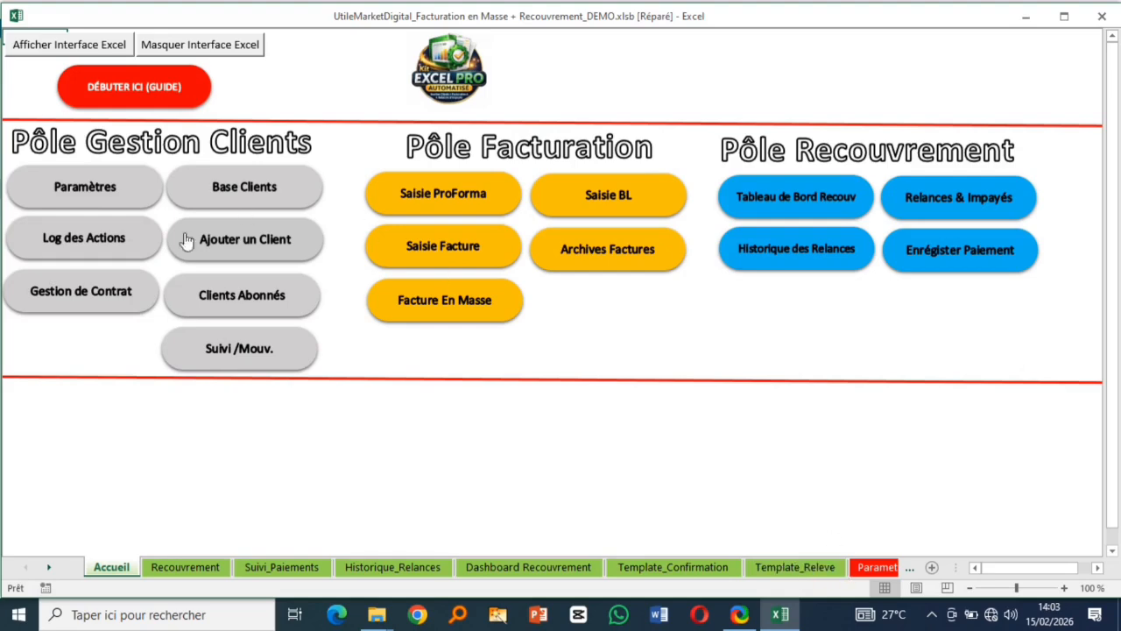
click(227, 302)
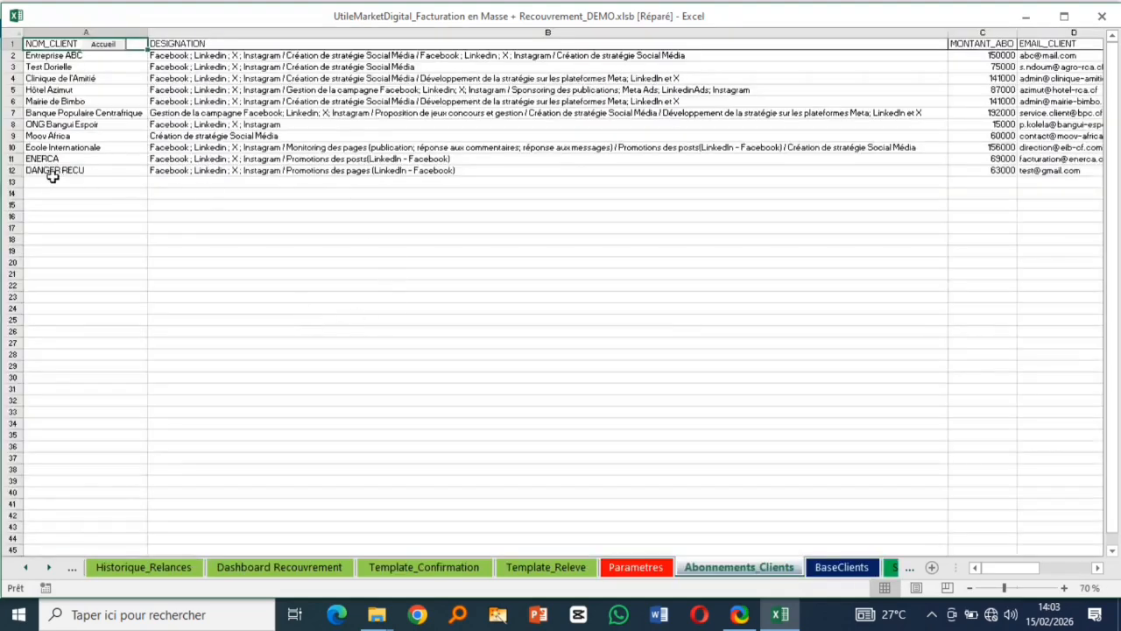
click(12, 170)
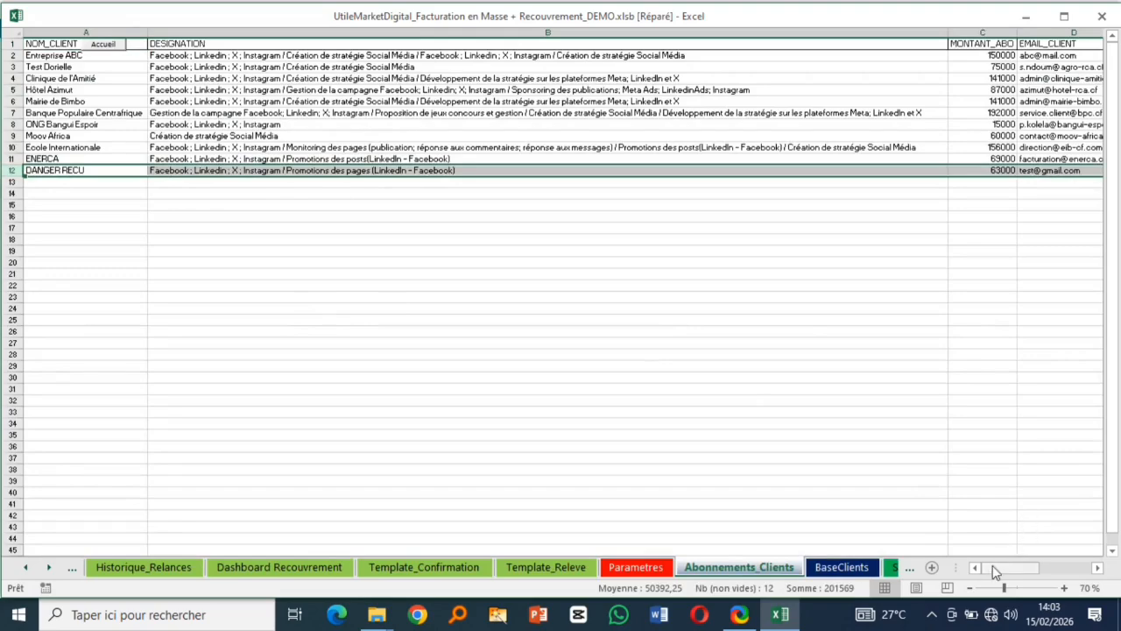
drag(993, 572, 1029, 567)
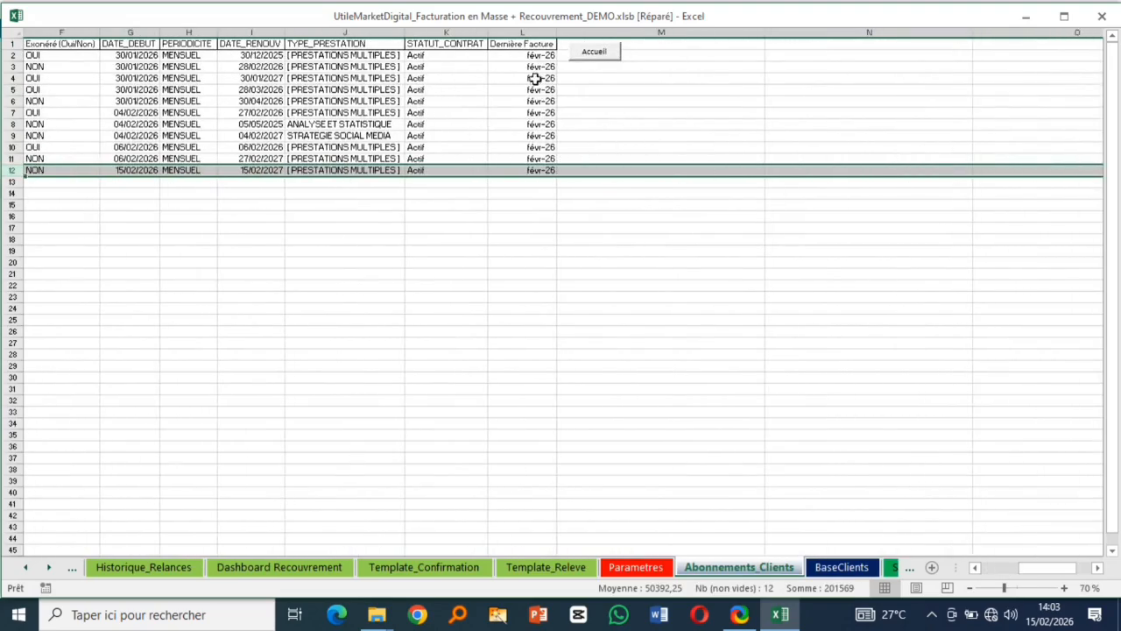
drag(541, 58, 542, 171)
key(Delete)
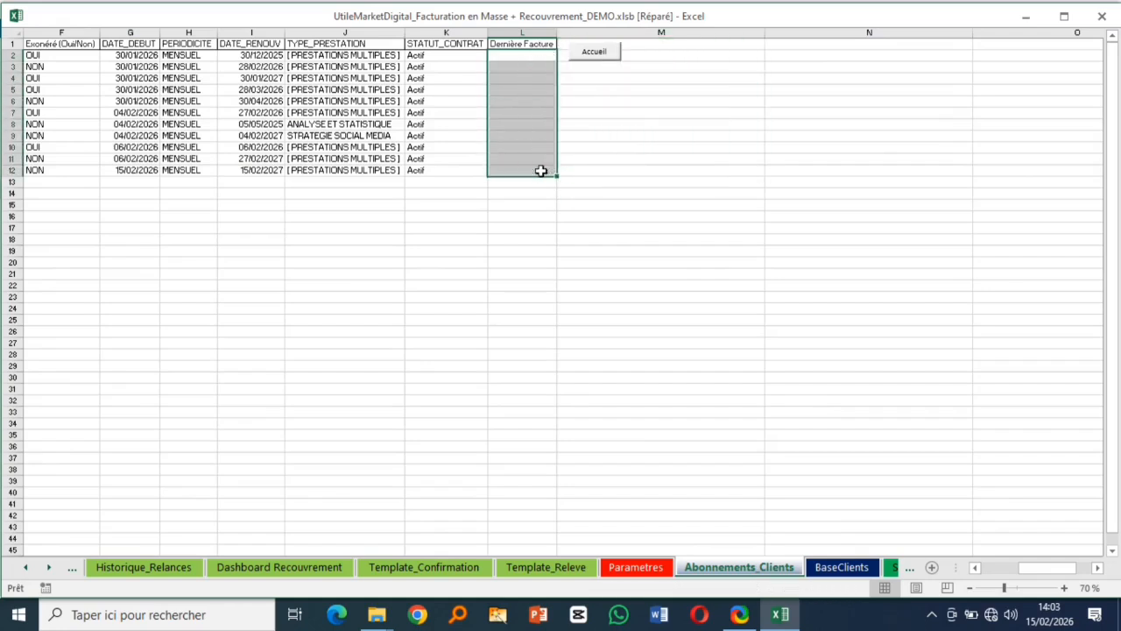
click(578, 300)
click(603, 61)
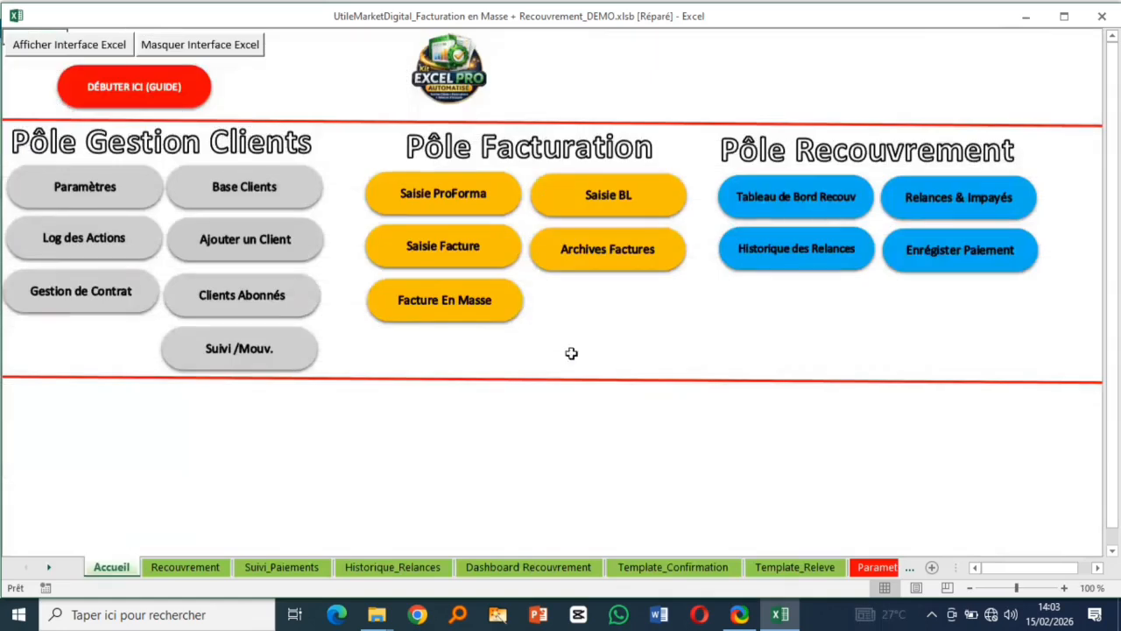
- Bill all 11 subscribed clients with e-mail preview on, commercial 1 and 0 paper copies
click(445, 303)
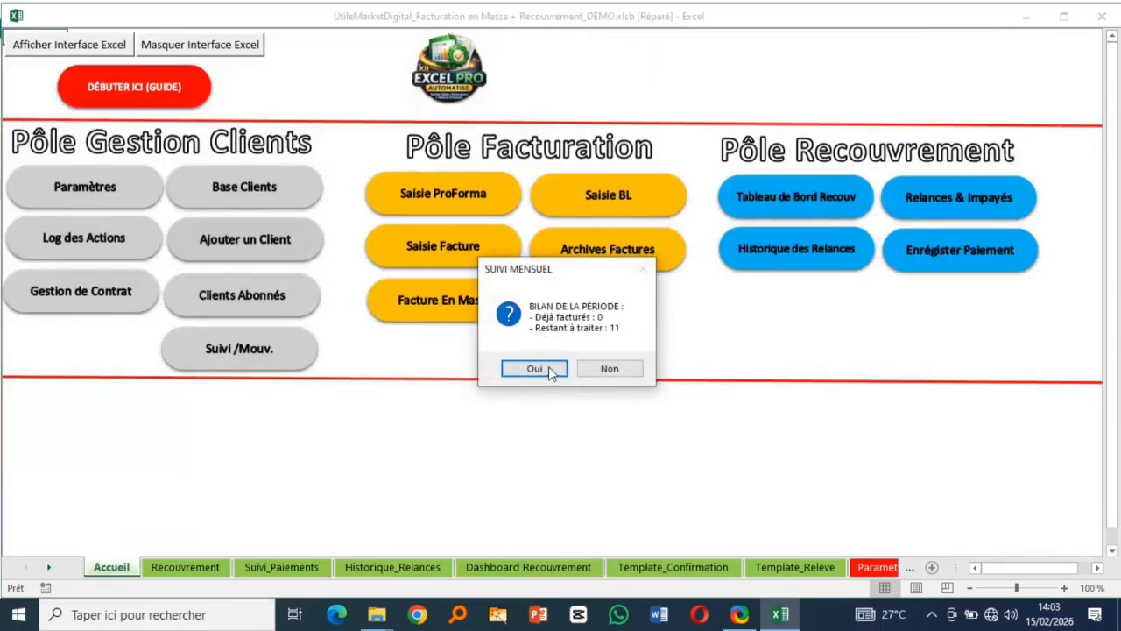
click(534, 369)
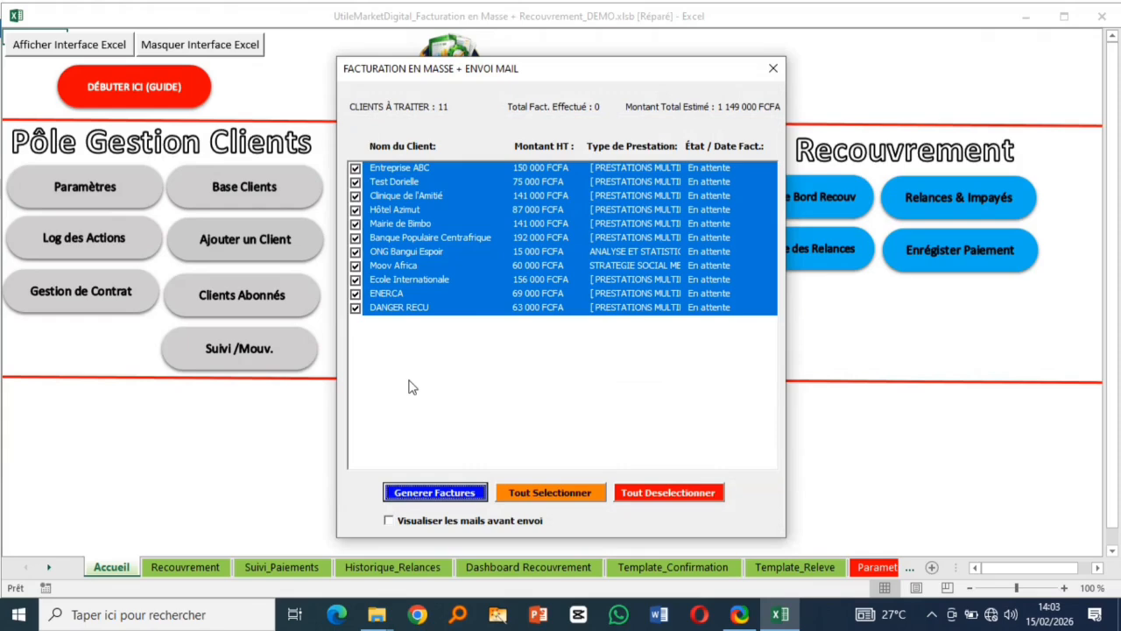
click(399, 523)
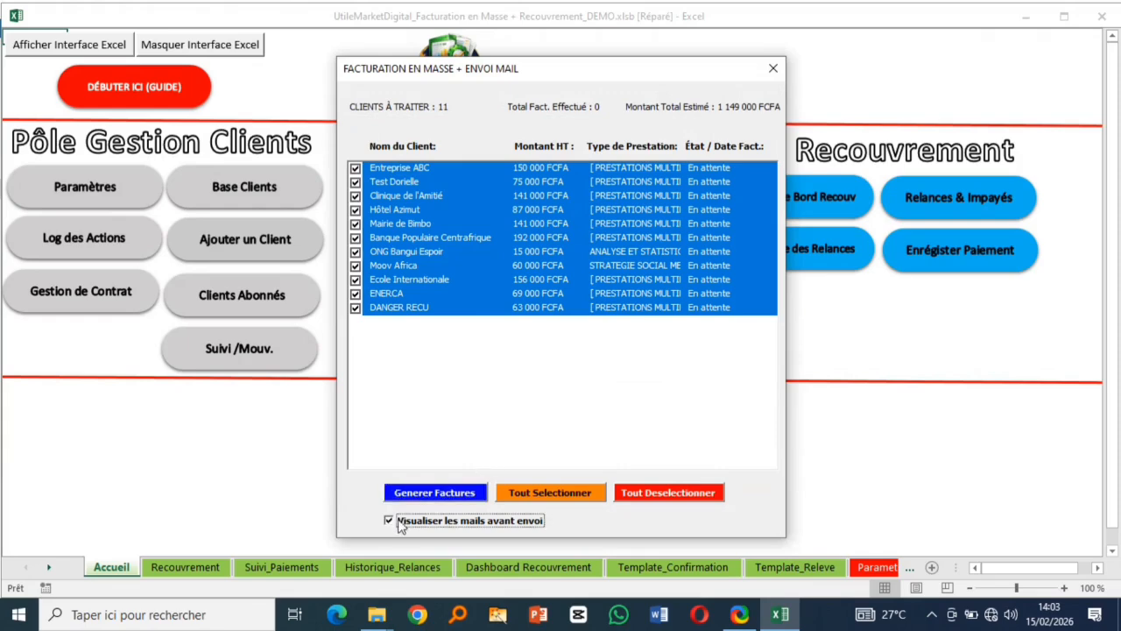
click(441, 494)
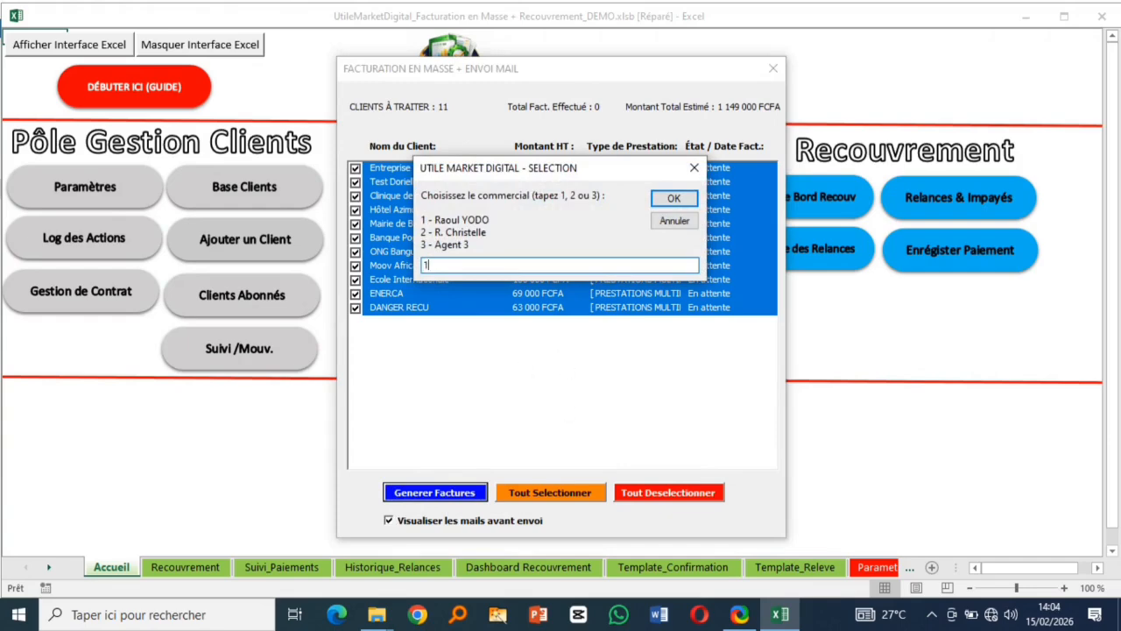
text(1)
click(672, 198)
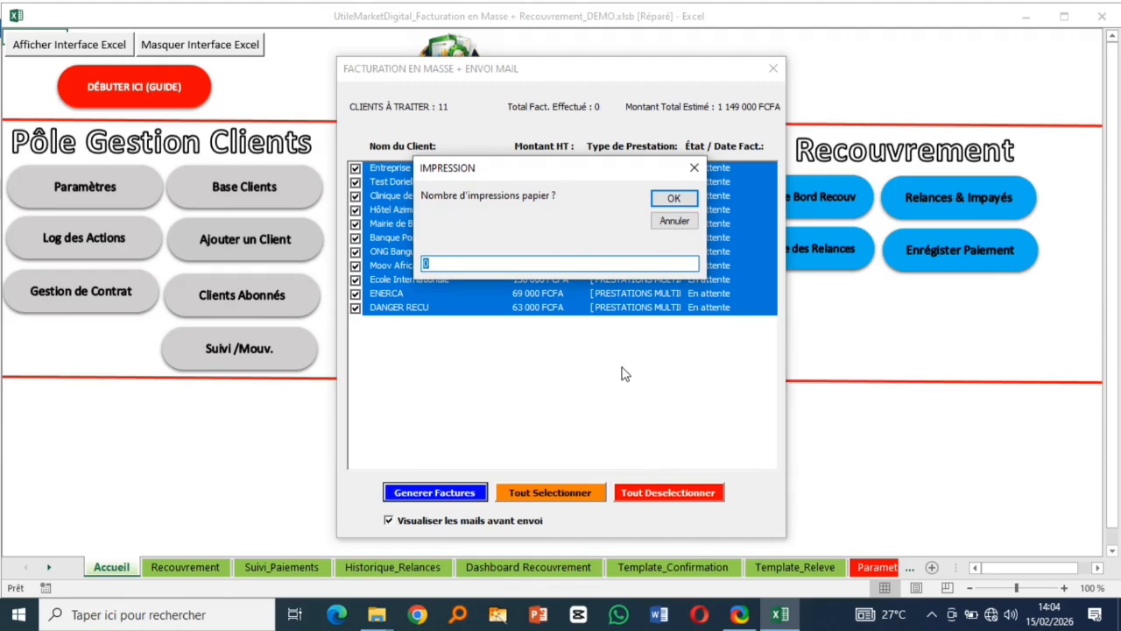
click(668, 198)
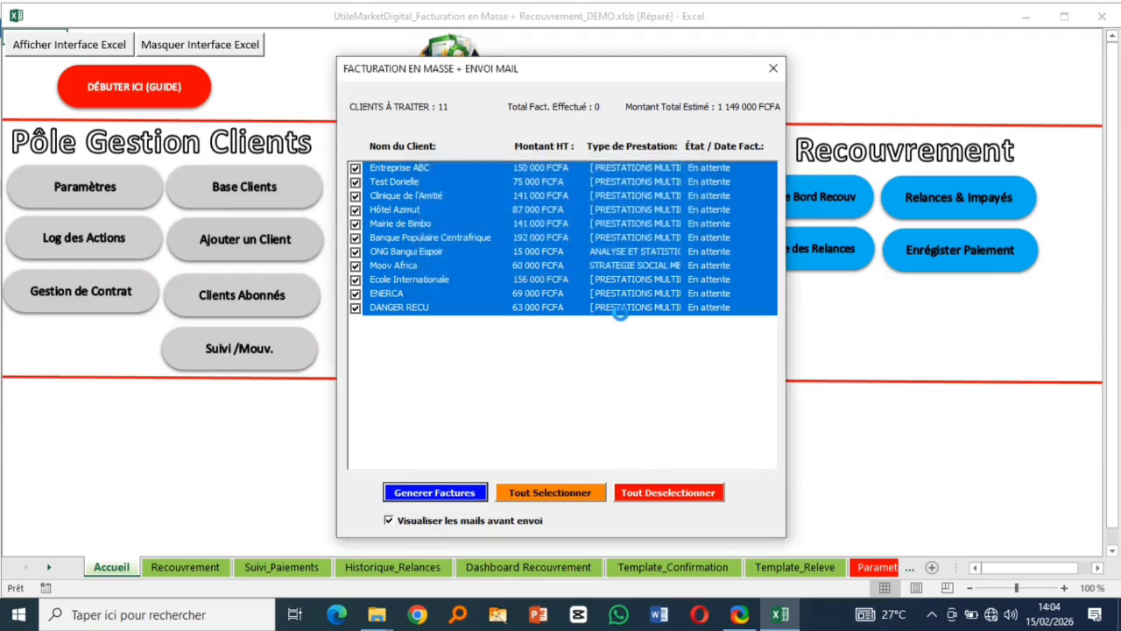
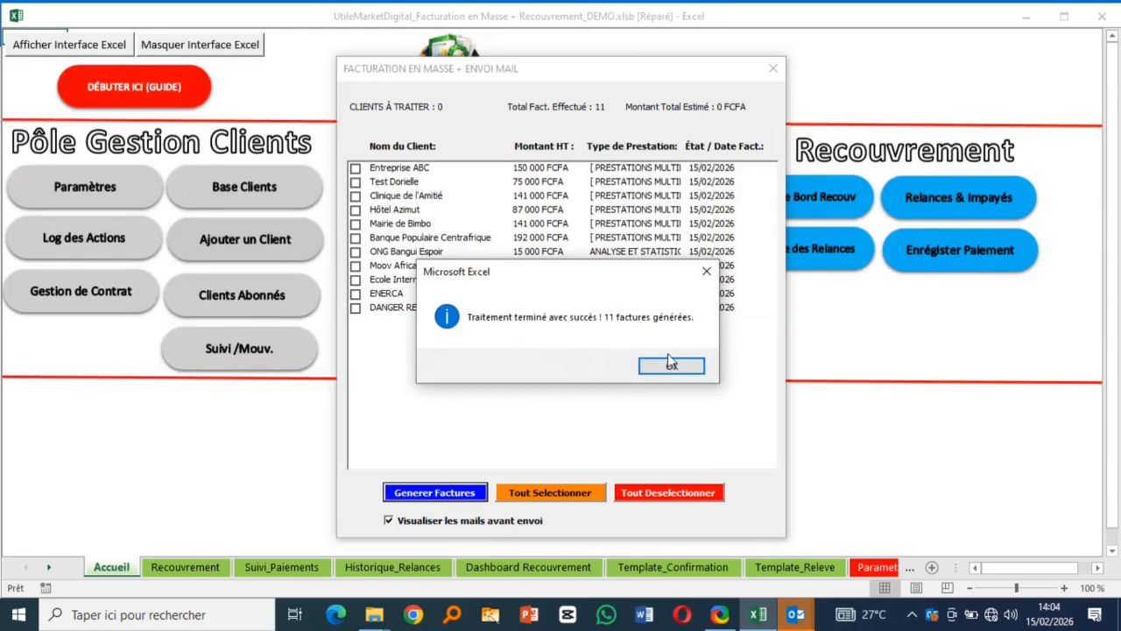
- Accept the 11 generated invoices, discard the Hôtel Azimut e-mail draft, and close Facturation en masse
click(671, 365)
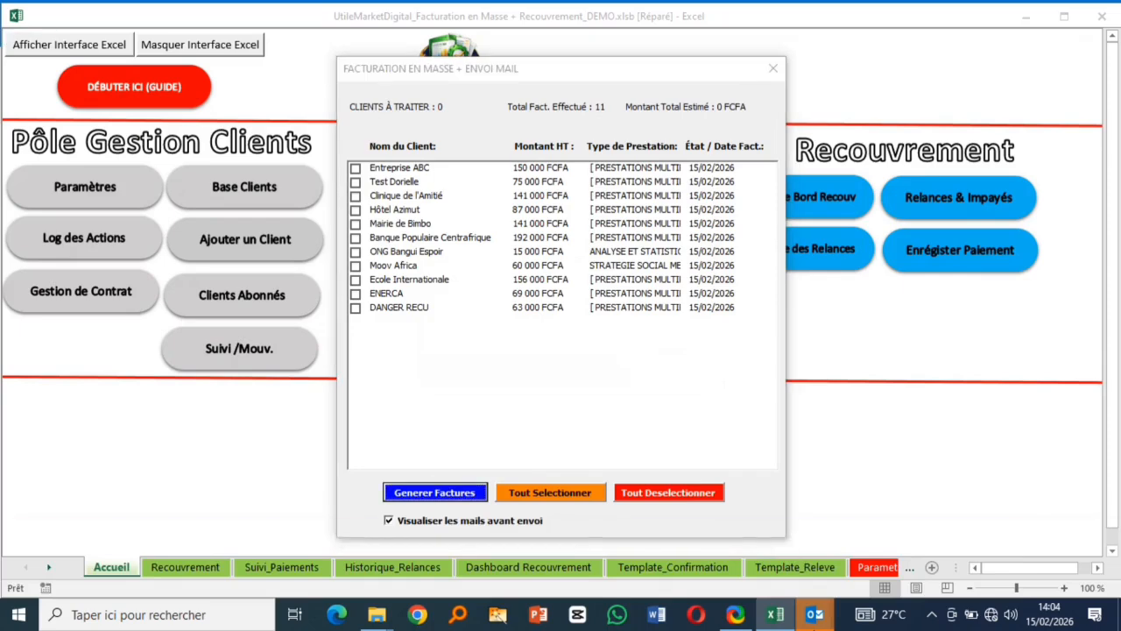
mouse_move(813, 619)
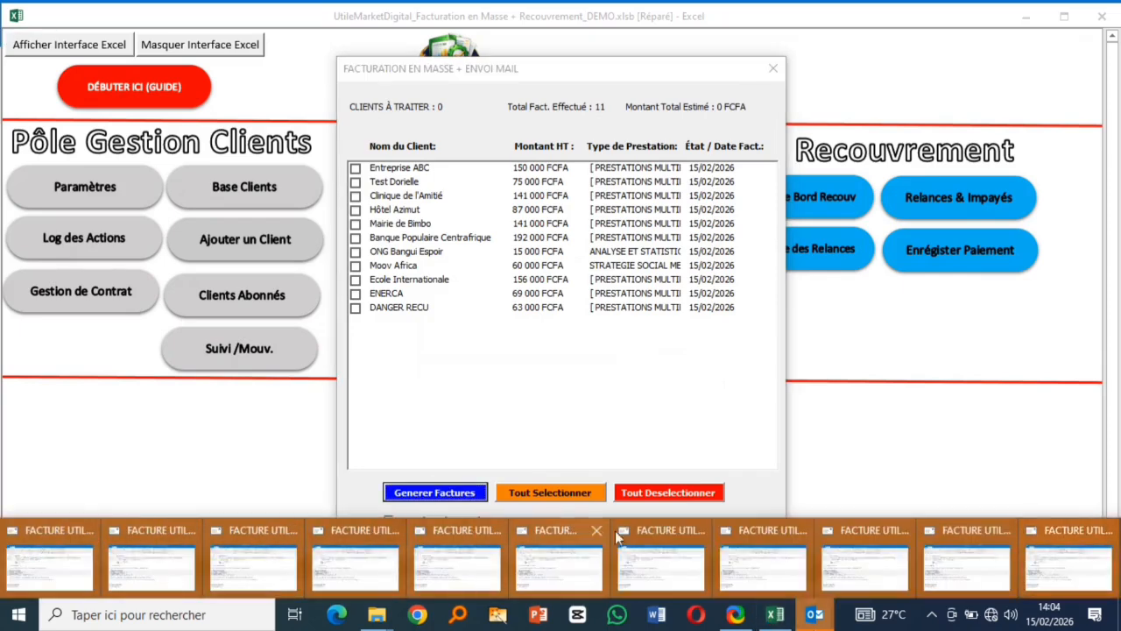
click(355, 560)
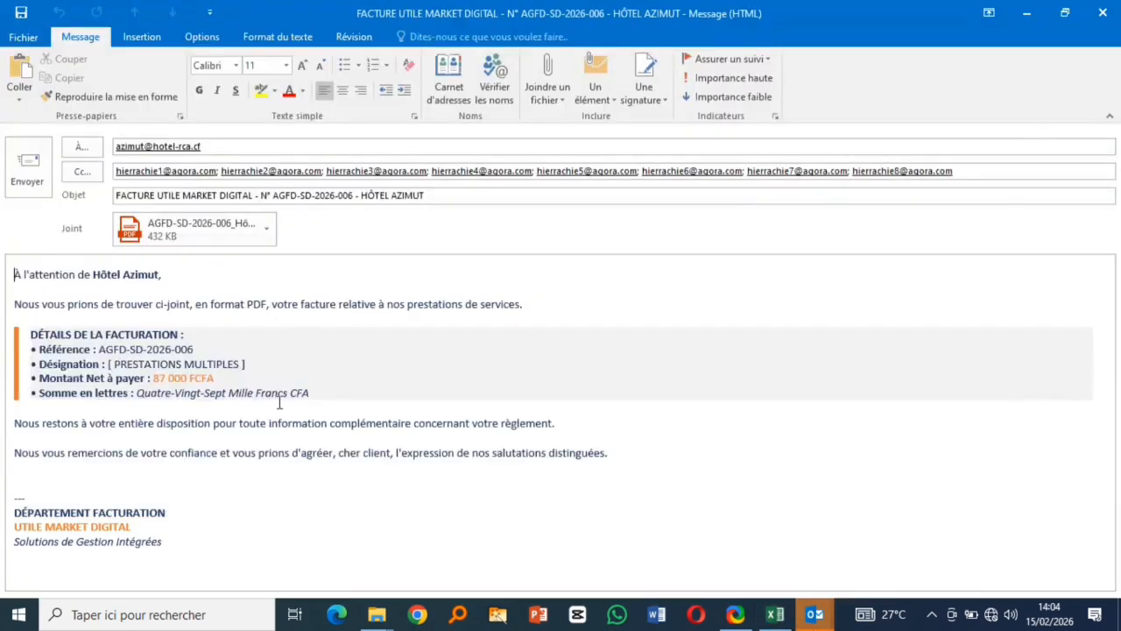
click(1102, 12)
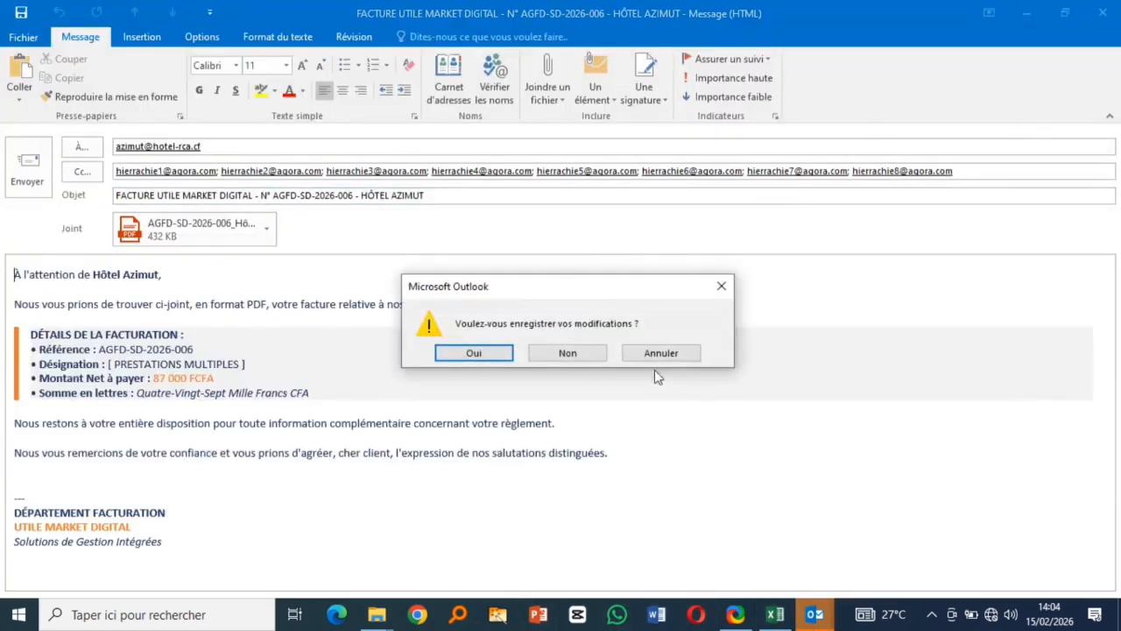
click(586, 355)
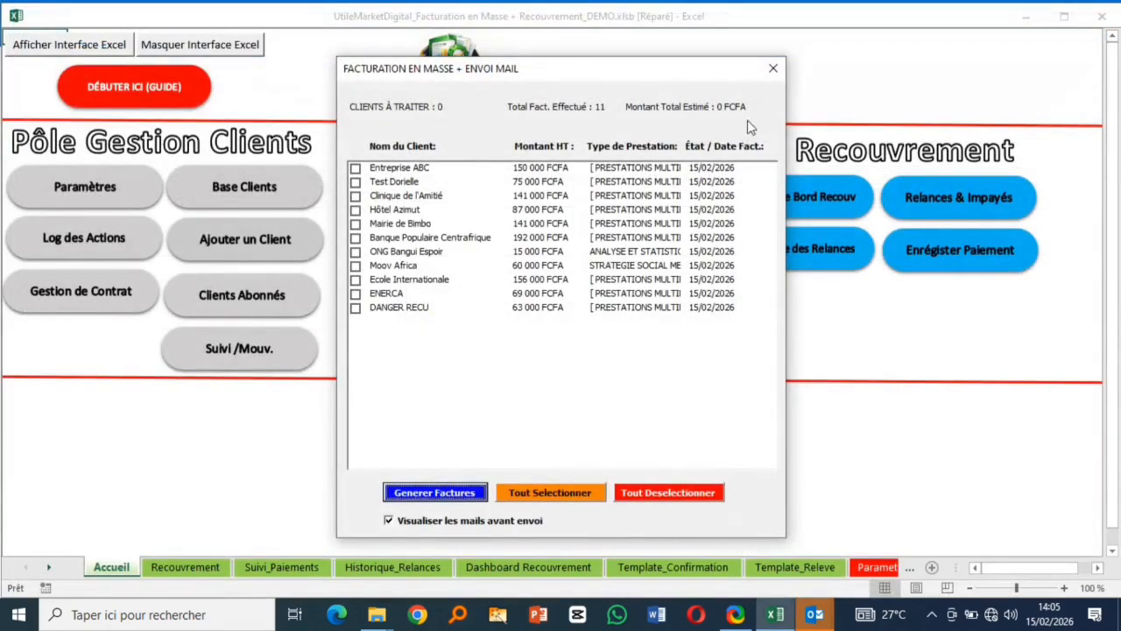
click(774, 67)
- Visit Saisie Facture at client cell C12, then open the recovery dashboard and export the debtors
mouse_move(887, 622)
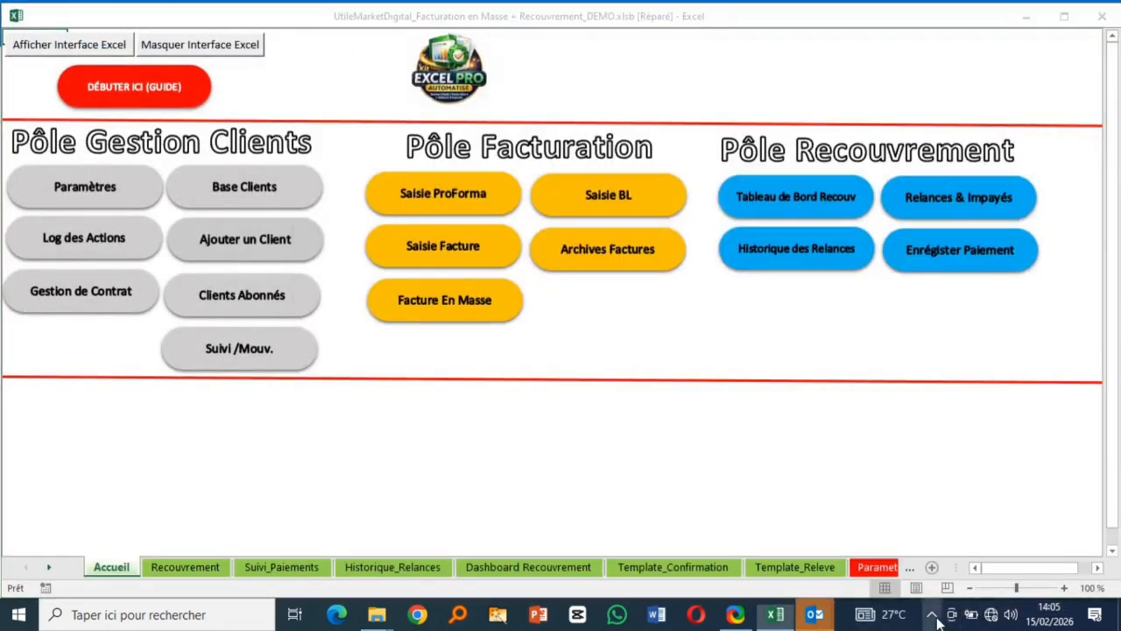
click(931, 614)
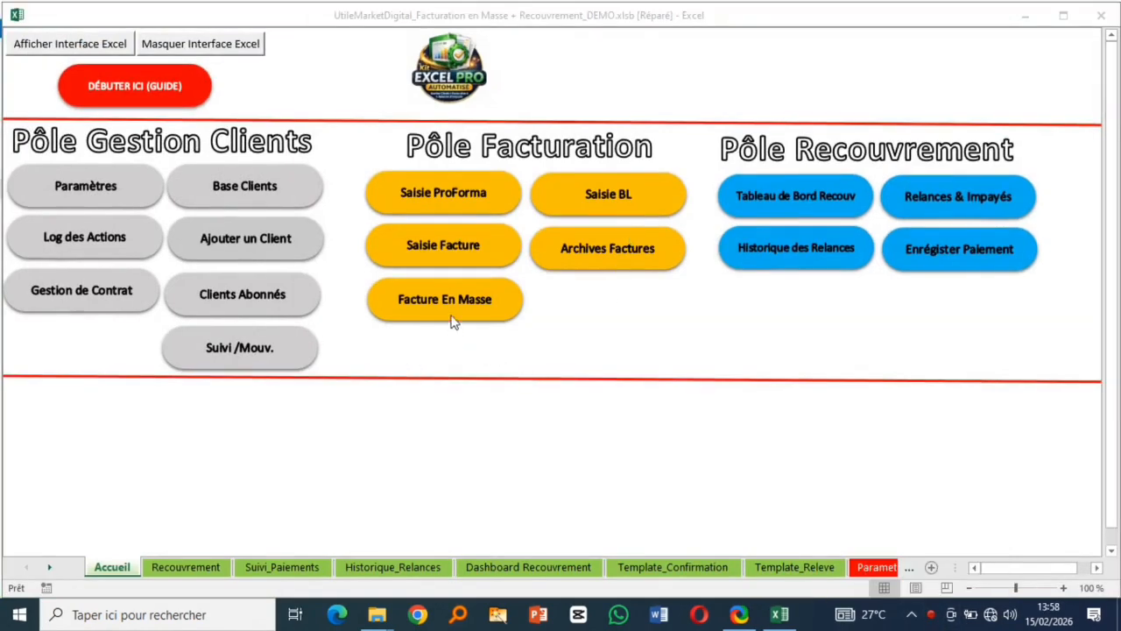
click(450, 255)
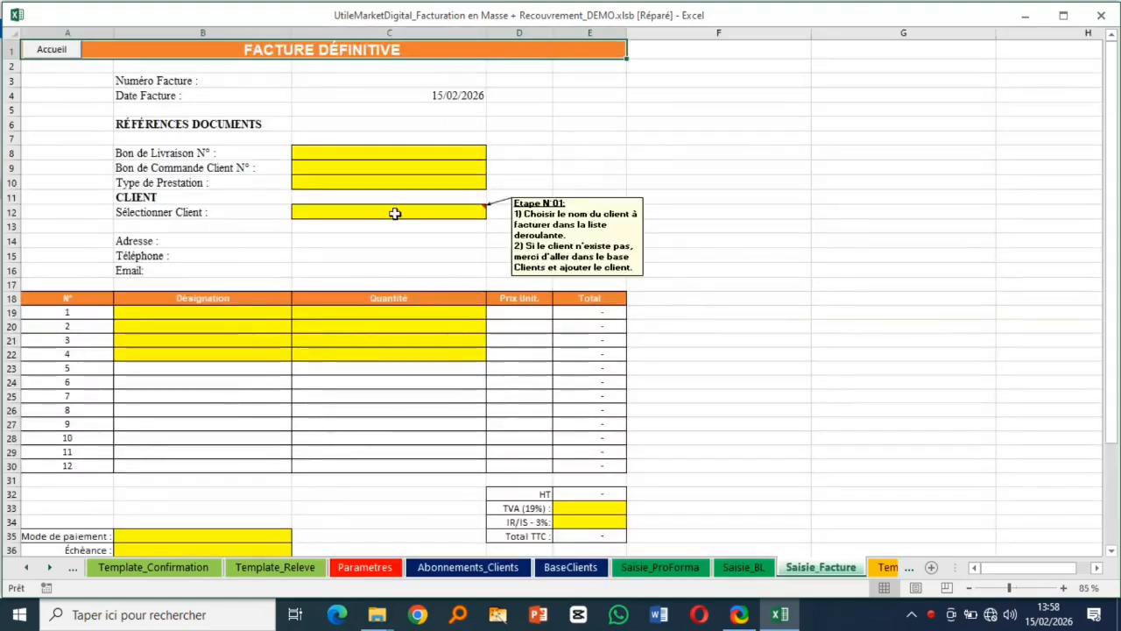
click(460, 214)
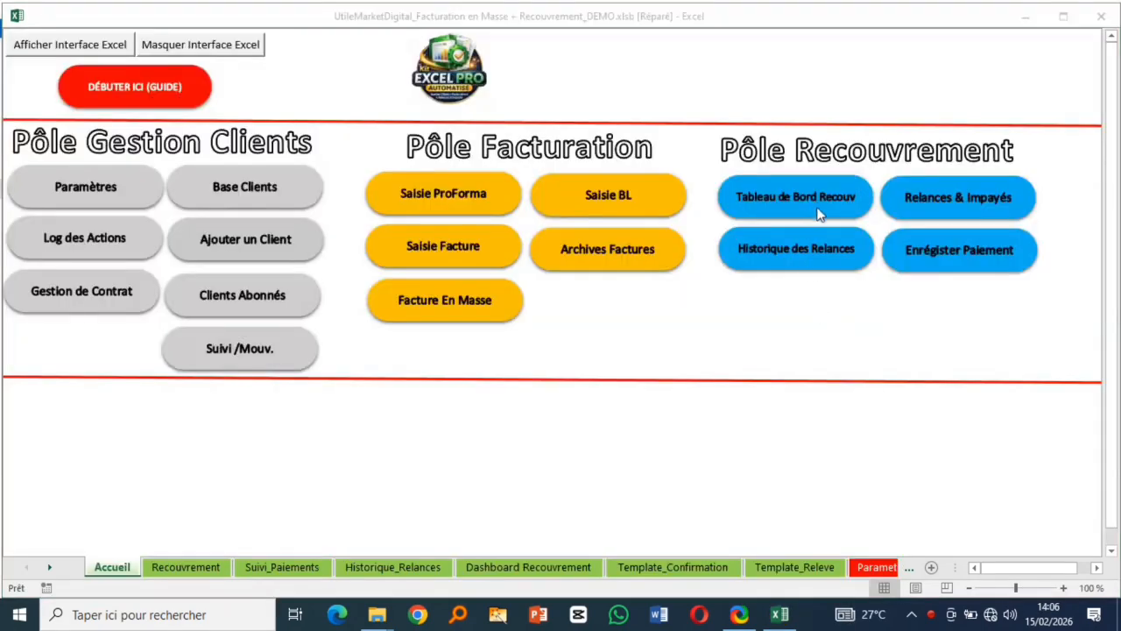
click(814, 201)
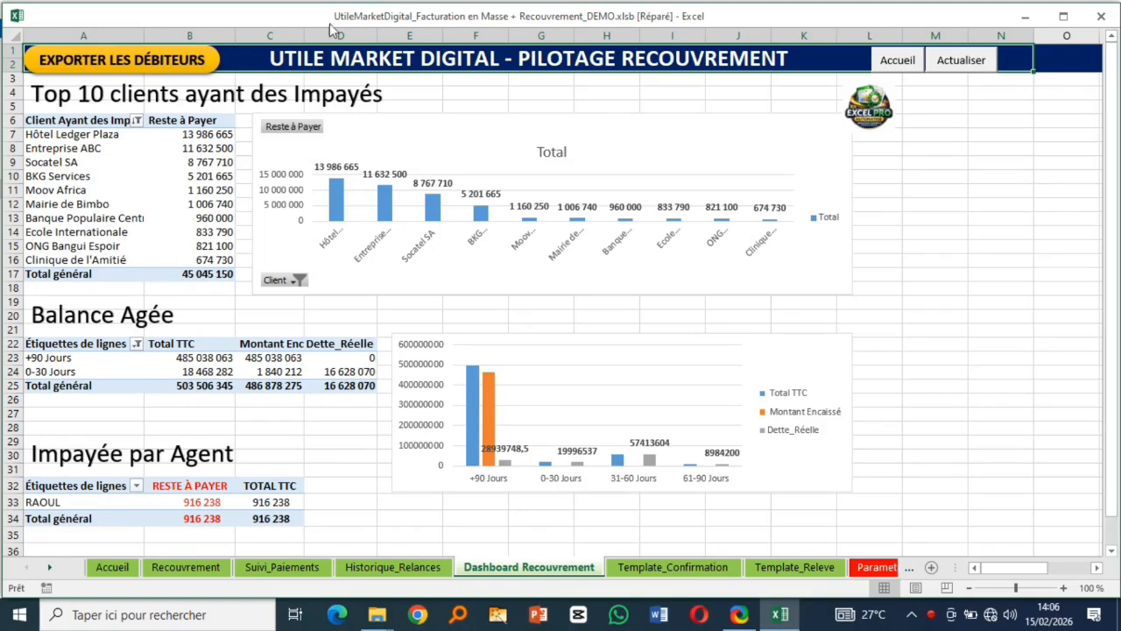
click(121, 62)
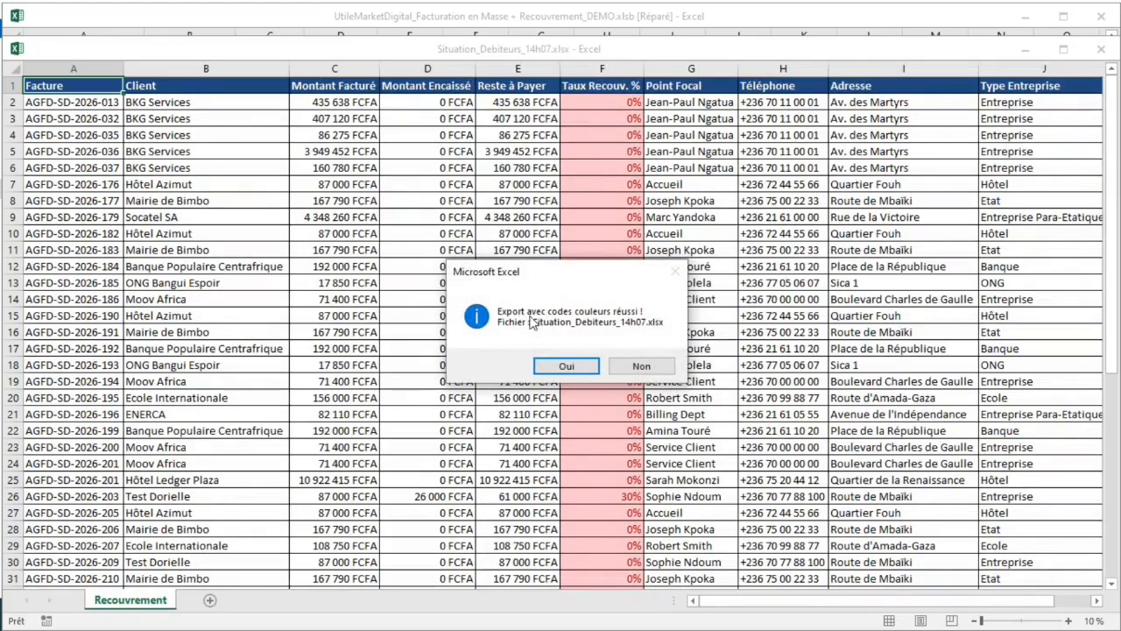
- Accept opening the Export_2026-02-15 folder that holds the debtors export
click(566, 366)
scroll(583, 305, down, 12)
scroll(583, 305, down, 4)
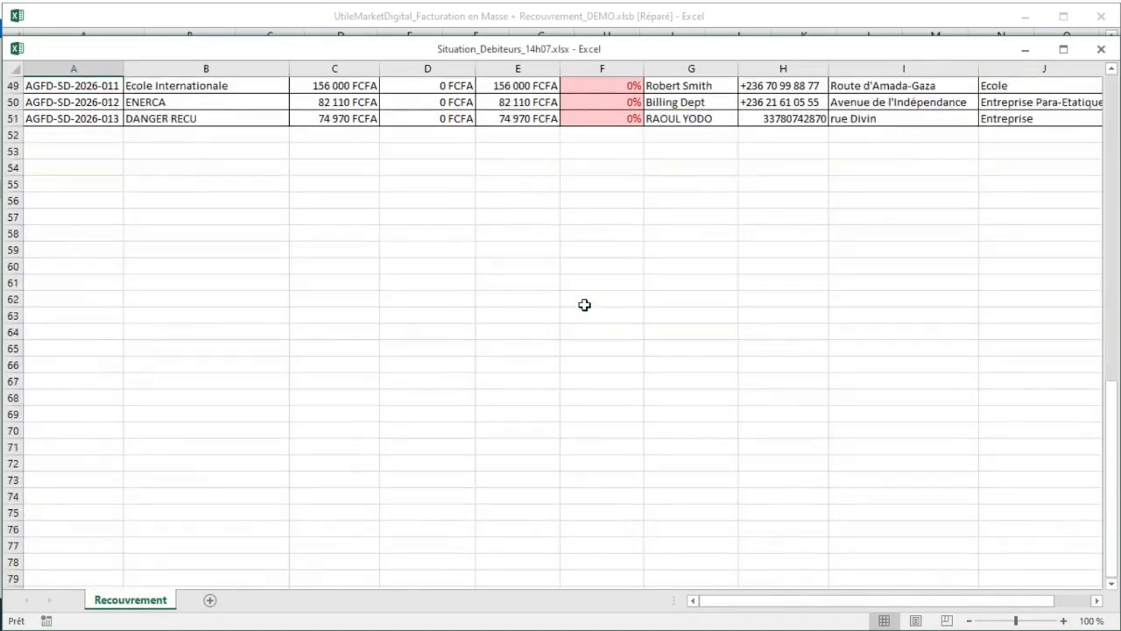
scroll(584, 305, up, 16)
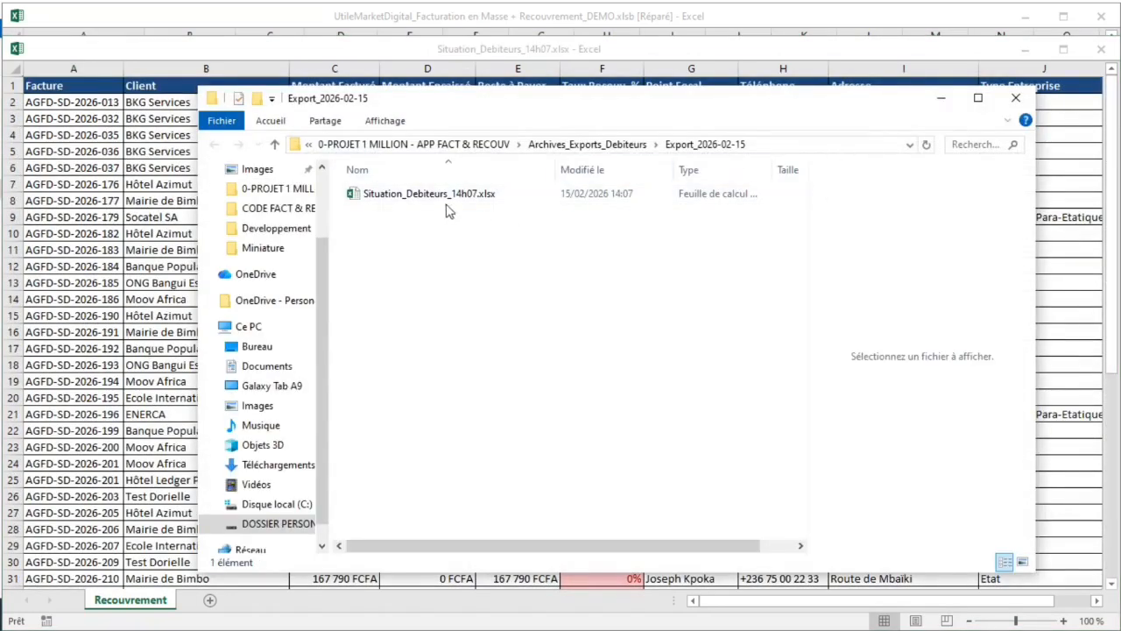
- Review Situation_Debiteurs_14h07.xlsx, checking Test Dorielle's 26 000 FCFA collected amount, then close it
click(943, 101)
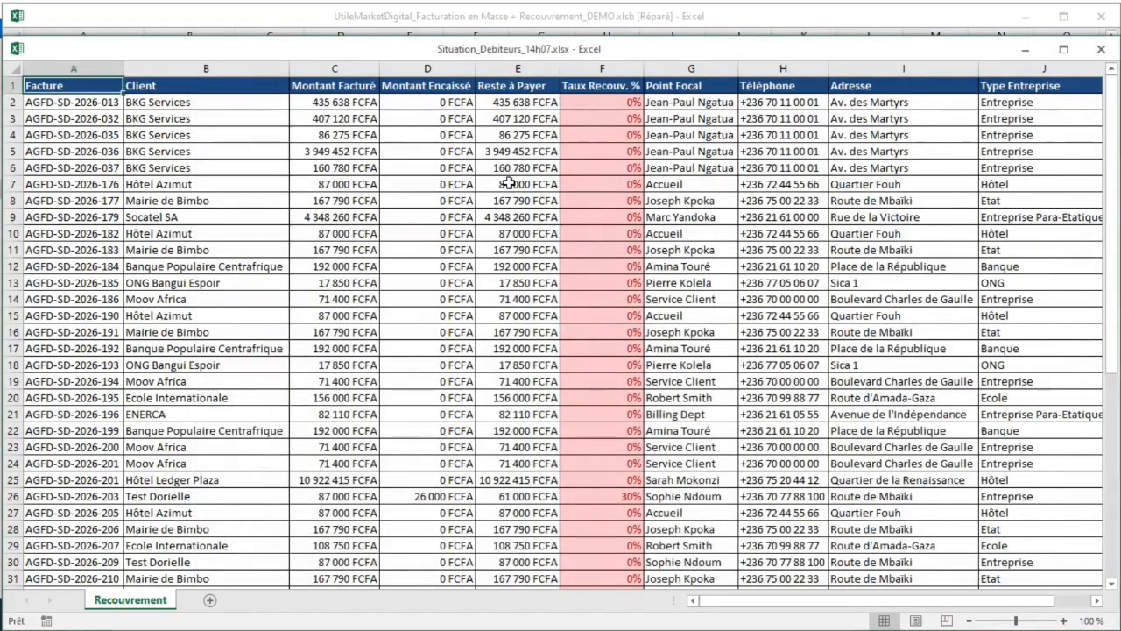
click(601, 117)
click(446, 183)
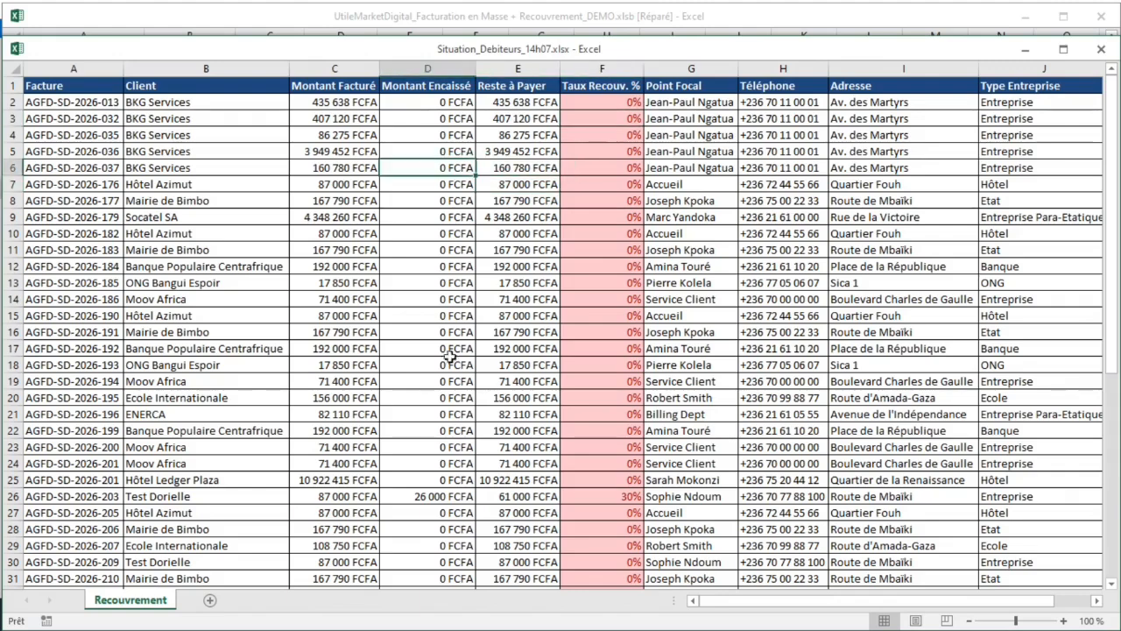
scroll(495, 381, down, 4)
click(418, 300)
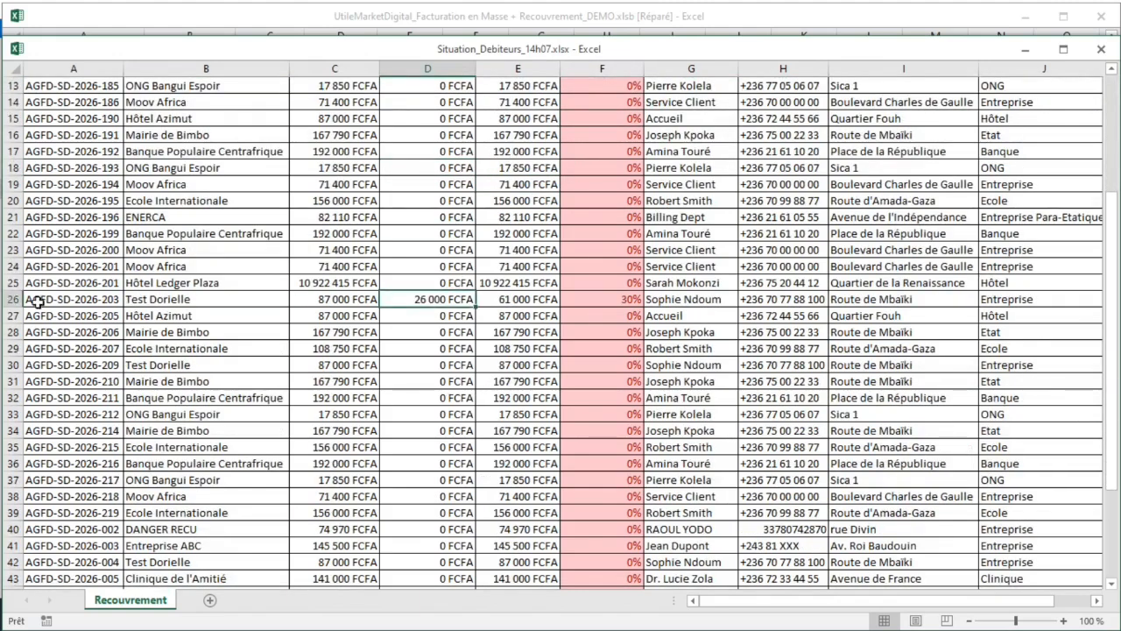
click(12, 298)
scroll(561, 368, down, 5)
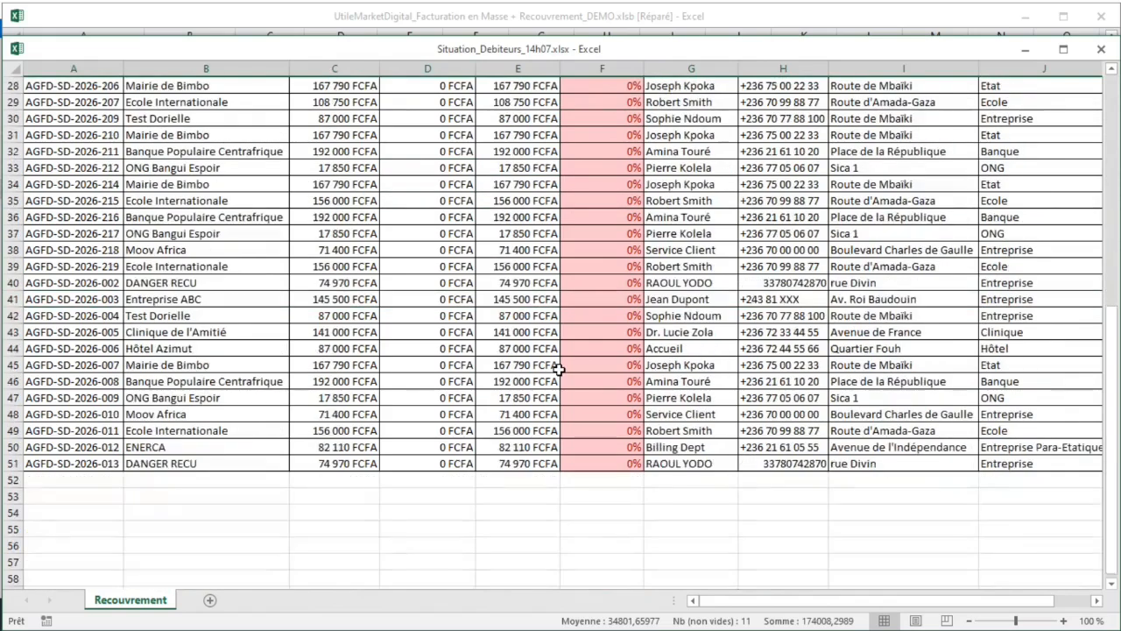
scroll(559, 370, up, 9)
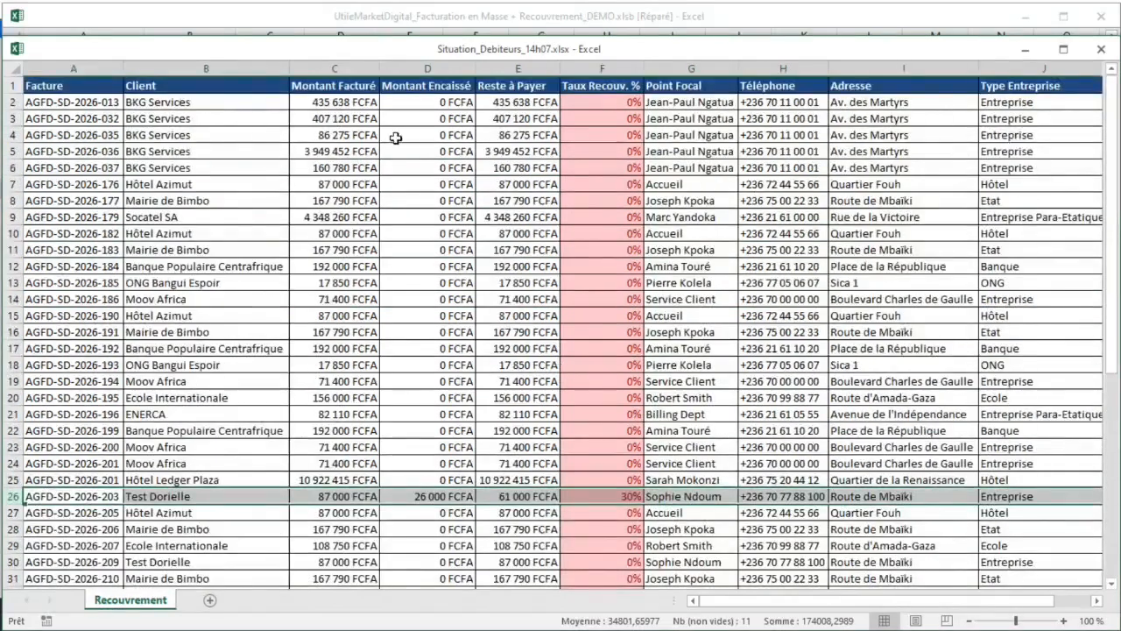
click(1097, 50)
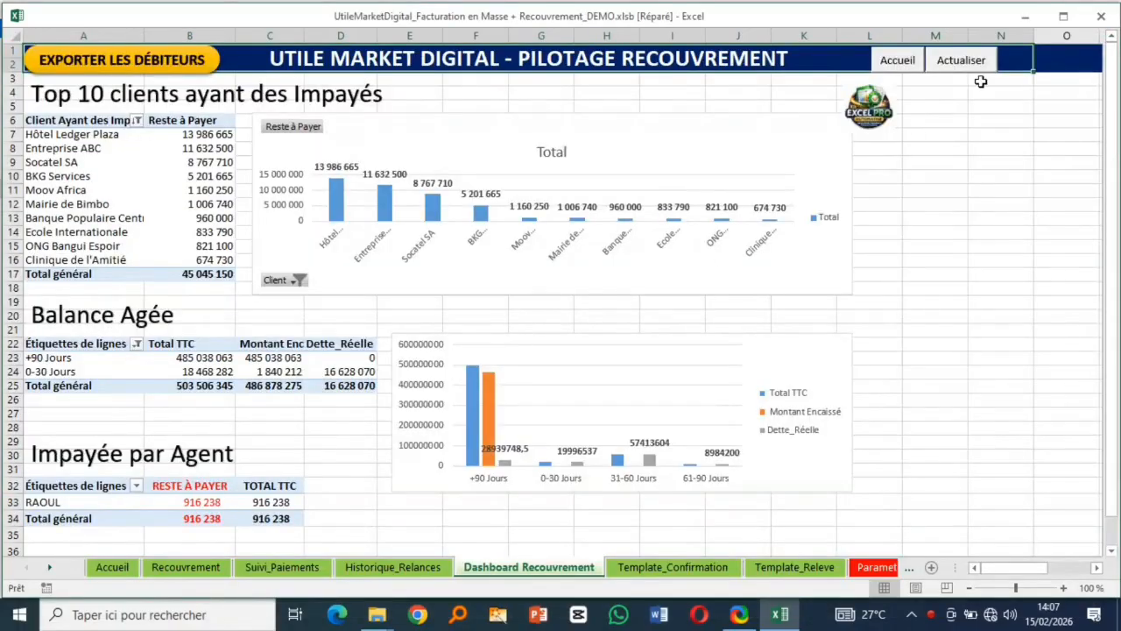
- Refresh the Recouvrement sheet's unpaid list, confirming 50 unpaid invoices were found
click(898, 65)
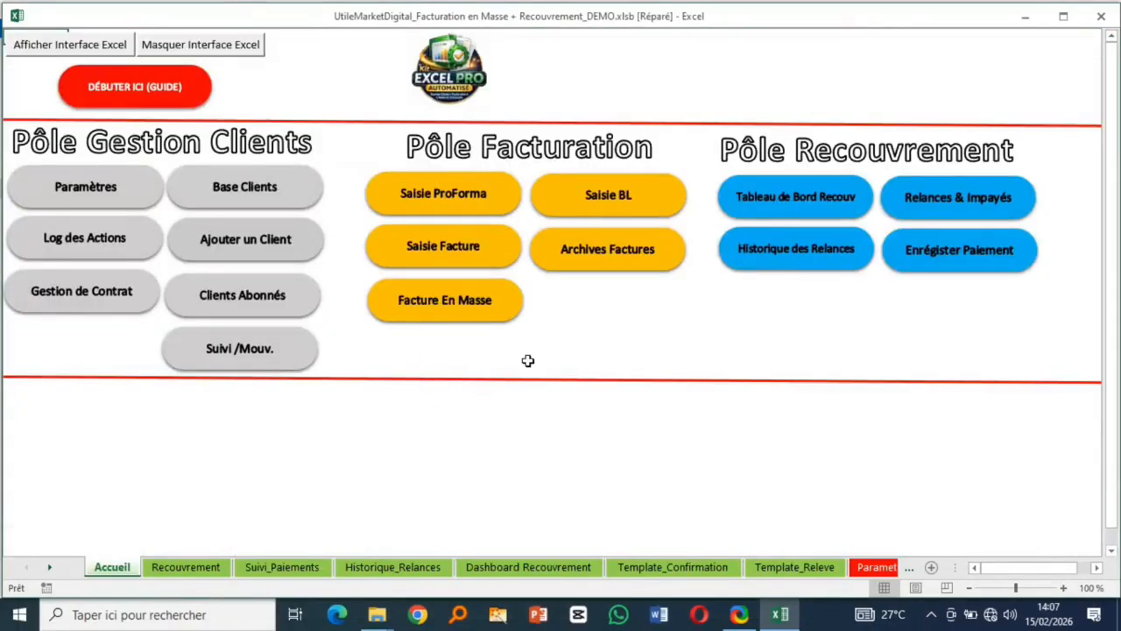
click(961, 205)
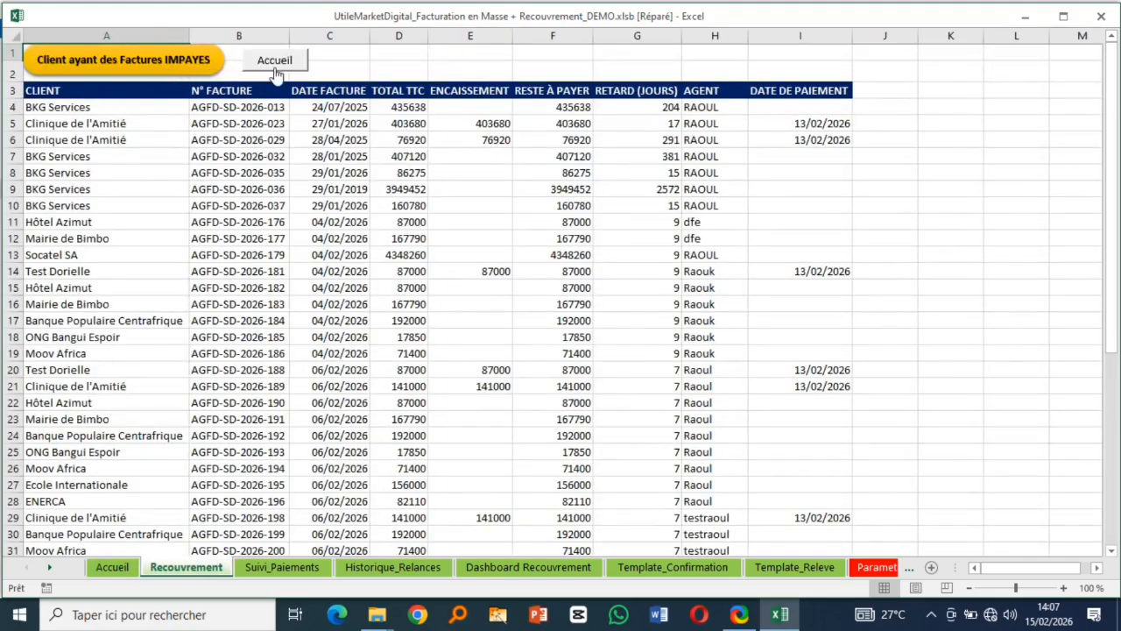
click(151, 64)
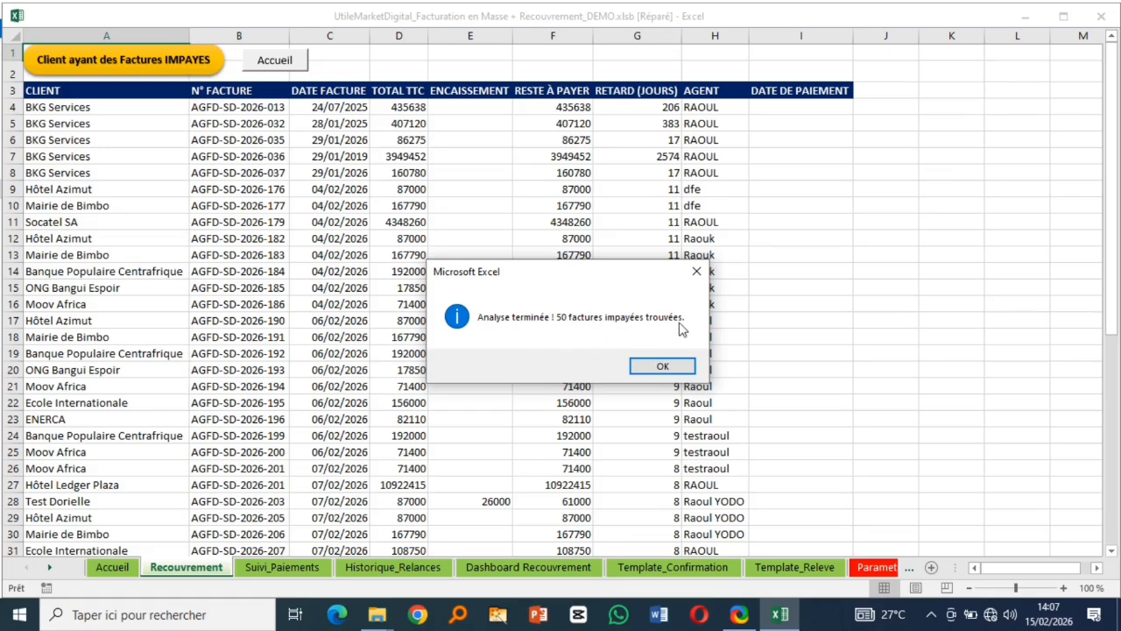
click(662, 366)
scroll(512, 306, down, 9)
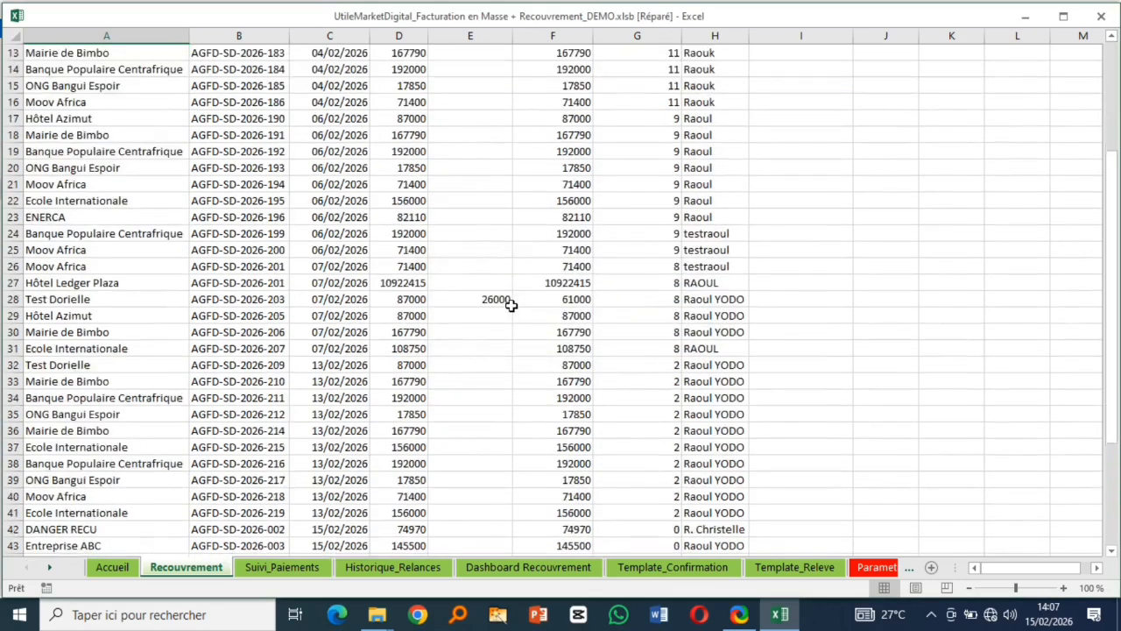
scroll(511, 305, up, 9)
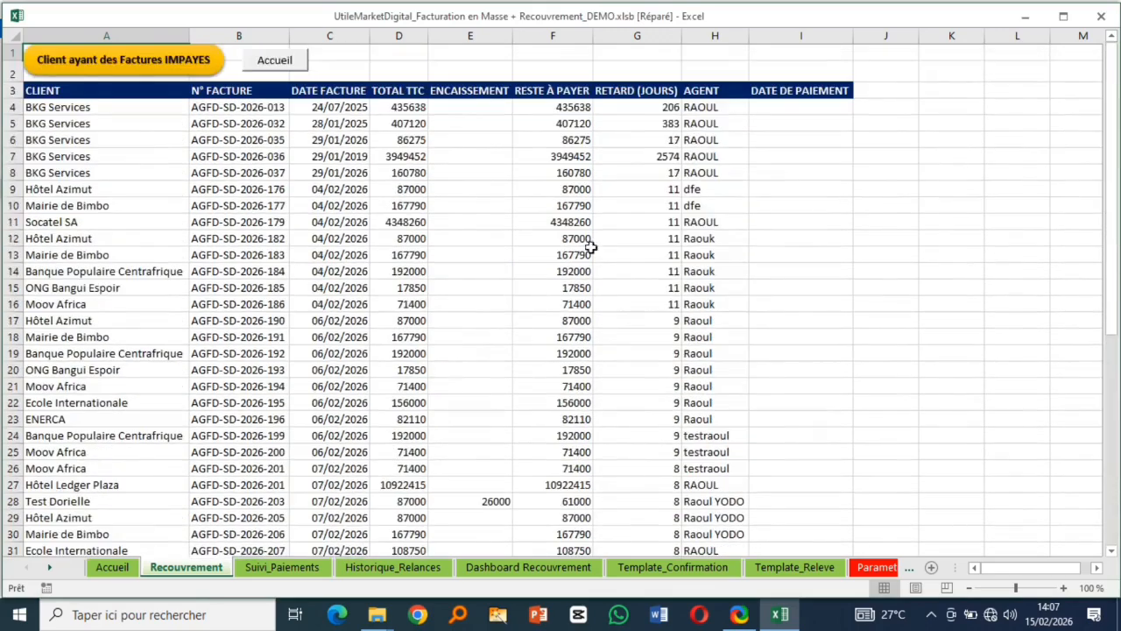
- Select client, invoice date and balance-due ranges to read their counts and totals
drag(713, 109, 708, 285)
scroll(315, 285, down, 8)
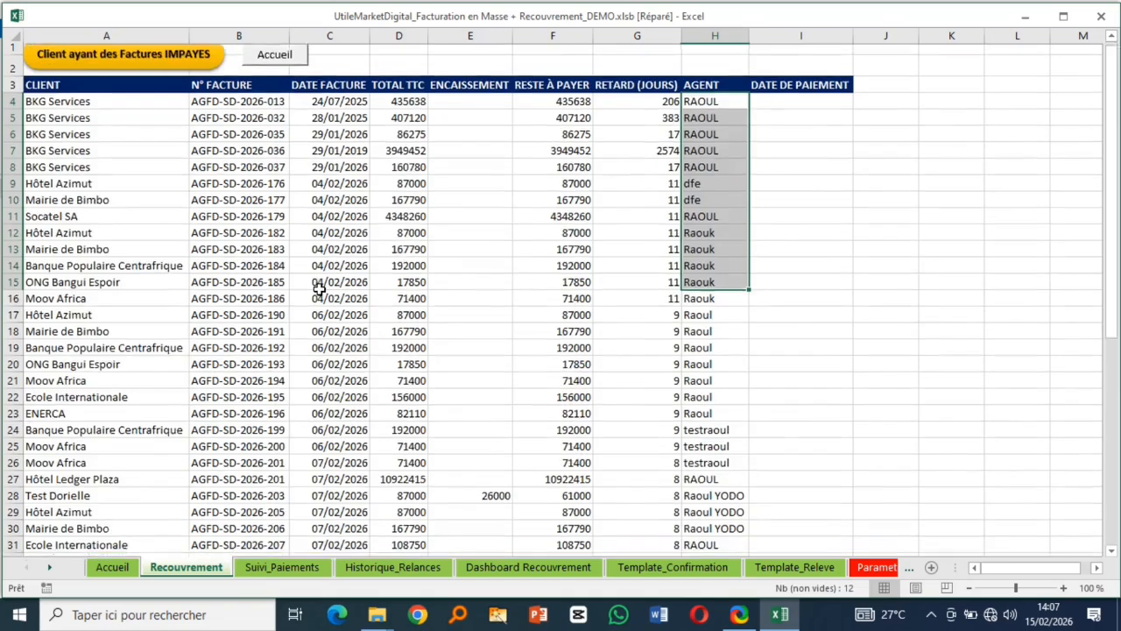
scroll(319, 289, up, 8)
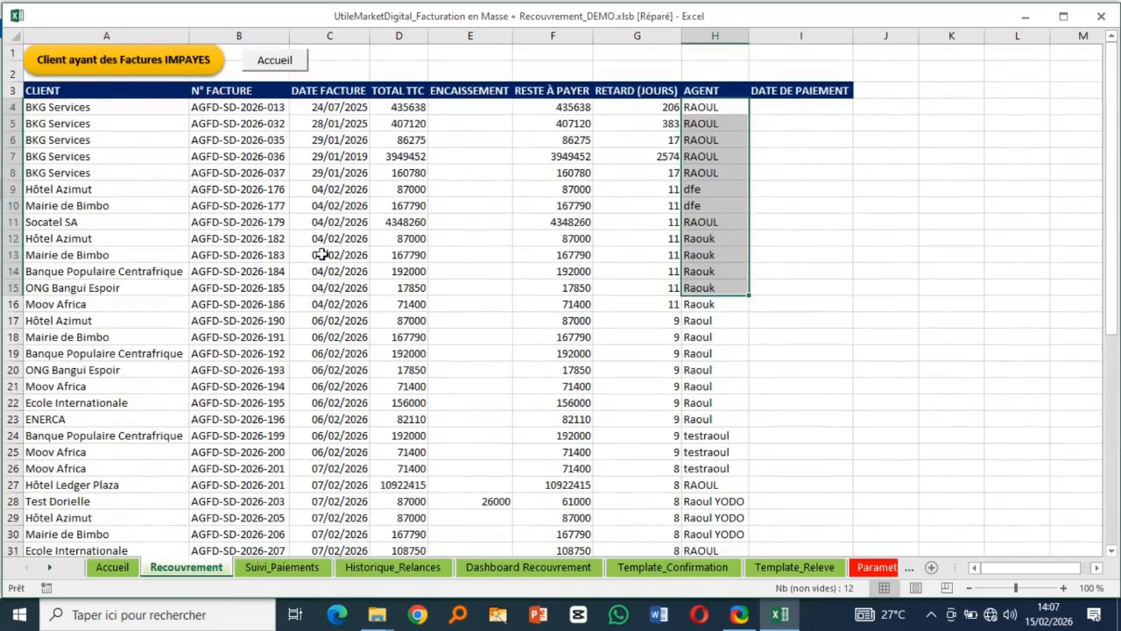
drag(68, 139, 109, 433)
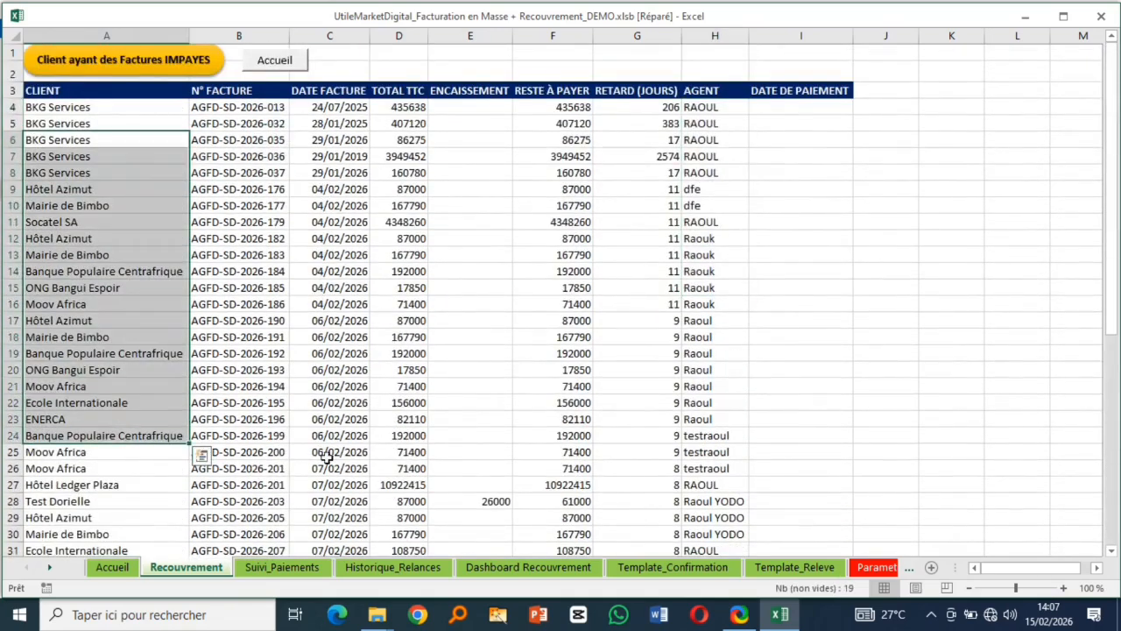
drag(249, 152, 259, 434)
drag(331, 206, 344, 402)
drag(399, 205, 399, 402)
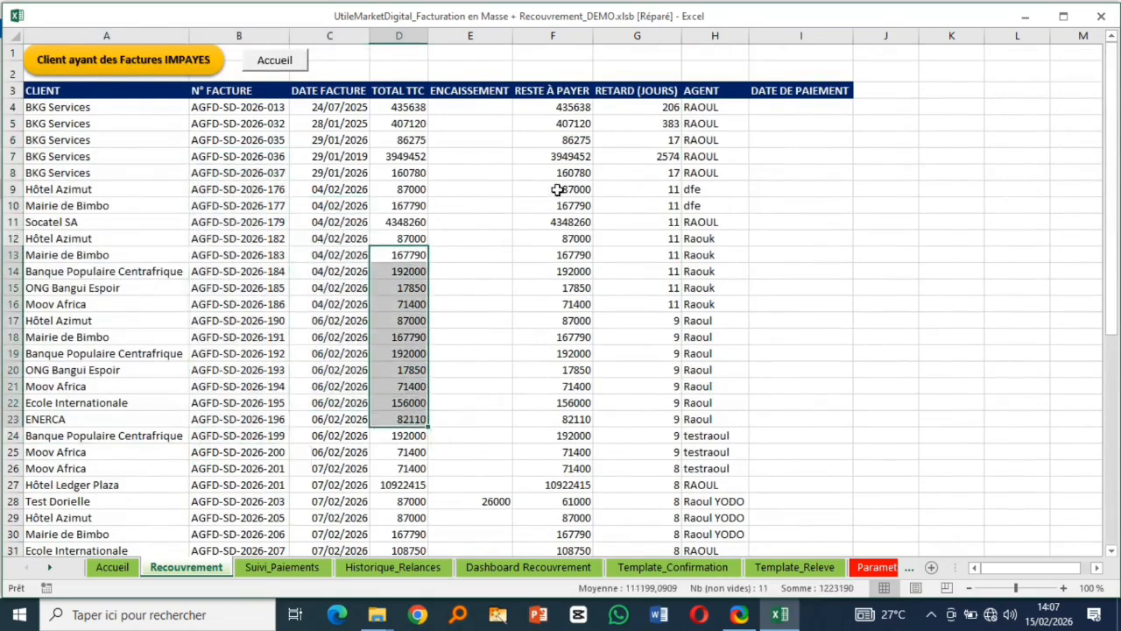
drag(558, 187, 565, 385)
drag(652, 451, 655, 468)
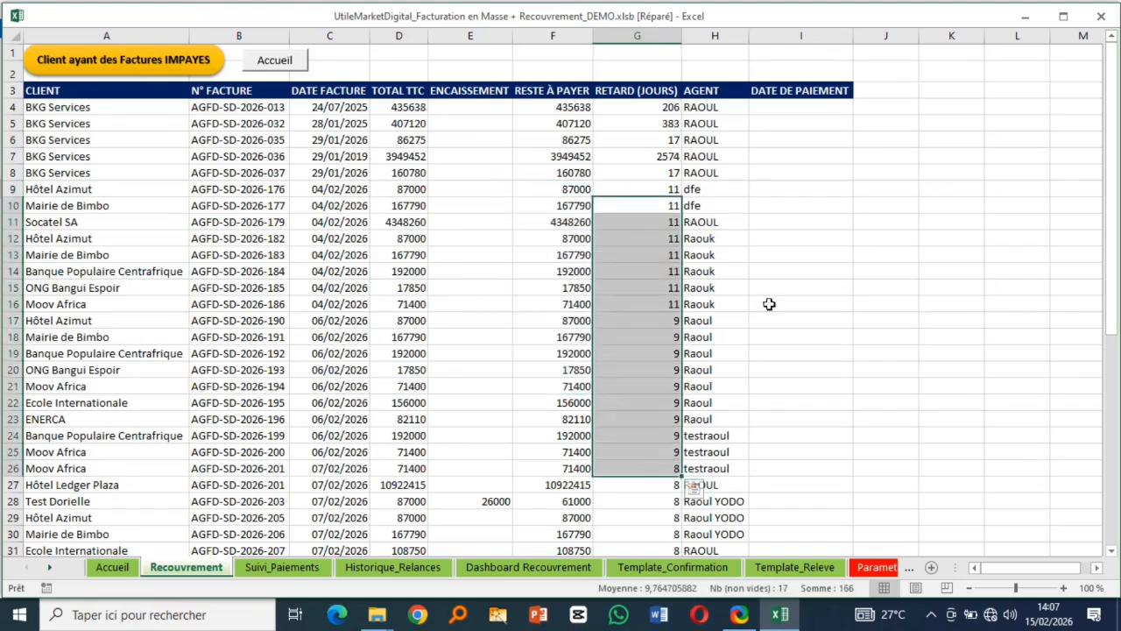
scroll(509, 334, down, 6)
scroll(509, 334, down, 5)
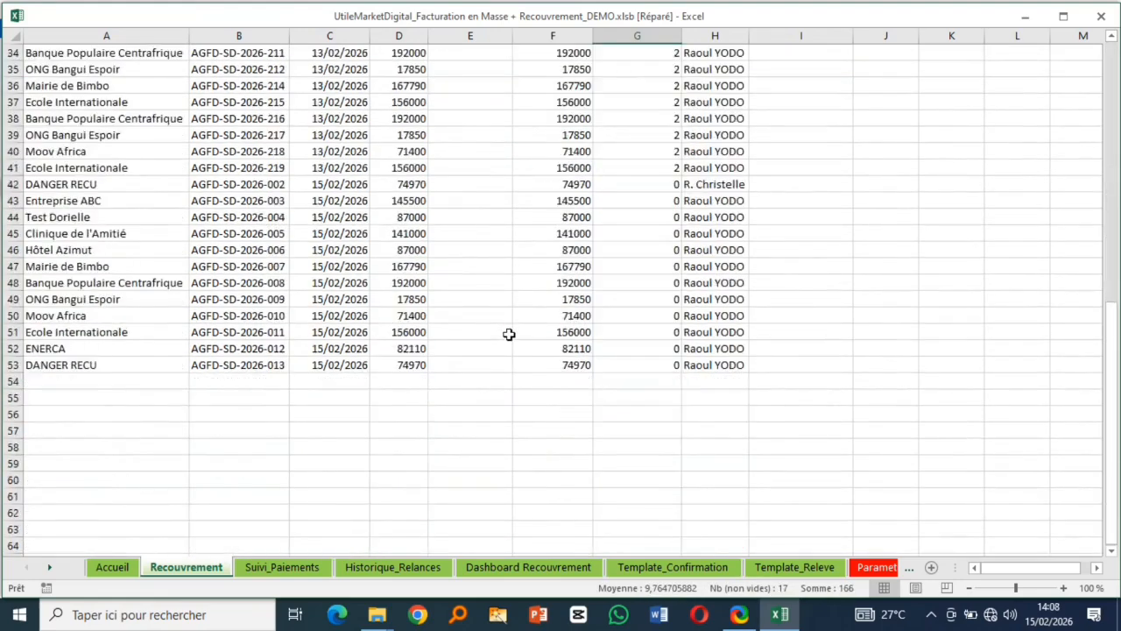
scroll(509, 334, up, 11)
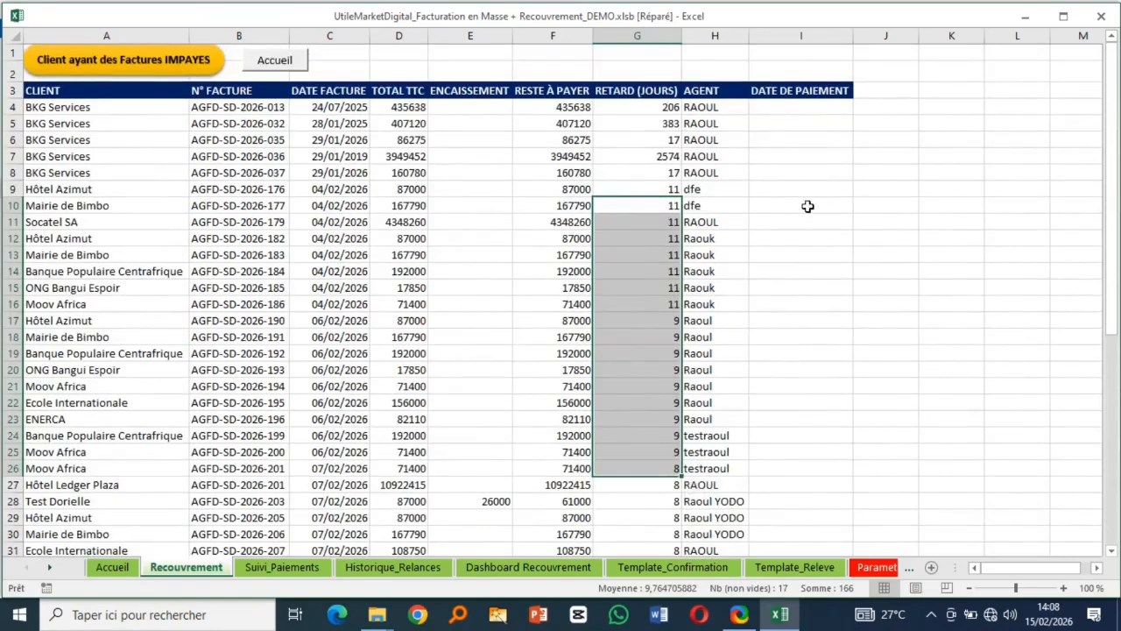
- Open the payment form from Accueil and choose BKG Services as the paying client
click(274, 61)
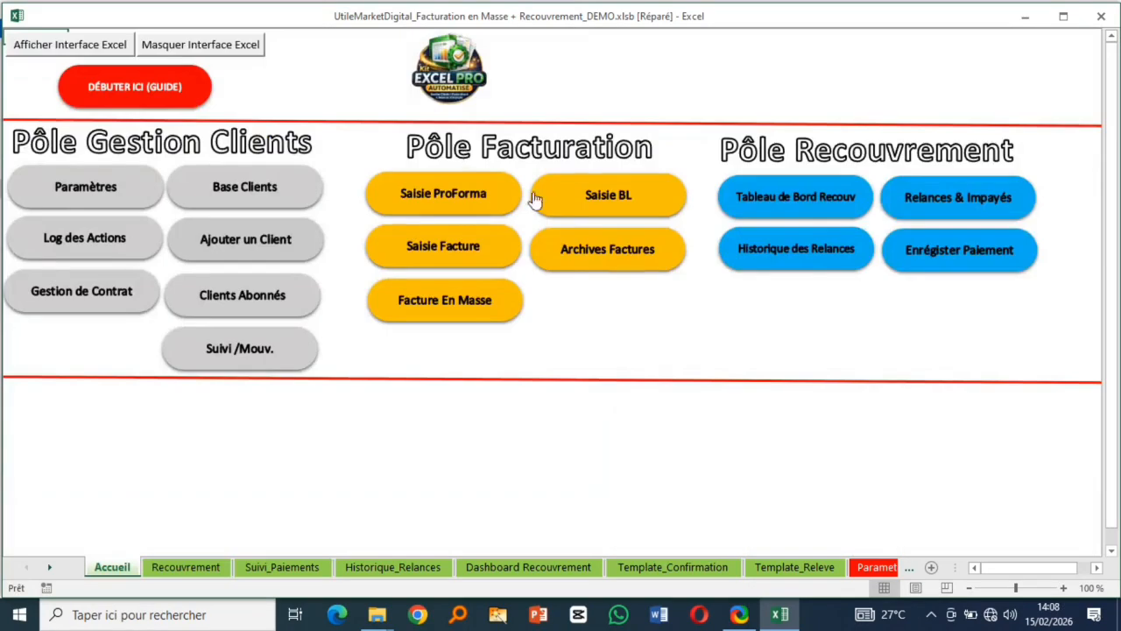
click(969, 263)
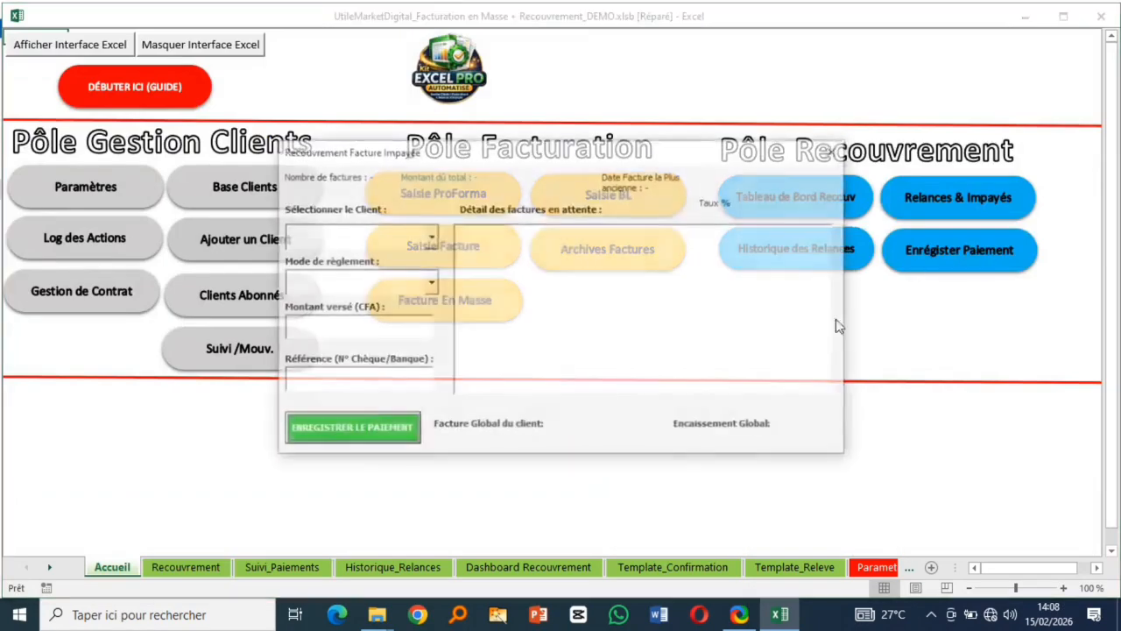
click(430, 238)
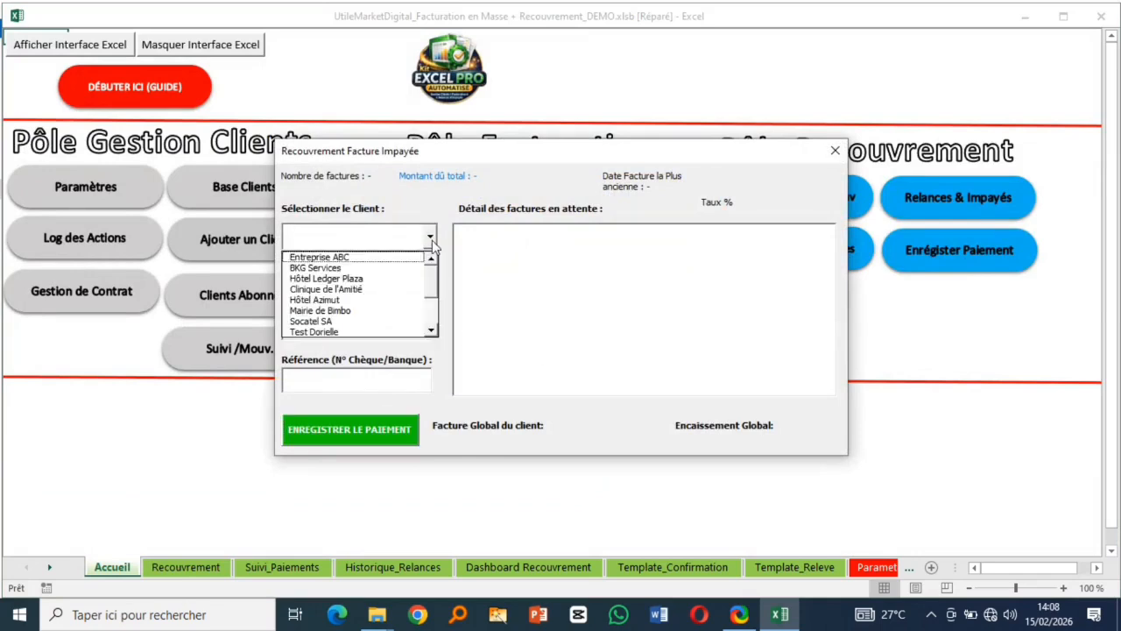
click(317, 267)
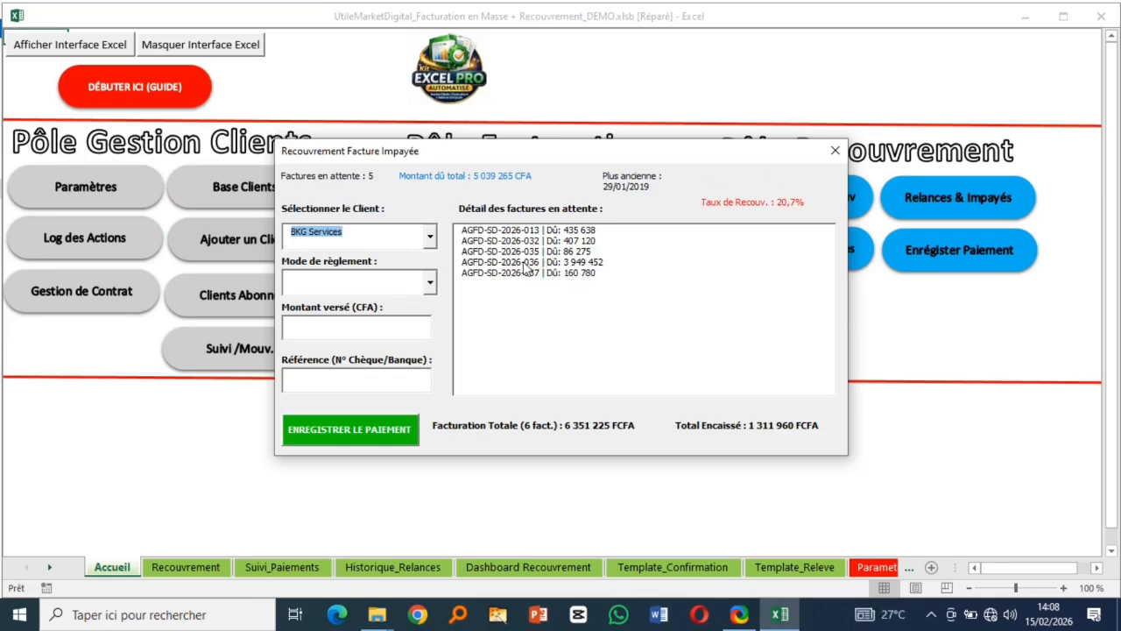
- Try the Espèces, Chèque, Virement and Mobile Money payment methods, settling on Espèces
click(431, 286)
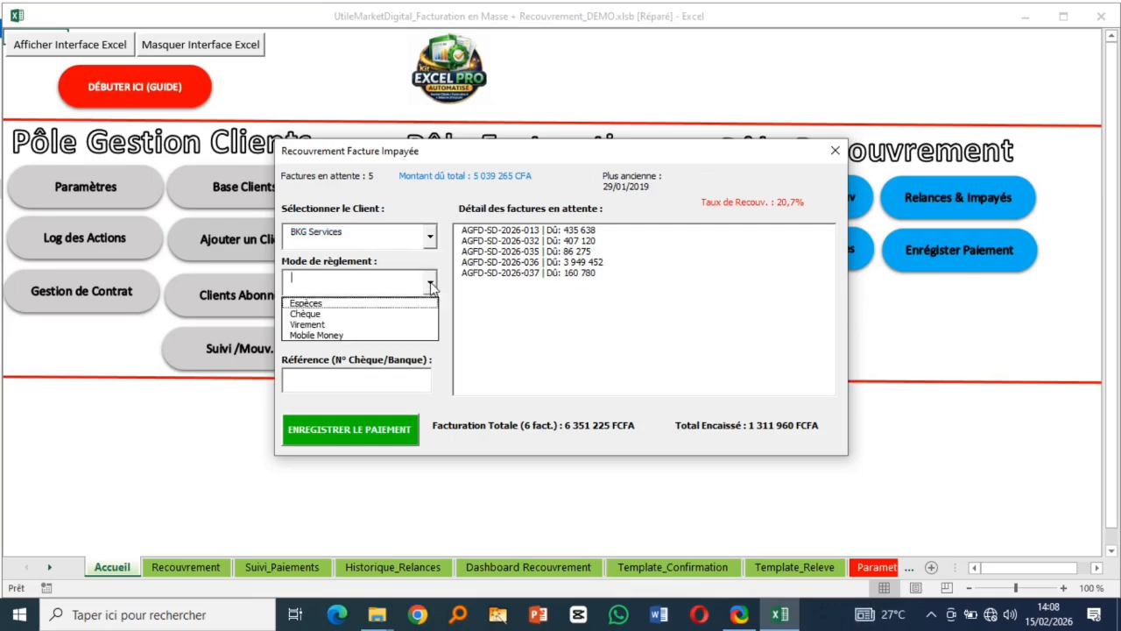
click(340, 303)
click(431, 286)
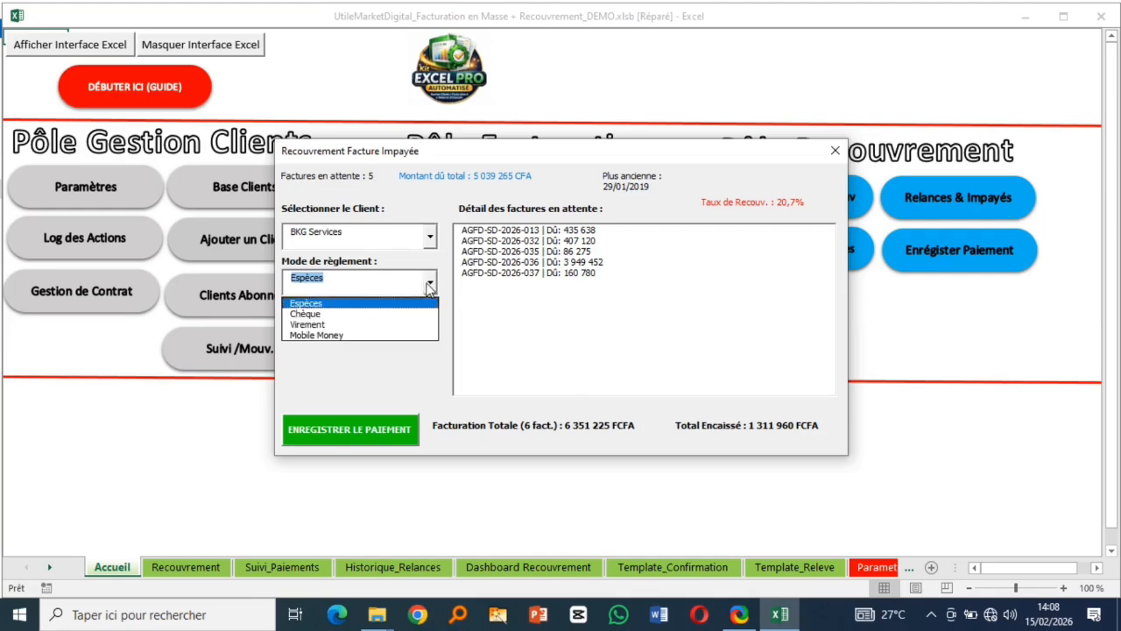
click(337, 313)
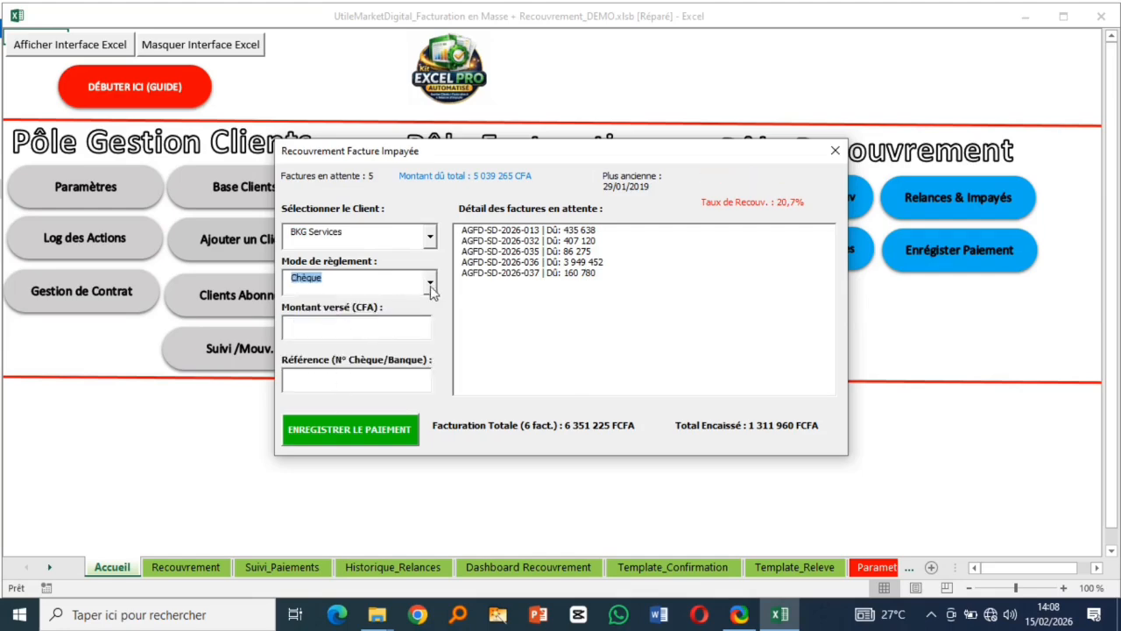
click(430, 286)
click(337, 325)
click(430, 285)
click(362, 336)
click(434, 286)
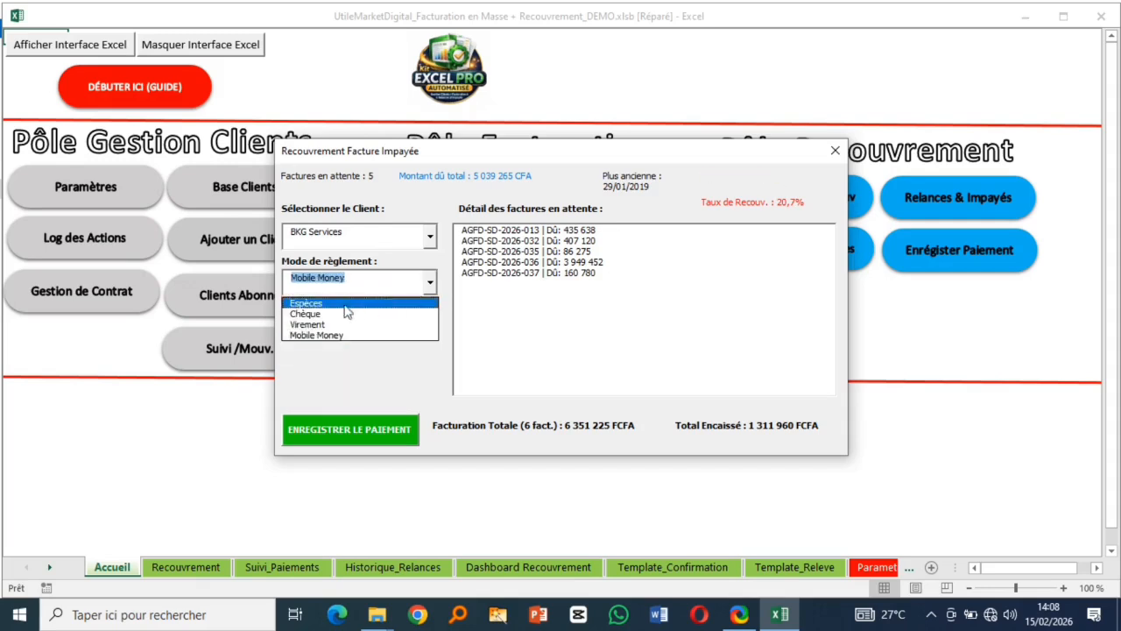
click(337, 302)
- Pay invoice AGFD-SD-2026-036 in full (3 949 452) and confirm the receipt e-mail
click(385, 329)
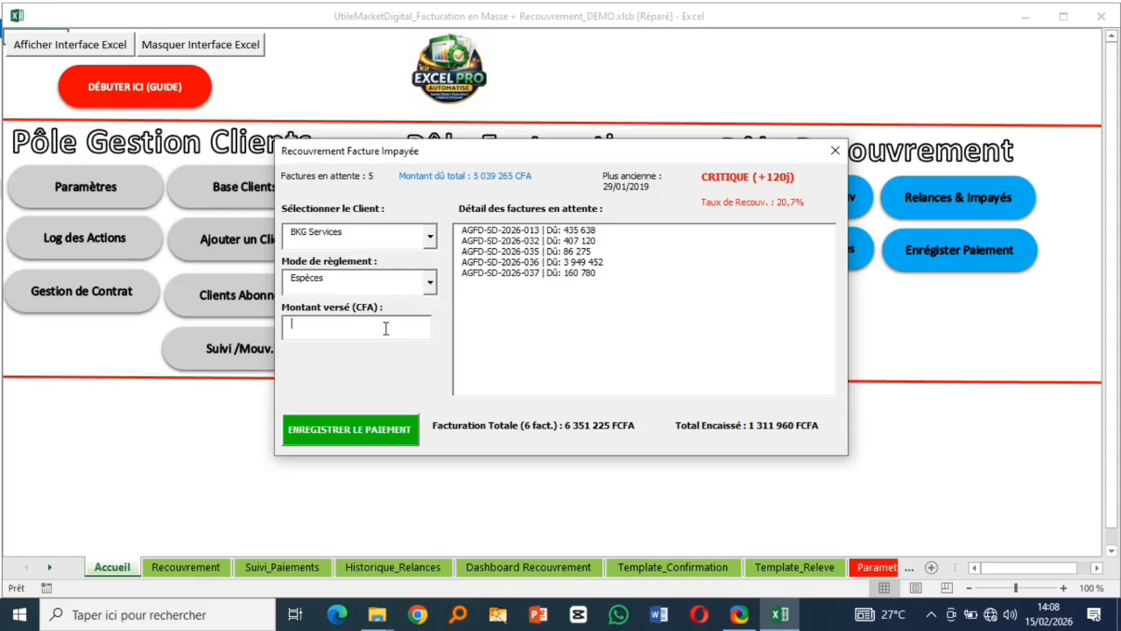
click(578, 261)
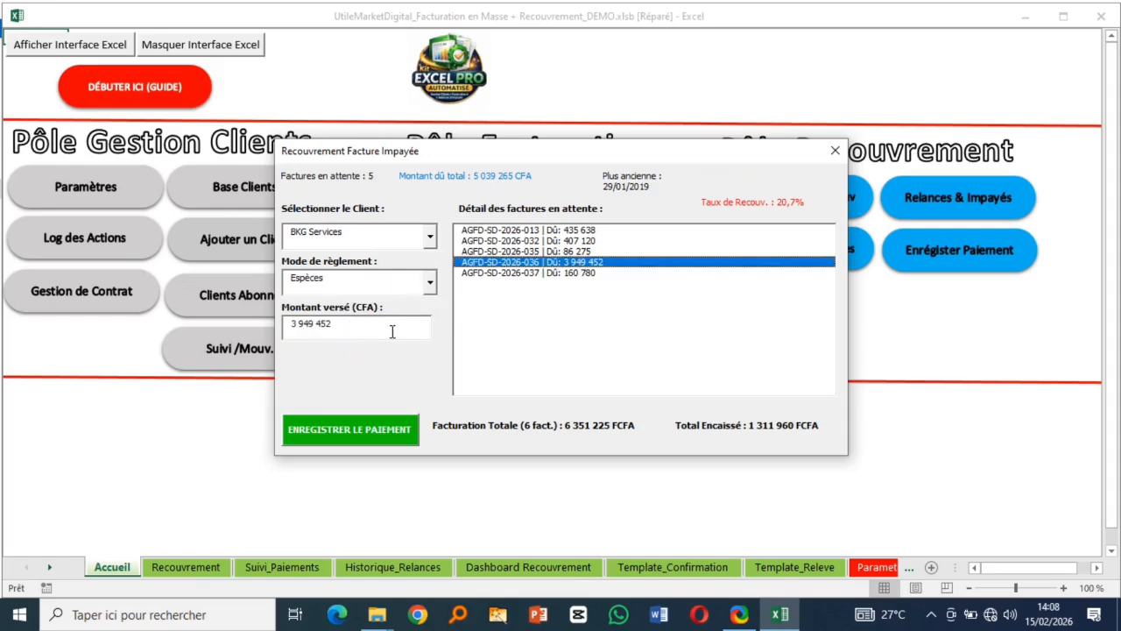
click(353, 437)
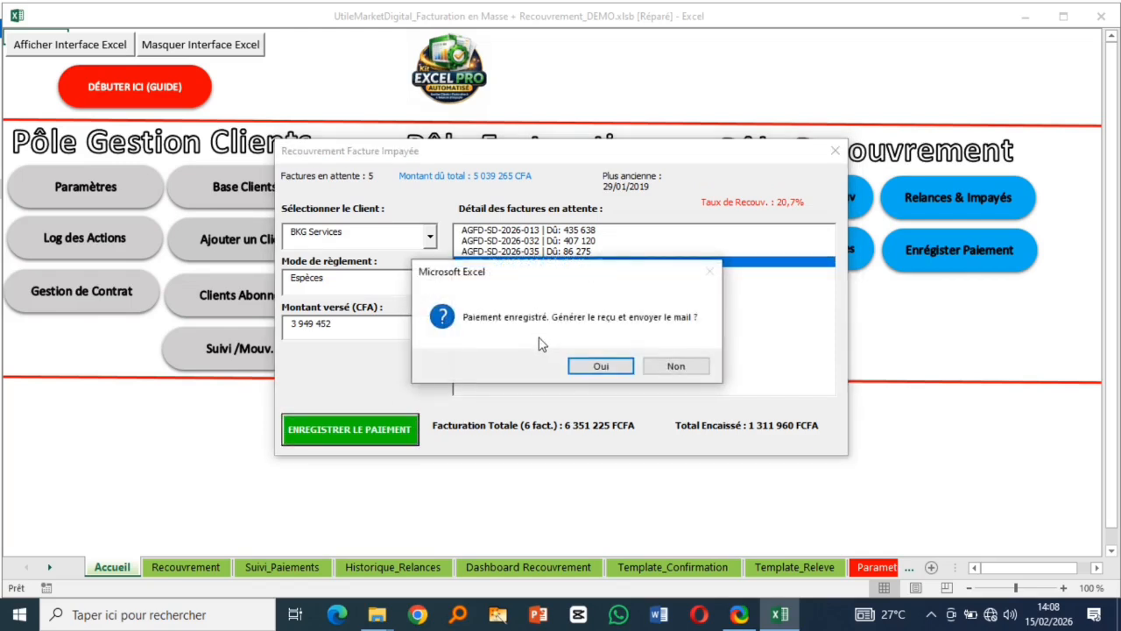
click(600, 367)
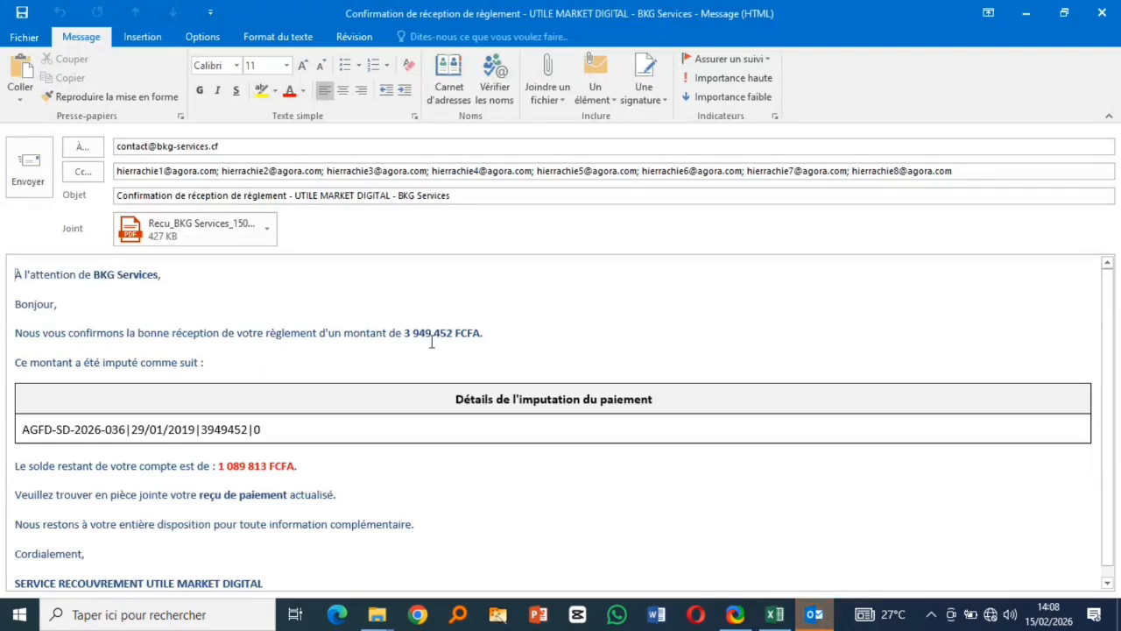
- Open the attached Recu_BKG receipt PDF from the confirmation e-mail
scroll(196, 442, down, 1)
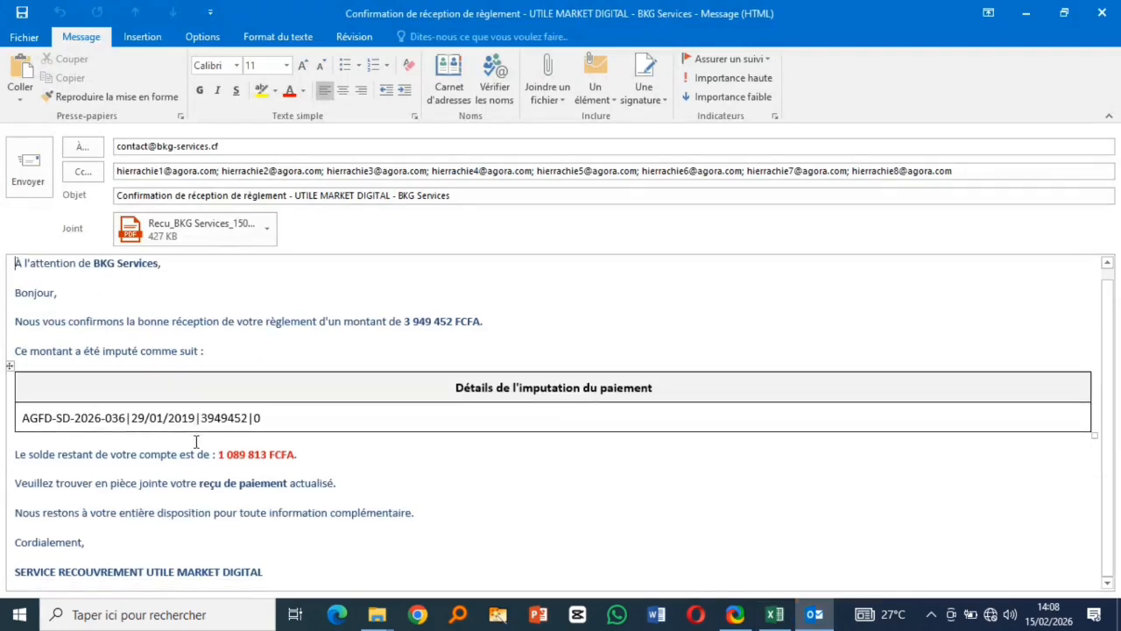
scroll(196, 441, up, 1)
double_click(197, 229)
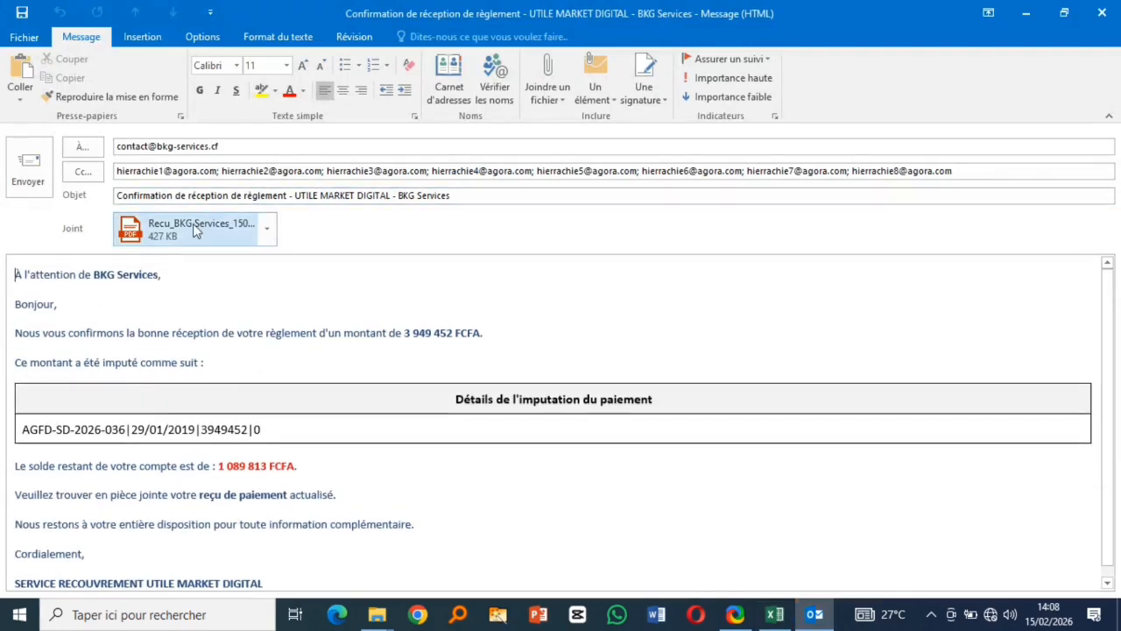
click(416, 348)
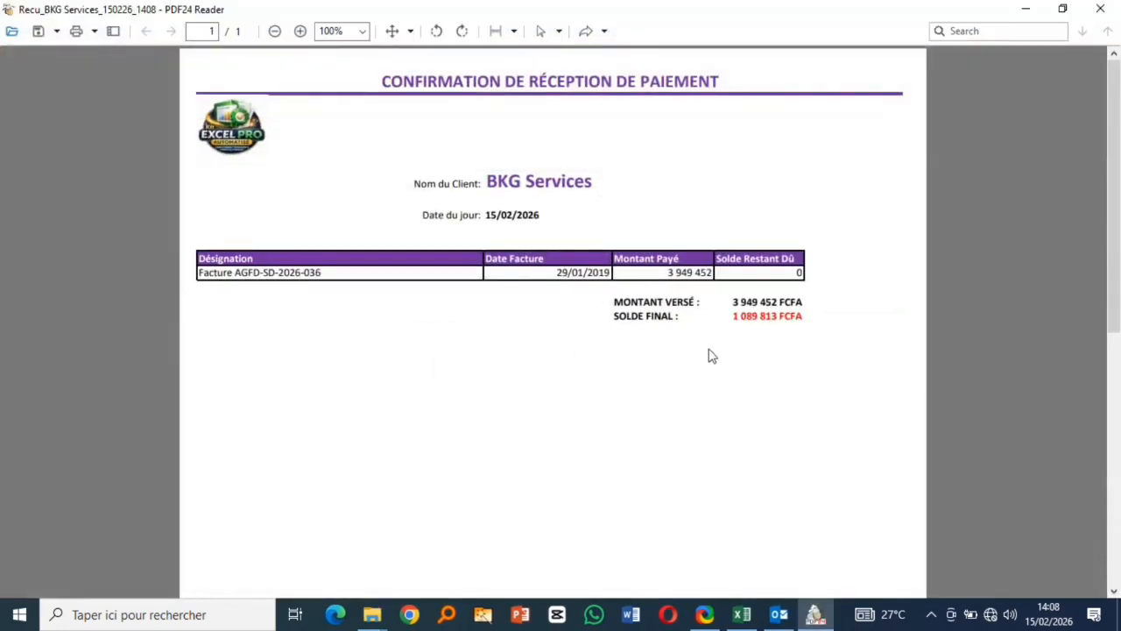
- Read the BKG Services receipt showing 3 949 452 FCFA paid and 1 089 813 remaining, then close it
scroll(706, 371, down, 5)
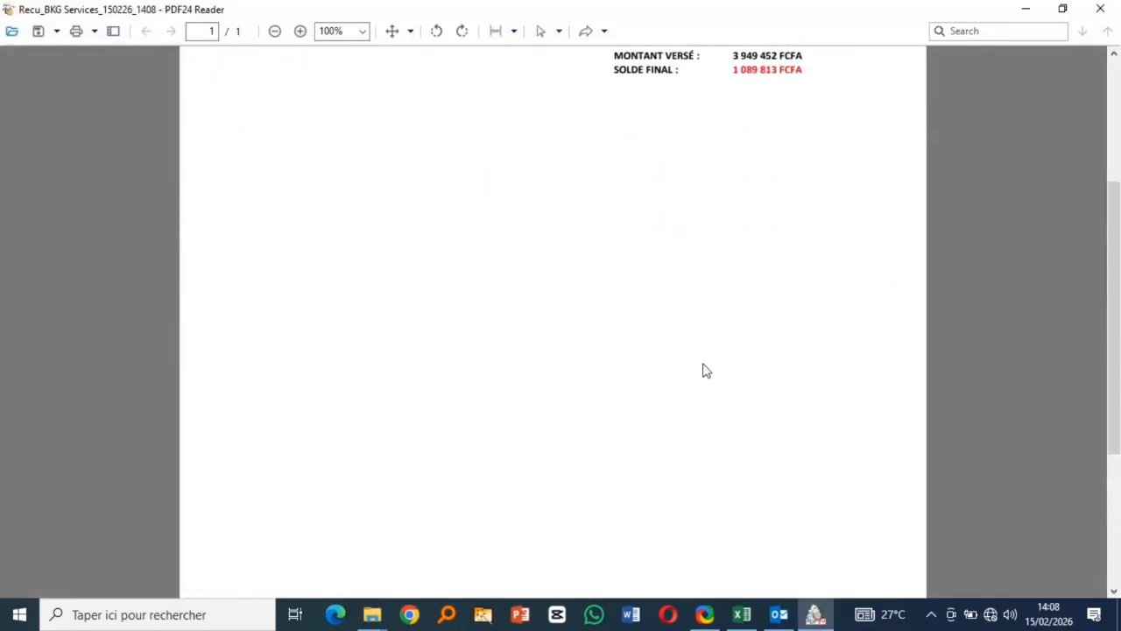
scroll(706, 370, up, 10)
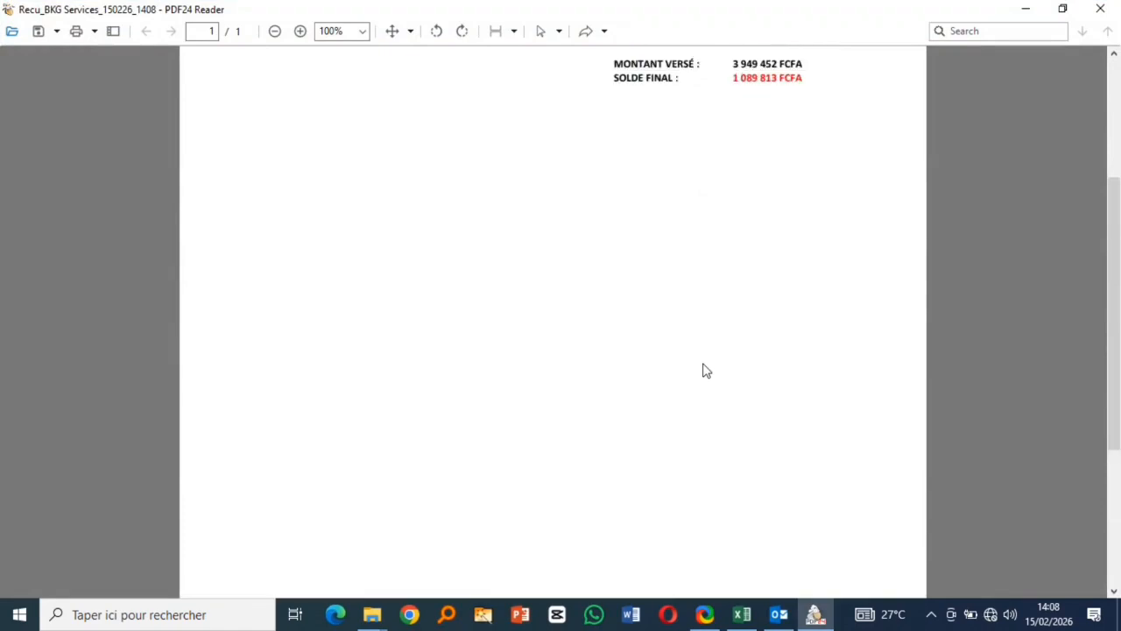
click(1100, 9)
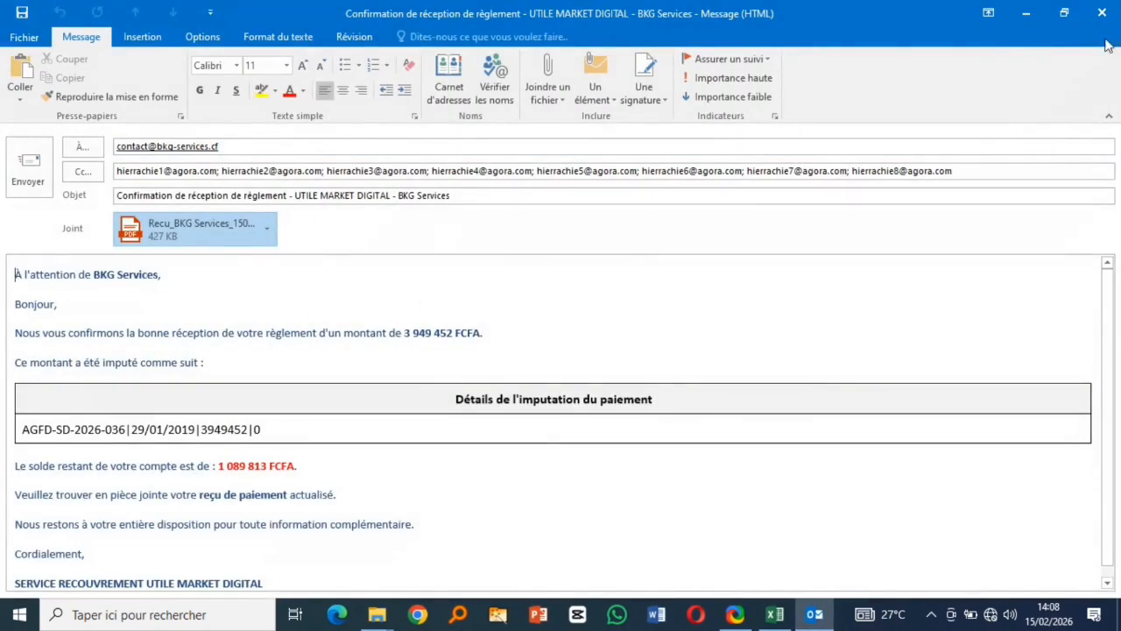
- Discard the confirmation e-mail, then pay 1 089 813 cash on invoice AGFD-SD-2026-013 and confirm the receipt
click(1102, 12)
click(559, 353)
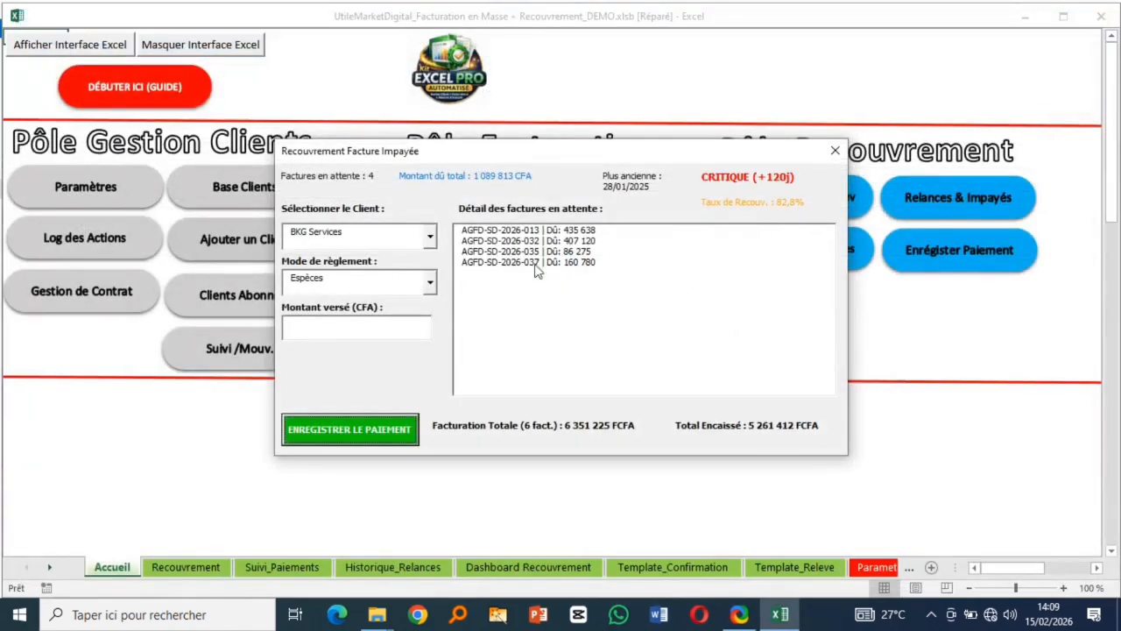
click(560, 232)
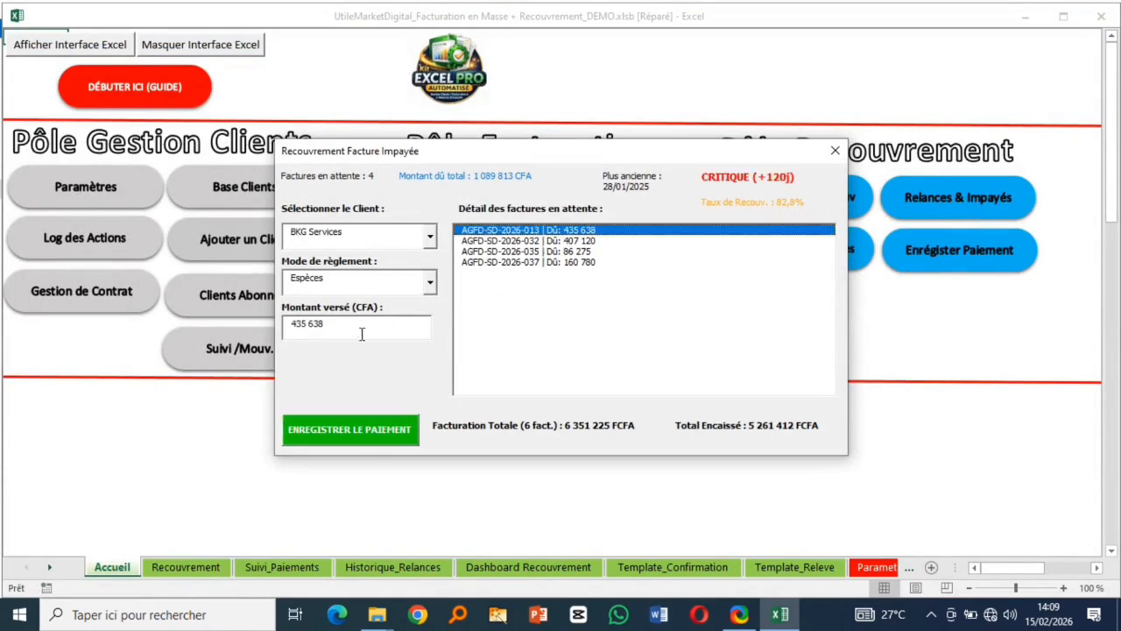
drag(334, 324, 290, 327)
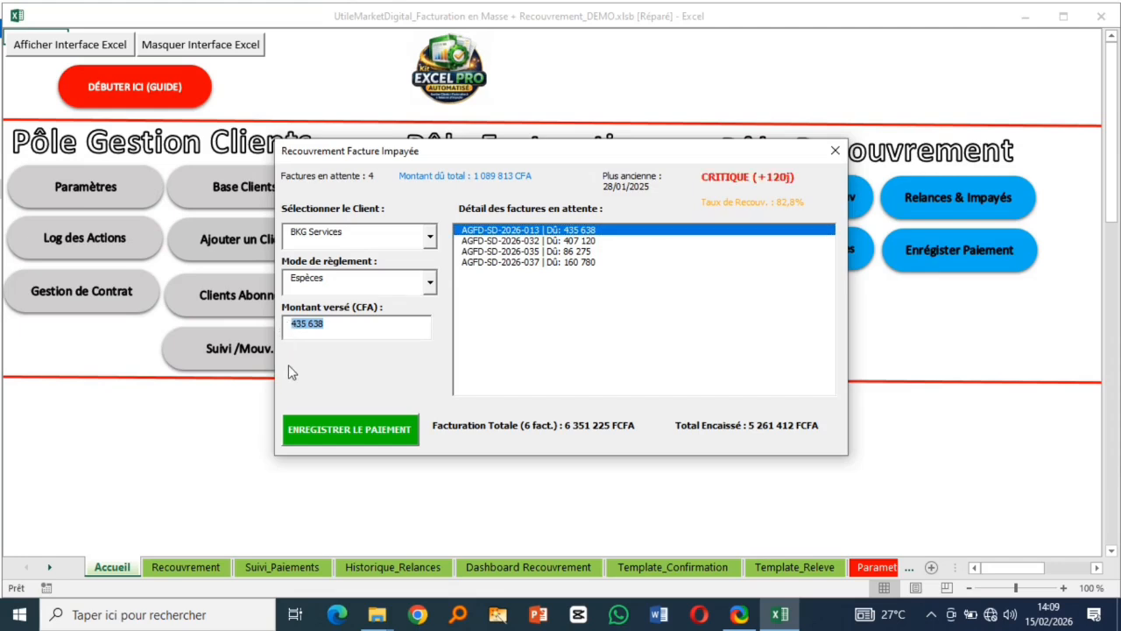
text(10)
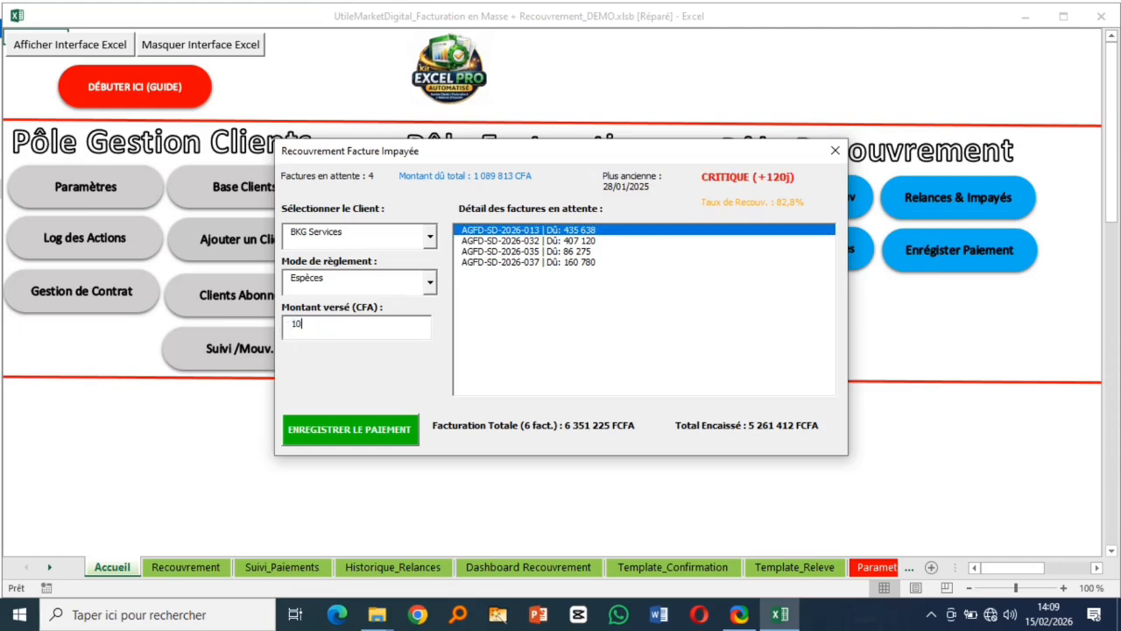
text(89813)
click(357, 426)
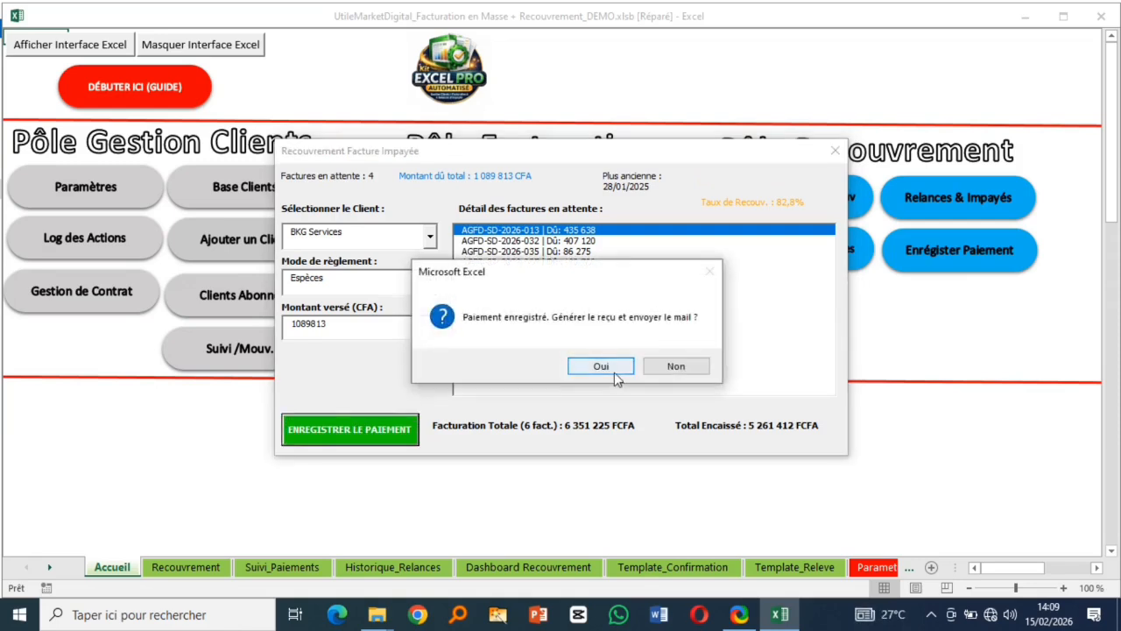
click(601, 366)
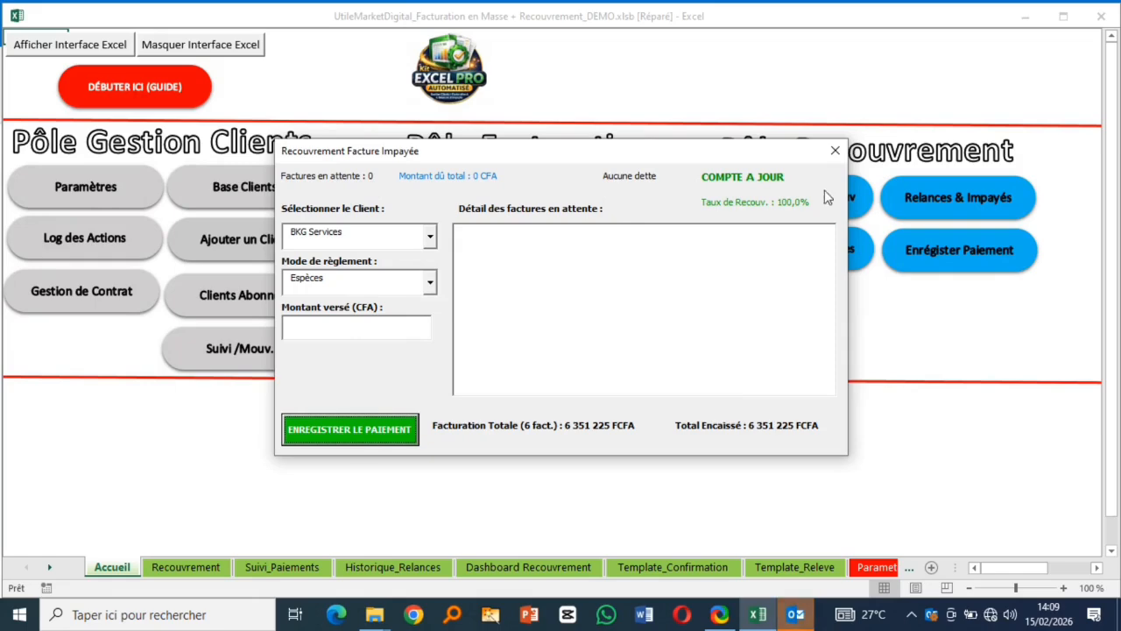
- Close the payment form, review the e-mail listing four BKG invoices at 0 balance, and discard it
click(835, 153)
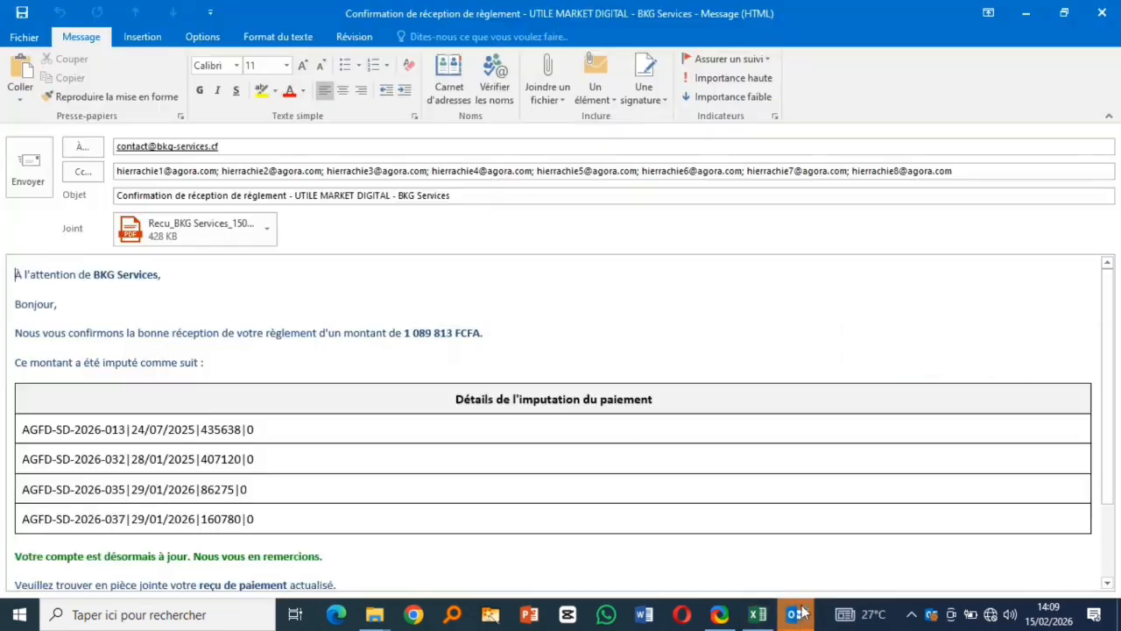
scroll(289, 396, down, 2)
scroll(288, 395, up, 2)
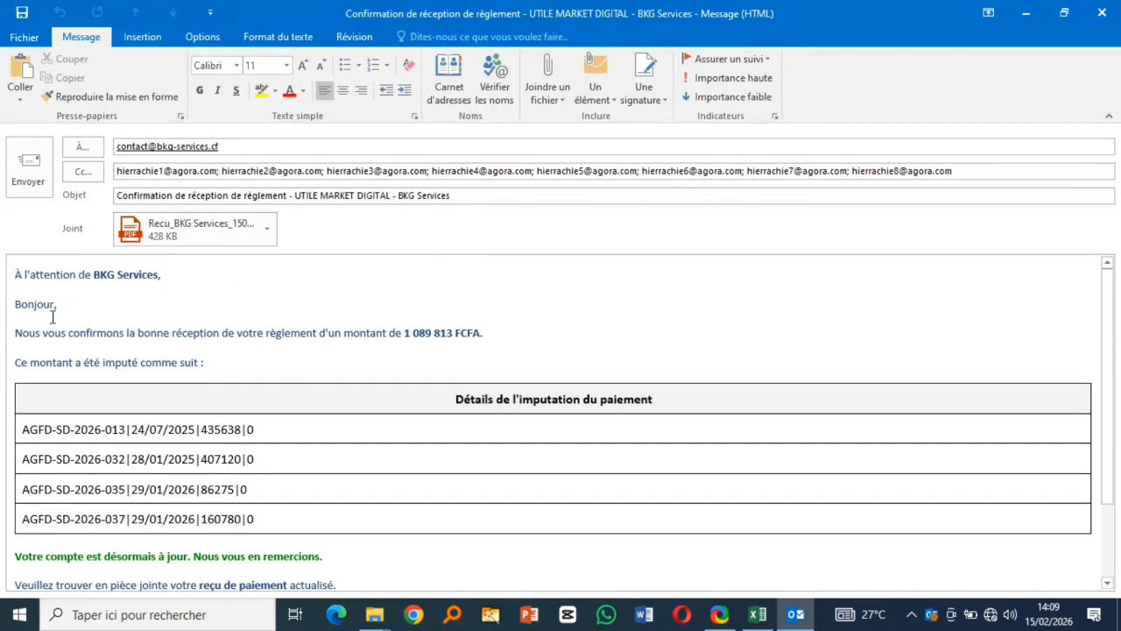
scroll(223, 421, down, 2)
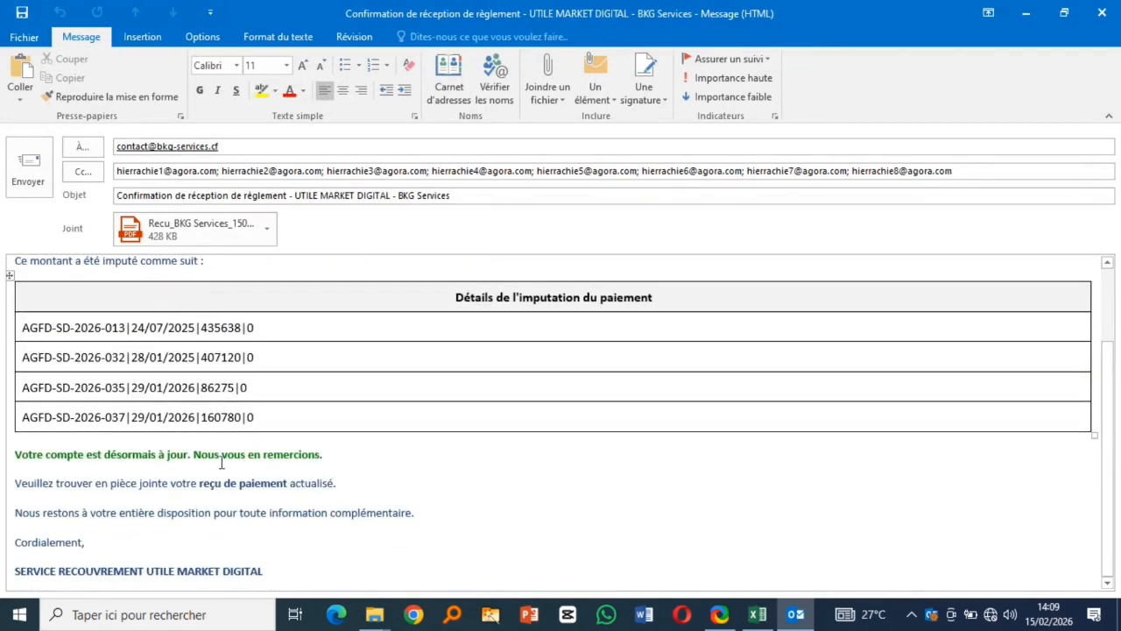
scroll(772, 295, up, 3)
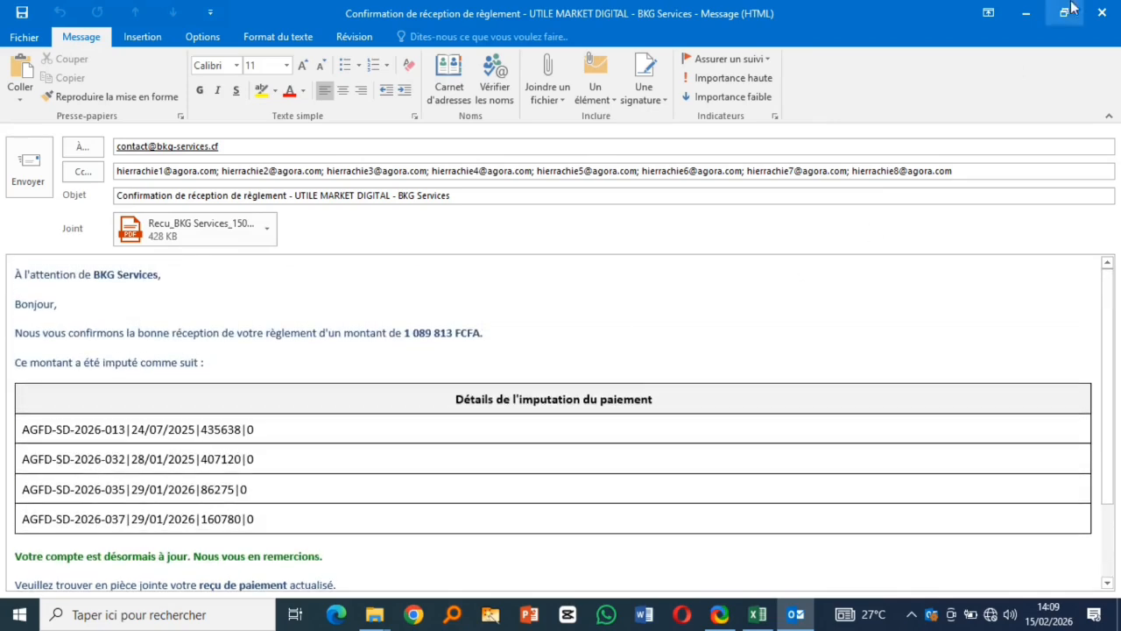
click(1101, 12)
click(568, 358)
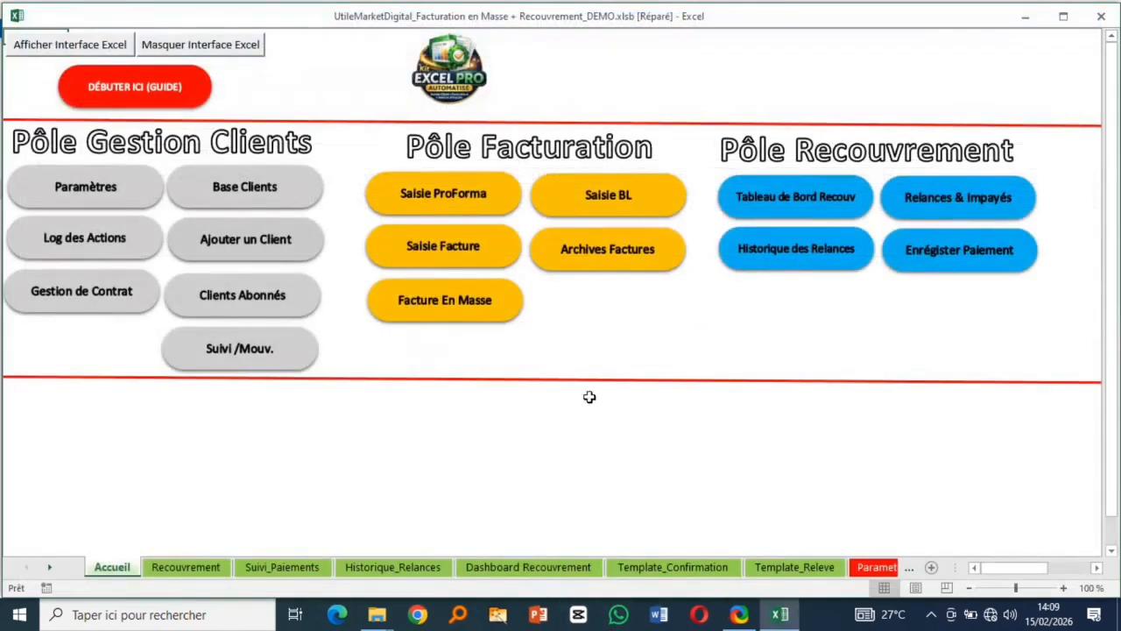
- Open Relances & Impayés and check BKG Services' five payment totals and 15/02/2026 dates
click(808, 254)
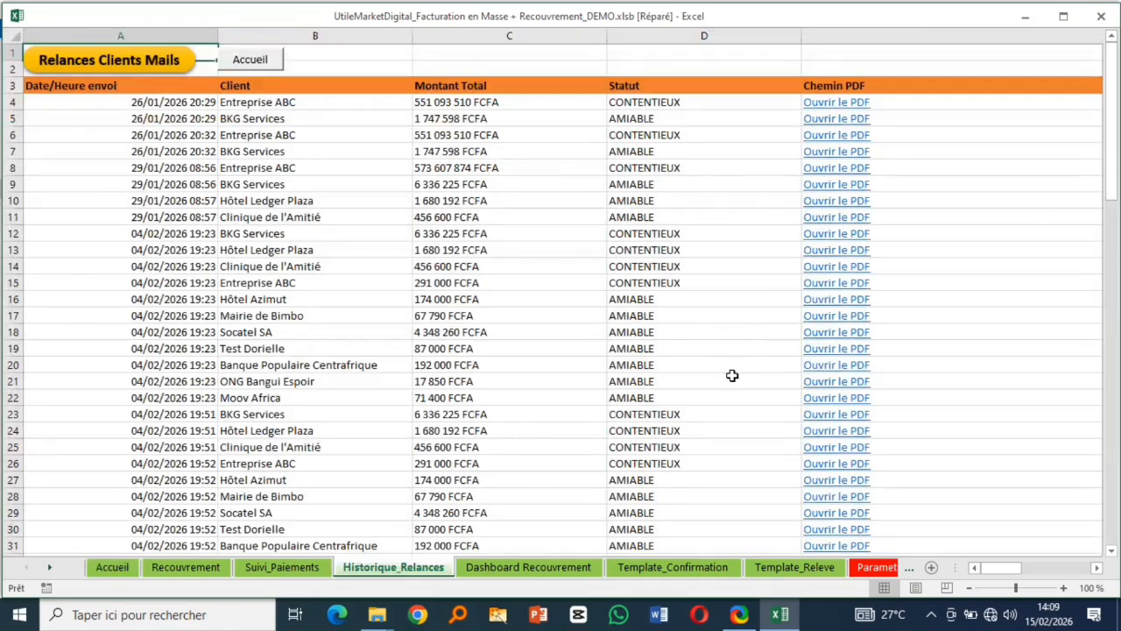
click(253, 61)
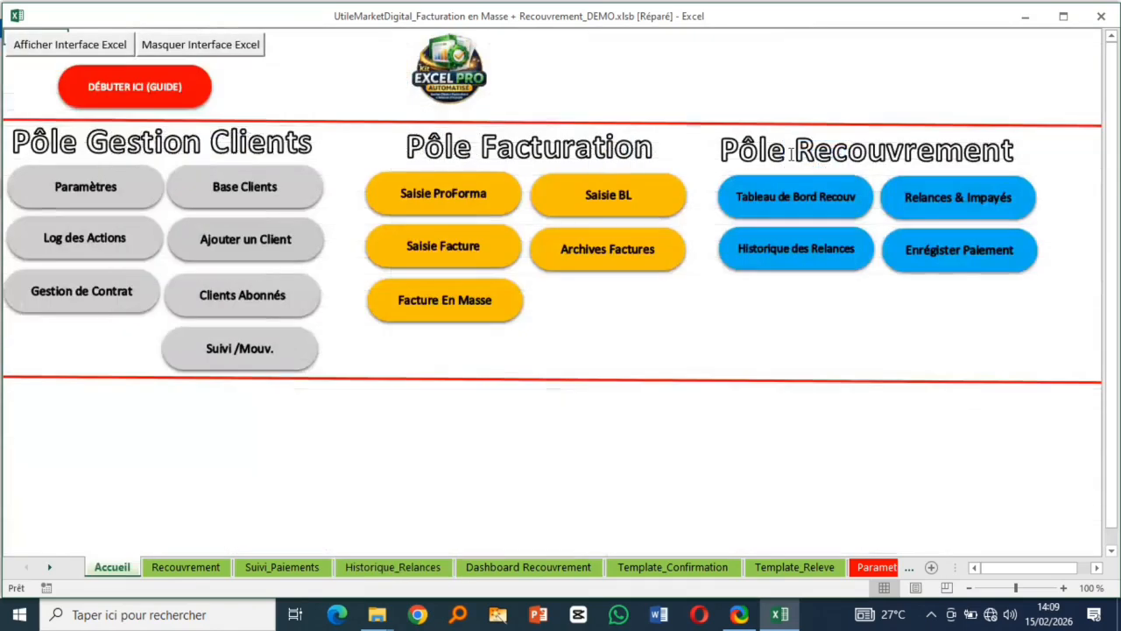
click(944, 199)
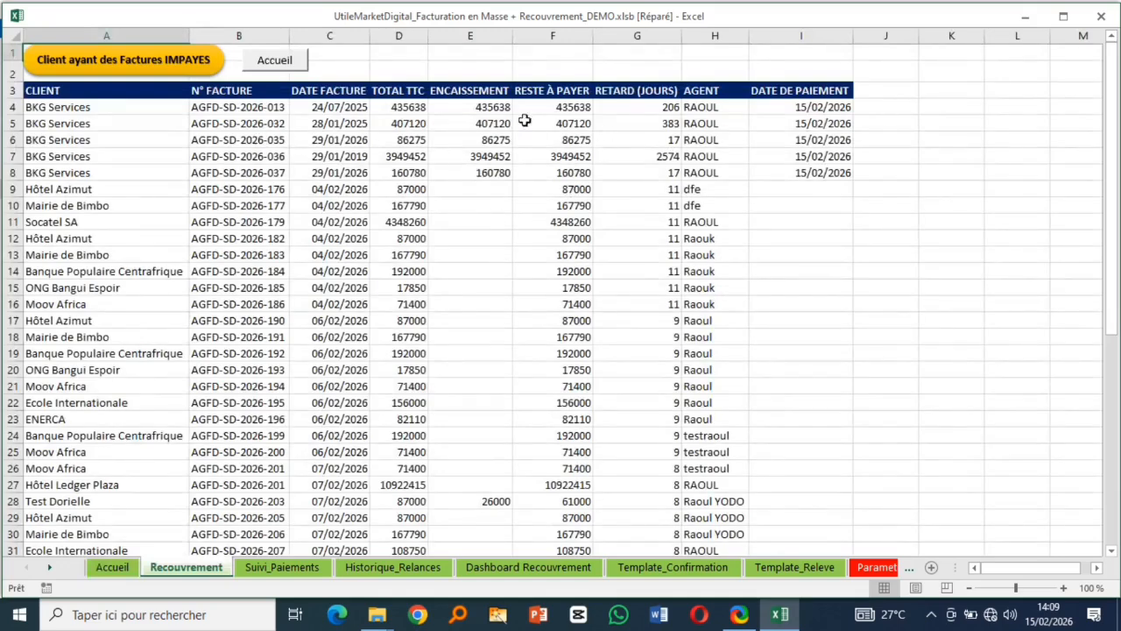
drag(493, 111, 500, 173)
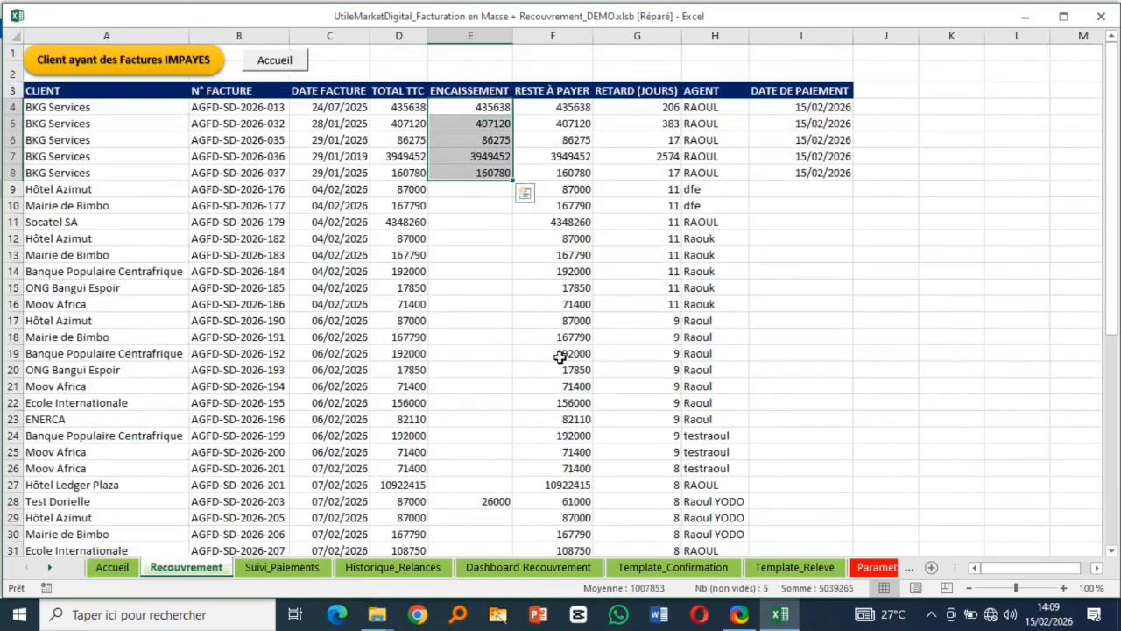
drag(824, 108, 833, 173)
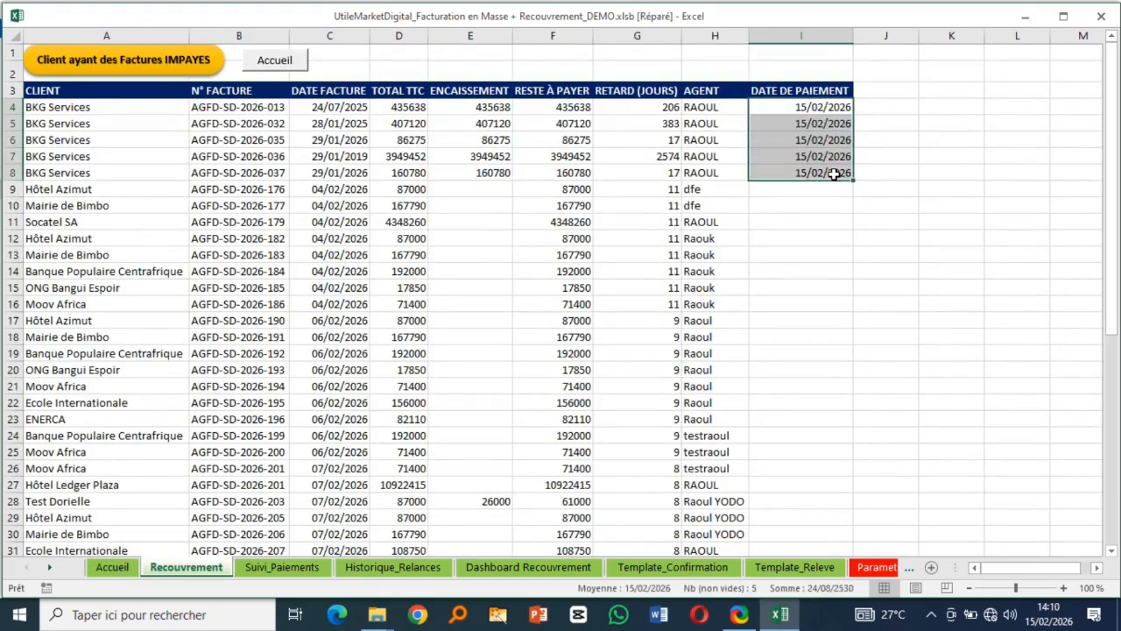
click(494, 502)
scroll(781, 415, down, 12)
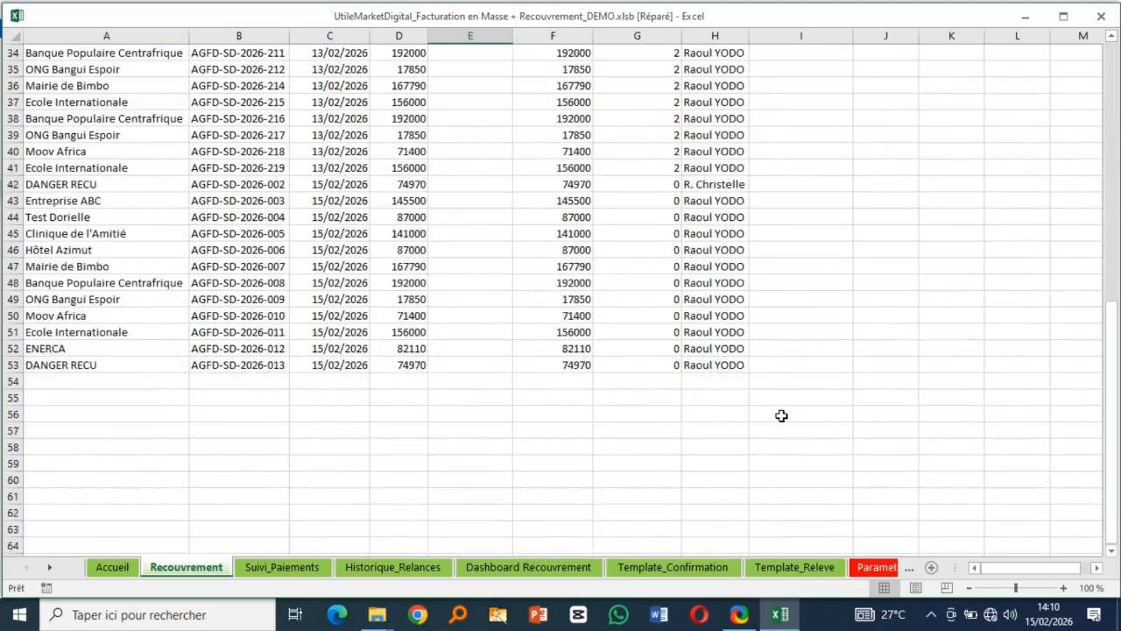
scroll(782, 415, up, 12)
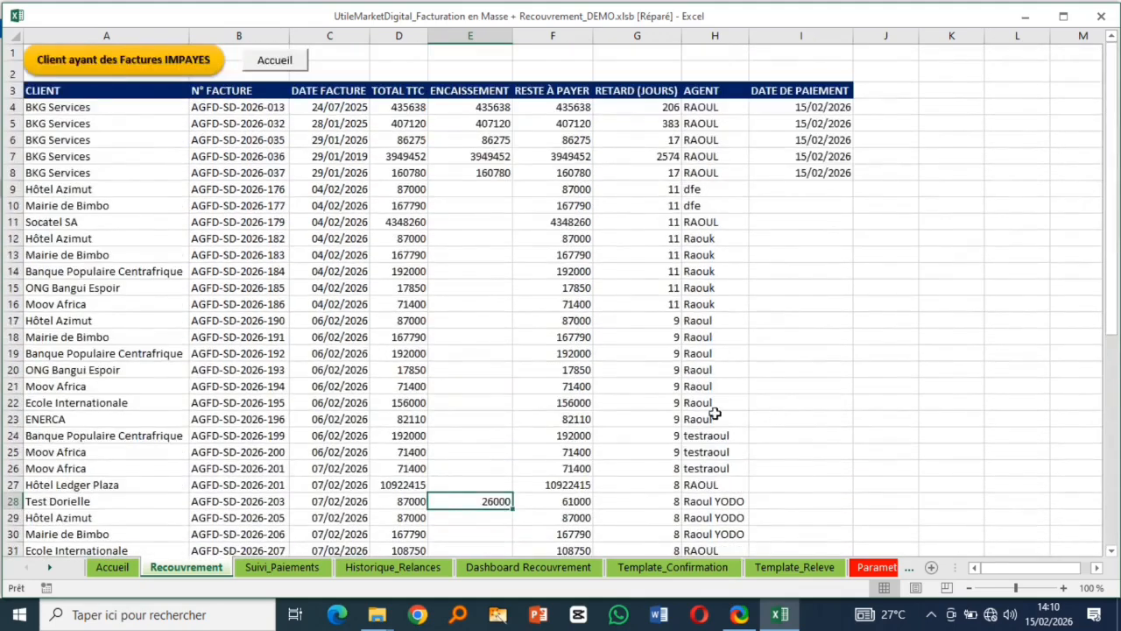
- Refresh the unpaid invoices list, acknowledge the 45 unpaid notice, and return to Accueil
click(161, 68)
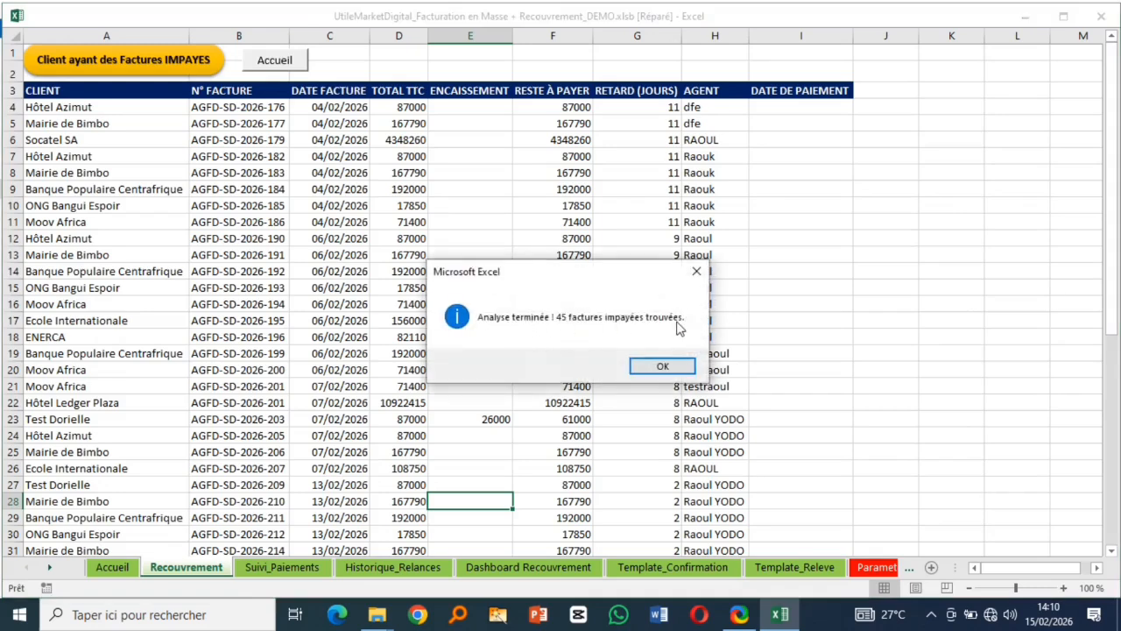
click(673, 366)
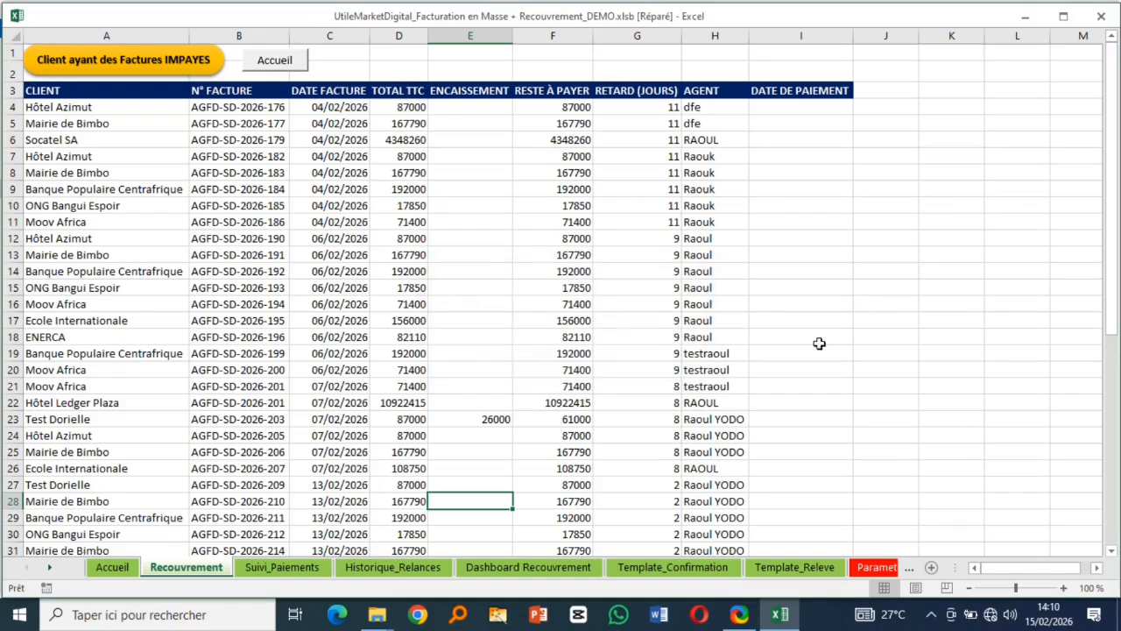
click(293, 67)
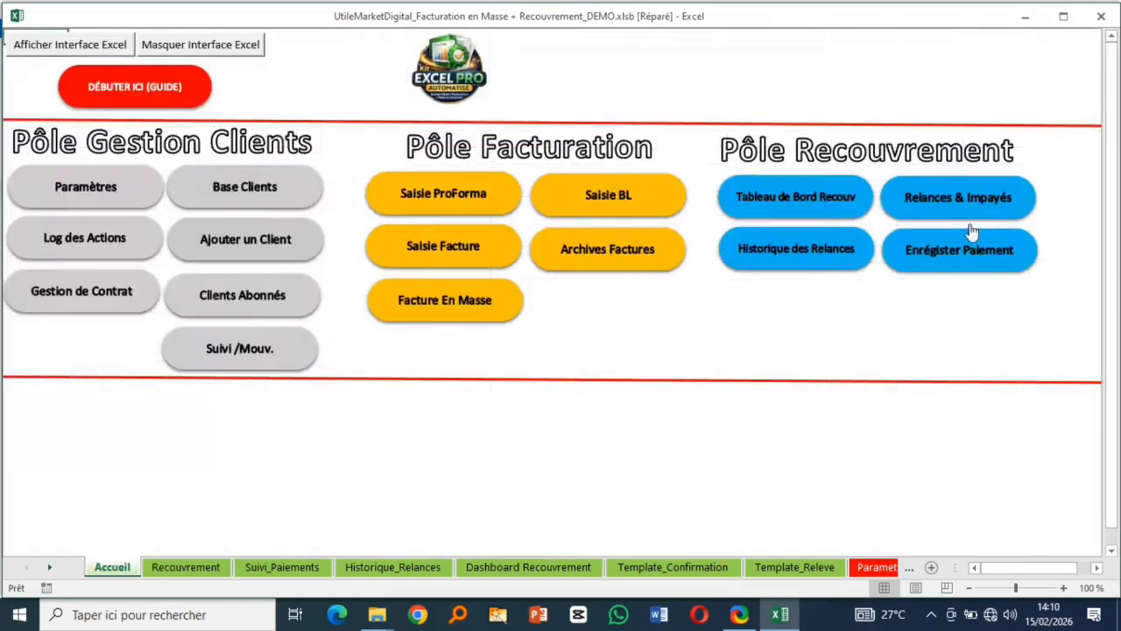
- Open Historique des Relances and browse early entries like the 29/01/2026 Hôtel Ledger Plaza reminder
click(794, 252)
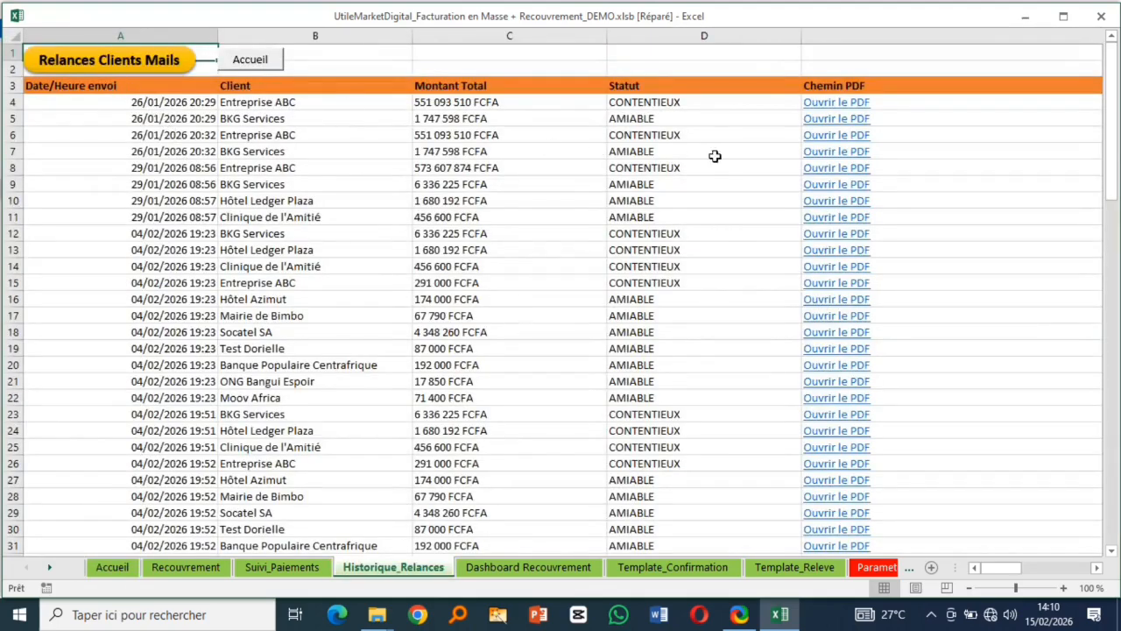
scroll(330, 303, down, 11)
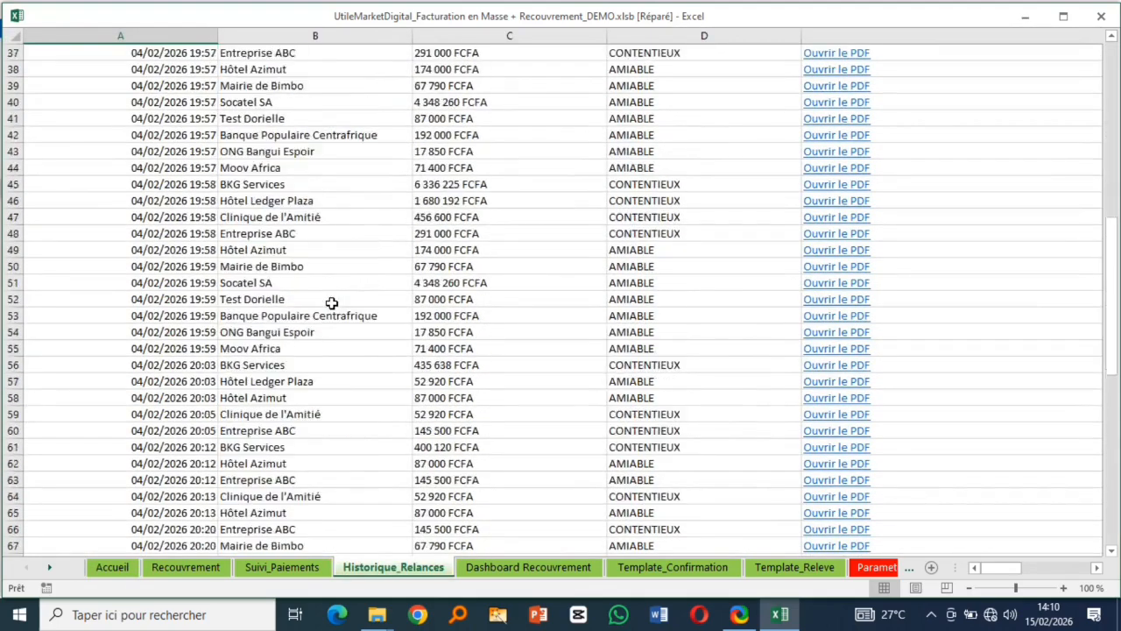
scroll(331, 303, down, 9)
scroll(331, 303, up, 11)
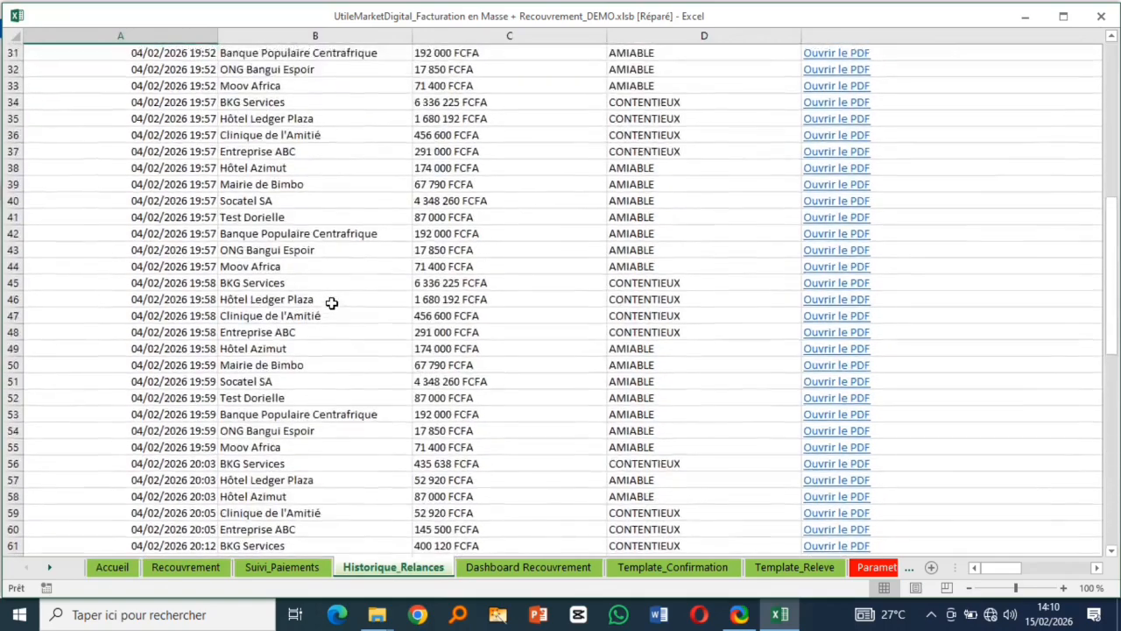
scroll(331, 303, up, 10)
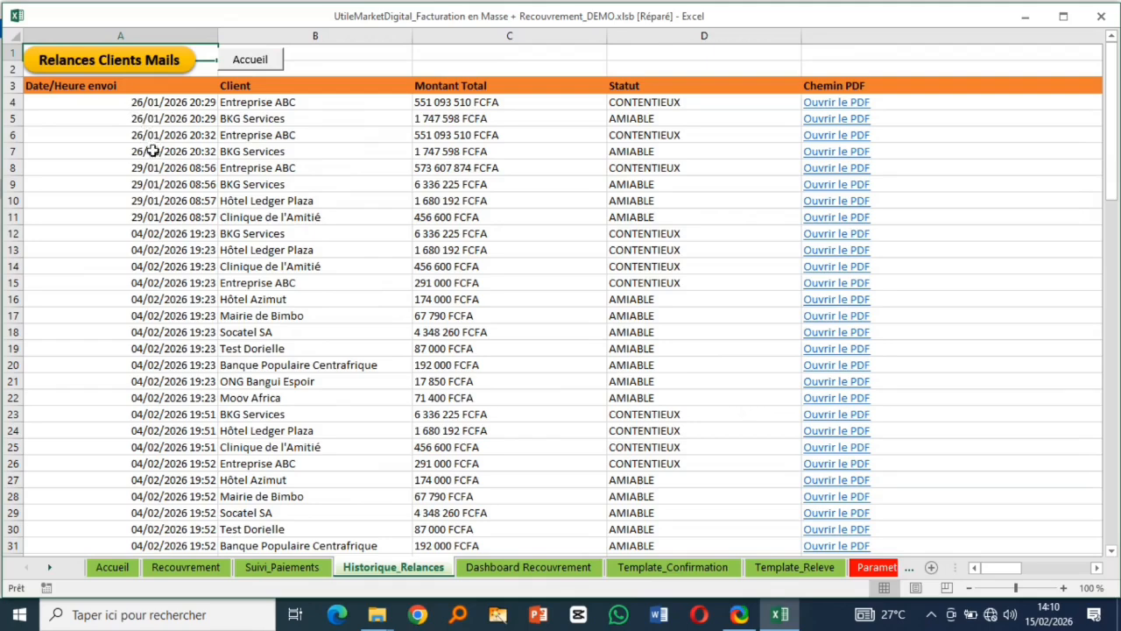
click(147, 250)
click(145, 201)
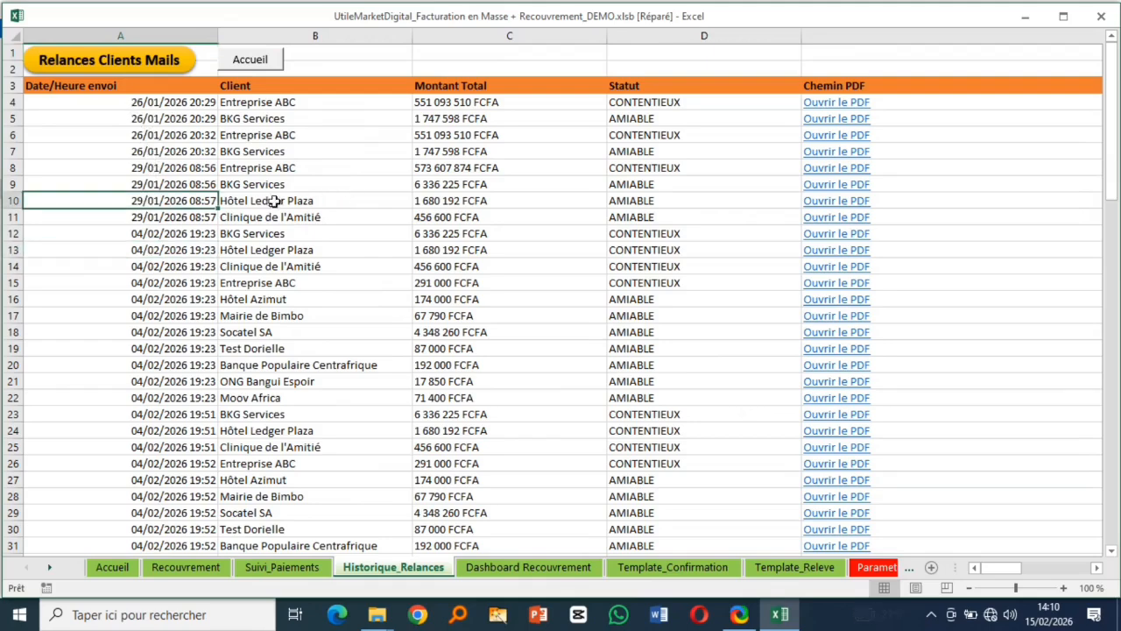
- Check the latest reminder entries, then bring up the Relances Clients Mails window
scroll(180, 284, down, 3)
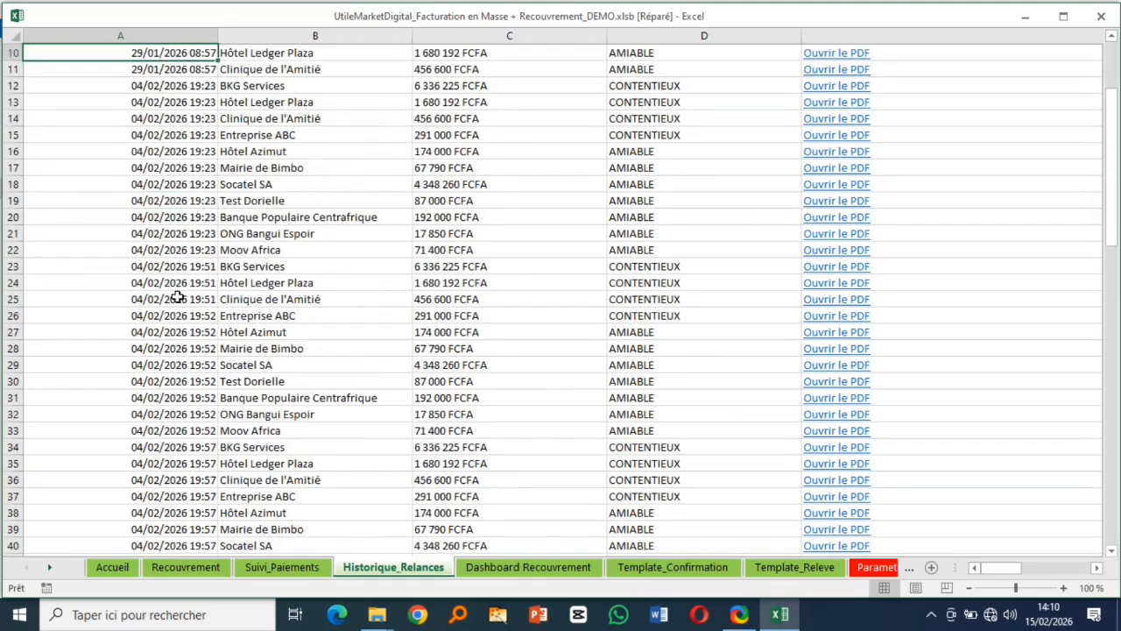
scroll(178, 303, down, 15)
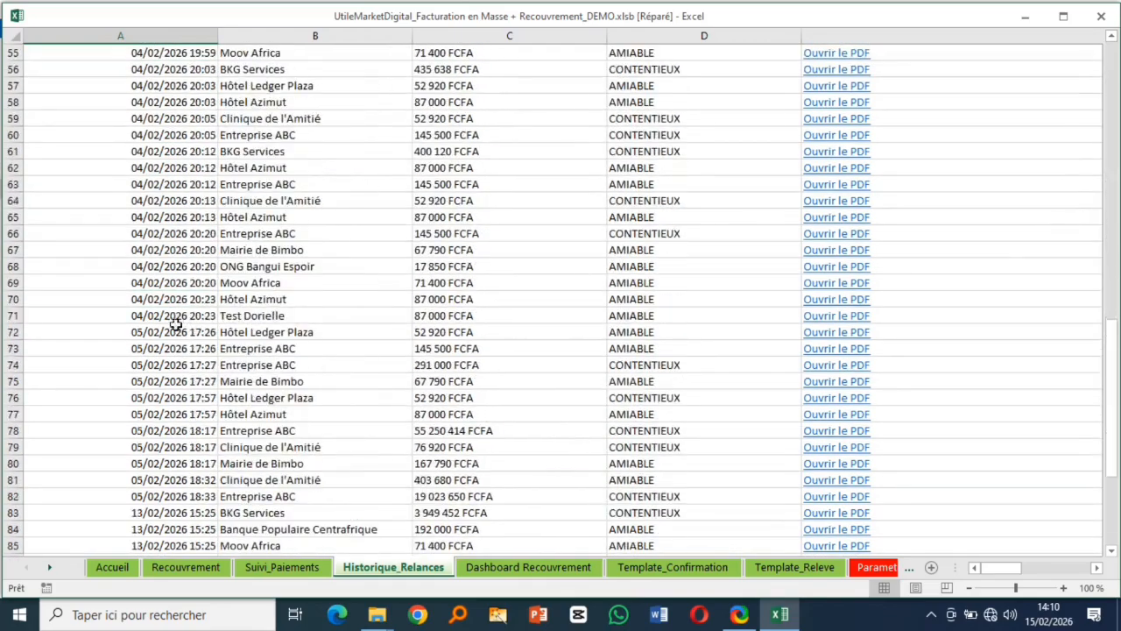
scroll(175, 342, down, 11)
click(150, 205)
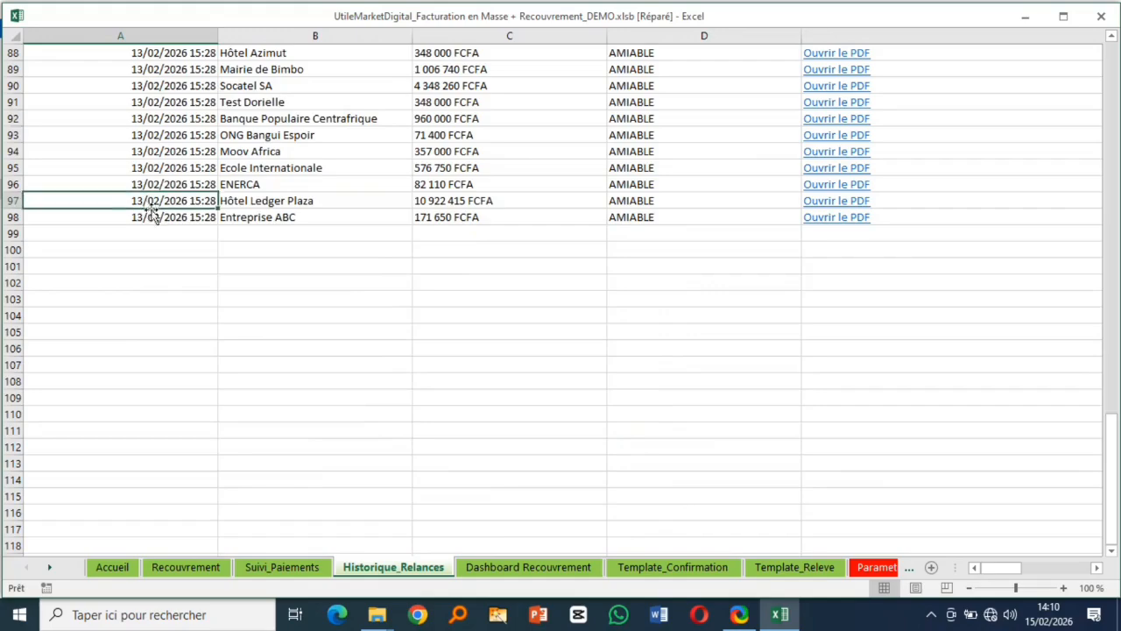
scroll(226, 258, up, 20)
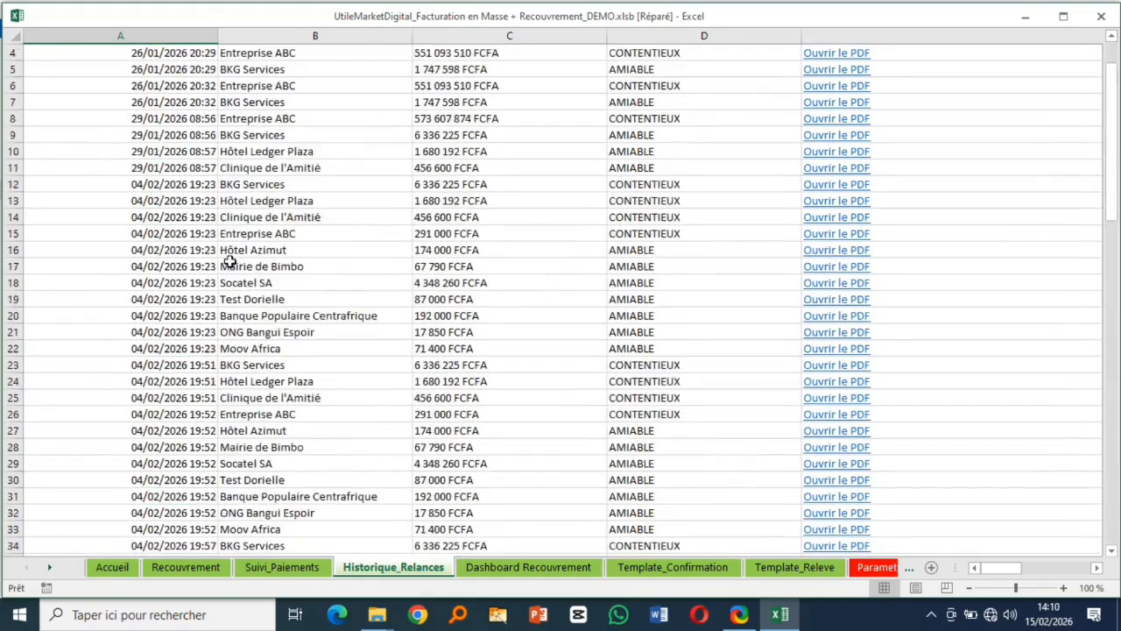
scroll(229, 261, up, 1)
click(98, 65)
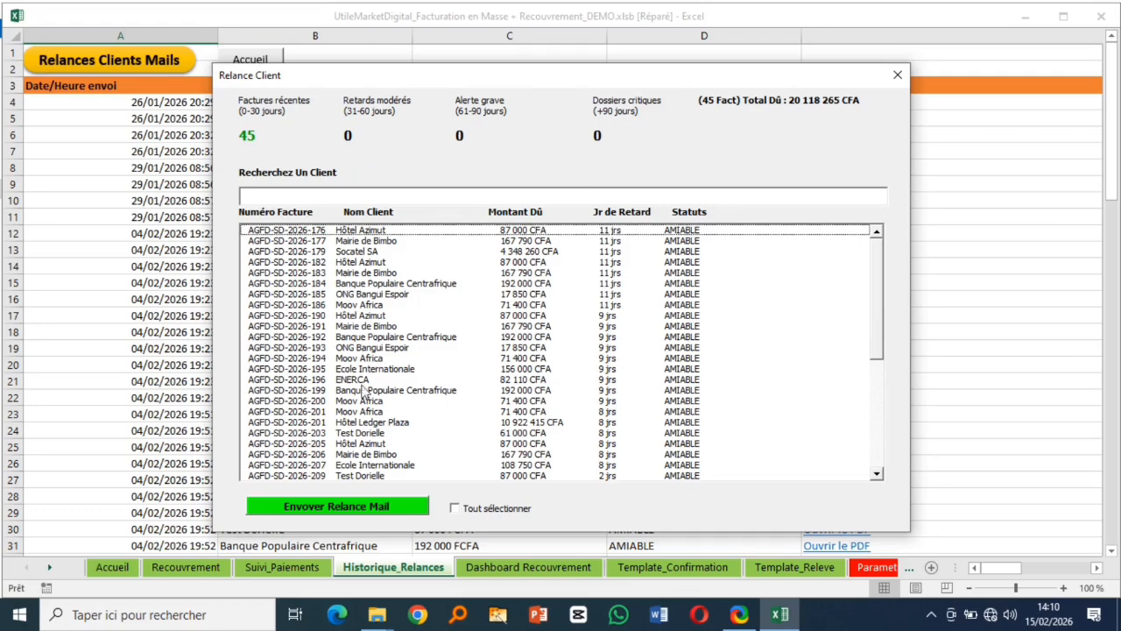
- Select only invoices 179, 192, 200 and 205 in the reminder list
click(456, 508)
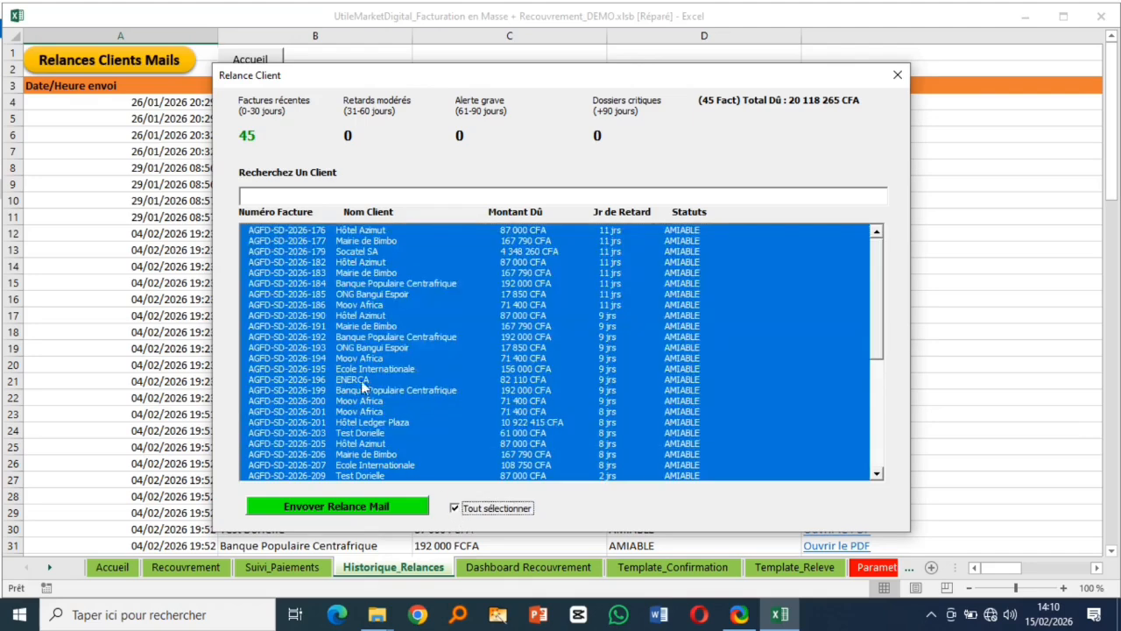
click(289, 316)
click(291, 379)
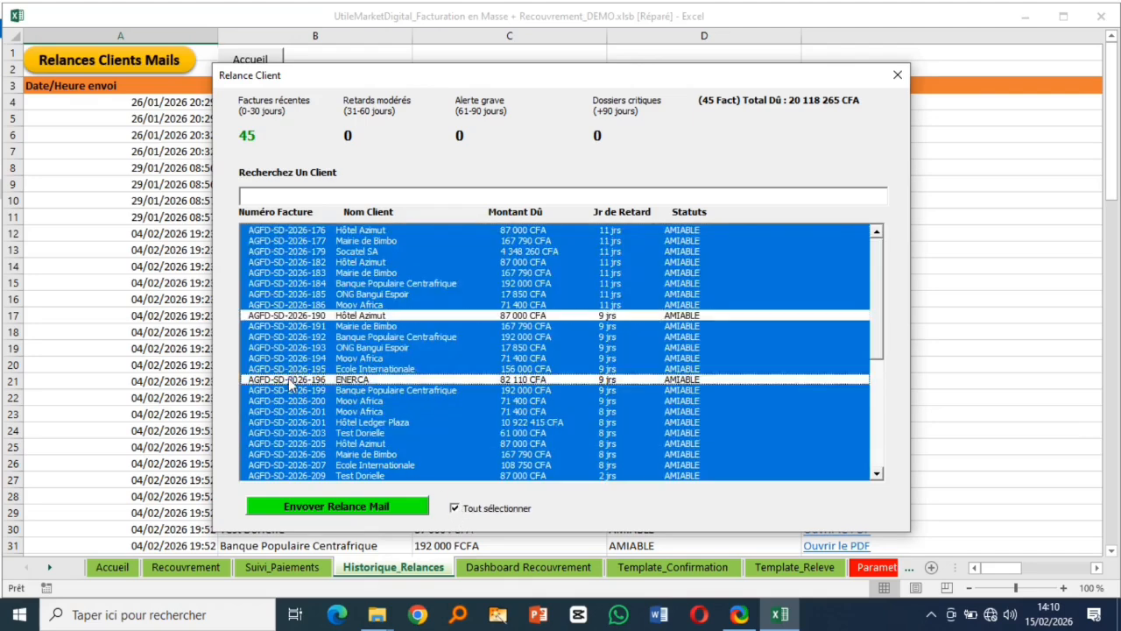
click(300, 251)
click(455, 508)
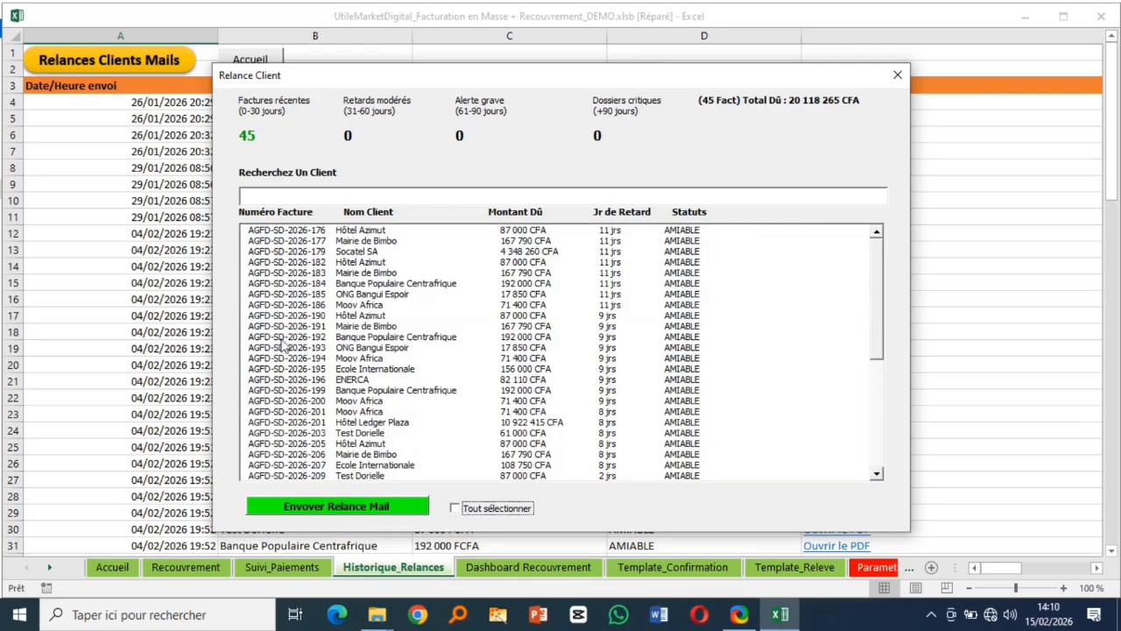
click(285, 338)
click(296, 401)
click(409, 443)
click(311, 253)
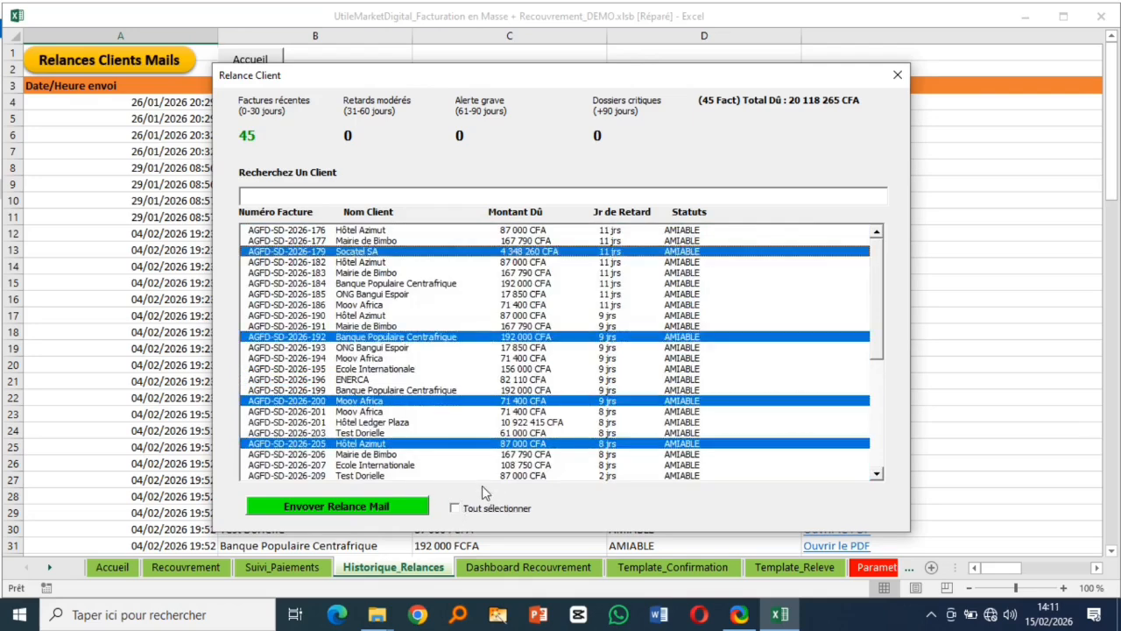
- Send reminder e-mails for the chosen invoices as previews, and acknowledge completion
click(346, 508)
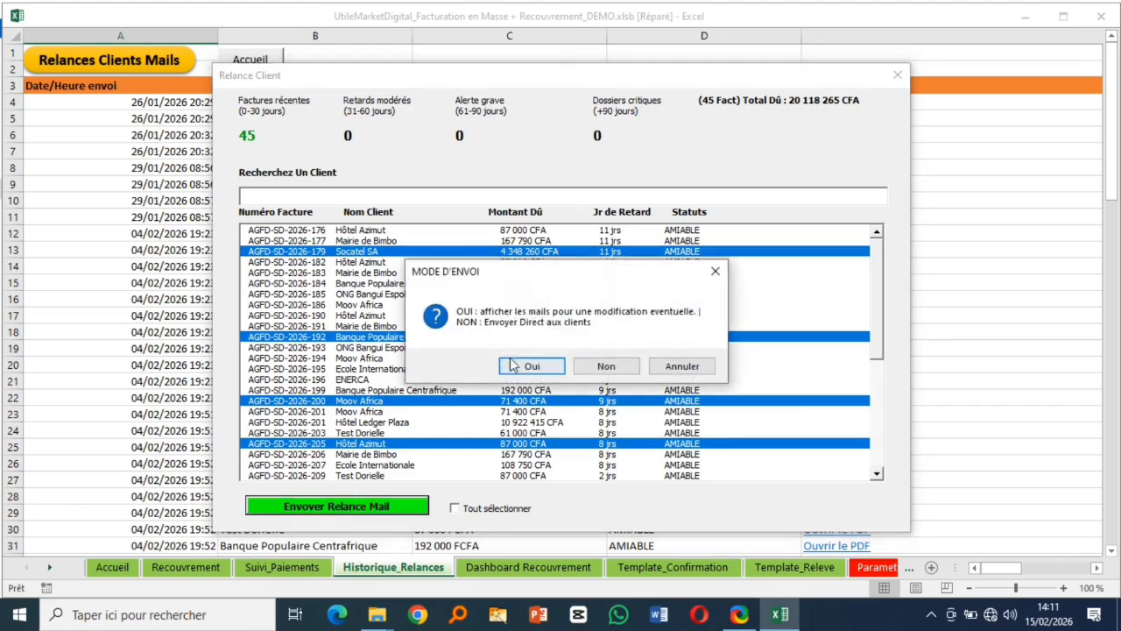
click(544, 369)
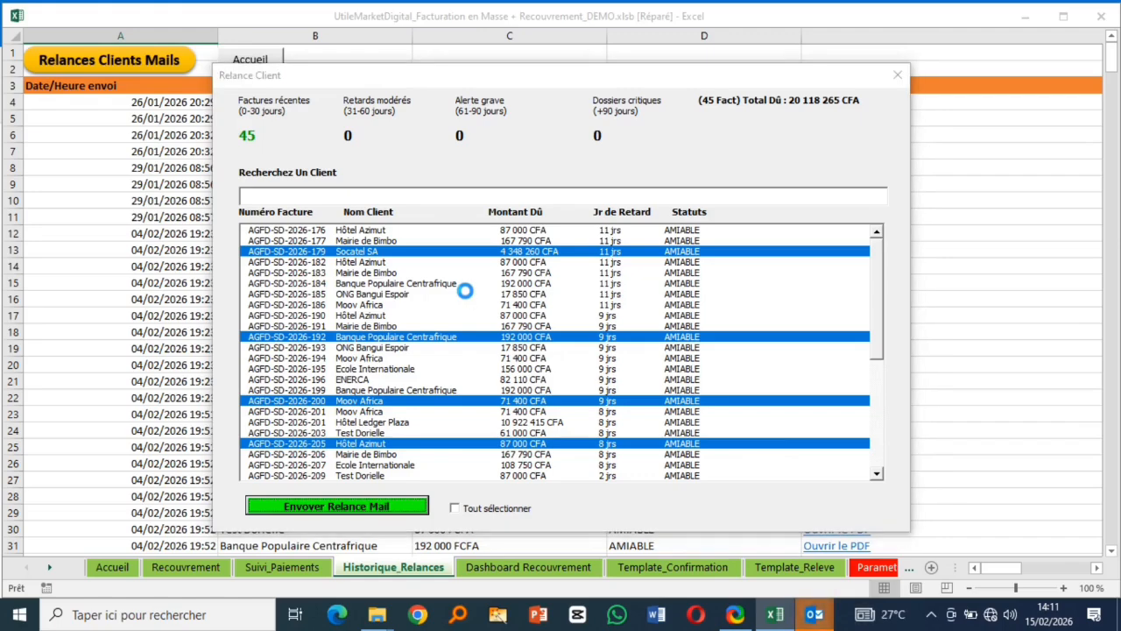
click(599, 366)
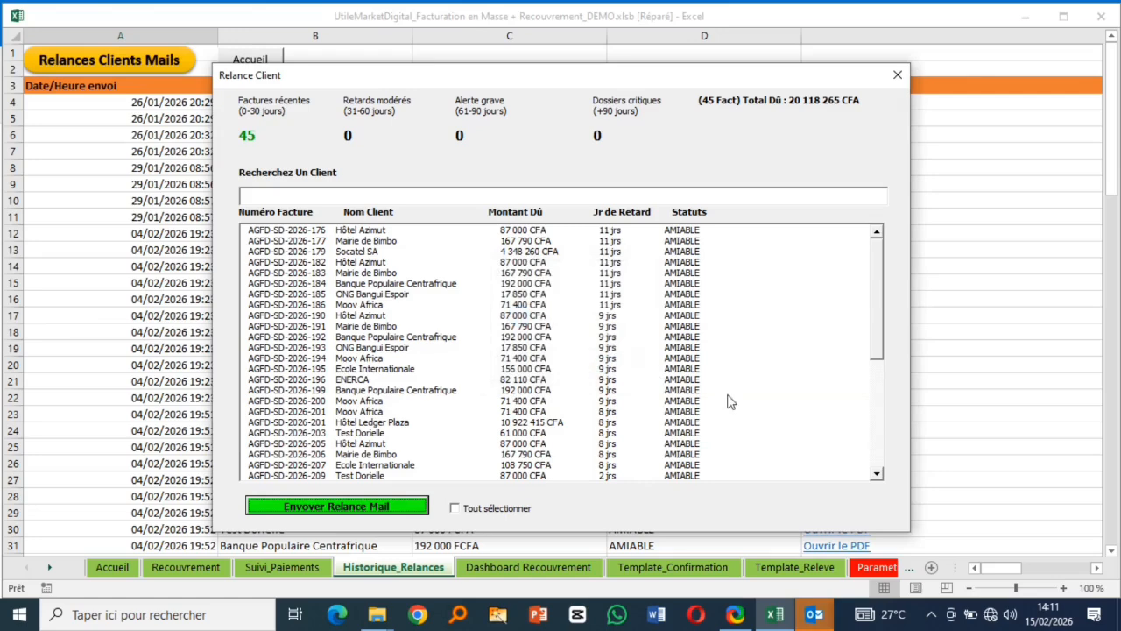
- Review the Hôtel Azimut draft's reminder PDF, then close the draft without saving
mouse_move(821, 613)
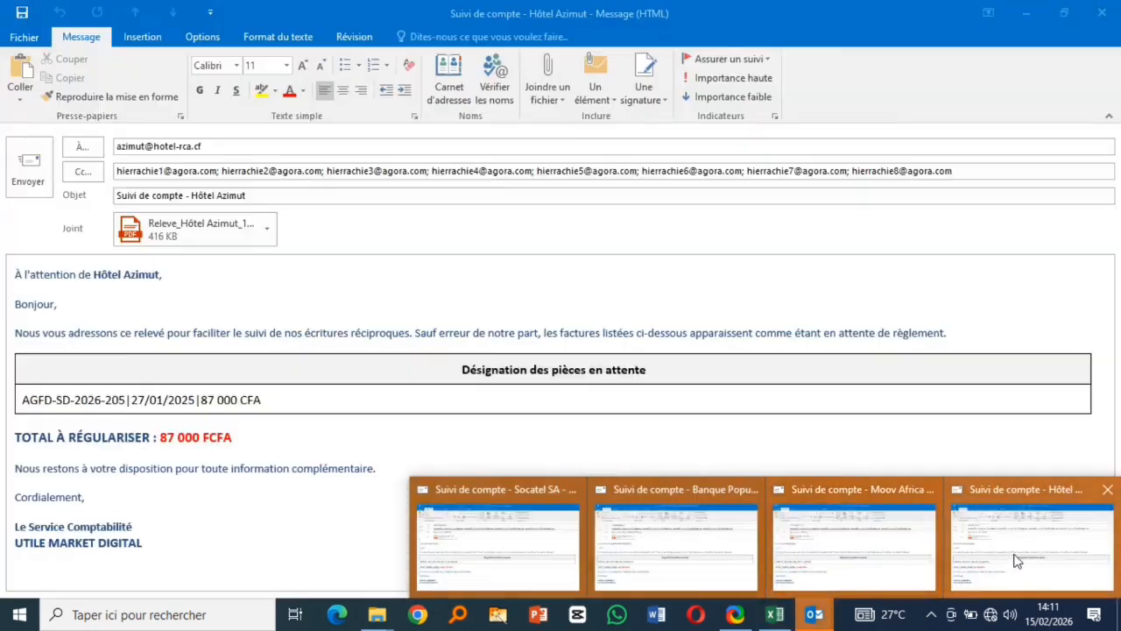
click(1029, 539)
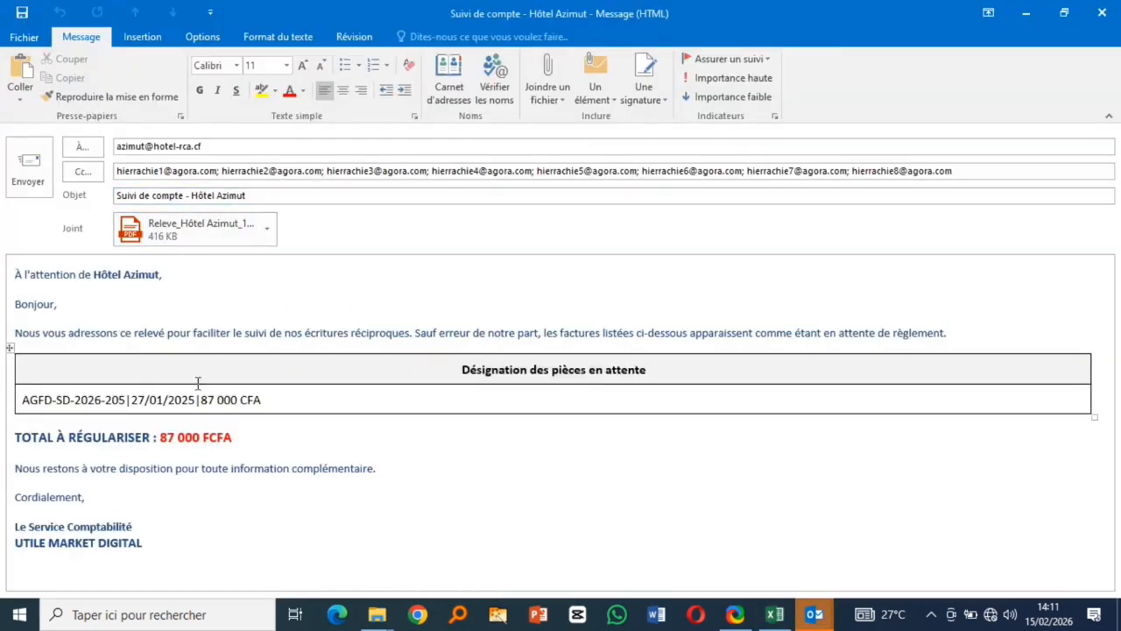
double_click(222, 238)
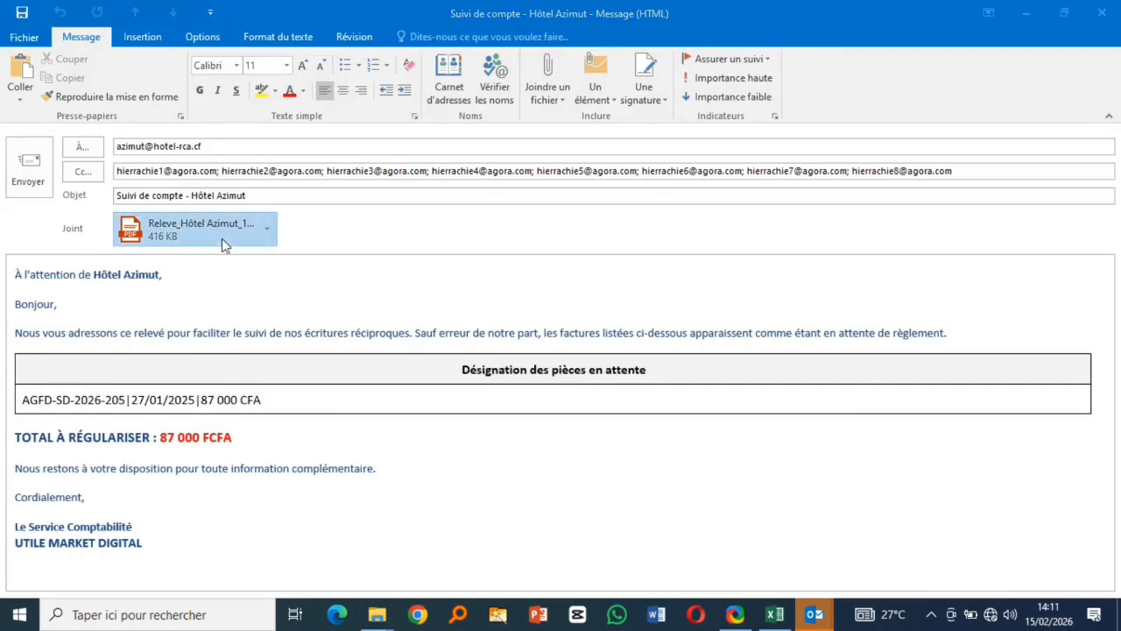
click(417, 340)
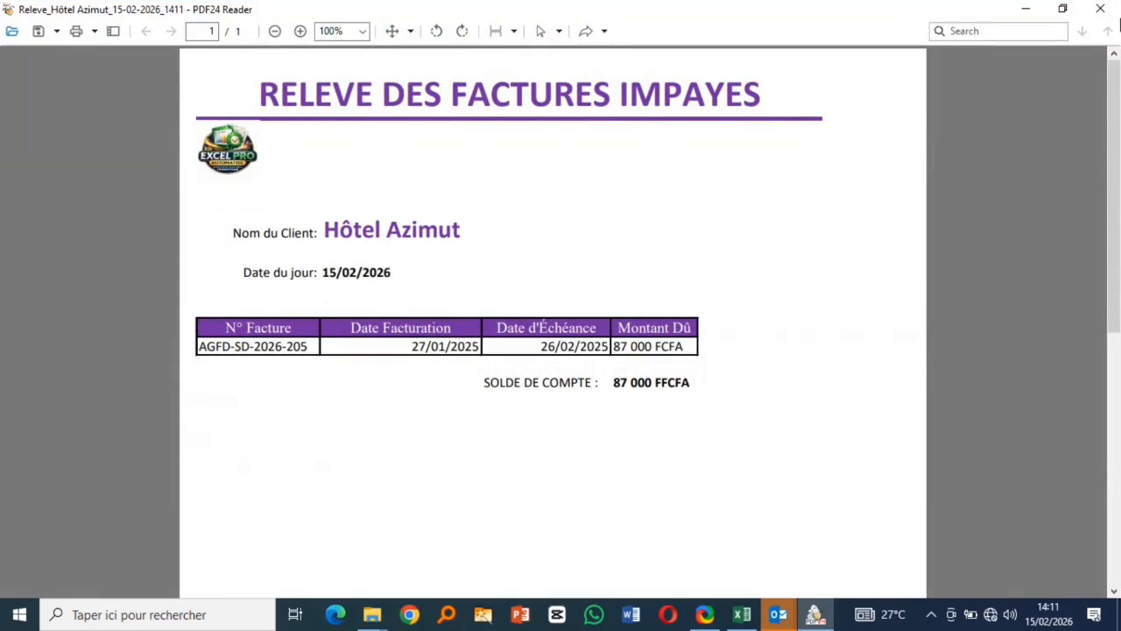
click(1100, 9)
click(1102, 12)
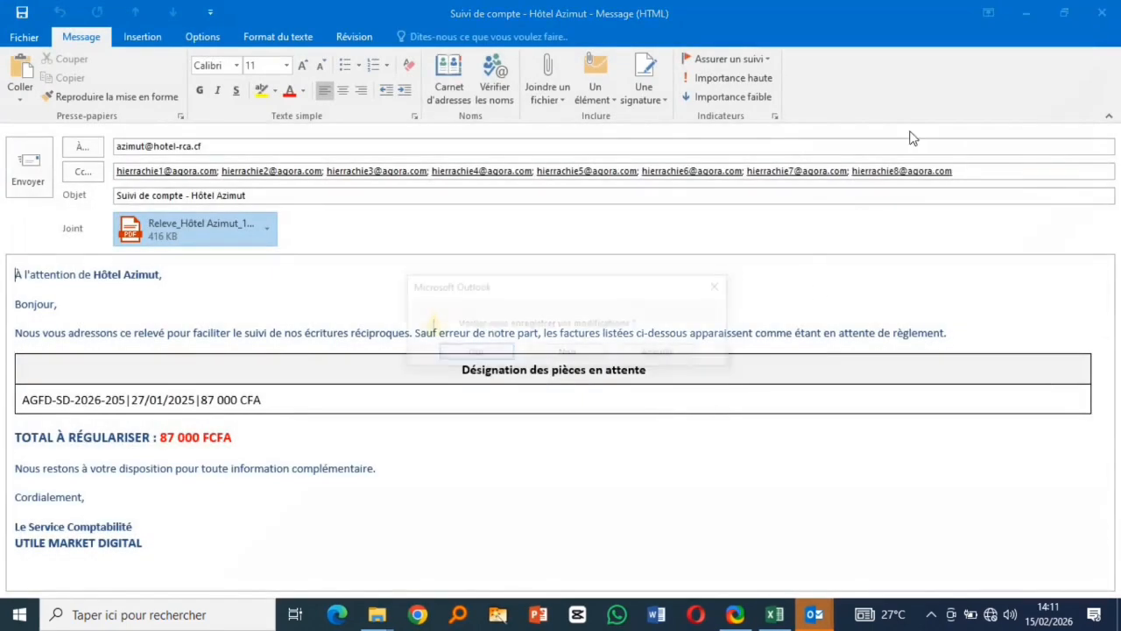
click(567, 352)
- Review the Moov Africa draft's 71 400 FCFA statement PDF, then close the draft unsaved
mouse_move(815, 615)
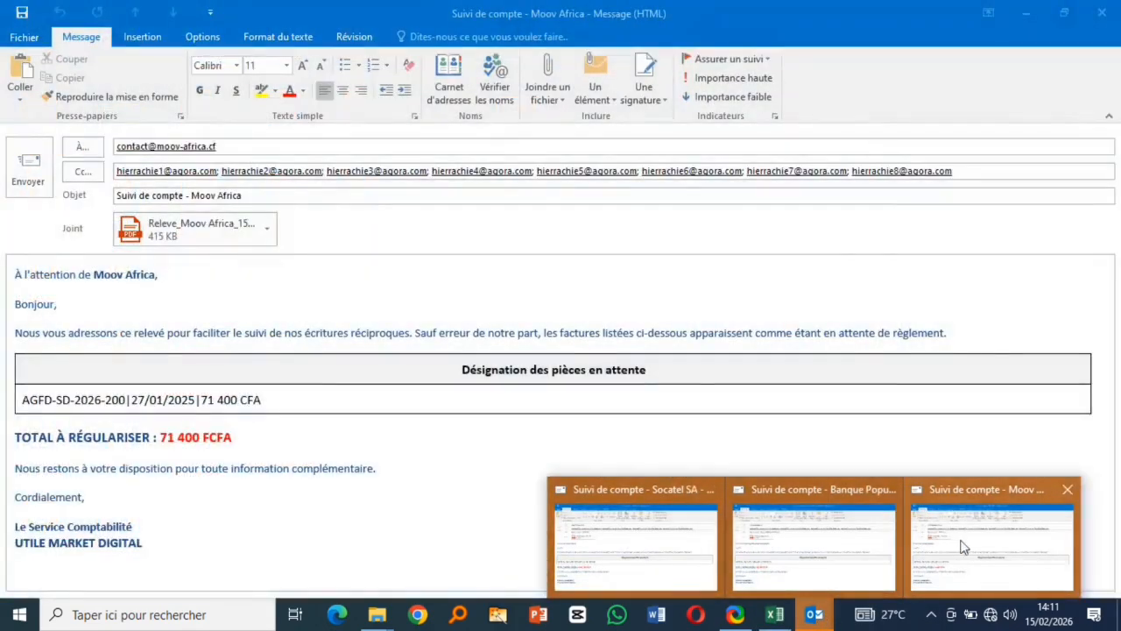
click(963, 543)
double_click(197, 229)
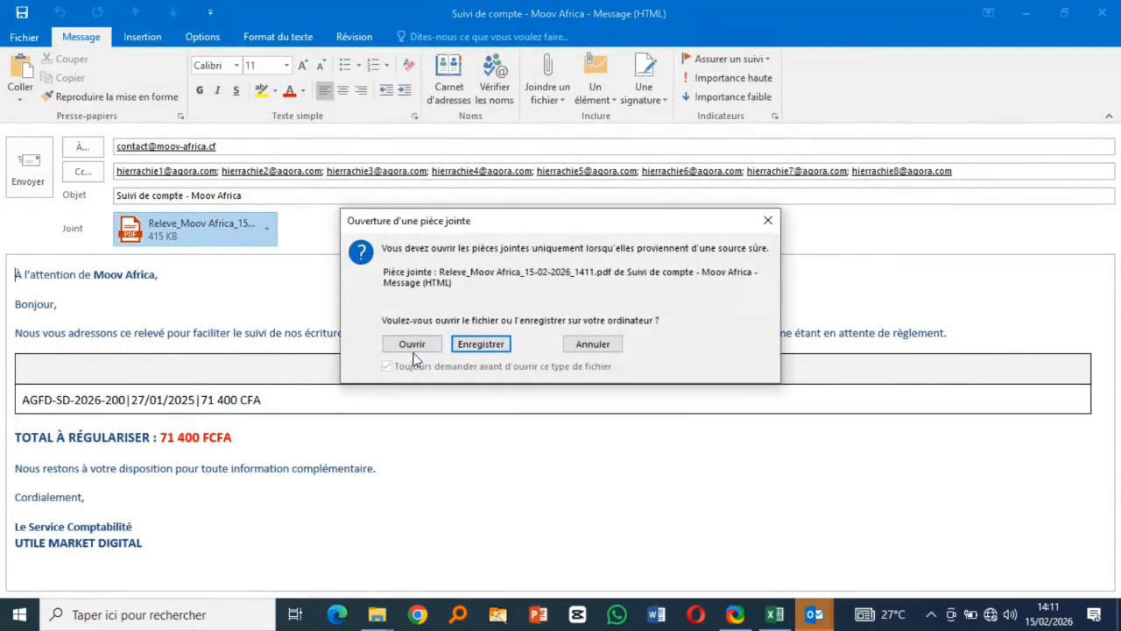
click(409, 351)
scroll(453, 386, down, 3)
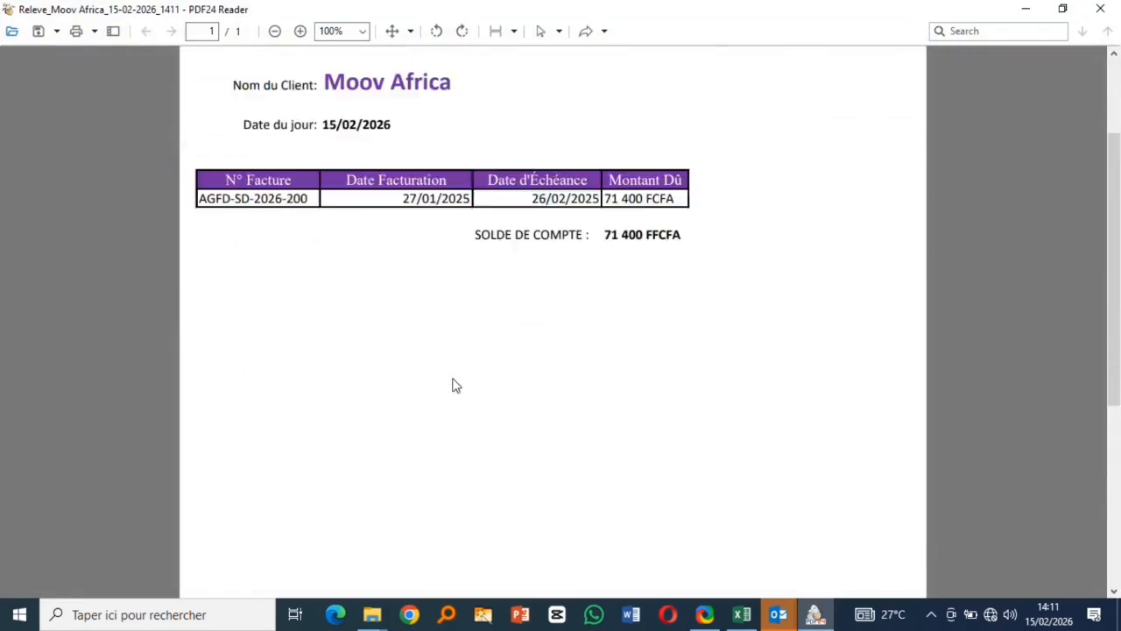
scroll(455, 382, up, 1)
click(1116, 8)
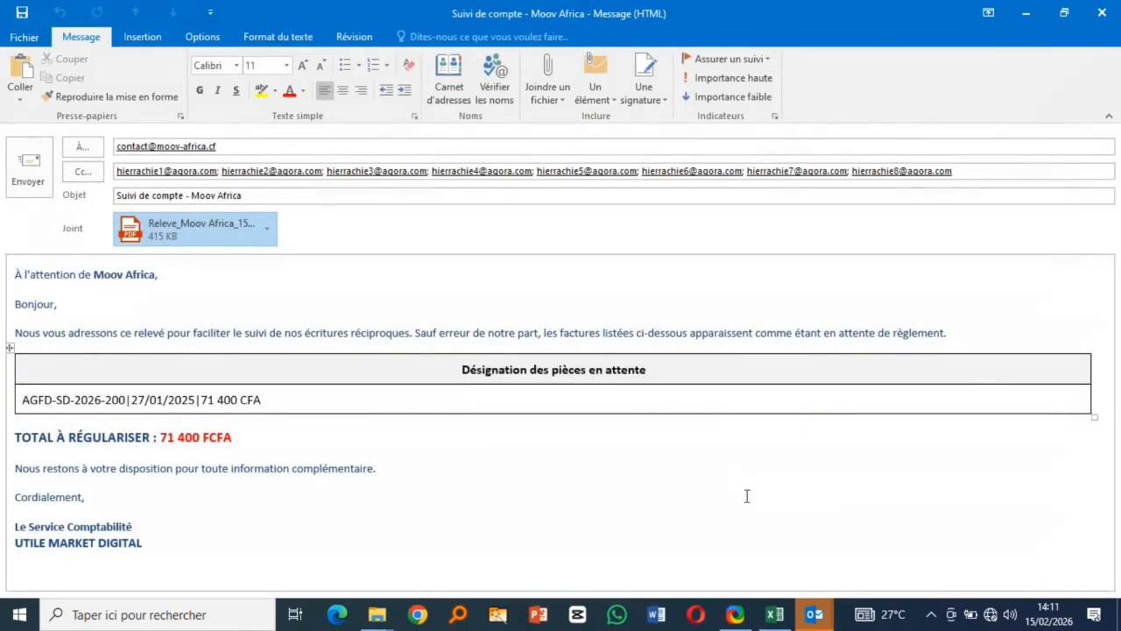
click(1104, 10)
click(566, 356)
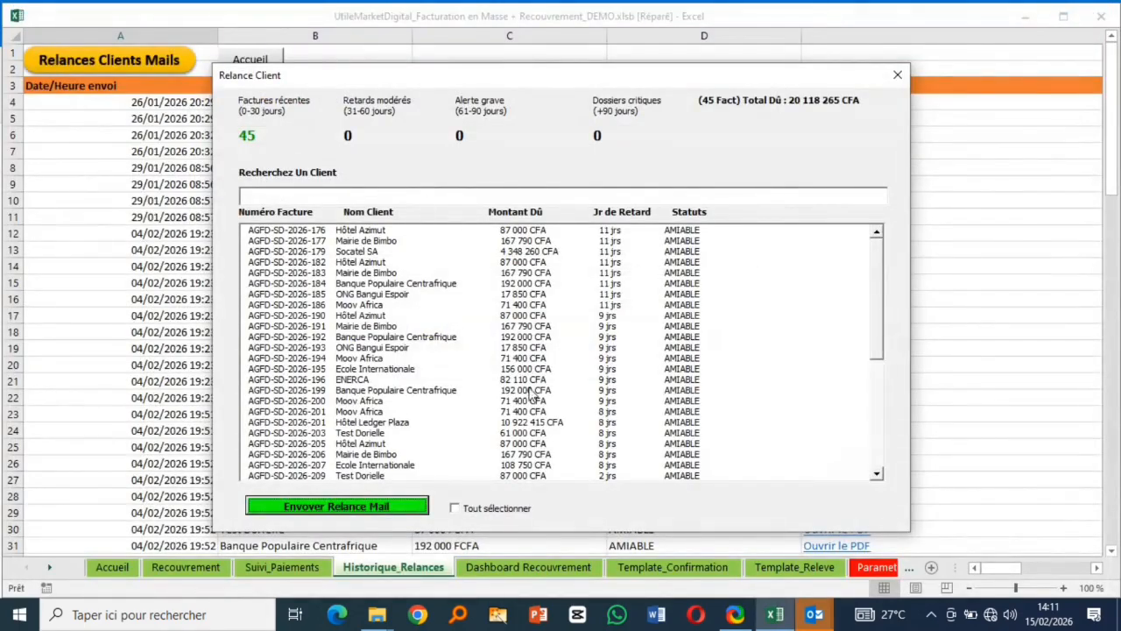
- Tick three more invoices in the reminder list, then close the Relance Client form
click(333, 371)
click(289, 359)
click(298, 433)
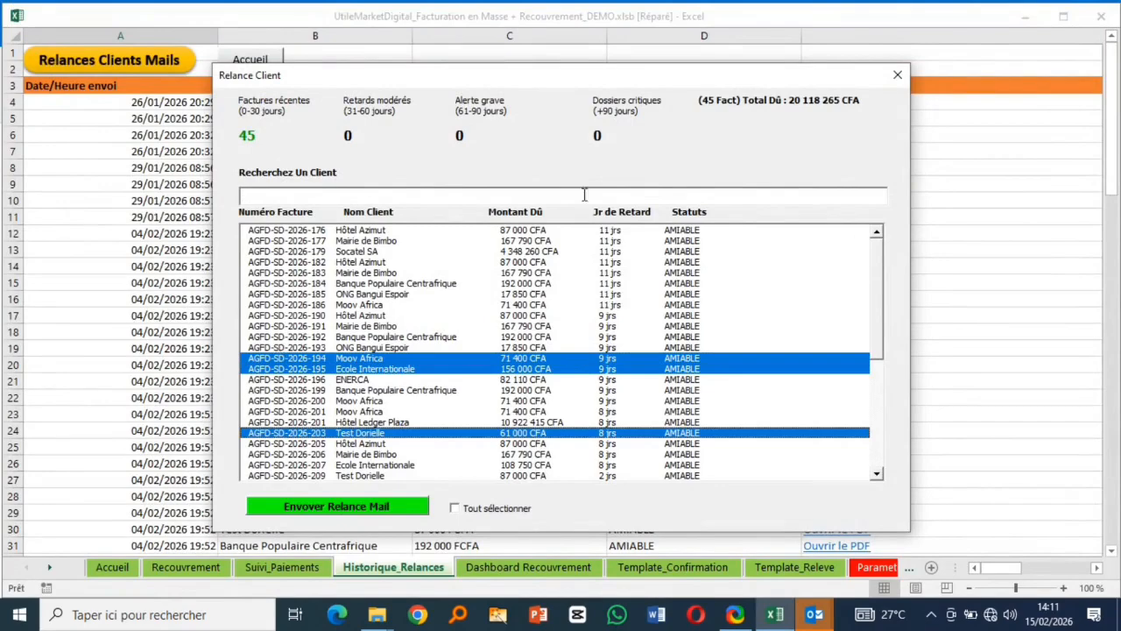
click(896, 77)
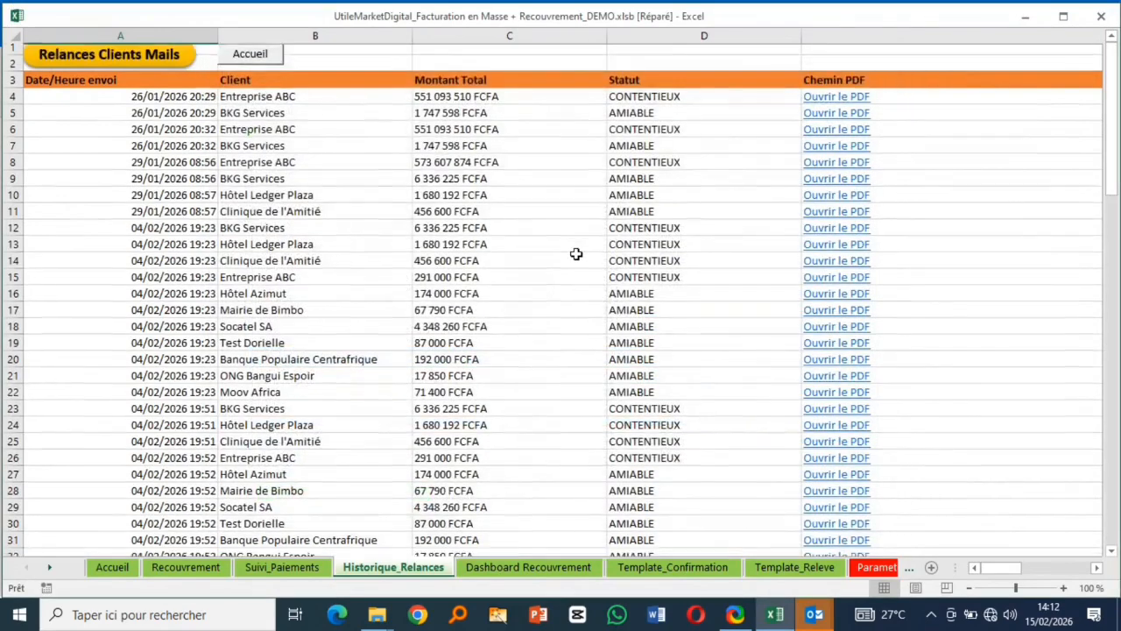
- Select the four new 15/02/2026 14:11 reminder rows in Historique_Relances
scroll(578, 251, down, 17)
scroll(578, 253, down, 14)
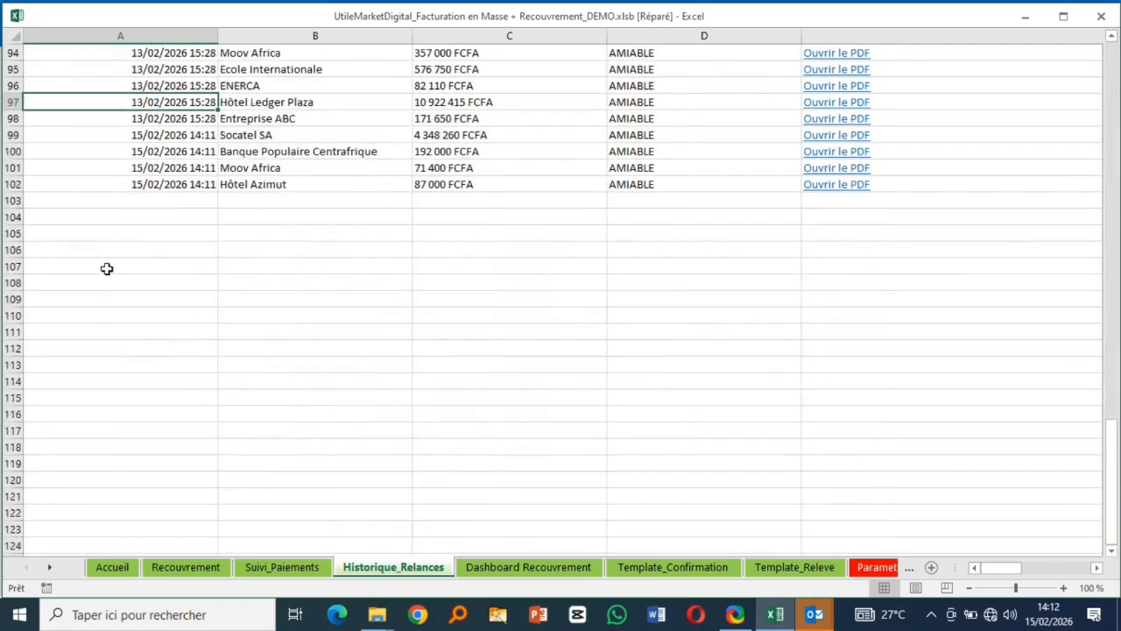
scroll(172, 207, up, 1)
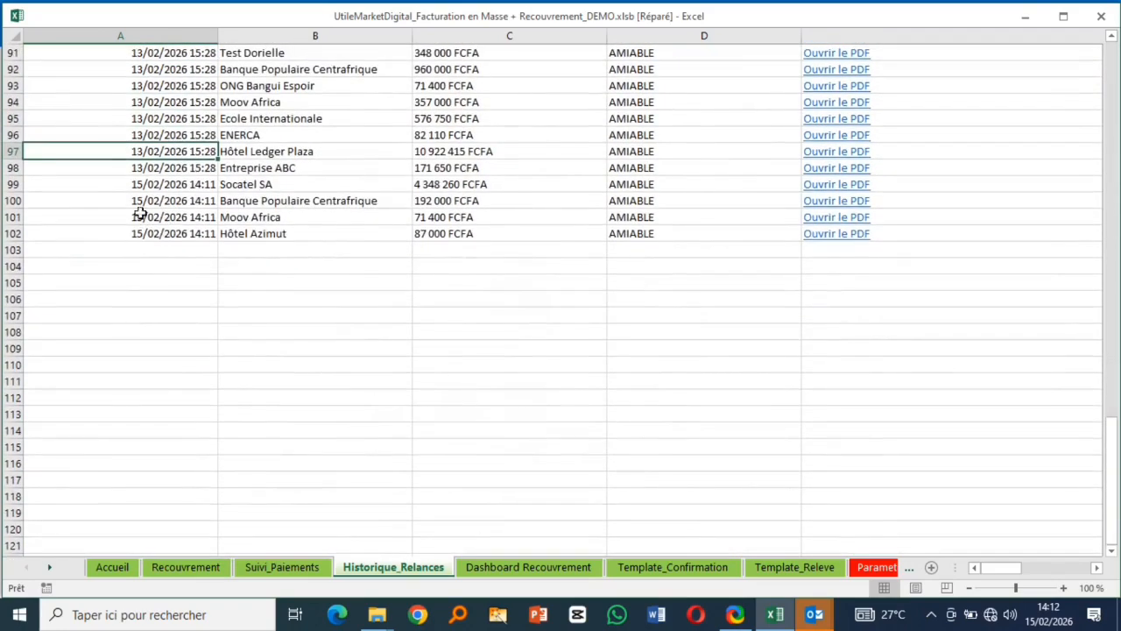
drag(13, 183, 17, 226)
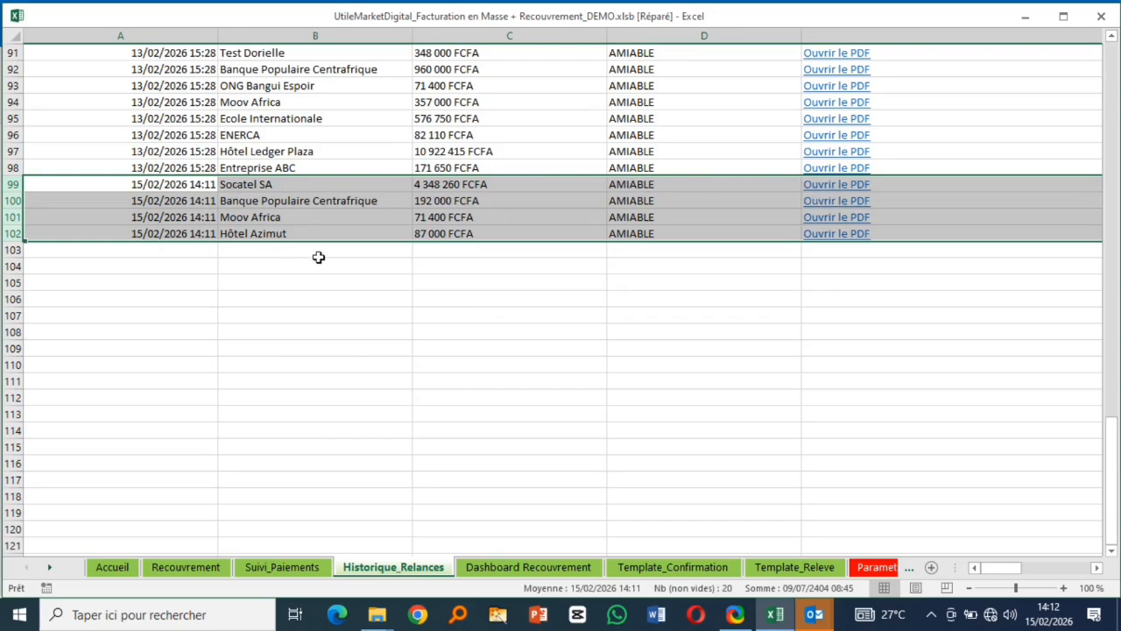
scroll(318, 256, up, 3)
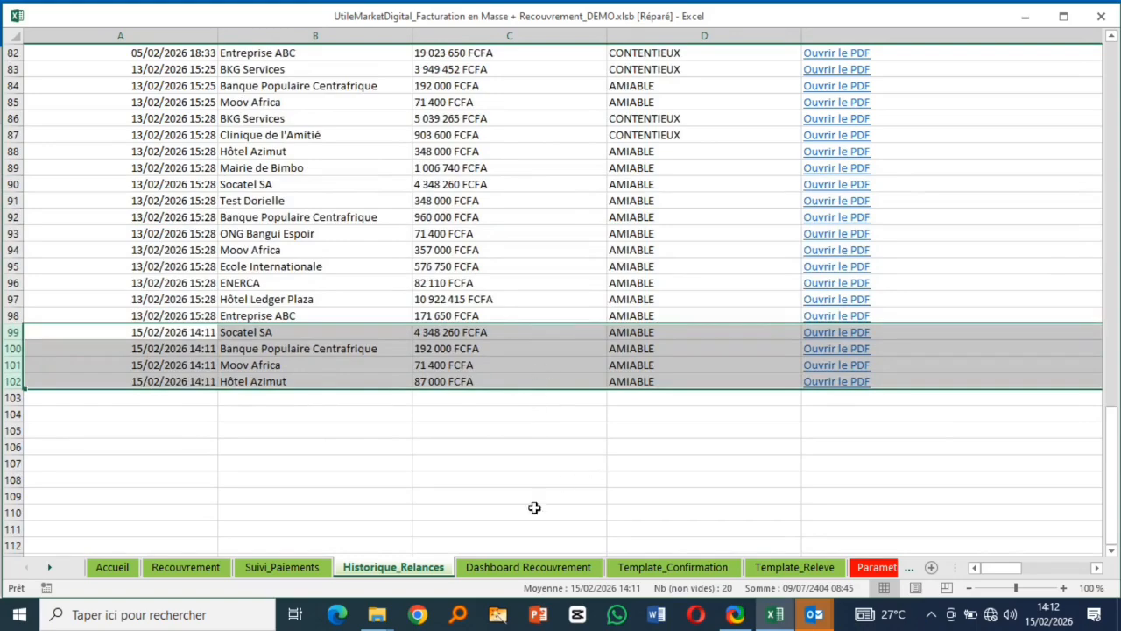
scroll(483, 354, up, 20)
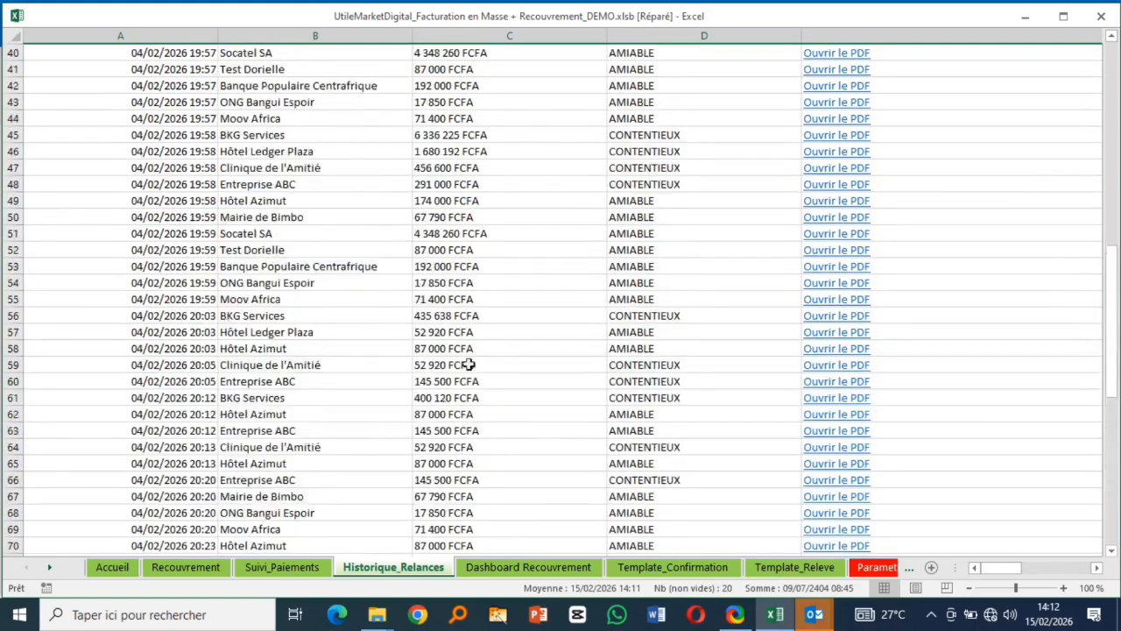
- Go from Accueil to the reminder history sheet and back to Accueil
click(250, 61)
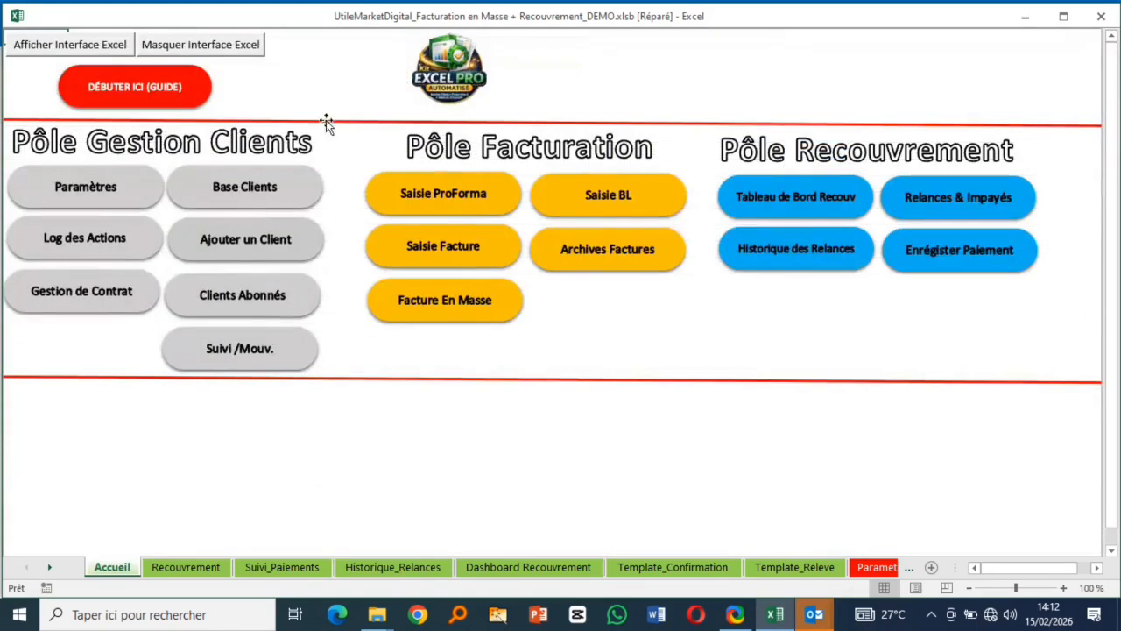
click(830, 255)
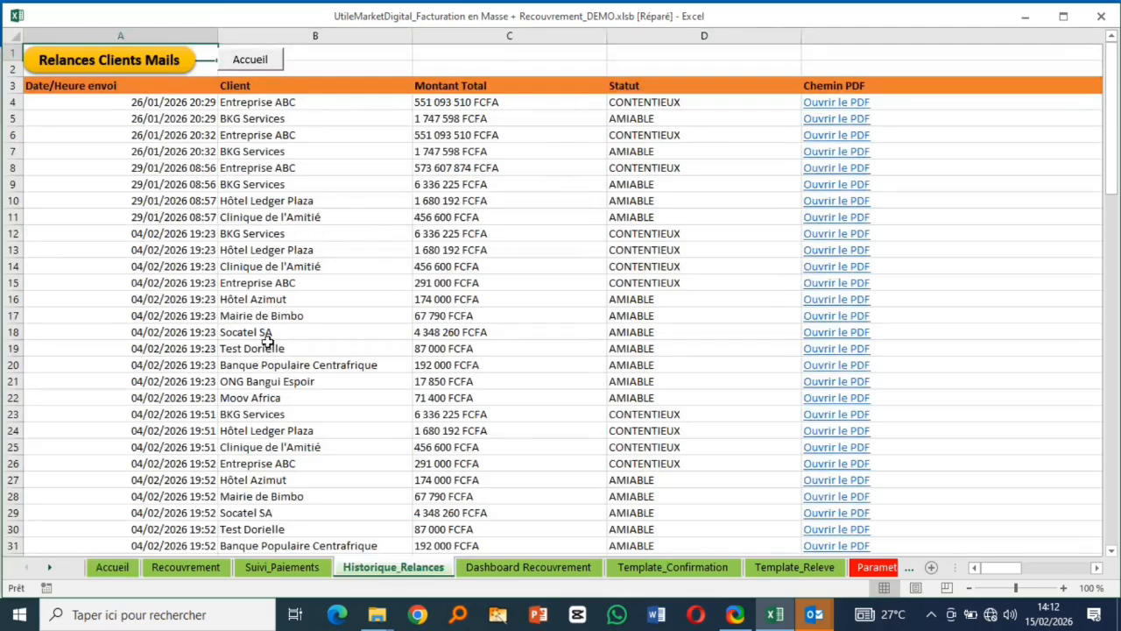
click(257, 68)
- Open the payment form for Mairie de Bimbo, close it, then run Relances & Impayés (45 unpaid)
click(924, 267)
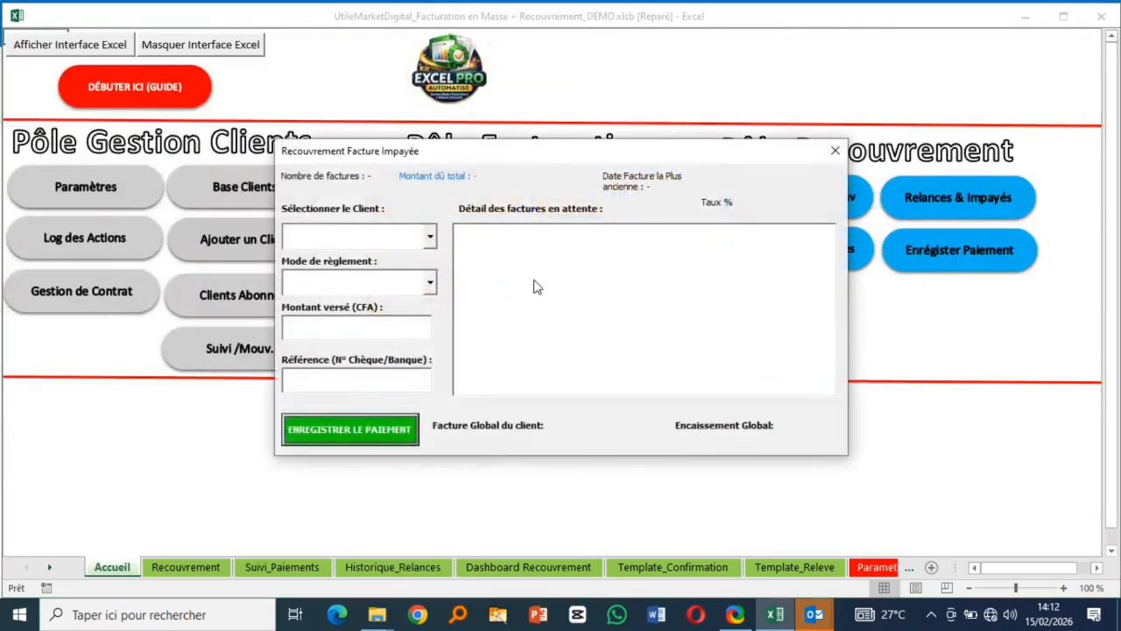
click(430, 237)
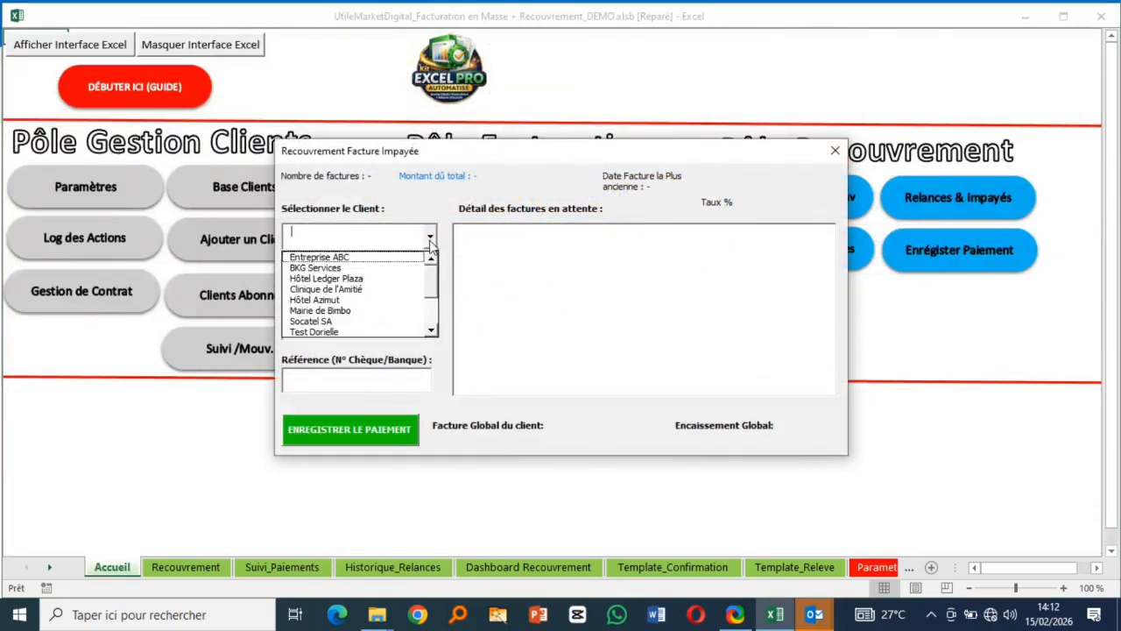
click(345, 311)
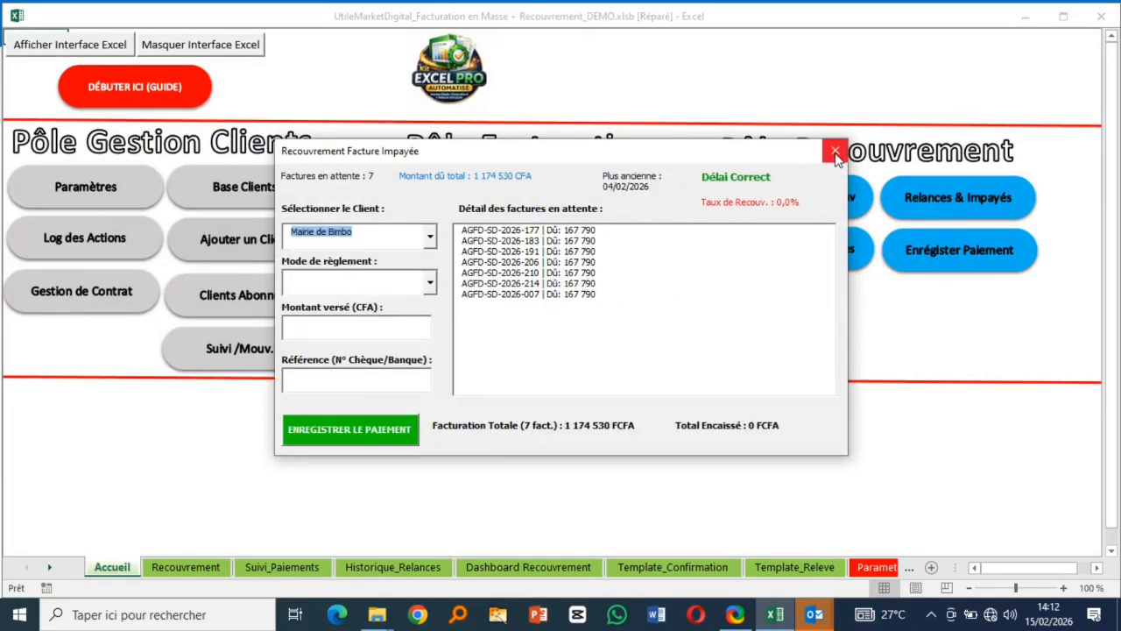
click(835, 153)
click(974, 201)
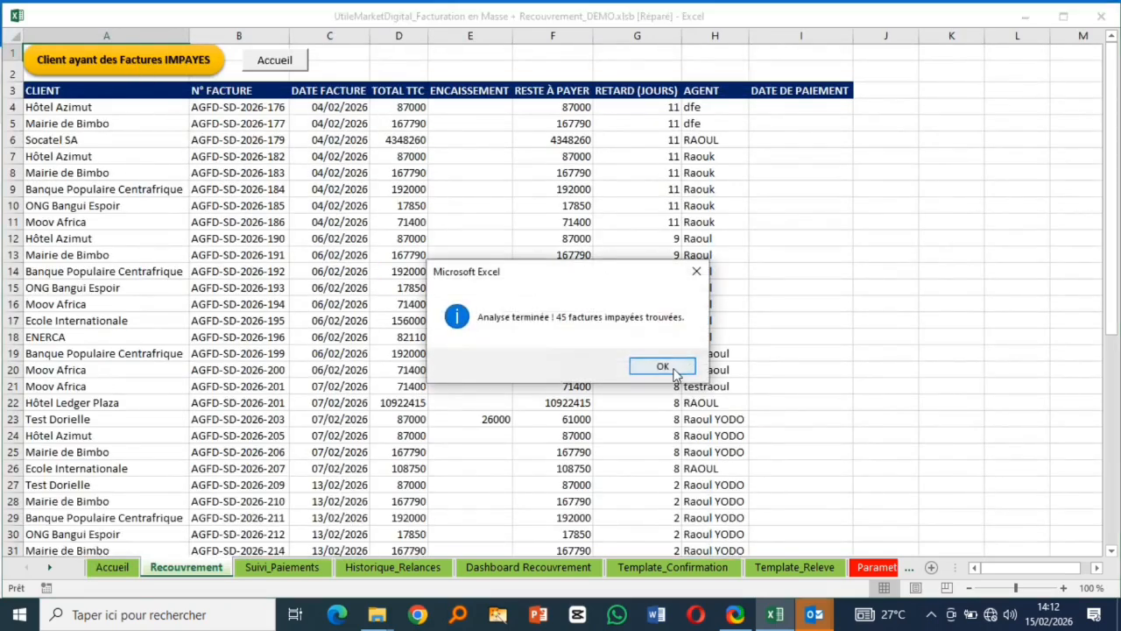
click(662, 366)
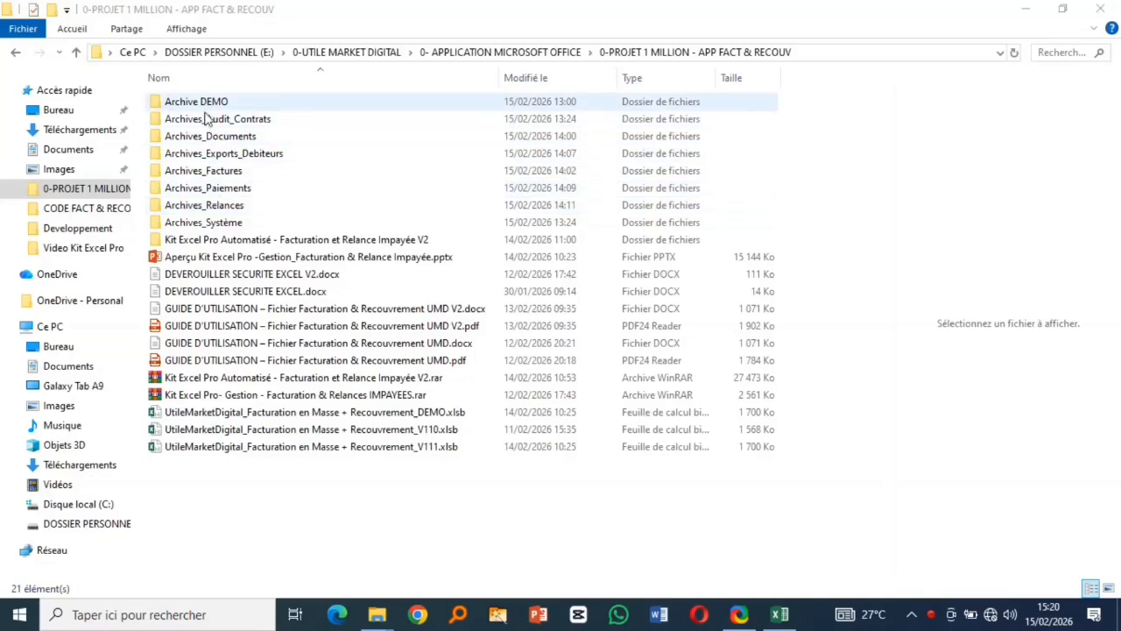
- Inspect the Archives_Audit_Contrats folder with its name column widened
double_click(208, 124)
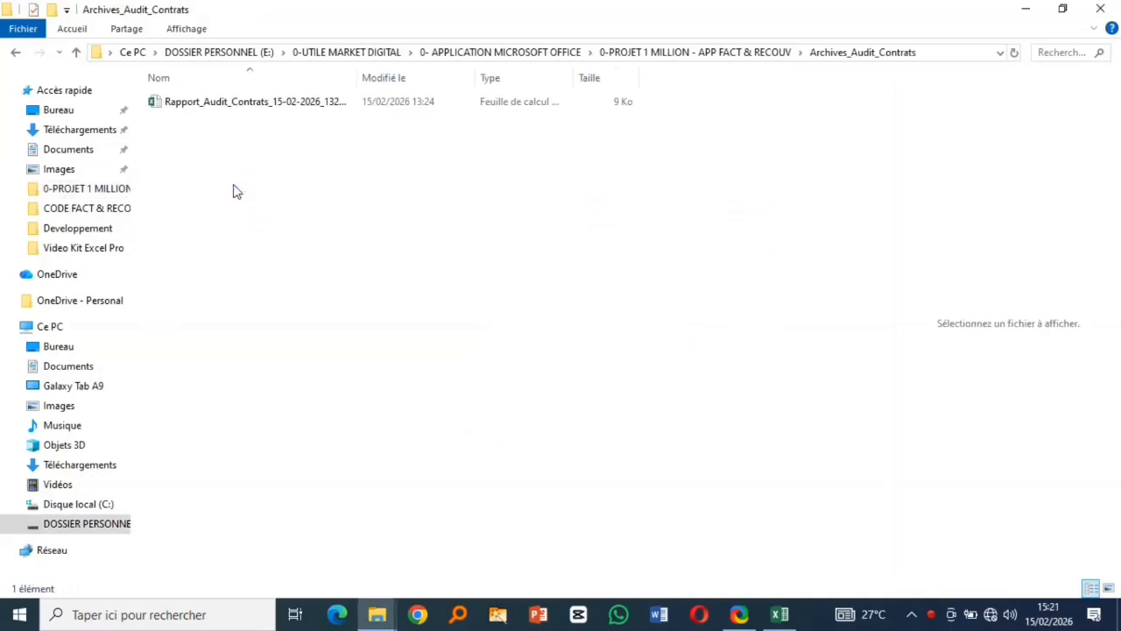
double_click(358, 73)
click(15, 52)
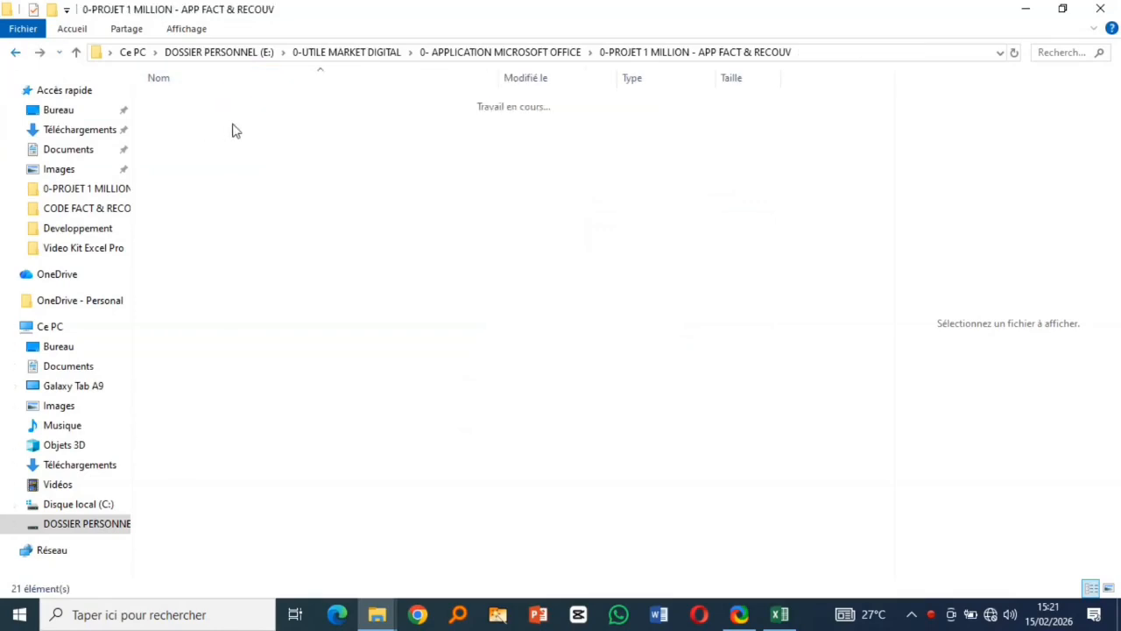
- Check the Bon_de_Livraison, Facture and Proforma subfolders of Archives_Documents
double_click(211, 136)
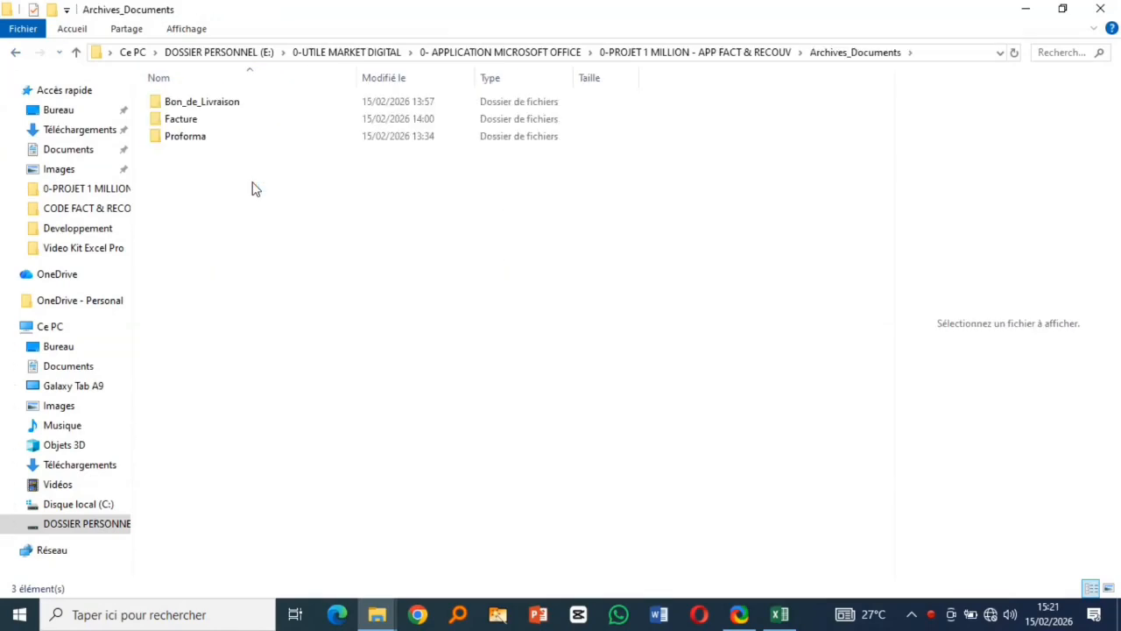
click(197, 103)
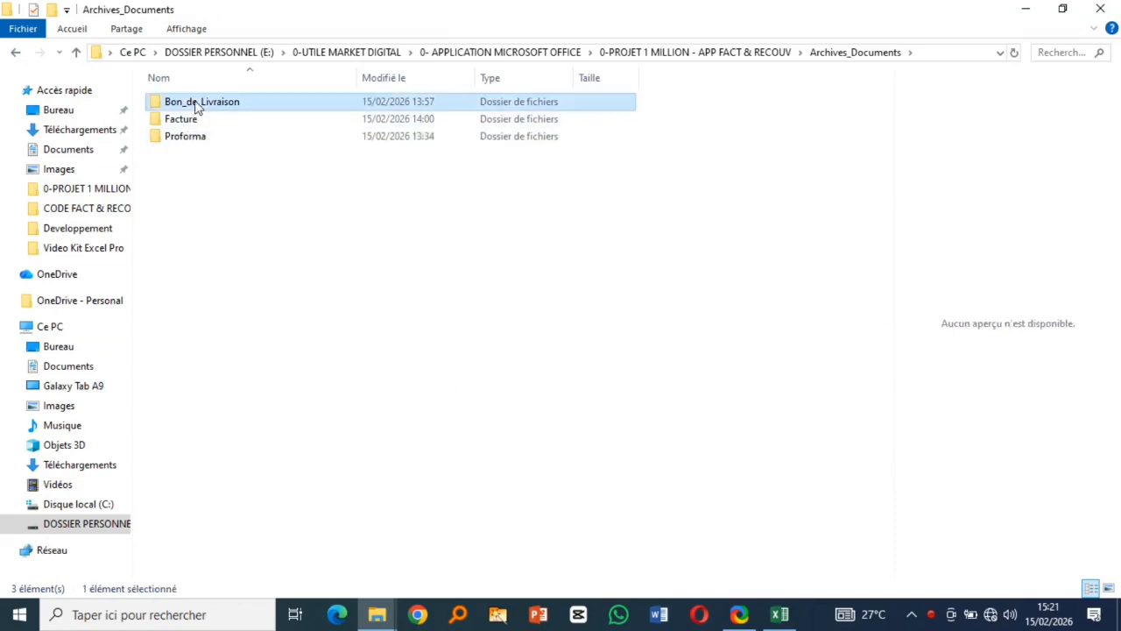
double_click(196, 103)
click(16, 53)
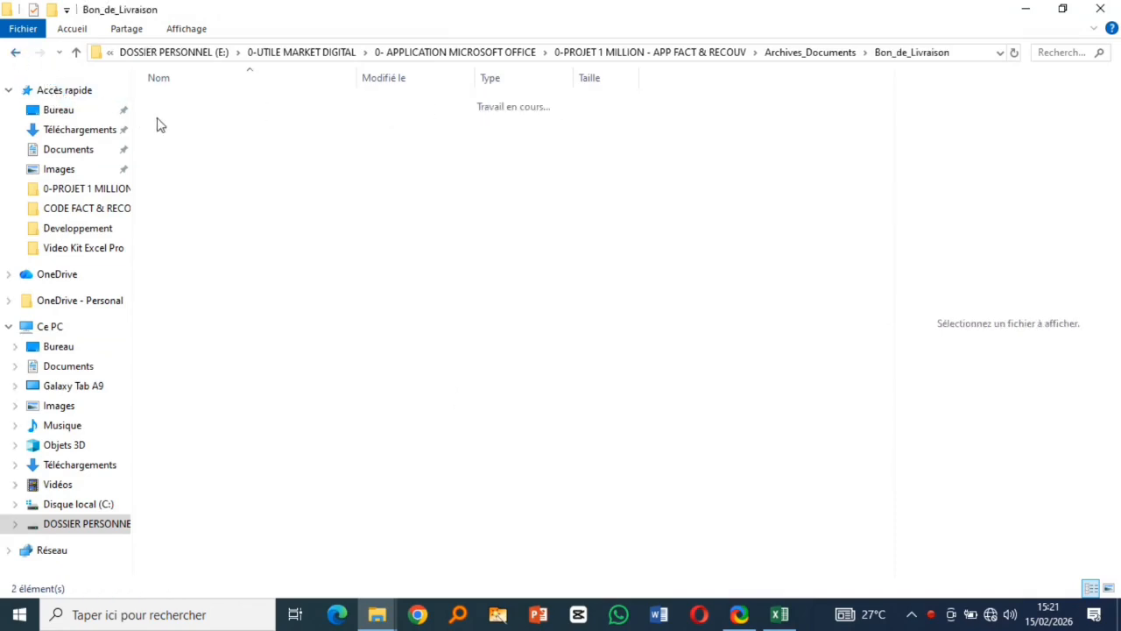
click(175, 119)
double_click(175, 119)
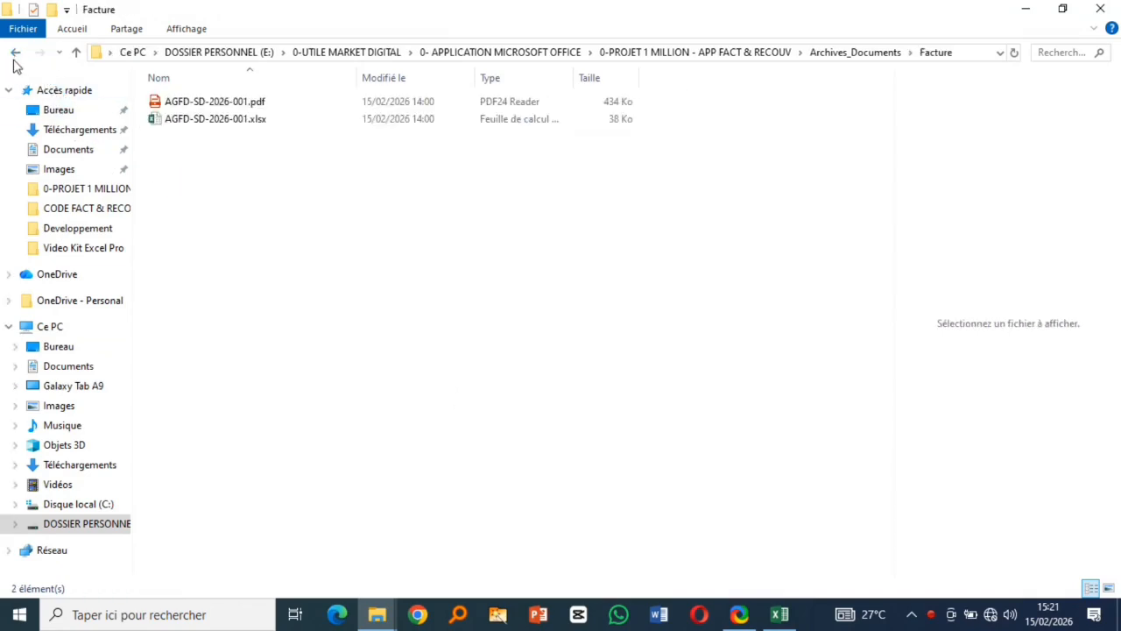
click(17, 58)
click(190, 138)
double_click(190, 137)
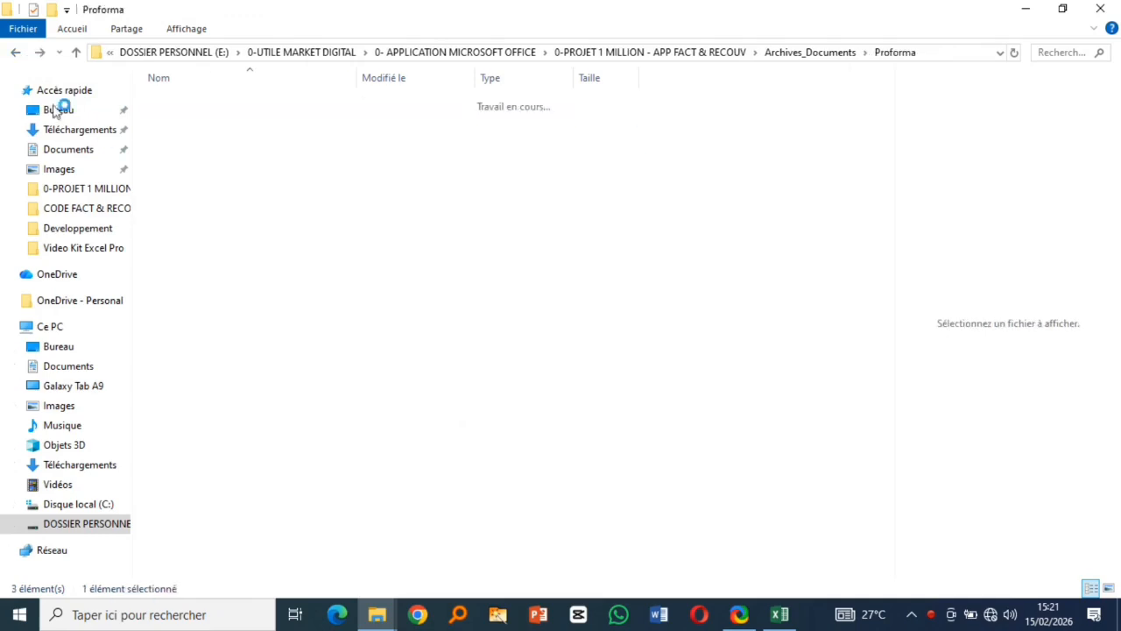
click(16, 55)
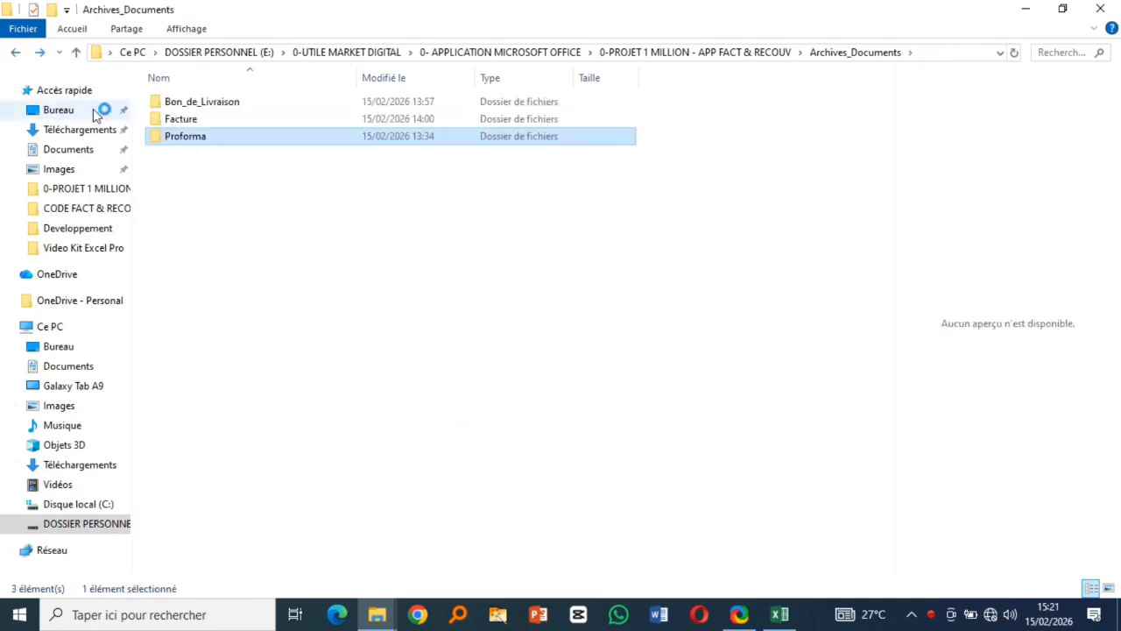
click(15, 54)
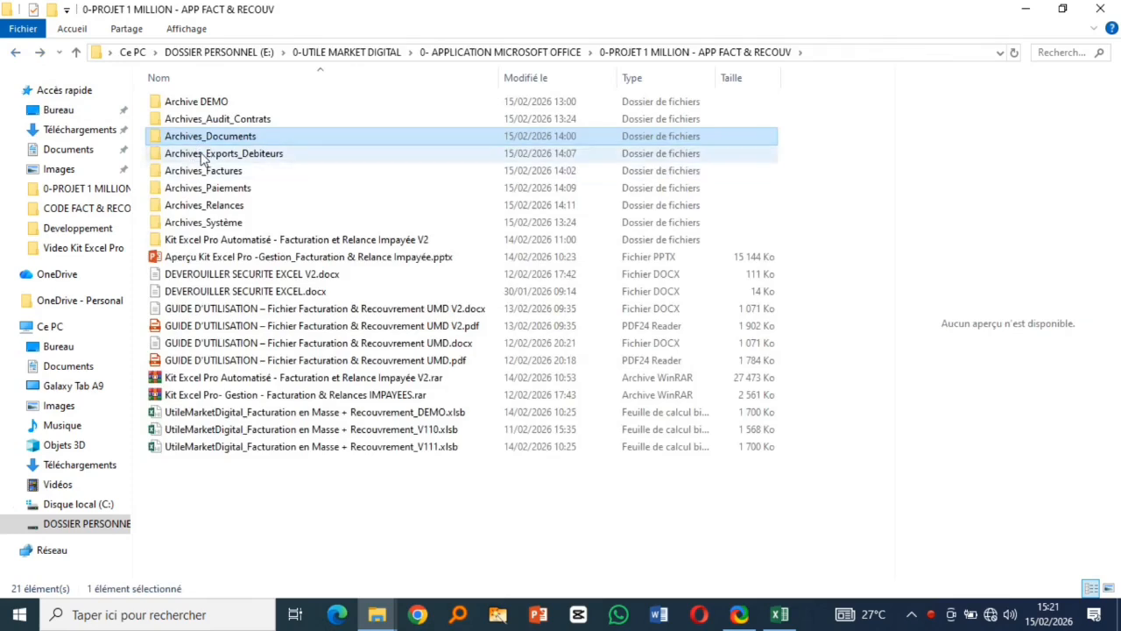
- Open and close Situation_Debiteurs_14h07.xlsx from Archives_Exports_Debiteurs, then enter Archives_Factures
double_click(184, 107)
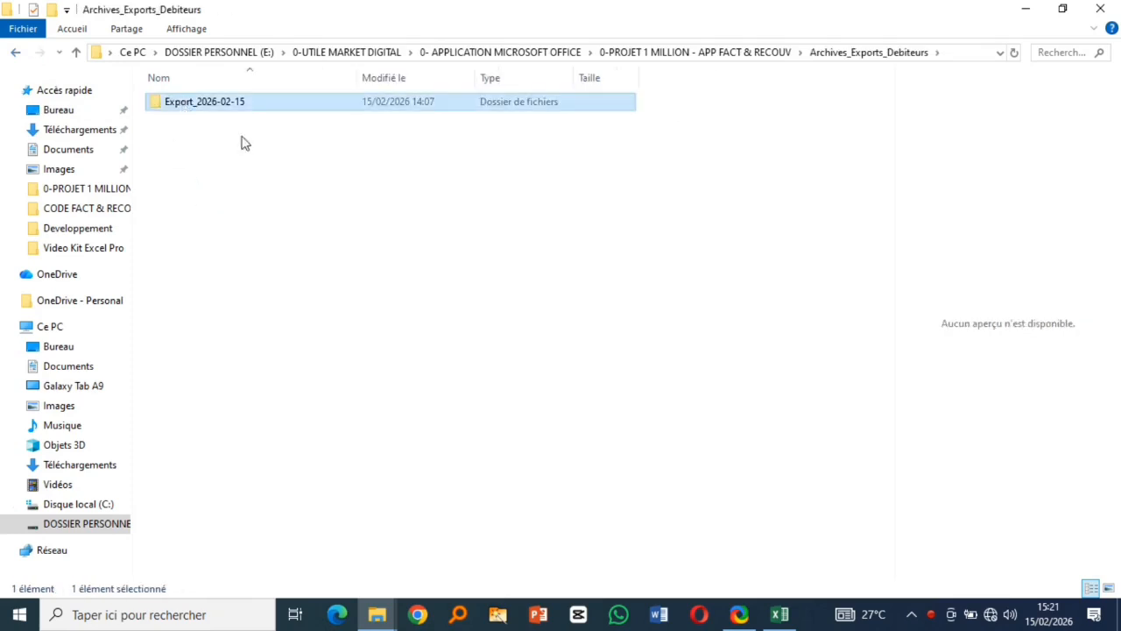
click(234, 103)
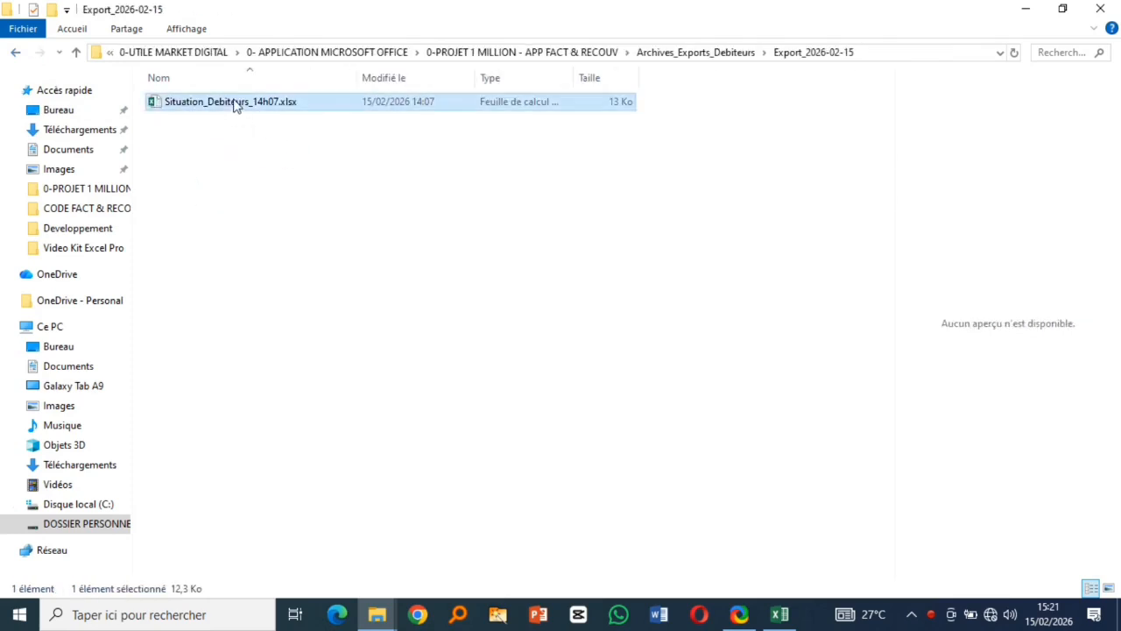
key(Return)
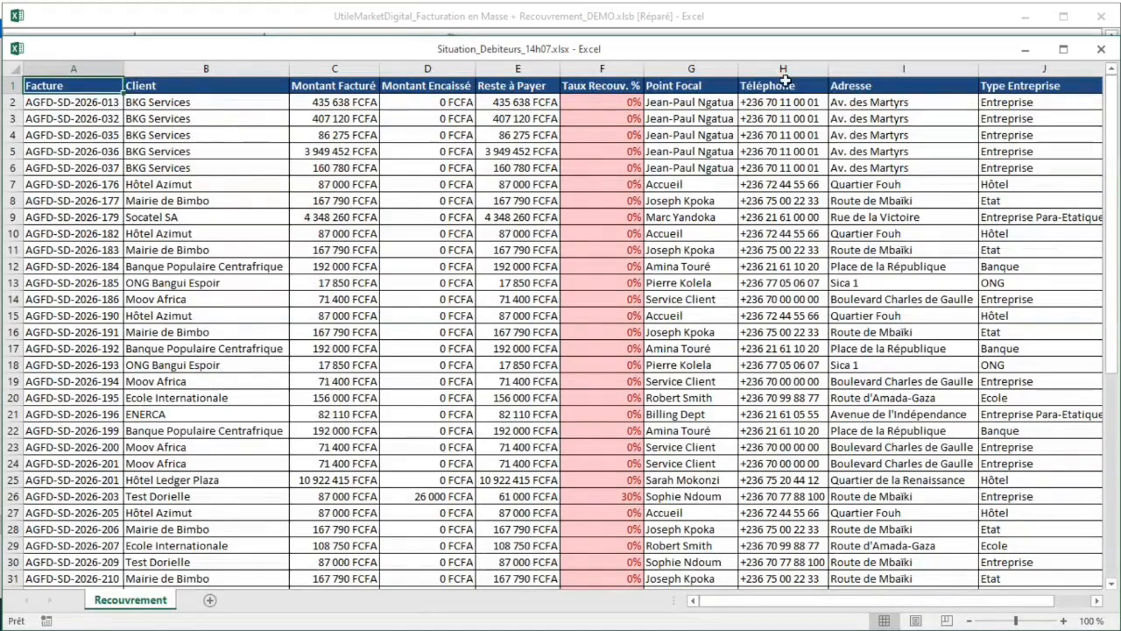
click(1101, 49)
click(1025, 17)
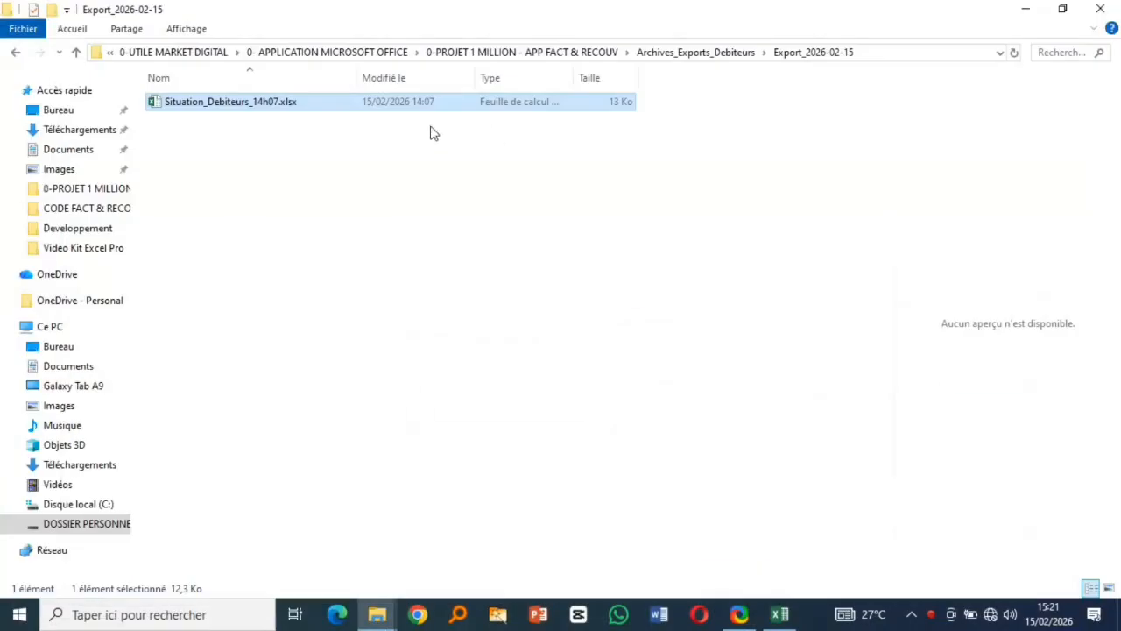
click(16, 54)
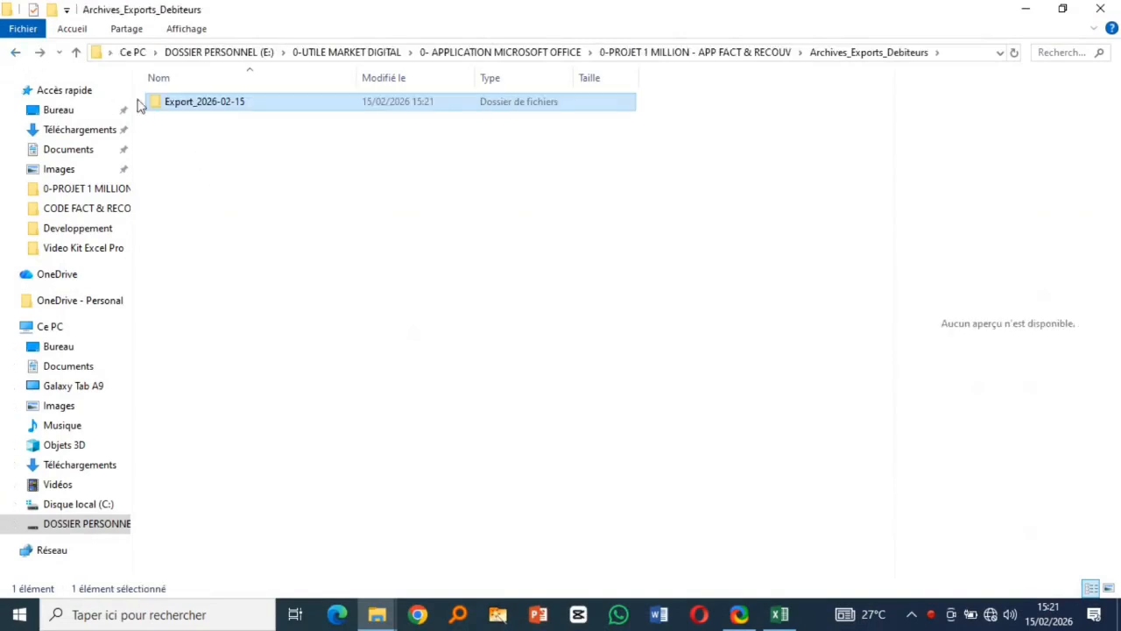
click(13, 54)
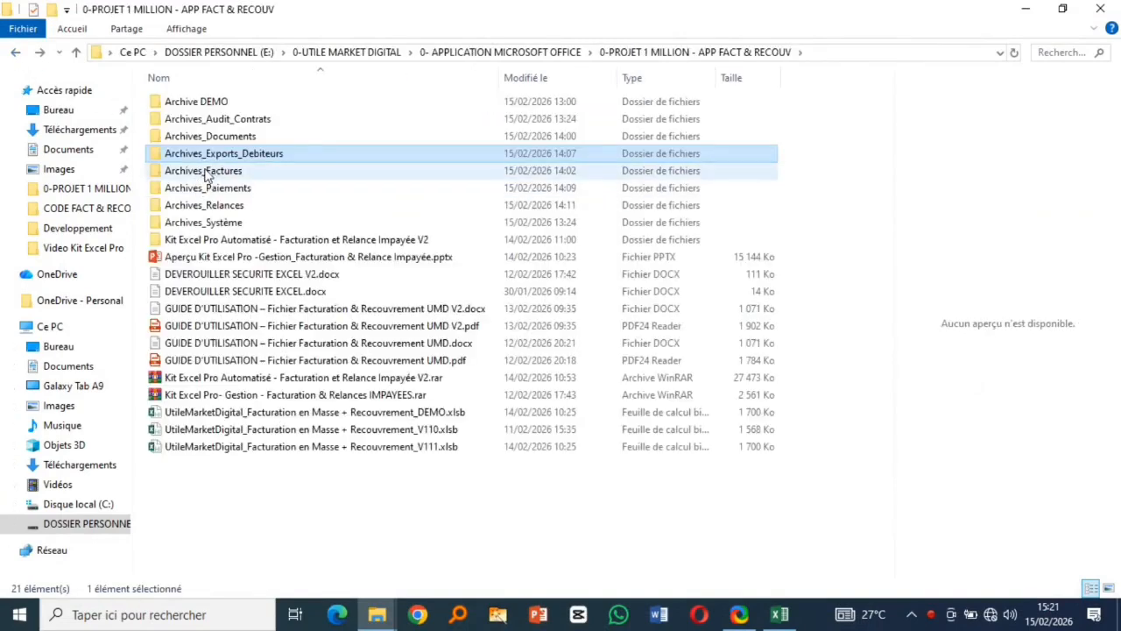
click(208, 171)
double_click(208, 172)
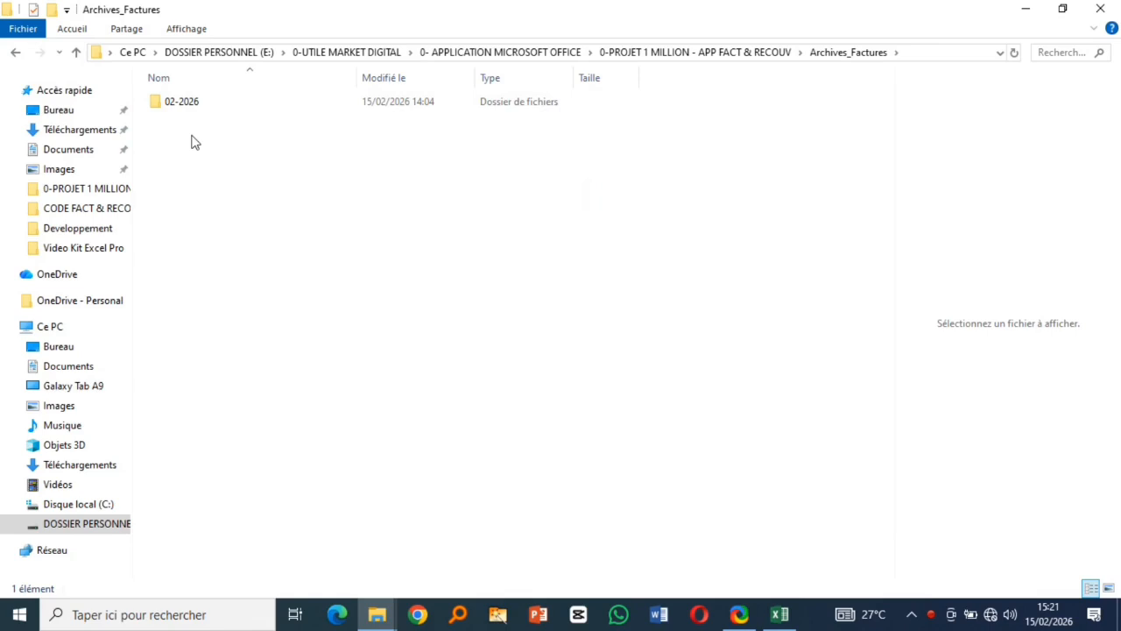
- Open the 02-2026 folder and review the invoice 004 spreadsheet in Excel
double_click(187, 105)
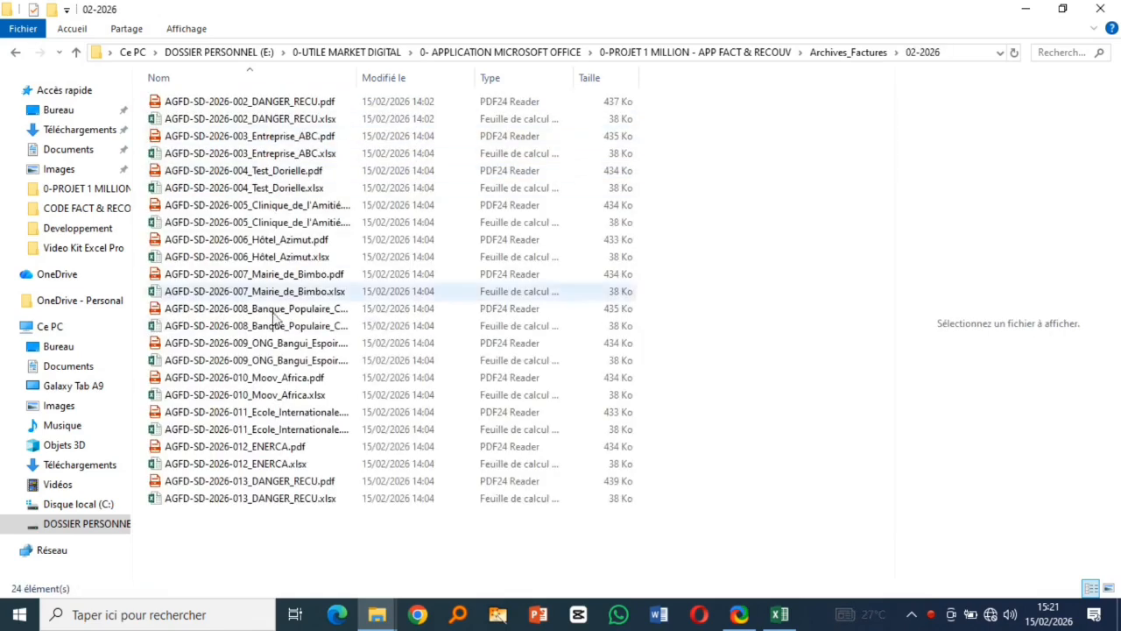
double_click(358, 78)
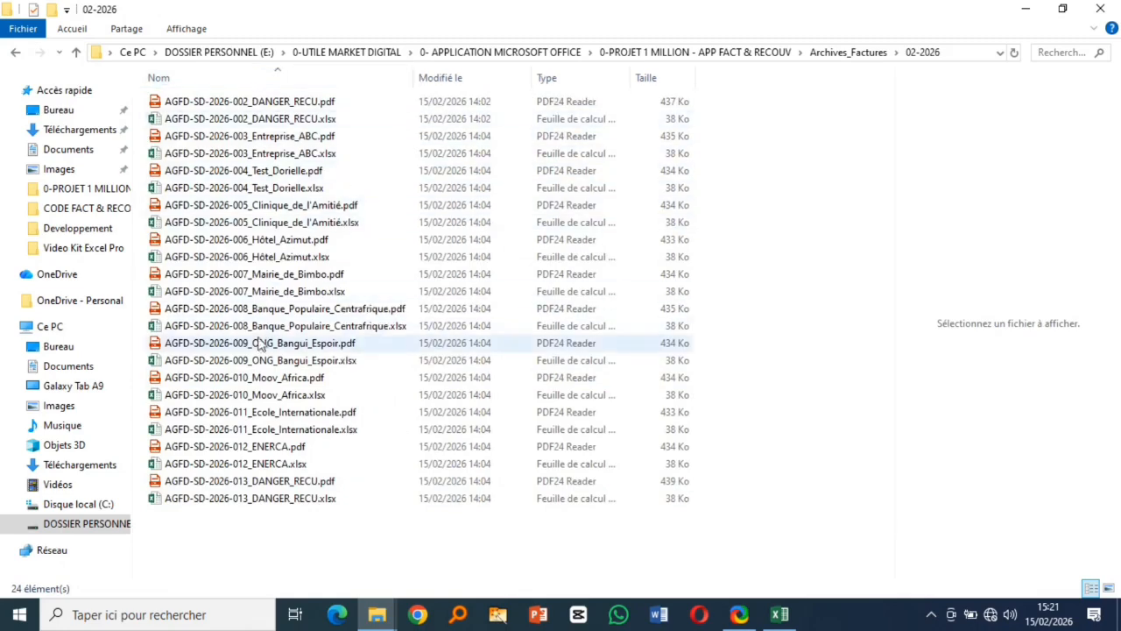
click(210, 190)
double_click(210, 190)
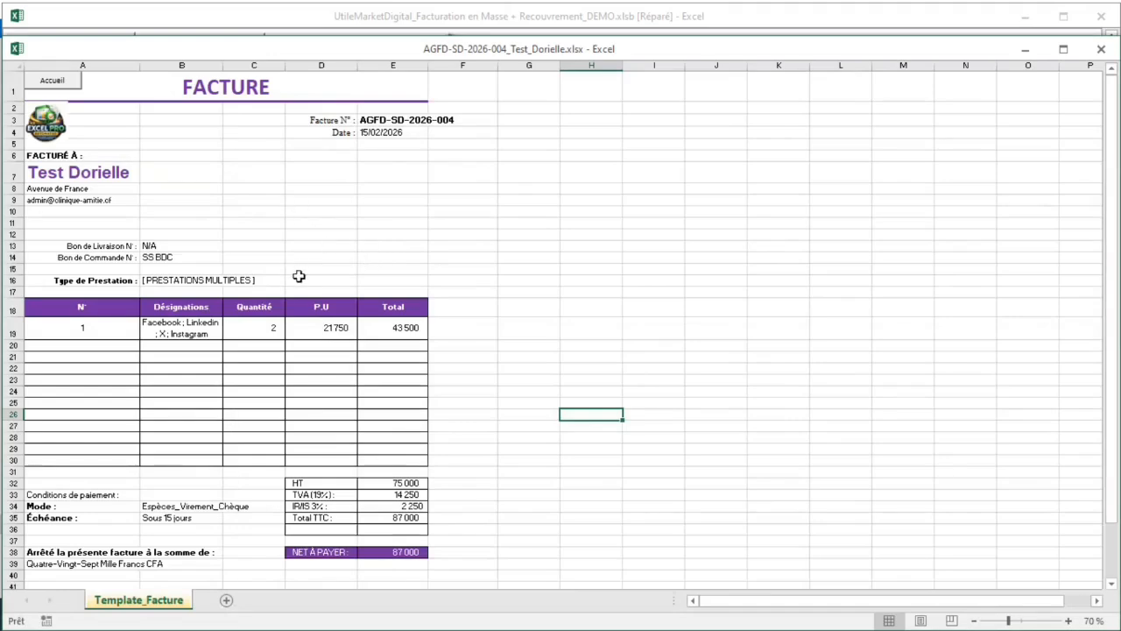
scroll(299, 276, down, 10)
scroll(303, 275, up, 10)
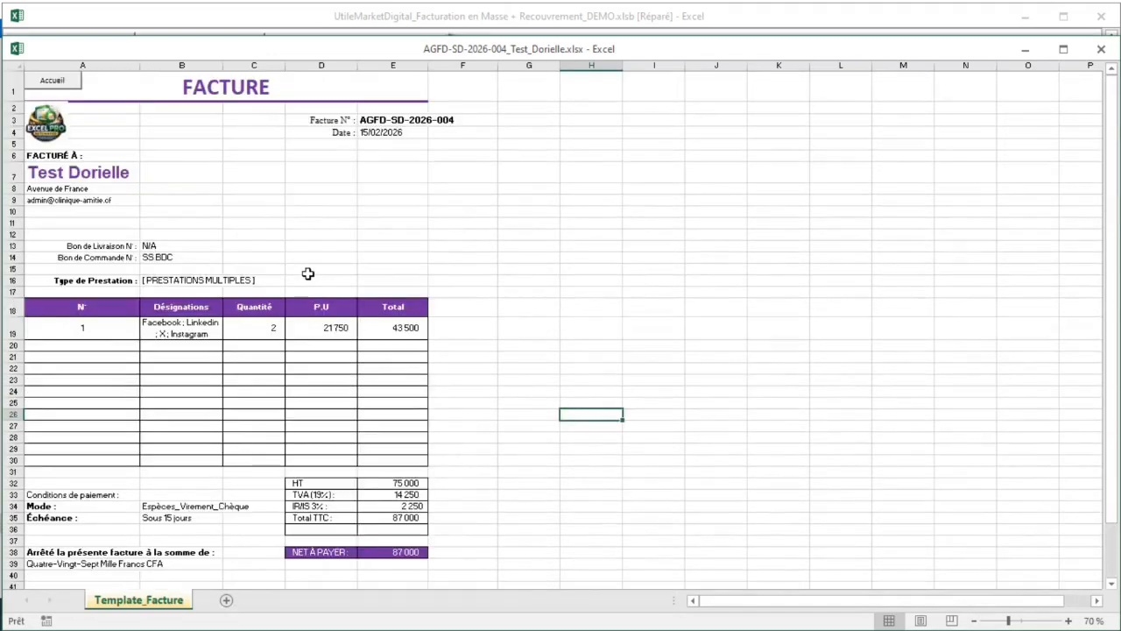
click(1101, 49)
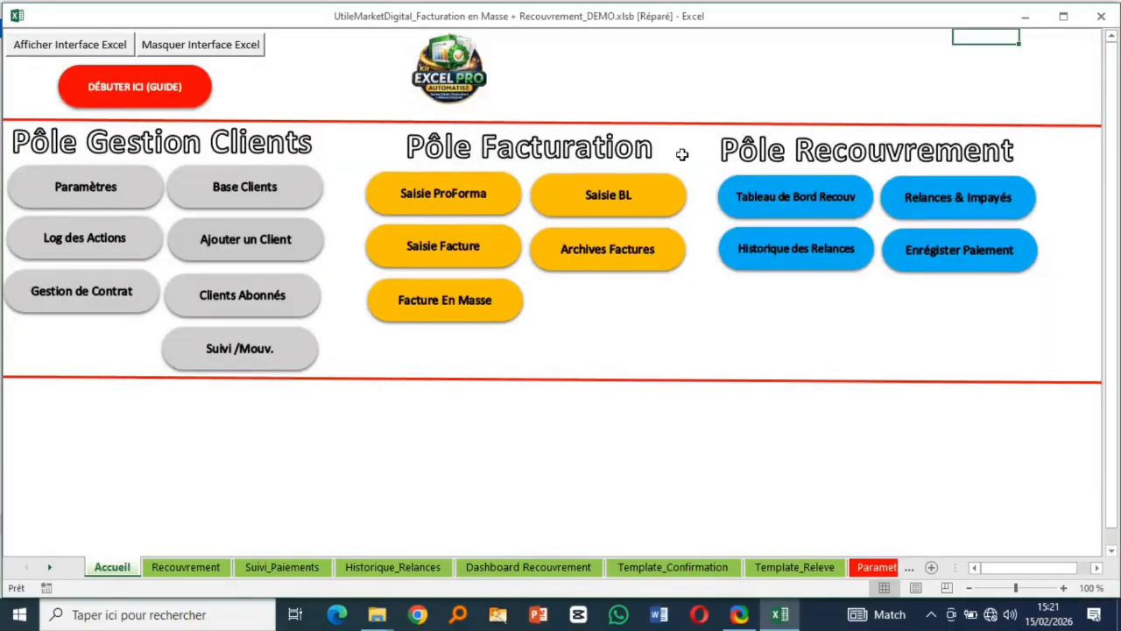
click(1026, 18)
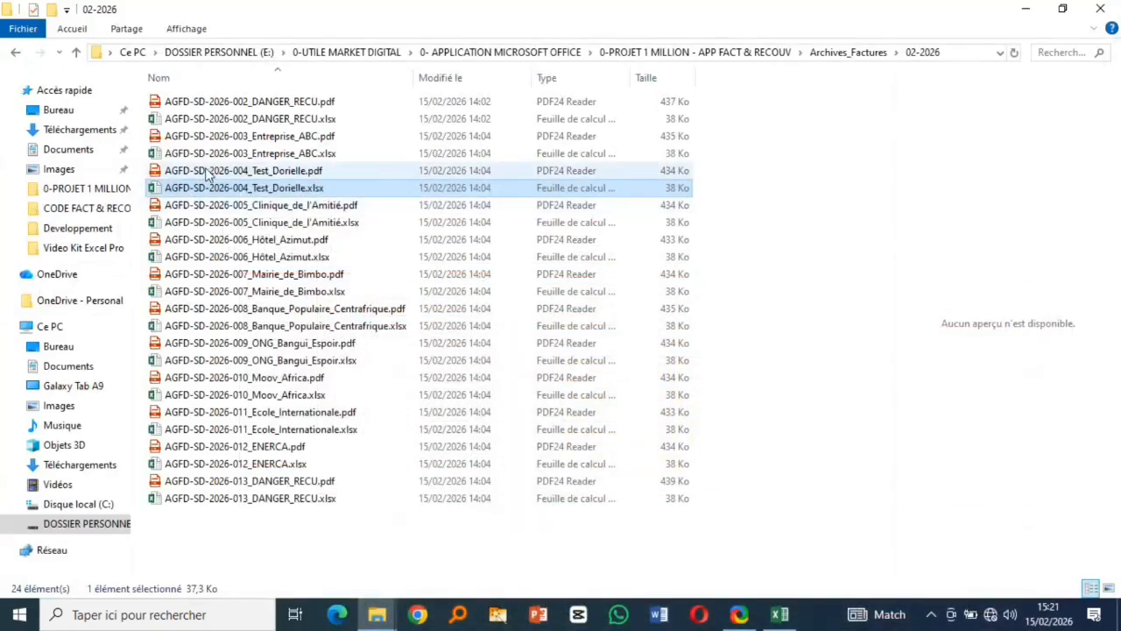
- Review the invoice 004 PDF, close it, and go back up to the project folder
double_click(209, 173)
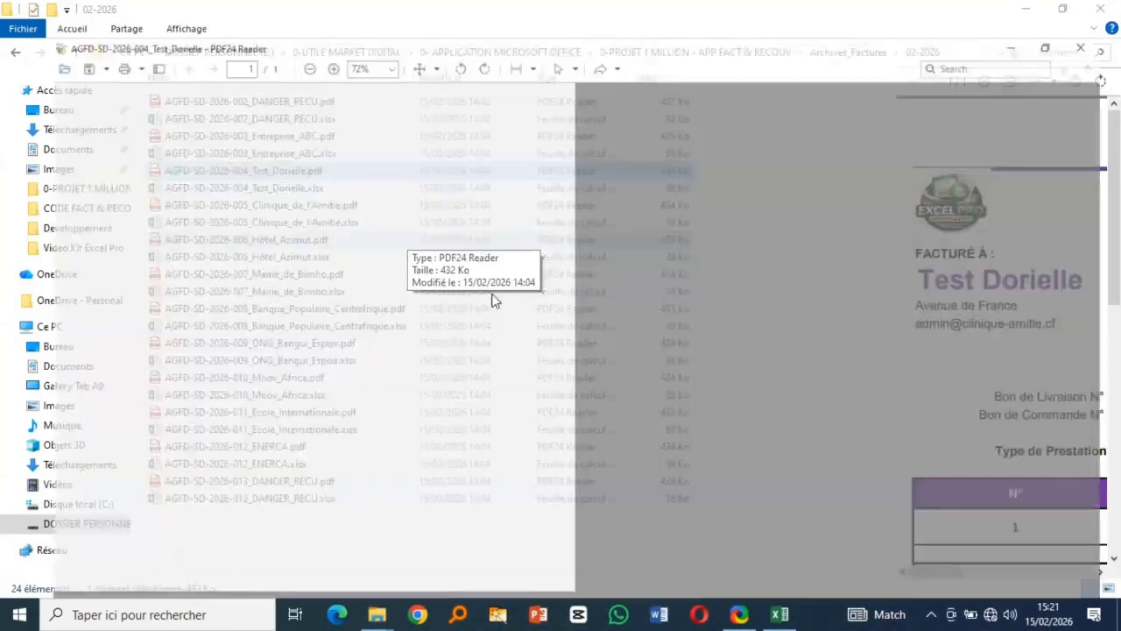
scroll(589, 322, down, 5)
scroll(591, 324, down, 4)
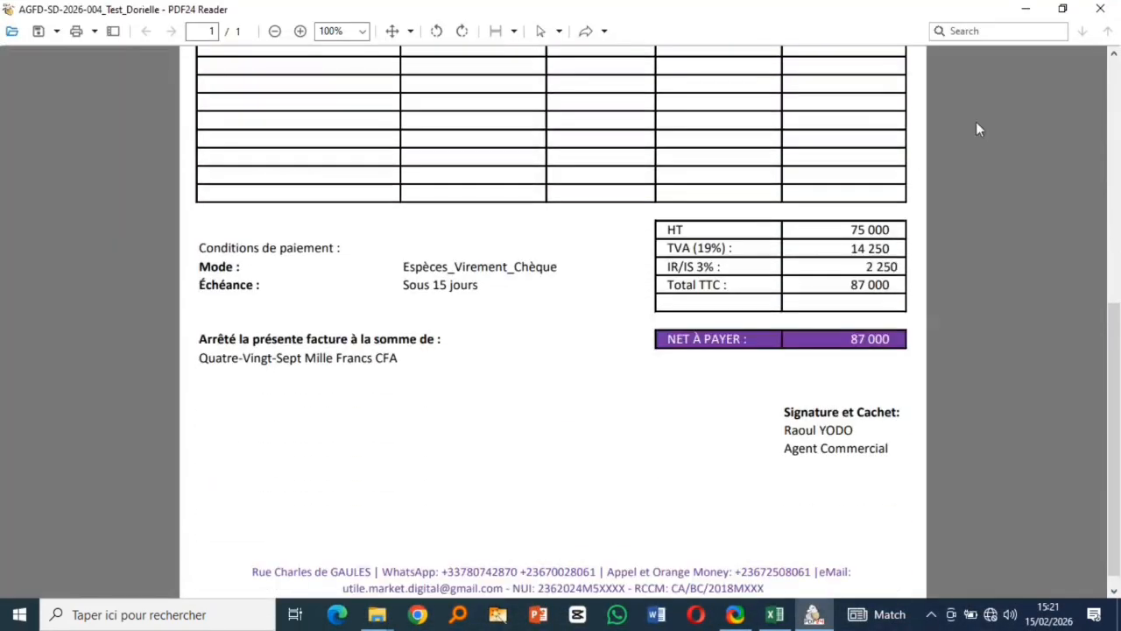
click(1101, 11)
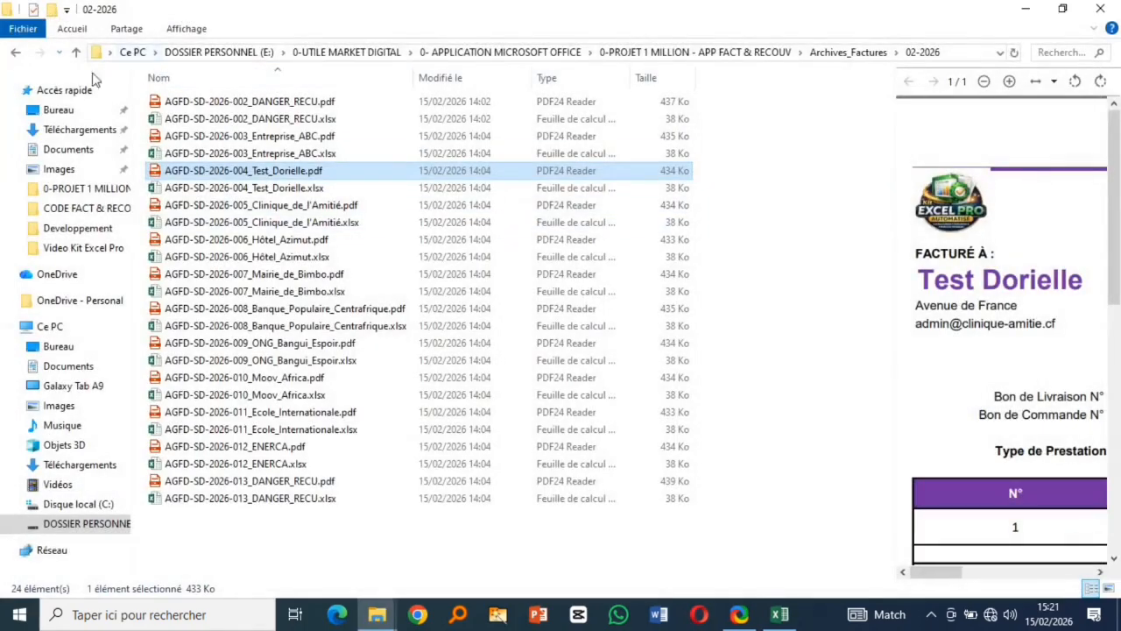
click(13, 54)
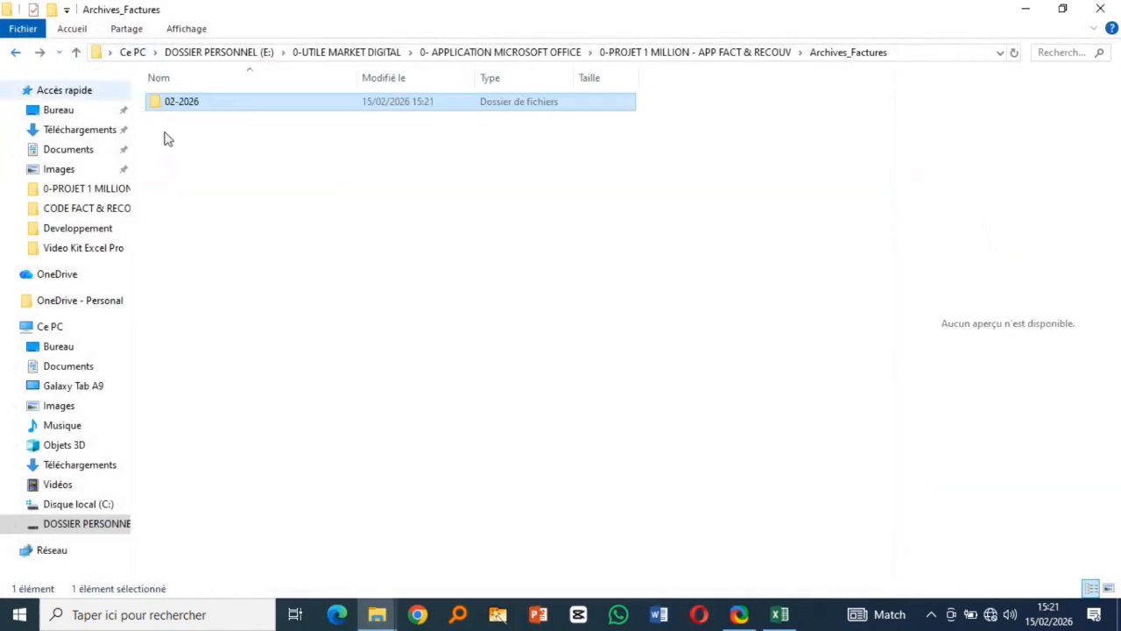
click(15, 54)
click(214, 191)
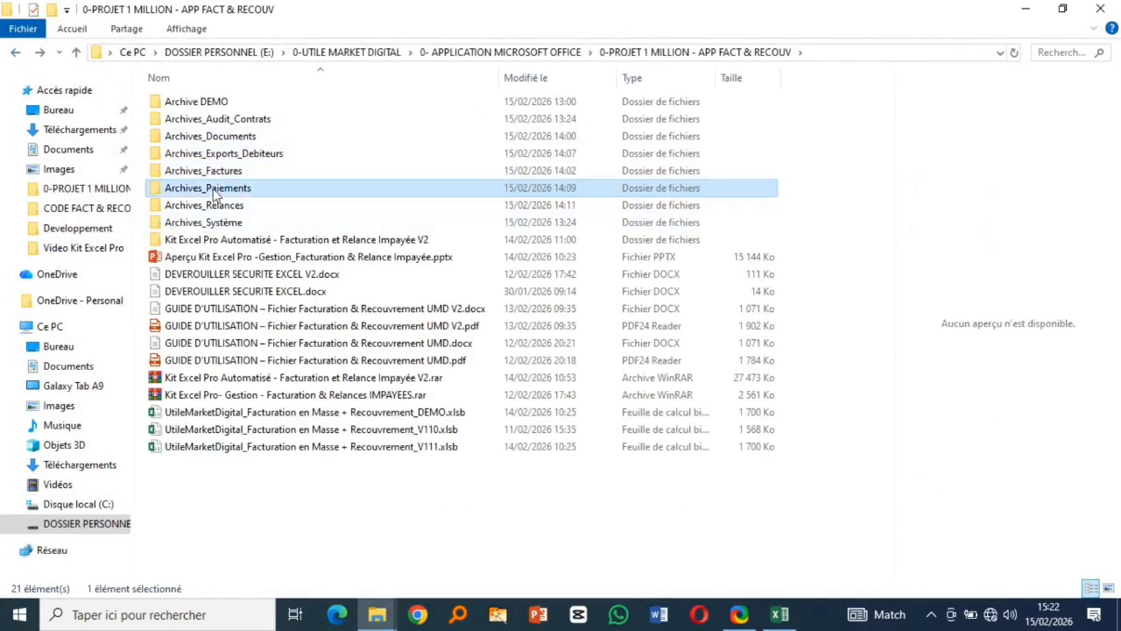
double_click(215, 191)
click(221, 103)
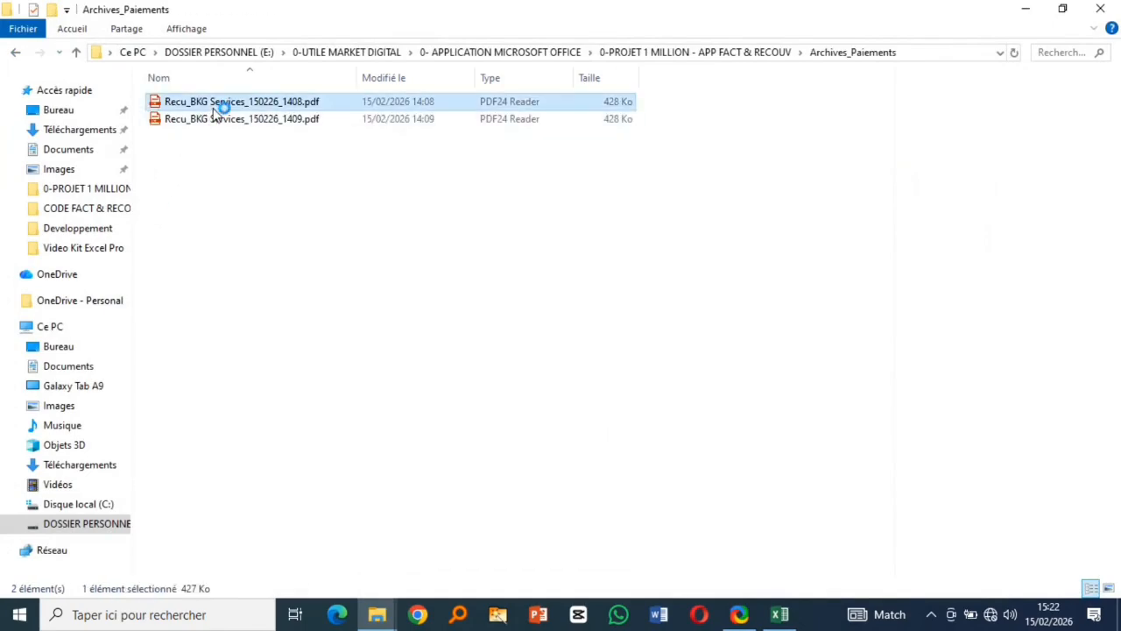
key(Return)
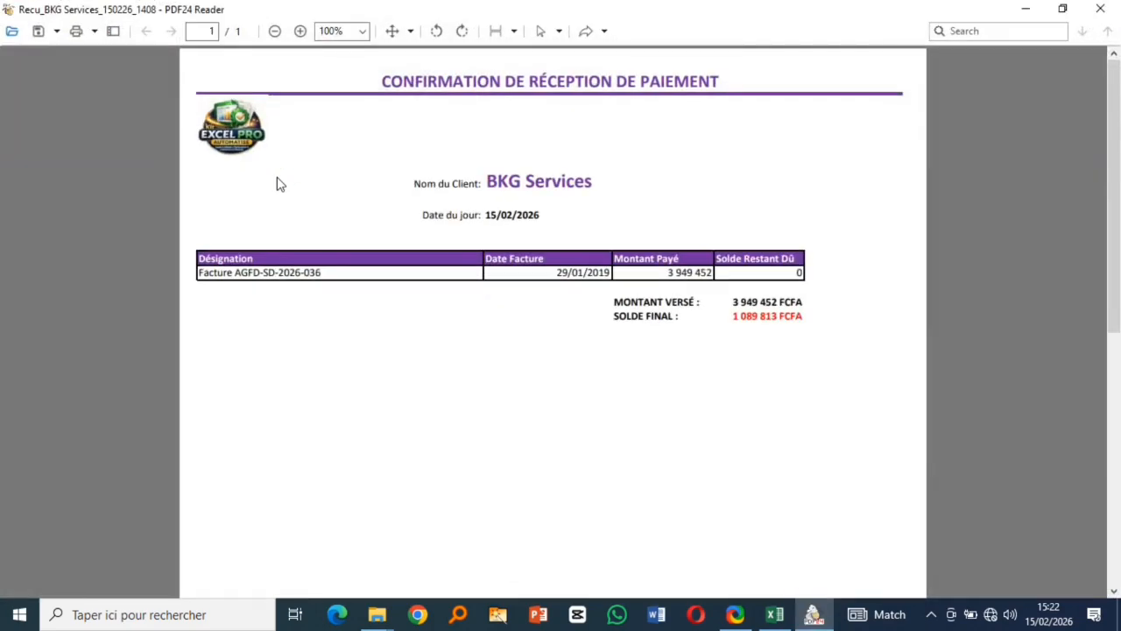
click(1101, 10)
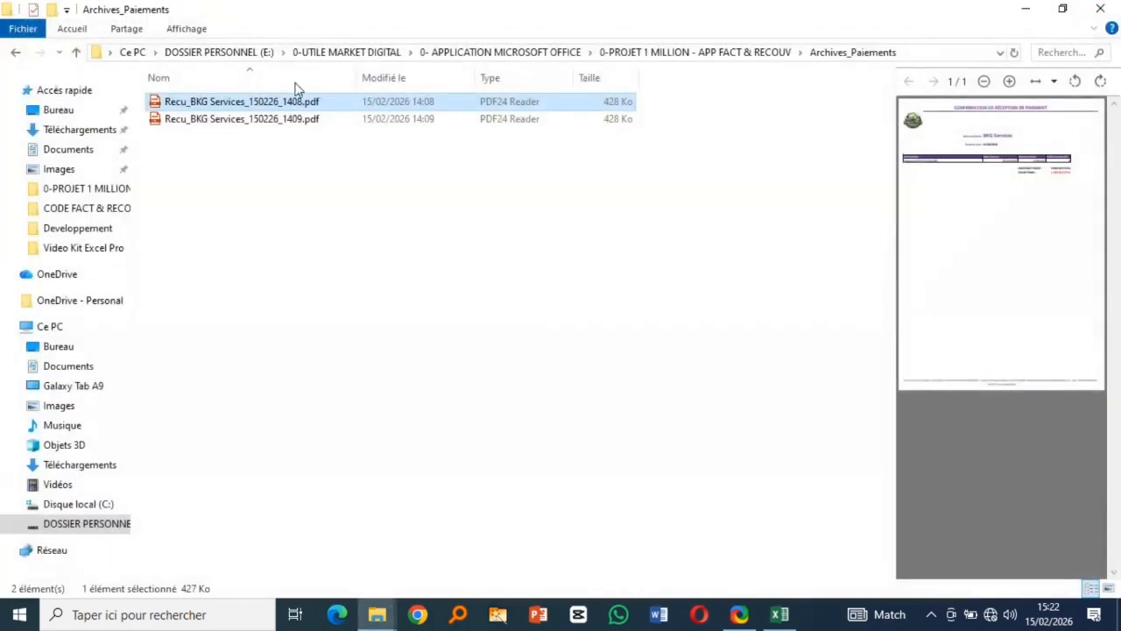
click(14, 55)
click(219, 208)
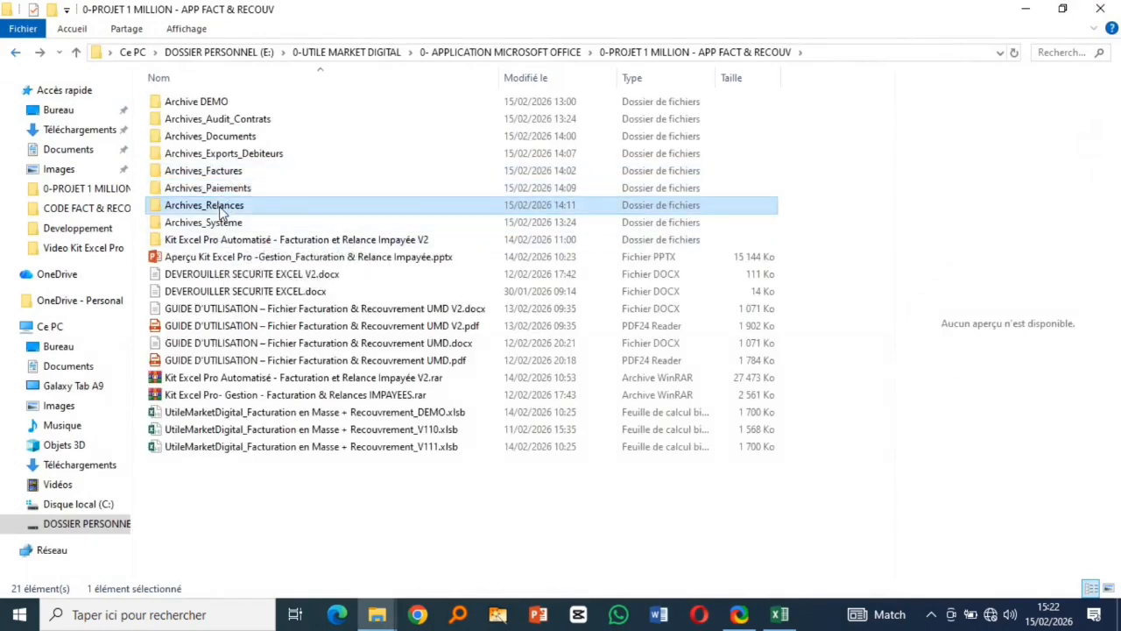
double_click(221, 213)
click(233, 138)
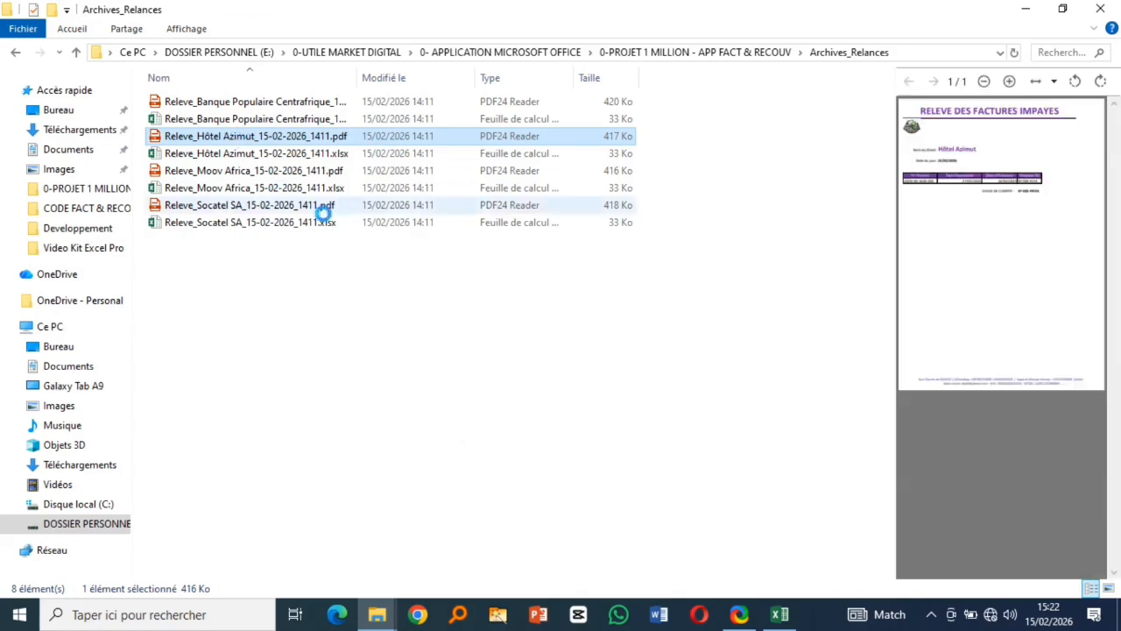
key(Return)
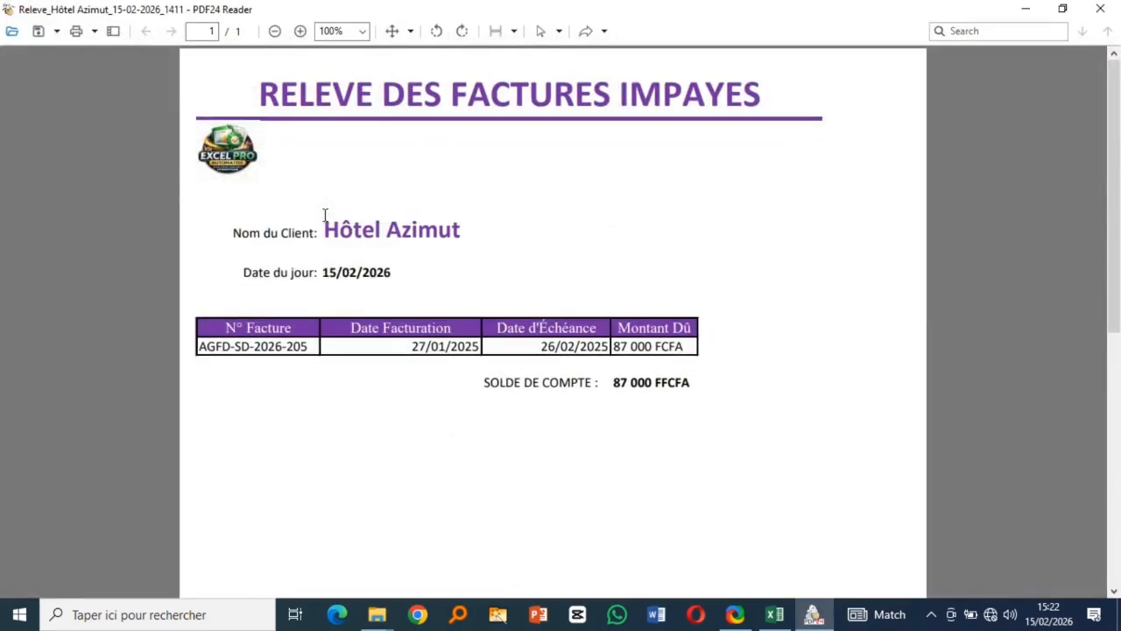
click(1100, 11)
click(228, 173)
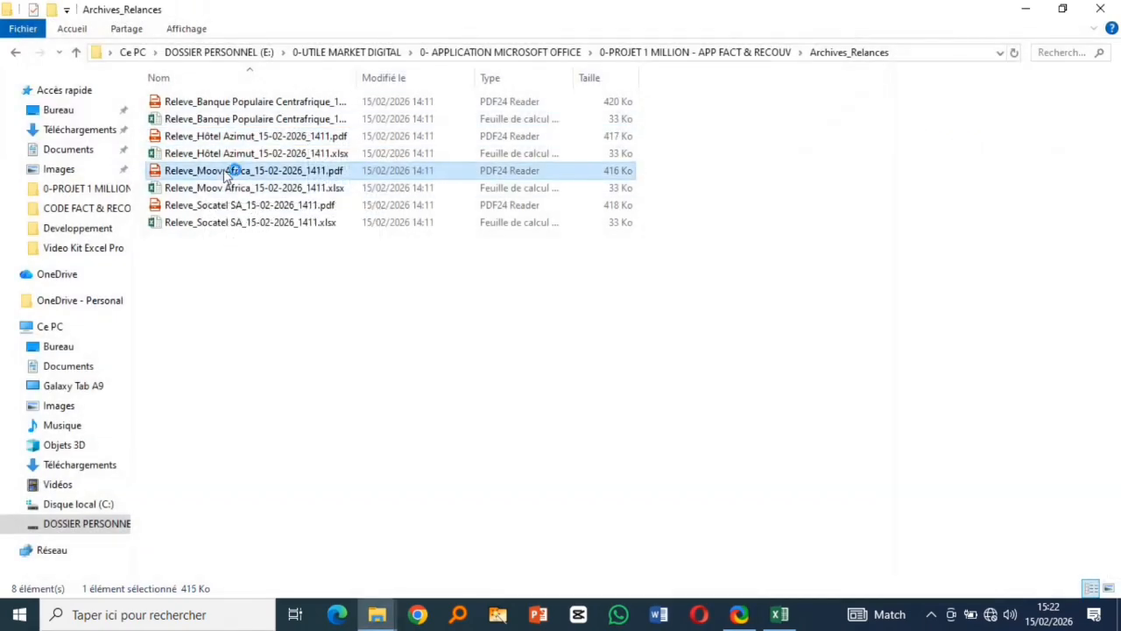
key(F2)
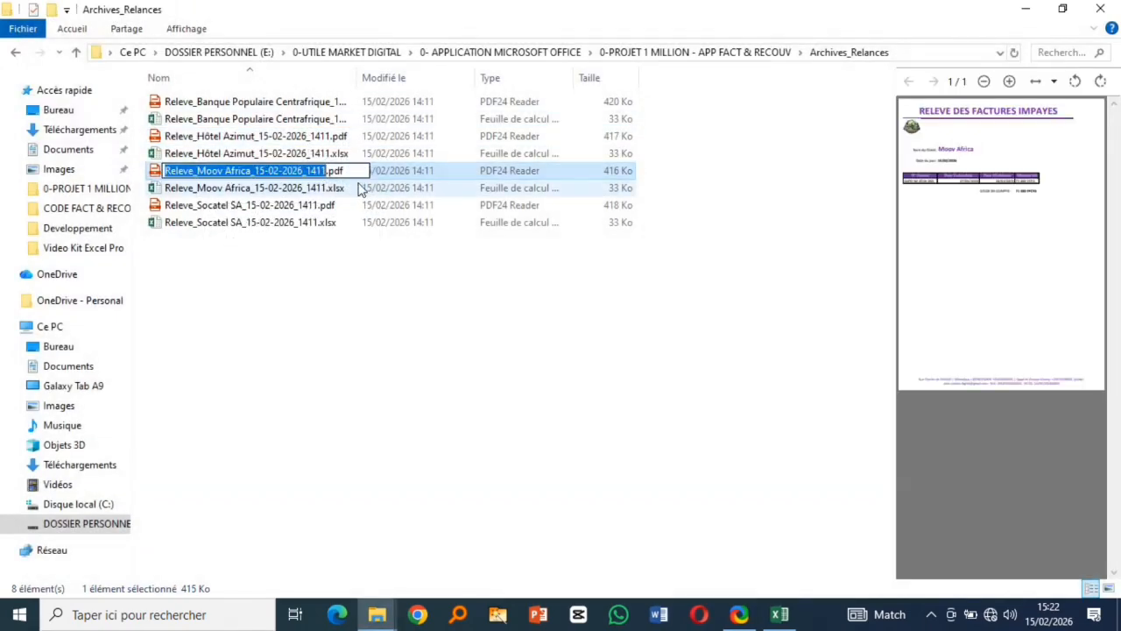
double_click(215, 226)
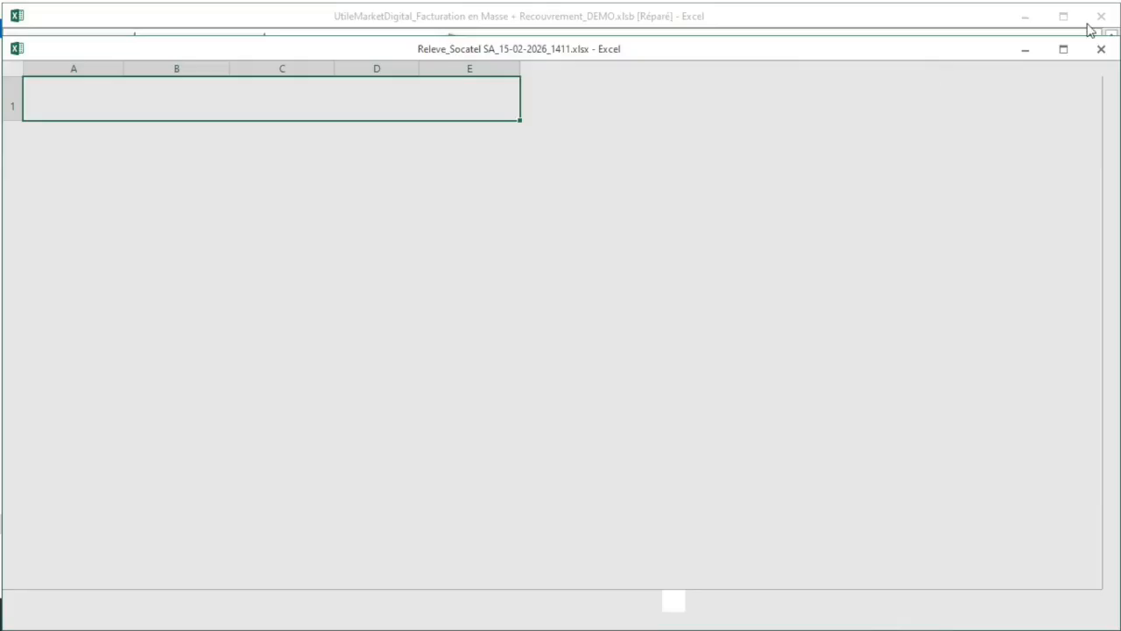
click(1101, 49)
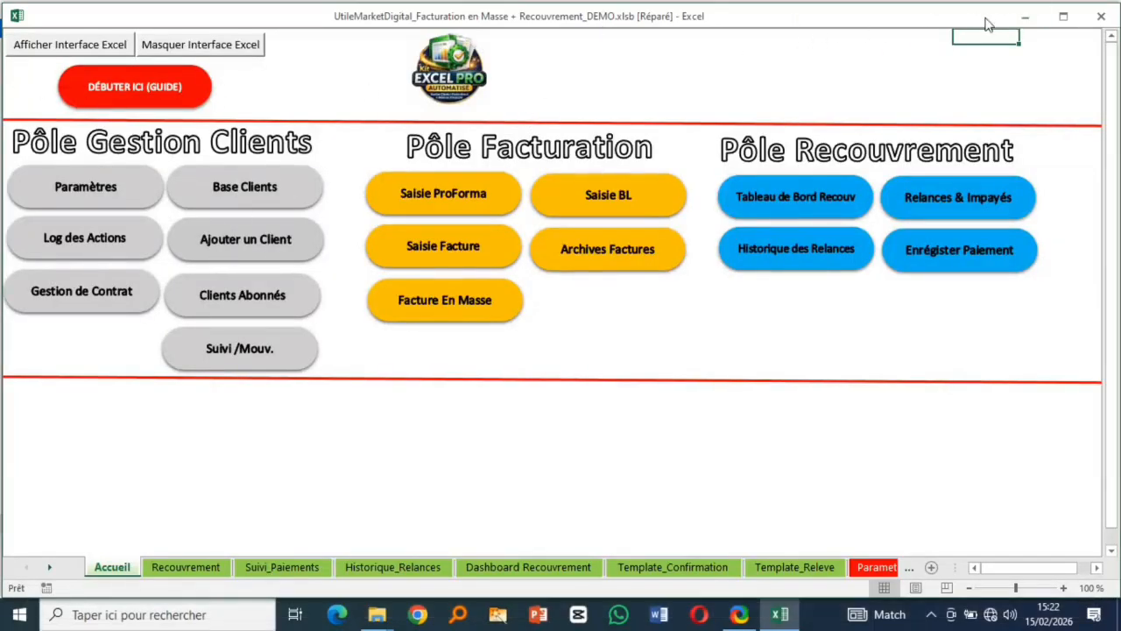
click(1025, 17)
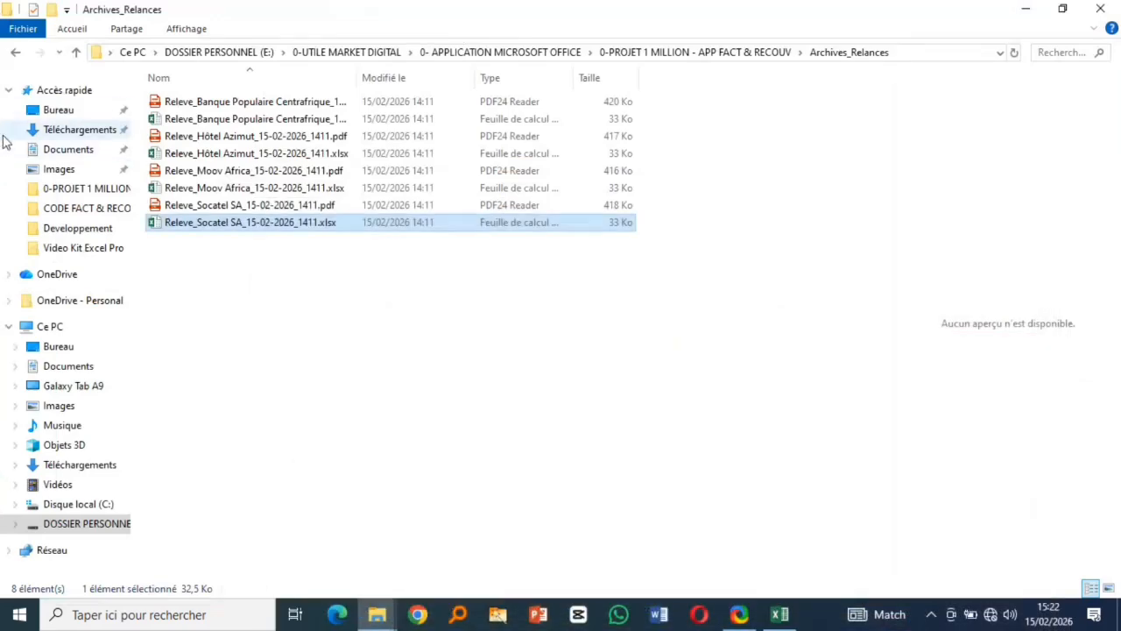
click(16, 52)
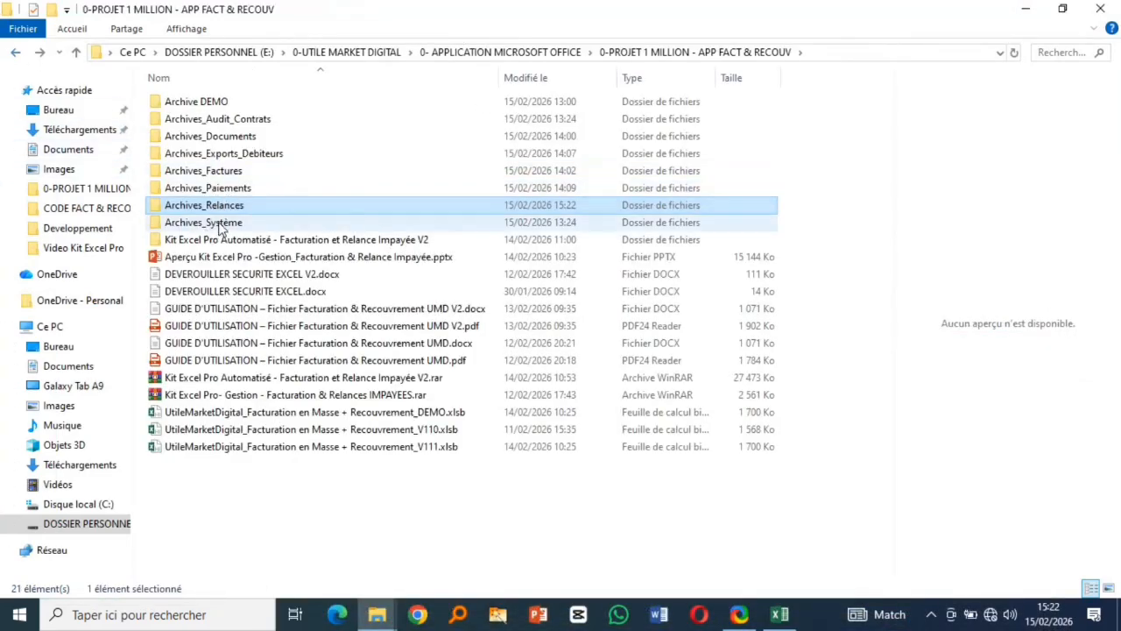
- Open Archives_Système > Archives_Import and narrow the file name column
double_click(222, 224)
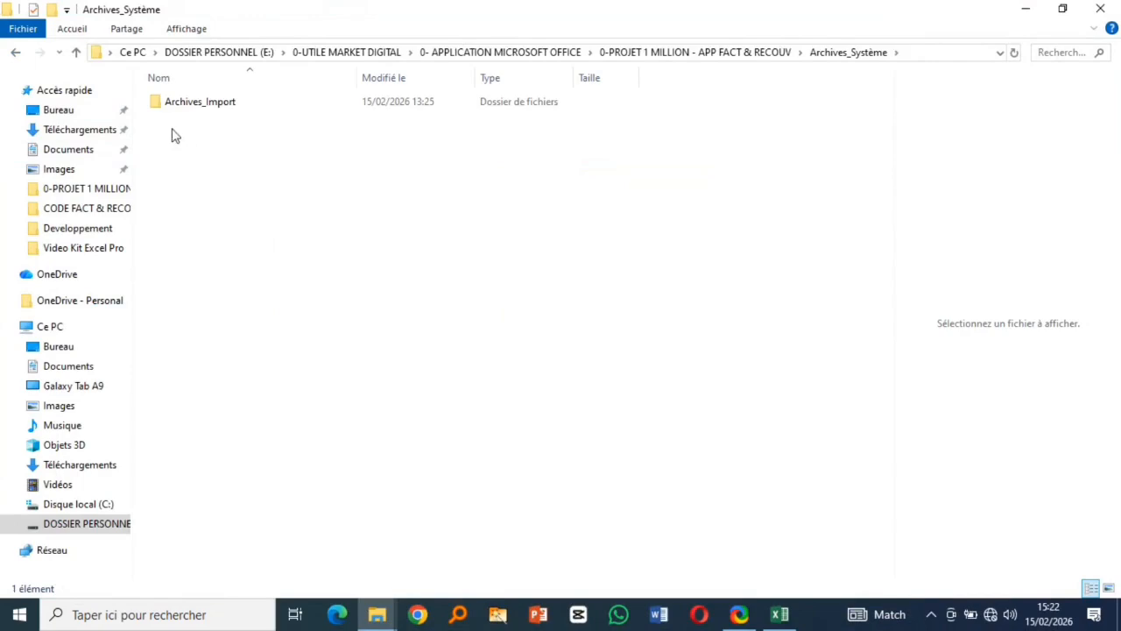
double_click(195, 116)
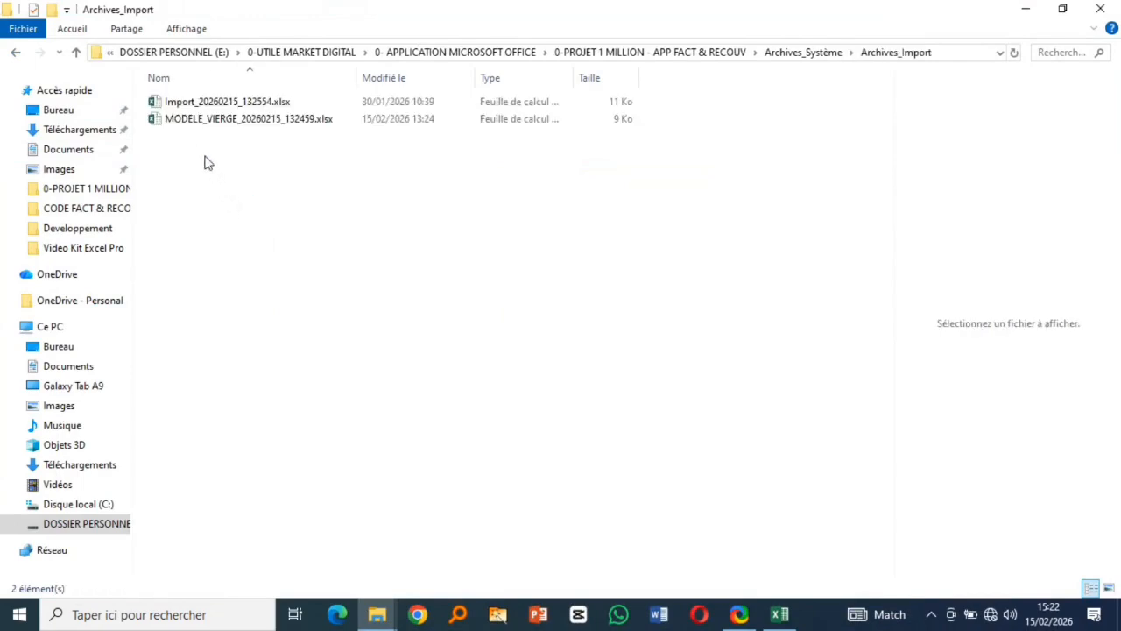
drag(355, 78, 338, 78)
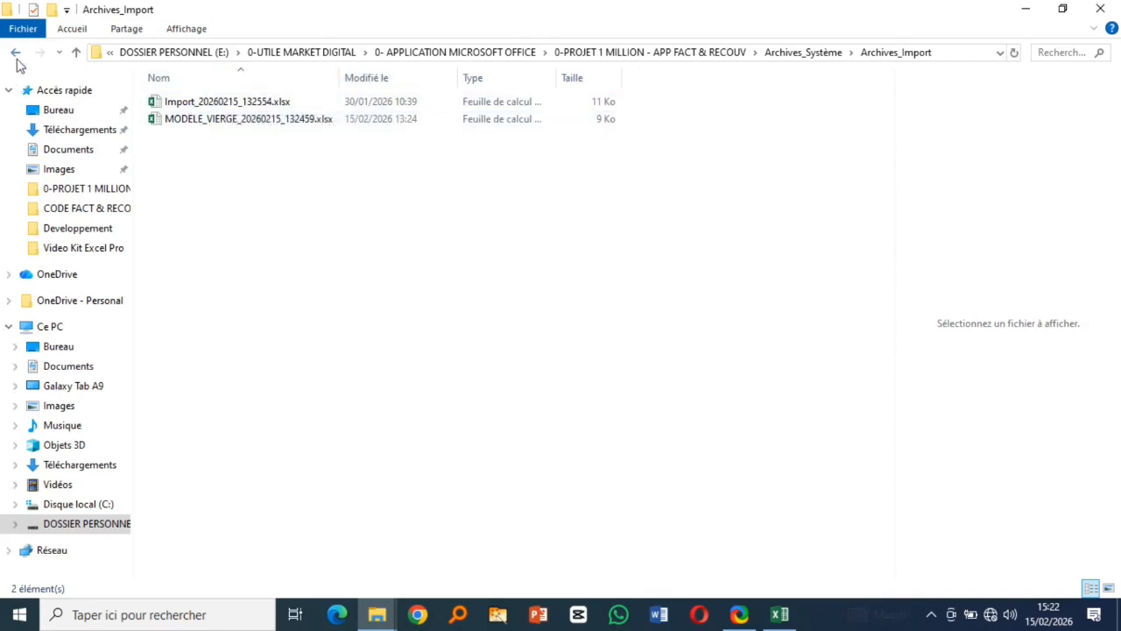
click(16, 53)
double_click(202, 105)
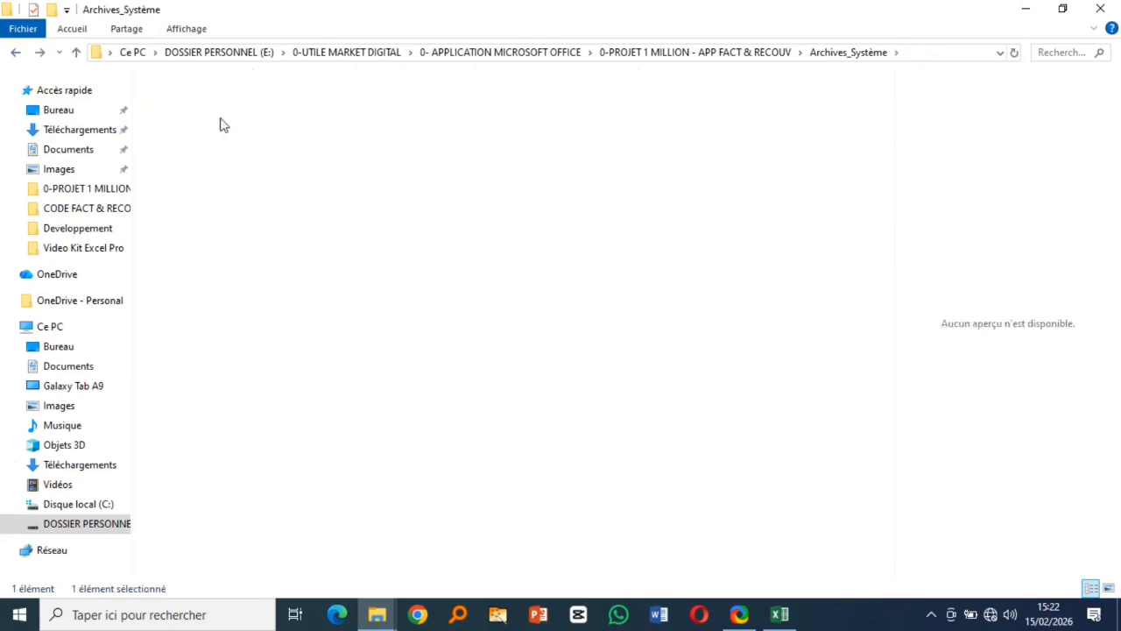
- Open and close Import_20260215_132554.xlsx and the MODELE_VIERGE_20260215_132459.xlsx template
click(226, 103)
key(Return)
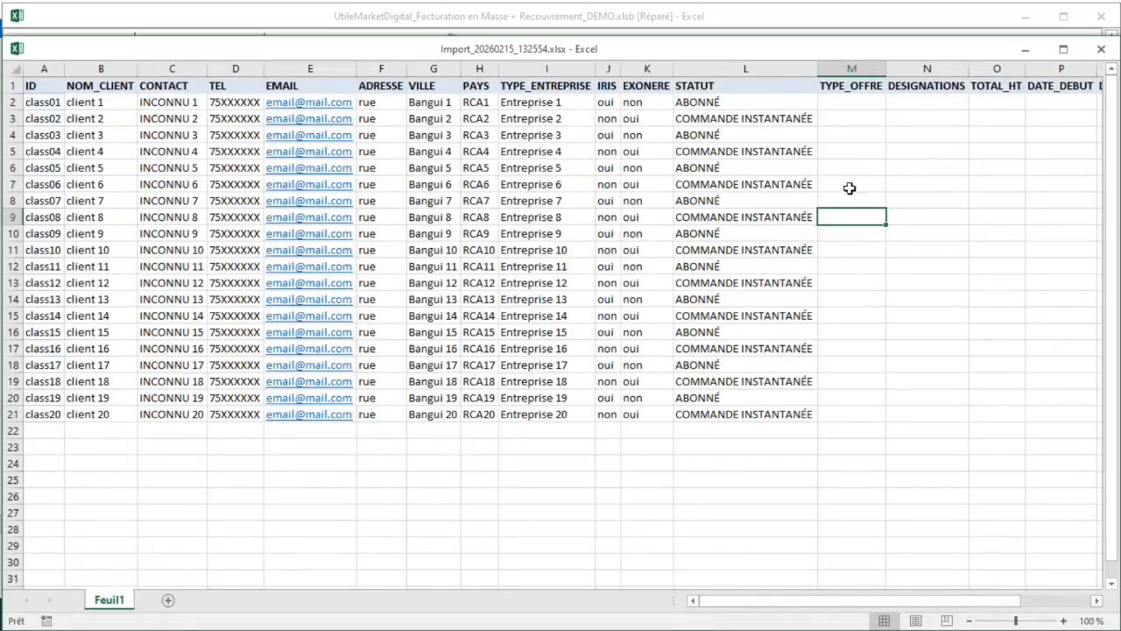
click(1100, 49)
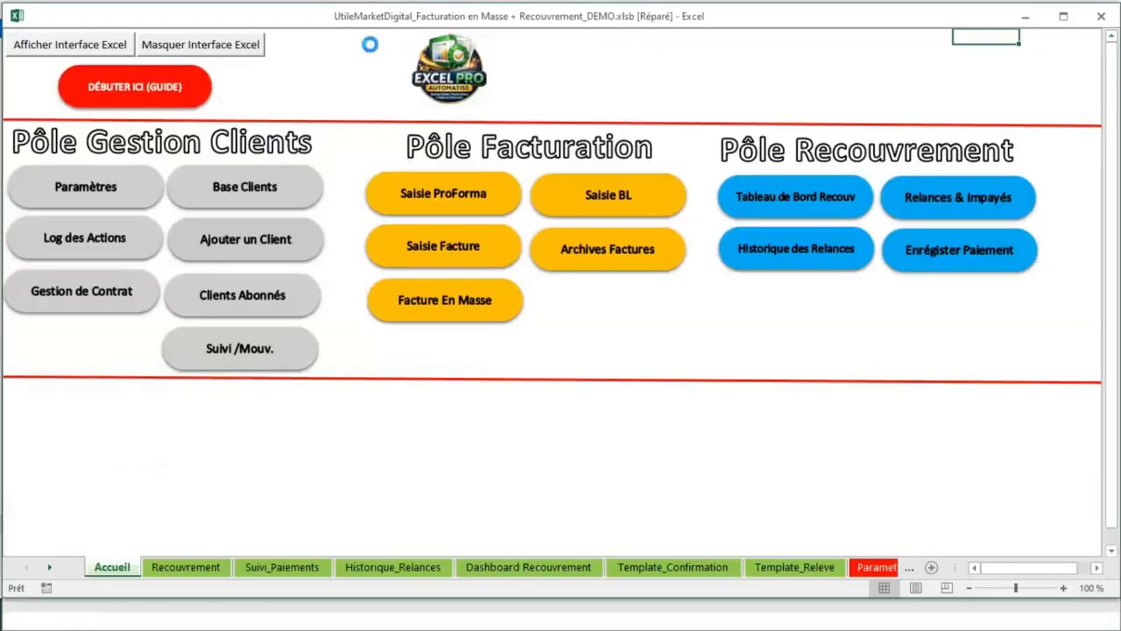
click(1026, 16)
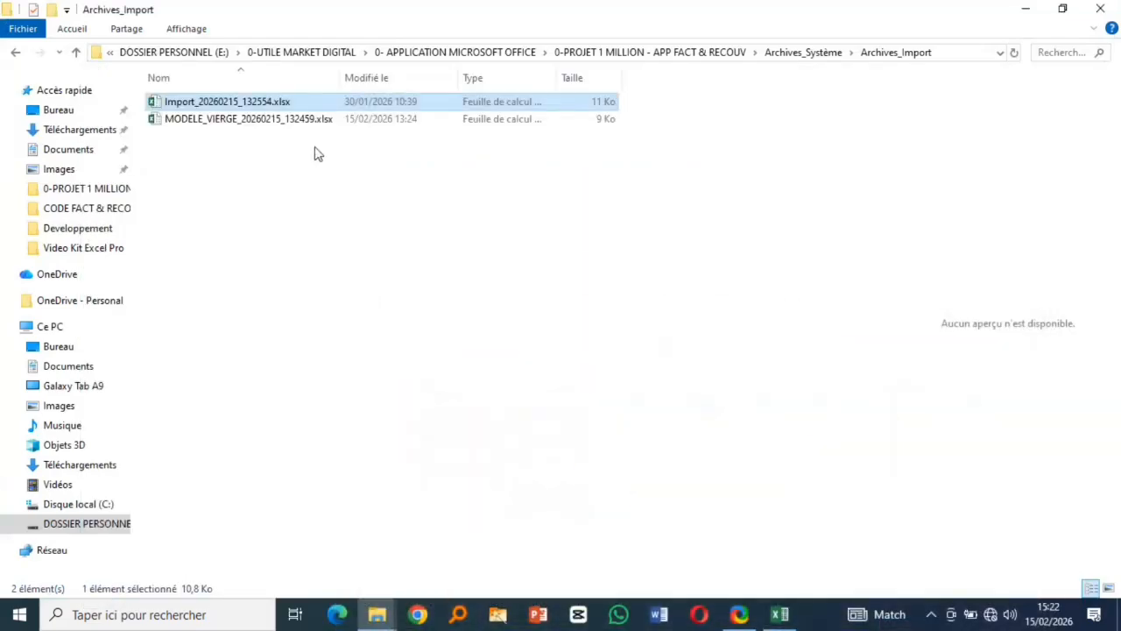
click(224, 122)
double_click(224, 123)
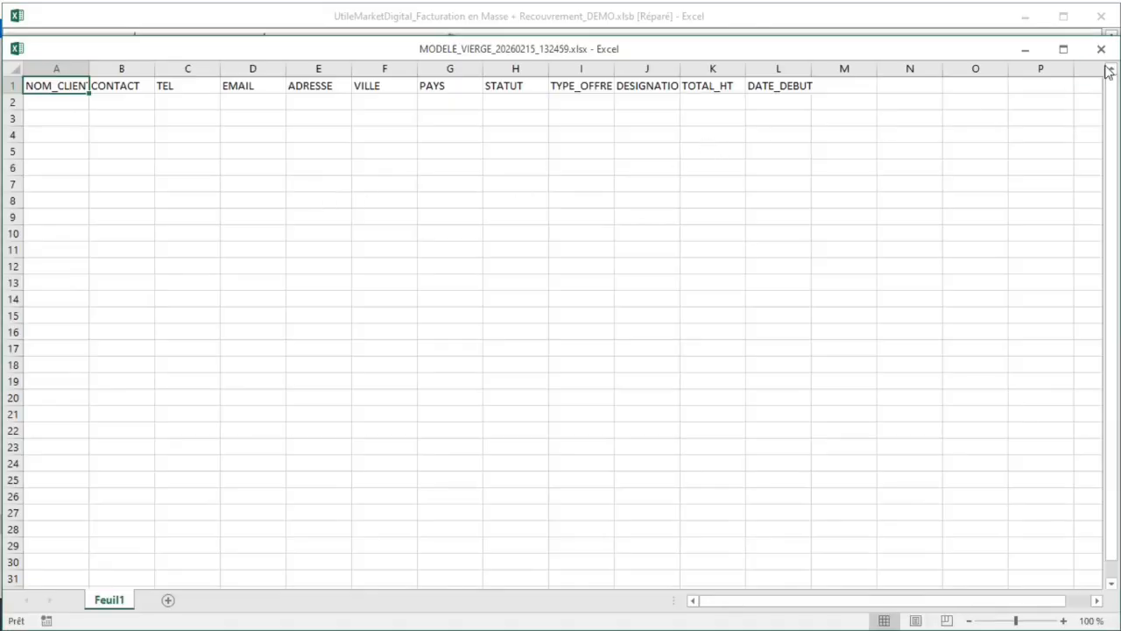
click(1100, 48)
click(1026, 16)
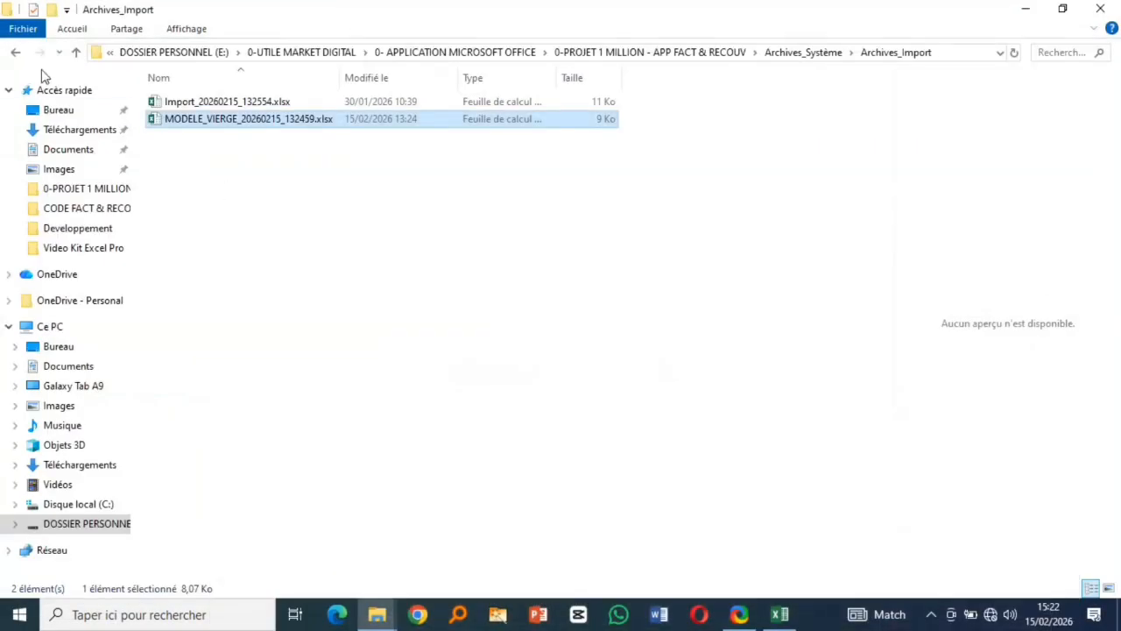
- Go back up to the project folder, then return to Archives_Système
click(15, 54)
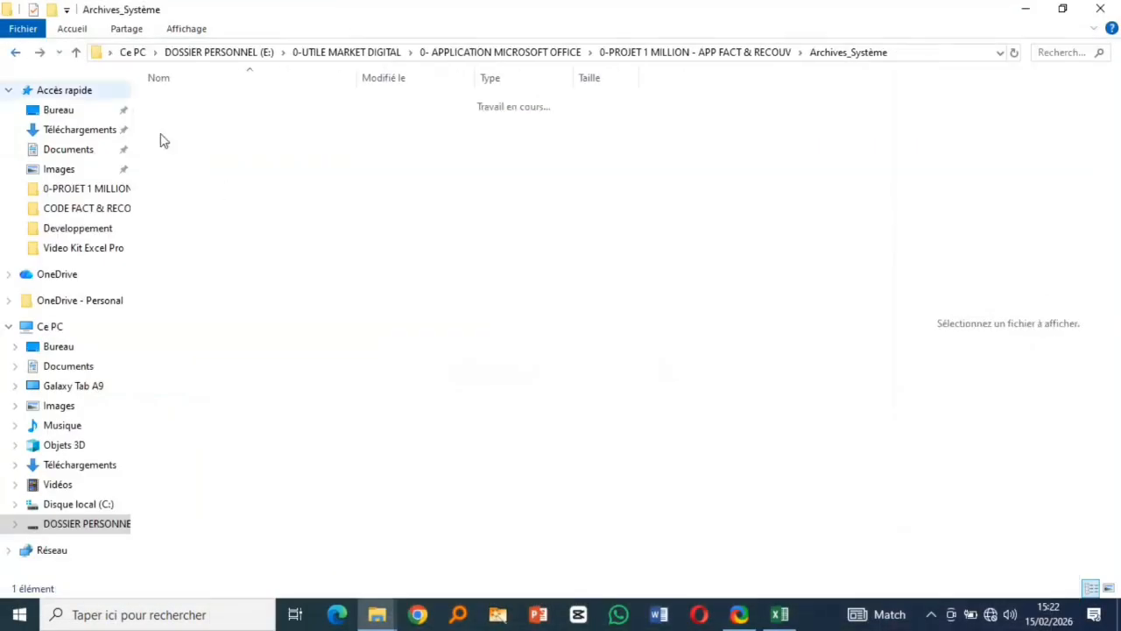
click(15, 54)
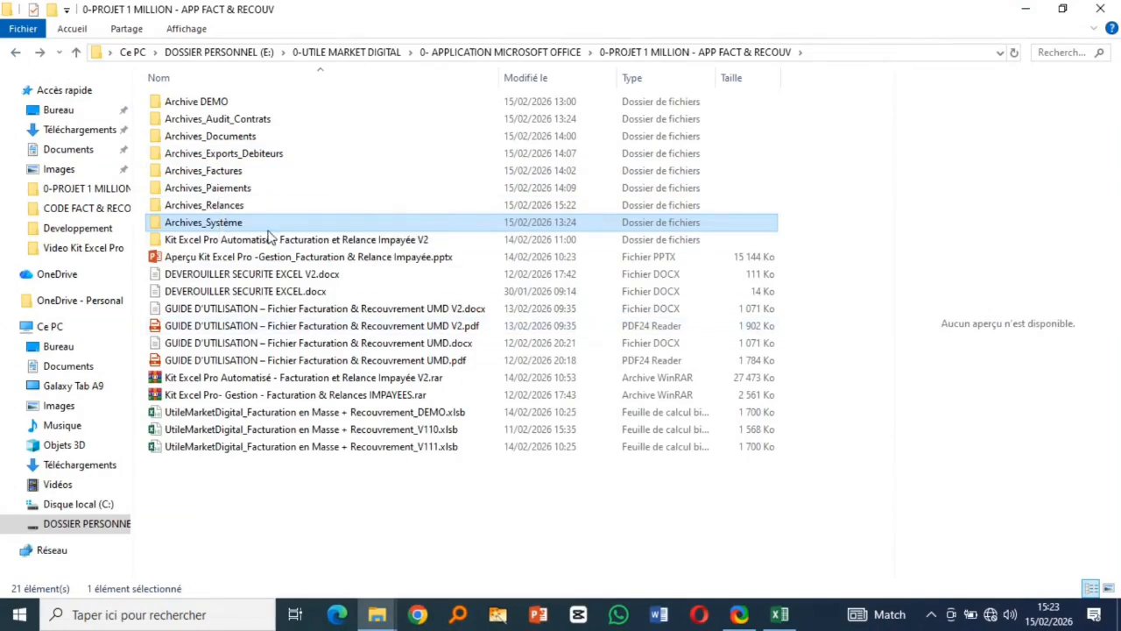
click(931, 613)
click(14, 54)
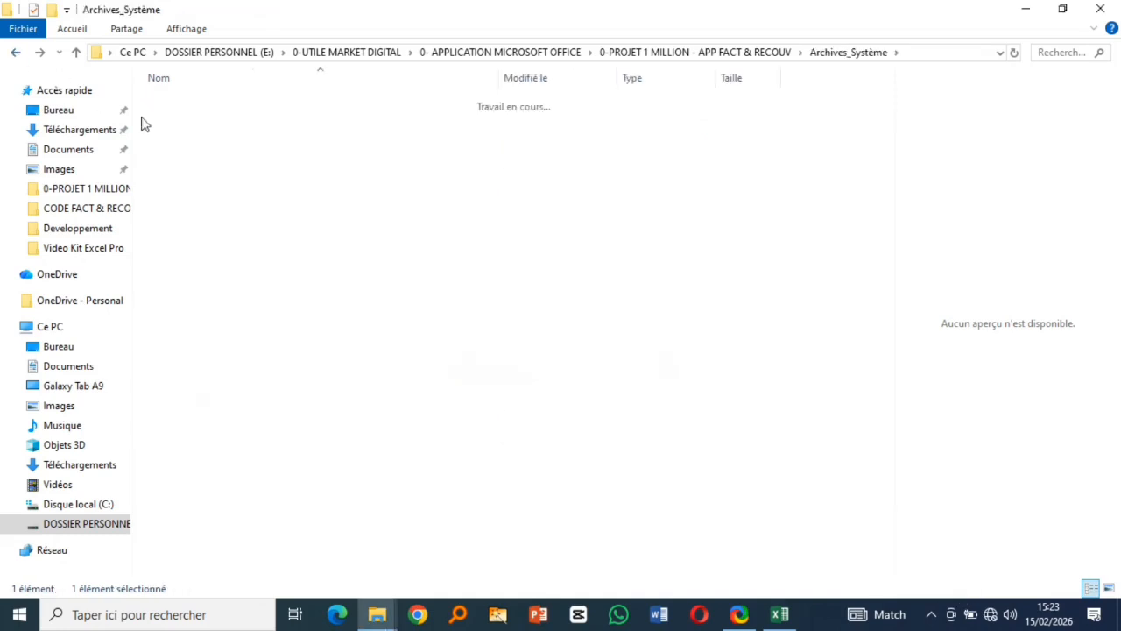